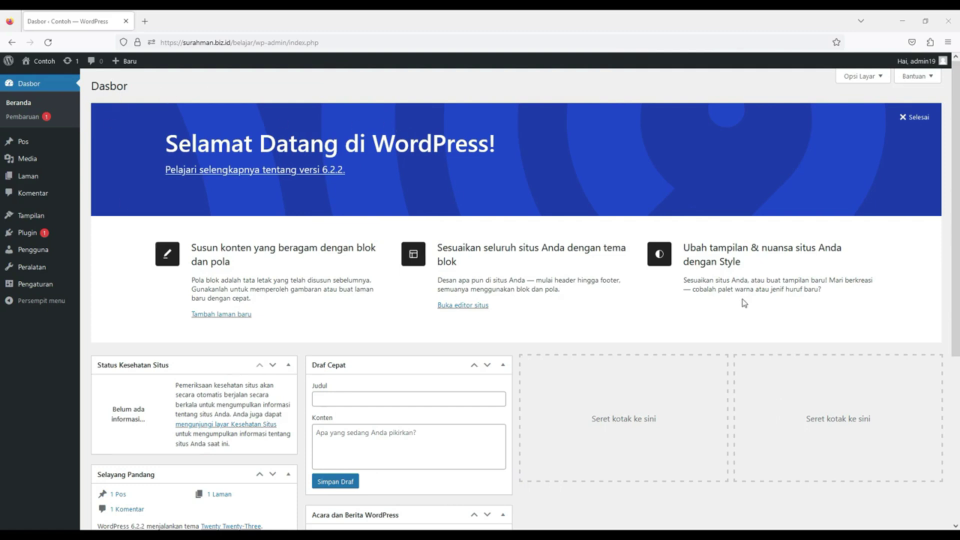
Hide all dashboard boxes, including Selayang Pandang, Aktivitas, Draf Cepat, Acara dan Berita WordPress, and the Selamat datang panel
scroll(625, 398, "down", 5)
scroll(624, 407, "up", 5)
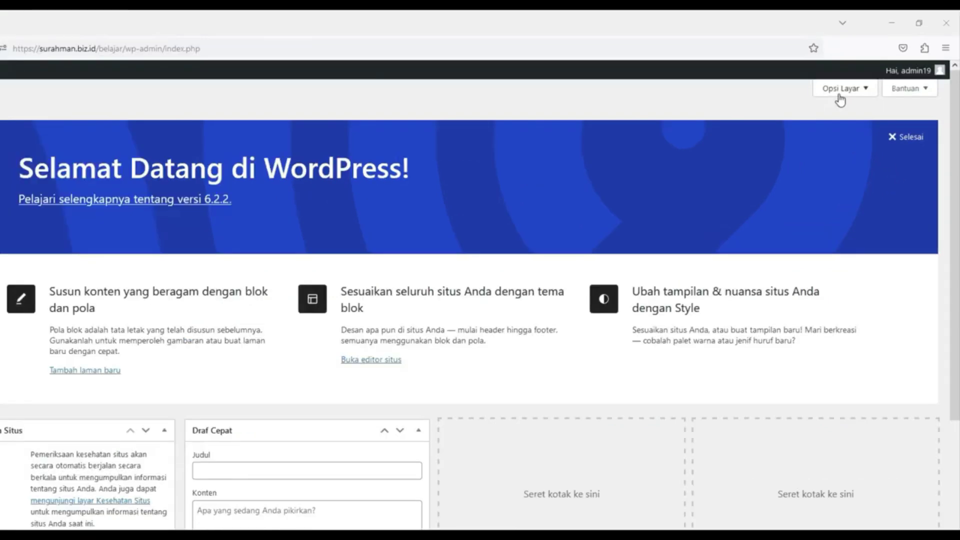
left_click(840, 97)
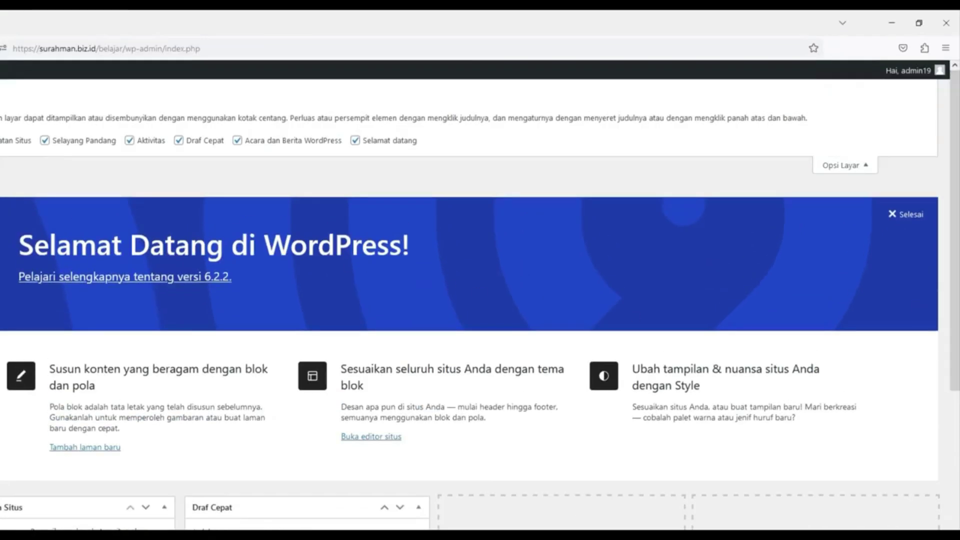
left_click(45, 141)
left_click(130, 141)
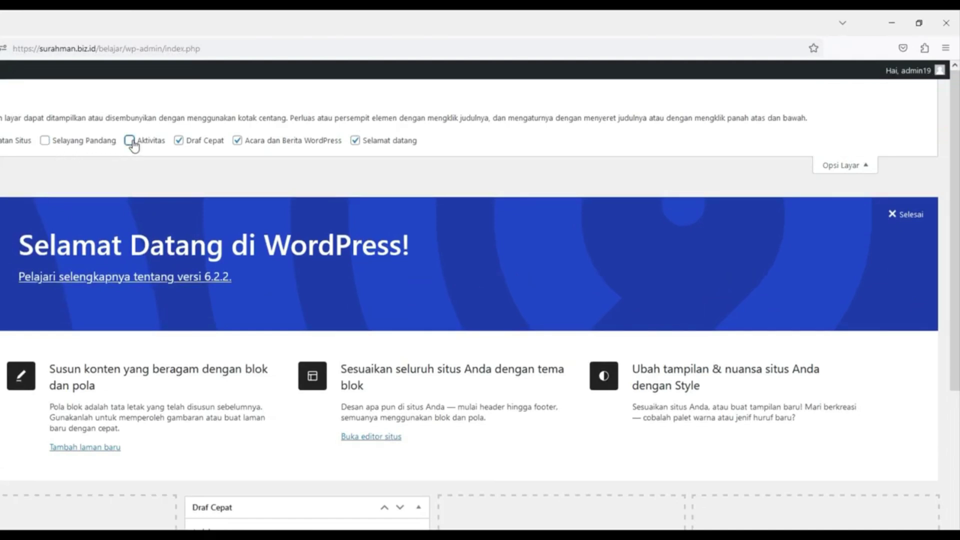
left_click(179, 142)
left_click(238, 141)
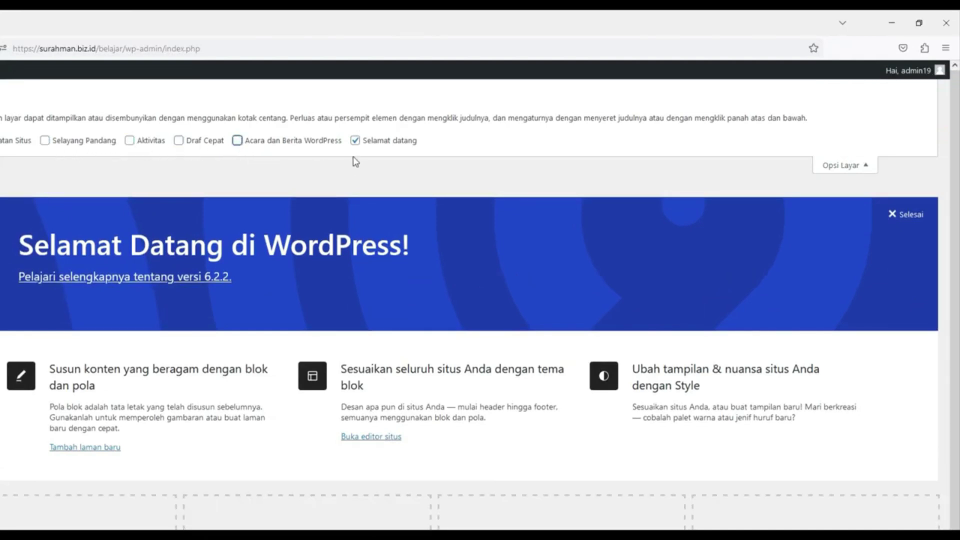
left_click(355, 140)
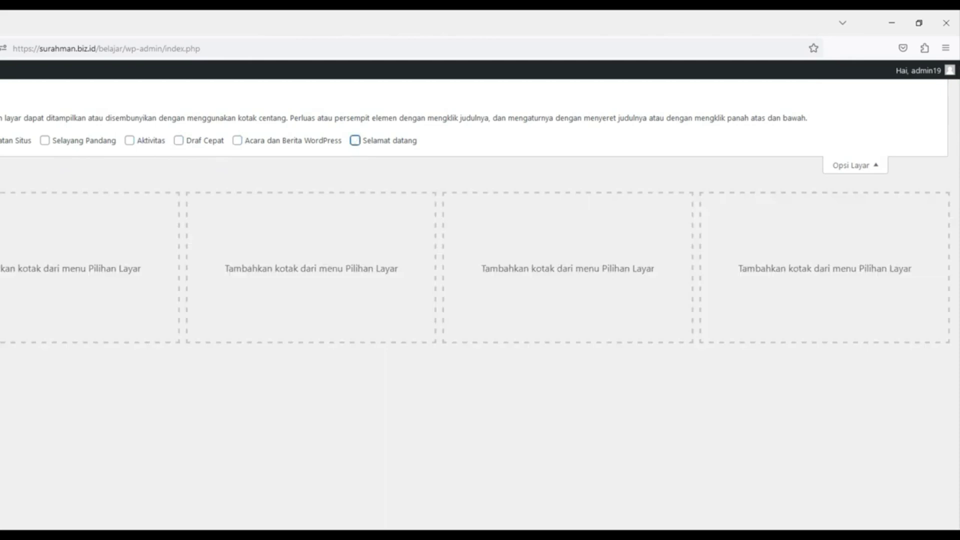
left_click(853, 165)
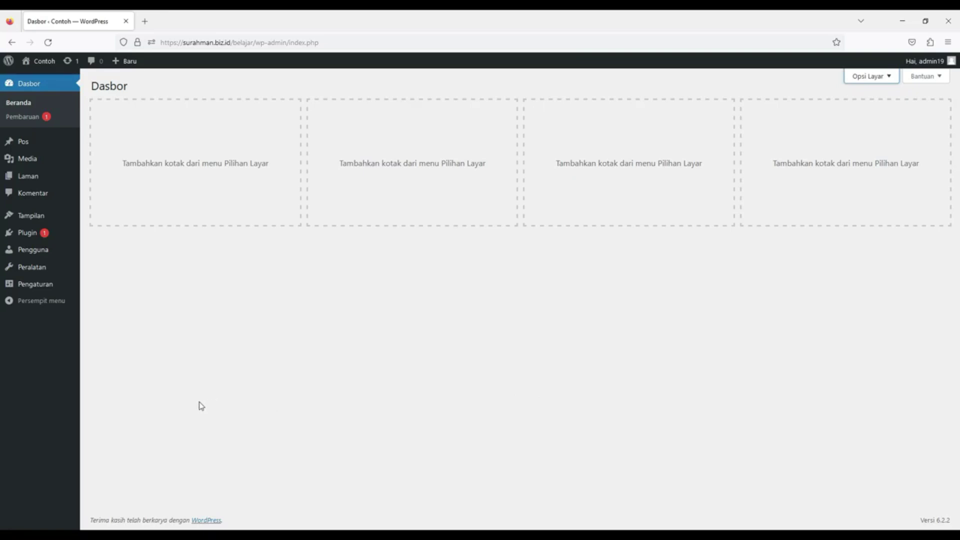
Set the site's permalink structure to Nama tulisan and save the permalink settings
mouse_move(42, 291)
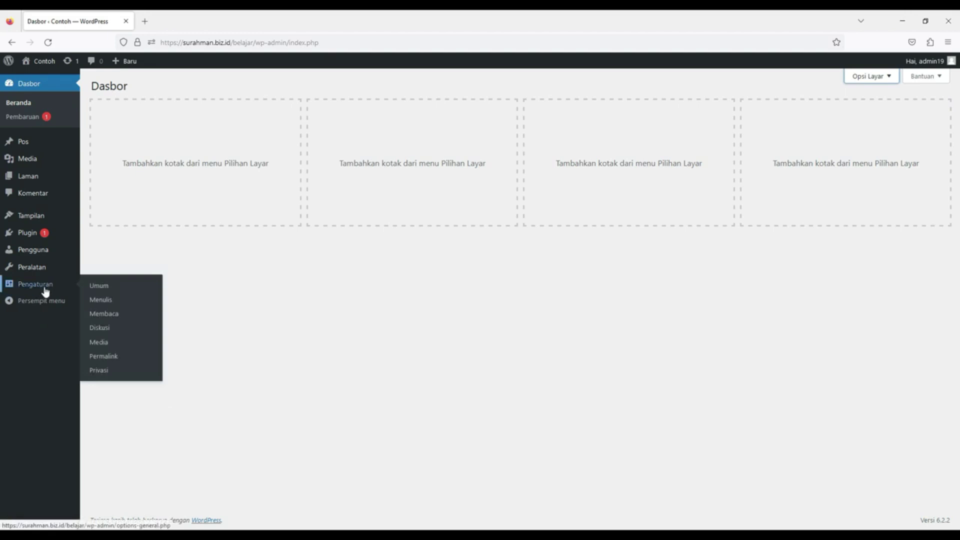
left_click(91, 315)
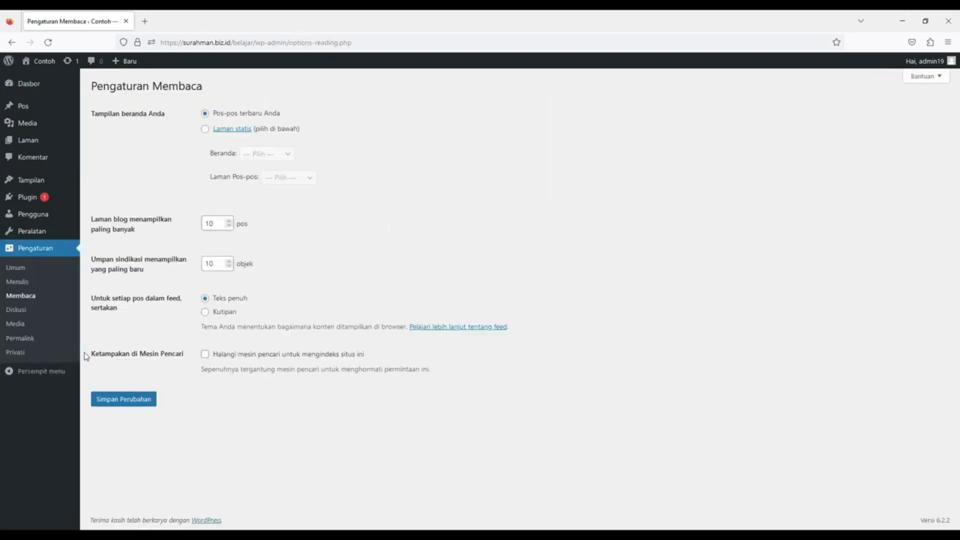
left_click(31, 344)
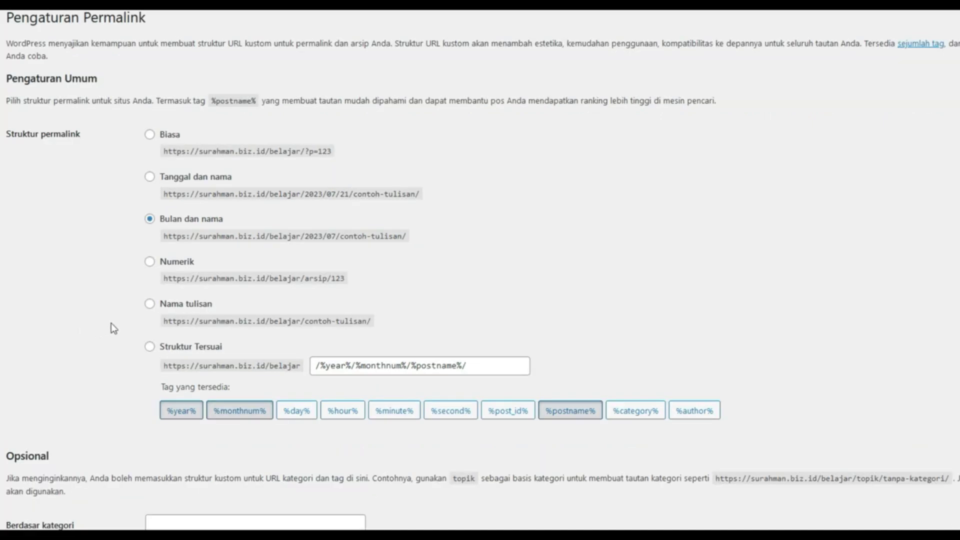
left_click(151, 305)
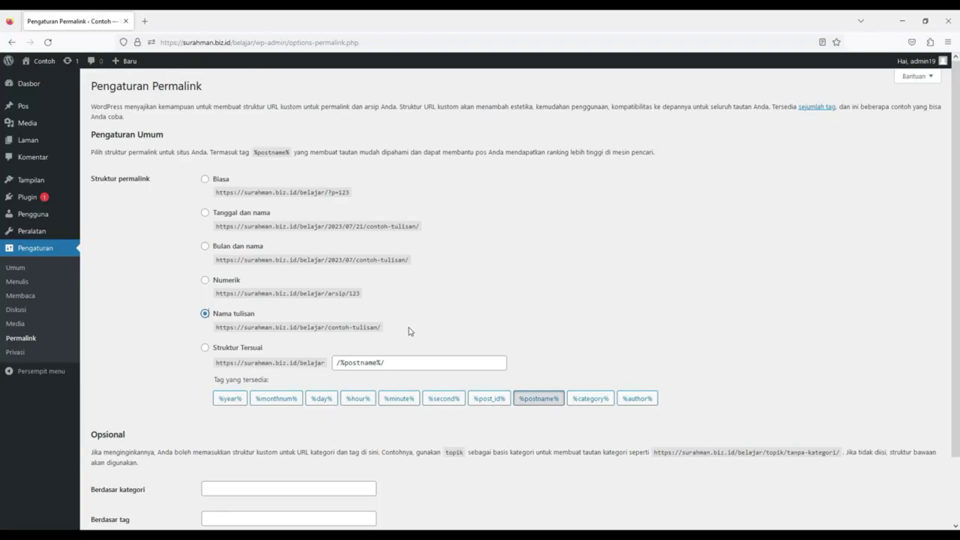
scroll(411, 332, "down", 3)
left_click(139, 485)
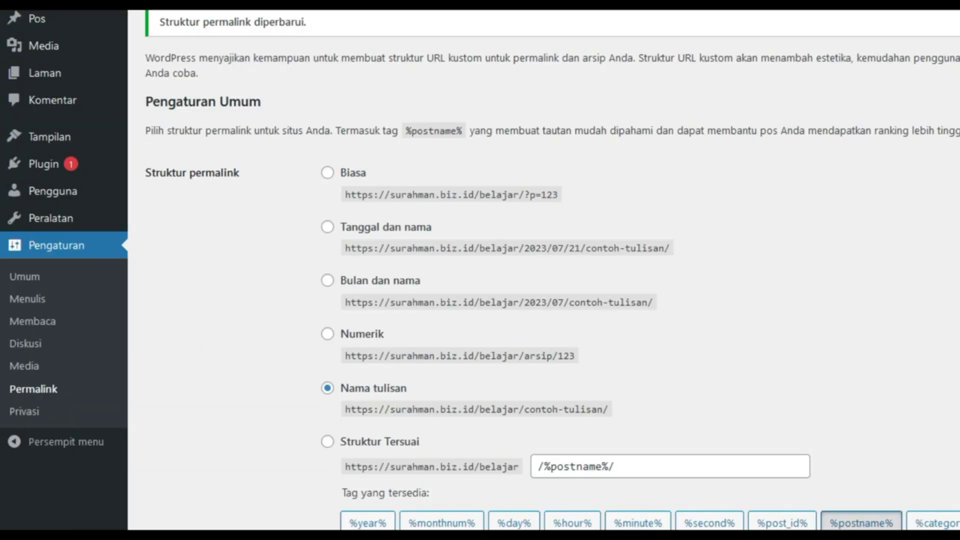
Find the Disable Gutenberg plugin in the plugin directory by searching for "Disable gutenberg", then install and activate it
mouse_move(66, 166)
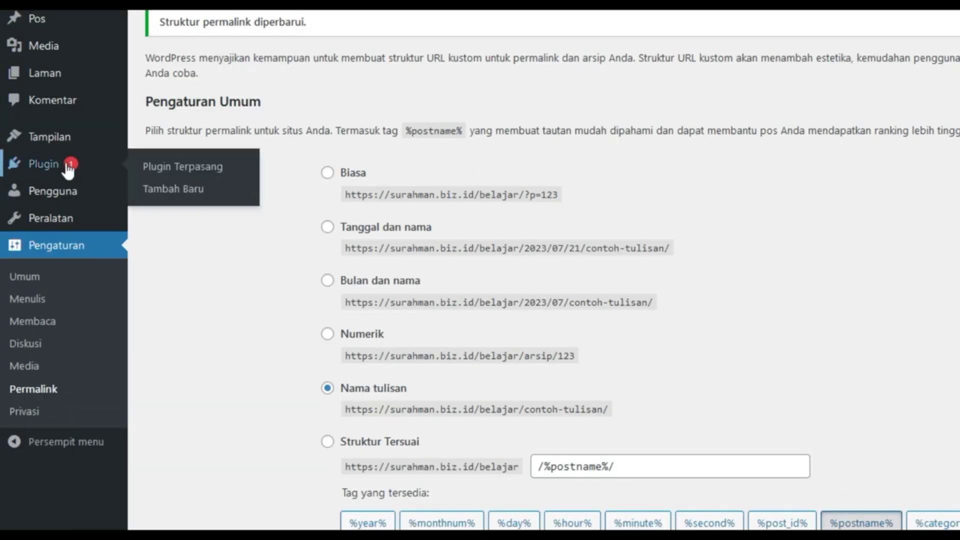
left_click(144, 196)
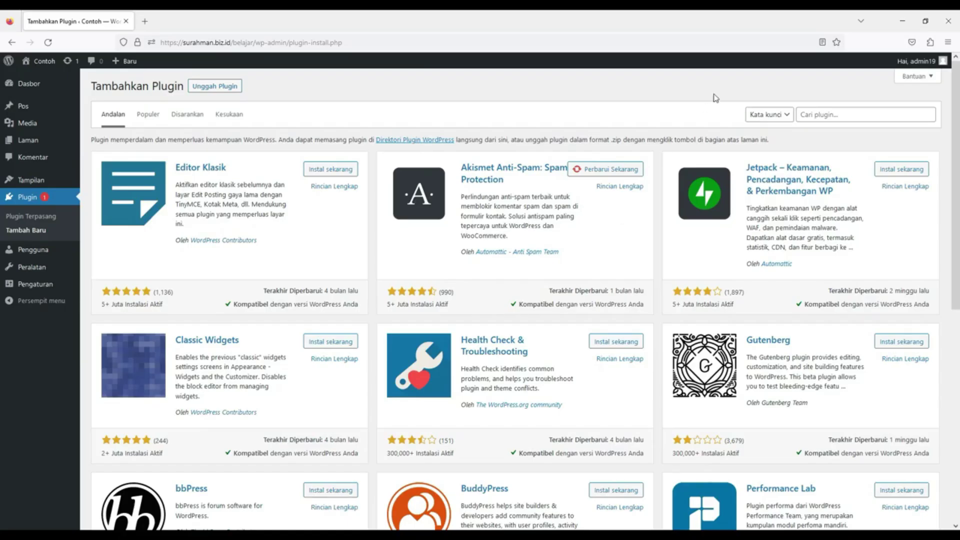
left_click(850, 115)
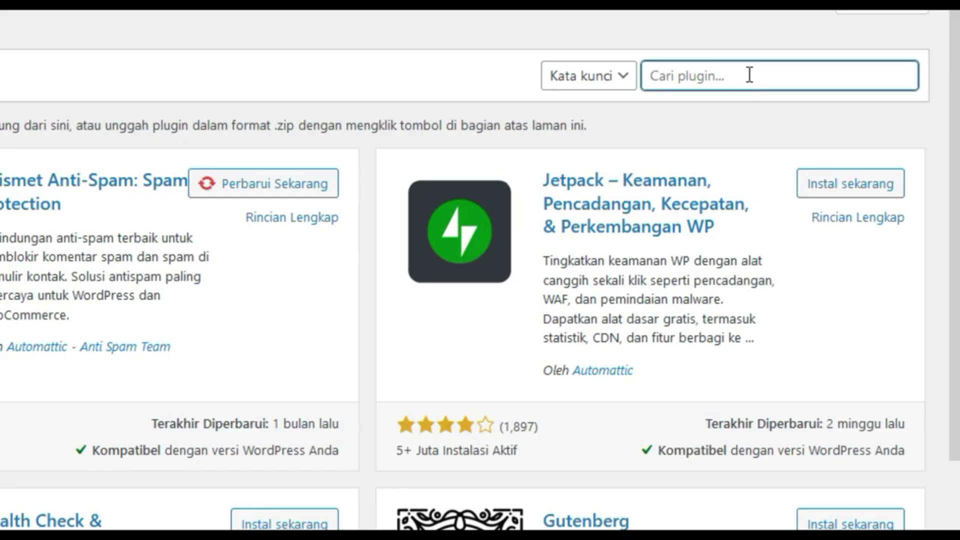
type("DIsa")
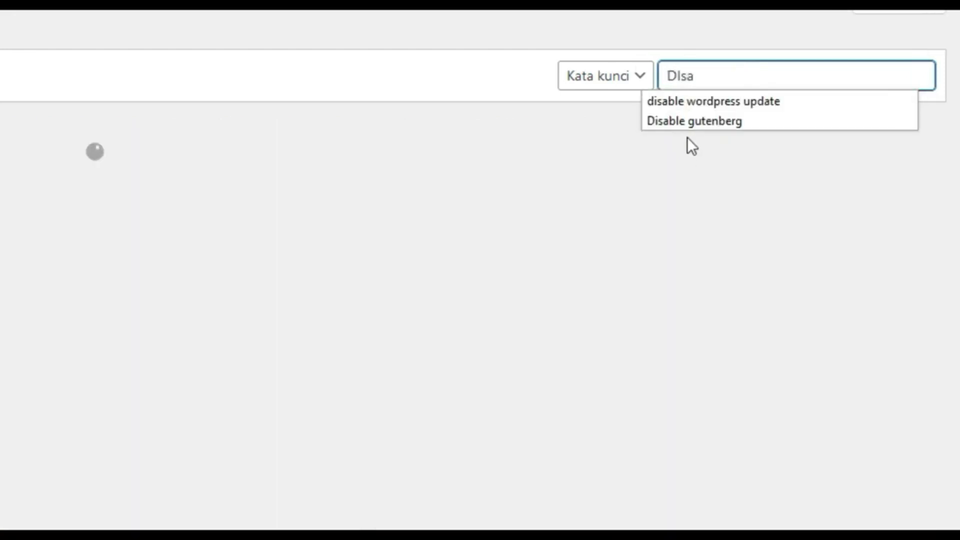
left_click(675, 125)
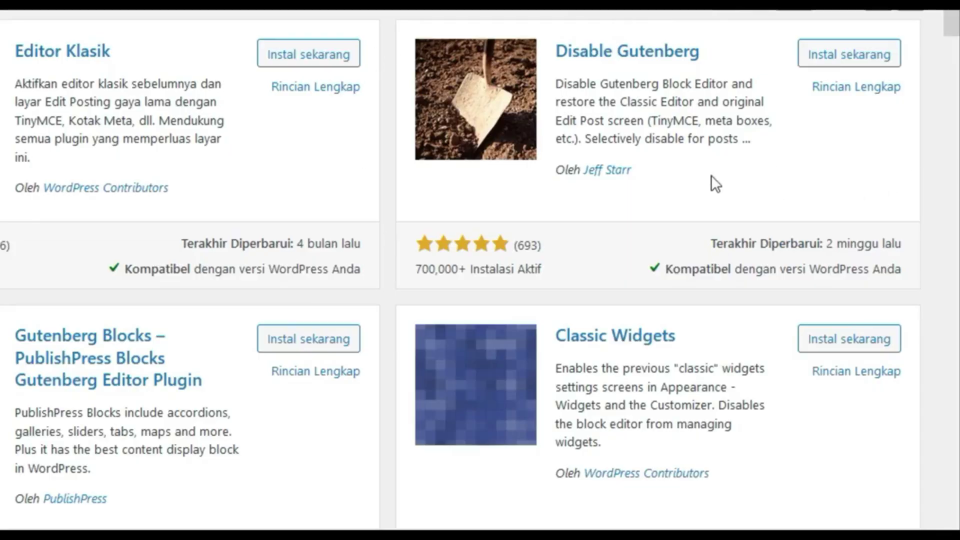
left_click(869, 54)
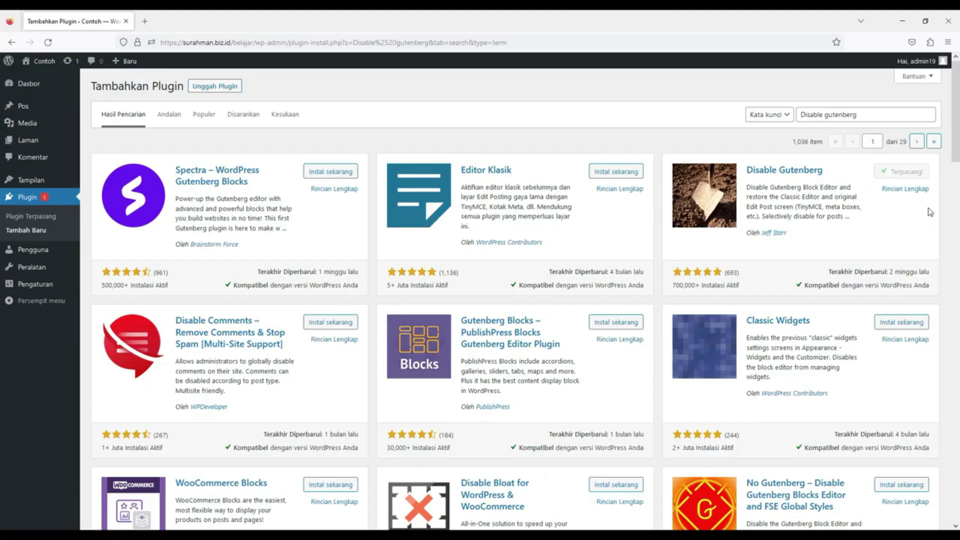
left_click(915, 174)
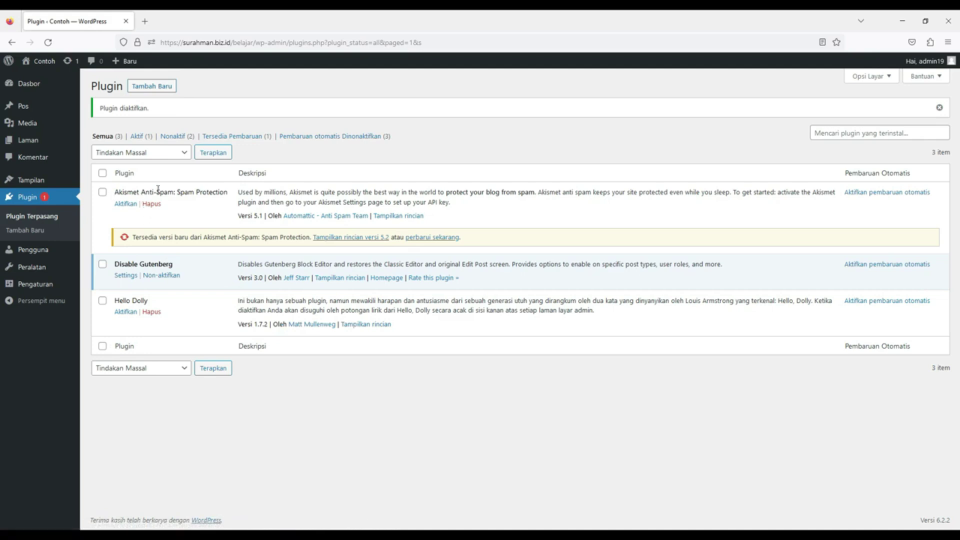
Delete the inactive Akismet Anti-Spam and Hello Dolly plugins from the installed plugins
left_click(152, 204)
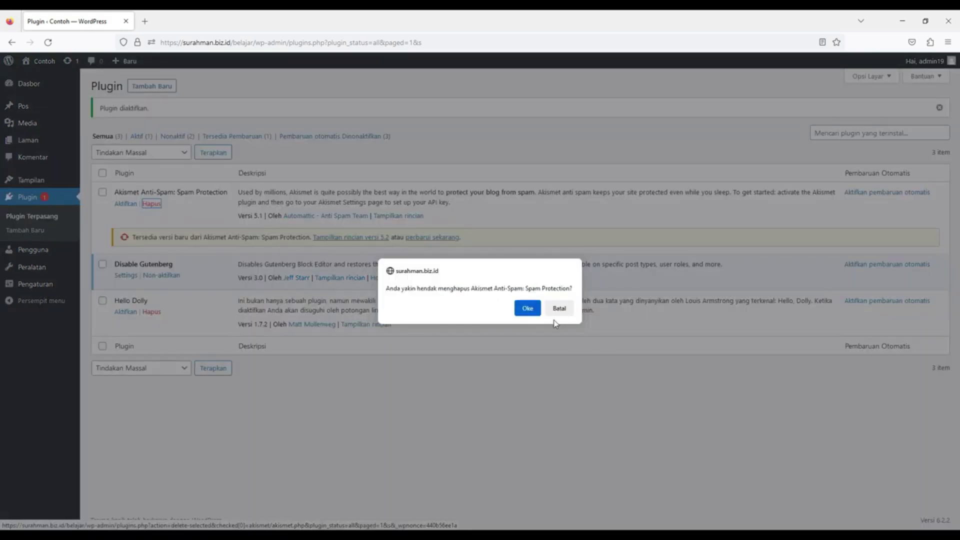
left_click(523, 308)
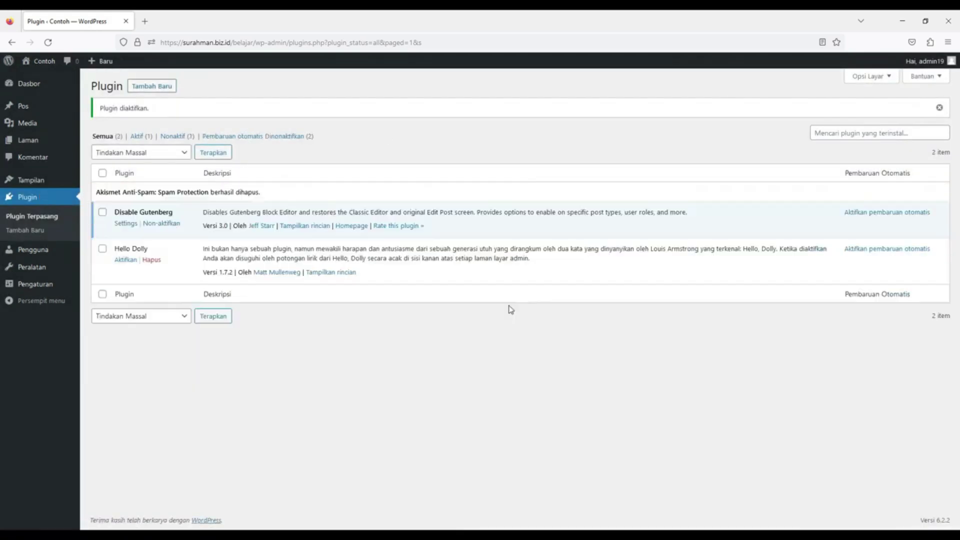
left_click(151, 261)
left_click(515, 316)
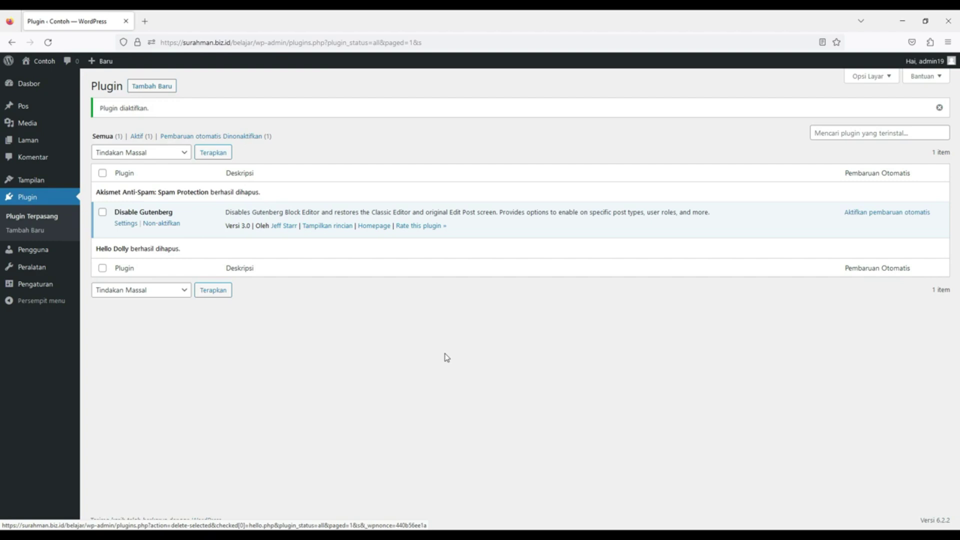
Search the plugin directory for "disable comment" and install and activate Disable Comments by WPDeveloper
left_click(163, 87)
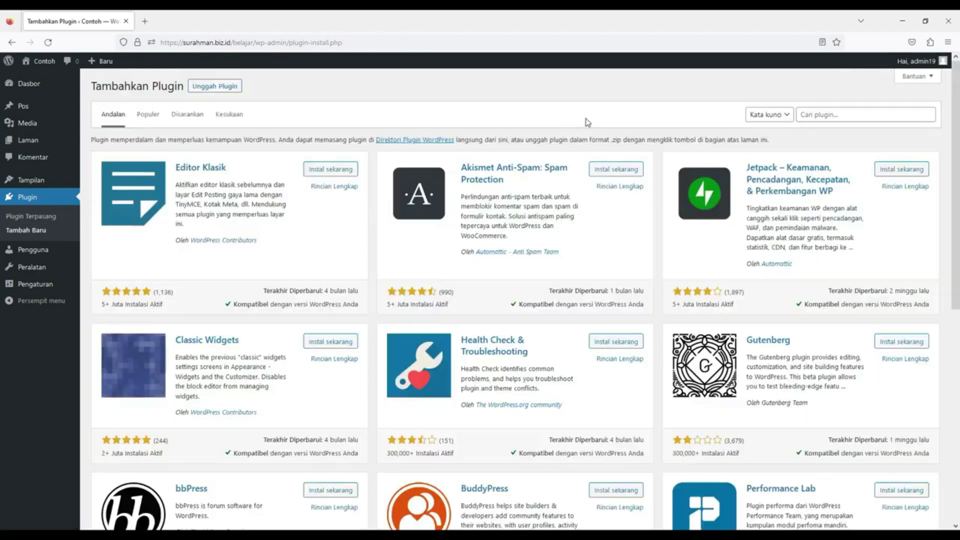
left_click(856, 114)
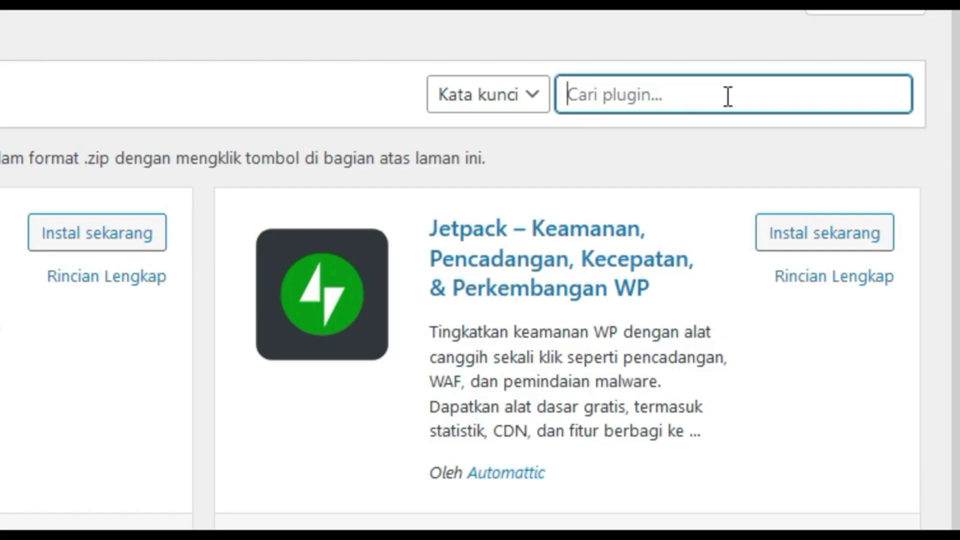
type("disa")
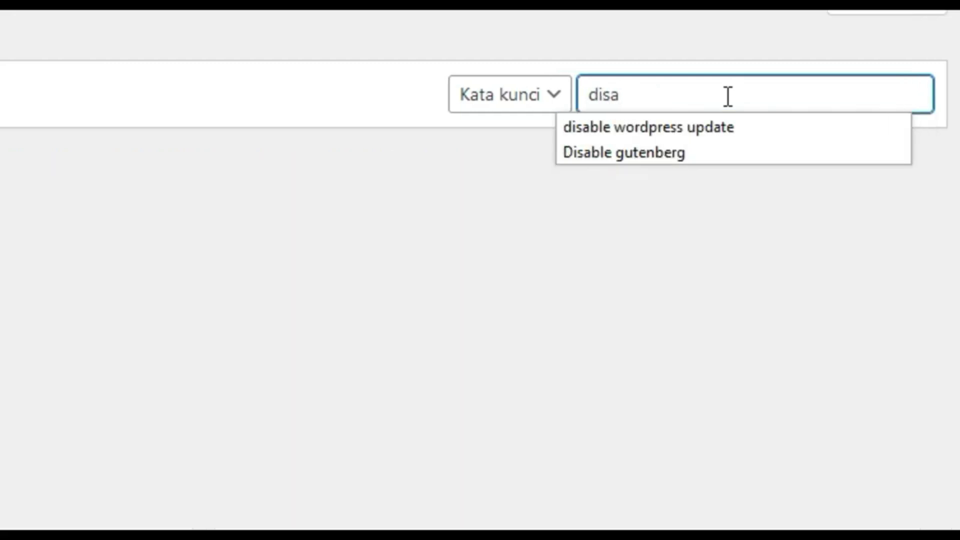
type("ble commen")
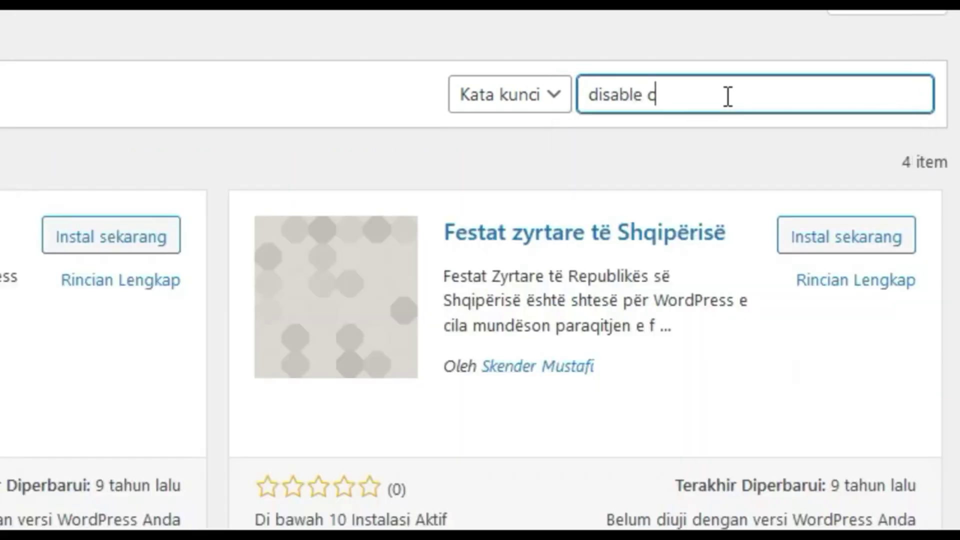
type("t")
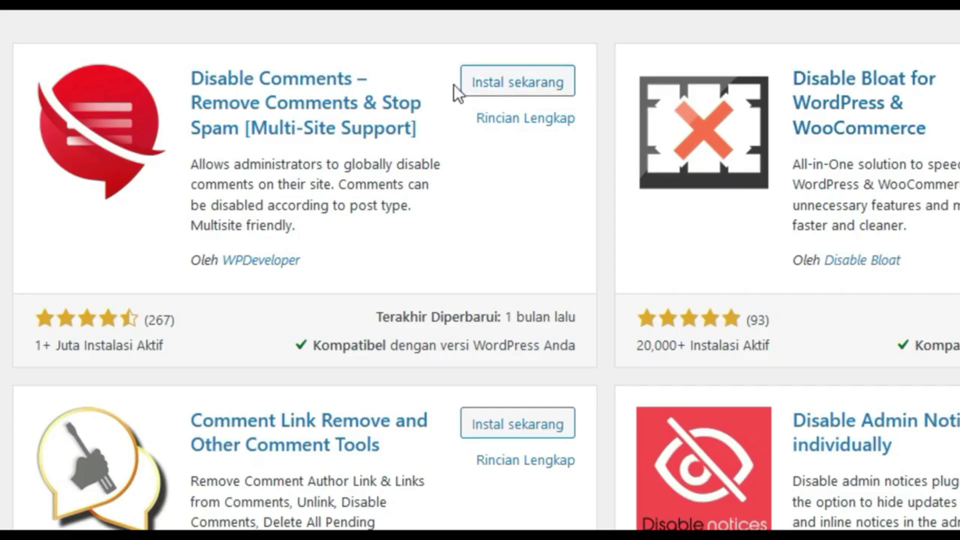
left_click(485, 90)
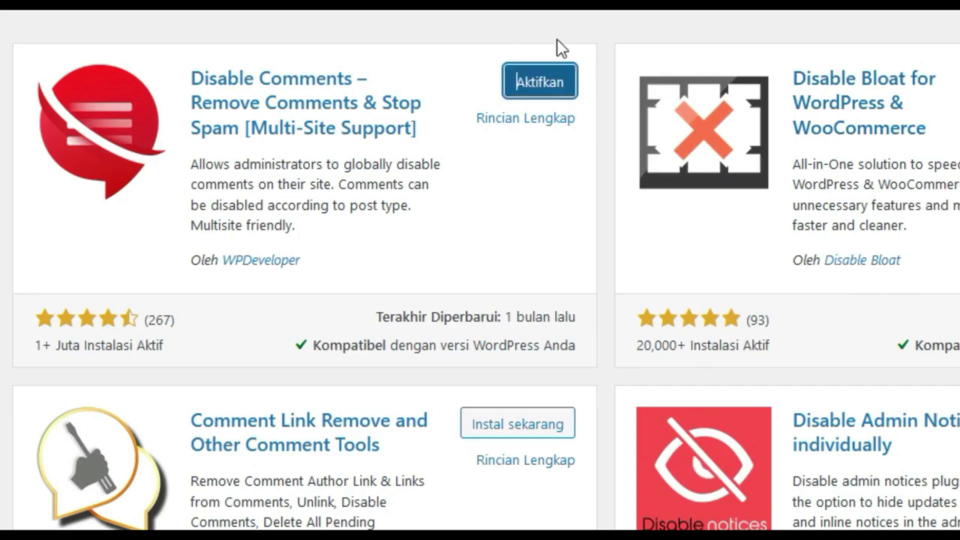
left_click(551, 91)
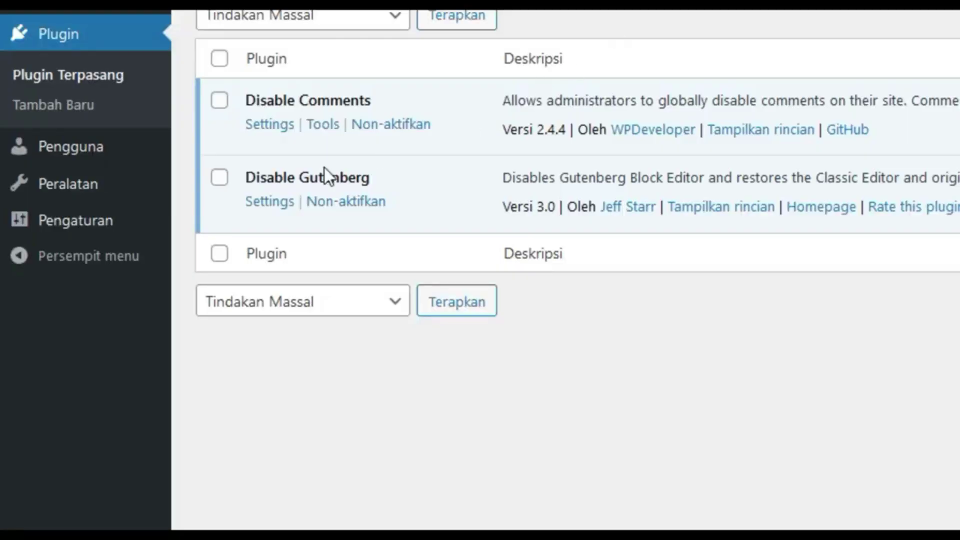
Permanently delete all comments on the website with the Everywhere option in the Disable Comments plugin's settings
mouse_move(91, 227)
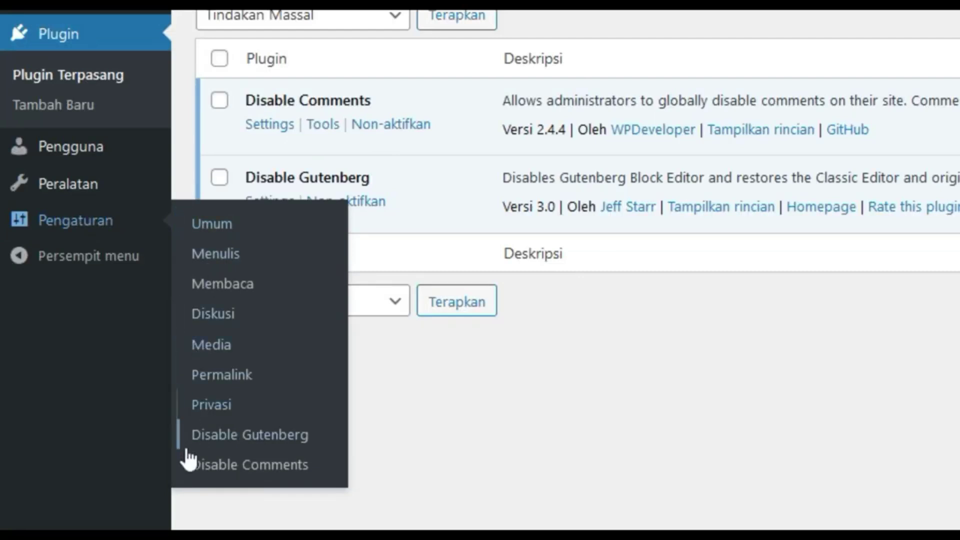
left_click(283, 468)
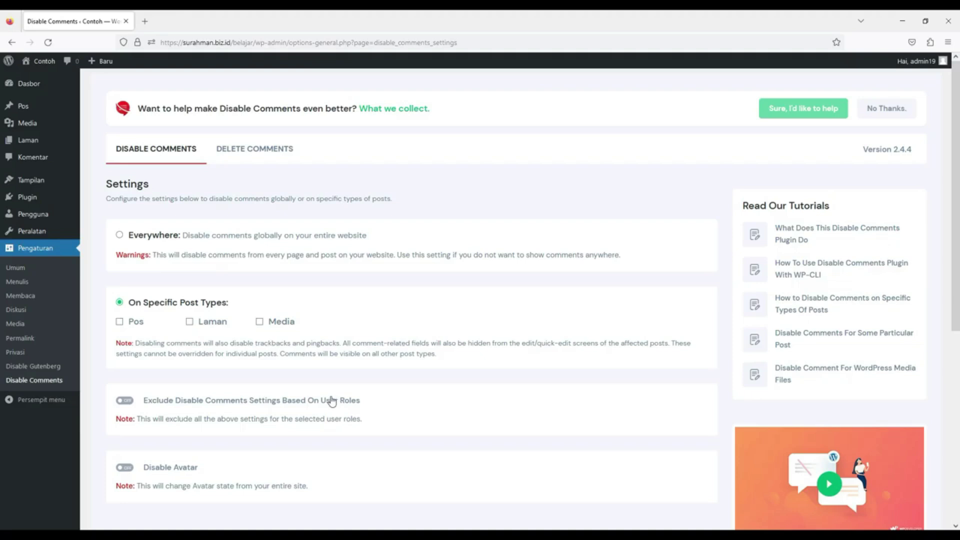
left_click(267, 148)
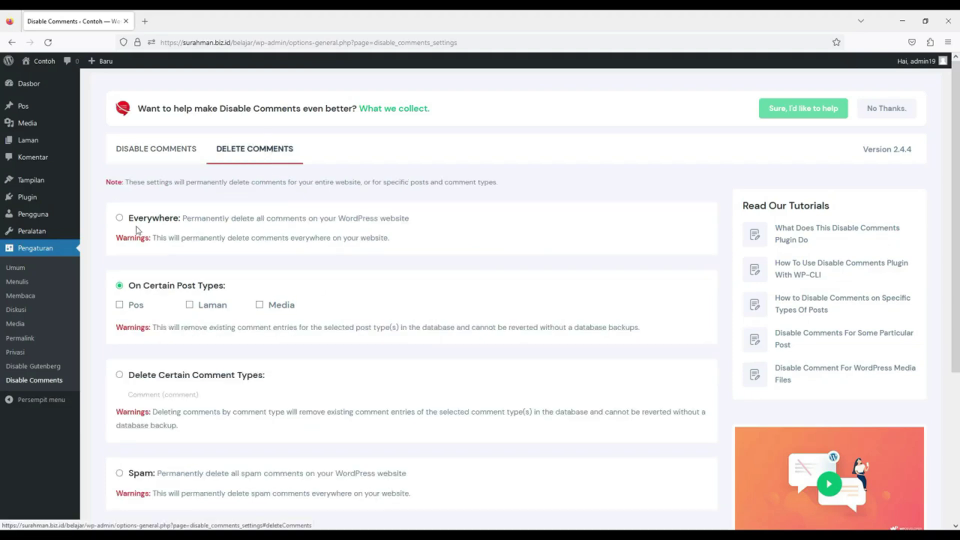
left_click(120, 217)
scroll(256, 229, "down", 2)
scroll(255, 229, "down", 3)
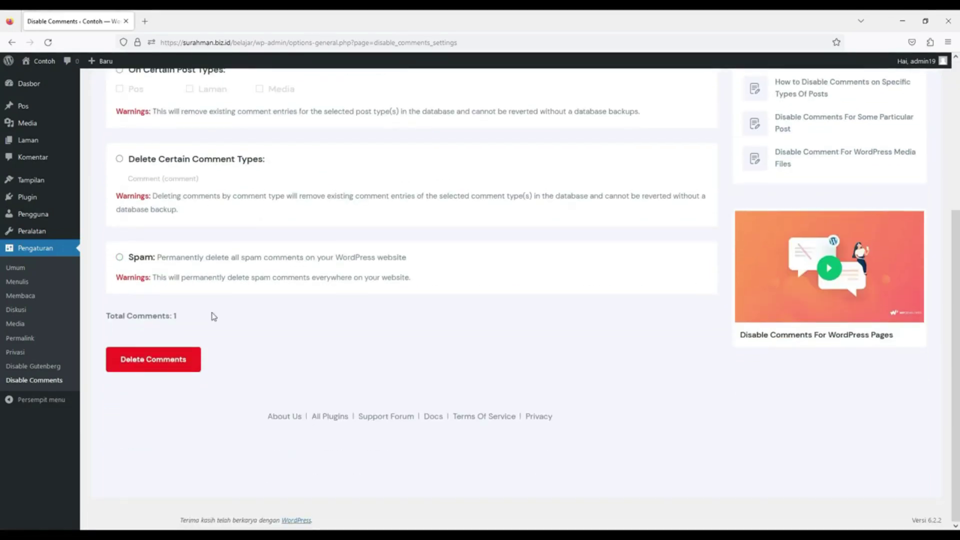
scroll(212, 315, "up", 4)
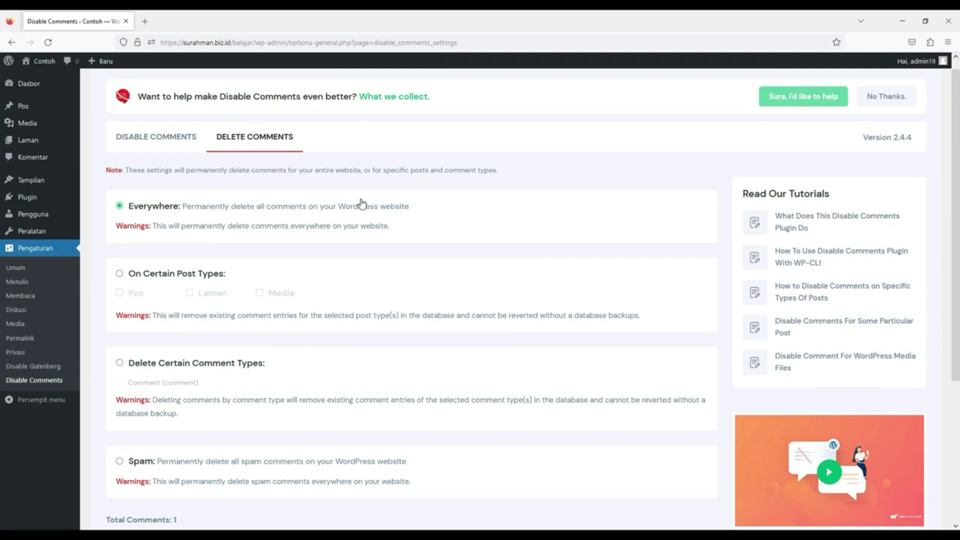
scroll(220, 225, "down", 4)
scroll(222, 223, "up", 4)
scroll(202, 232, "down", 4)
scroll(202, 229, "up", 4)
scroll(175, 246, "down", 4)
scroll(193, 230, "up", 4)
scroll(203, 231, "down", 4)
left_click(174, 368)
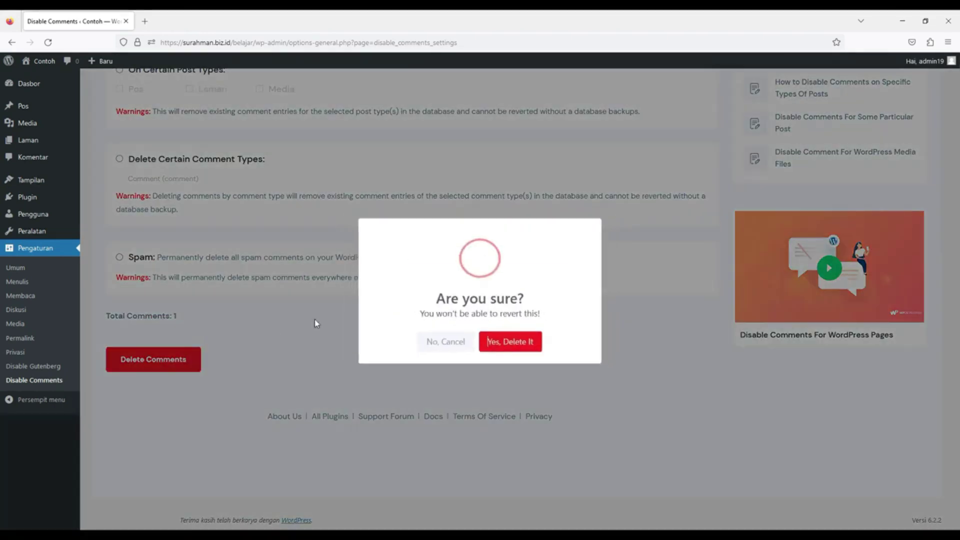
left_click(525, 350)
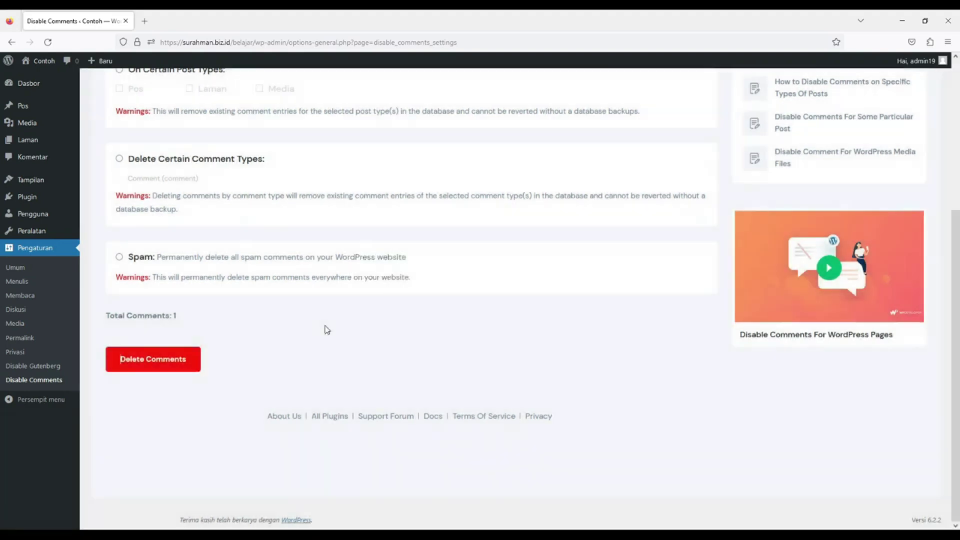
Disable comments across the entire website with the Everywhere option in the Disable Comments settings and save the changes
scroll(326, 328, "up", 4)
left_click(166, 161)
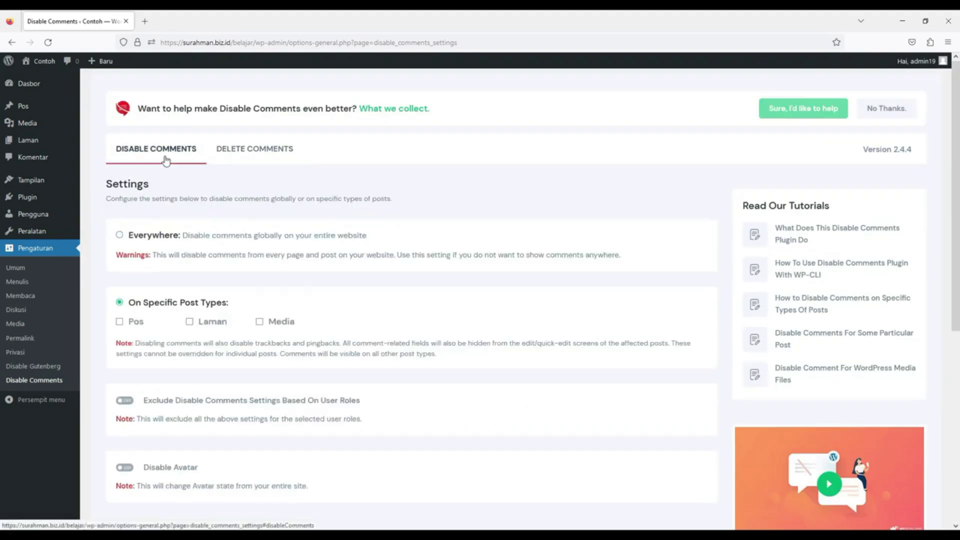
left_click(120, 235)
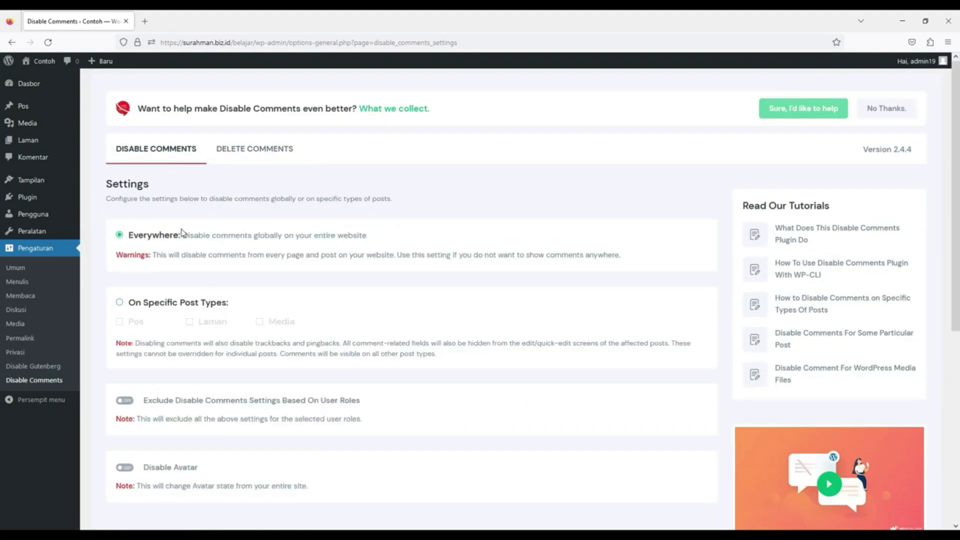
scroll(236, 254, "down", 5)
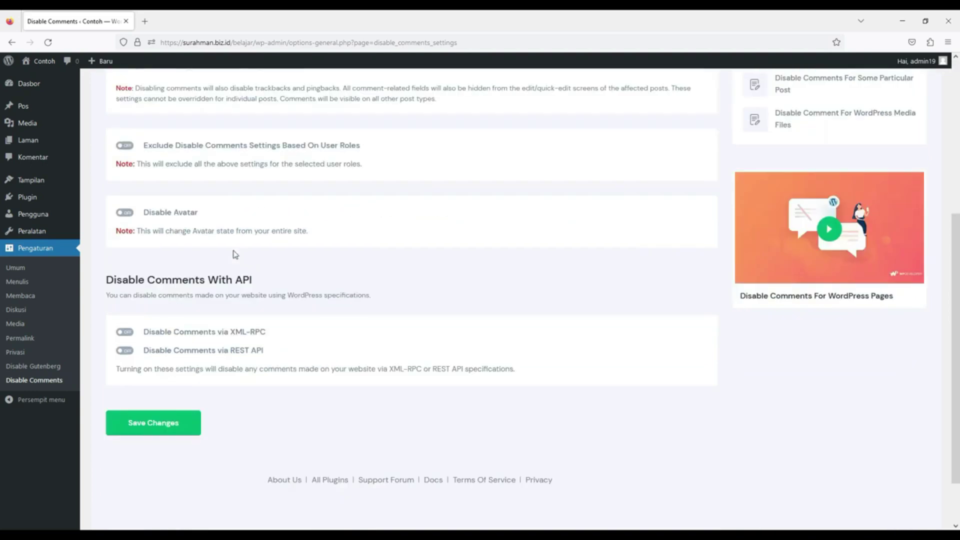
scroll(236, 254, "up", 1)
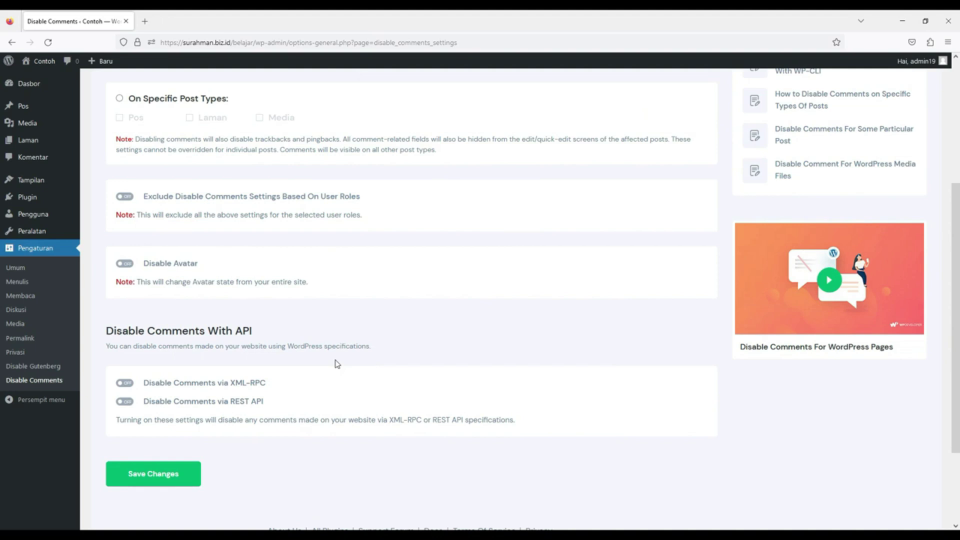
scroll(338, 363, "down", 1)
left_click(166, 429)
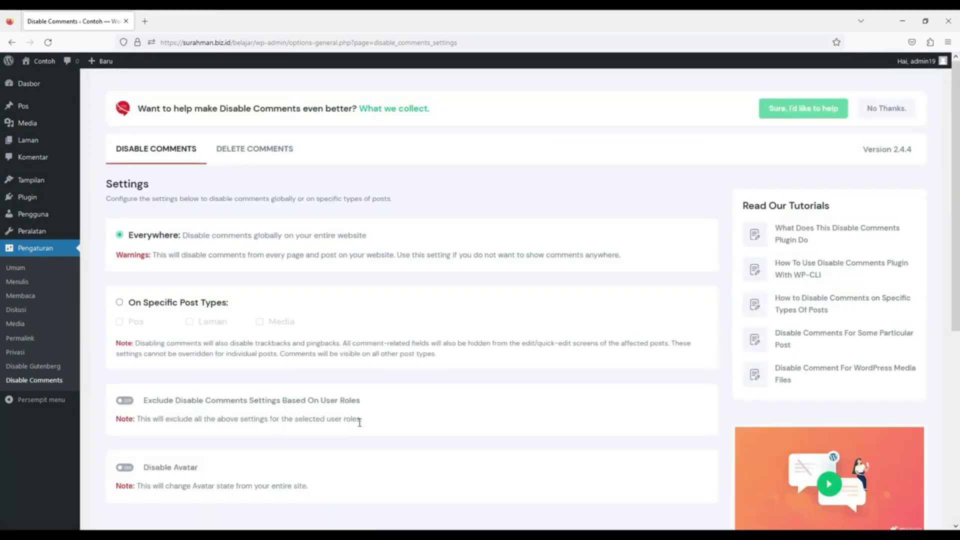
scroll(359, 423, "down", 3)
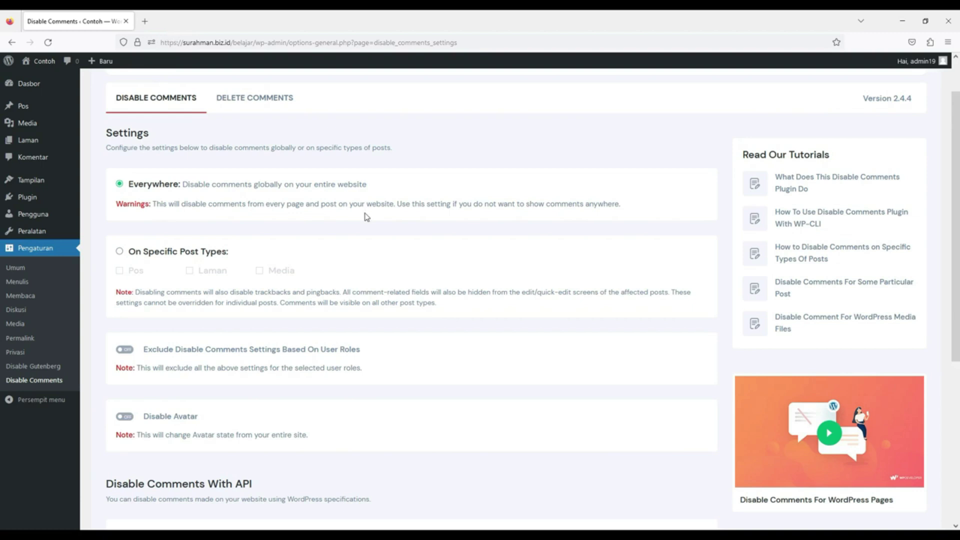
Search the plugin directory for "ssl", then install and activate Really Simple SSL
mouse_move(40, 200)
left_click(95, 217)
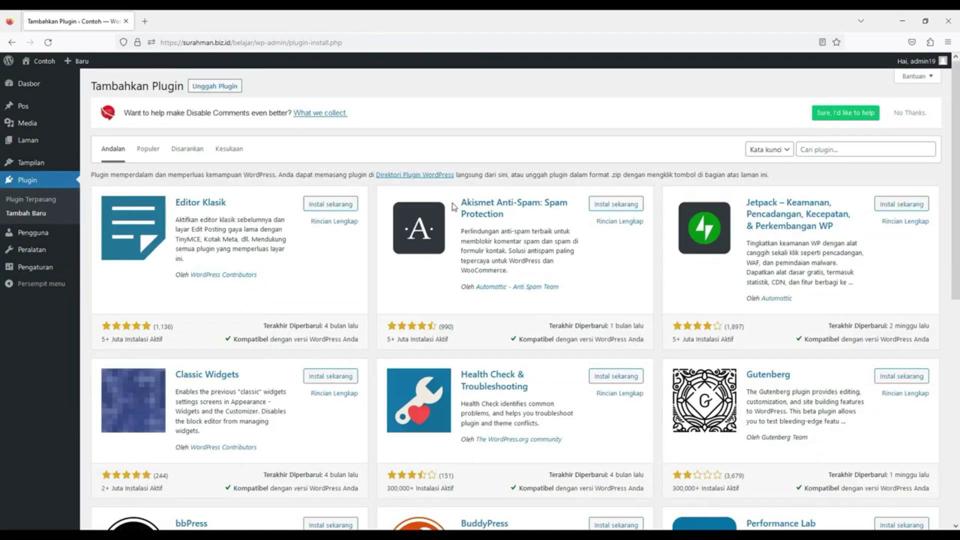
left_click(824, 150)
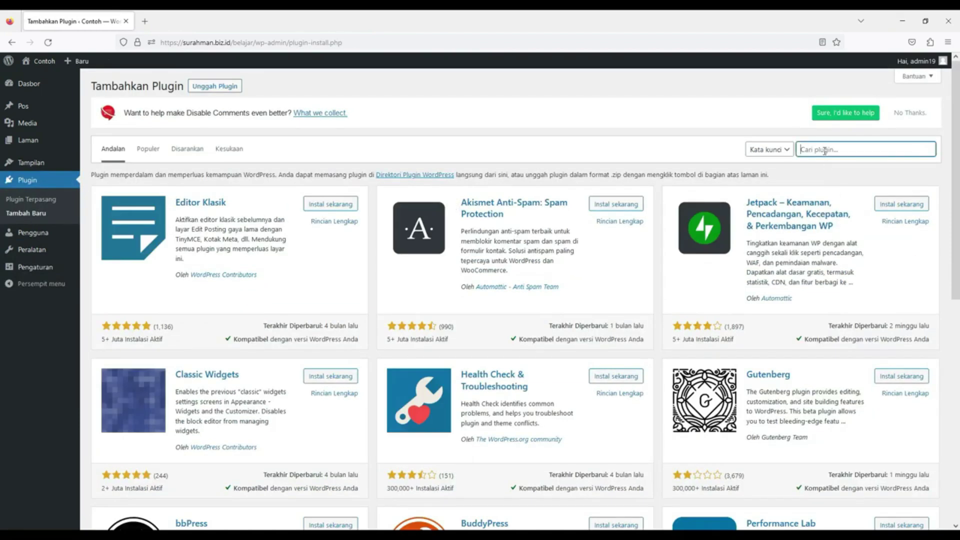
type("ssl")
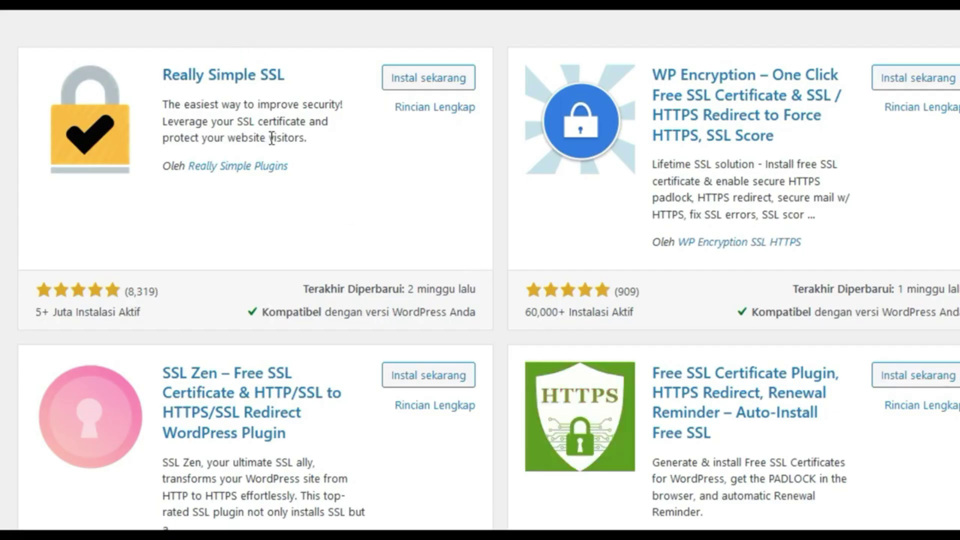
left_click(408, 91)
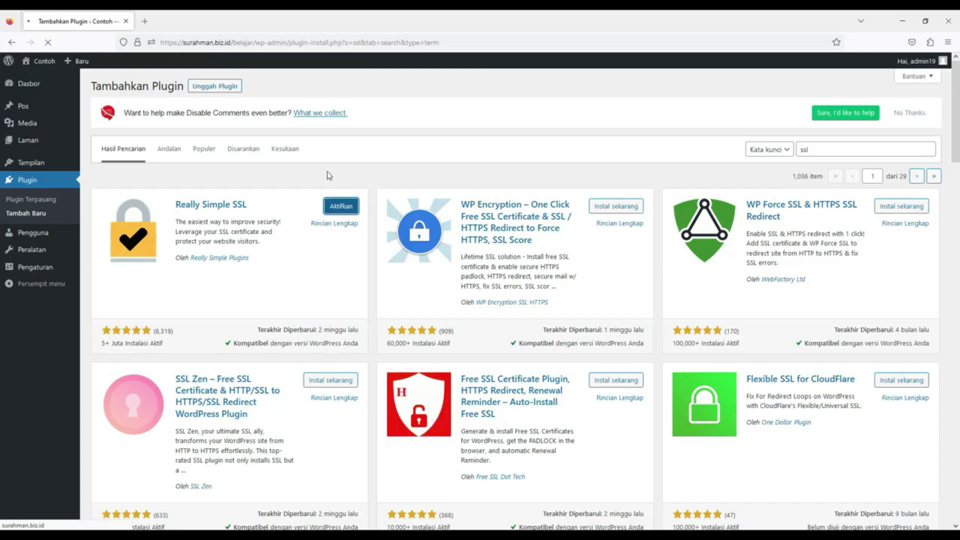
left_click(341, 206)
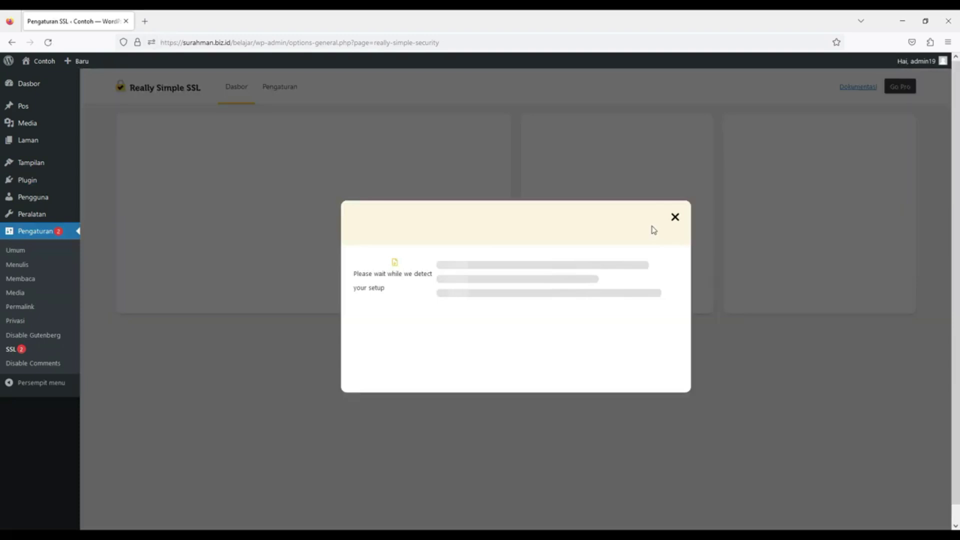
Close the Really Simple SSL setup dialog and dismiss the Disable Comments notice on the dashboard
left_click(675, 216)
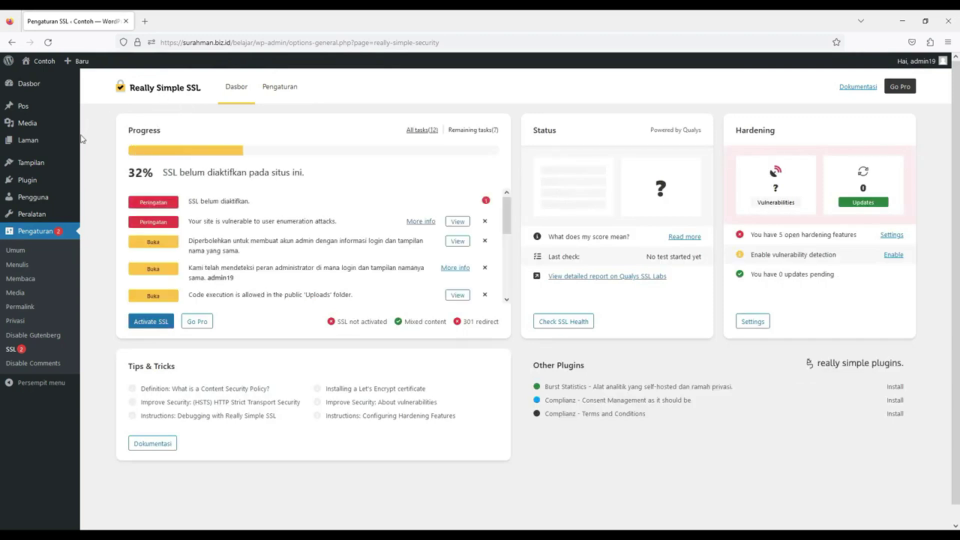
left_click(35, 85)
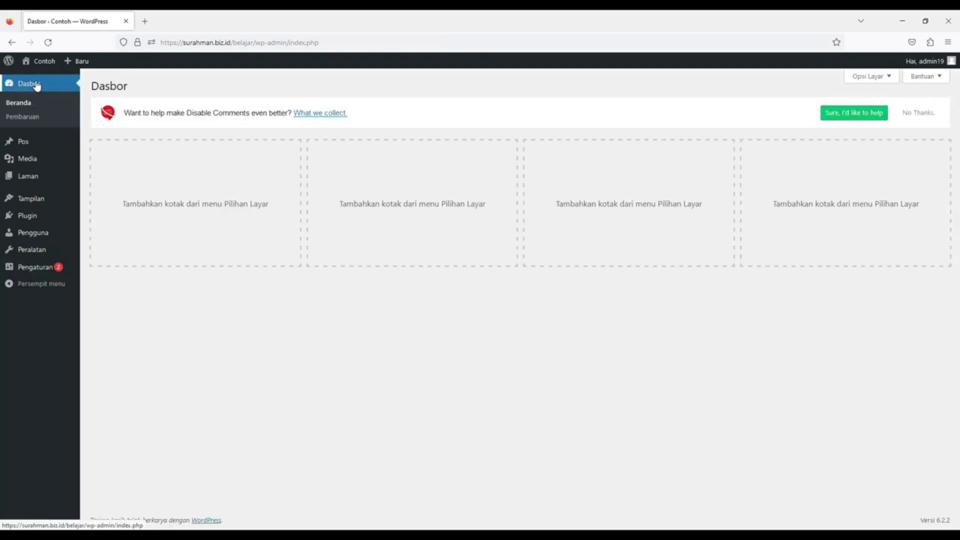
left_click(918, 113)
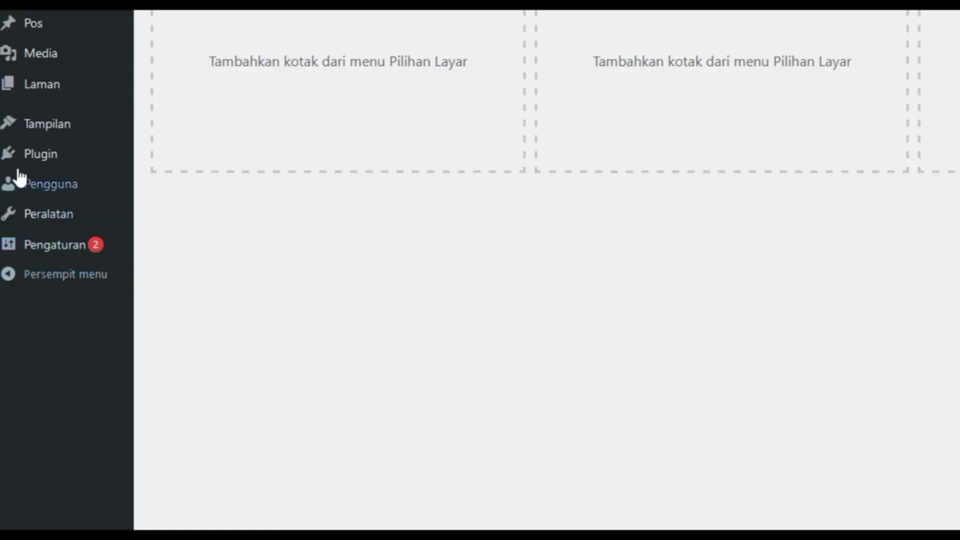
Search the plugin directory for "PAGE BUILDER SITEORIGIN", then install and activate Page Builder by SiteOrigin
mouse_move(17, 167)
left_click(172, 183)
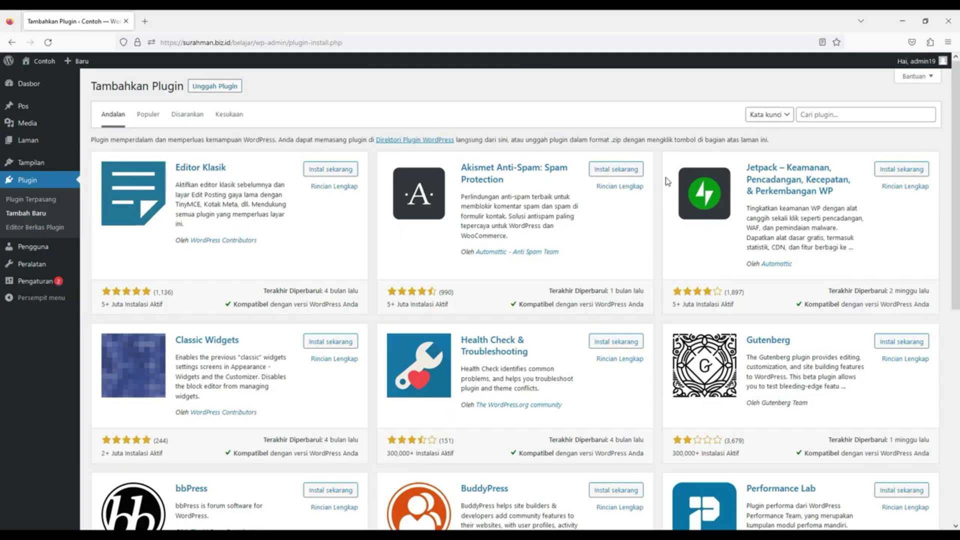
left_click(833, 115)
type("Sl")
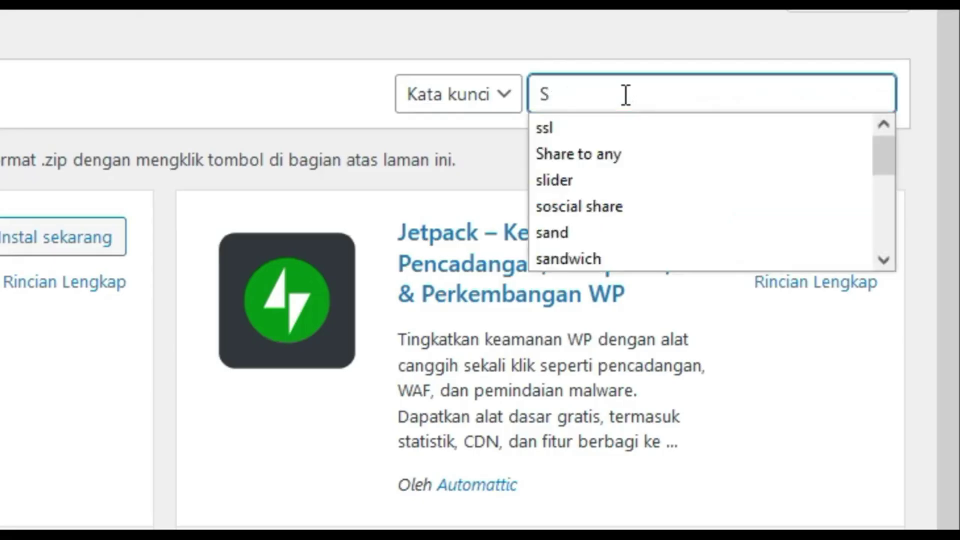
key("BackSpace")
key("BackSpace")
type("PA")
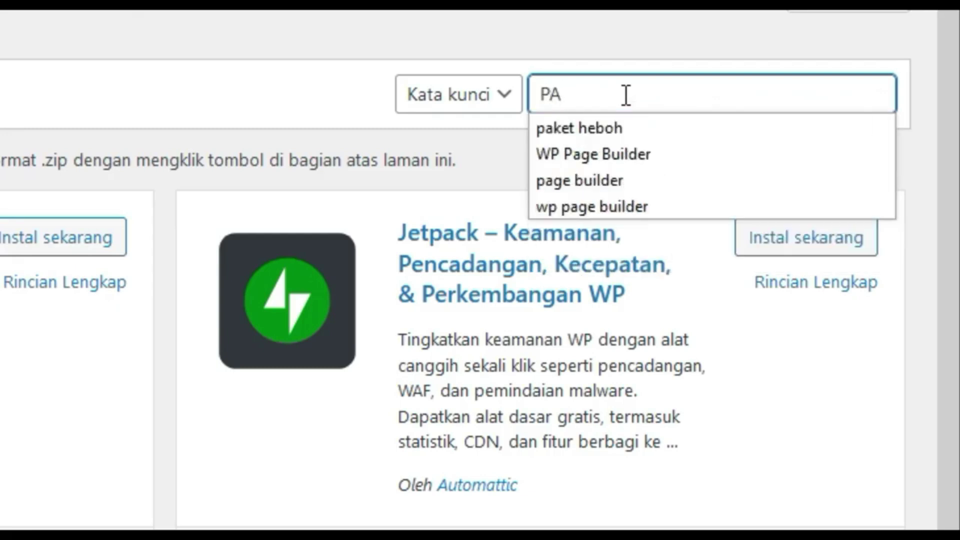
type("GE BUILDER ")
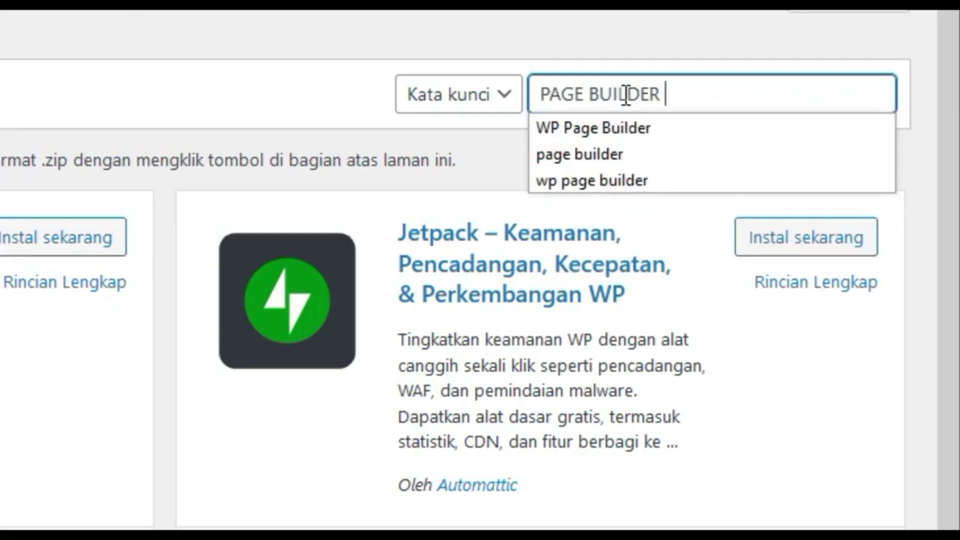
type("SITE")
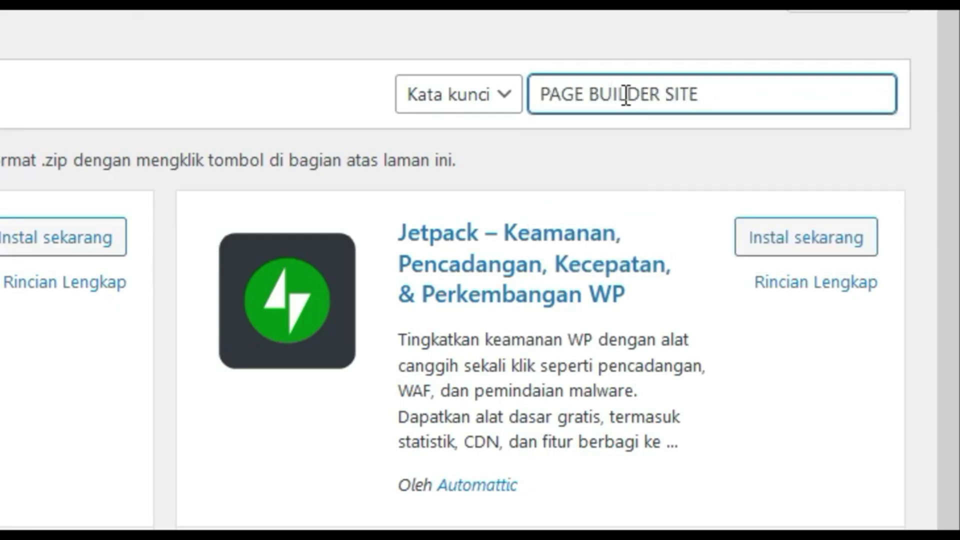
type("ORIGIN")
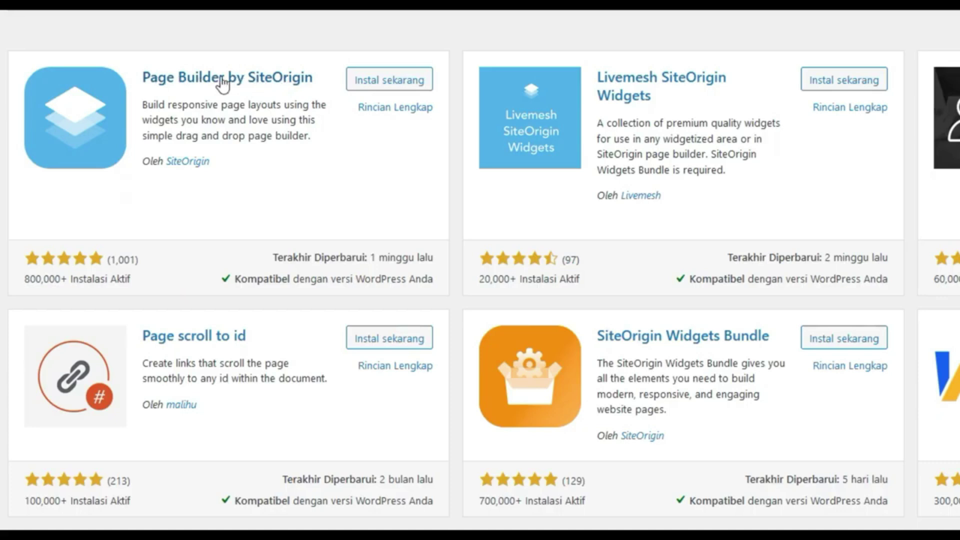
left_click(419, 90)
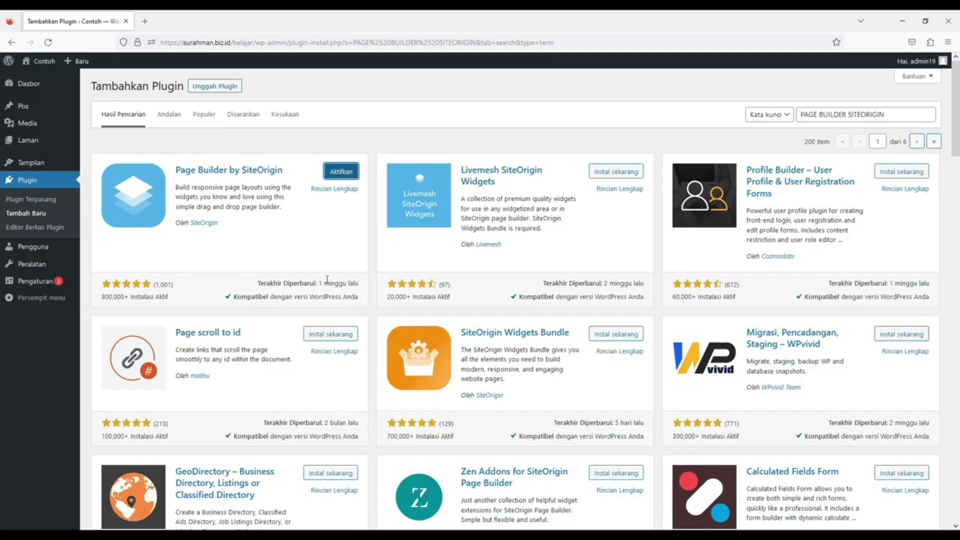
left_click(345, 172)
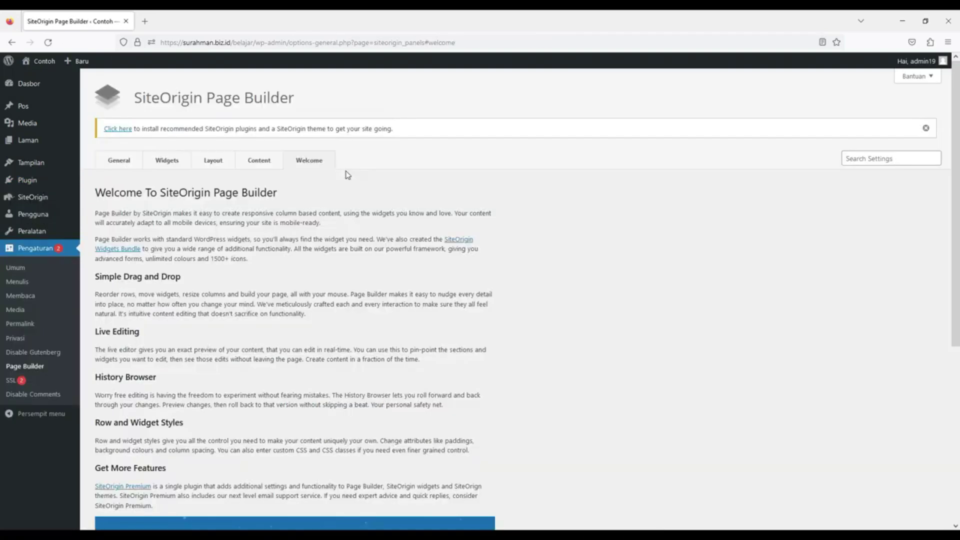
scroll(551, 409, "down", 5)
scroll(553, 410, "up", 5)
Open a new blank page and view its content area in the Page Builder editor
mouse_move(35, 141)
left_click(97, 158)
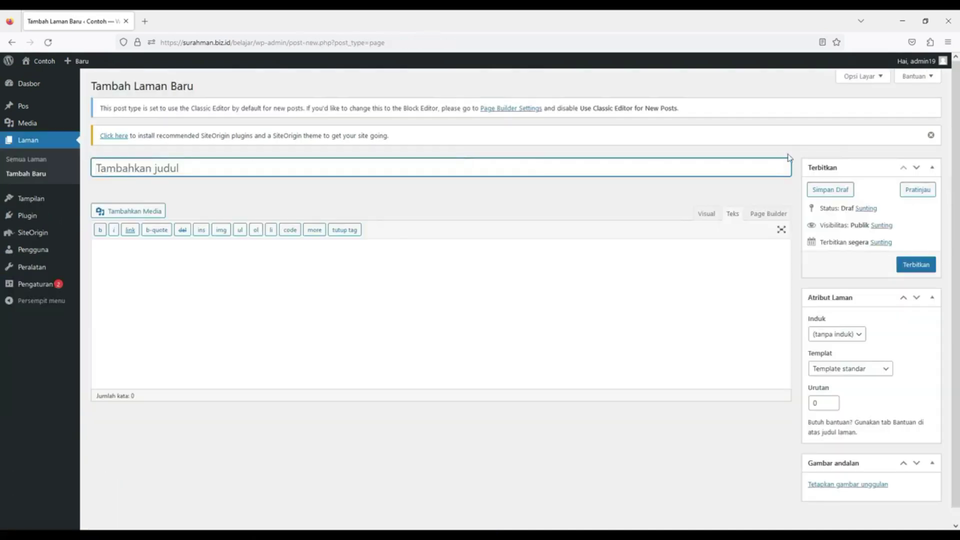
left_click(768, 214)
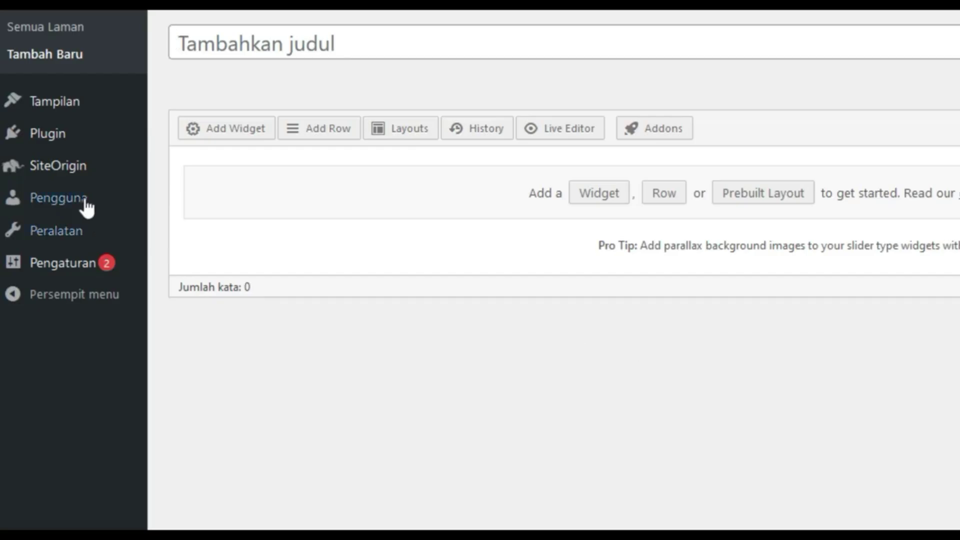
Install and activate the SiteOrigin Widgets Bundle plugin from the SiteOrigin Installer
mouse_move(38, 234)
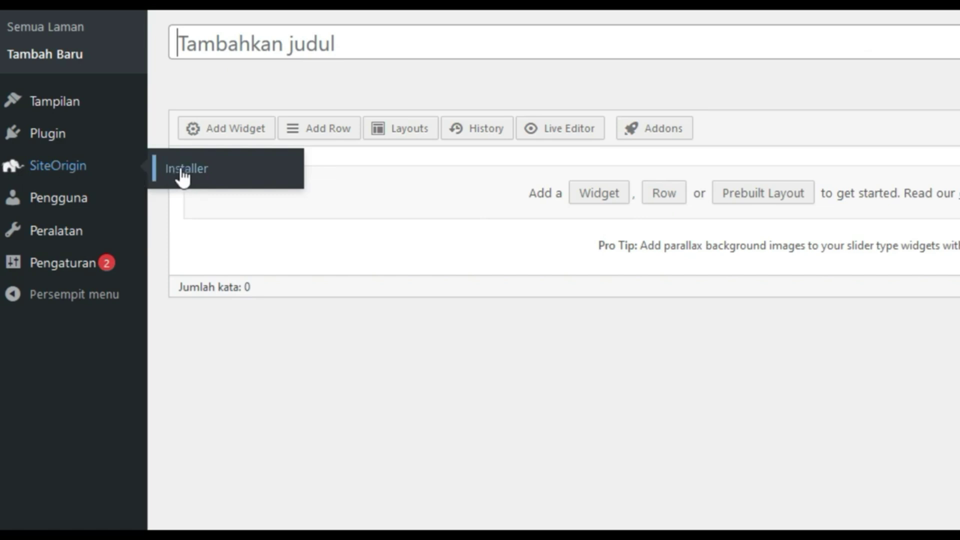
left_click(182, 171)
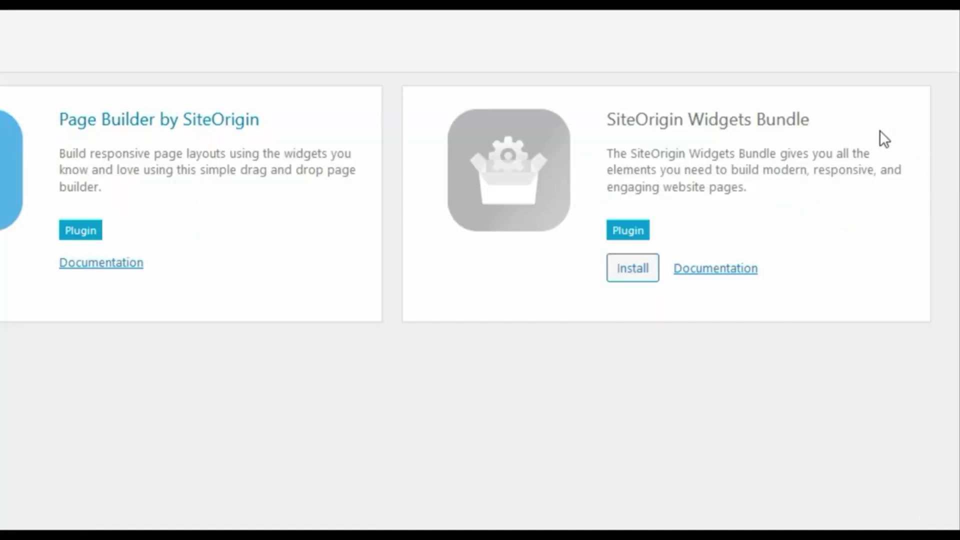
left_click(624, 276)
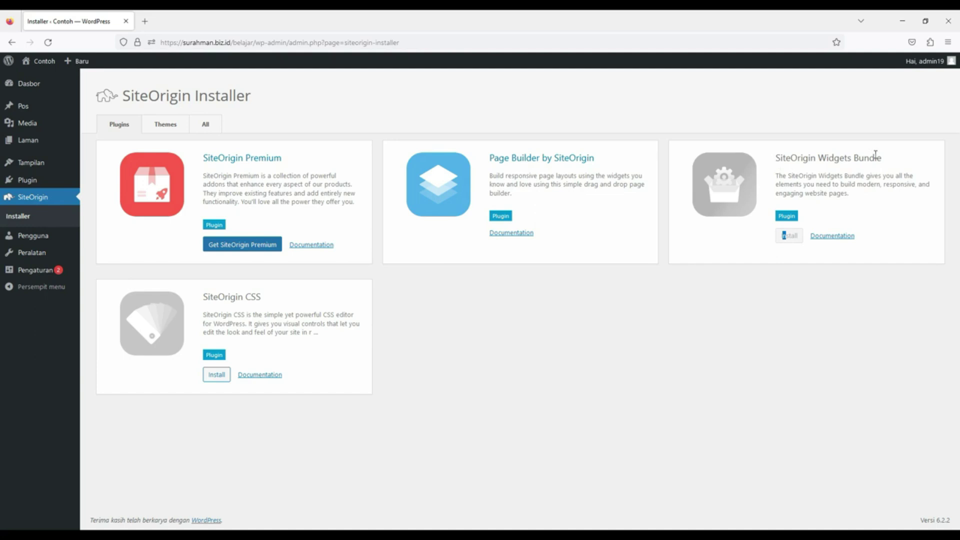
left_click(787, 240)
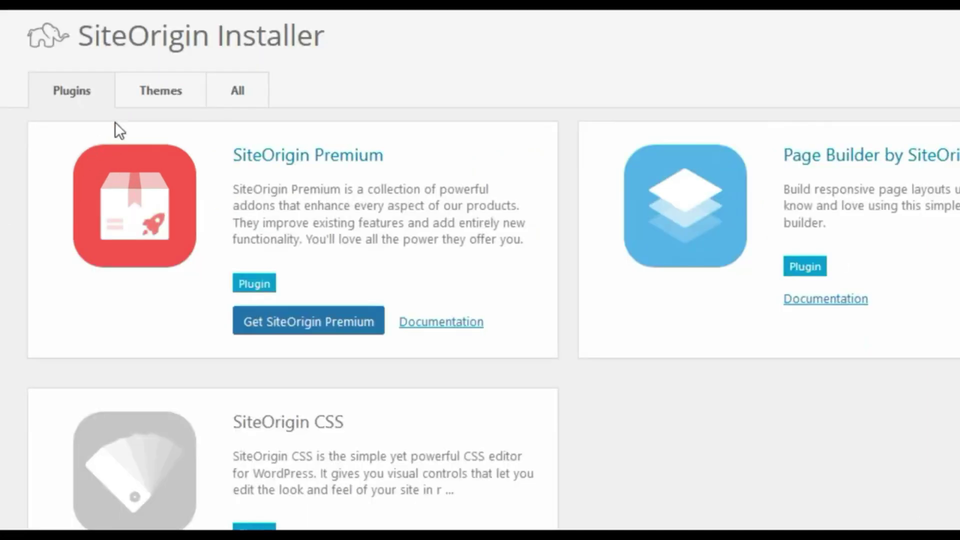
Browse the SiteOrigin themes, look through the Unwind theme's demo site down to its footer, and close the demo
left_click(146, 95)
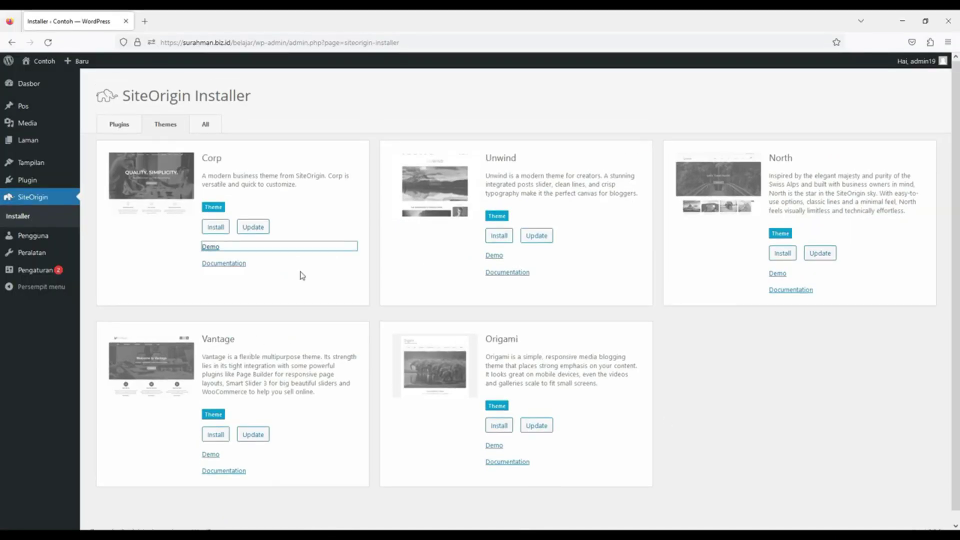
left_click(499, 257)
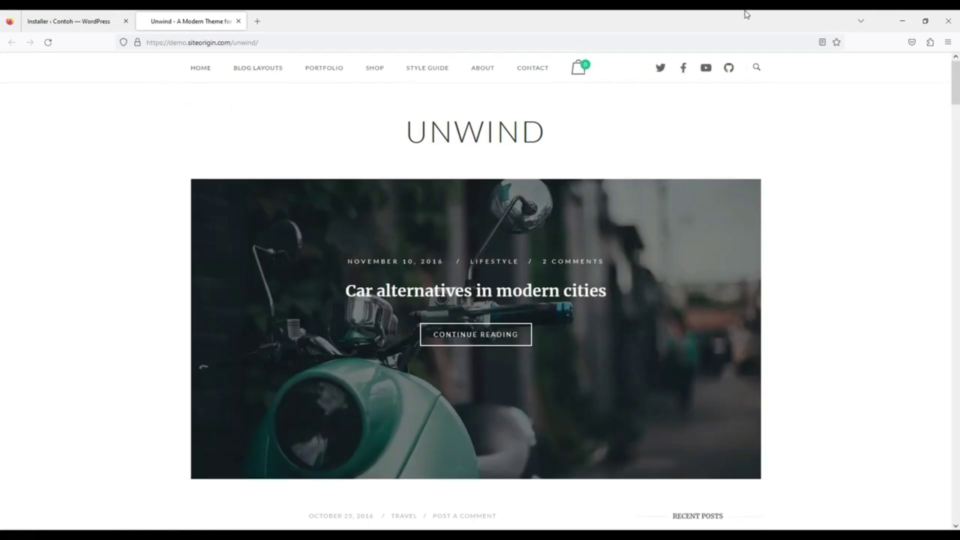
scroll(852, 506, "down", 20)
scroll(854, 509, "down", 10)
left_click_drag(955, 350, 955, 500)
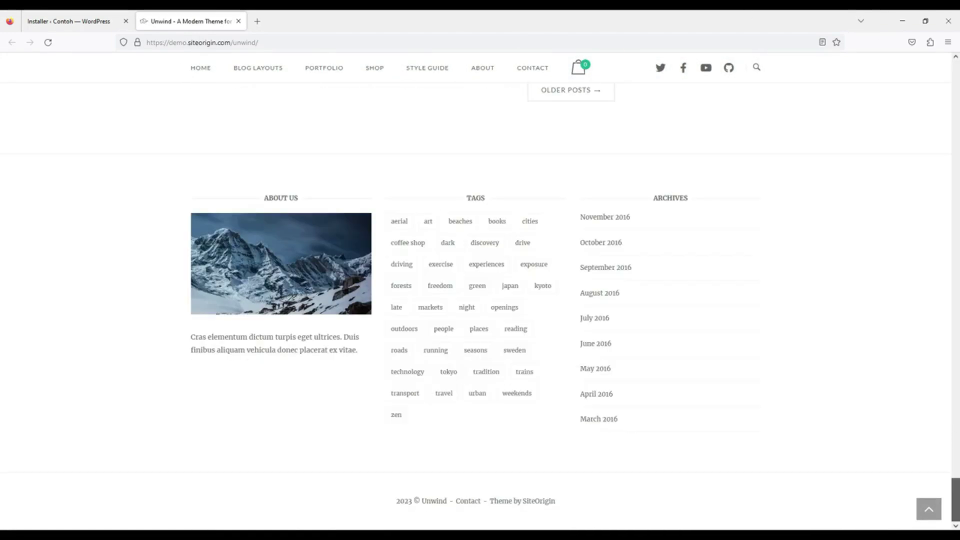
left_click(239, 21)
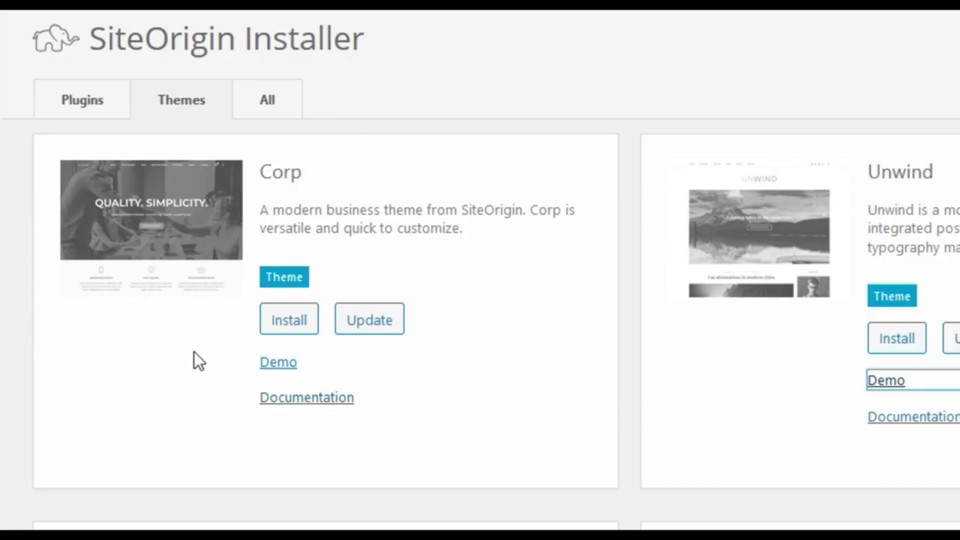
Install and activate the Corp theme from the SiteOrigin Installer, and open the list of installed themes
left_click(269, 323)
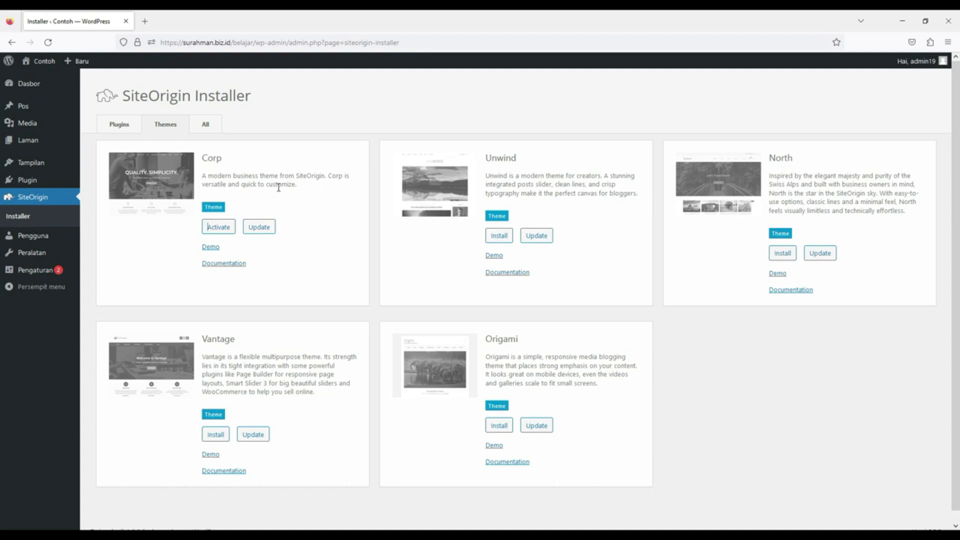
left_click(219, 226)
mouse_move(48, 165)
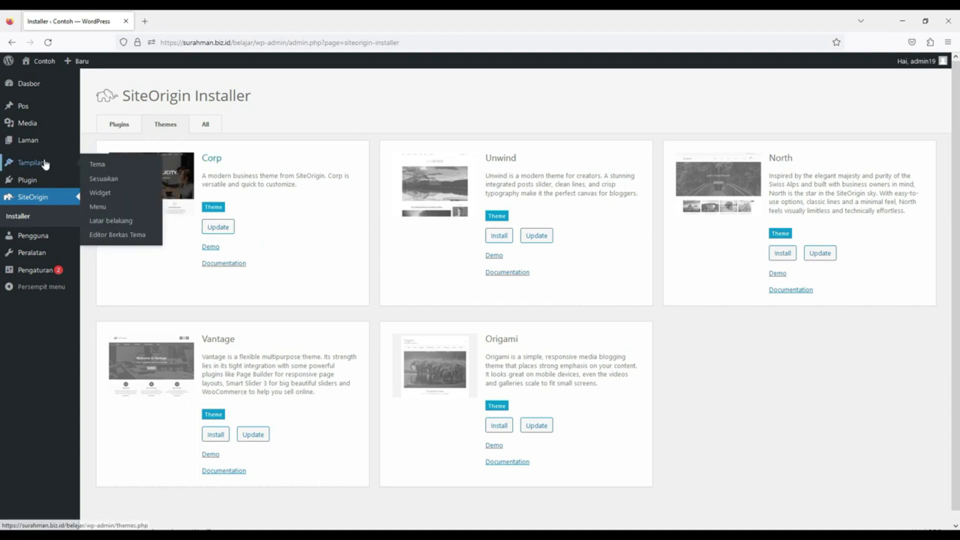
left_click(97, 168)
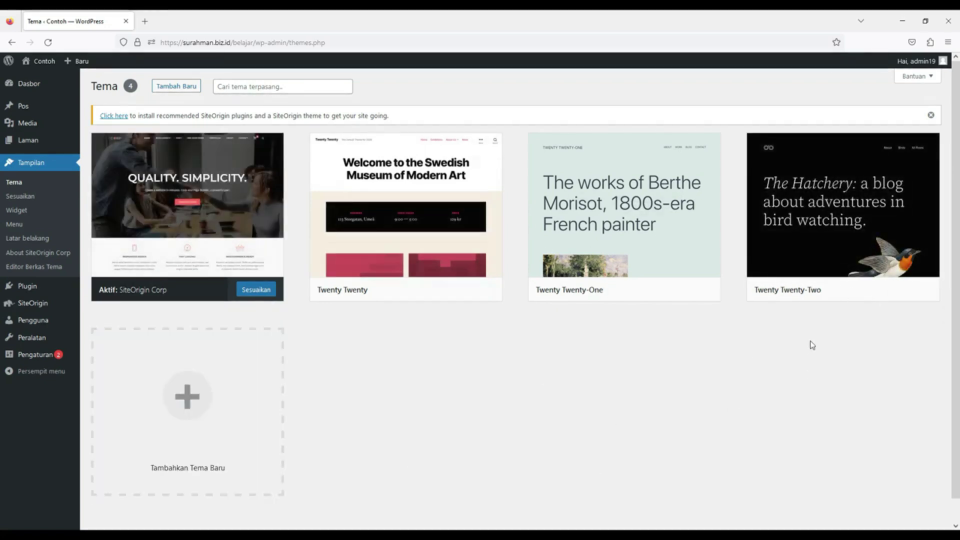
Delete the unused Twenty Twenty-Two and Twenty Twenty-One themes from the installed themes
mouse_move(834, 225)
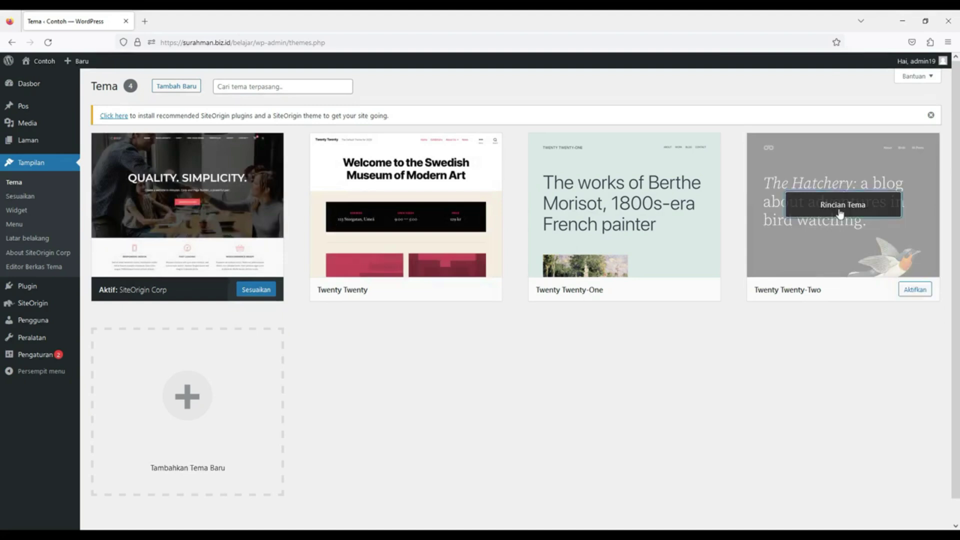
left_click(840, 212)
left_click(860, 504)
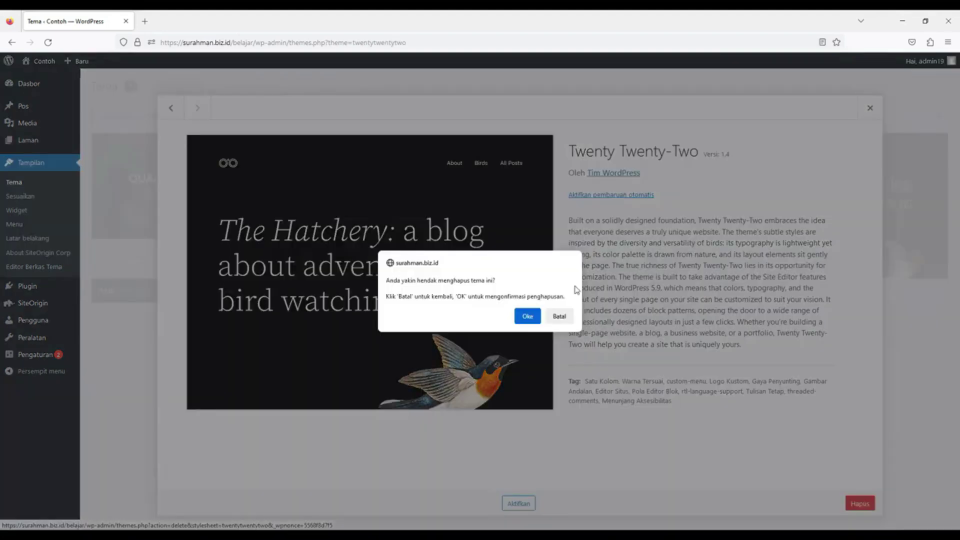
left_click(526, 316)
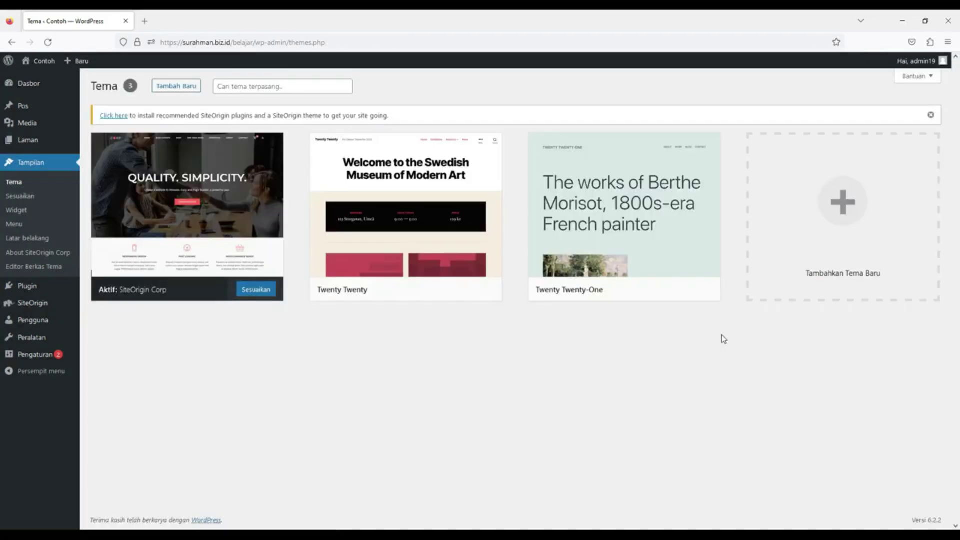
left_click(666, 258)
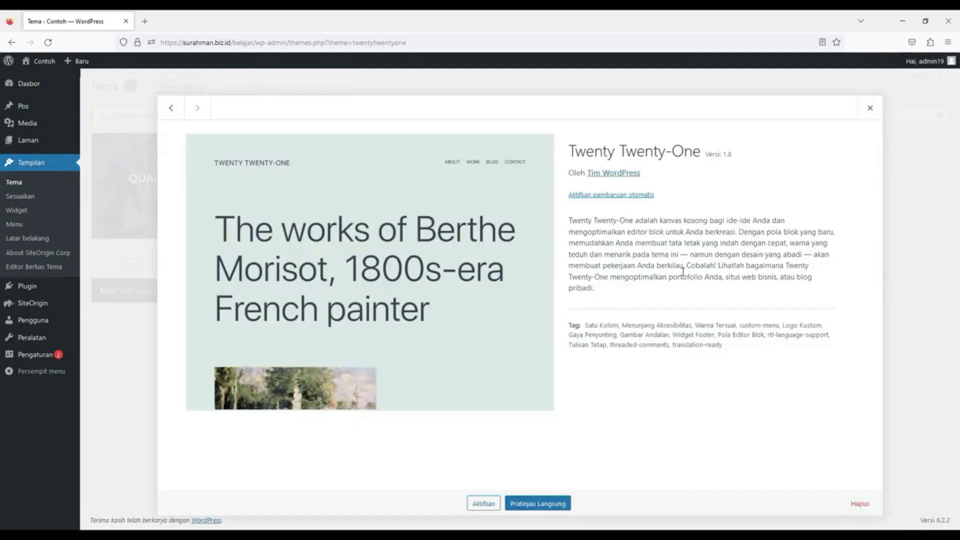
left_click(861, 504)
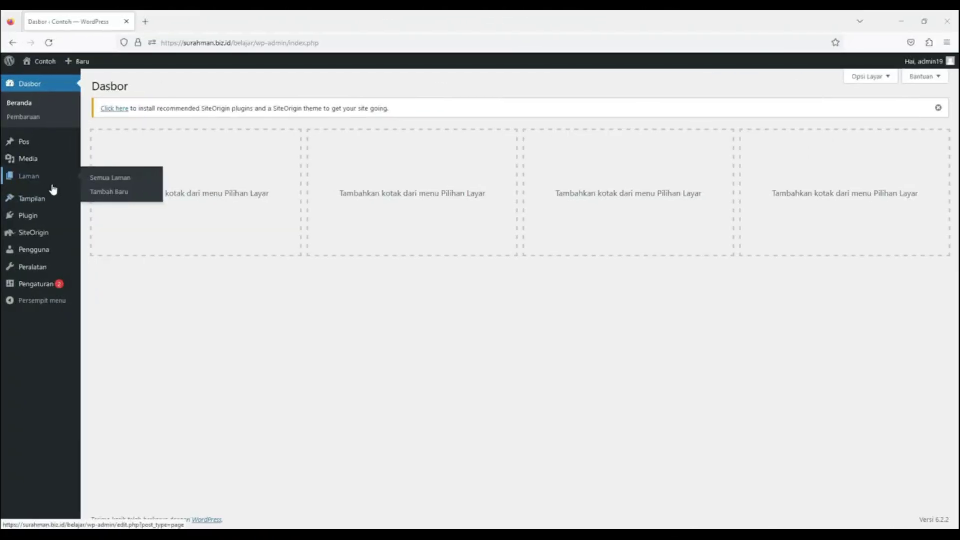
Create a new page titled Home, show its content in the visual editor, and publish it
left_click(100, 198)
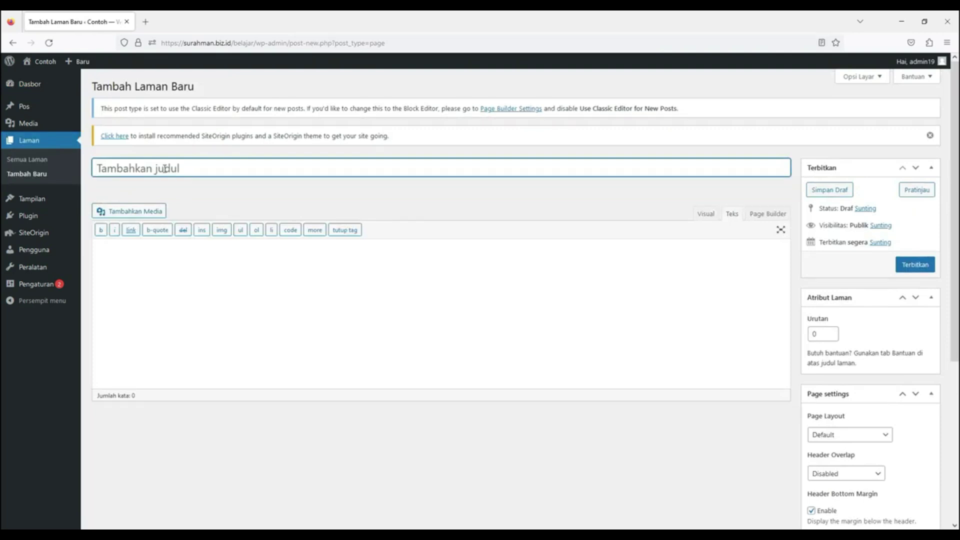
type("Home")
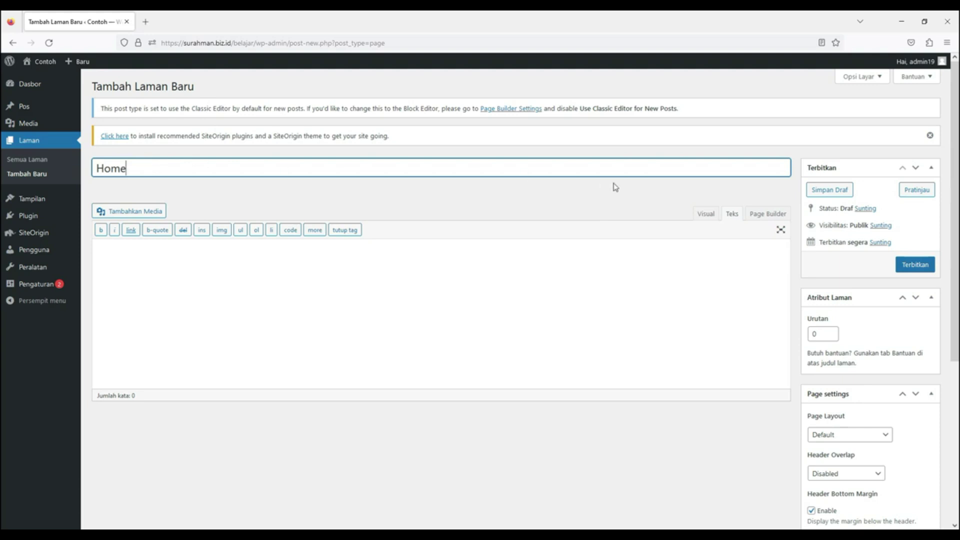
left_click(706, 214)
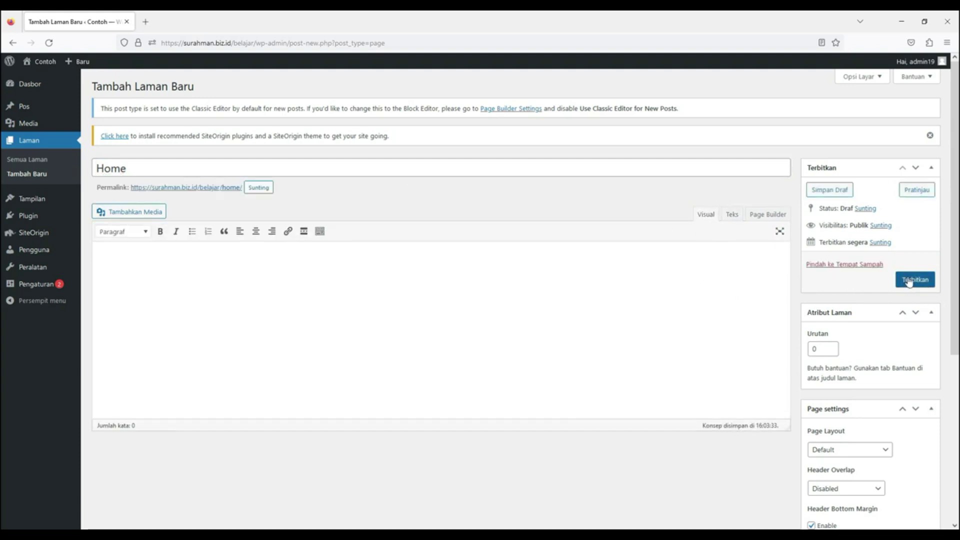
left_click(915, 283)
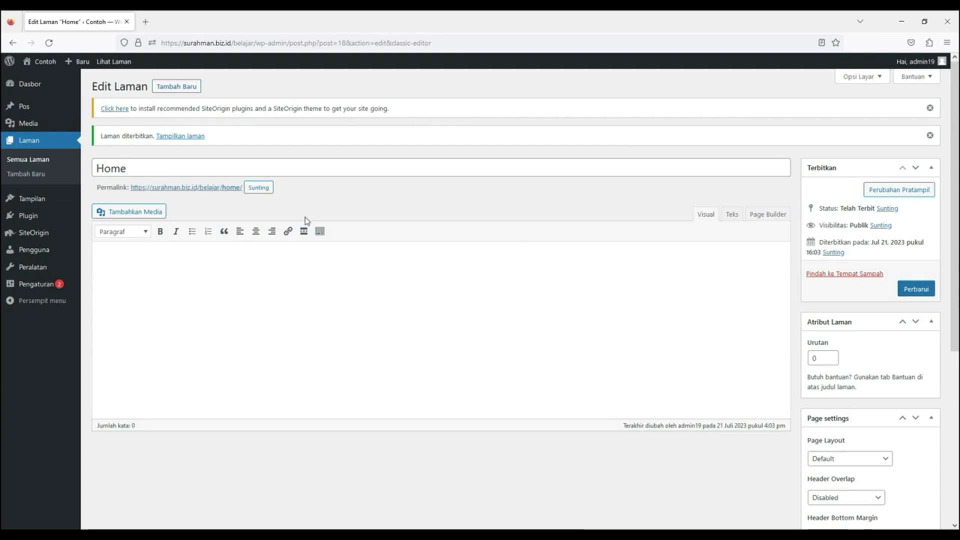
View the published Home page in a separate browser tab and close that tab
right_click(190, 137)
left_click(210, 142)
left_click(199, 17)
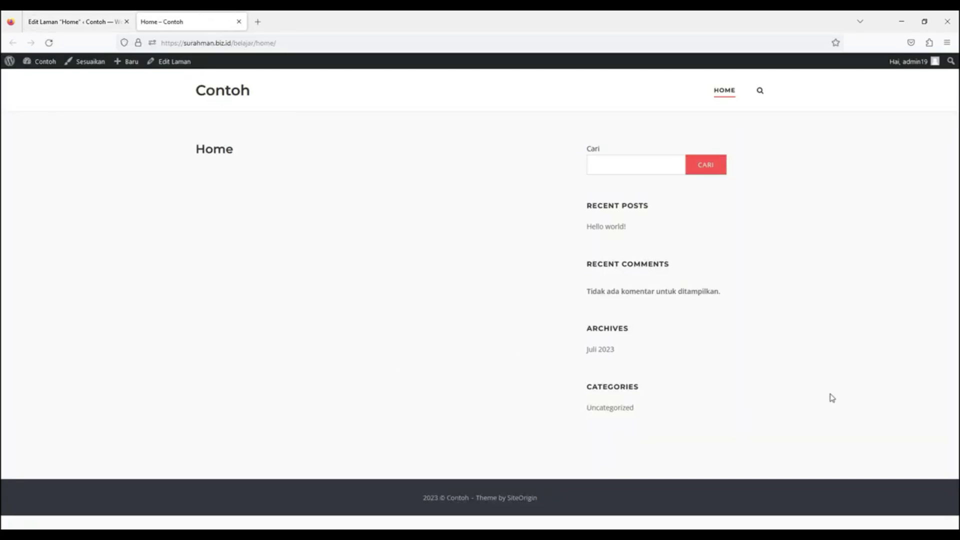
left_click(239, 22)
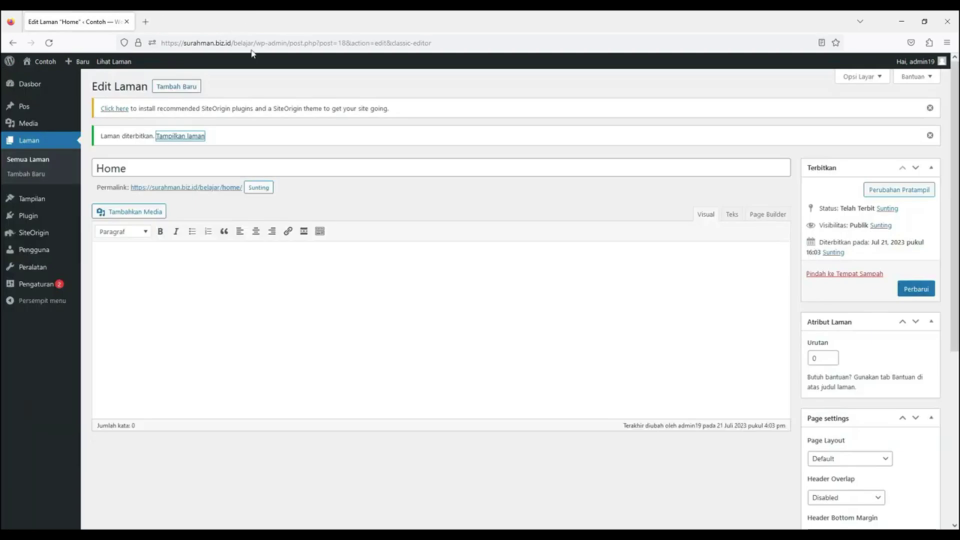
Compare the site's front page with the published Home page in separate browser tabs, and close both tabs
mouse_move(42, 61)
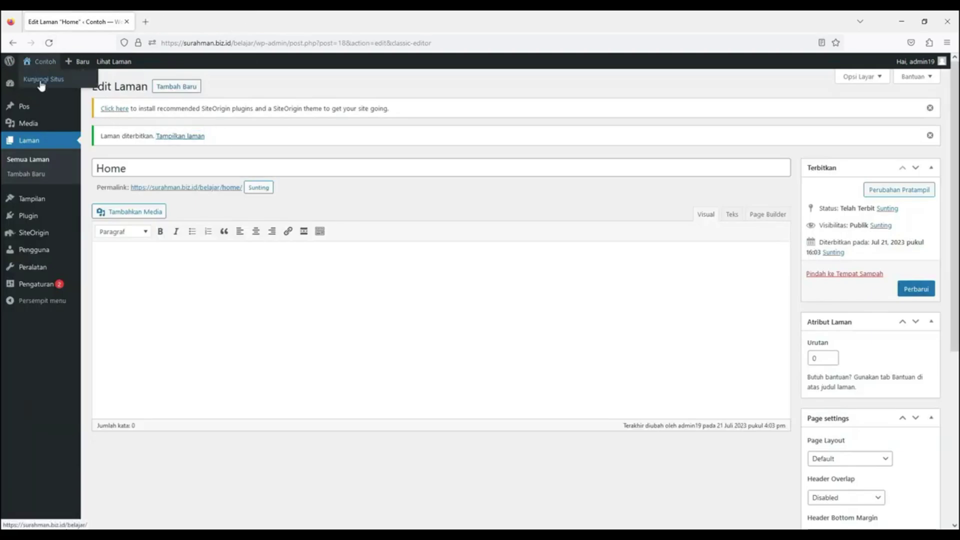
right_click(40, 81)
left_click(85, 92)
left_click(163, 15)
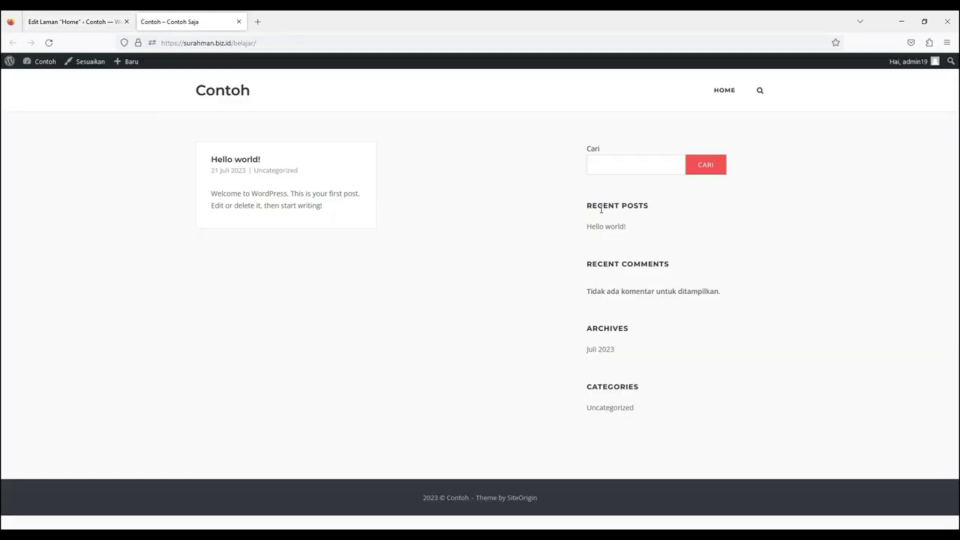
left_click(79, 22)
right_click(171, 136)
left_click(179, 147)
left_click(190, 21)
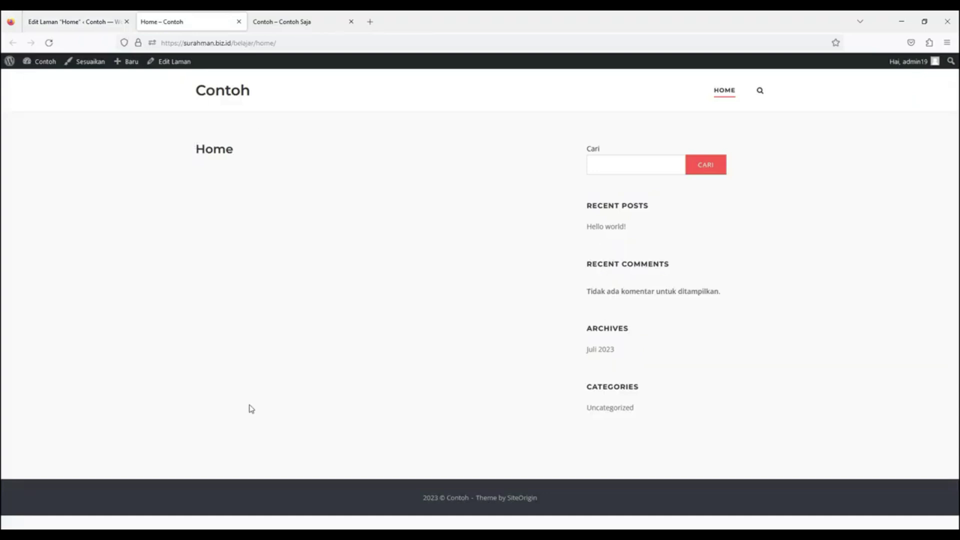
left_click(280, 20)
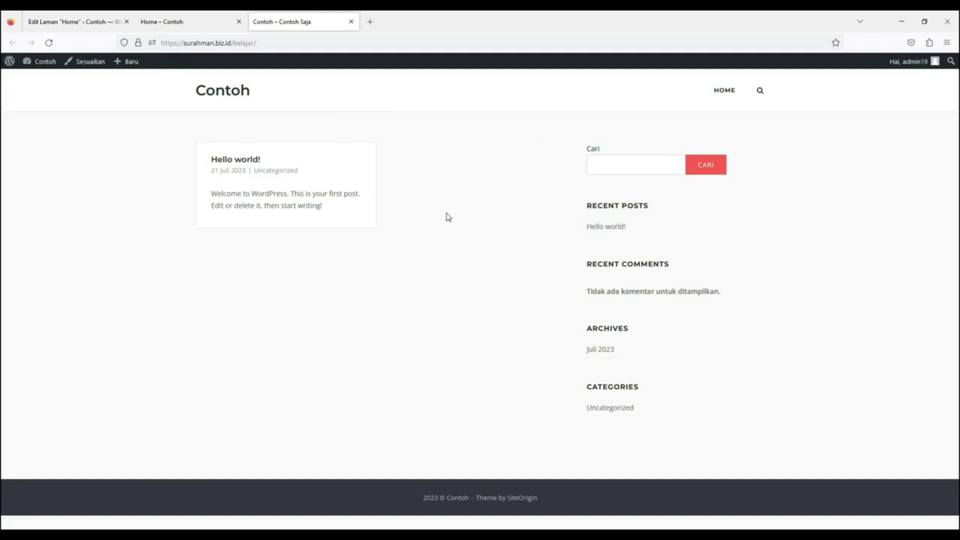
left_click(351, 21)
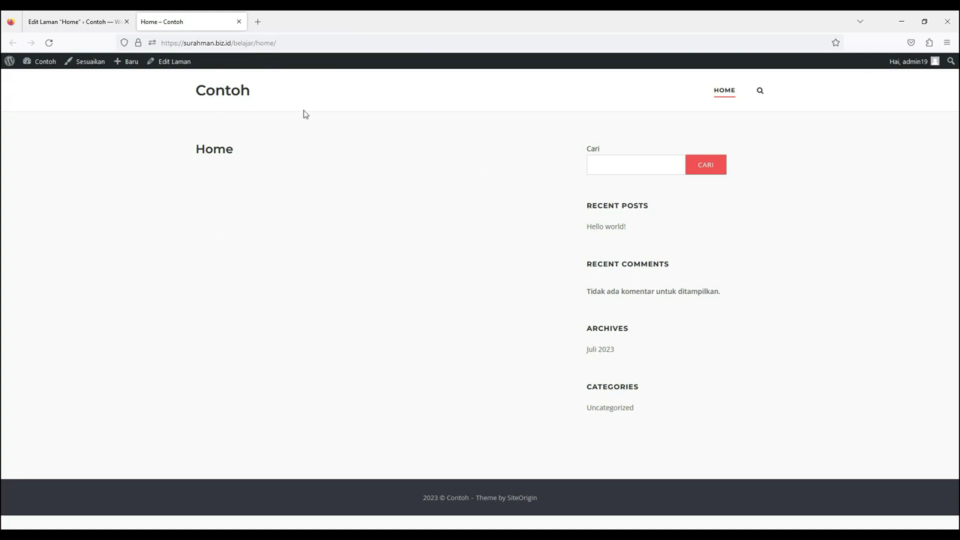
left_click(238, 22)
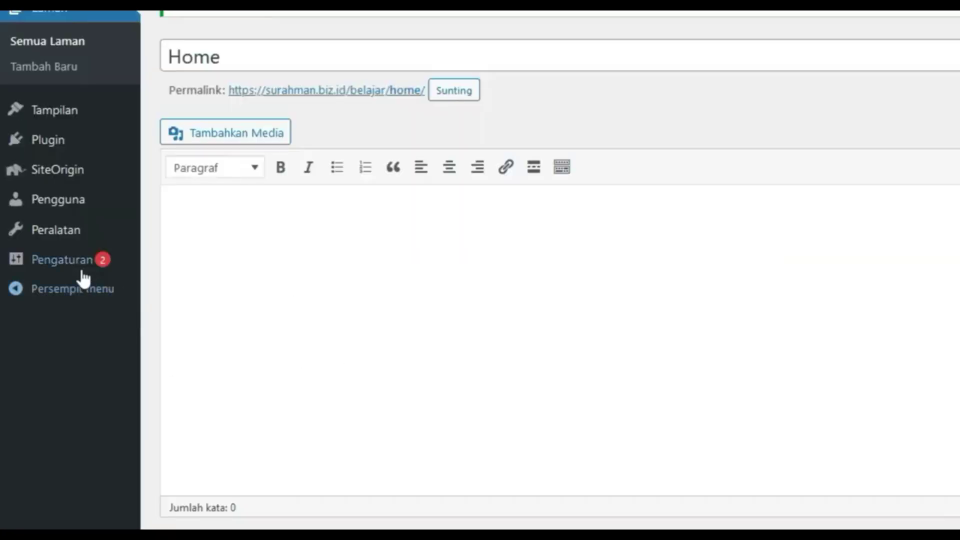
In the reading settings, set the homepage to a static page, choose Home as the front page, and save the changes
mouse_move(45, 287)
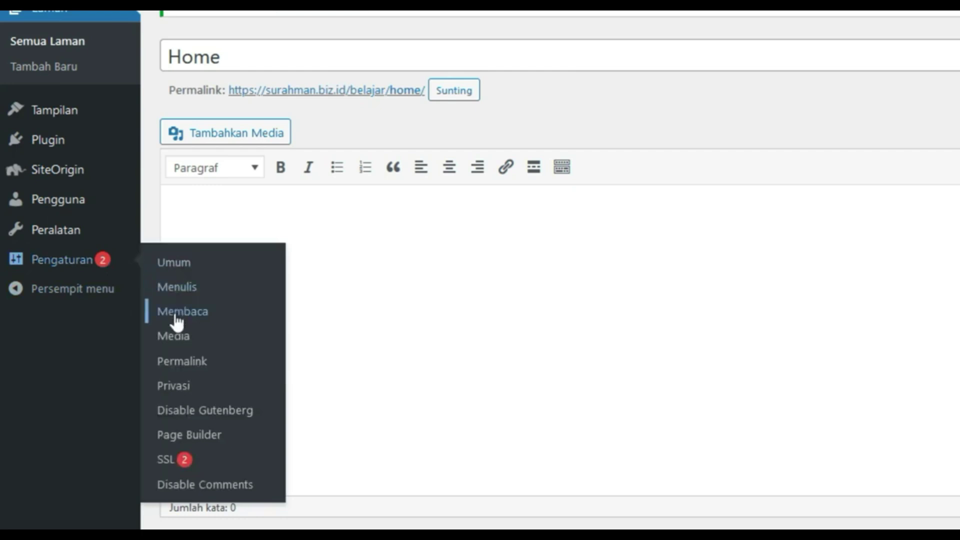
left_click(176, 314)
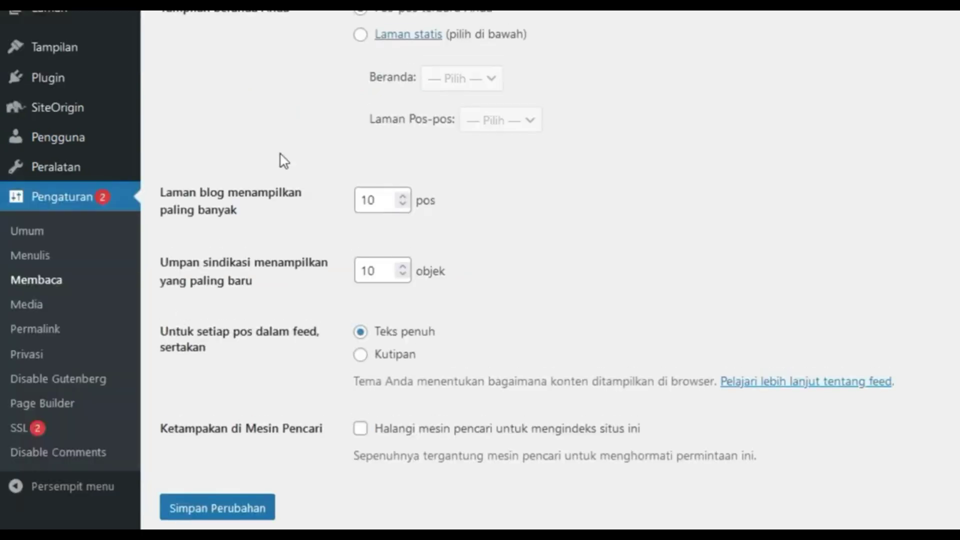
left_click(360, 35)
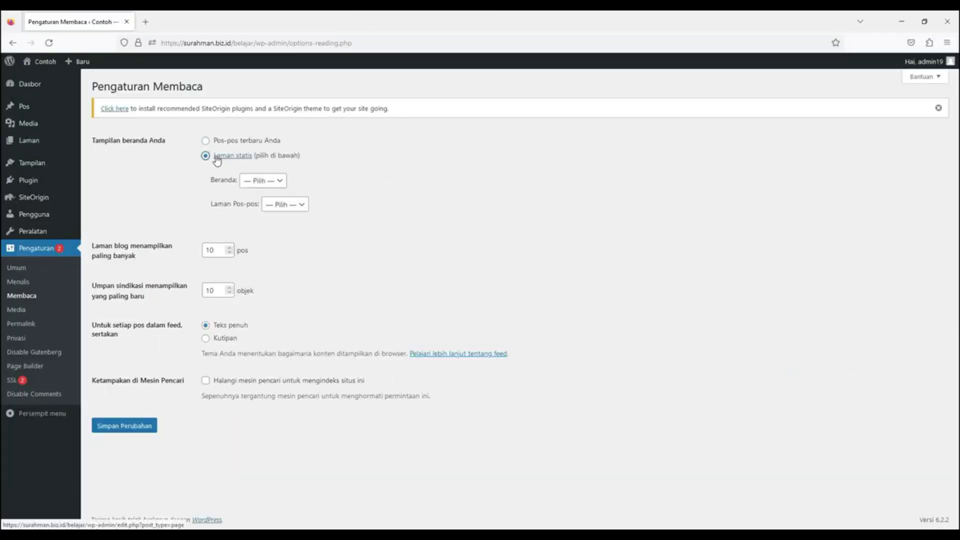
left_click(265, 182)
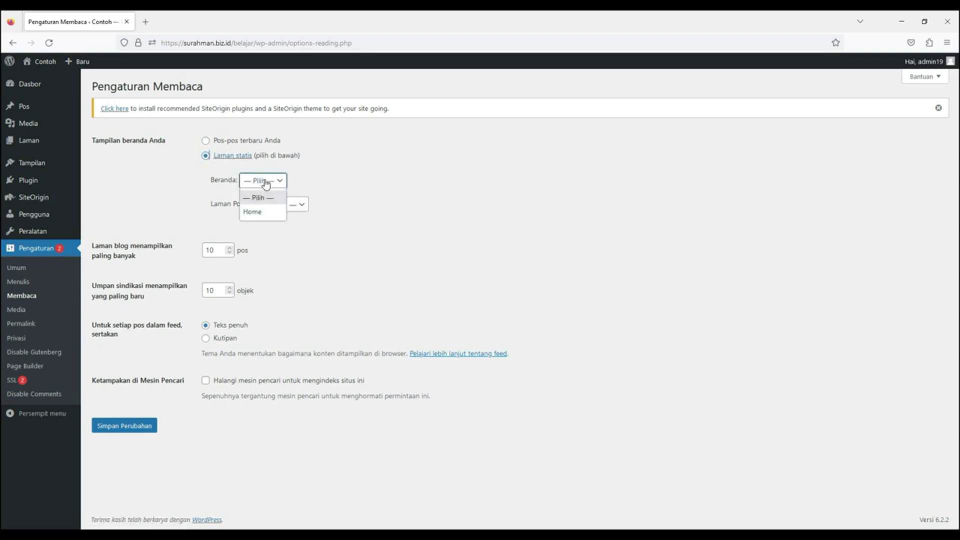
left_click(252, 211)
left_click(124, 429)
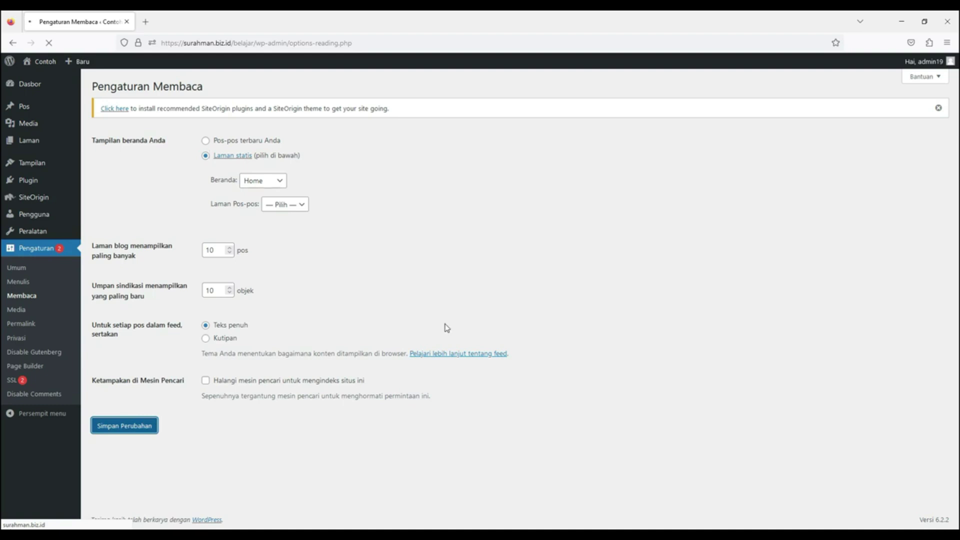
Visit the site in a separate browser tab to check its front page, and close the tab
right_click(52, 81)
left_click(85, 90)
left_click(181, 15)
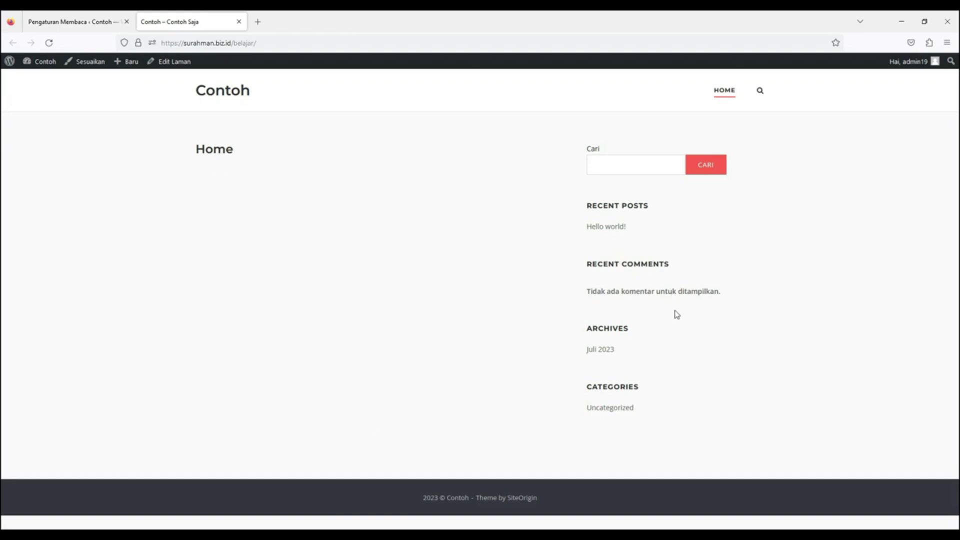
left_click(243, 22)
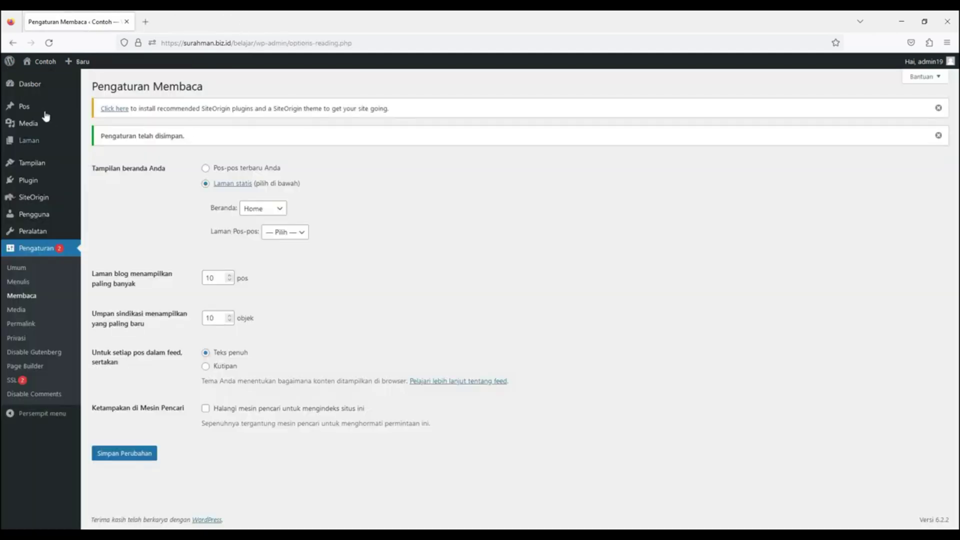
Open the Home page for editing from the list of all pages and switch its content area to Page Builder
left_click(35, 86)
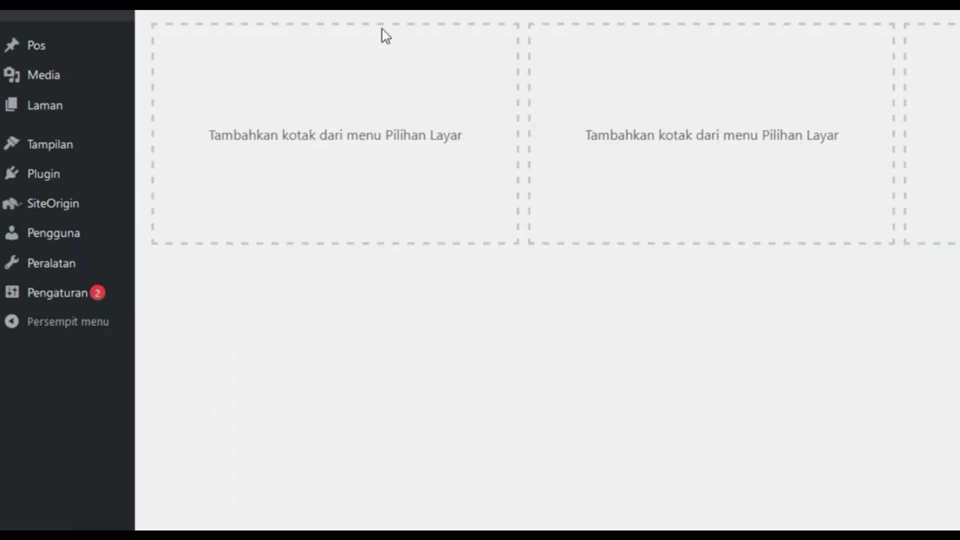
mouse_move(56, 111)
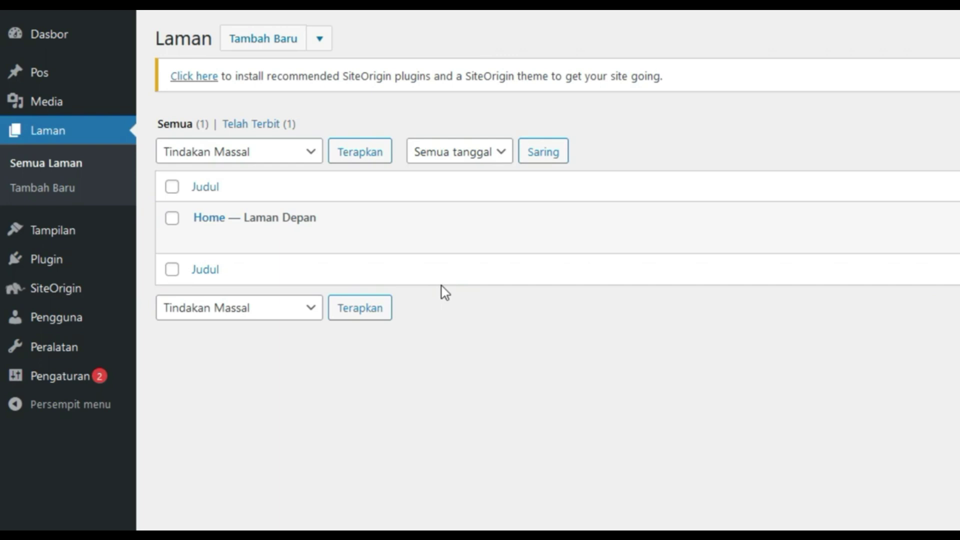
mouse_move(291, 215)
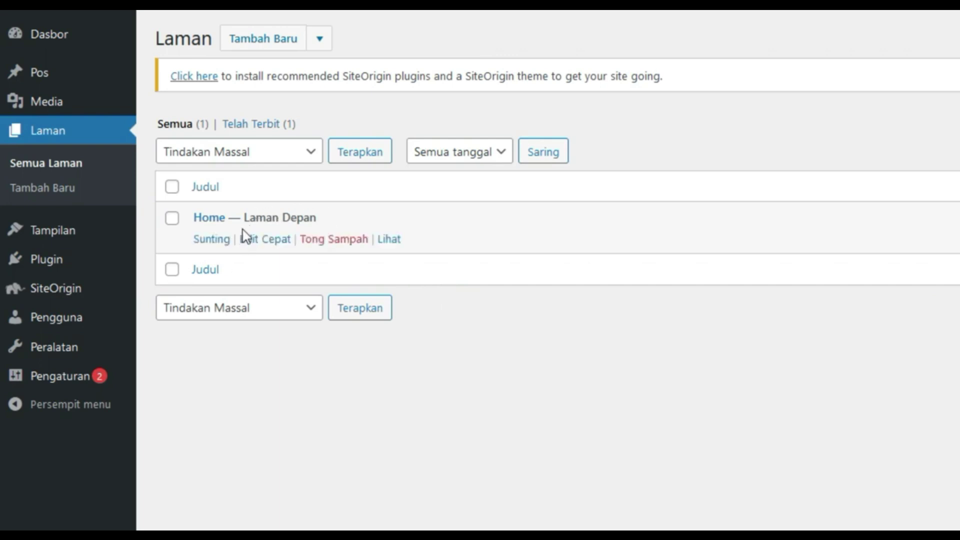
left_click_drag(244, 217, 323, 219)
left_click(612, 428)
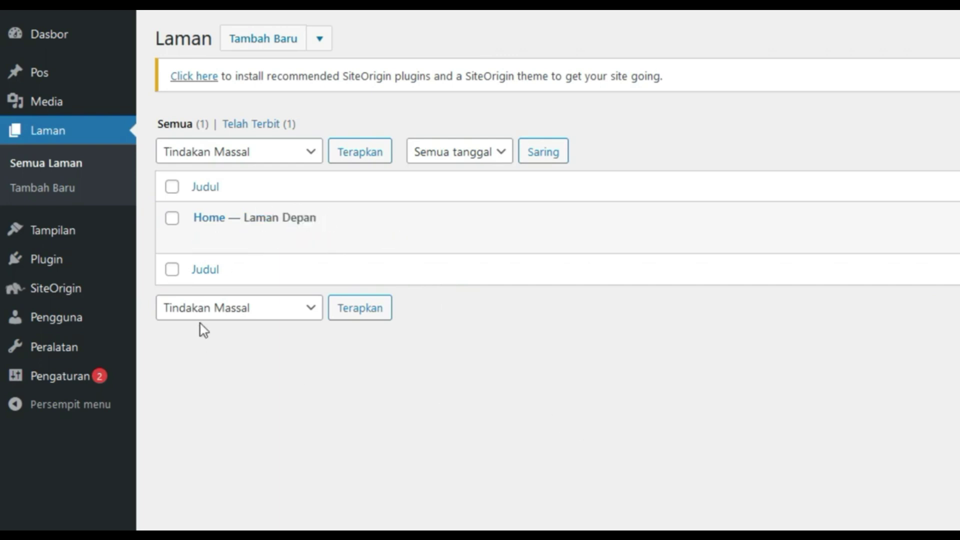
left_click(210, 240)
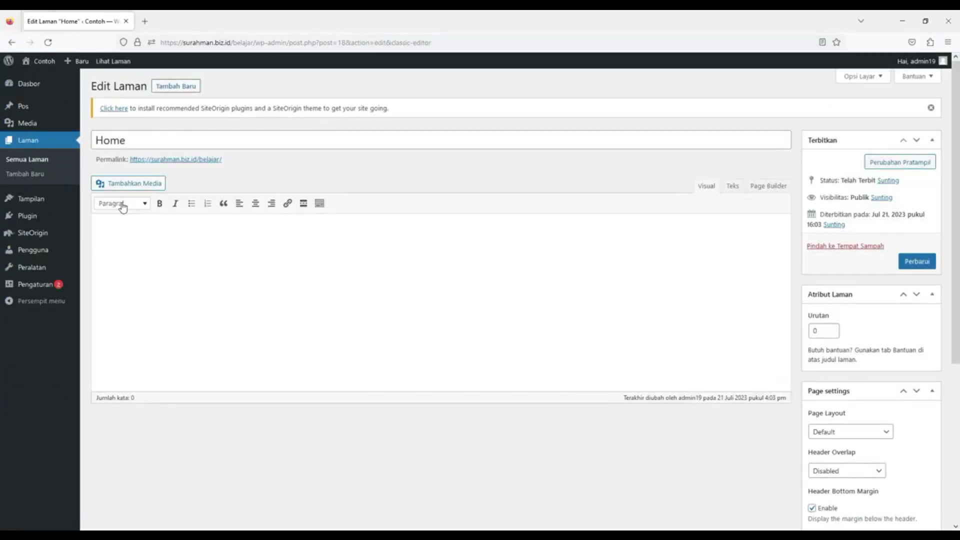
left_click(772, 187)
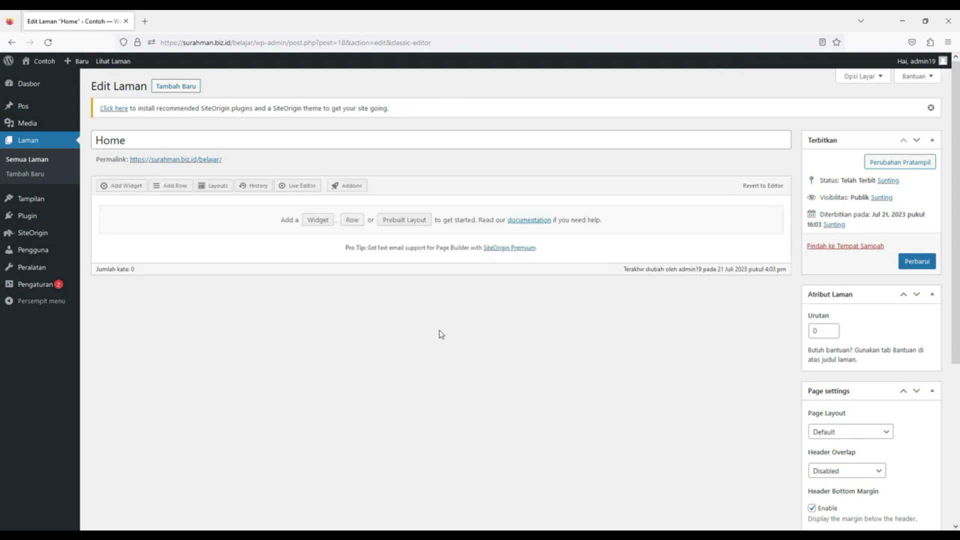
Open the Page Builder's prebuilt layouts for the Home page and look through the Layouts Directory
left_click(411, 221)
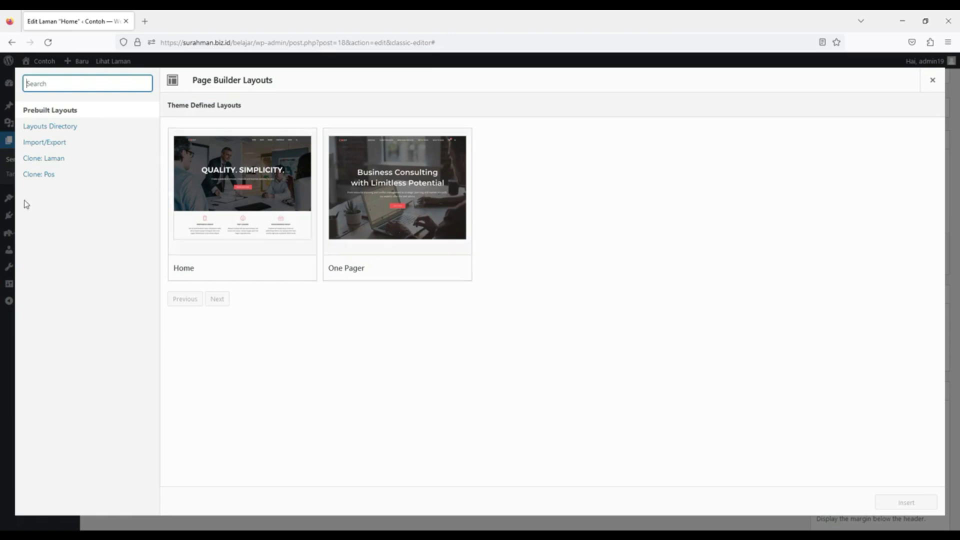
left_click(56, 128)
left_click(57, 128)
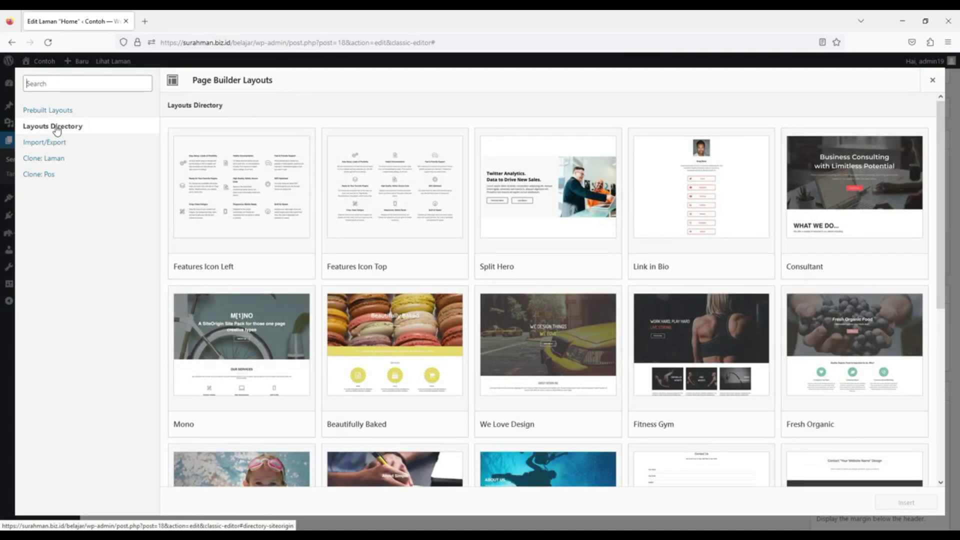
scroll(590, 240, "down", 3)
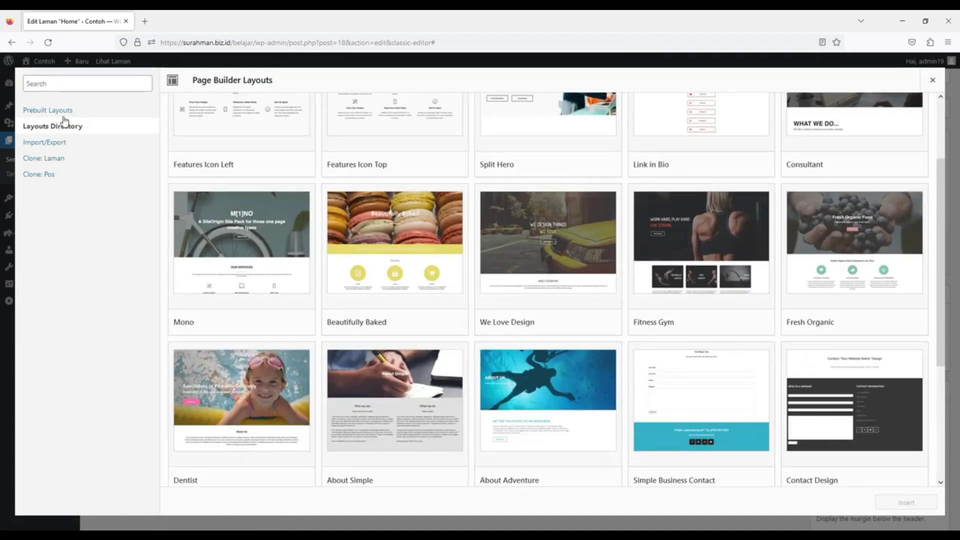
Return to the theme-defined prebuilt layouts and compare the Home and One Pager choices
left_click(62, 110)
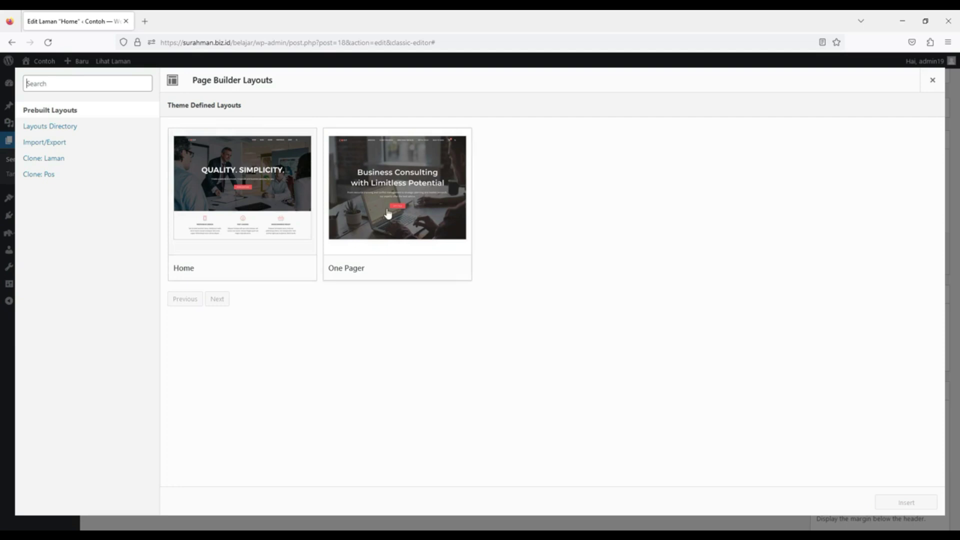
left_click(269, 195)
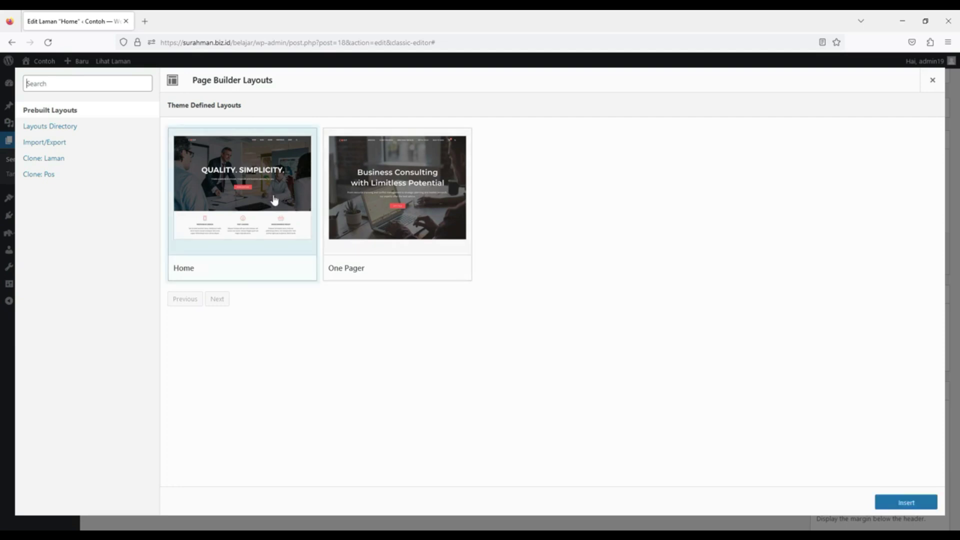
left_click(379, 209)
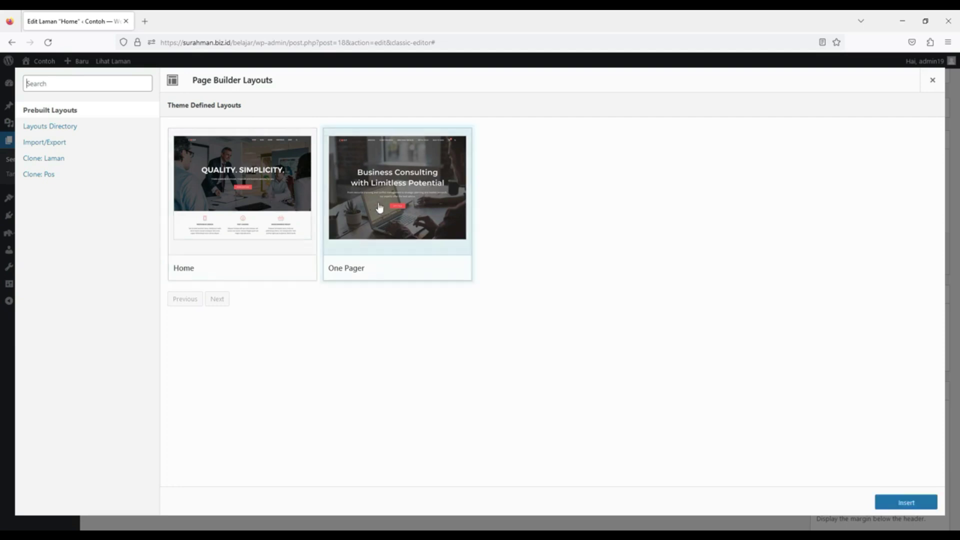
left_click(262, 175)
left_click(389, 181)
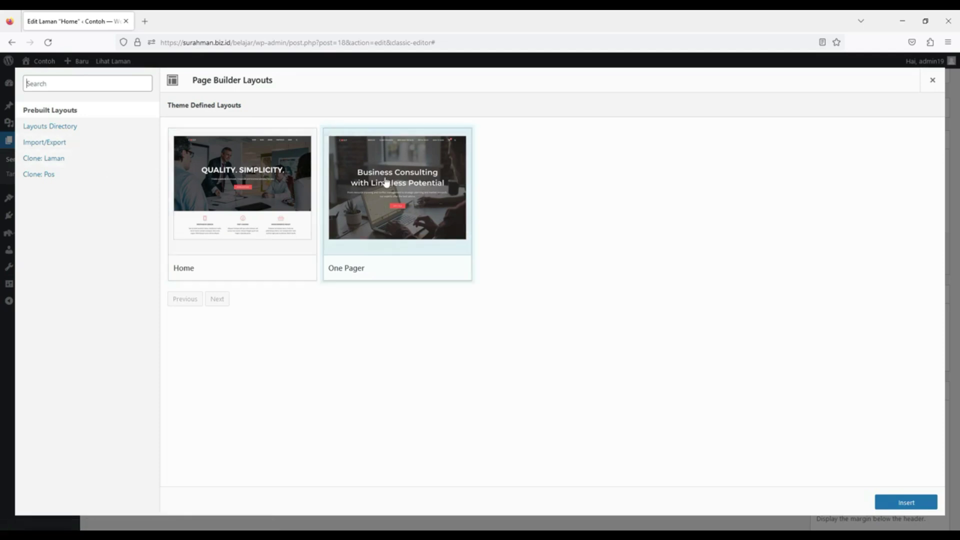
left_click(187, 174)
Browse the Layouts Directory, preview the Consultant layout through to its contact form in a separate tab, and close the preview
left_click(39, 129)
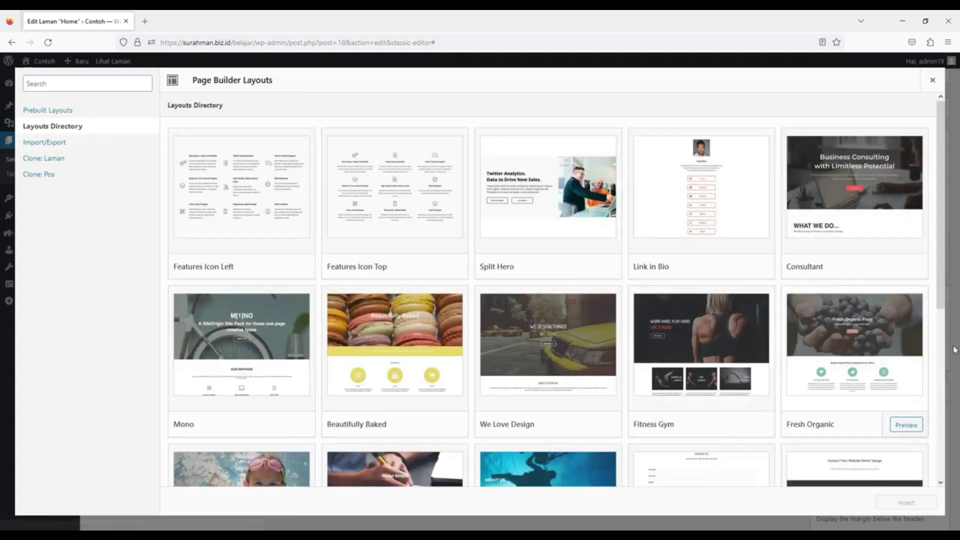
scroll(899, 298, "down", 4)
scroll(899, 298, "down", 2)
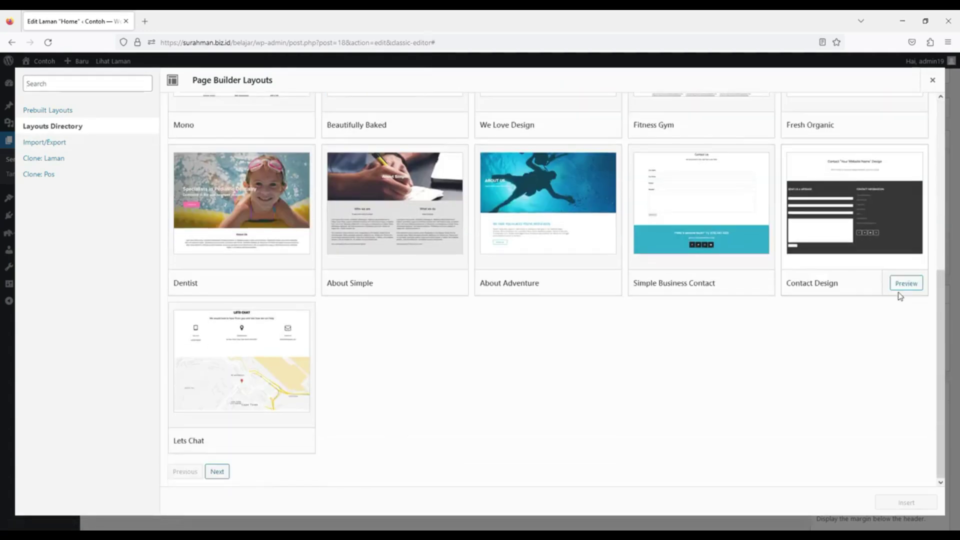
scroll(899, 296, "up", 6)
mouse_move(857, 265)
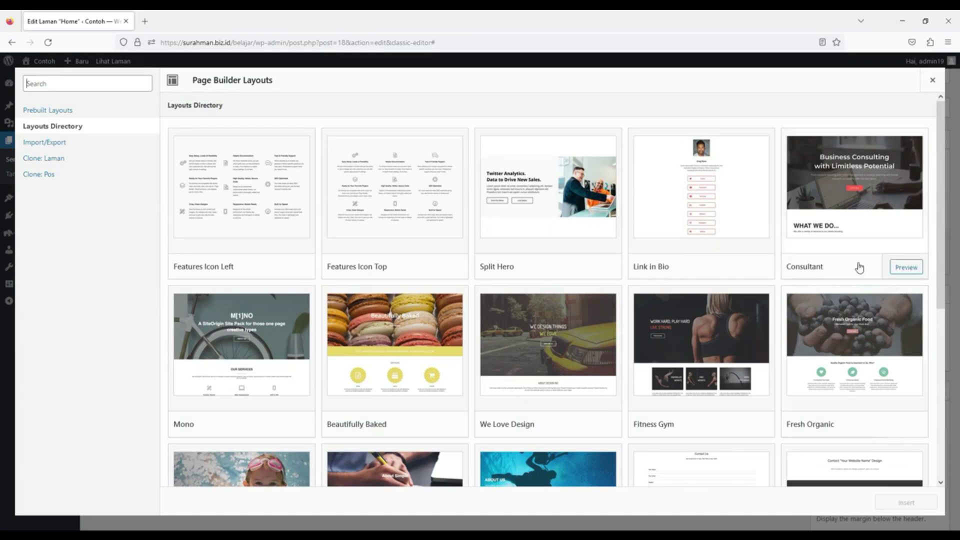
left_click(907, 268)
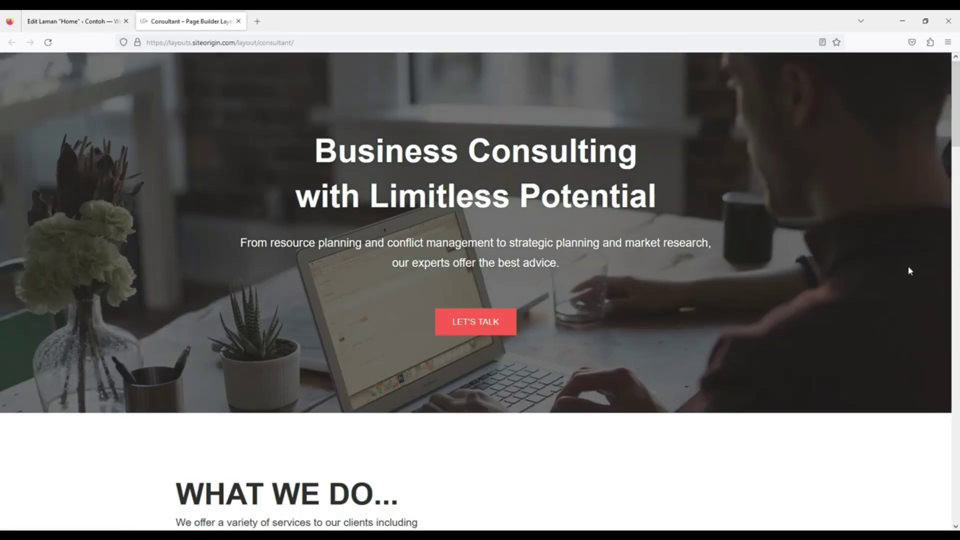
scroll(815, 283, "down", 6)
scroll(816, 287, "down", 20)
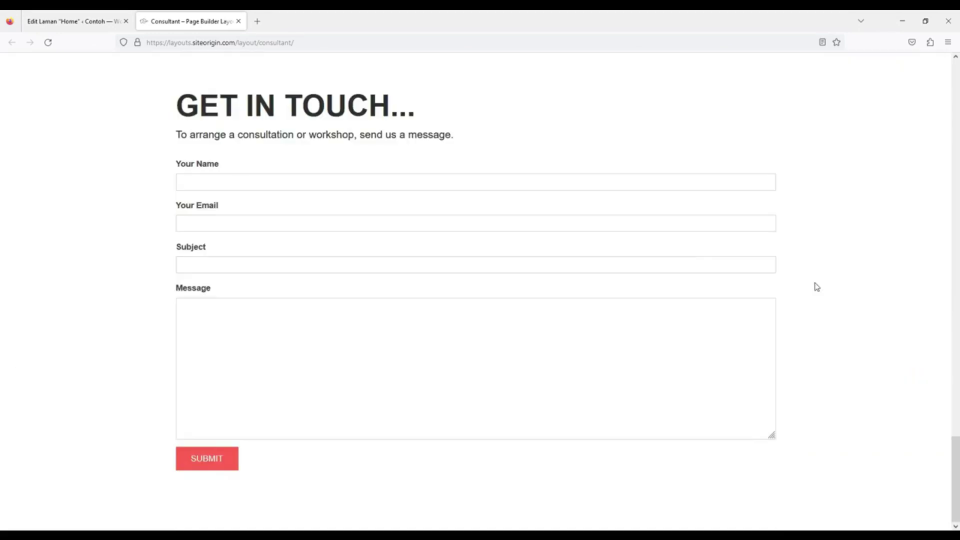
left_click(238, 21)
Go to the second page of the Layouts Directory, preview the Modern Design layout in full, and close the preview
scroll(790, 300, "down", 5)
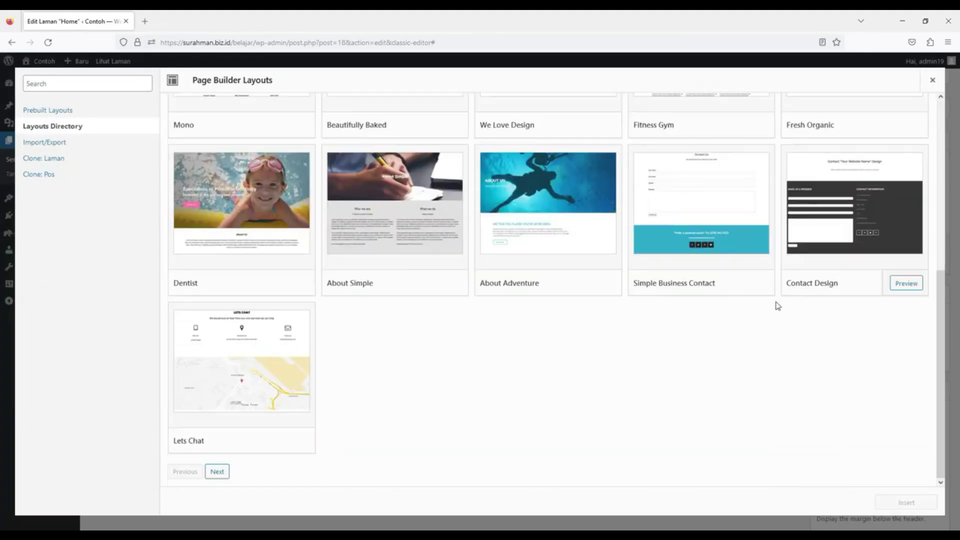
left_click(217, 471)
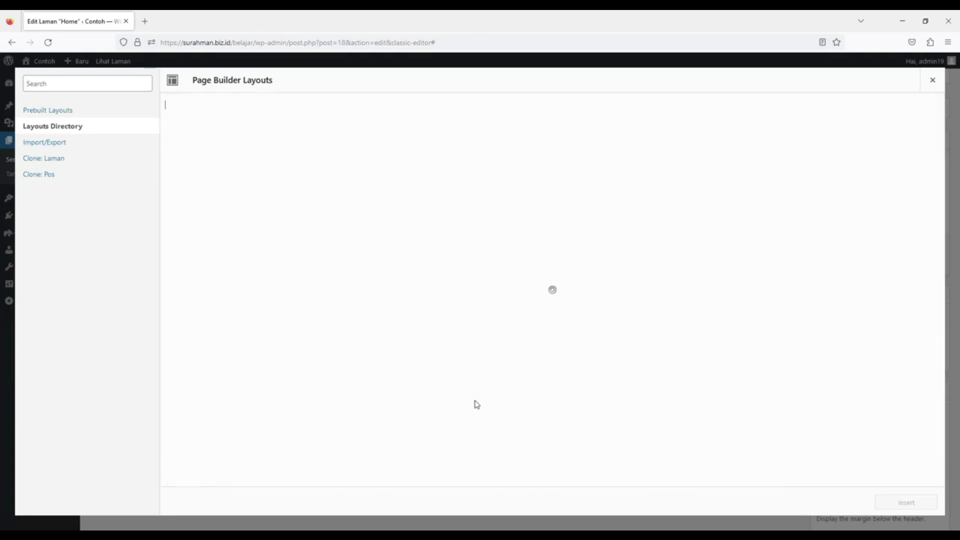
scroll(476, 405, "down", 3)
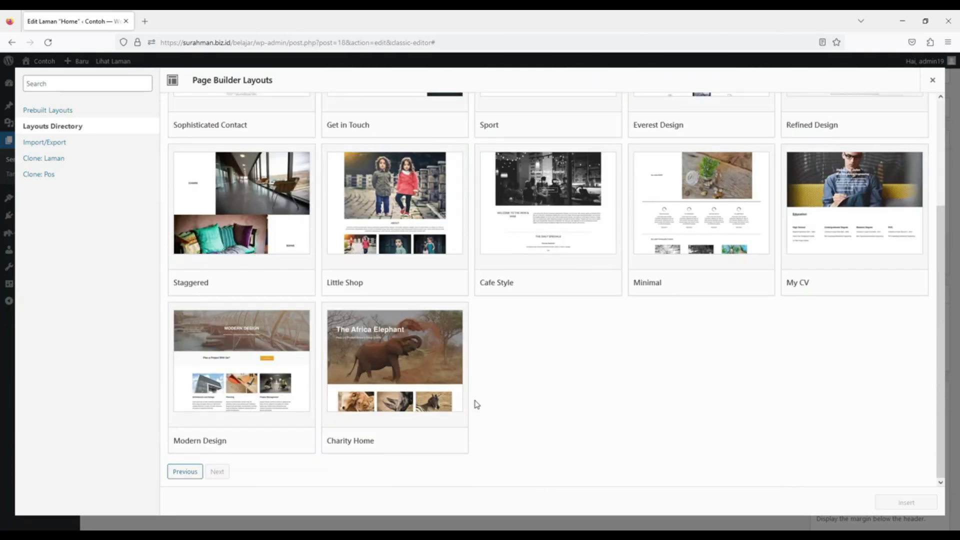
left_click(294, 441)
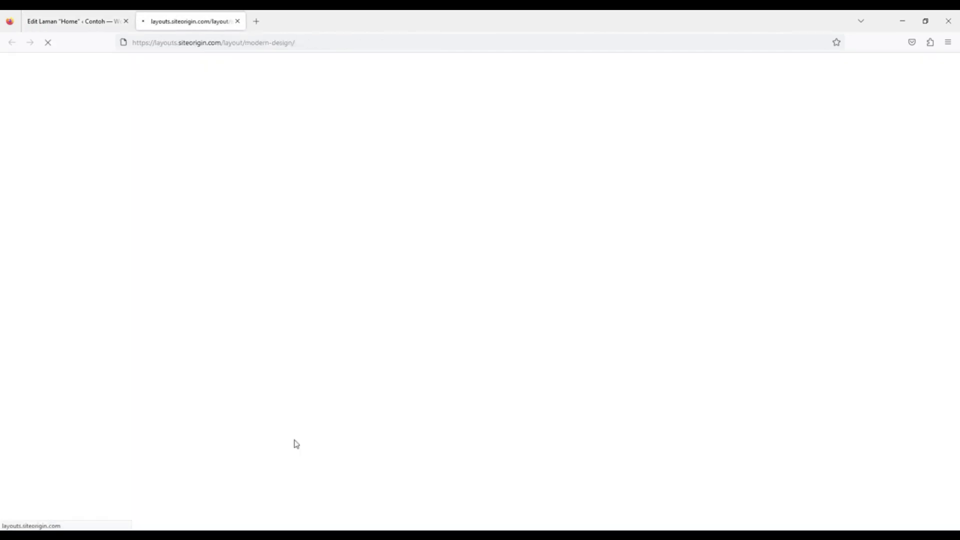
scroll(425, 344, "down", 10)
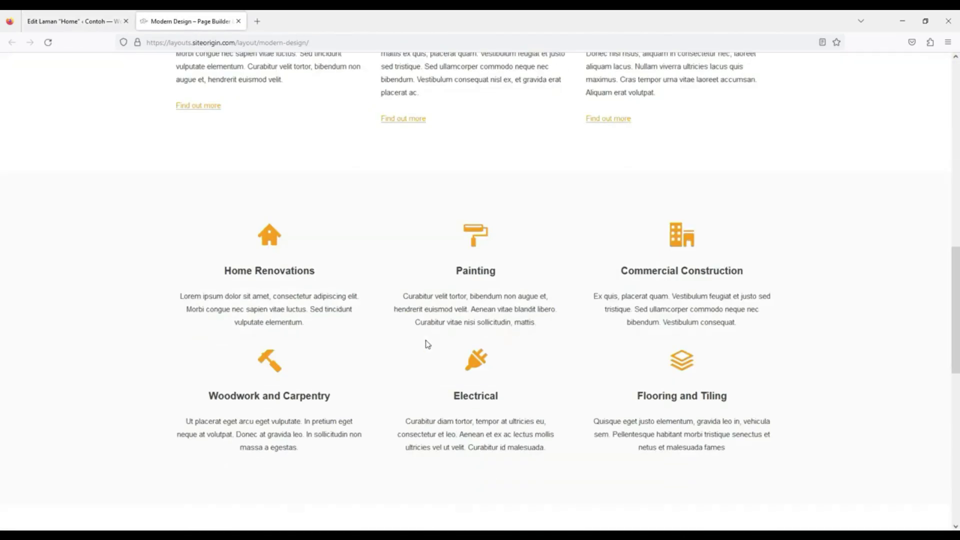
scroll(428, 344, "down", 10)
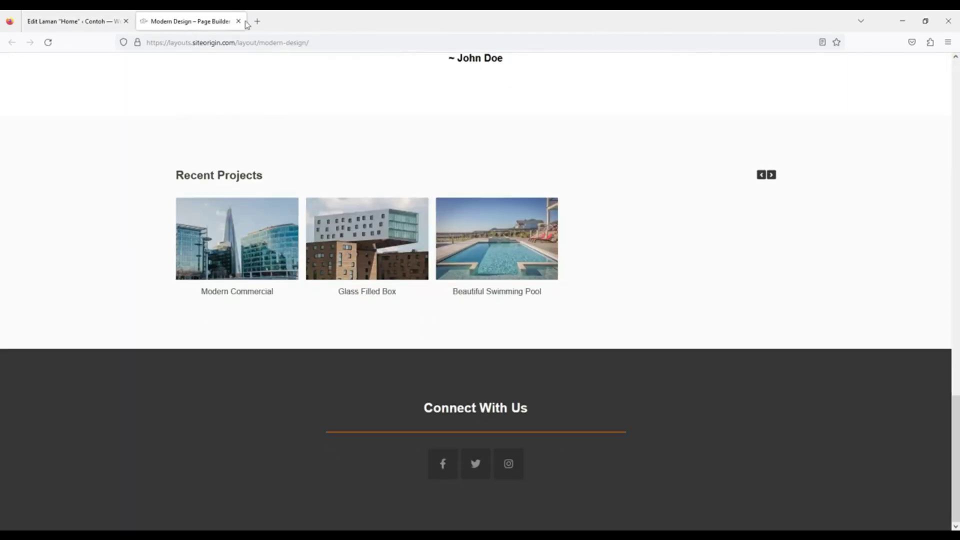
left_click(239, 21)
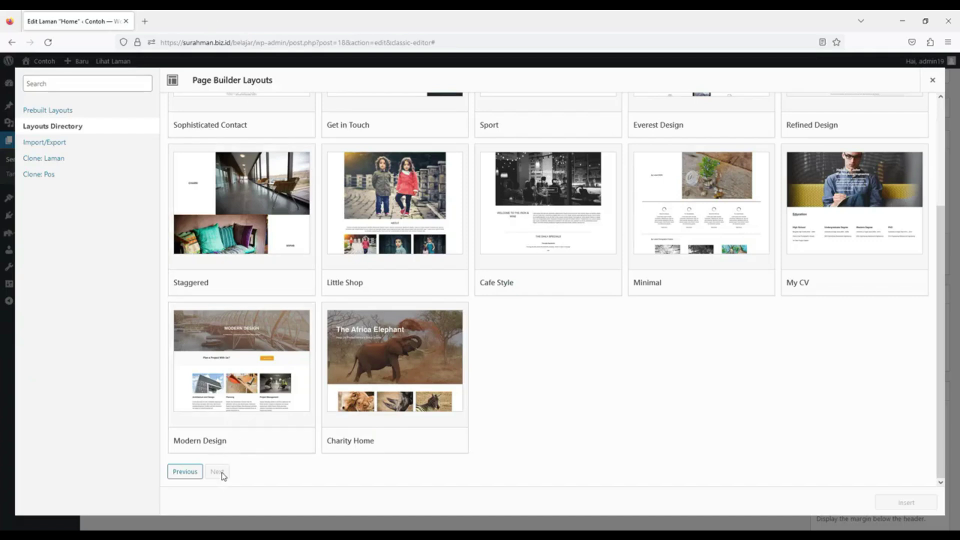
Preview the Sport layout from the directory down to its contact section and close the preview
scroll(223, 476, "up", 3)
mouse_move(561, 193)
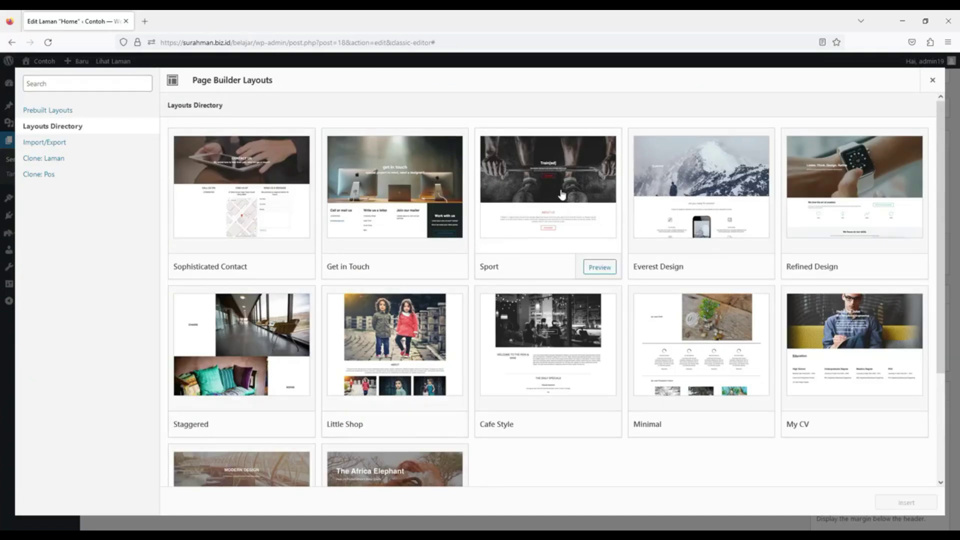
left_click(598, 266)
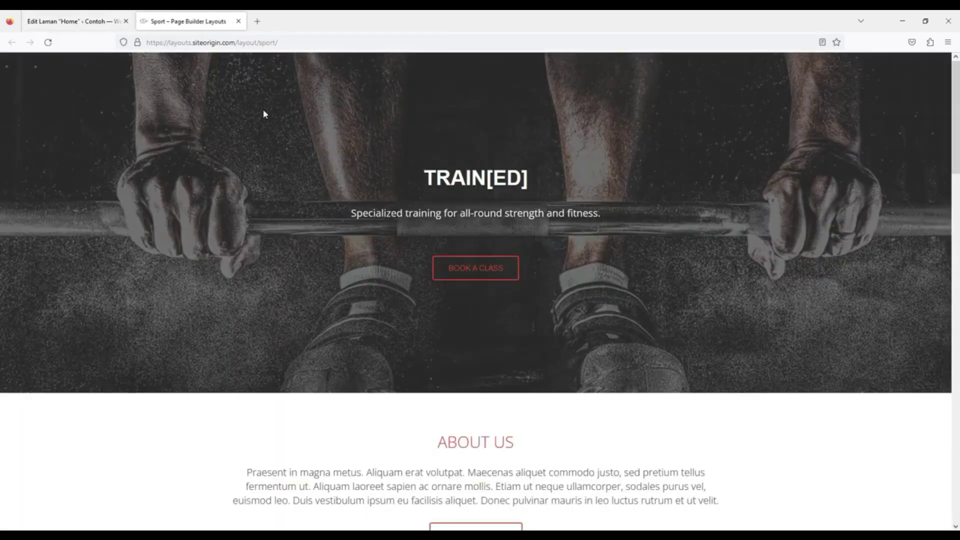
scroll(322, 258, "down", 20)
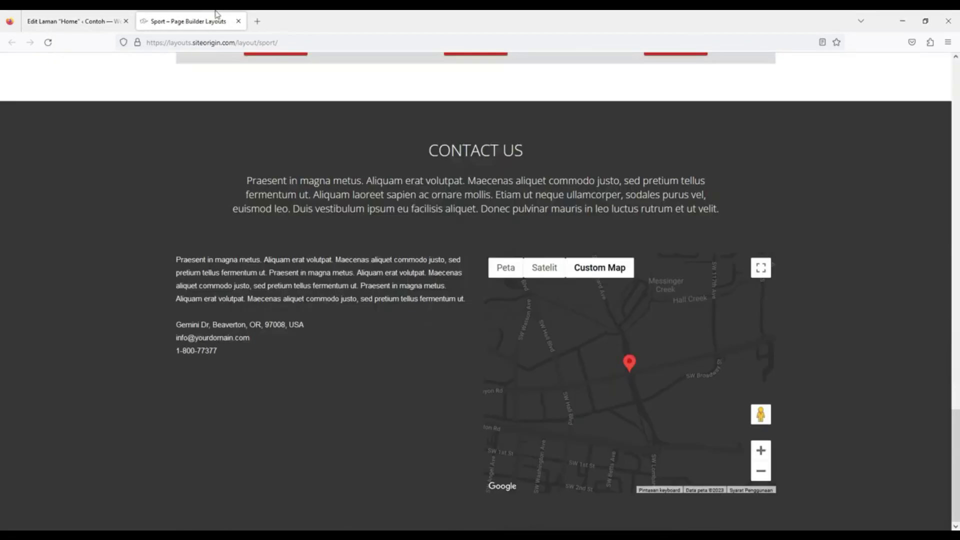
left_click(239, 21)
Insert the Modern Design layout into the Home page, replacing the current content and confirming the replacement
scroll(290, 260, "down", 3)
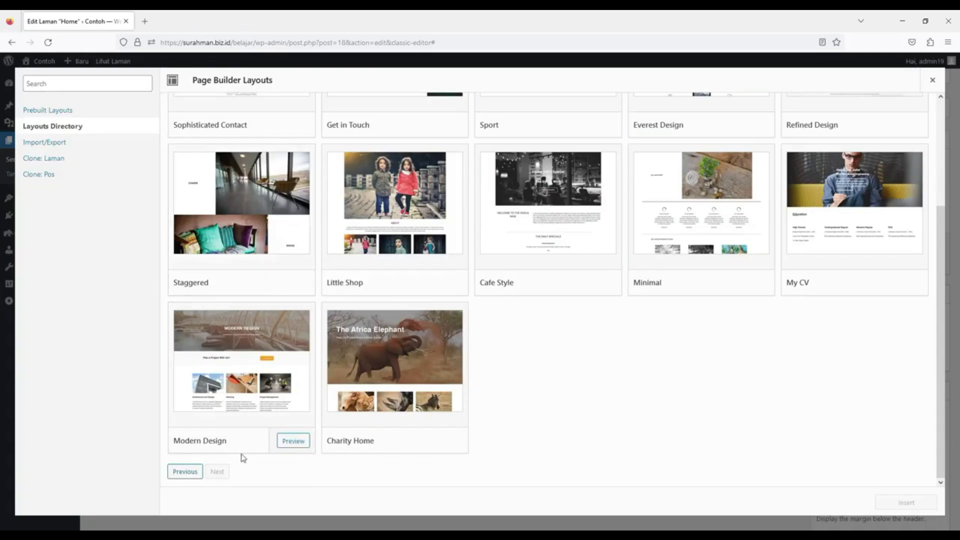
left_click(260, 372)
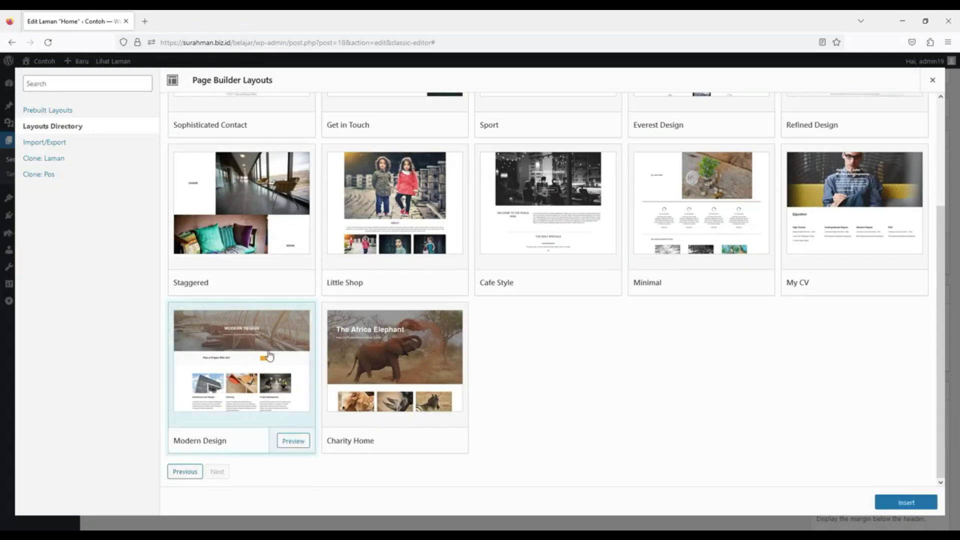
left_click(906, 502)
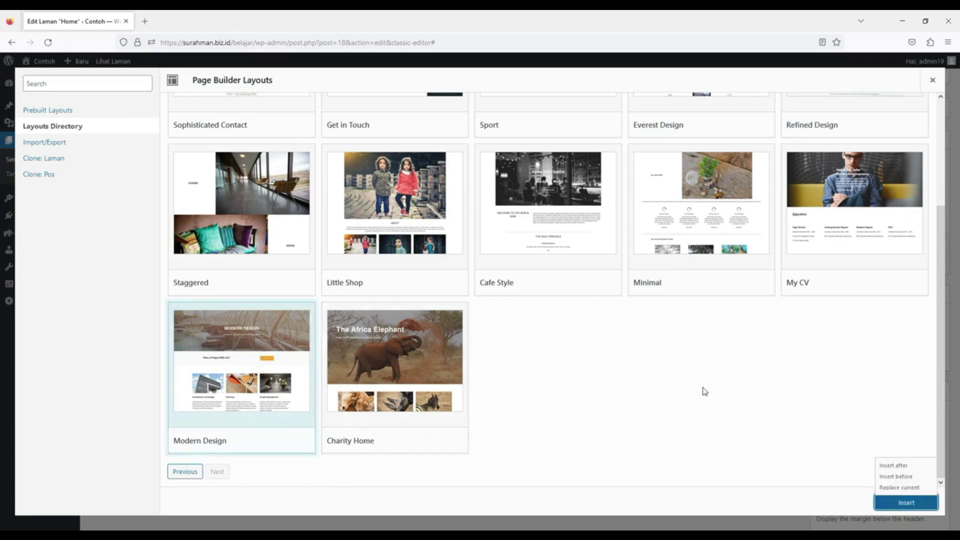
left_click(885, 489)
left_click(885, 489)
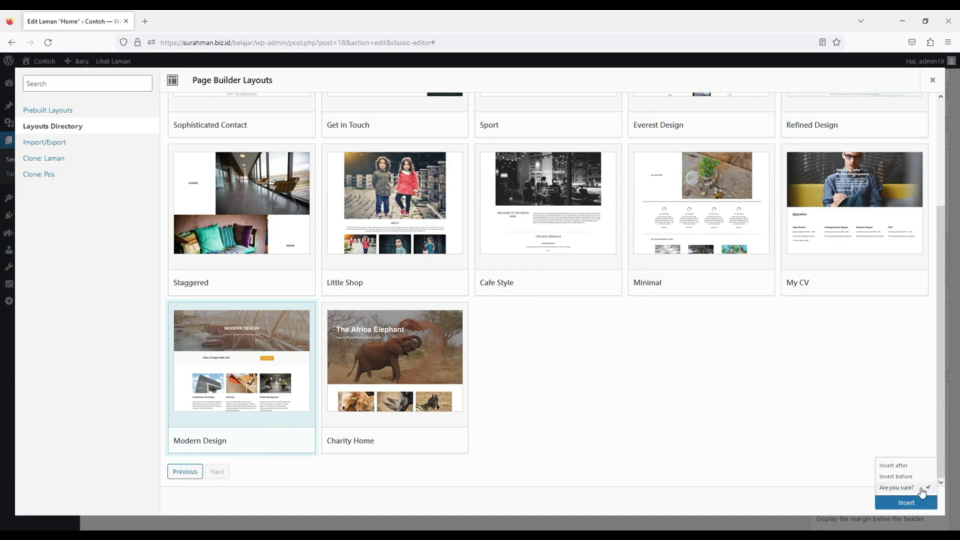
left_click(928, 490)
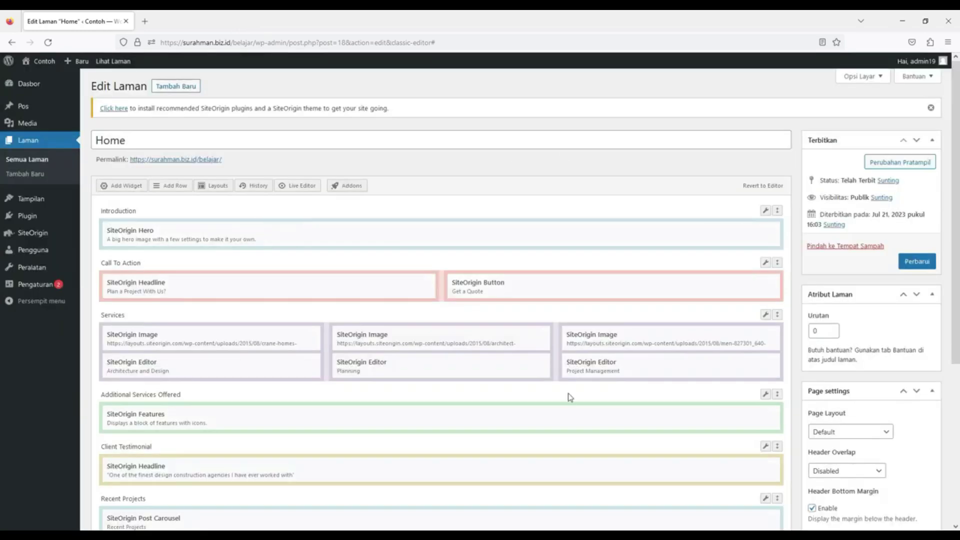
Review the inserted layout rows and update the published Home page
scroll(568, 393, "down", 5)
scroll(598, 384, "up", 5)
left_click(915, 262)
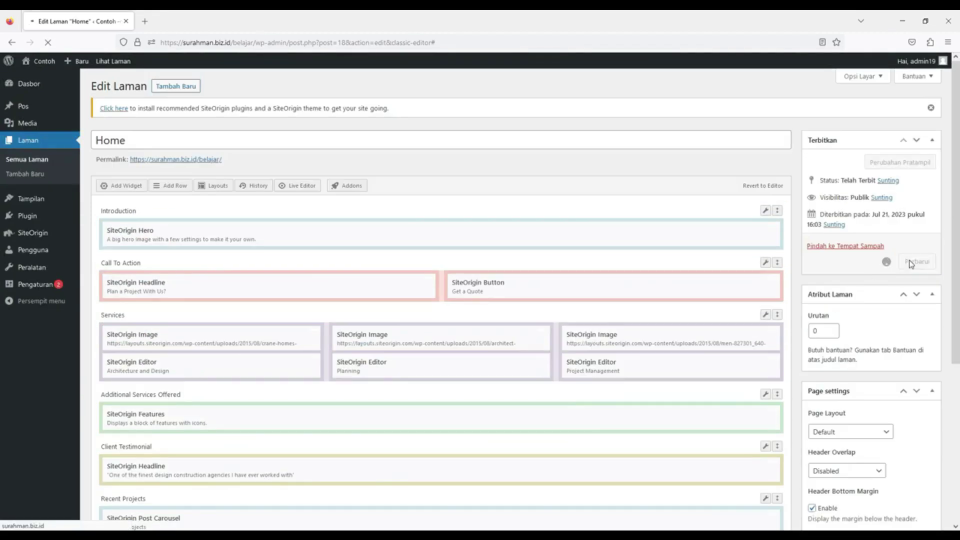
View the updated Home page in a separate browser tab, check its sections, and close the tab
right_click(187, 140)
left_click(220, 146)
left_click(185, 20)
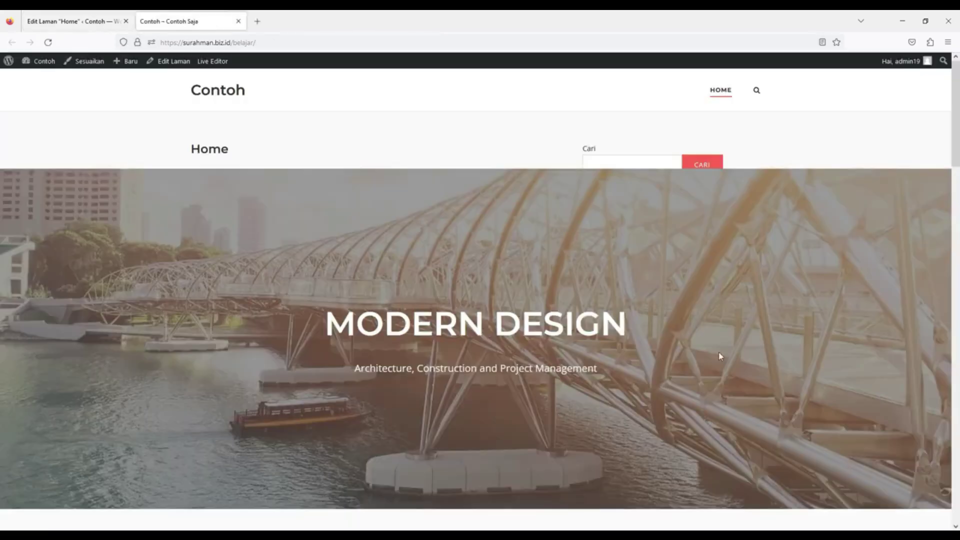
scroll(722, 353, "down", 5)
scroll(740, 346, "down", 15)
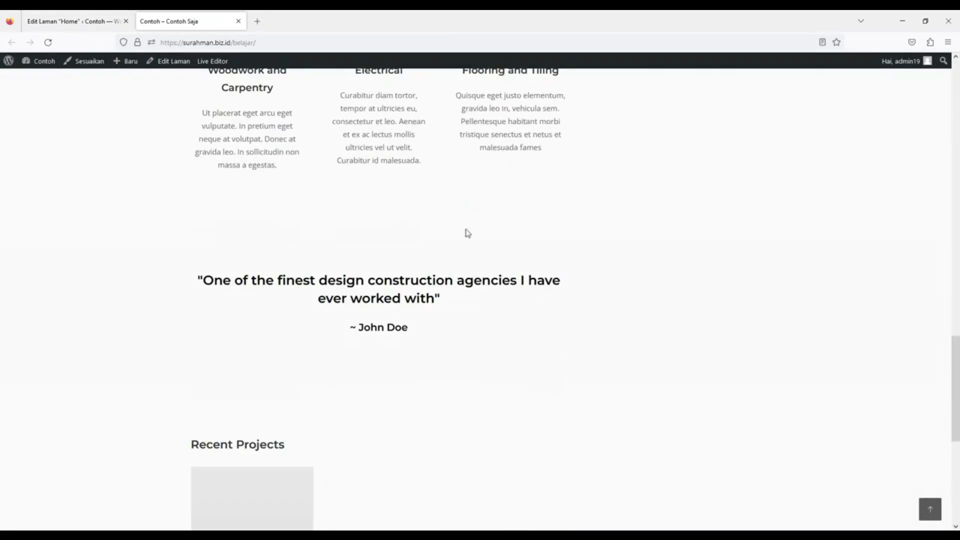
scroll(563, 384, "up", 20)
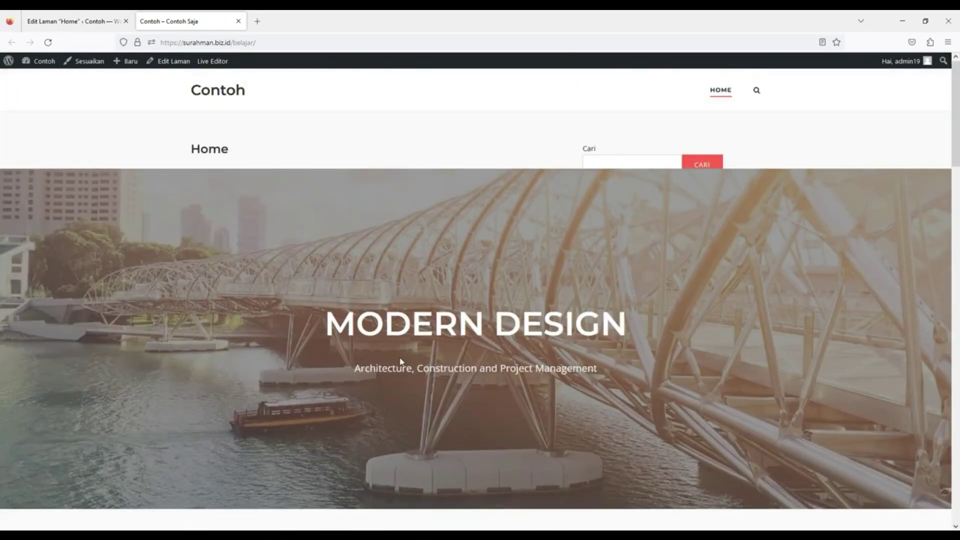
scroll(400, 361, "down", 5)
scroll(551, 490, "down", 6)
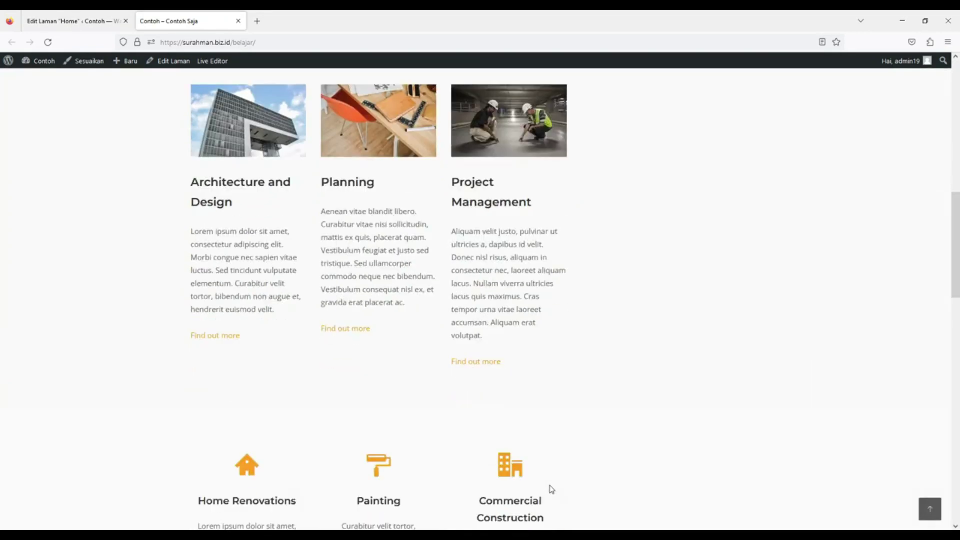
left_click(238, 21)
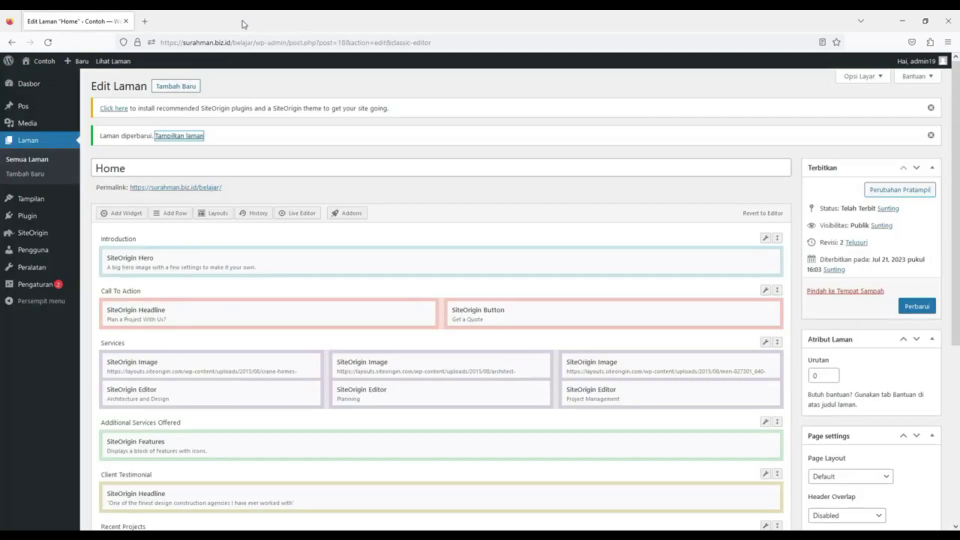
Set the Home page's Page Layout to No Sidebar and update the page
scroll(272, 327, "down", 5)
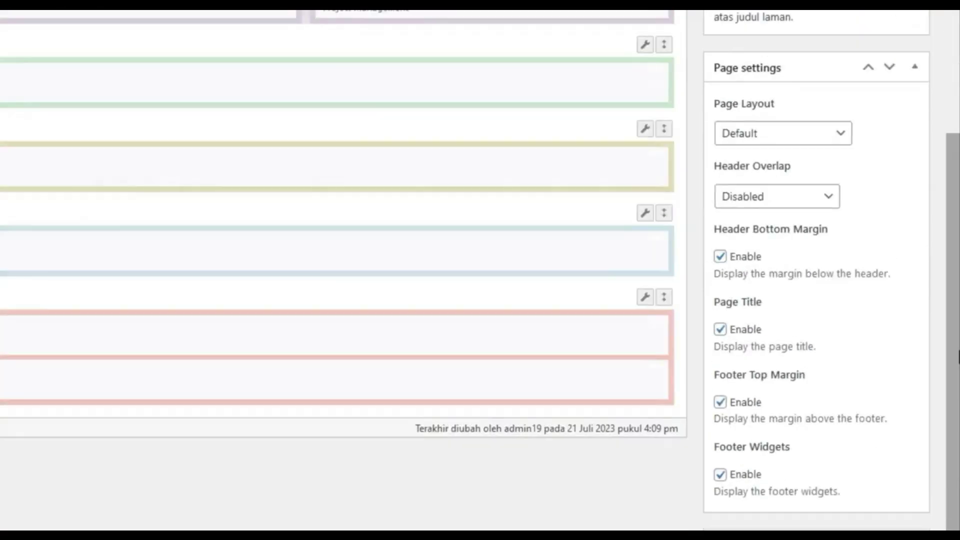
left_click(762, 142)
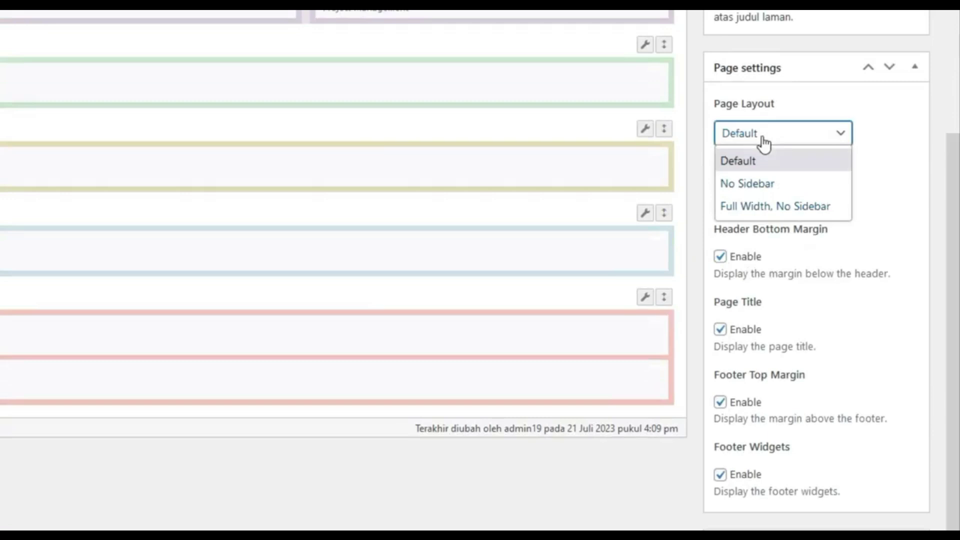
left_click(764, 187)
scroll(917, 330, "up", 5)
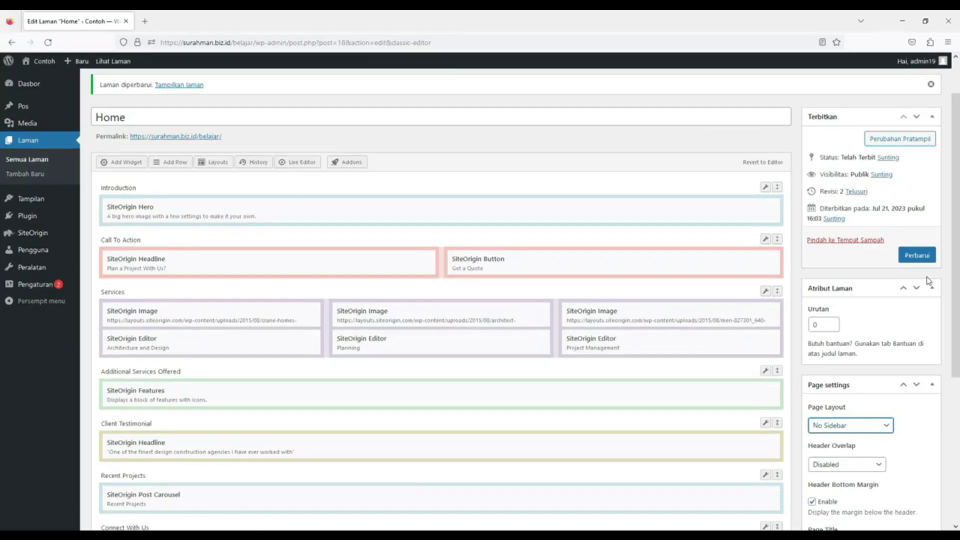
left_click(920, 256)
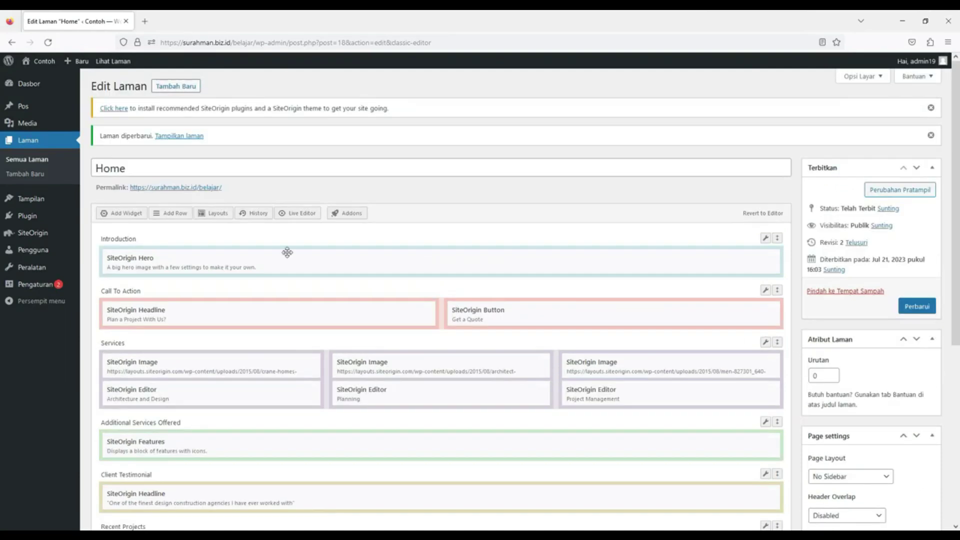
Open the updated Home page in a new browser tab and check it from the hero image down to the footer
right_click(187, 135)
left_click(192, 143)
left_click(193, 15)
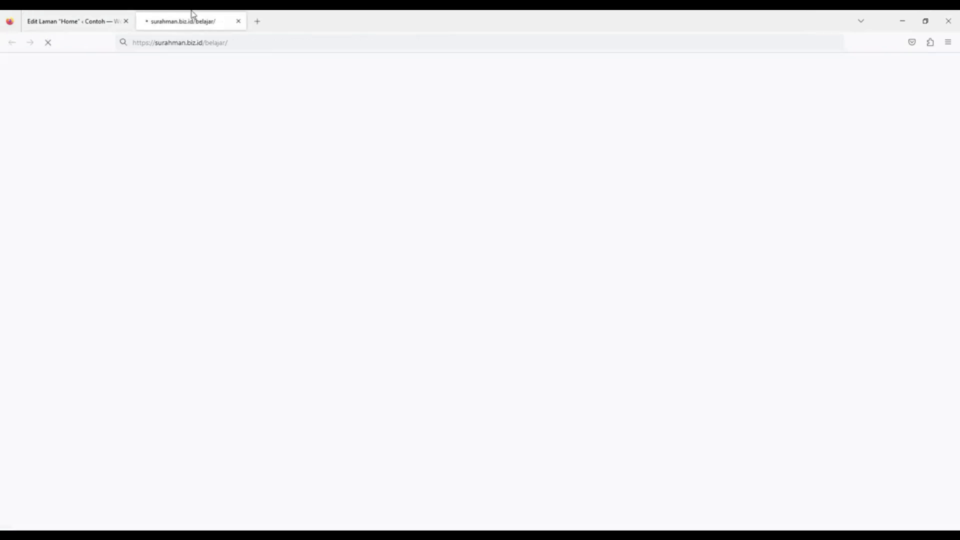
scroll(514, 388, "down", 20)
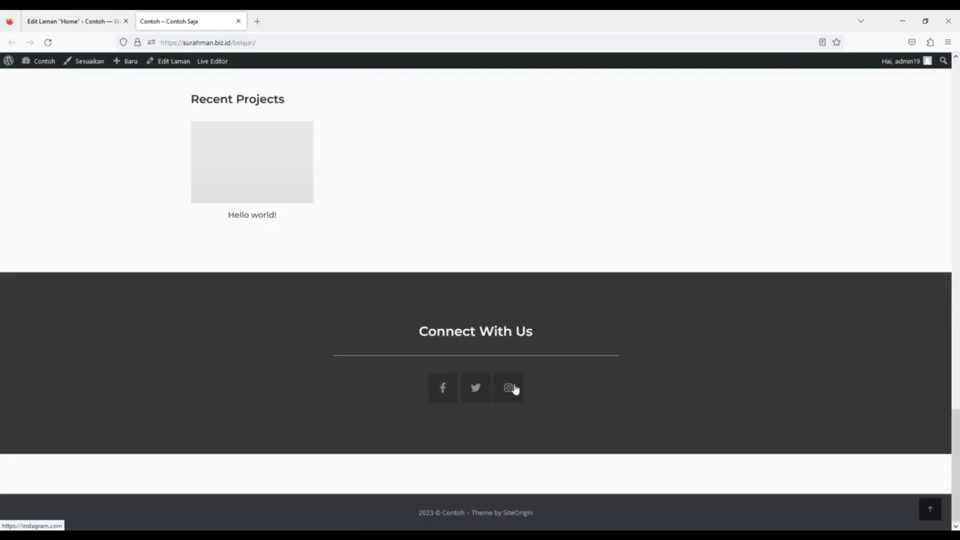
scroll(512, 390, "up", 15)
scroll(510, 398, "up", 5)
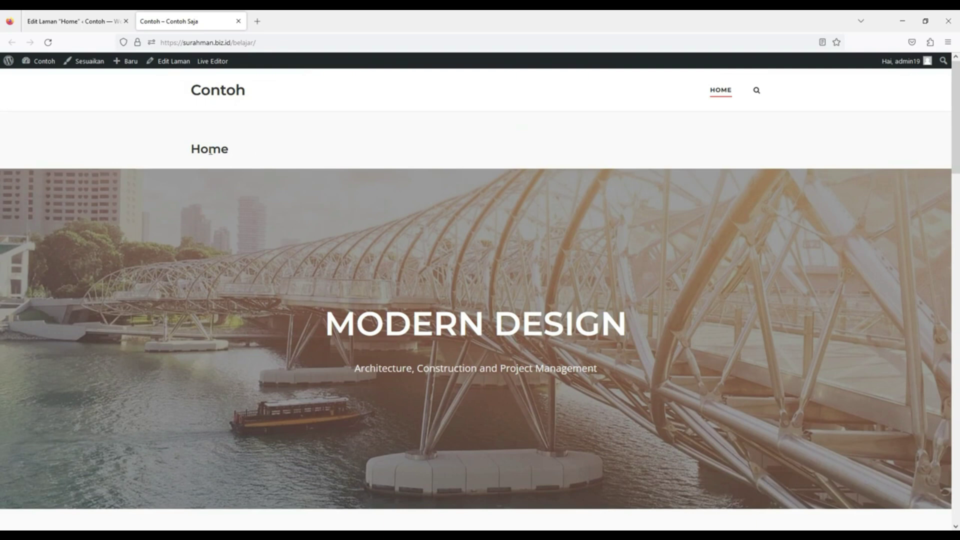
Examine the Home title shown above the hero image on the live page by highlighting it
left_click(88, 21)
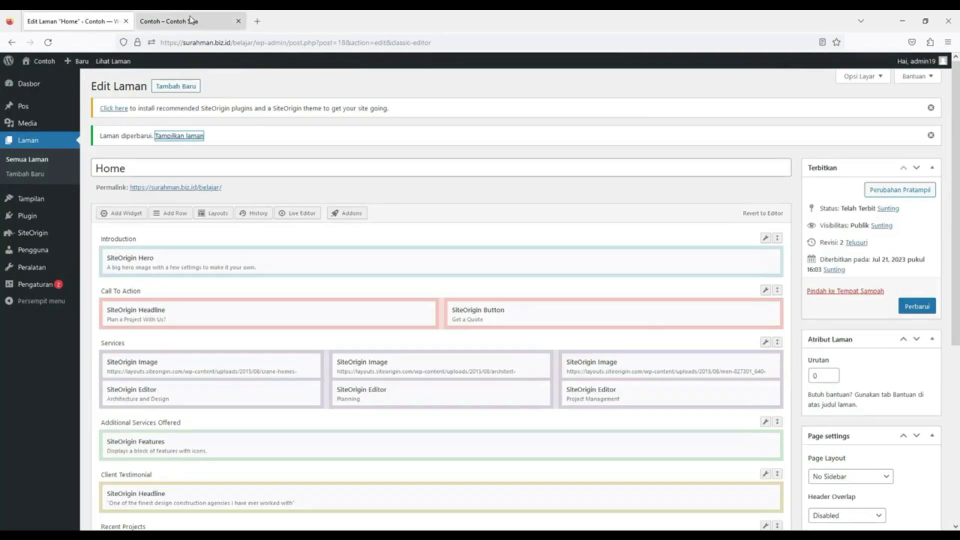
left_click(190, 20)
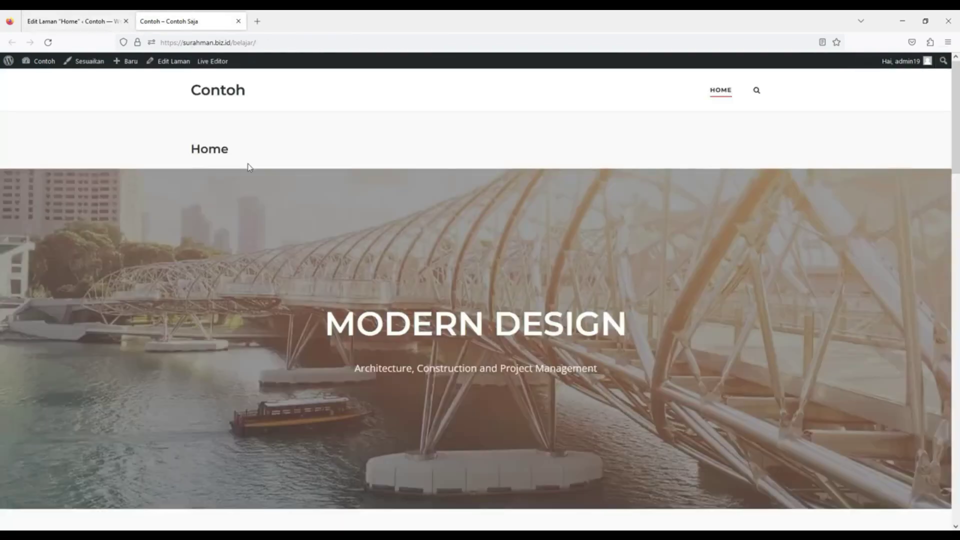
left_click_drag(186, 154, 251, 150)
left_click(263, 153)
left_click_drag(189, 162, 294, 150)
left_click(294, 150)
Disable the Page Title display in the Home page's settings and update the page
left_click(71, 27)
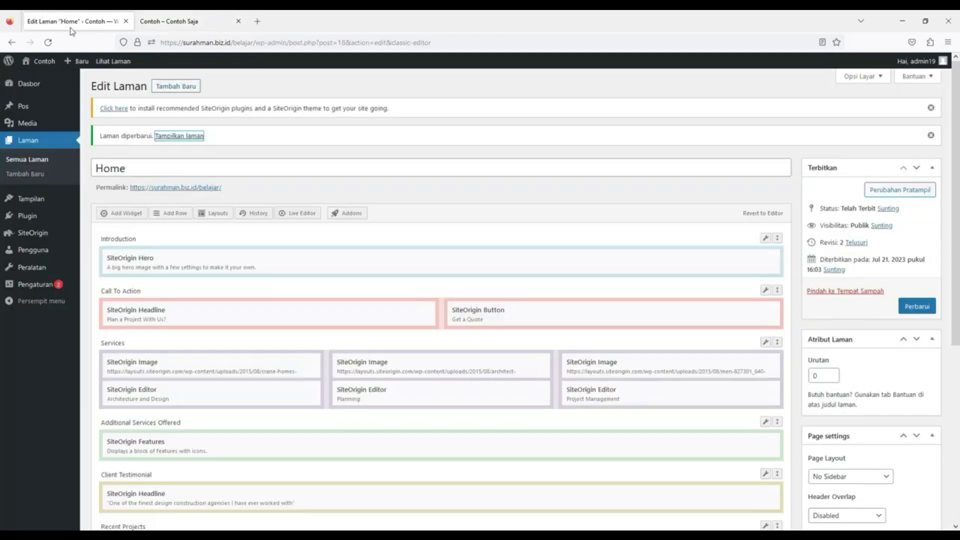
scroll(869, 292, "down", 5)
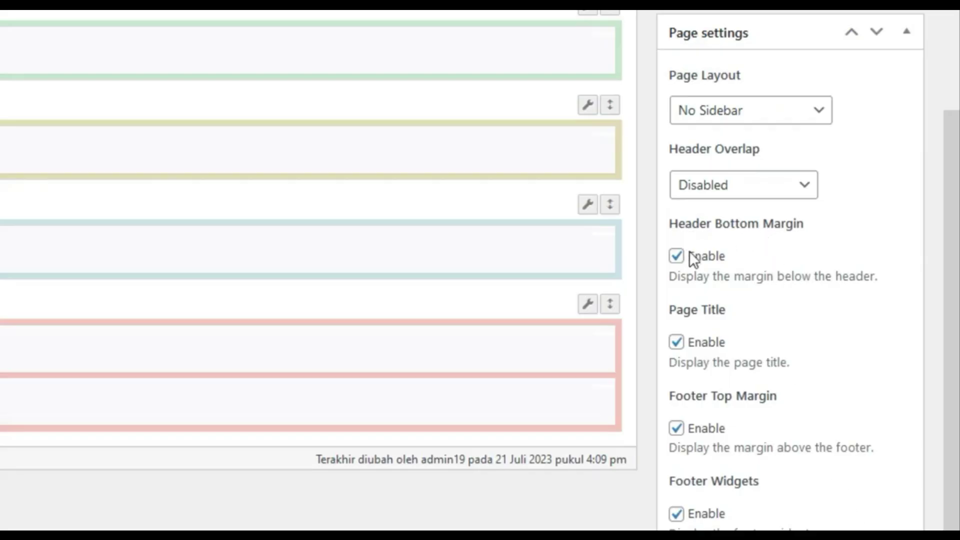
left_click(676, 342)
scroll(886, 347, "up", 10)
left_click(875, 274)
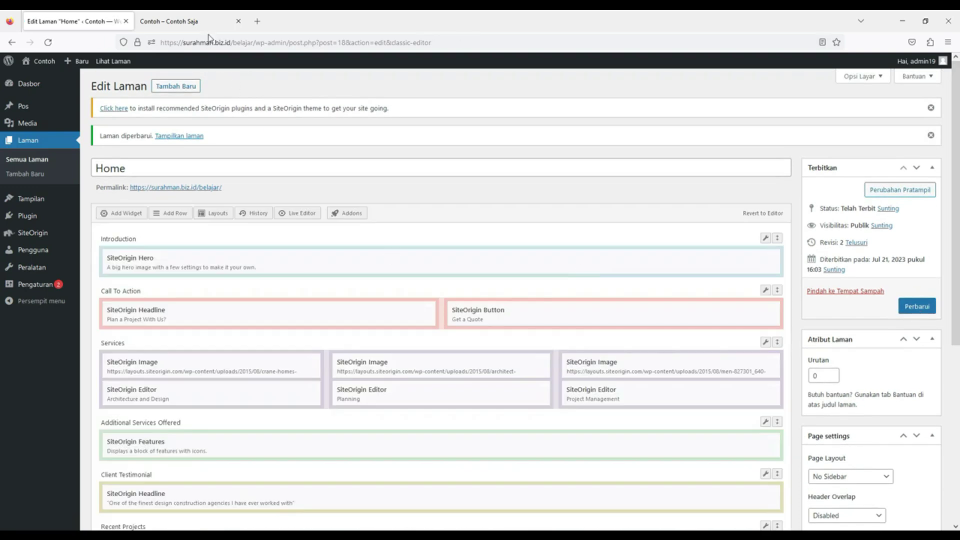
Reload the live Home page to check the area between the header and the hero image
left_click(210, 31)
left_click(229, 43)
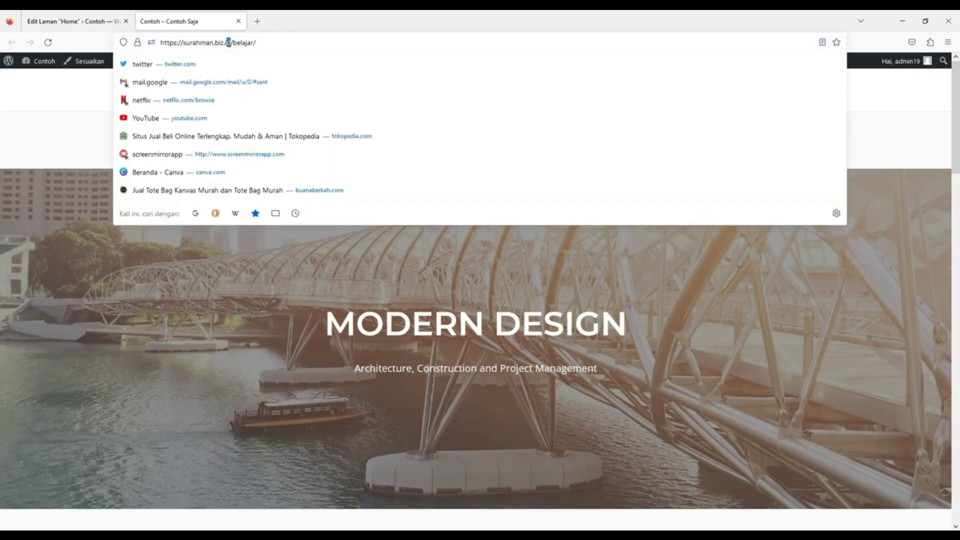
key("Return")
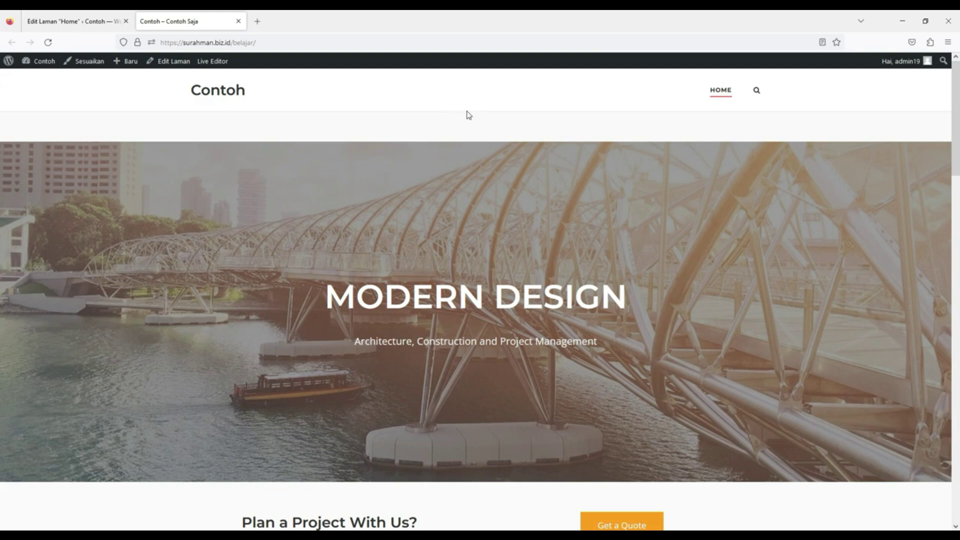
Disable the Header Bottom Margin in the Home page's settings and update the page
left_click(87, 20)
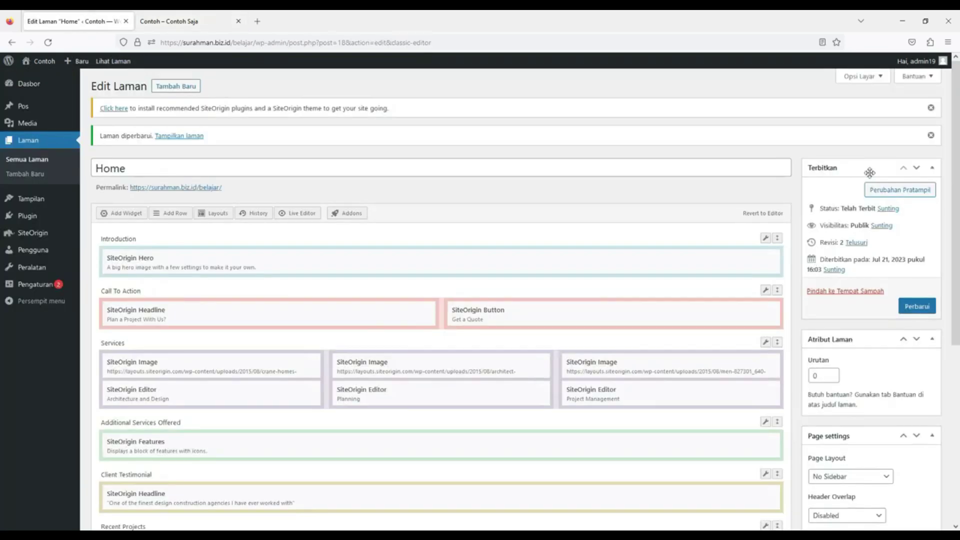
scroll(870, 172, "down", 5)
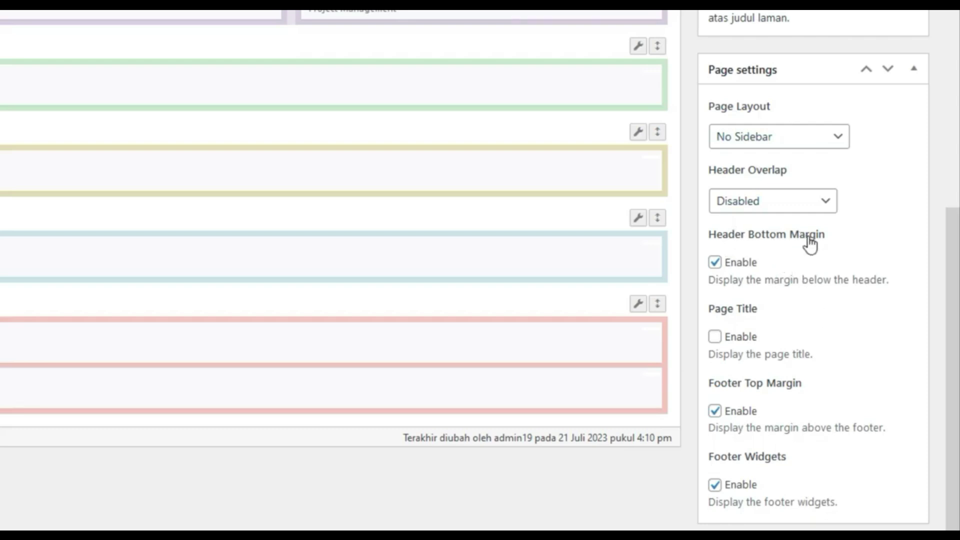
left_click(715, 262)
scroll(855, 270, "up", 8)
left_click(873, 272)
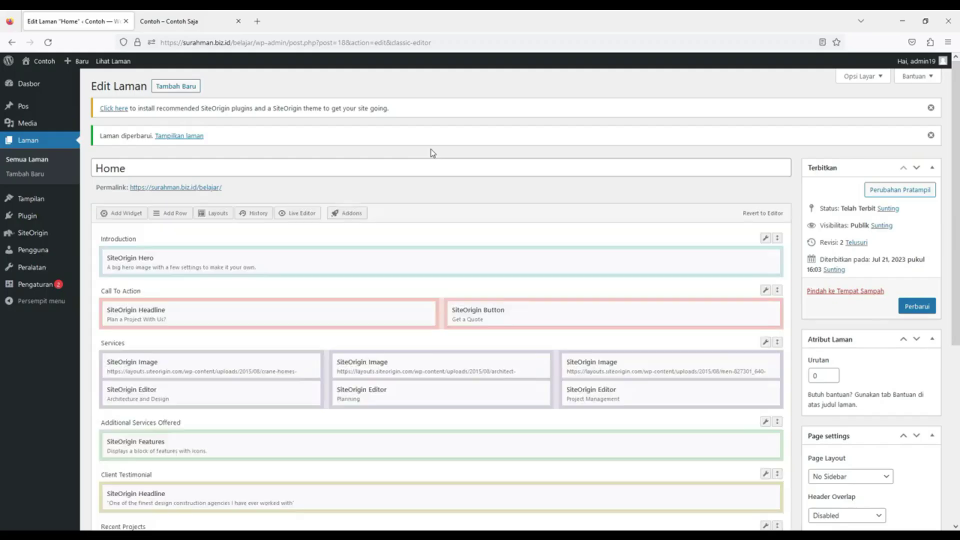
Open the updated Home page in a new tab and compare its header spacing with the previously loaded version
right_click(192, 135)
left_click(225, 141)
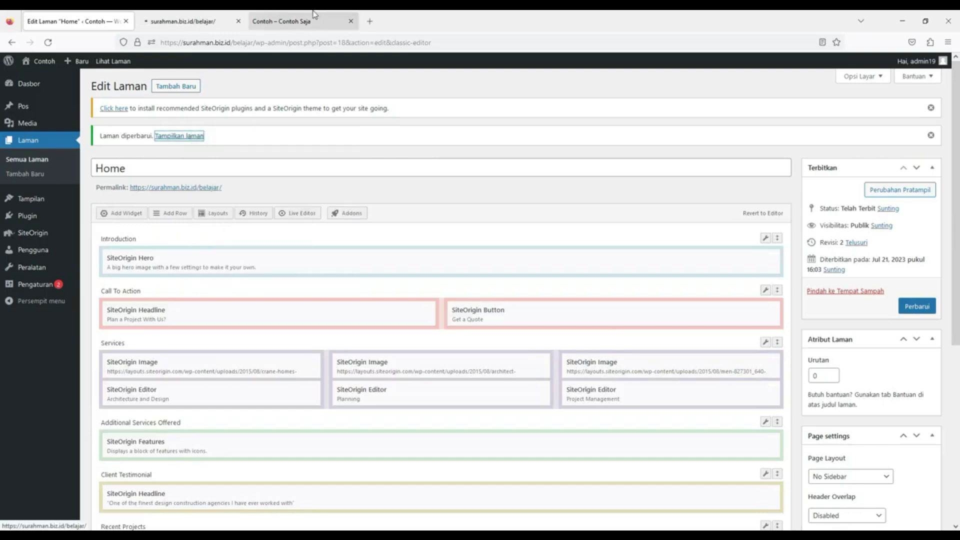
left_click(172, 19)
key("ctrl+Tab")
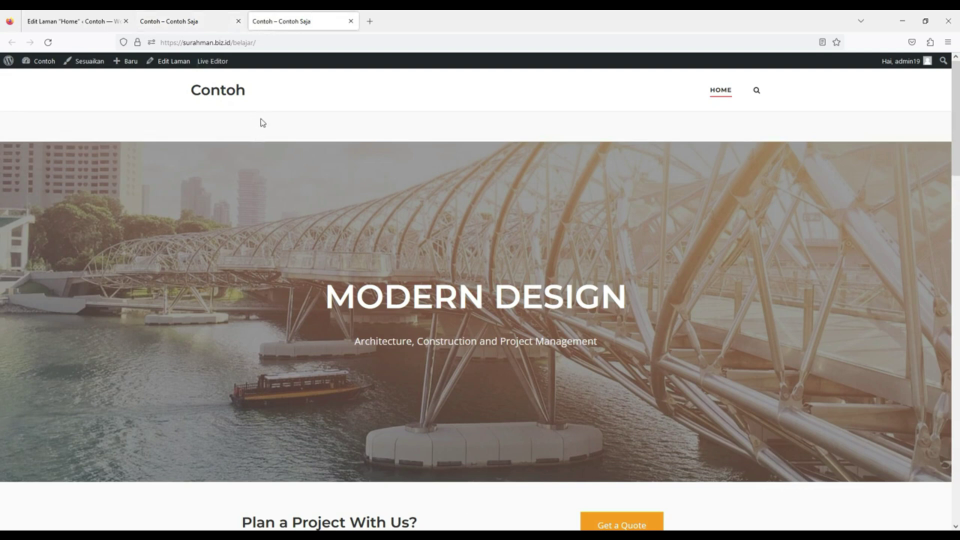
left_click(195, 20)
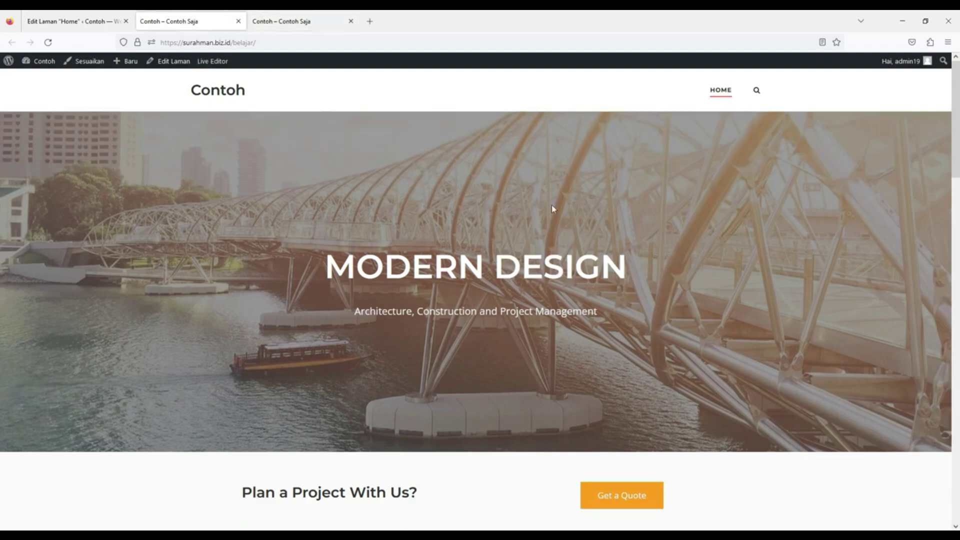
Check the updated Home page's sections down to the gap above the footer, closing the tab with the older version
scroll(554, 215, "down", 15)
scroll(553, 227, "down", 3)
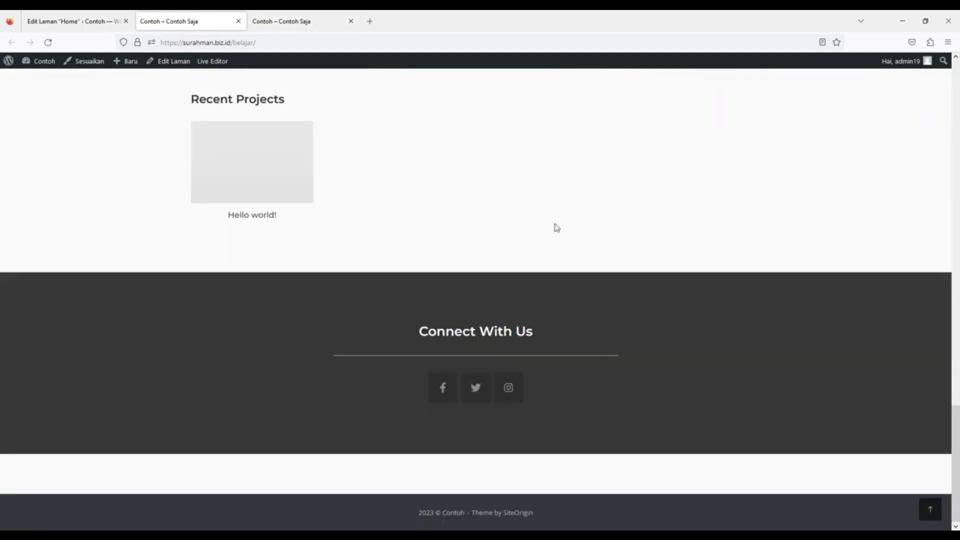
scroll(484, 195, "up", 10)
left_click(315, 20)
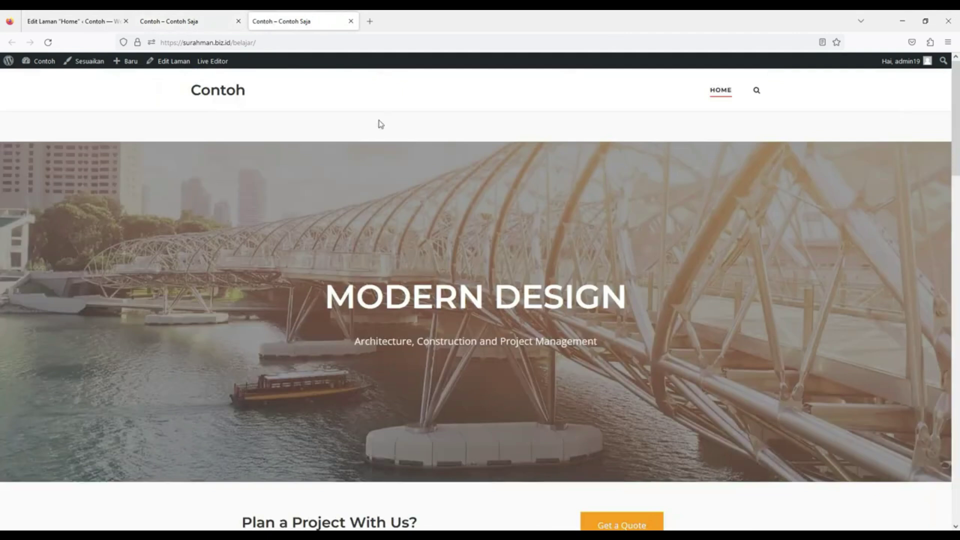
left_click(351, 21)
scroll(408, 170, "up", 10)
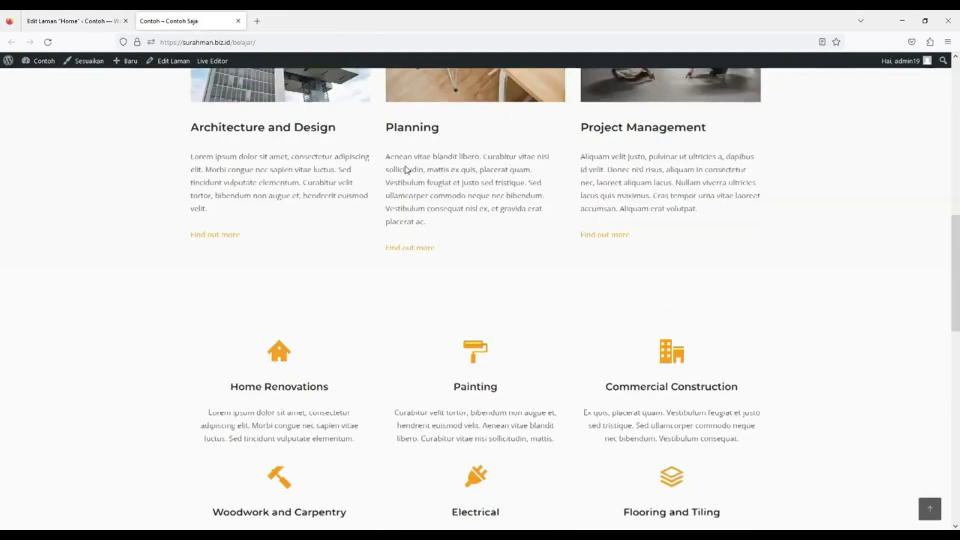
scroll(485, 203, "down", 6)
scroll(485, 204, "down", 8)
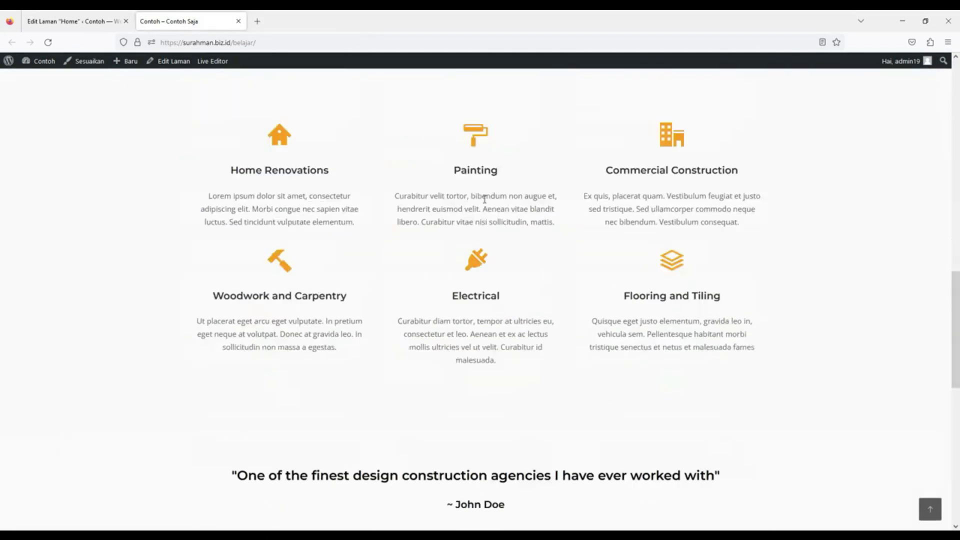
scroll(487, 195, "down", 3)
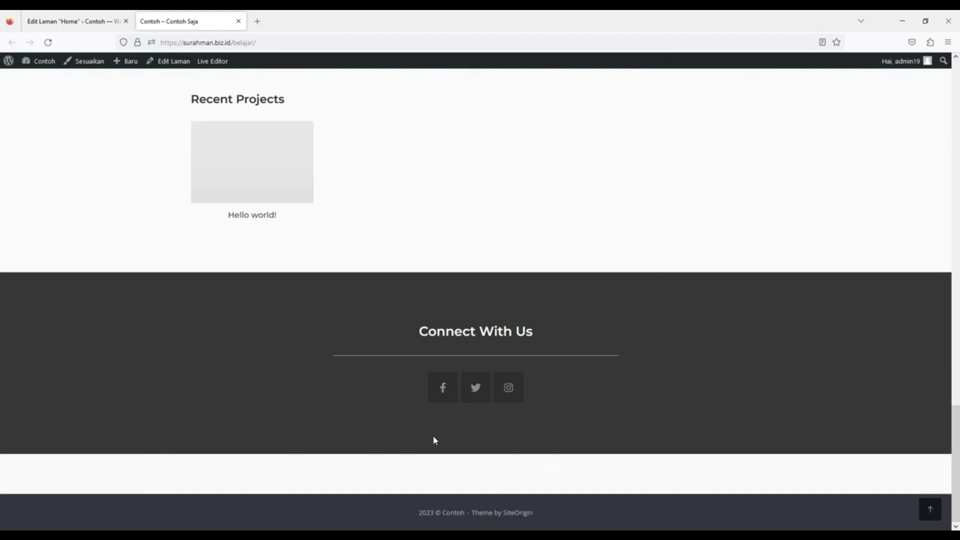
Disable the Footer Top Margin and Footer Widgets in the Home page's settings and update the page
left_click(72, 21)
scroll(958, 235, "down", 5)
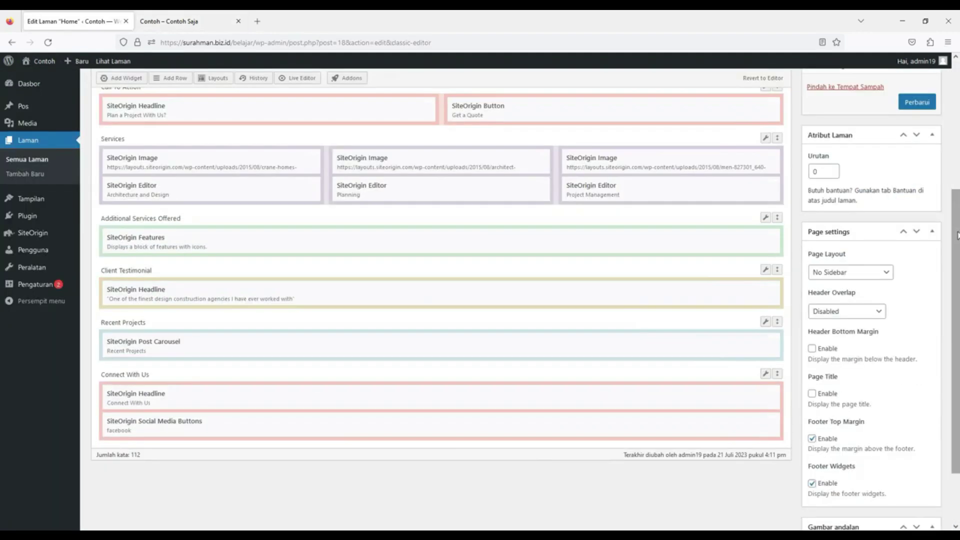
scroll(957, 235, "down", 3)
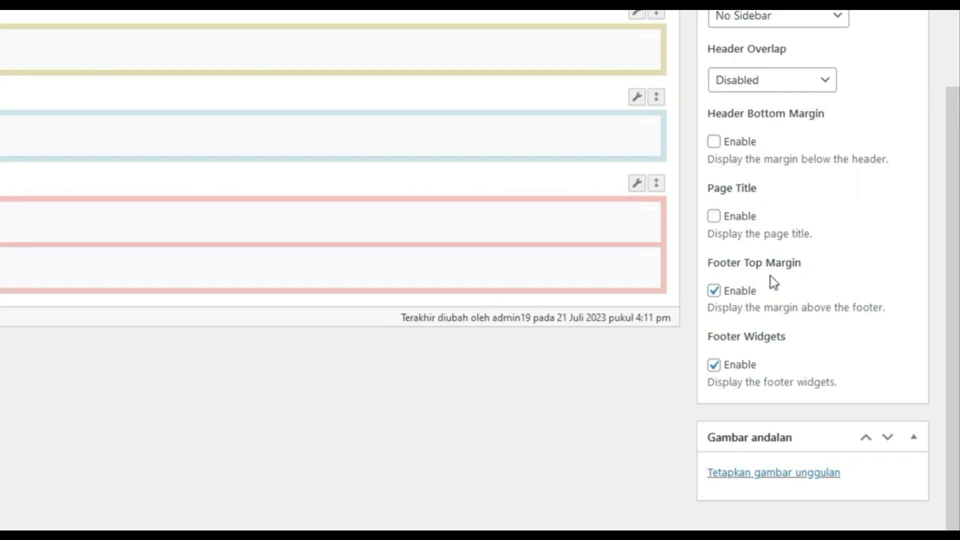
left_click(715, 293)
left_click(715, 366)
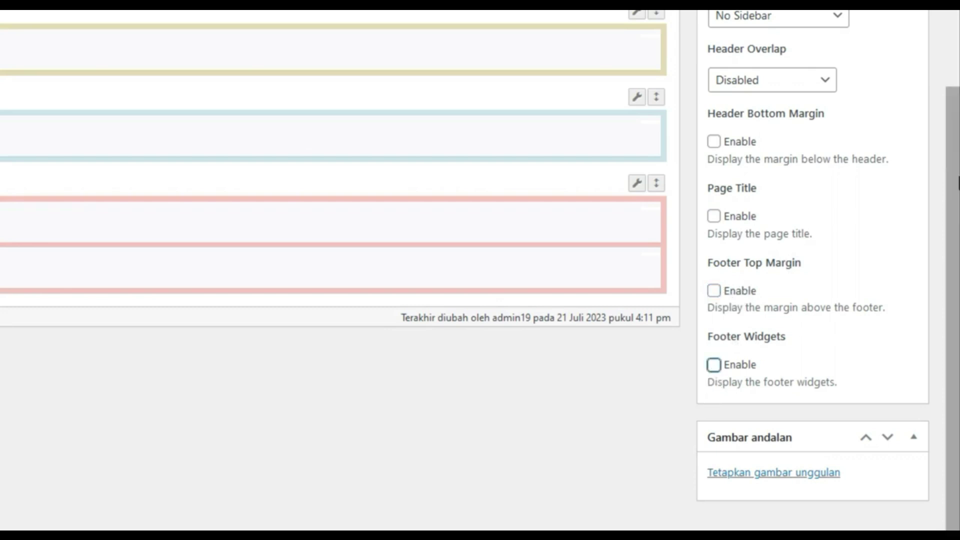
scroll(956, 183, "up", 6)
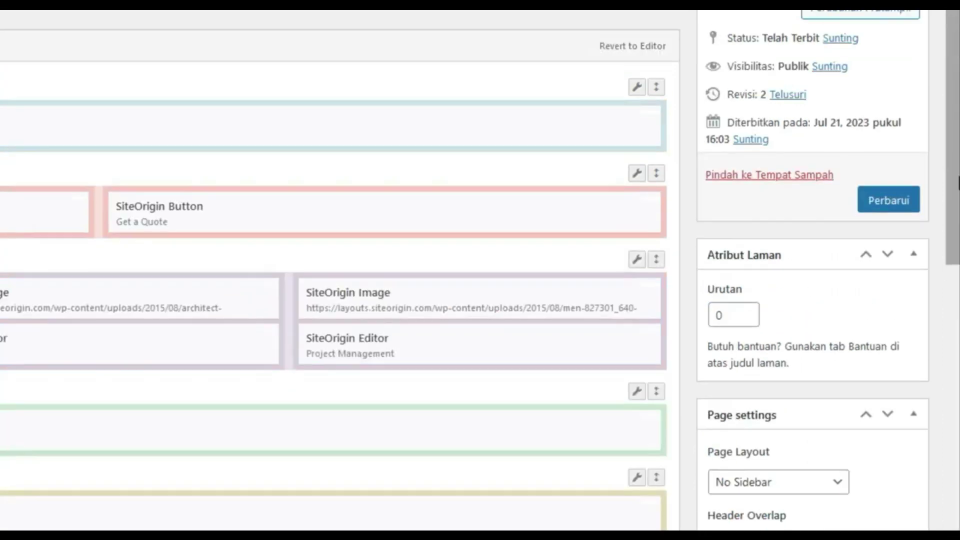
left_click(907, 202)
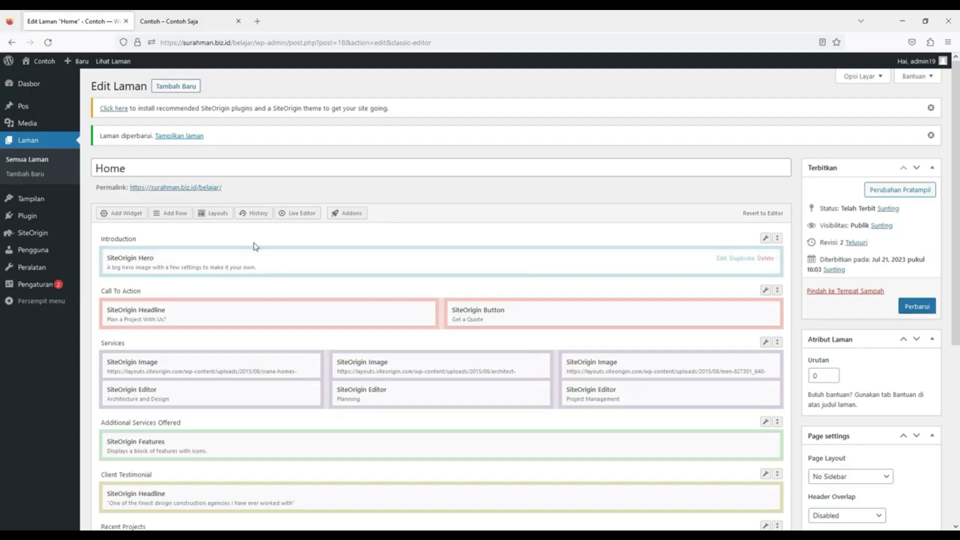
Open the updated Home page in a new tab and review it from the header to the footer
right_click(200, 136)
left_click(220, 145)
key("ctrl+Tab")
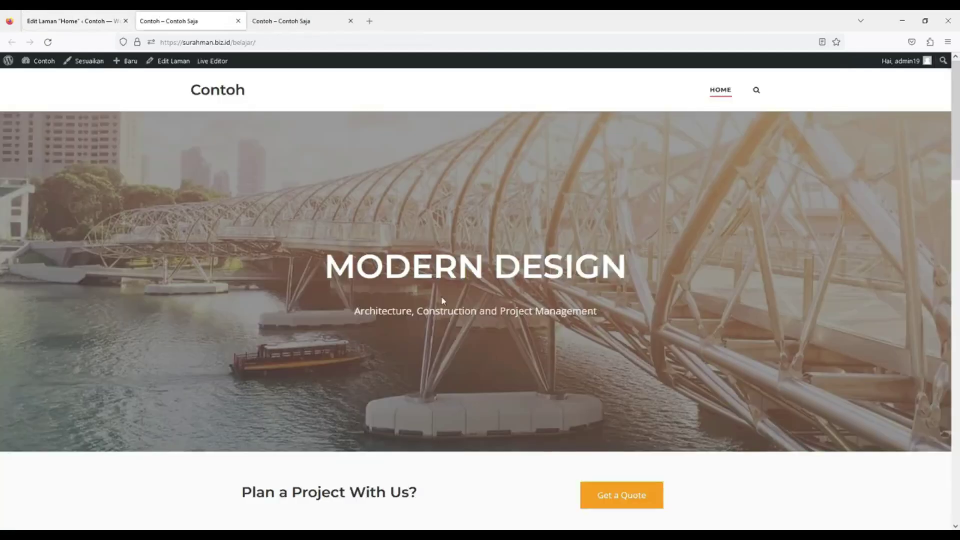
scroll(450, 358, "down", 15)
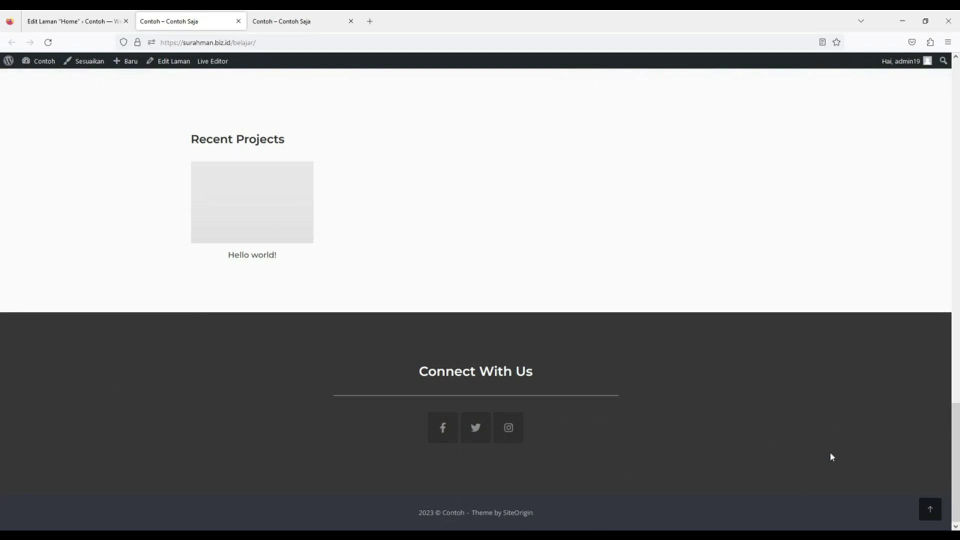
scroll(830, 454, "up", 15)
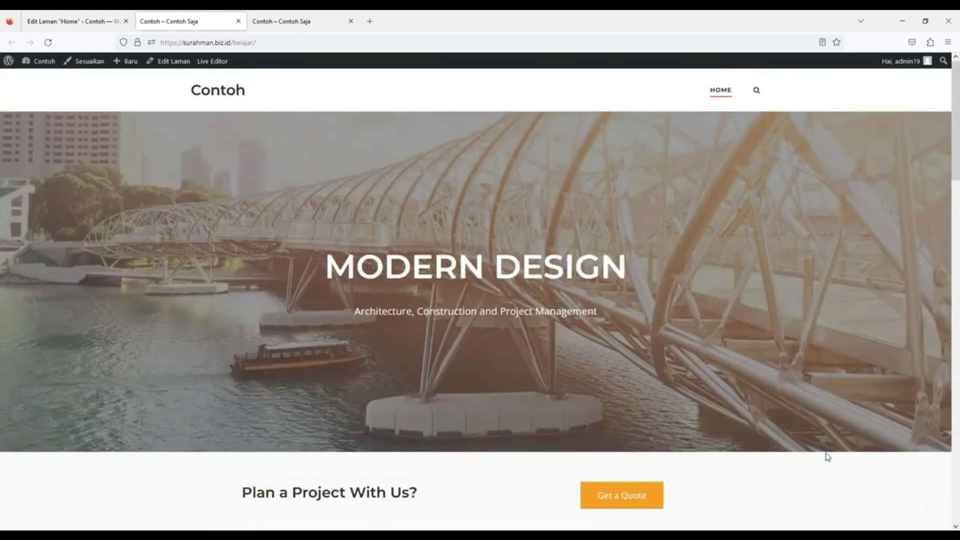
scroll(827, 457, "down", 15)
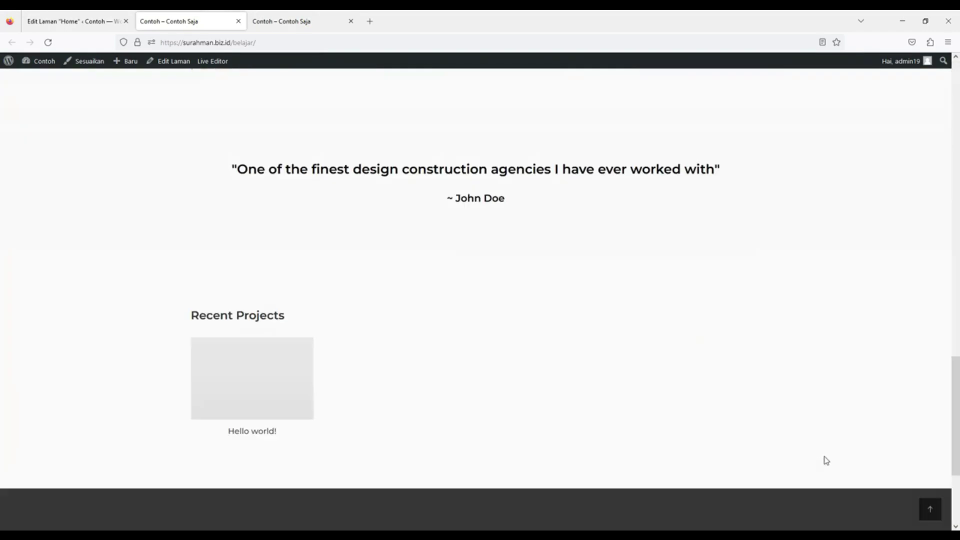
scroll(826, 460, "up", 15)
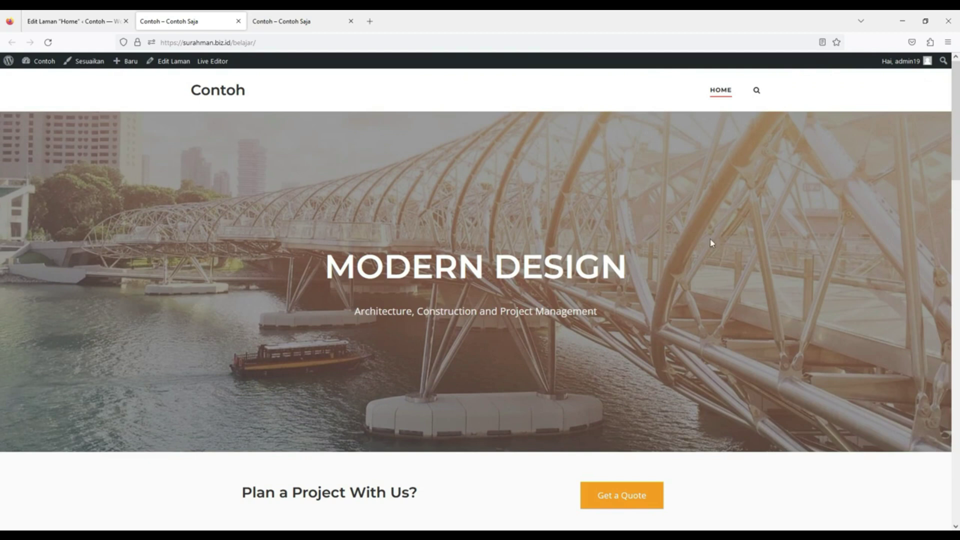
Review the Home page's sections from the Modern Design hero down to the client testimonial
scroll(787, 426, "down", 5)
scroll(787, 427, "down", 5)
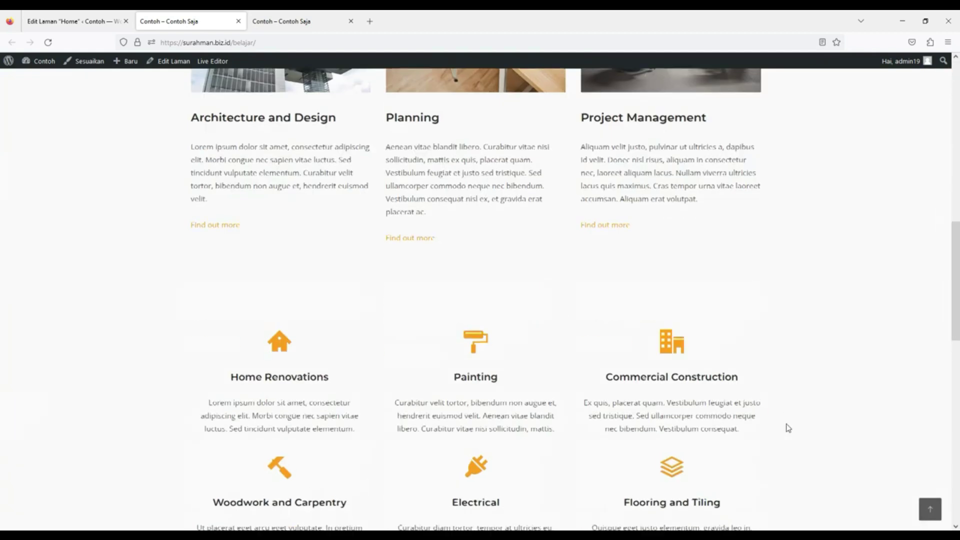
scroll(823, 345, "down", 10)
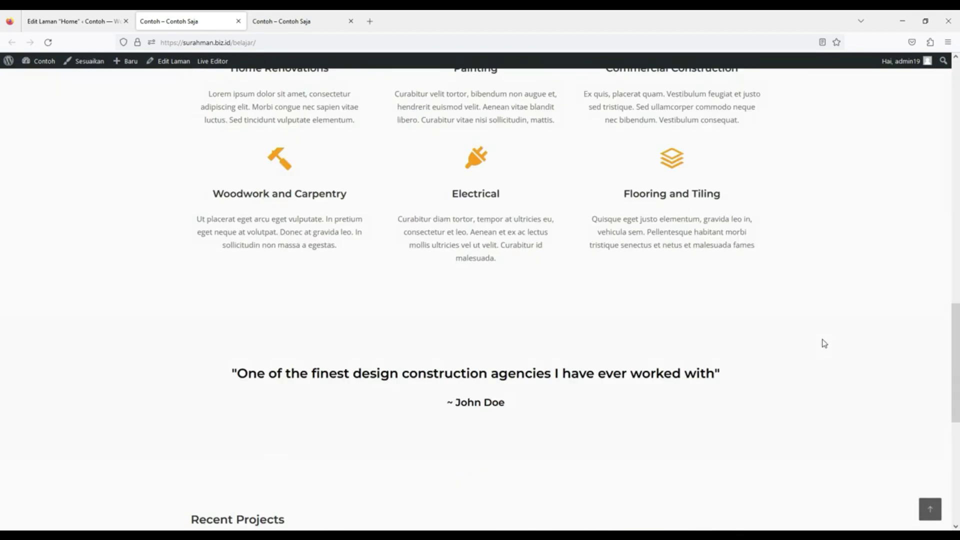
scroll(823, 345, "up", 8)
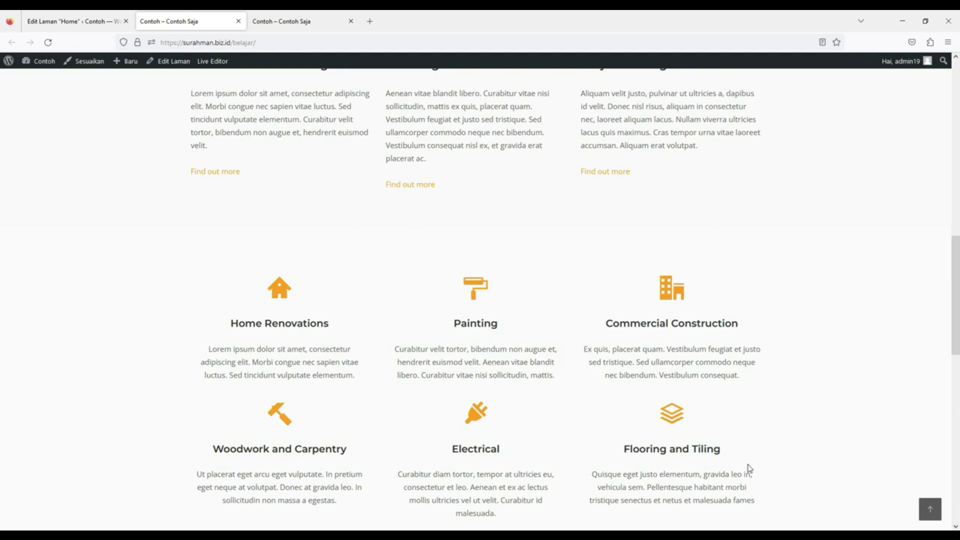
scroll(757, 444, "up", 15)
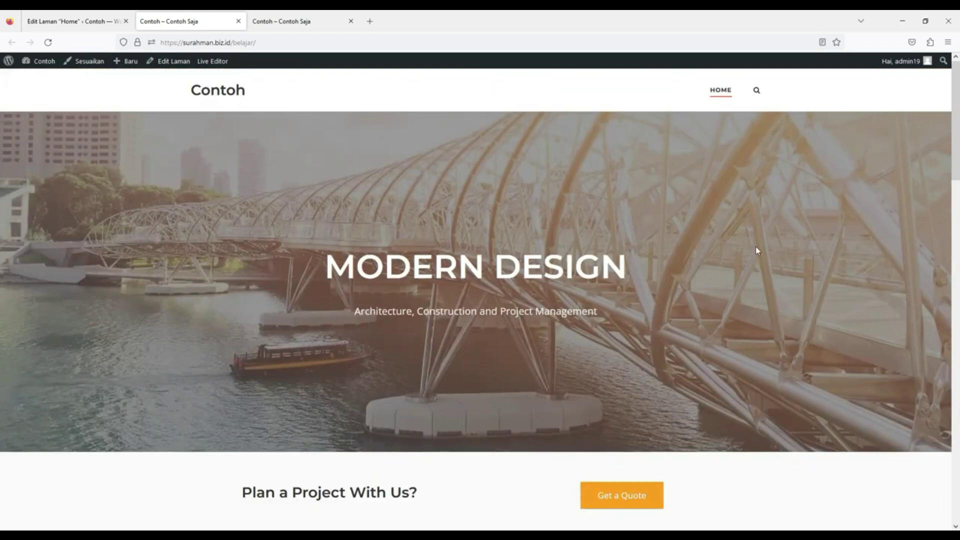
scroll(749, 247, "down", 4)
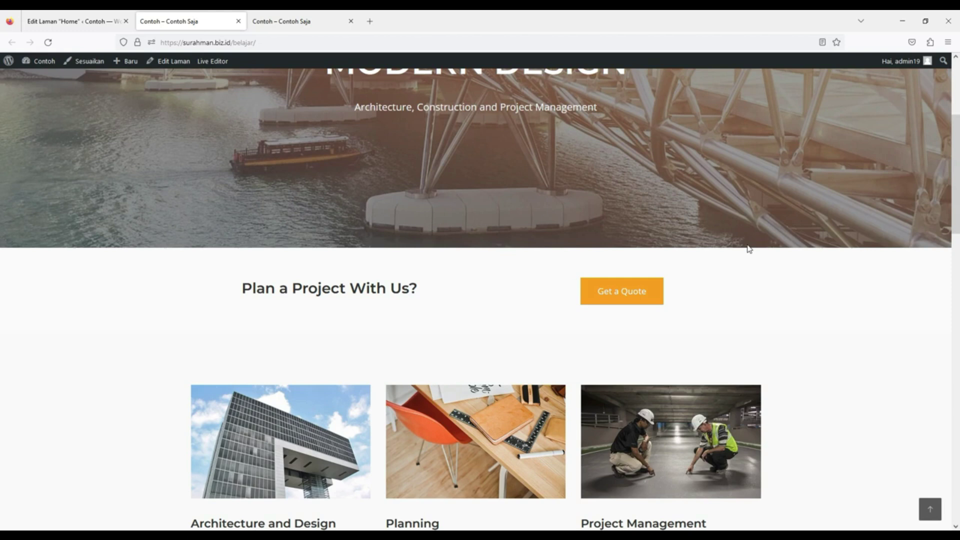
scroll(749, 249, "up", 4)
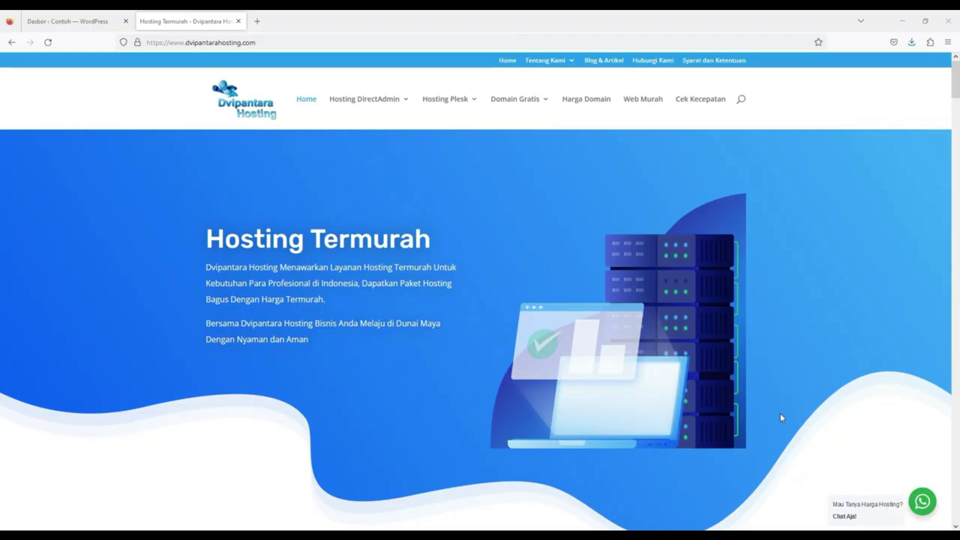
Look over the Dvipantara Hosting home page down to its DirectAdmin hosting packages, then close that page
scroll(782, 418, "down", 10)
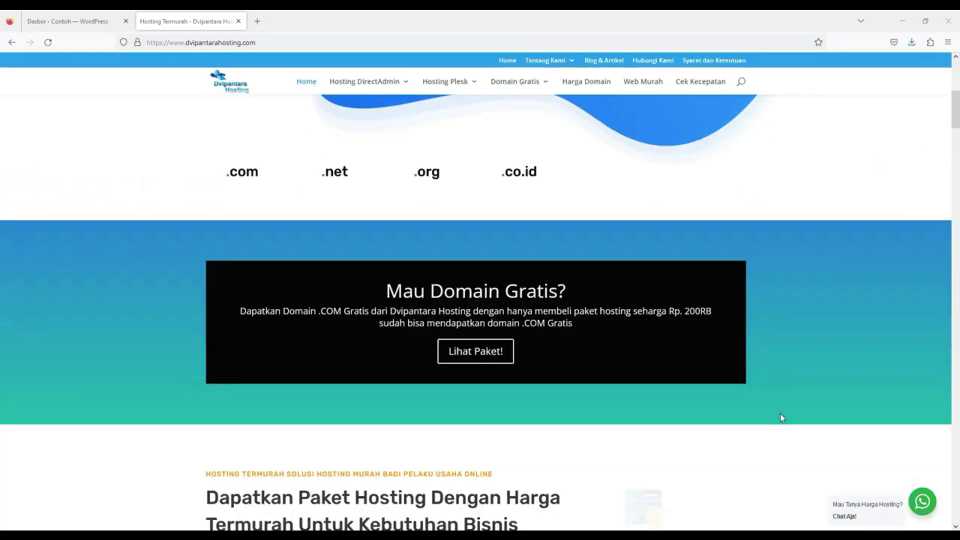
scroll(782, 418, "down", 15)
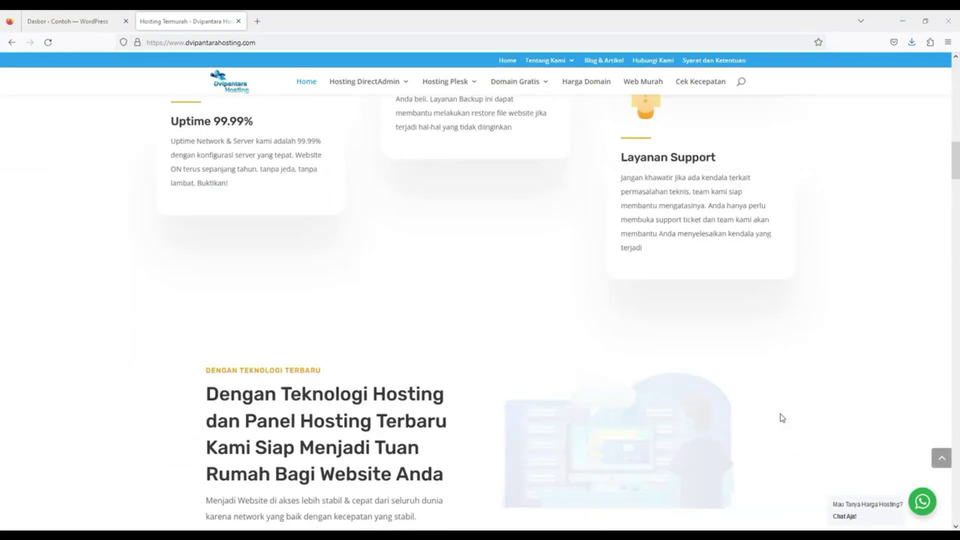
scroll(783, 418, "down", 10)
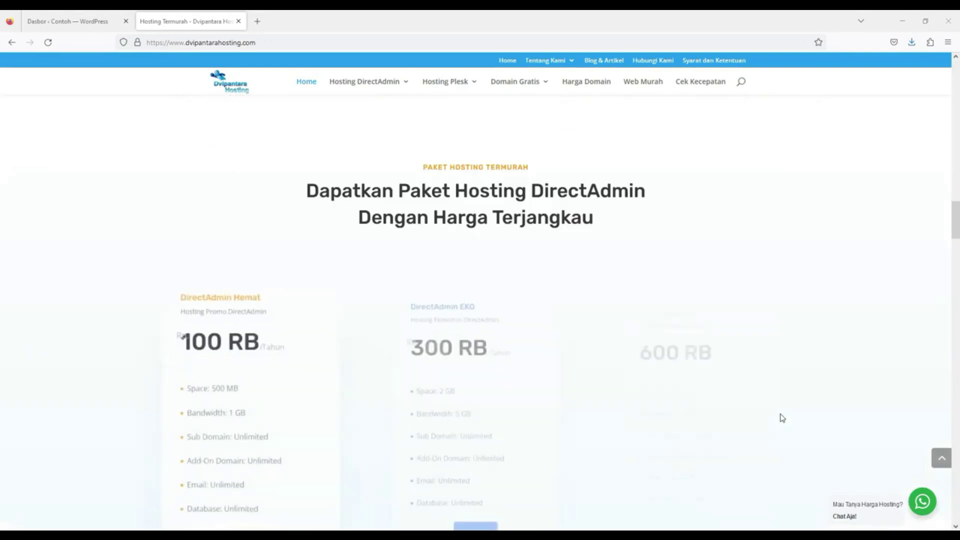
scroll(782, 418, "up", 1)
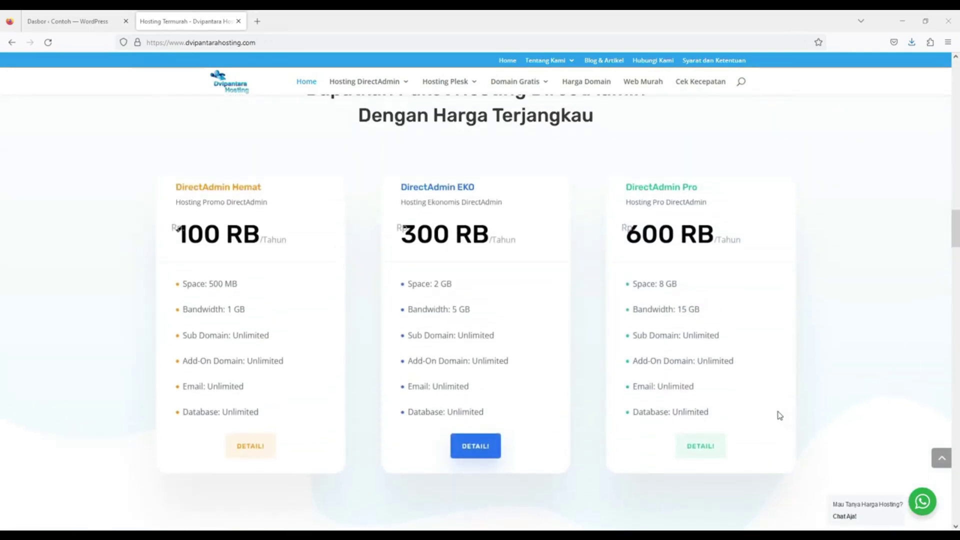
left_click(238, 21)
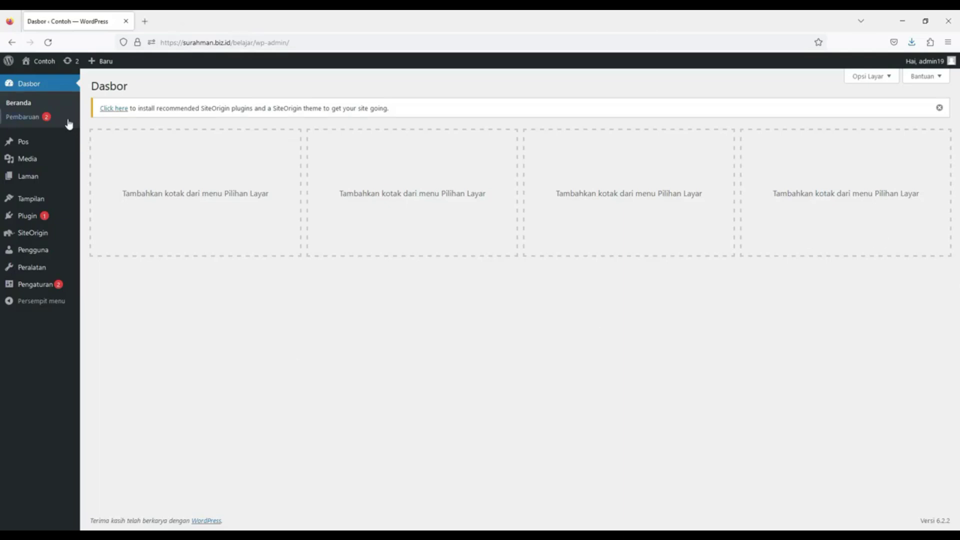
Visit the Contoh site from the dashboard and look through its Home page from the hero to the lower sections
mouse_move(48, 63)
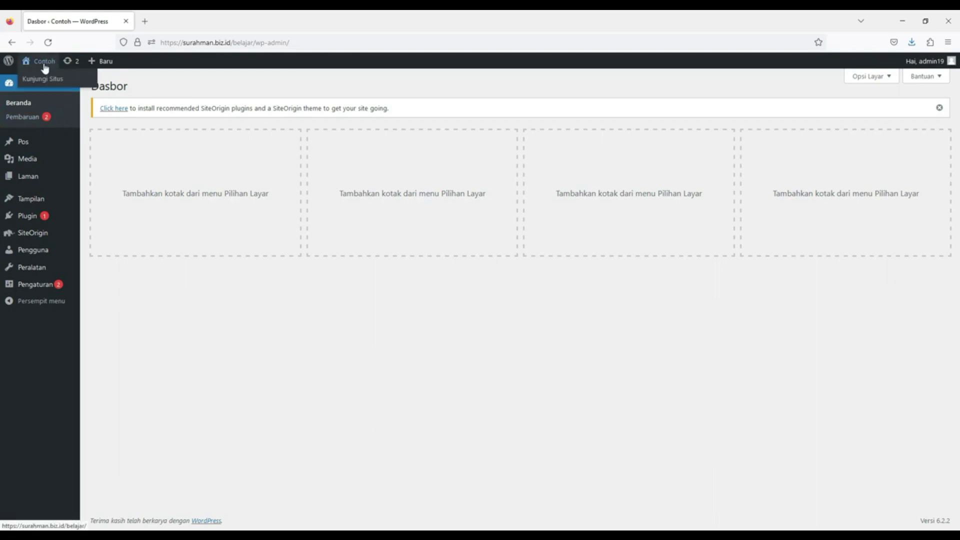
left_click(40, 83)
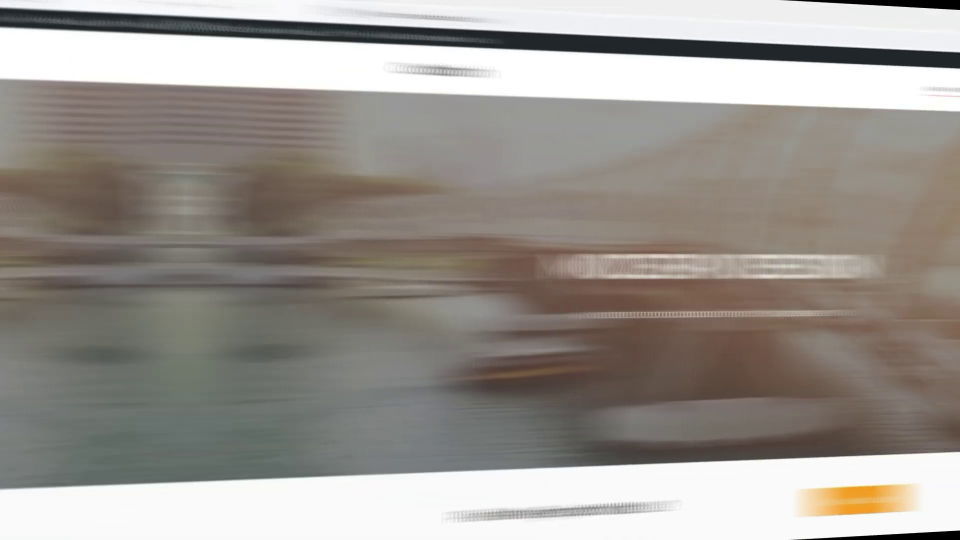
scroll(765, 298, "down", 8)
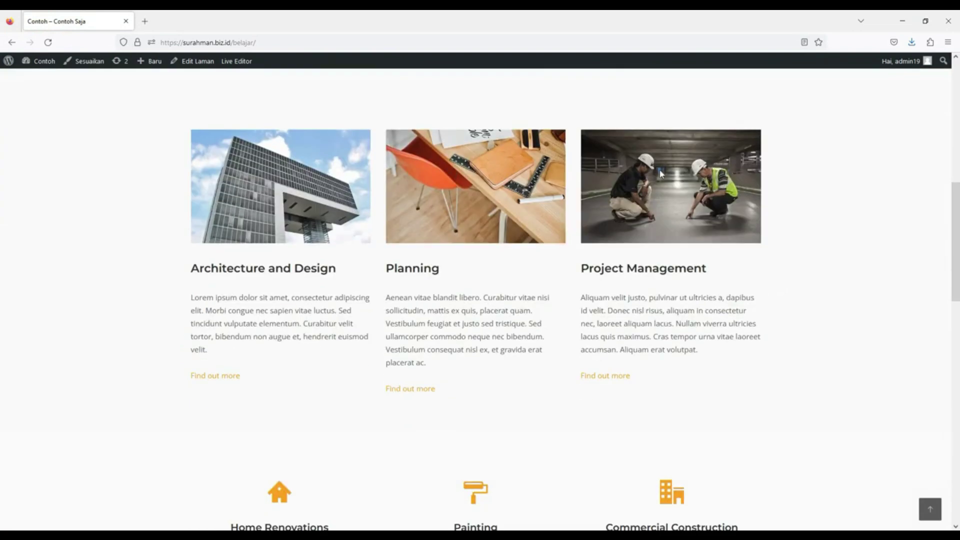
scroll(818, 213, "down", 12)
scroll(821, 214, "up", 6)
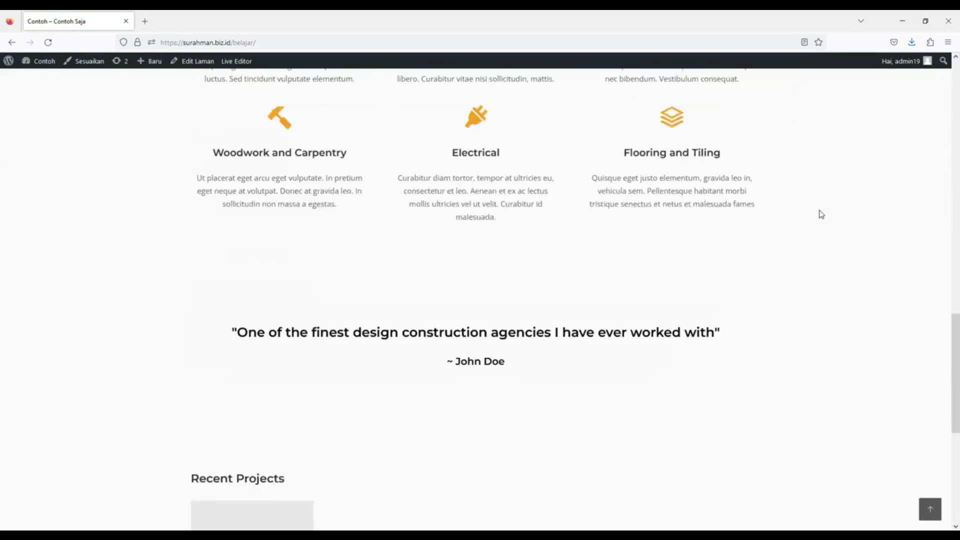
scroll(820, 214, "up", 6)
scroll(820, 214, "up", 4)
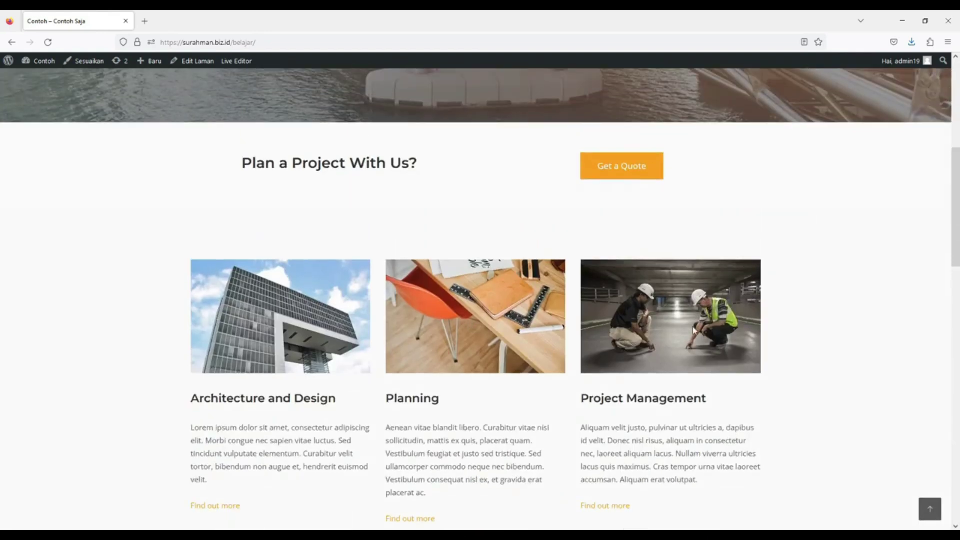
scroll(690, 310, "up", 5)
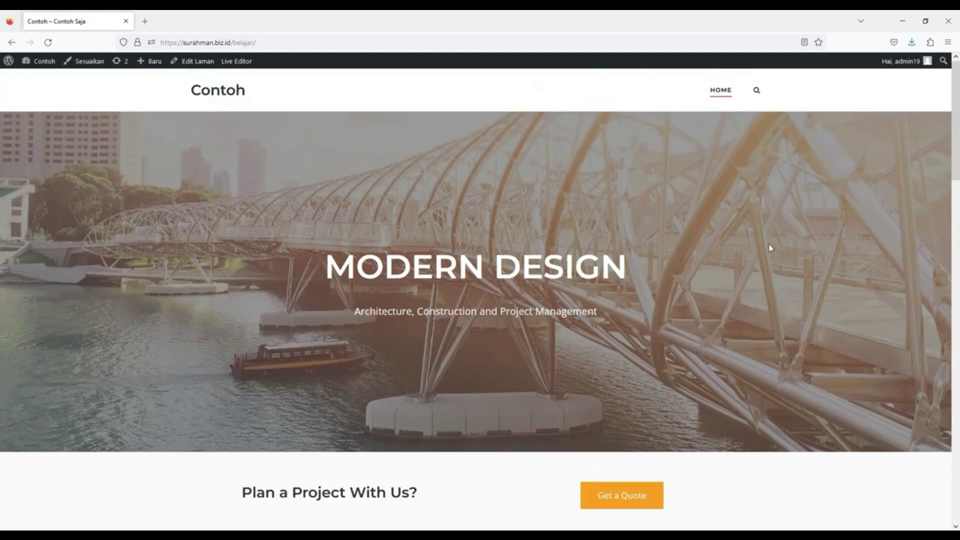
Check the Home page's service features, client testimonial and Recent Projects down to the Connect With Us section
scroll(780, 252, "down", 14)
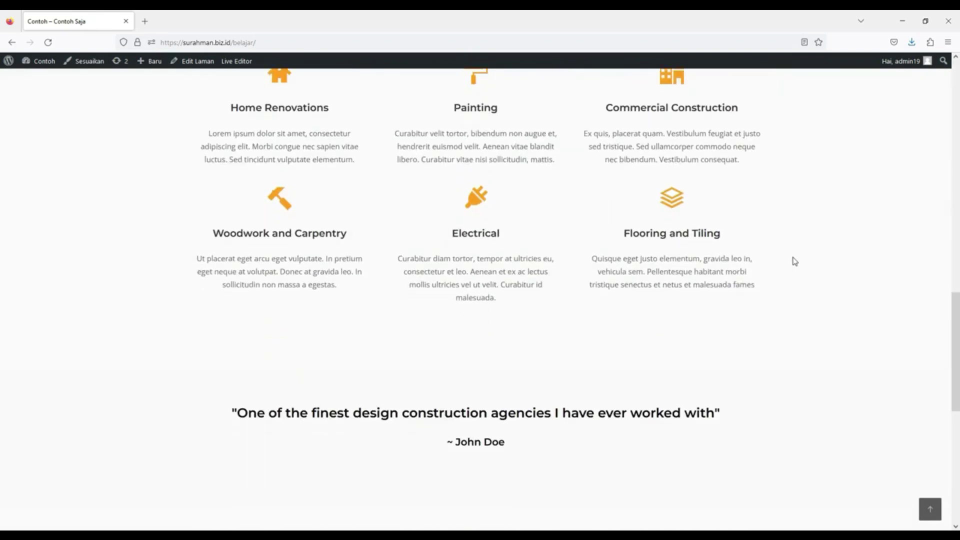
scroll(794, 262, "down", 7)
scroll(795, 260, "up", 6)
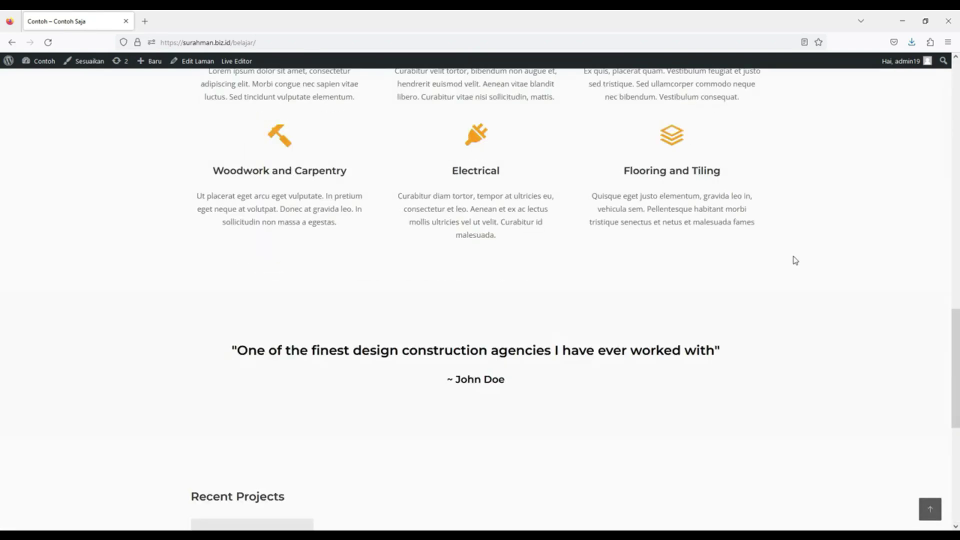
scroll(795, 260, "down", 4)
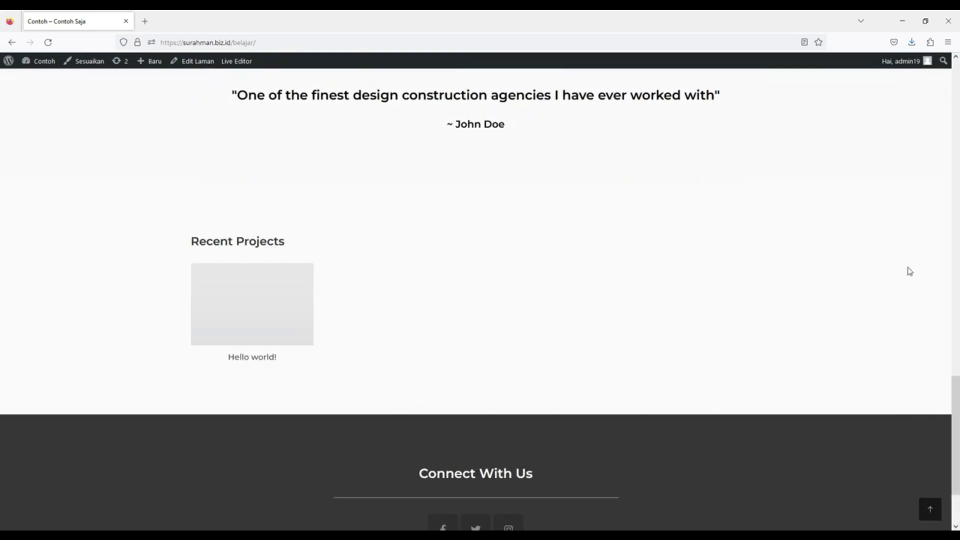
Open the Home page in the Live Editor and examine its page preview and list of SiteOrigin widgets
scroll(788, 325, "up", 15)
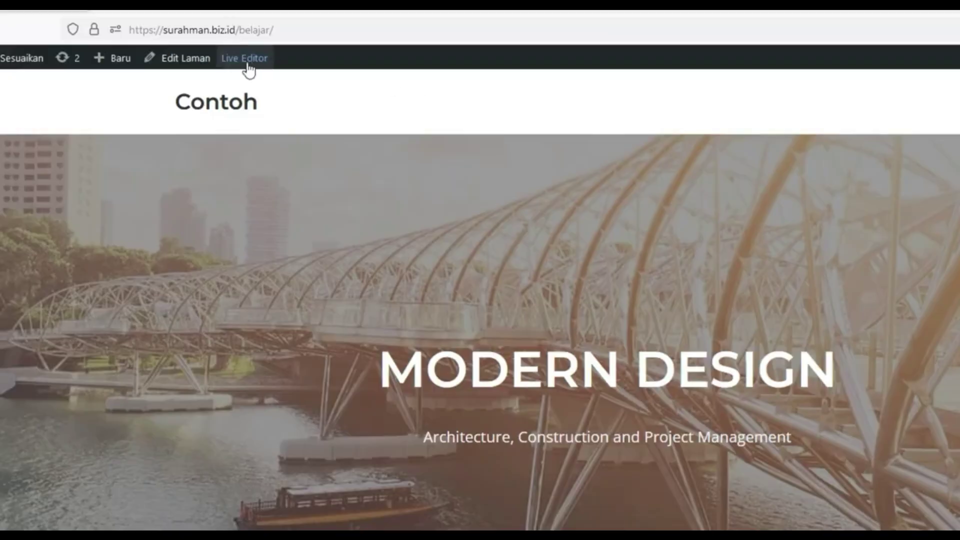
left_click(249, 68)
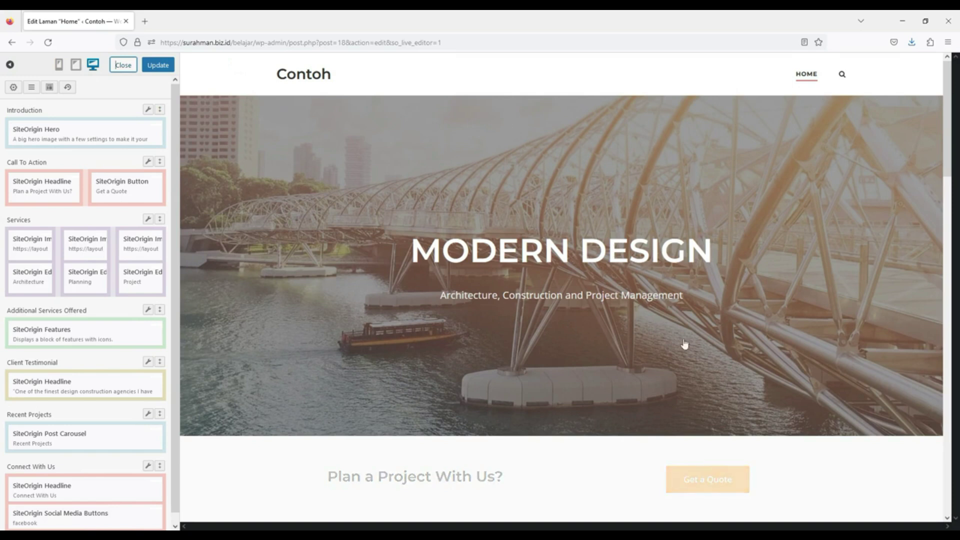
scroll(856, 315, "down", 4)
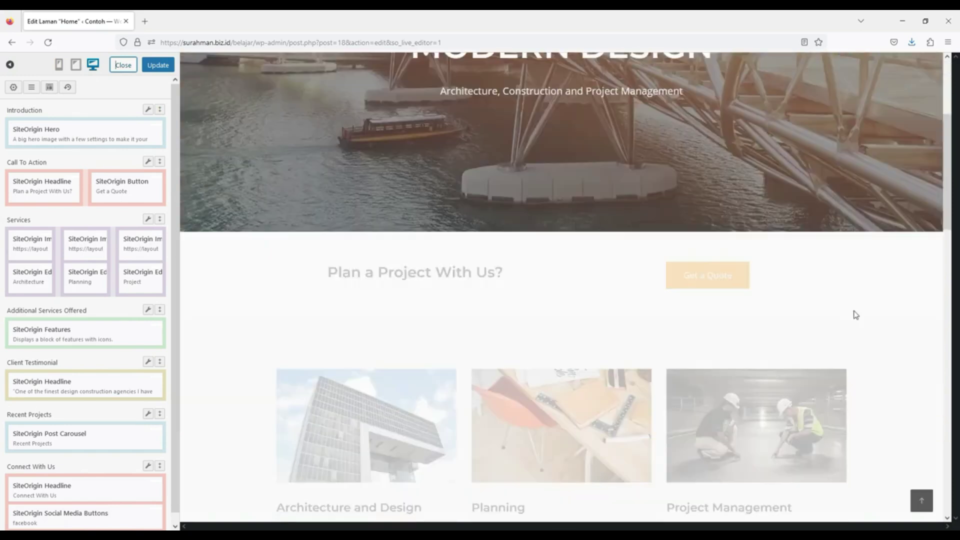
scroll(856, 315, "down", 5)
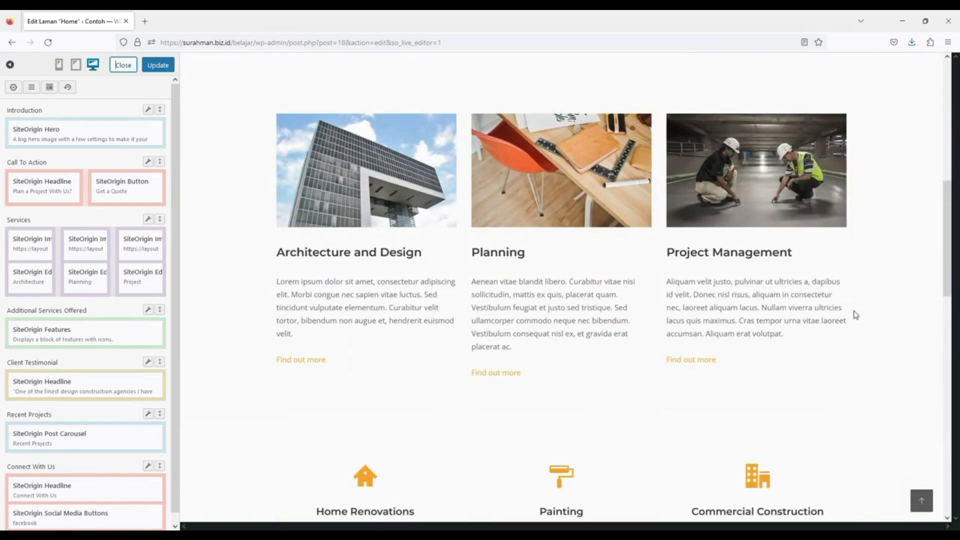
scroll(856, 315, "down", 13)
scroll(856, 316, "up", 18)
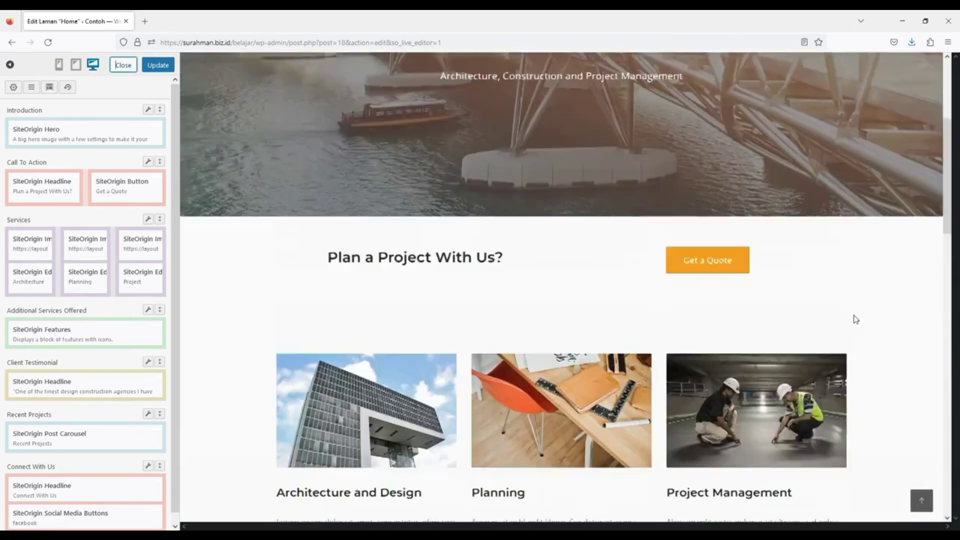
scroll(856, 319, "up", 5)
mouse_move(73, 197)
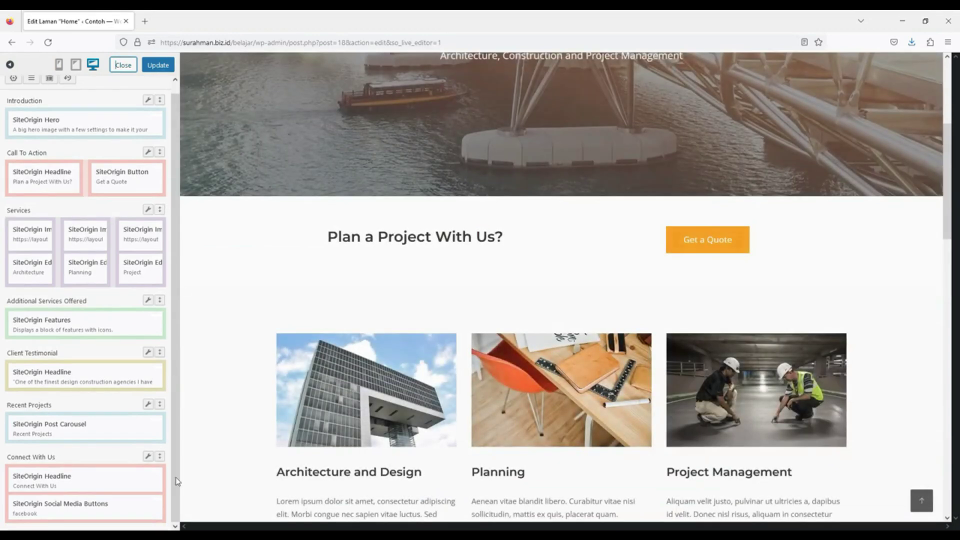
left_click_drag(176, 481, 178, 445)
scroll(266, 339, "up", 5)
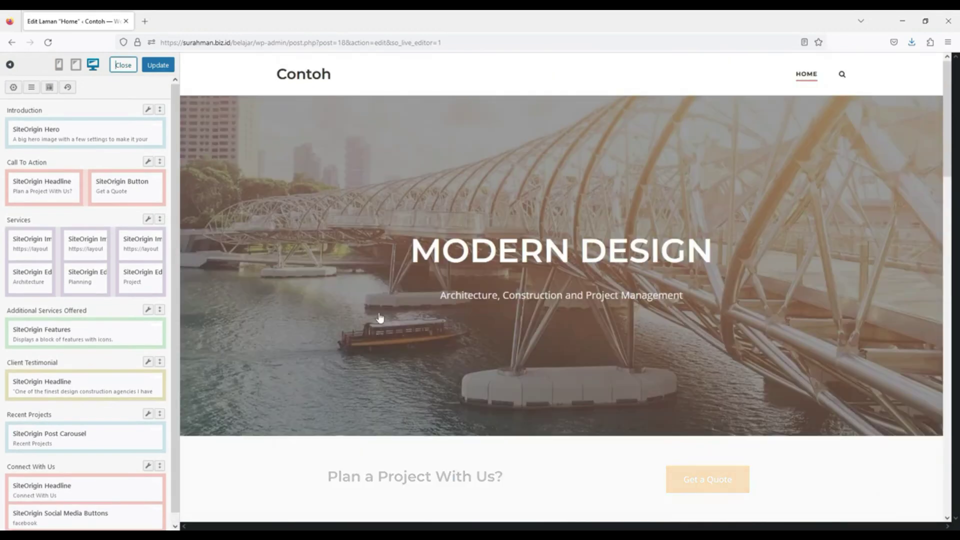
Open the SiteOrigin Hero widget's settings, expand its frame and show the content in the visual editor
mouse_move(47, 133)
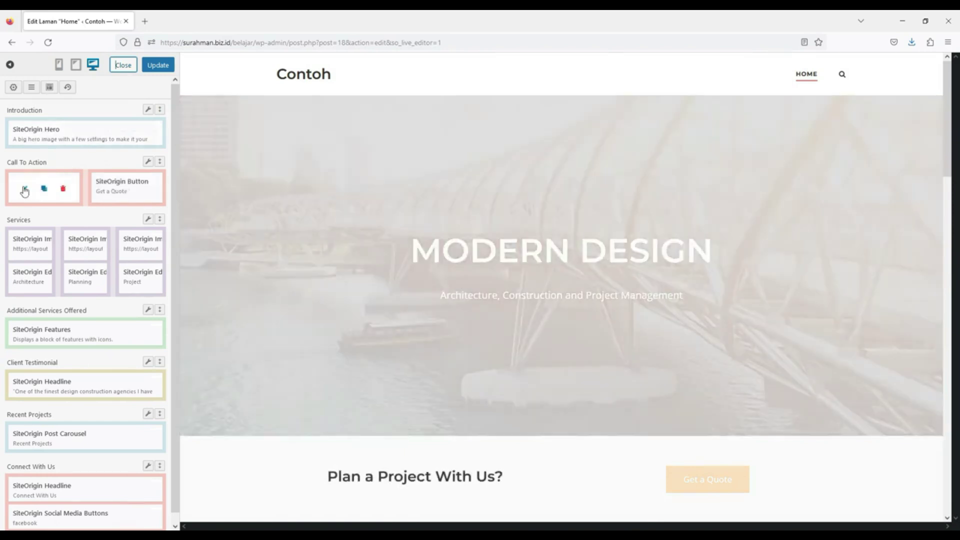
mouse_move(106, 188)
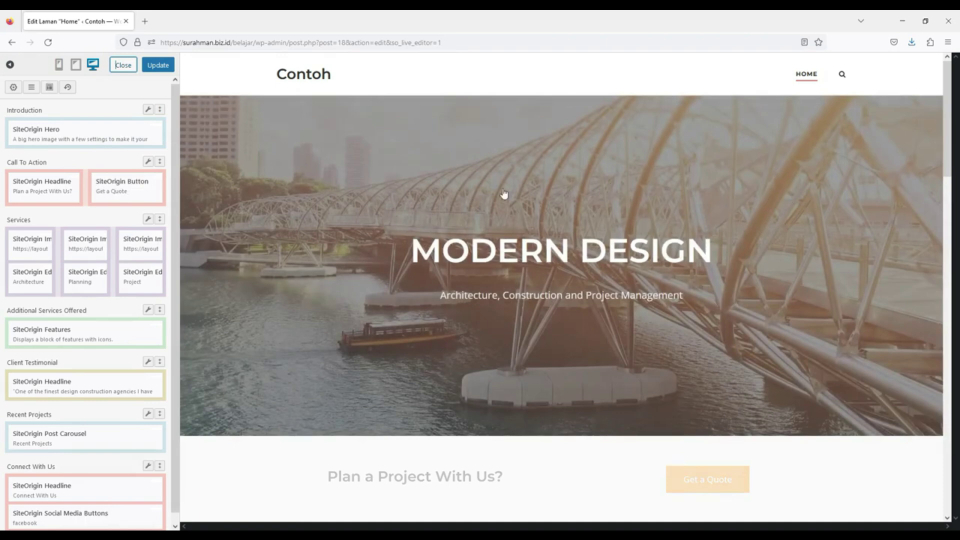
left_click(564, 209)
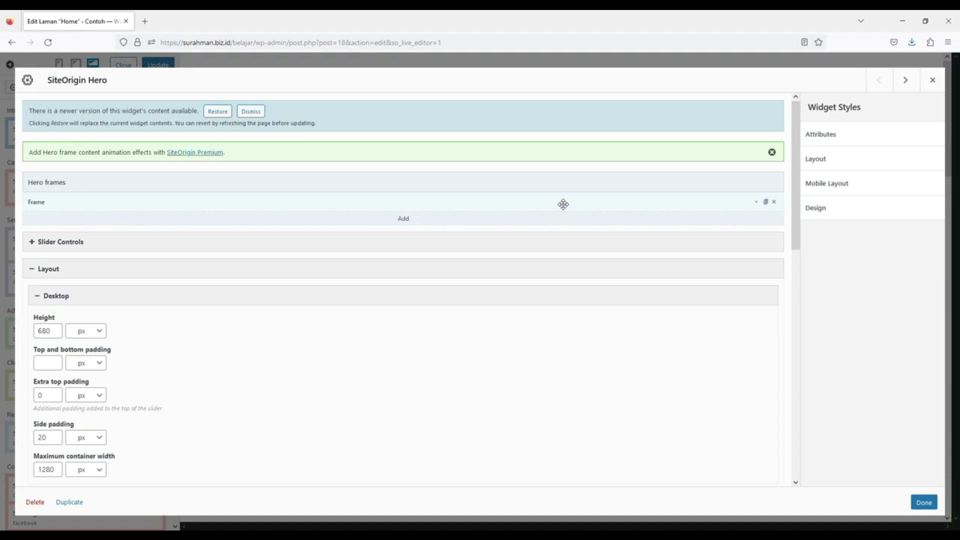
scroll(307, 190, "down", 1)
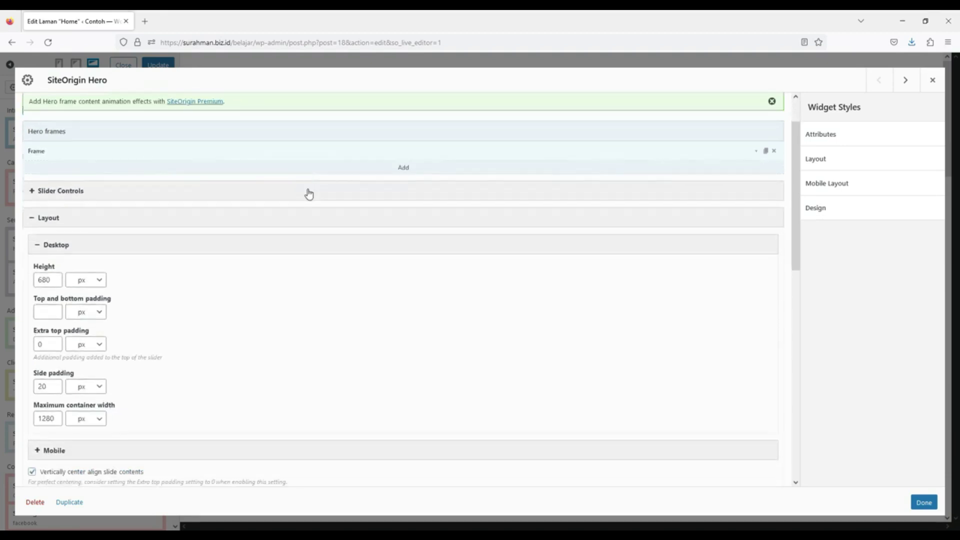
scroll(305, 247, "down", 1)
scroll(306, 246, "down", 10)
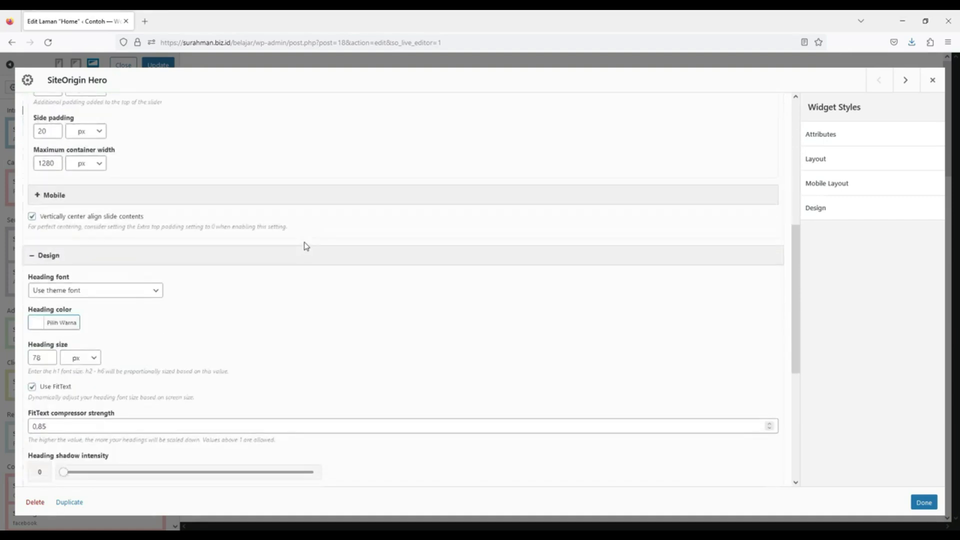
scroll(306, 246, "up", 12)
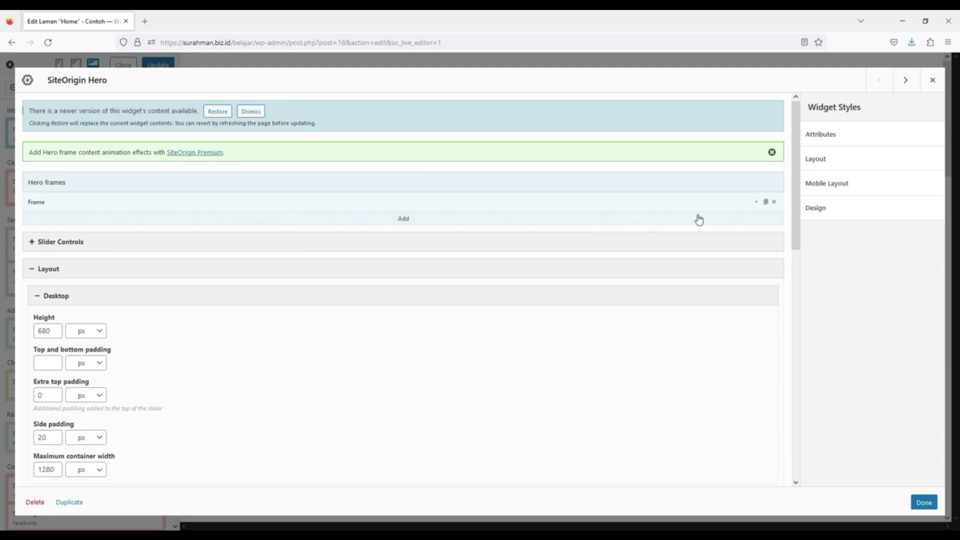
left_click(755, 204)
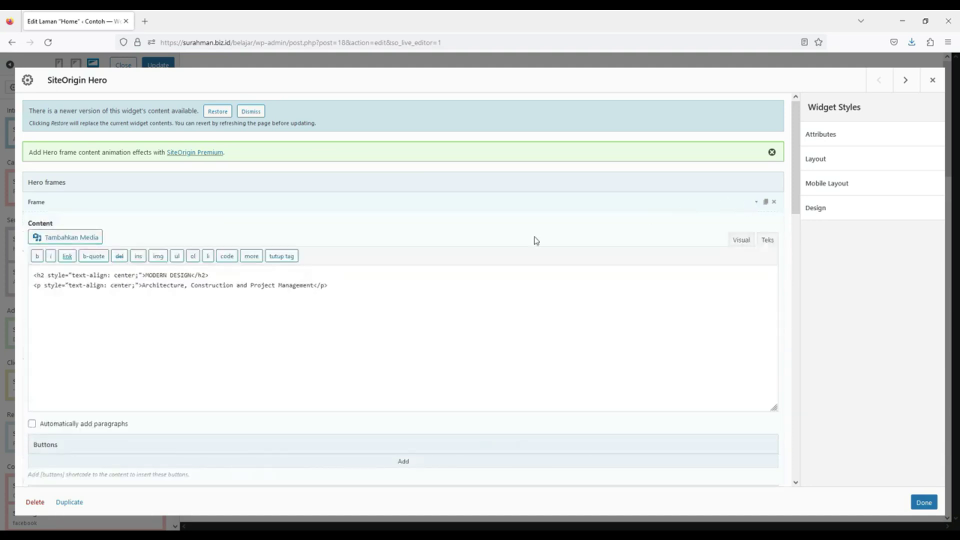
left_click(743, 242)
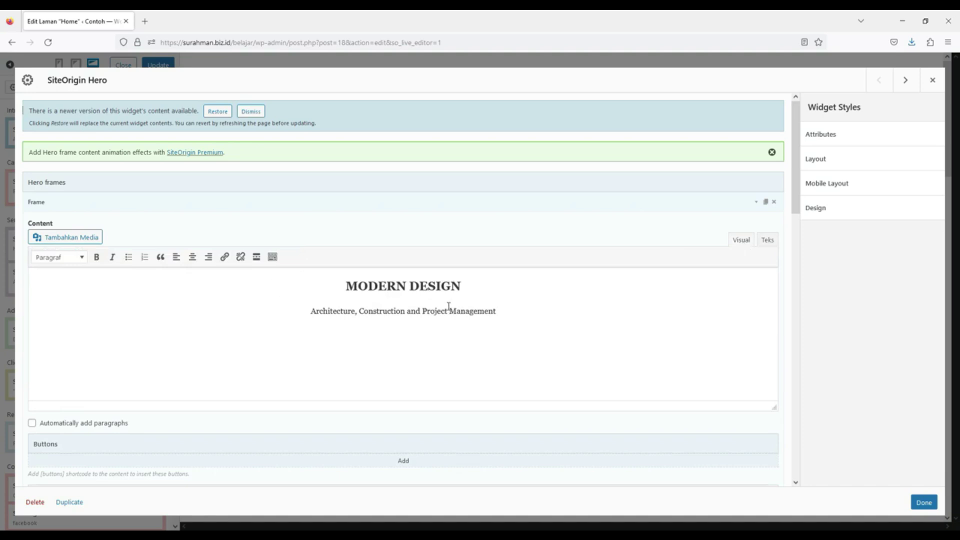
Expand the Hero frame's background settings and look at the media chooser for its background image
scroll(449, 308, "down", 3)
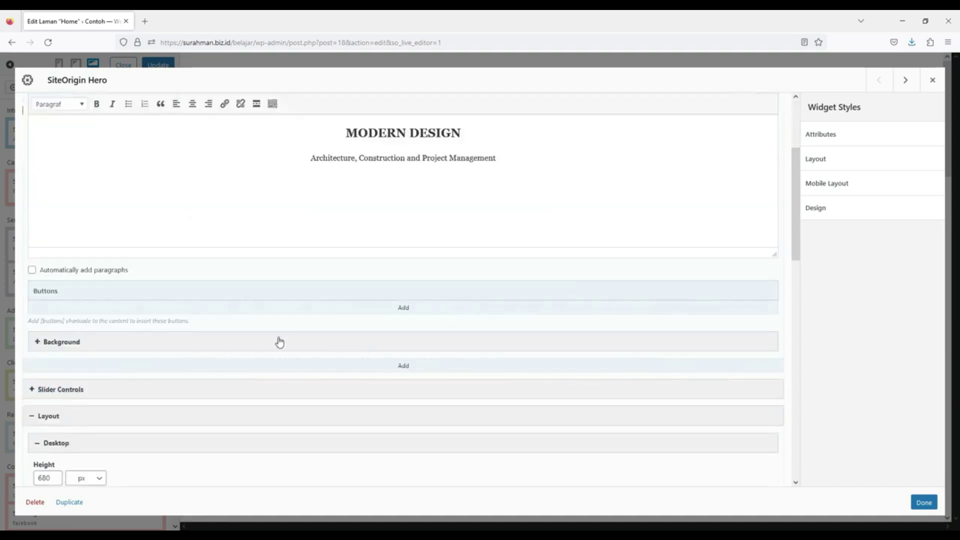
left_click(554, 346)
scroll(554, 345, "down", 4)
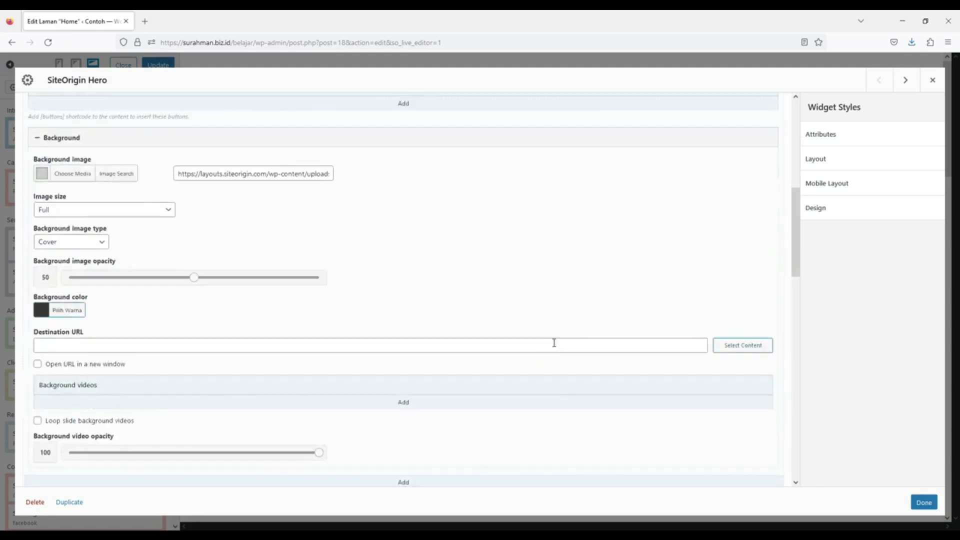
scroll(554, 343, "up", 2)
left_click(74, 280)
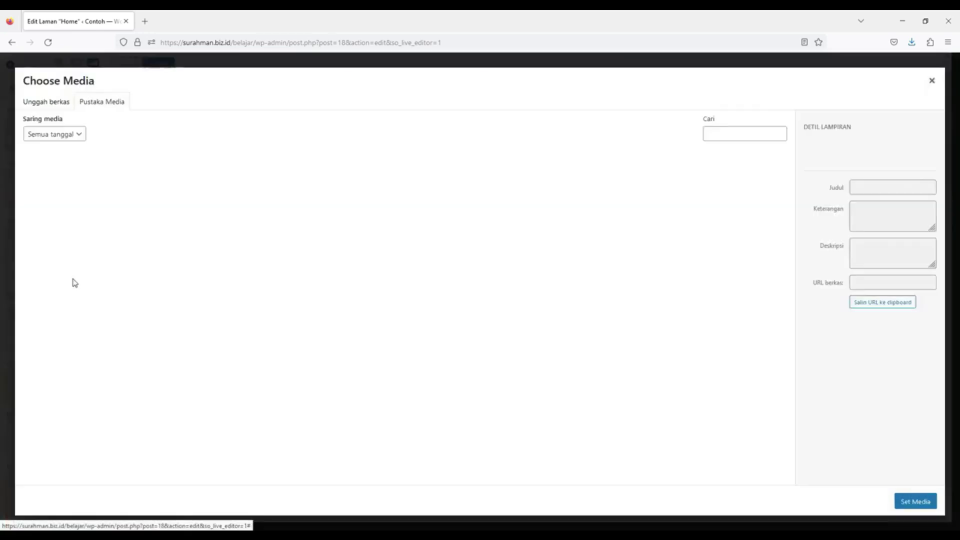
left_click(932, 80)
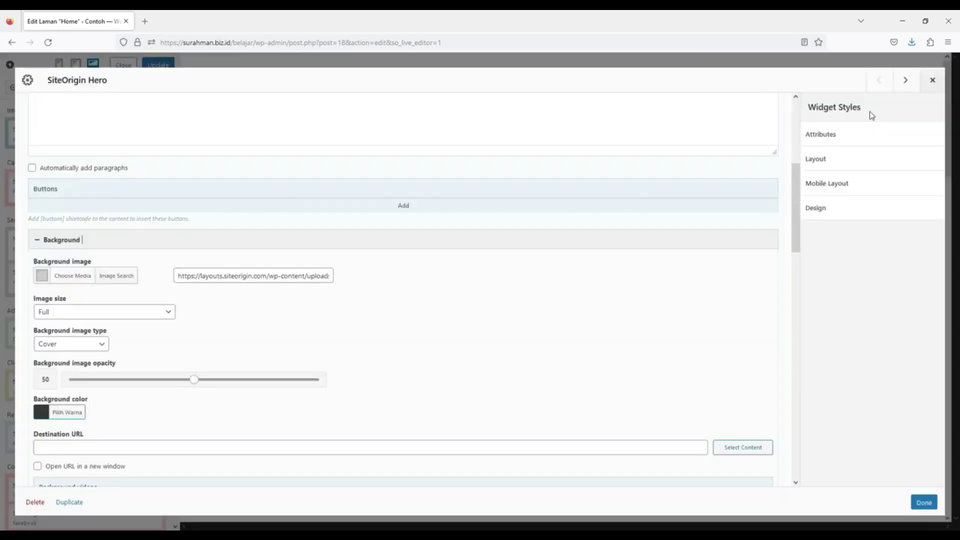
Upload buildings-gca8c4547f_1920, set it as the Hero frame's background image, and apply the widget changes
left_click(74, 278)
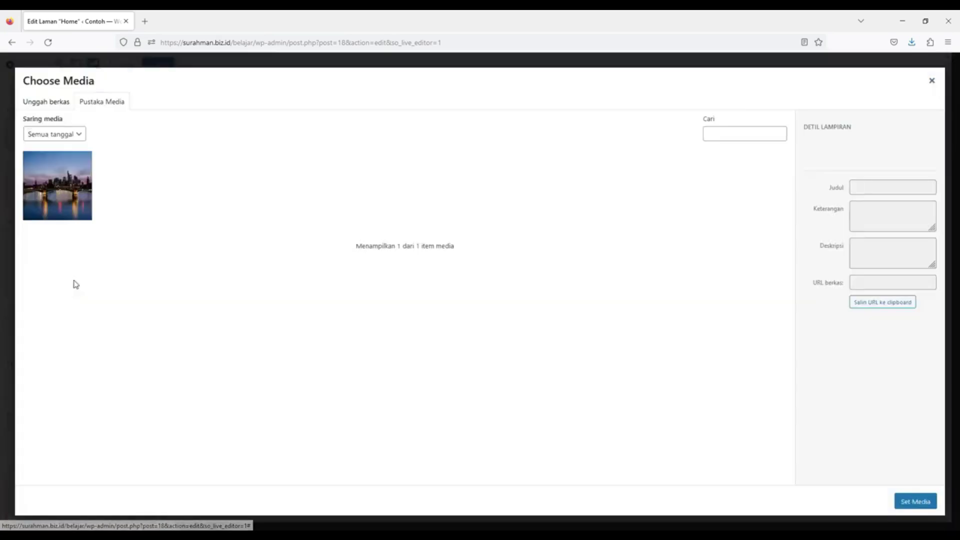
left_click(54, 102)
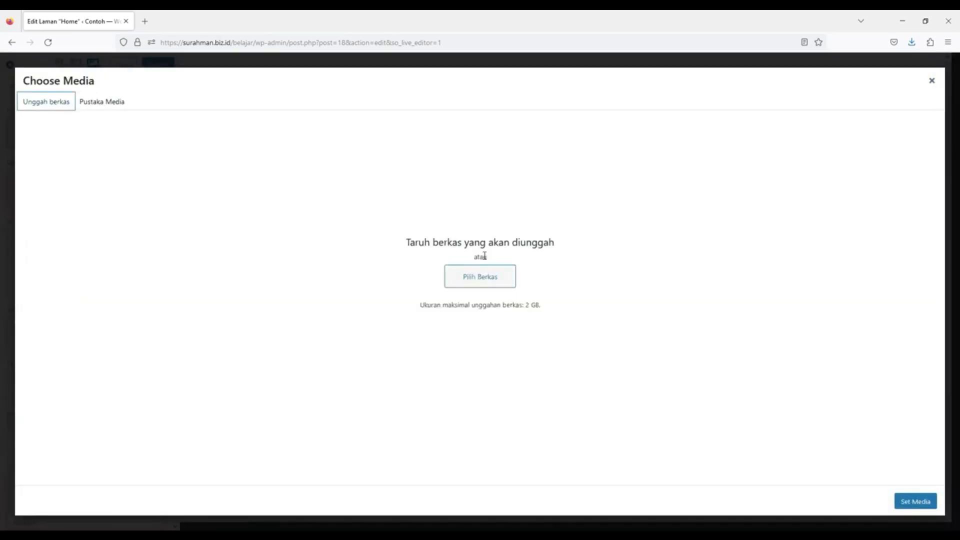
left_click(480, 284)
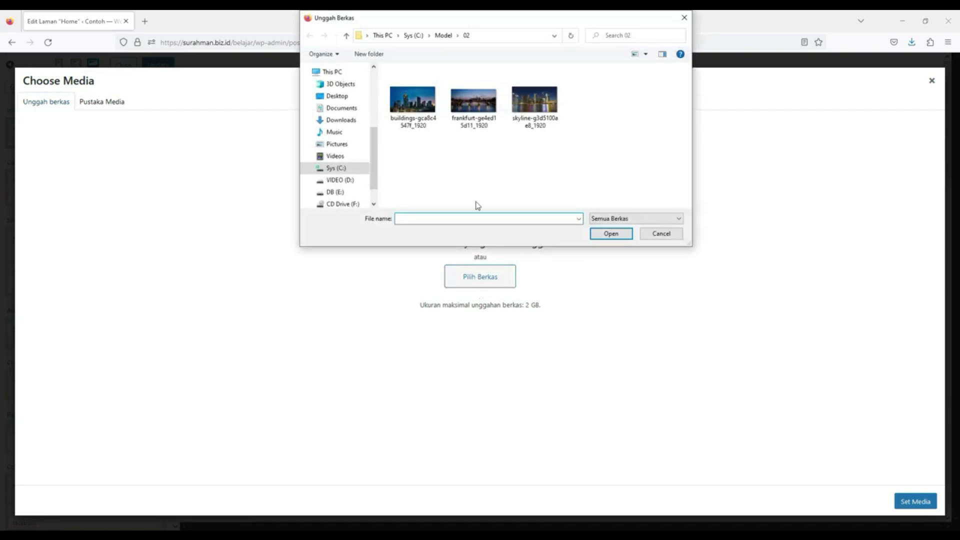
double_click(412, 100)
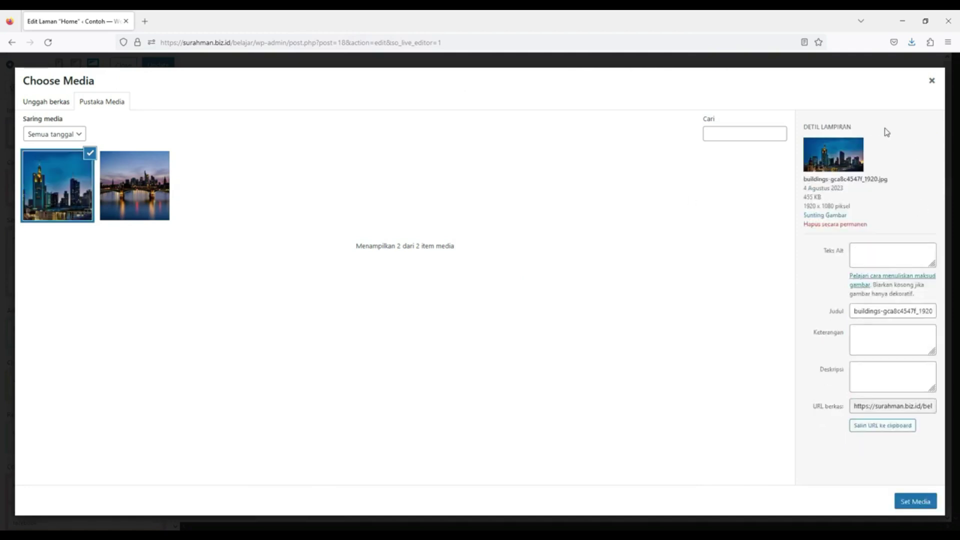
left_click(920, 505)
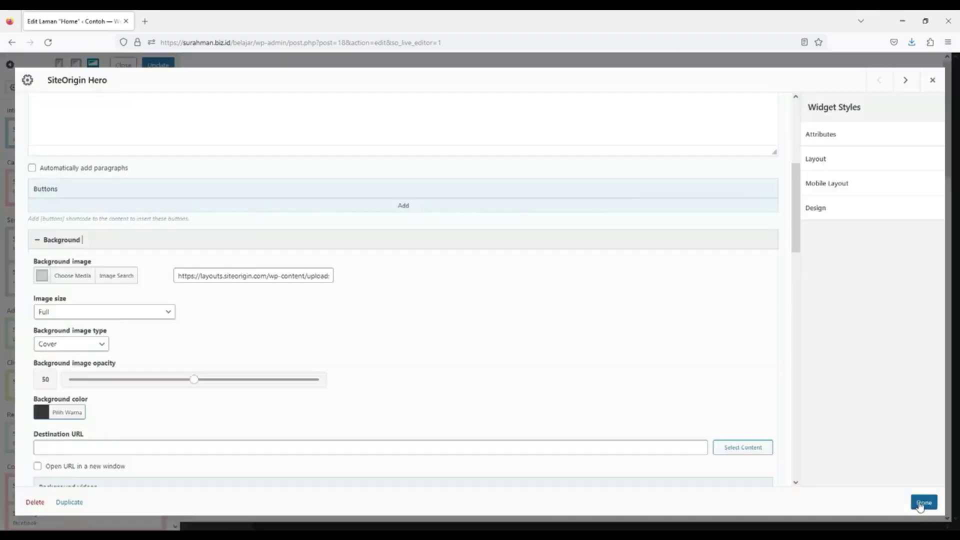
scroll(607, 446, "up", 3)
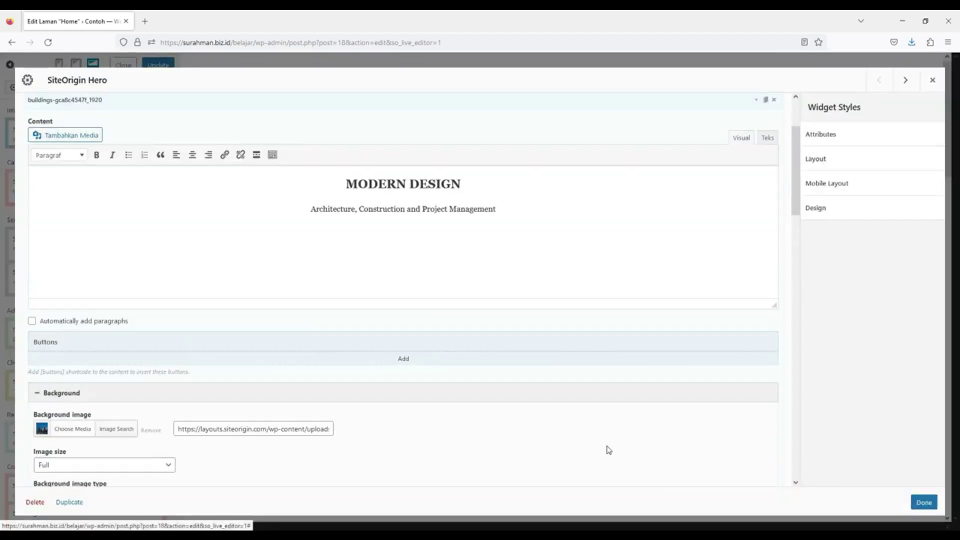
scroll(609, 450, "down", 2)
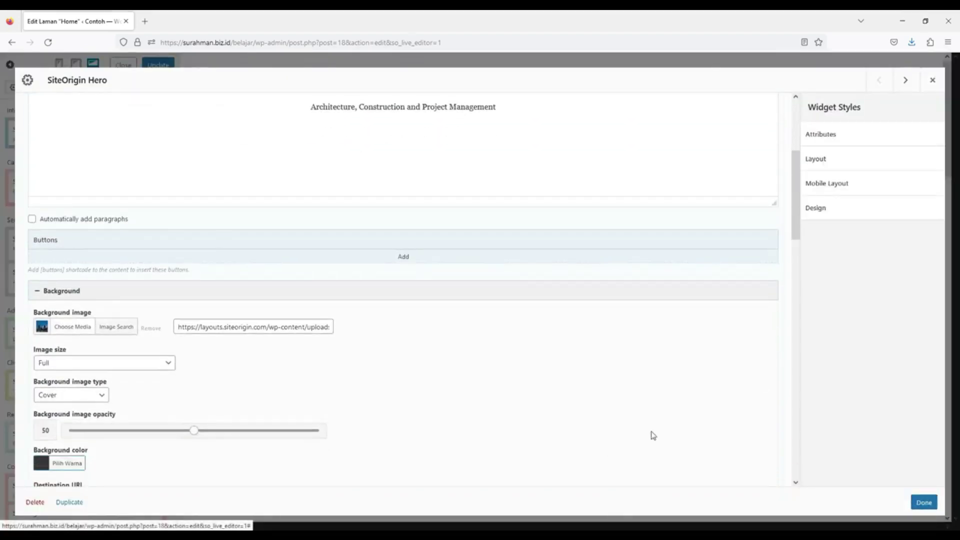
left_click(919, 508)
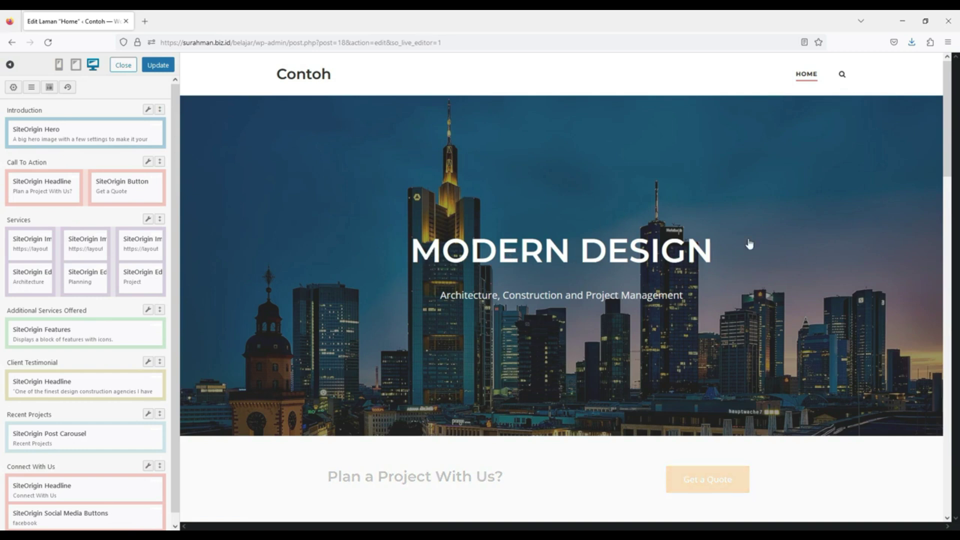
Reopen the Hero widget and replace its text with the heading "COntoh Heading" and subheading "Ini Hanya Contoh Untuk Sub Heading Website"
left_click(563, 254)
scroll(563, 256, "up", 3)
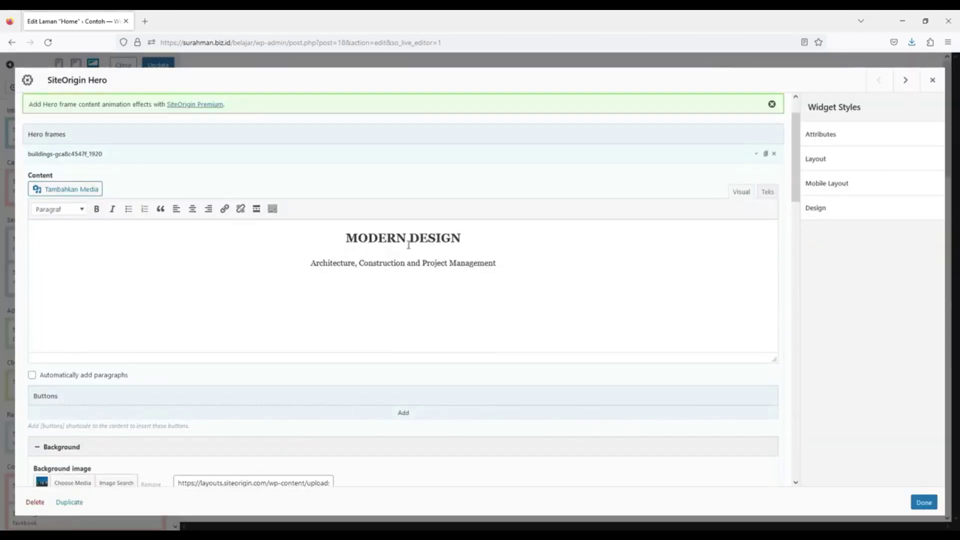
left_click_drag(354, 236, 470, 238)
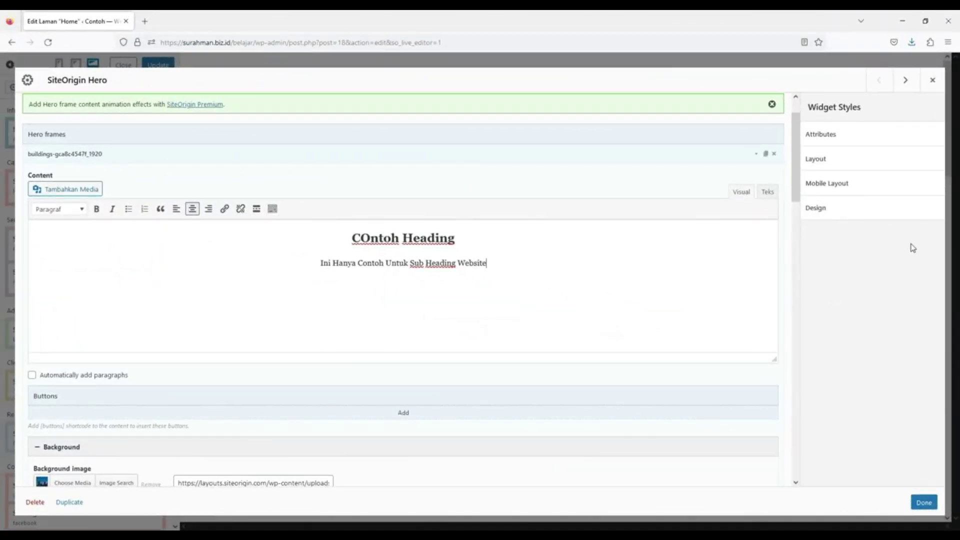
Examine the Hero widget's Attributes and Layout styles, including its CSS, margin and padding options
left_click(834, 140)
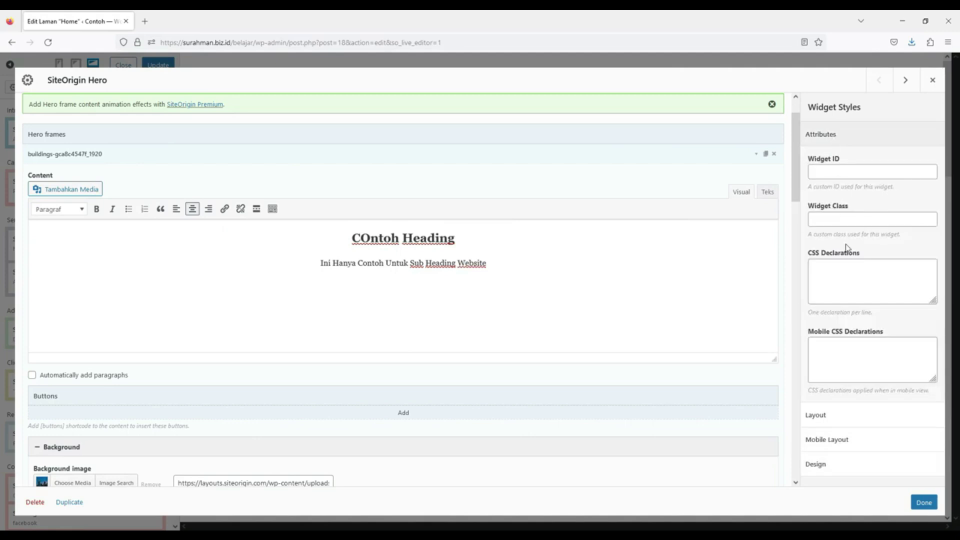
left_click(820, 418)
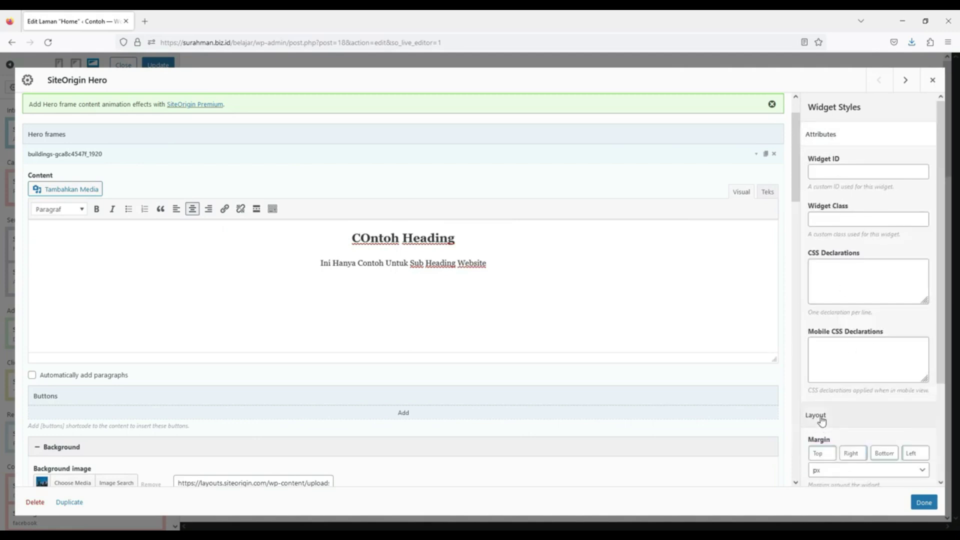
scroll(845, 386, "down", 2)
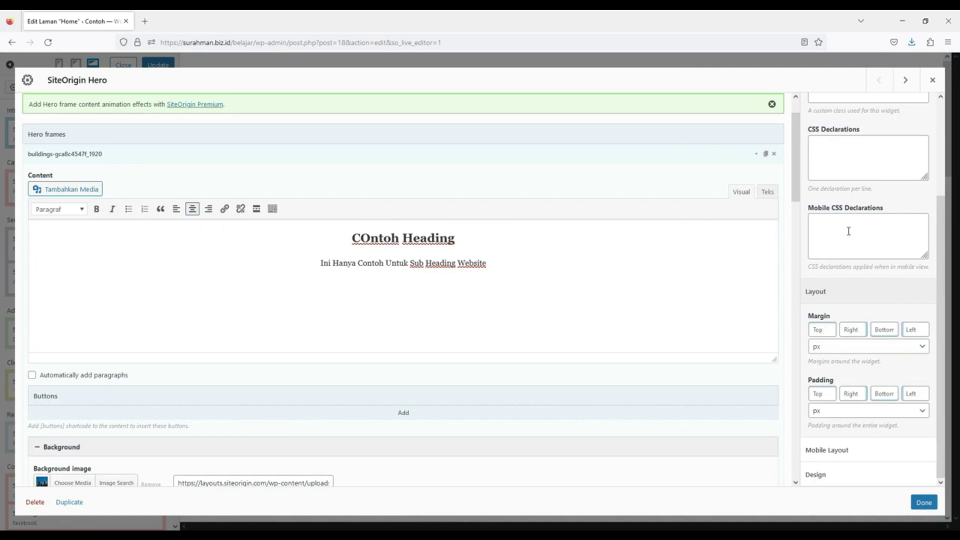
scroll(902, 135, "up", 3)
scroll(872, 226, "down", 3)
Show the content editor's additional formatting tools and correct the heading's spelling to "Contoh Heading"
left_click(272, 209)
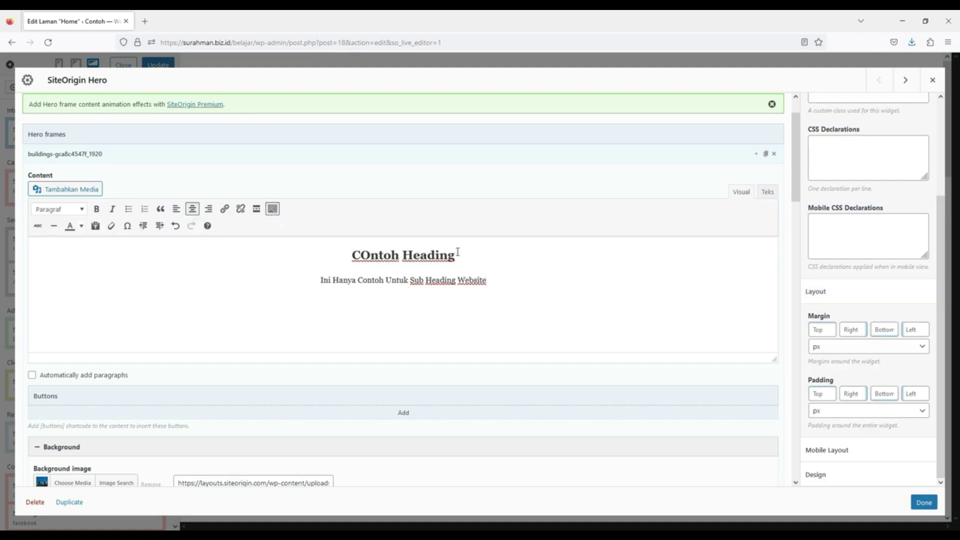
left_click(371, 255)
key("BackSpace")
type("o")
Format the "Contoh Heading" text in the Hero content as Penajukan 1
left_click_drag(470, 263, 346, 261)
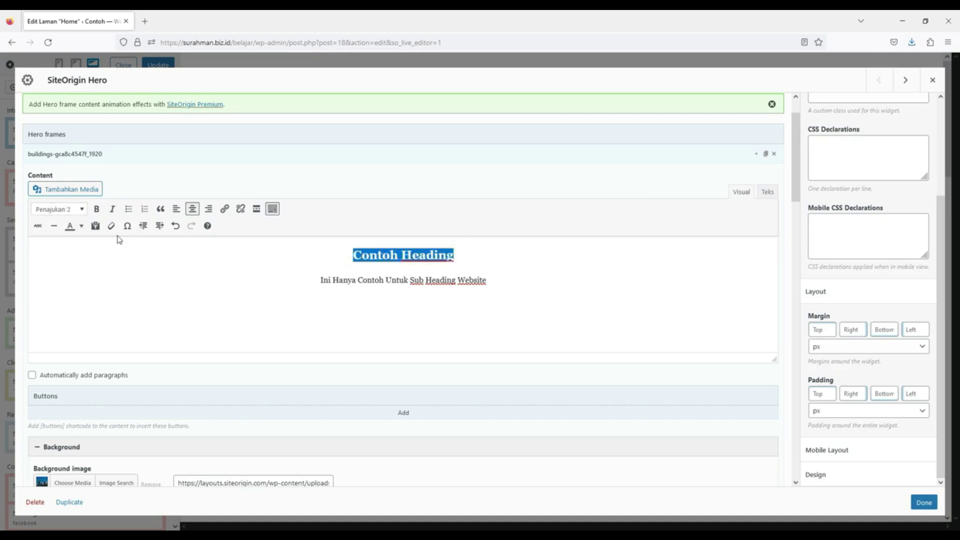
left_click(339, 281)
left_click_drag(318, 281, 511, 286)
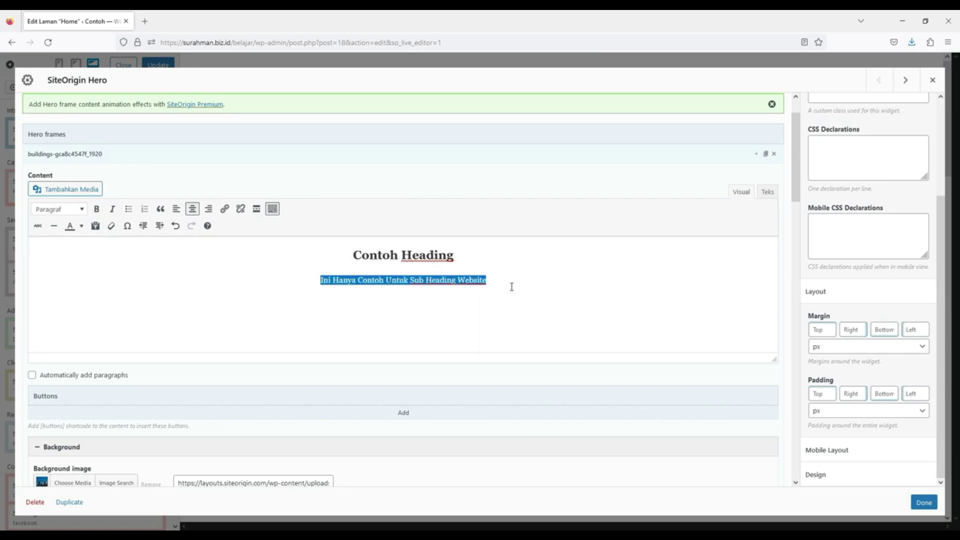
left_click(512, 286)
left_click(400, 256)
left_click_drag(491, 261, 351, 255)
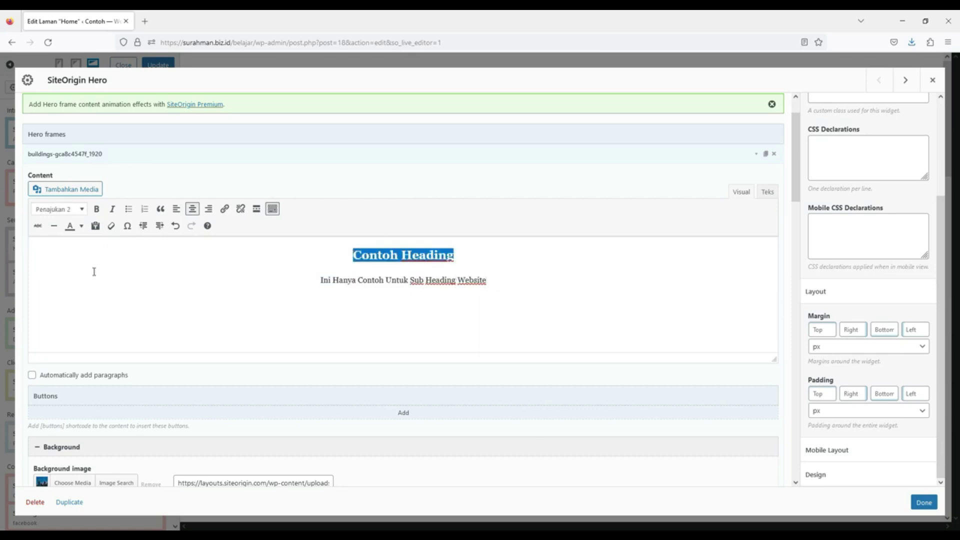
left_click(58, 212)
left_click(89, 247)
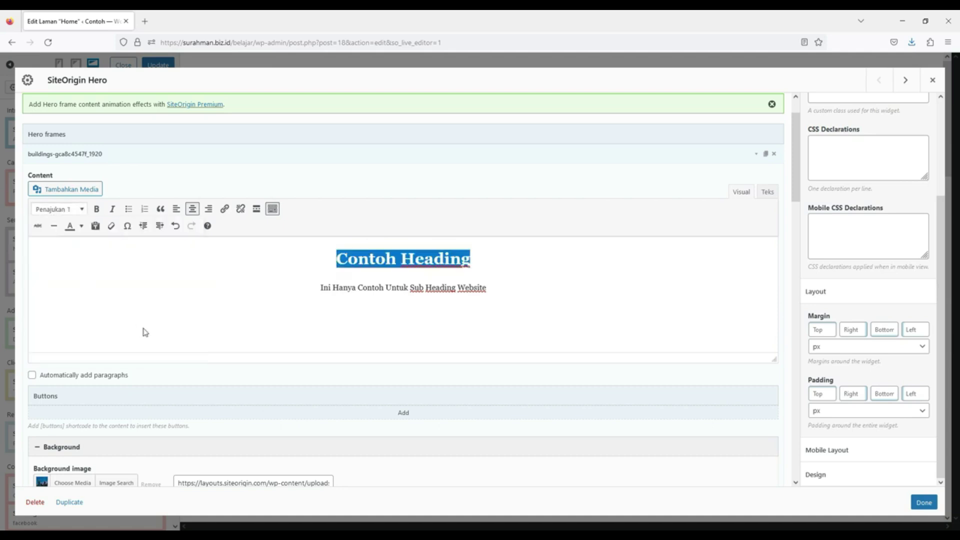
Make the hero heading bold and yellow, and apply the widget changes
left_click(97, 209)
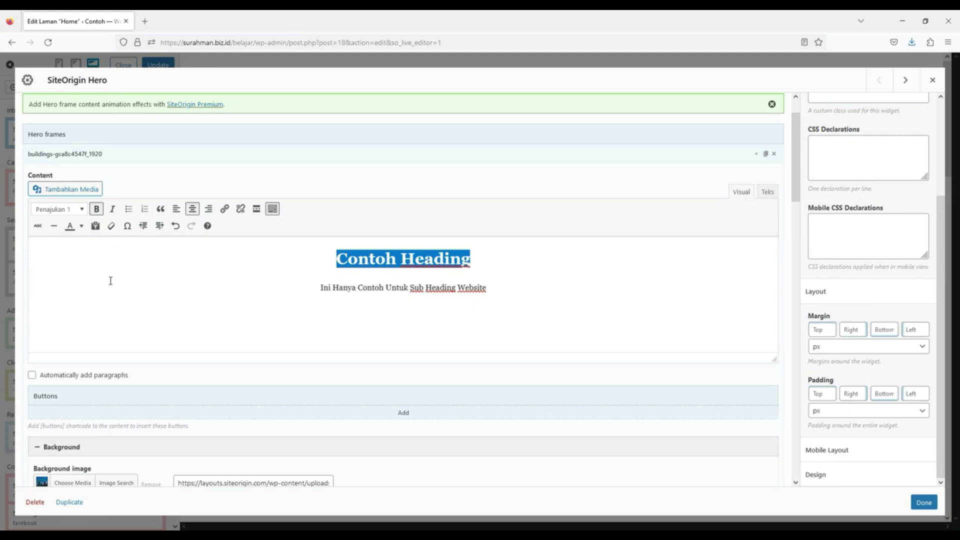
left_click(81, 225)
left_click(63, 268)
left_click(234, 272)
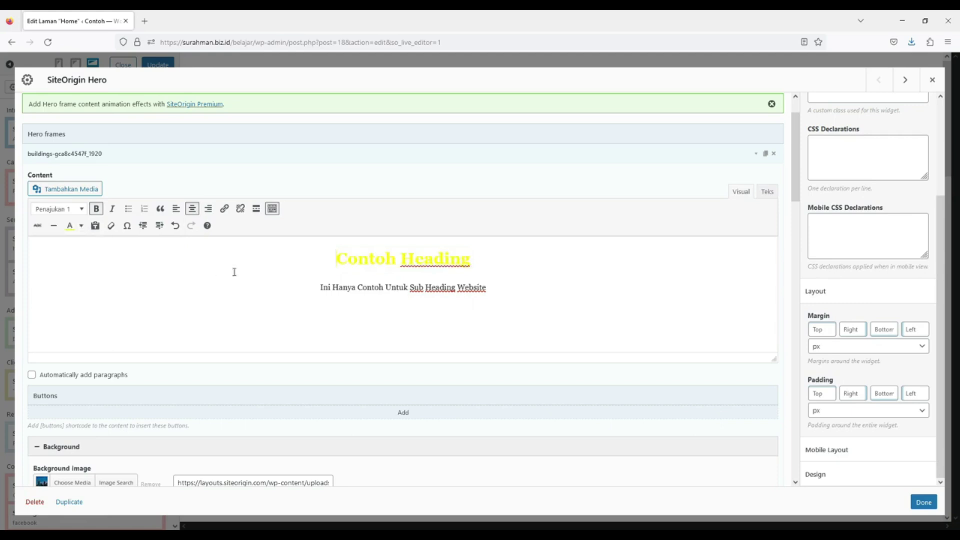
left_click(924, 502)
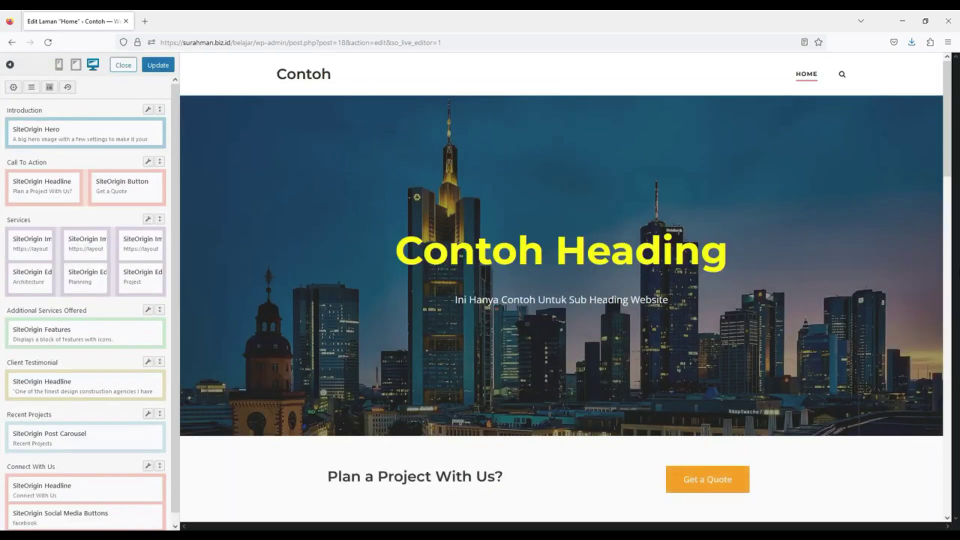
Check the preview, update the Home page, and look through the live page from the hero to the service features
scroll(868, 322, "down", 3)
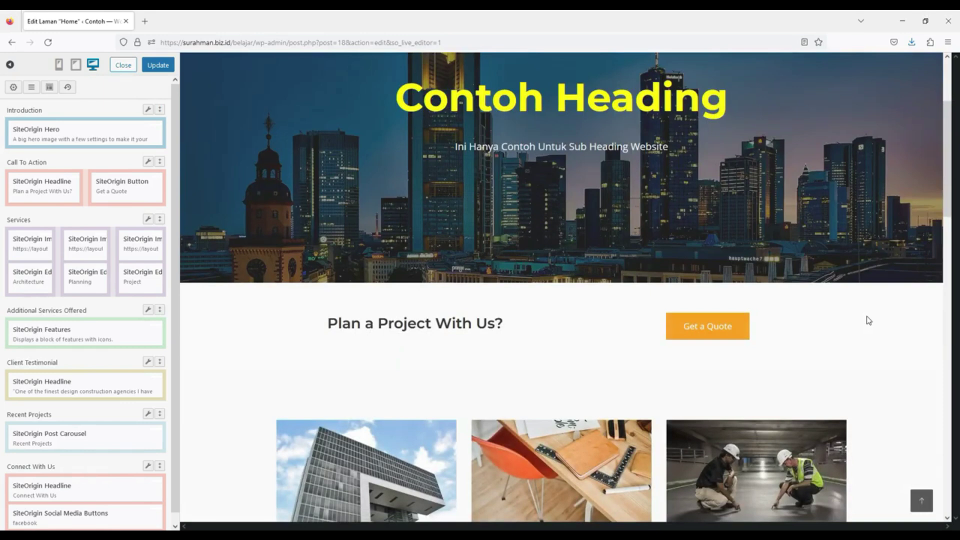
scroll(868, 321, "up", 3)
left_click(158, 66)
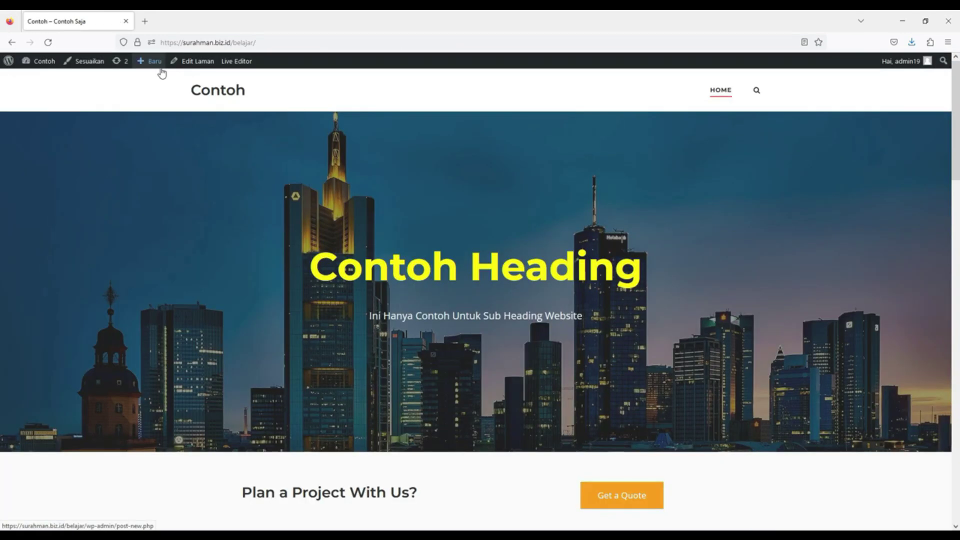
scroll(718, 247, "down", 8)
scroll(864, 369, "down", 4)
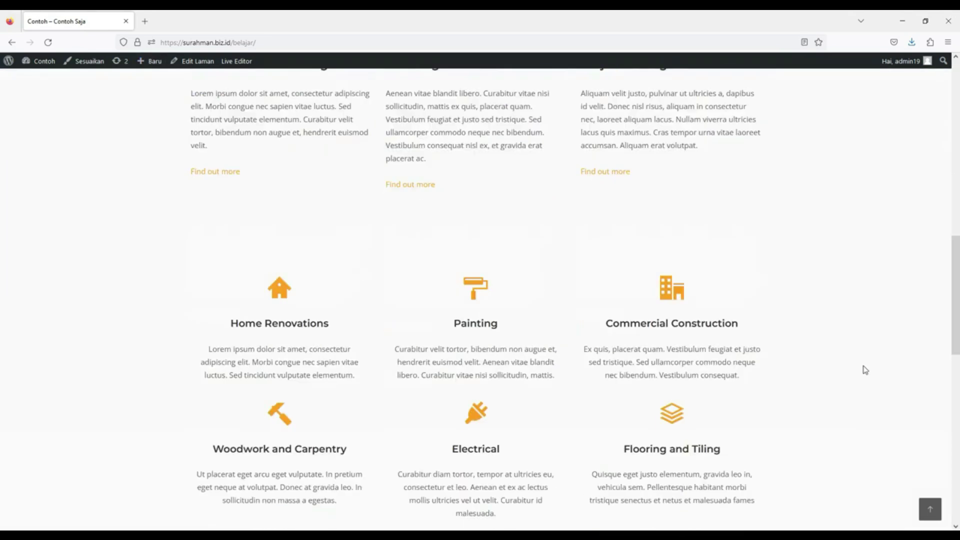
scroll(864, 369, "up", 10)
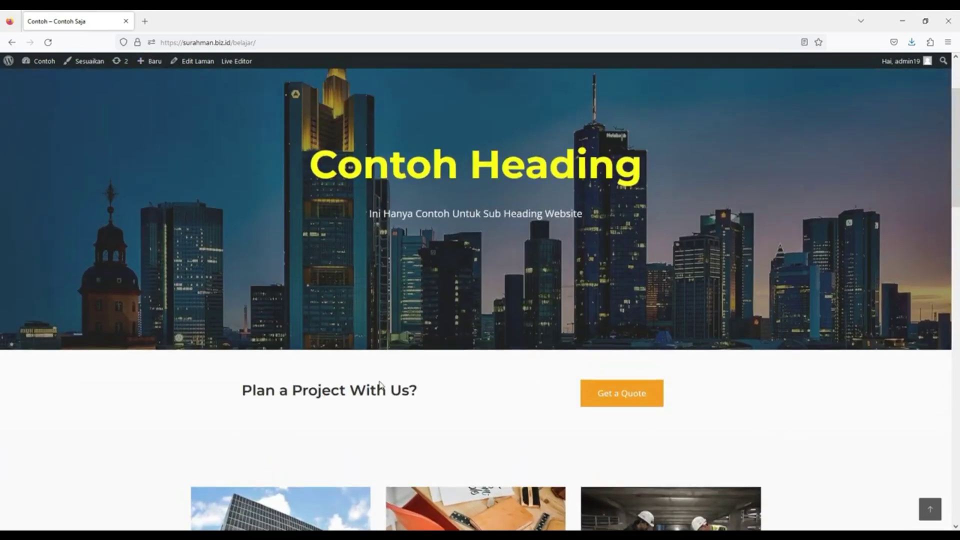
Reopen the Home page in the Live Editor and review the settings of the "Plan a Project With Us?" headline widget
left_click(238, 64)
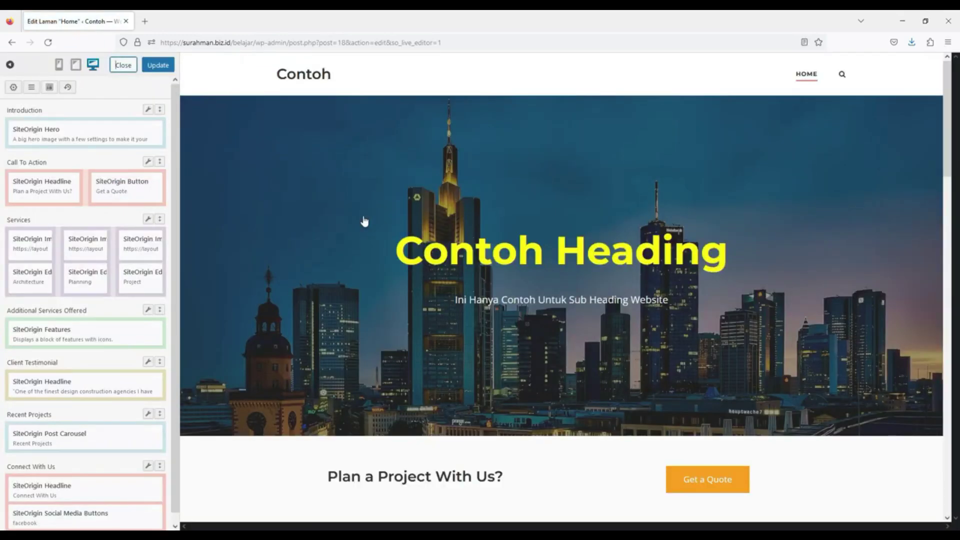
scroll(682, 269, "down", 2)
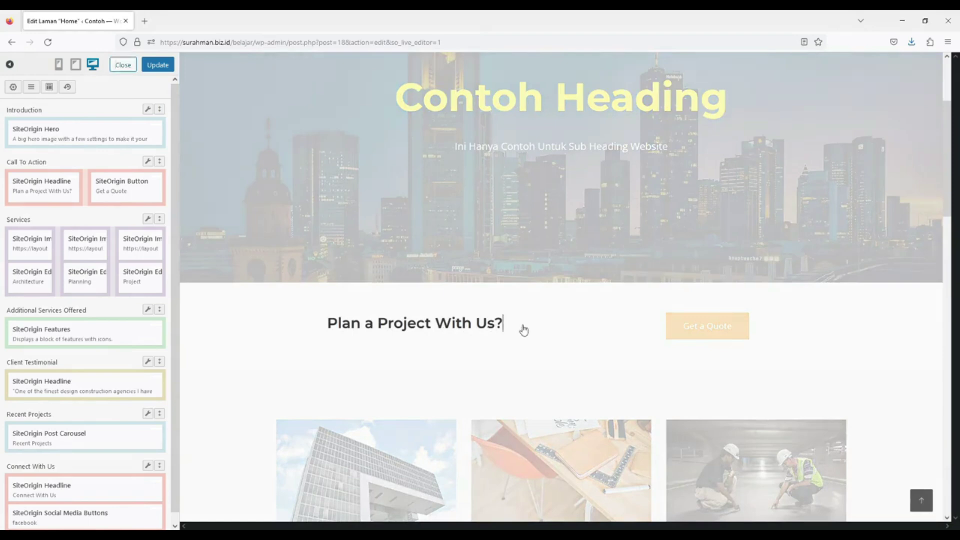
left_click(524, 330)
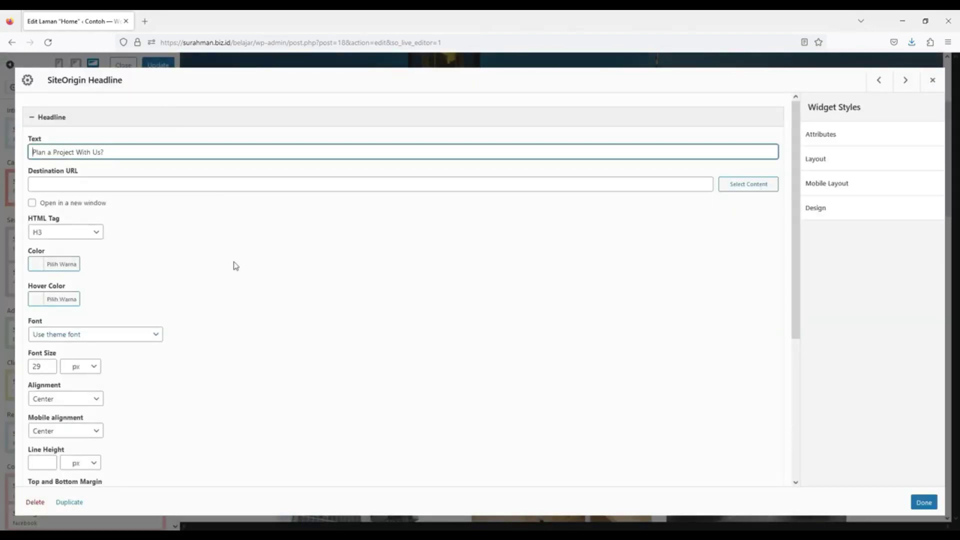
scroll(237, 270, "down", 2)
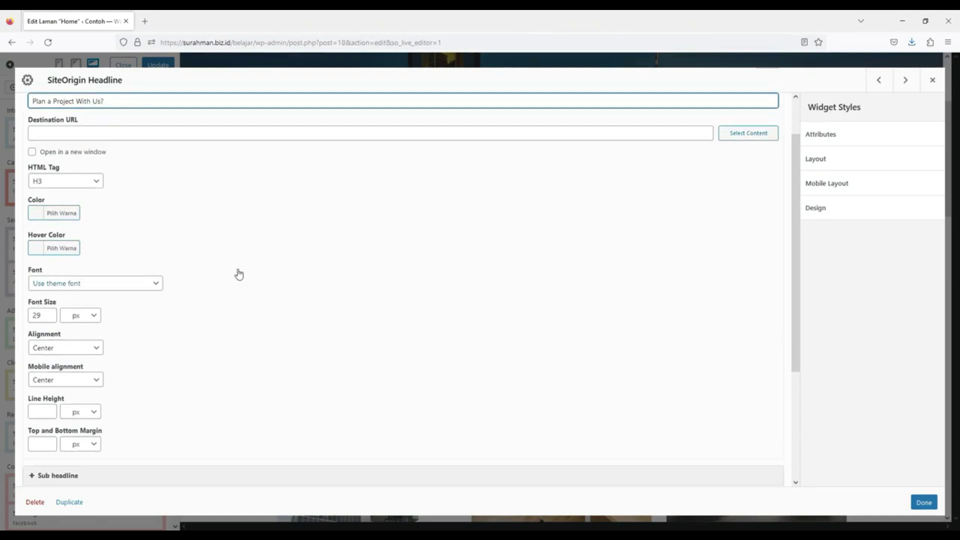
scroll(239, 275, "down", 2)
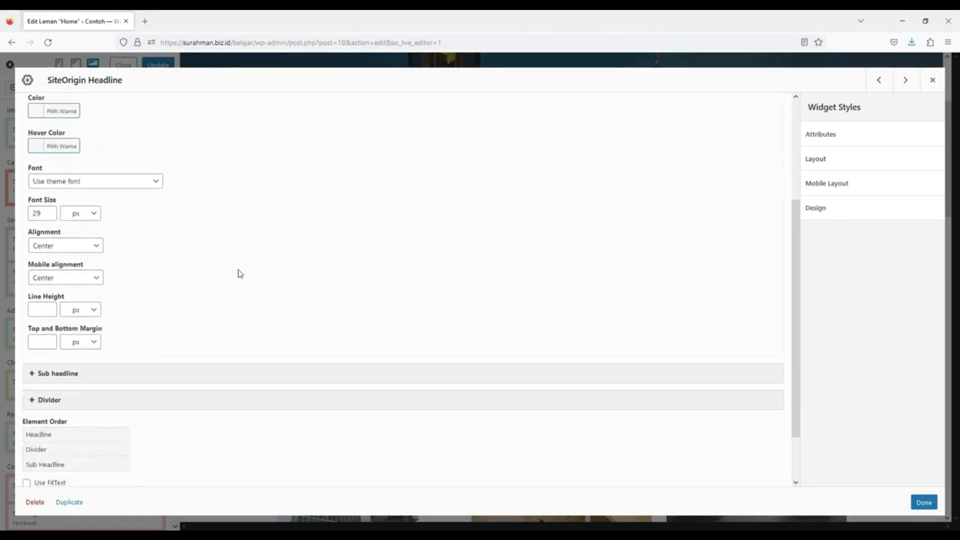
scroll(240, 275, "down", 1)
scroll(237, 280, "up", 4)
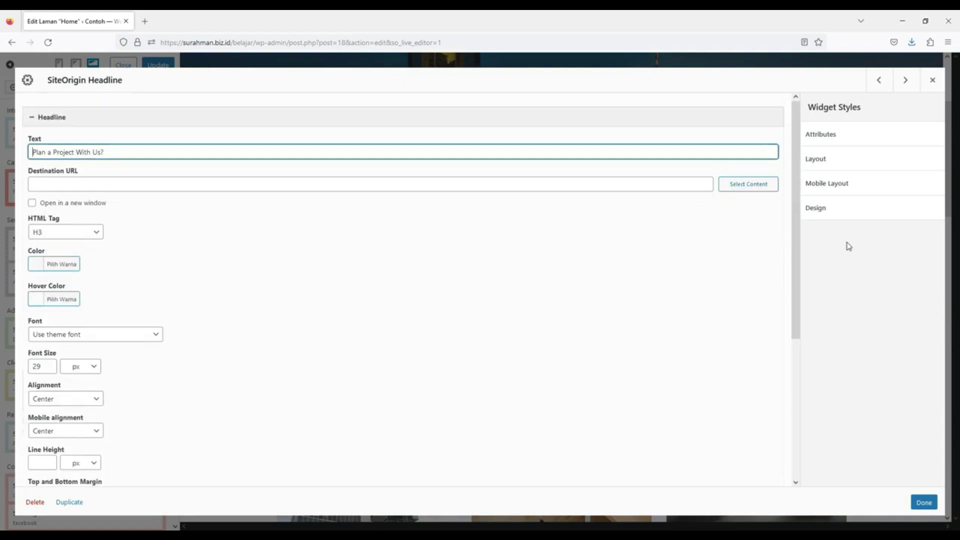
Give the "Plan a Project With Us?" headline widget a semi-transparent black background, rgba(0,0,0,0.54)
left_click(816, 208)
left_click(841, 248)
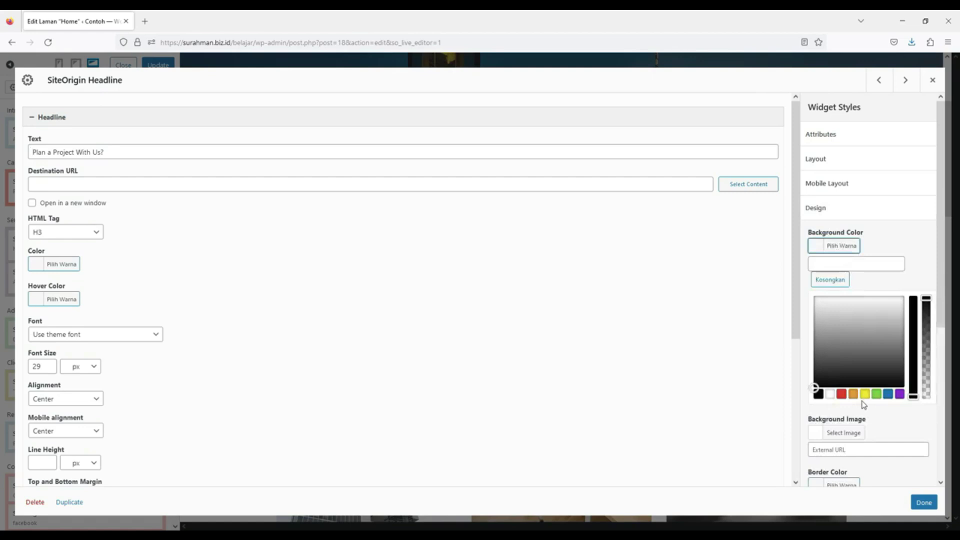
left_click(818, 394)
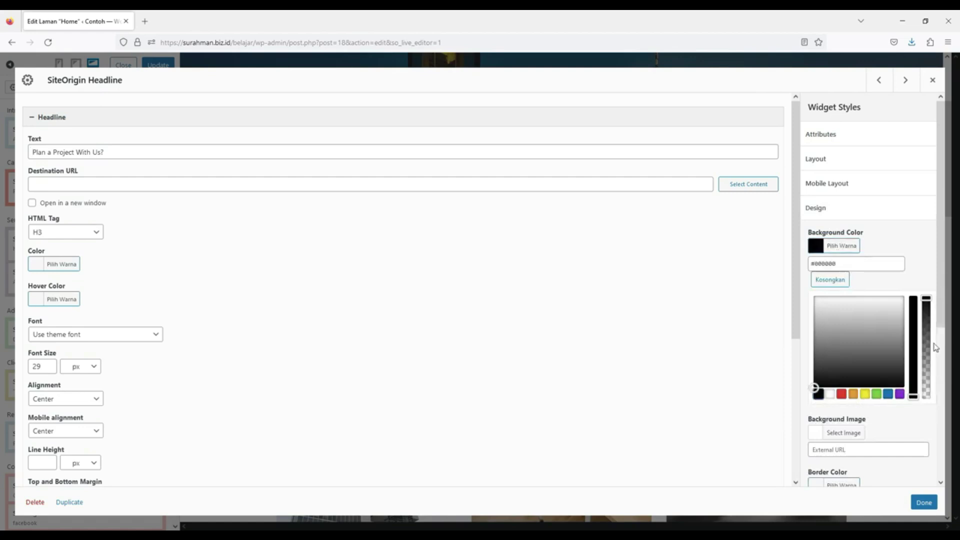
left_click_drag(926, 308, 928, 353)
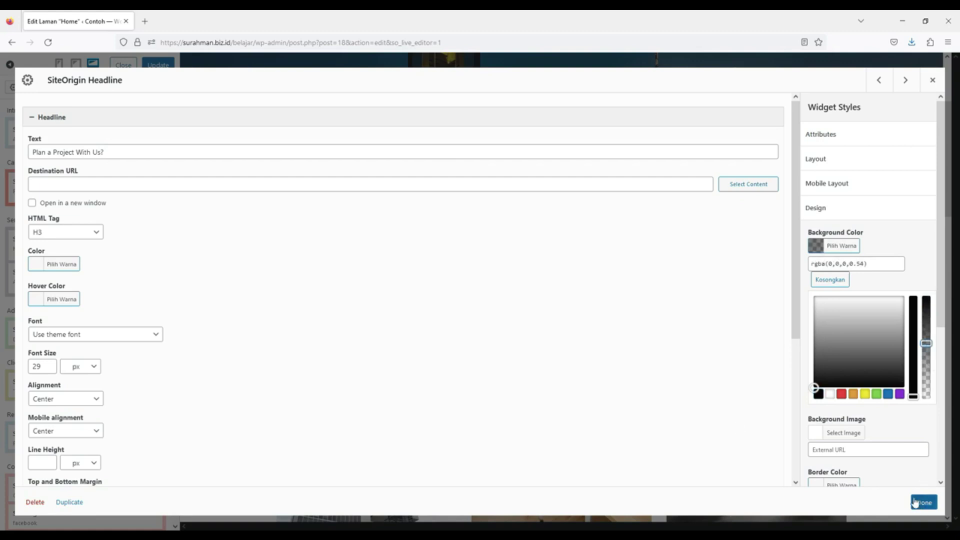
Look through the widget's headline and sub headline text, color and font settings, and apply the widget changes
left_click(127, 152)
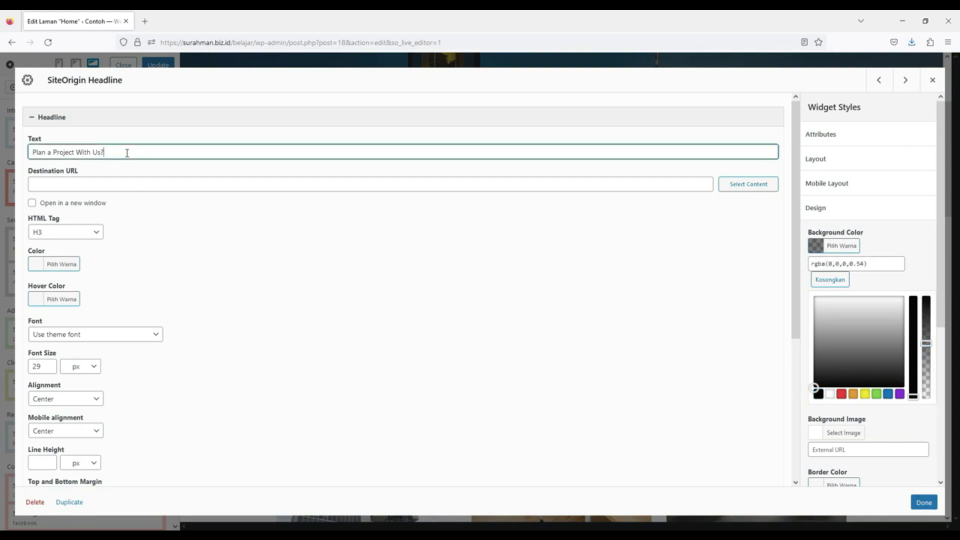
left_click_drag(127, 153, 22, 152)
left_click(290, 303)
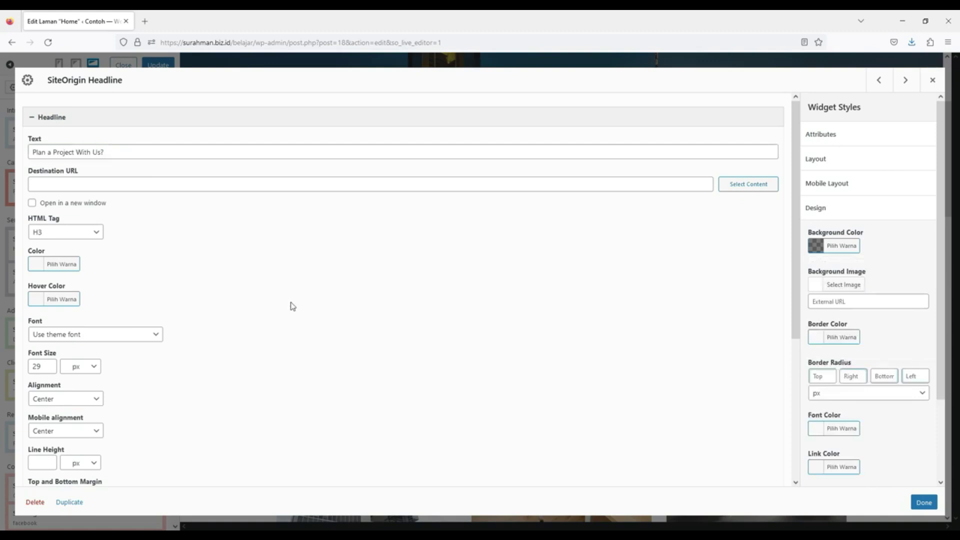
scroll(291, 304, "down", 4)
left_click(264, 316)
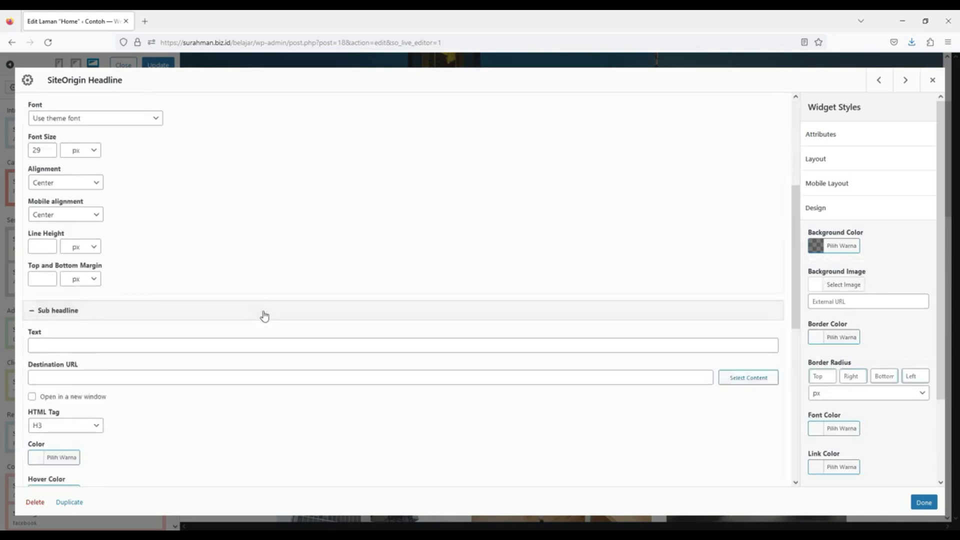
scroll(253, 348, "down", 3)
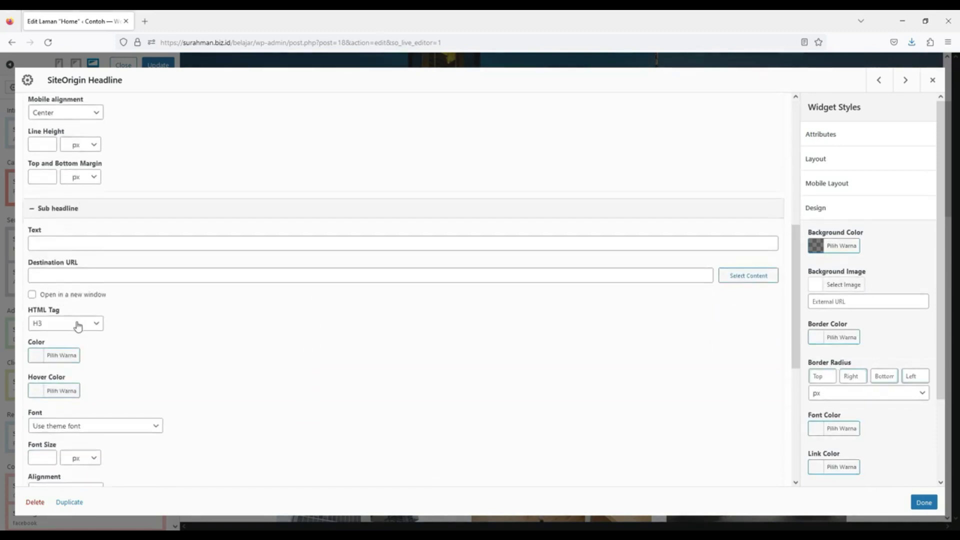
scroll(77, 326, "up", 7)
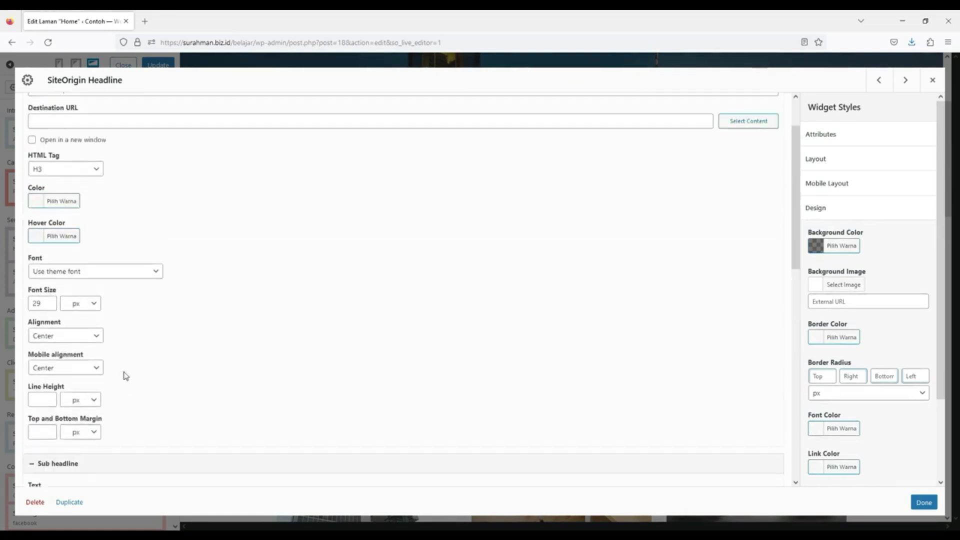
scroll(125, 375, "up", 2)
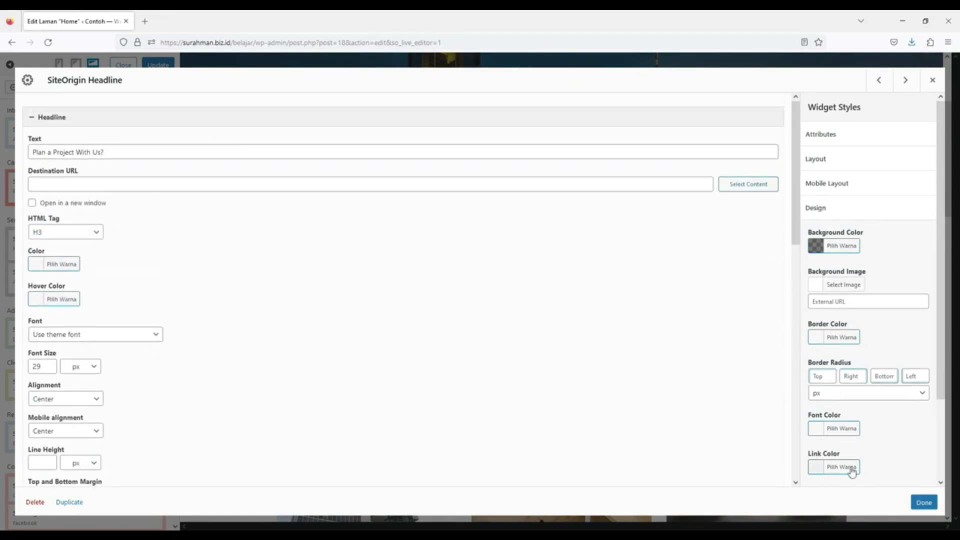
left_click(924, 503)
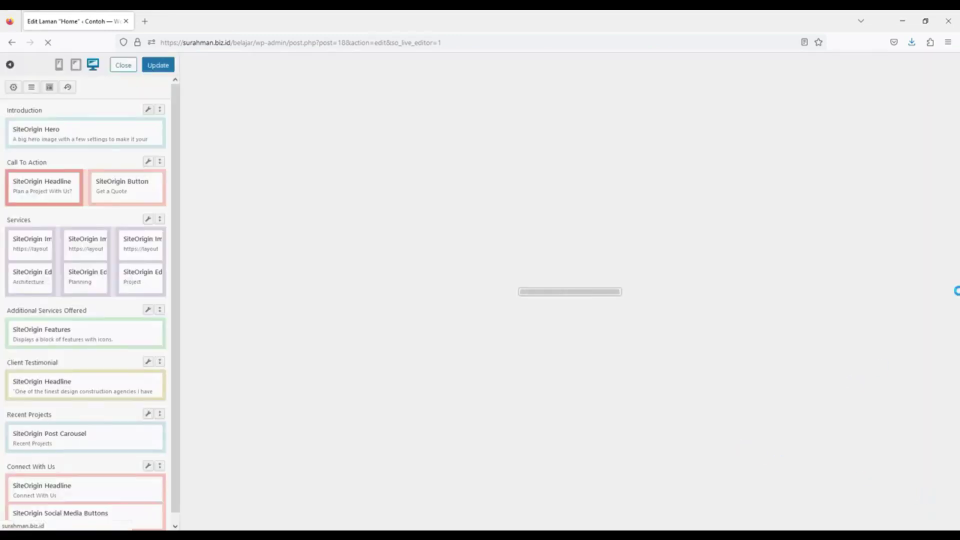
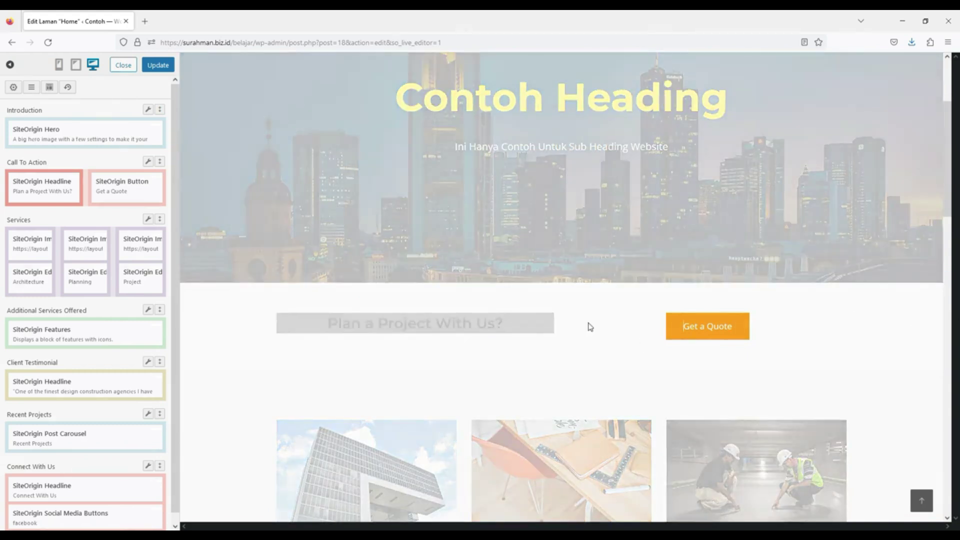
Review the design and layout settings of the "Get a Quote" button widget and close it without changes
left_click(580, 326)
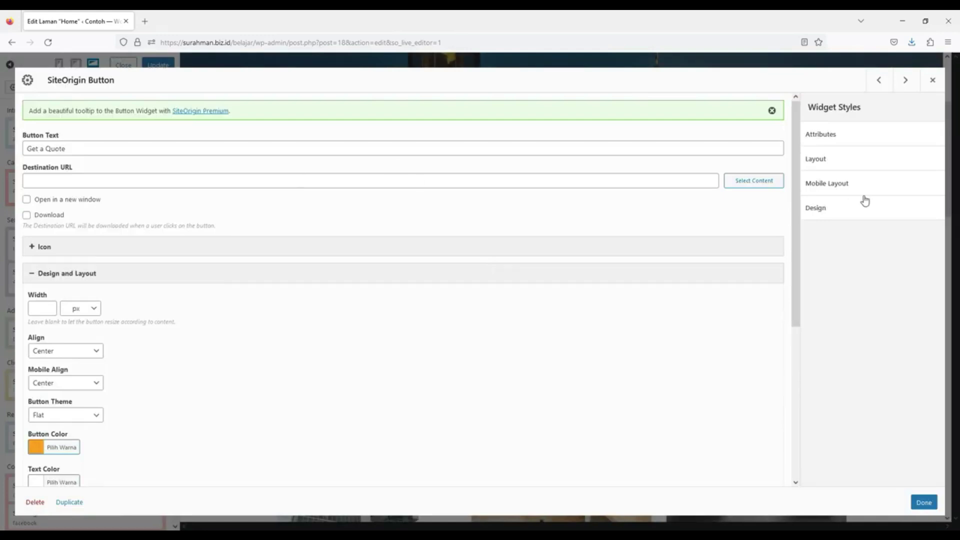
left_click(830, 209)
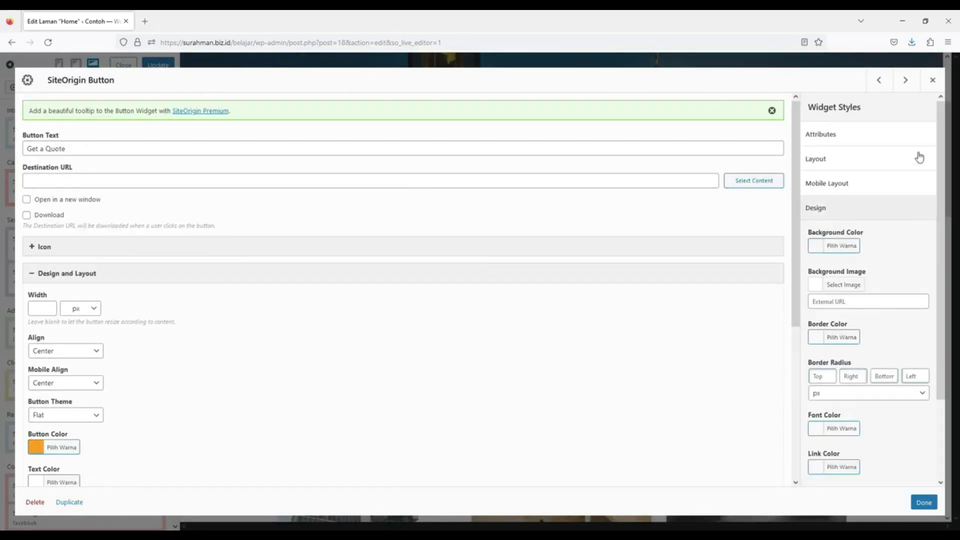
scroll(281, 185, "down", 3)
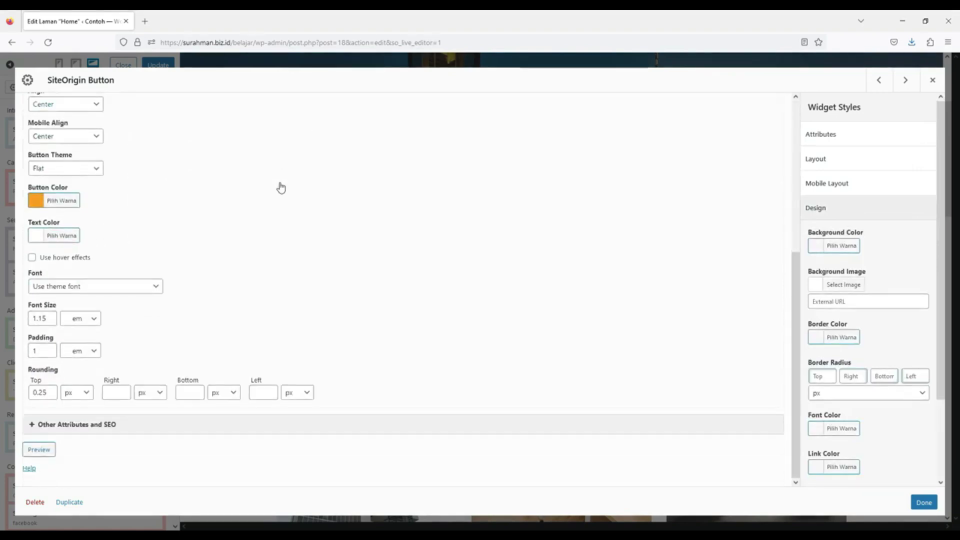
scroll(281, 187, "up", 5)
scroll(281, 186, "up", 2)
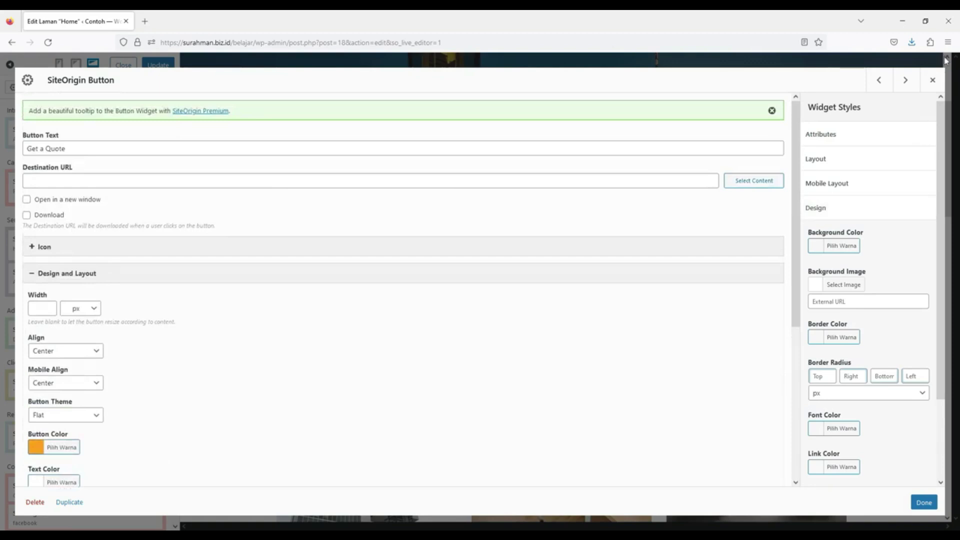
left_click(932, 80)
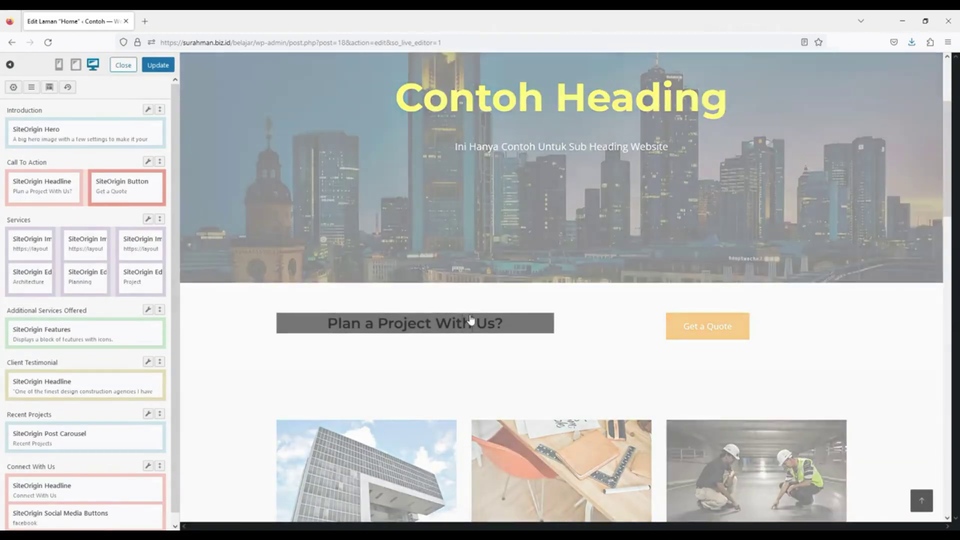
Clear the background color of the "Plan a Project With Us?" headline widget and apply the change
double_click(469, 319)
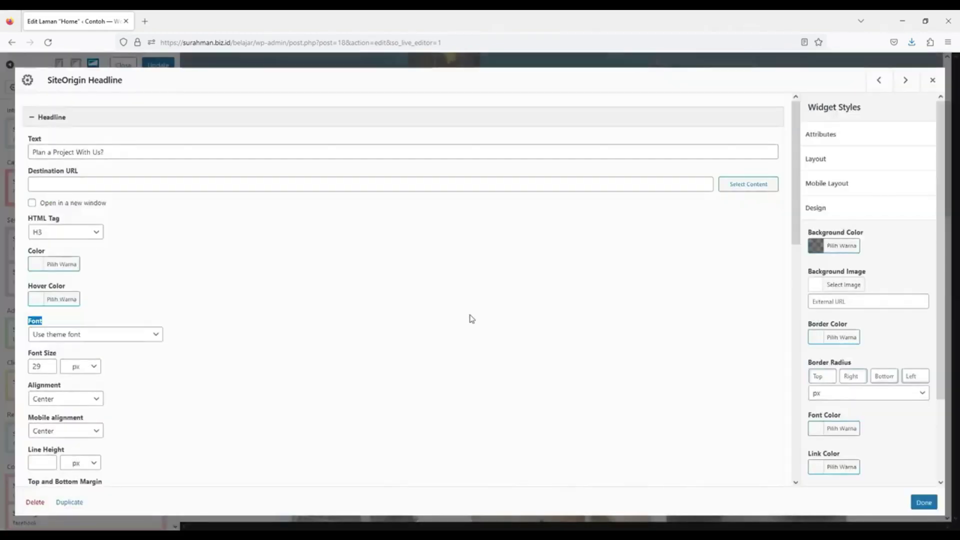
left_click(855, 246)
left_click(831, 279)
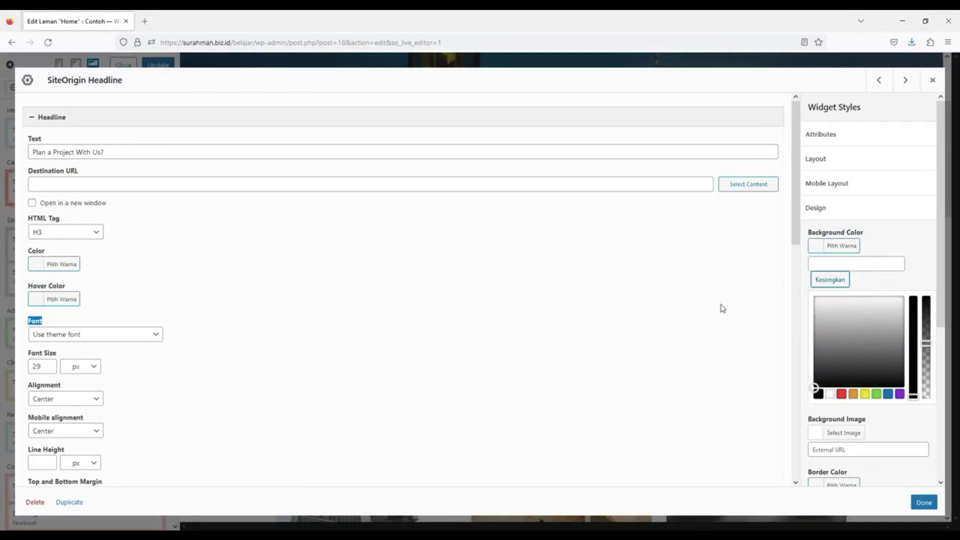
left_click(685, 303)
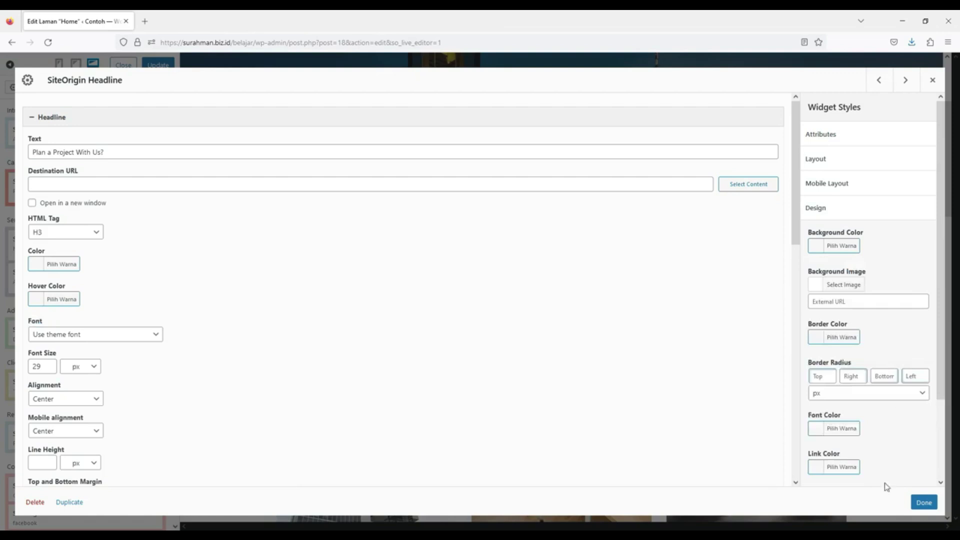
left_click(923, 501)
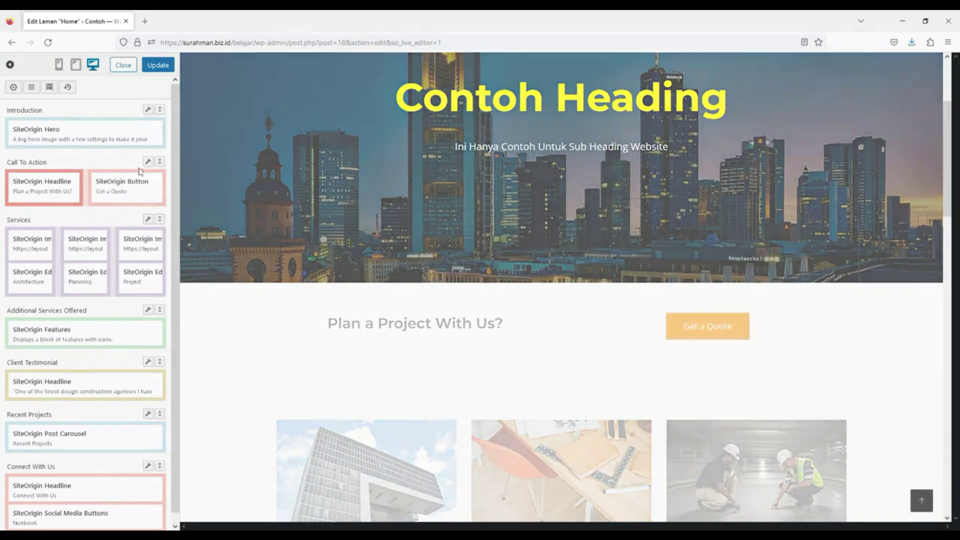
Set the Call To Action row's background color to a semi-transparent dark grey, rgba(30,30,30,0.46), and apply it
mouse_move(148, 161)
left_click(134, 181)
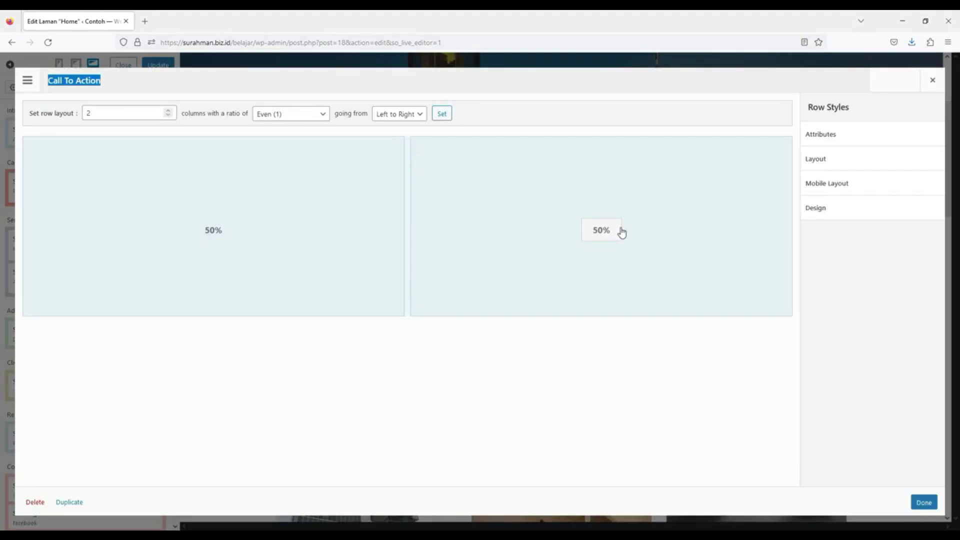
left_click(825, 208)
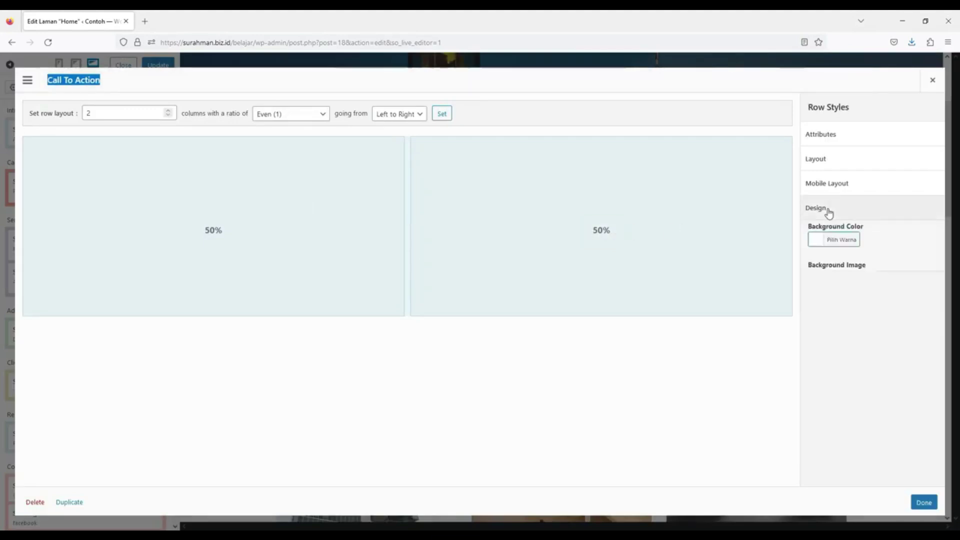
left_click(837, 250)
left_click(840, 381)
left_click_drag(926, 299, 928, 352)
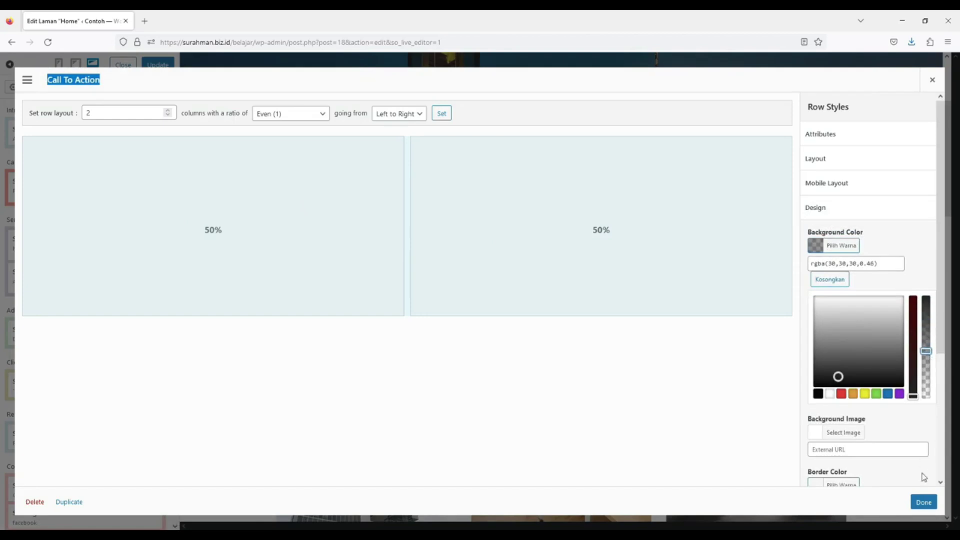
left_click(924, 502)
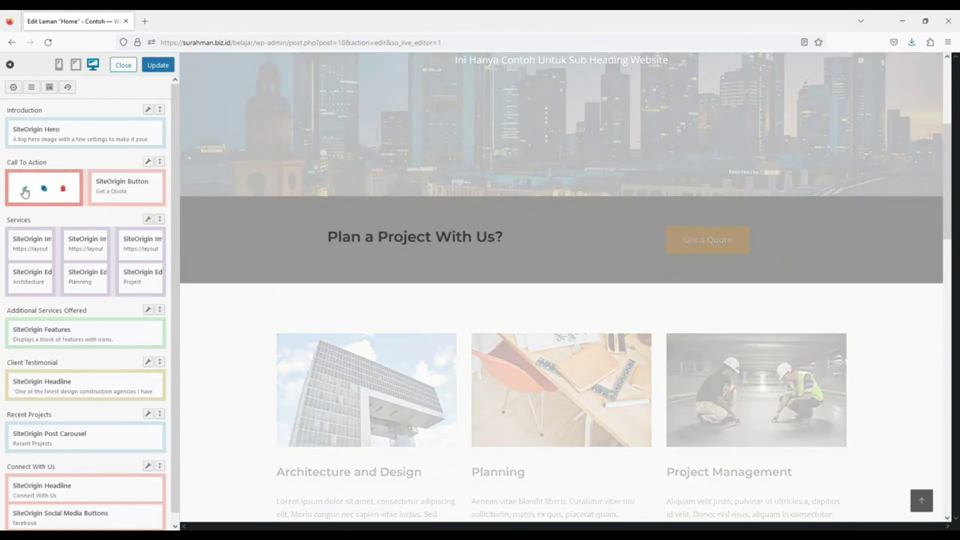
Replace the Call To Action headline text with "Contoh Tulisan Text" and apply the change
left_click(25, 191)
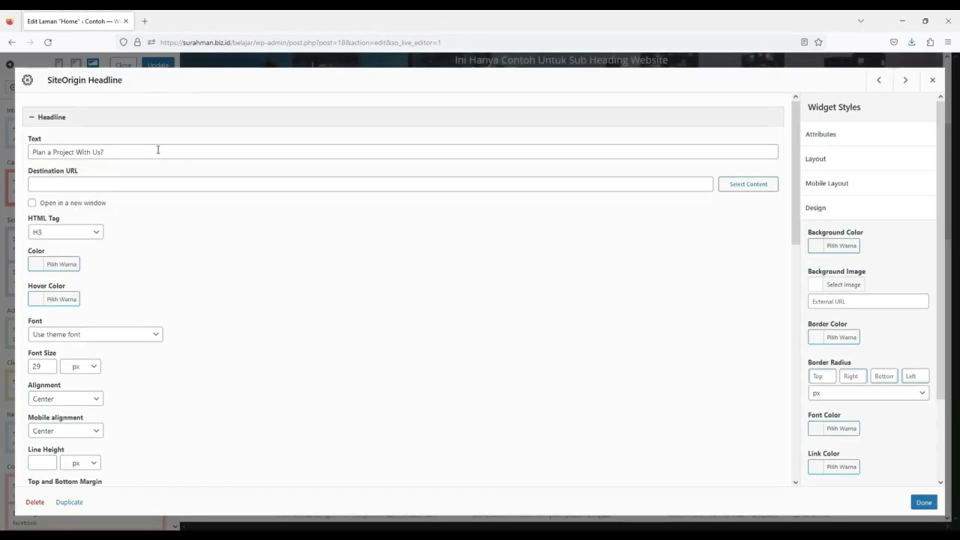
triple_click(103, 153)
left_click(102, 152)
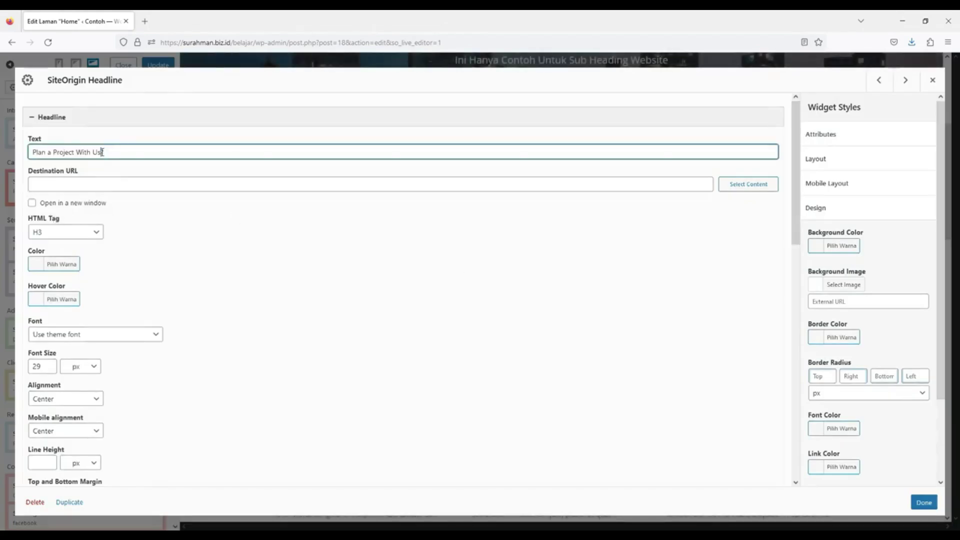
key("ctrl+a")
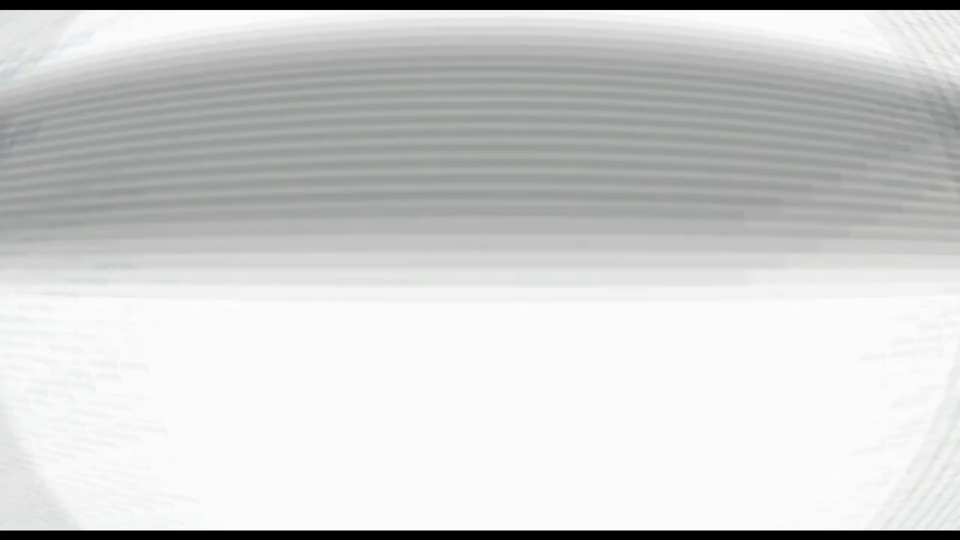
type("Contoh Tulisan Text")
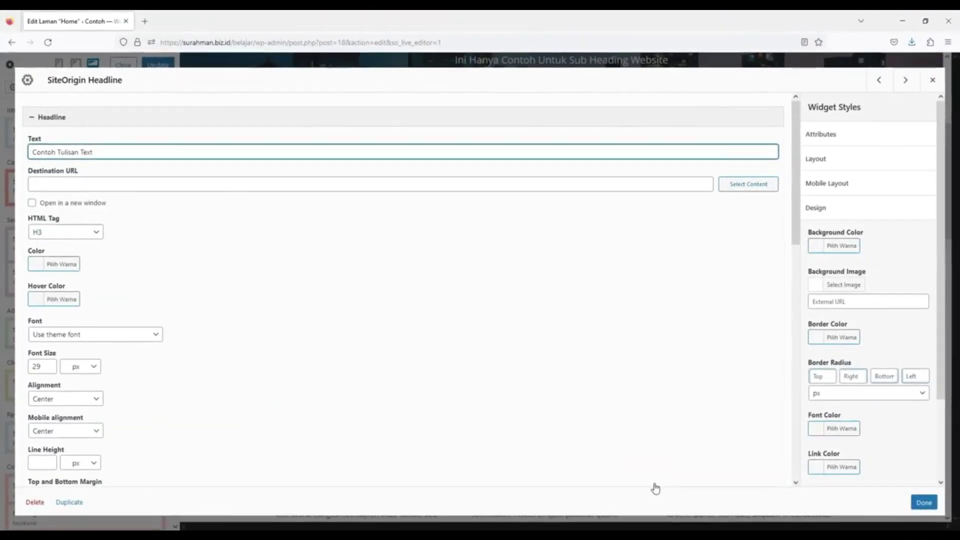
left_click(924, 502)
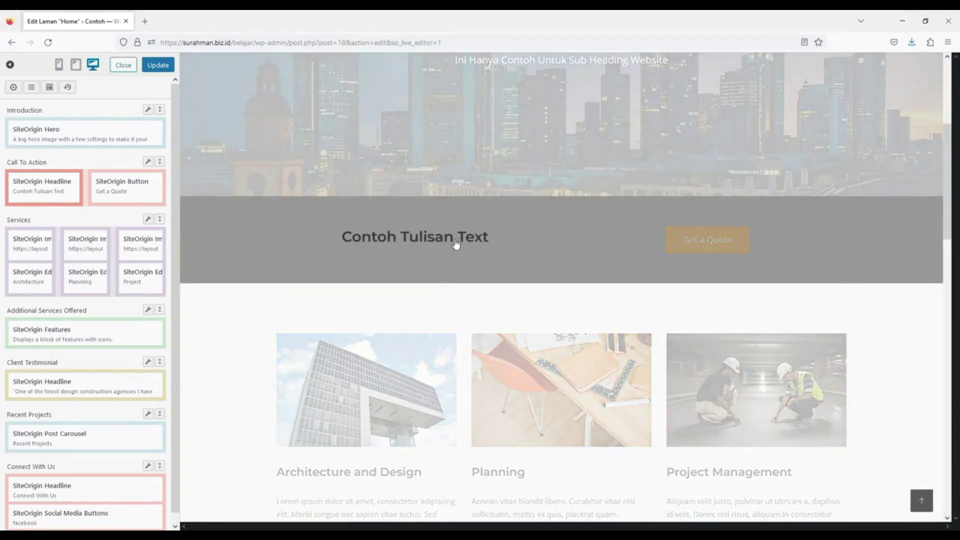
Set the "Contoh Tulisan Text" headline color to white (#ffffff) and apply the change
left_click(456, 243)
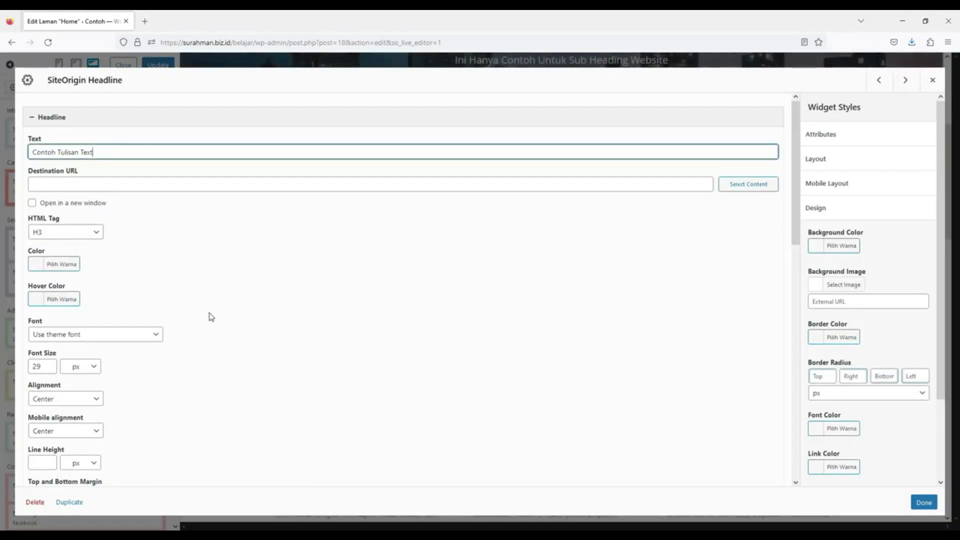
left_click(70, 265)
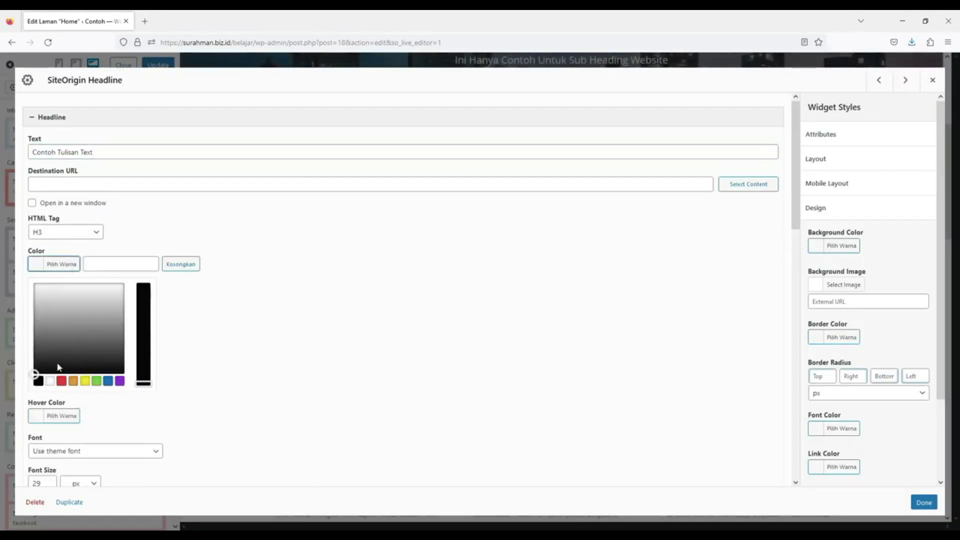
left_click(50, 381)
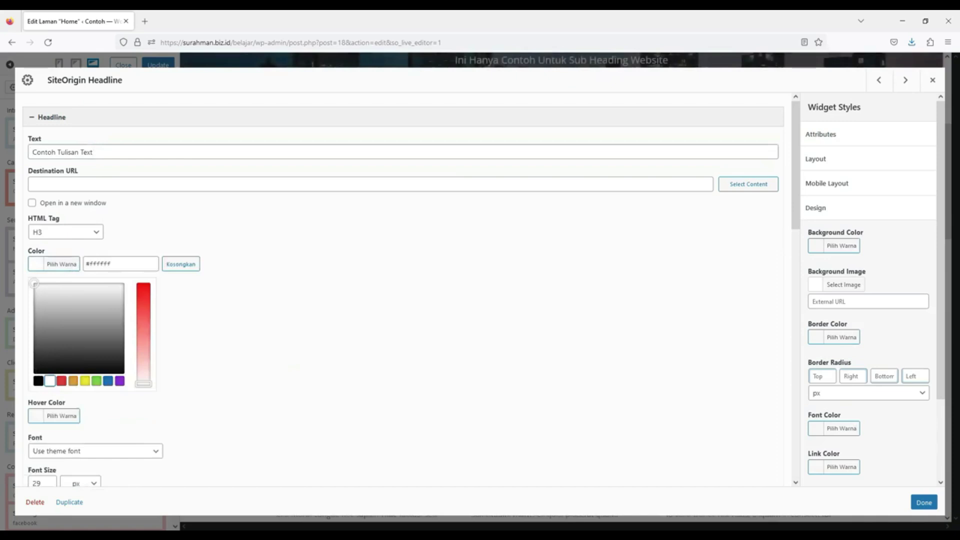
left_click(923, 502)
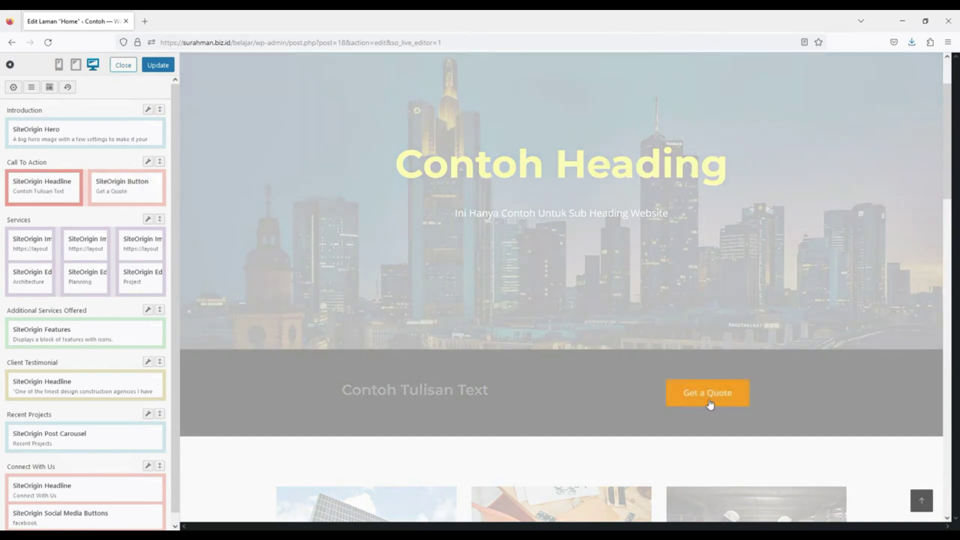
Set the "Get a Quote" button's color to the preset red and apply the change
left_click(707, 399)
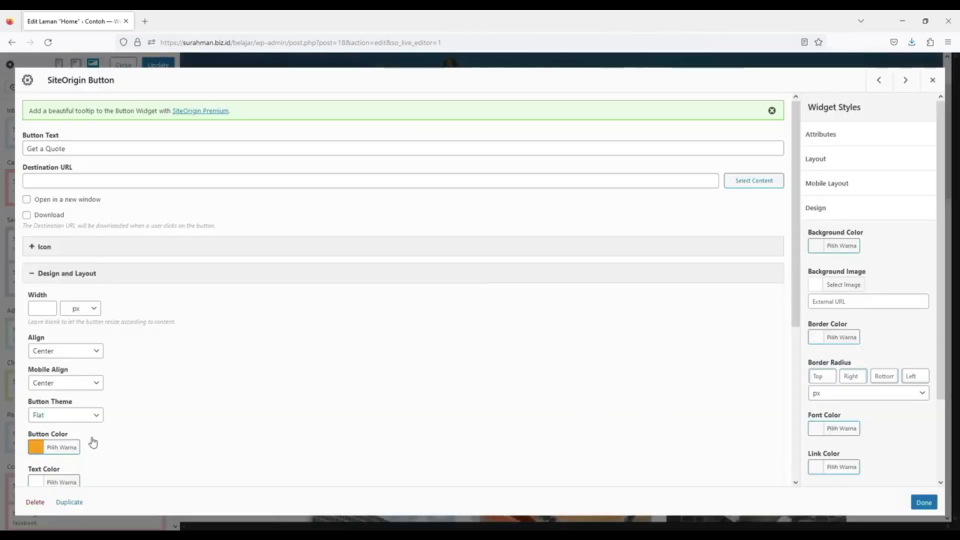
left_click(62, 450)
scroll(95, 428, "down", 3)
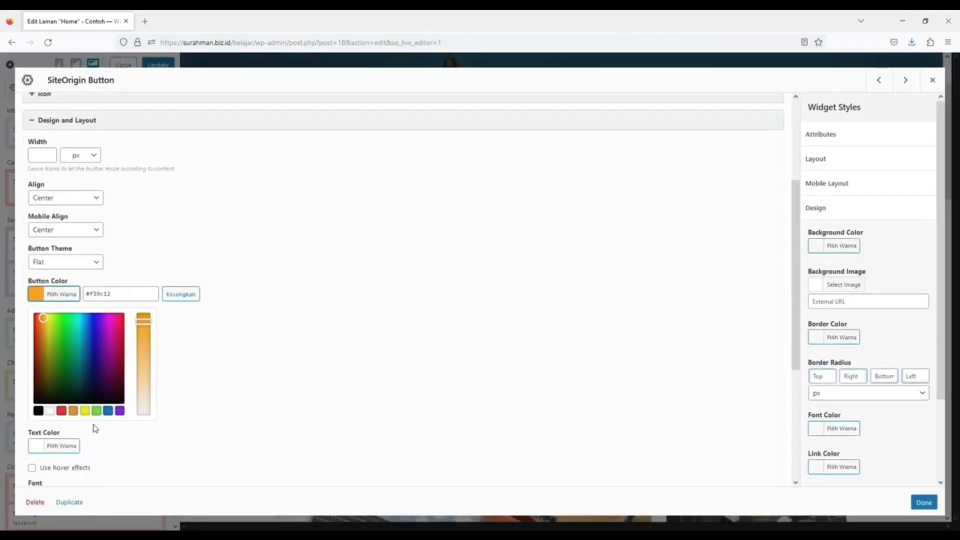
left_click(62, 411)
left_click(475, 386)
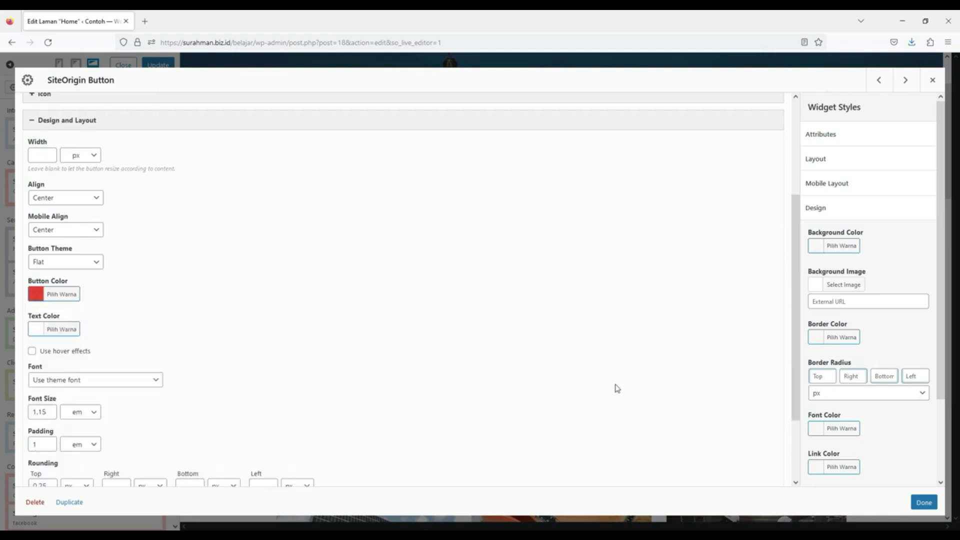
left_click(923, 502)
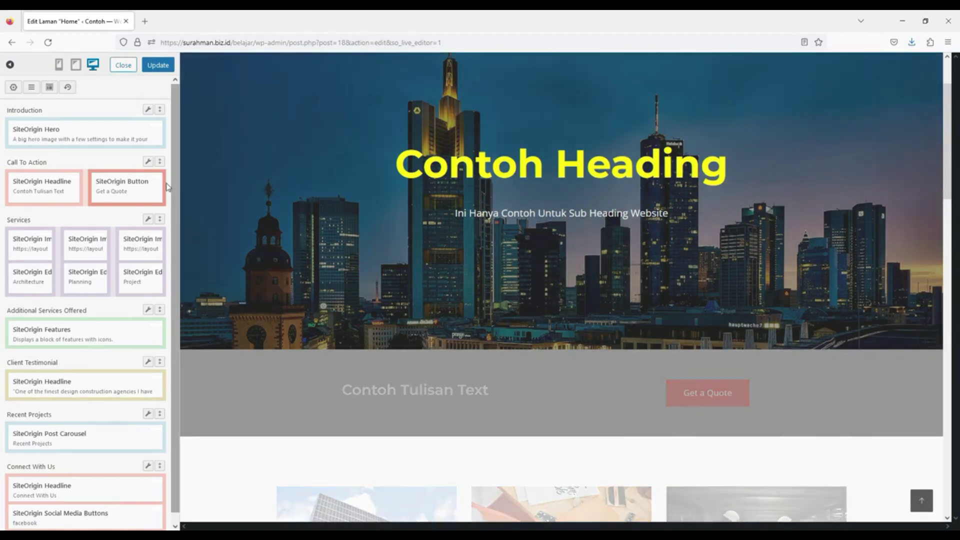
Clear the background color in the Call To Action row's design settings
mouse_move(149, 162)
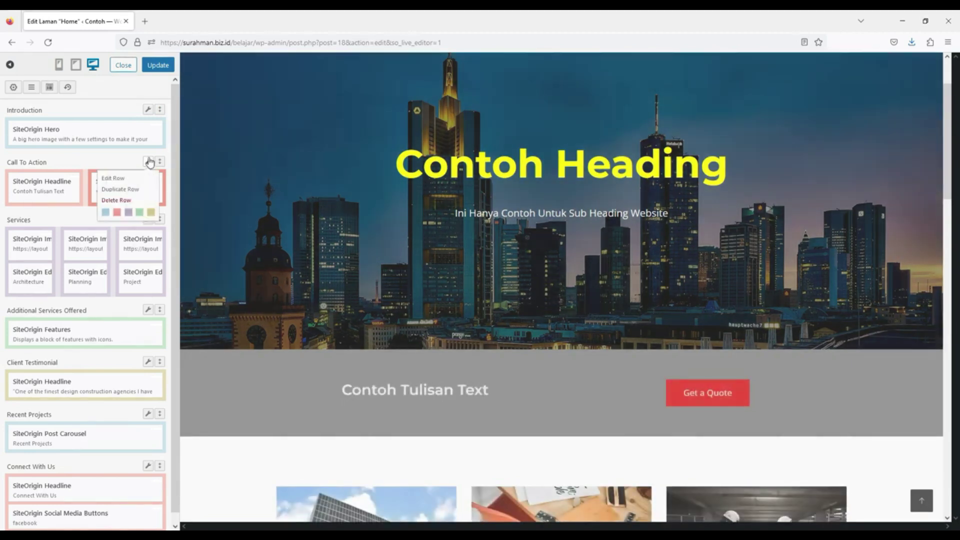
left_click(128, 181)
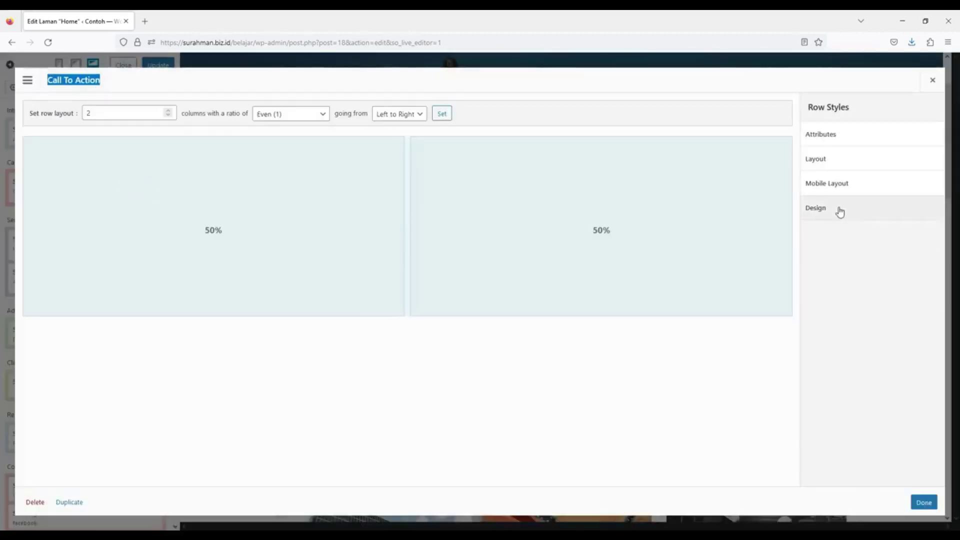
left_click(839, 211)
left_click(842, 245)
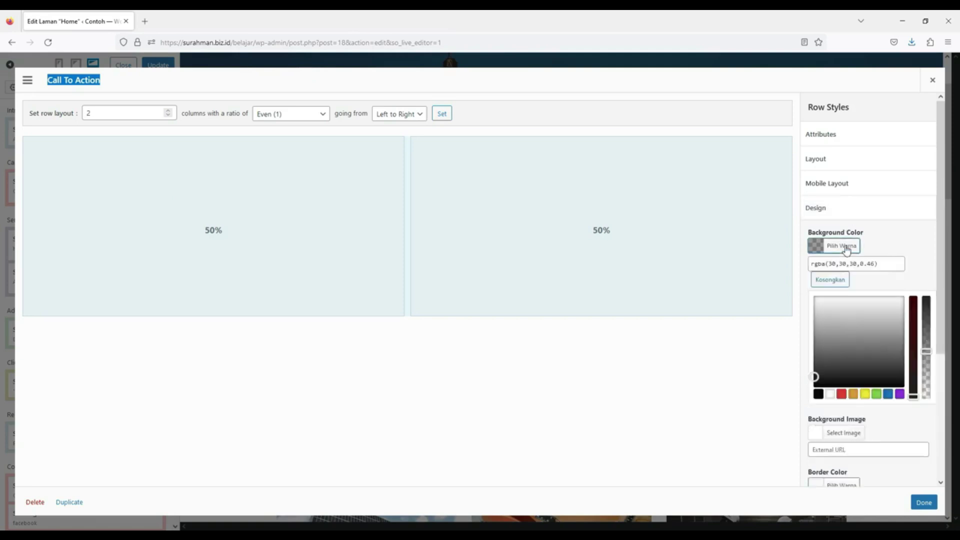
left_click(834, 279)
left_click(871, 263)
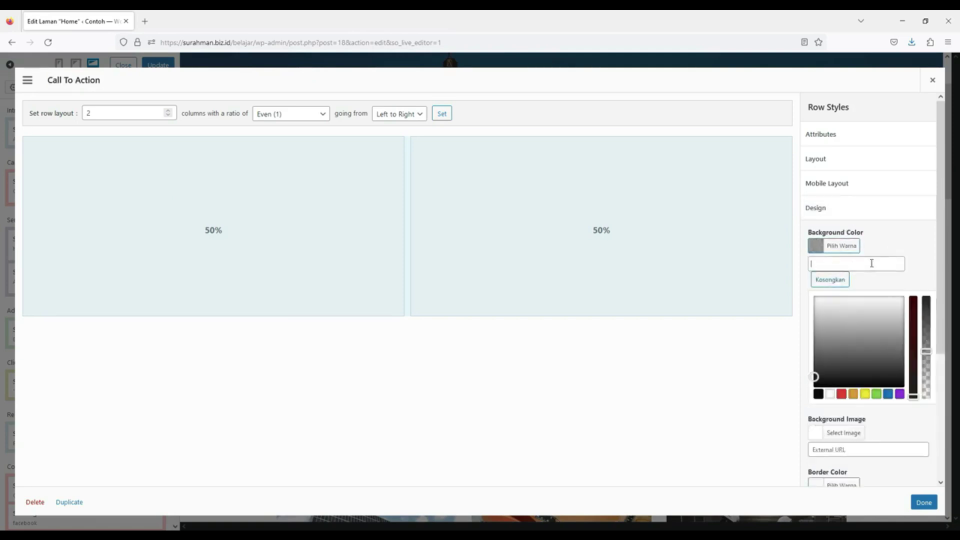
Set the Call To Action row's background image to frankfurt-ge4ed15d11_1920.jpg from the media library and apply it
scroll(889, 300, "down", 3)
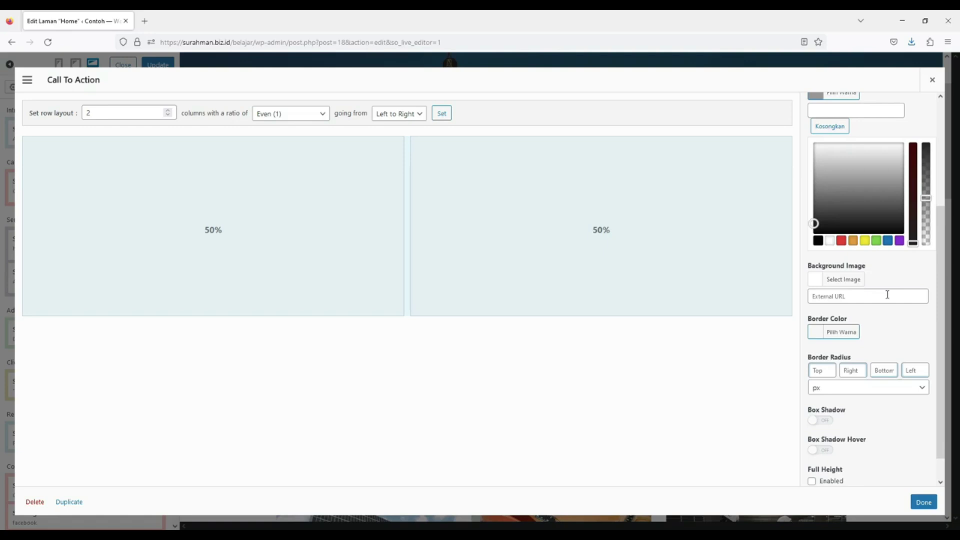
left_click(849, 281)
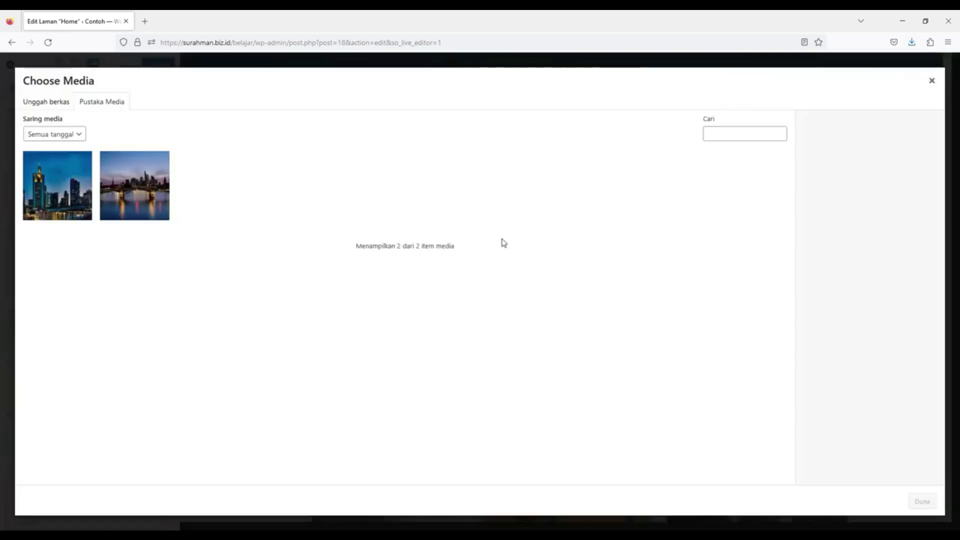
left_click(147, 196)
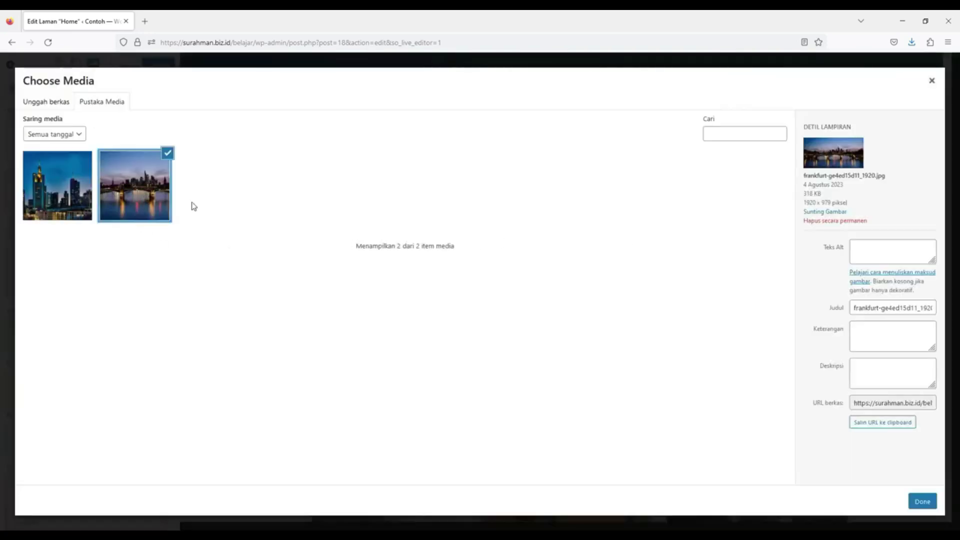
left_click(921, 501)
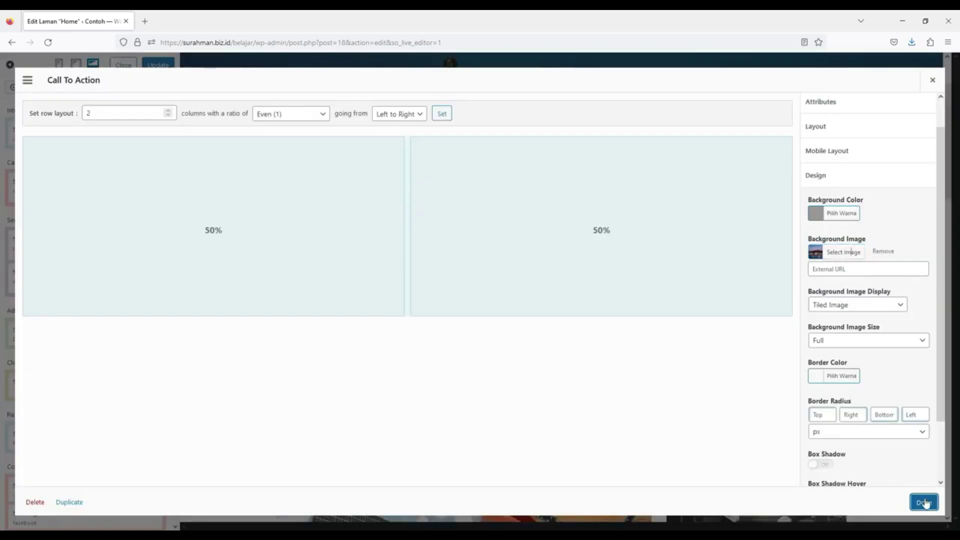
left_click(924, 502)
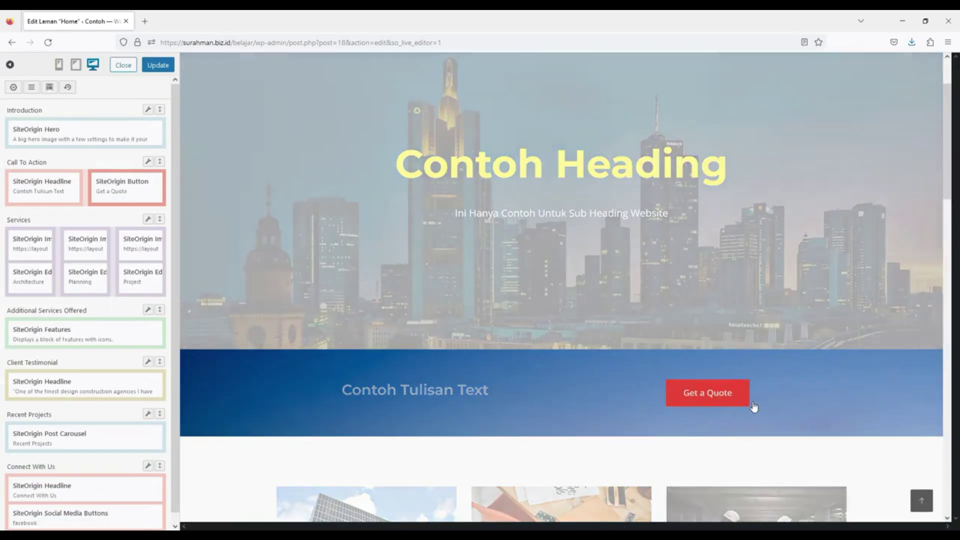
Update the Home page and open its published version to check the Call To Action row
scroll(780, 393, "down", 10)
scroll(790, 387, "up", 10)
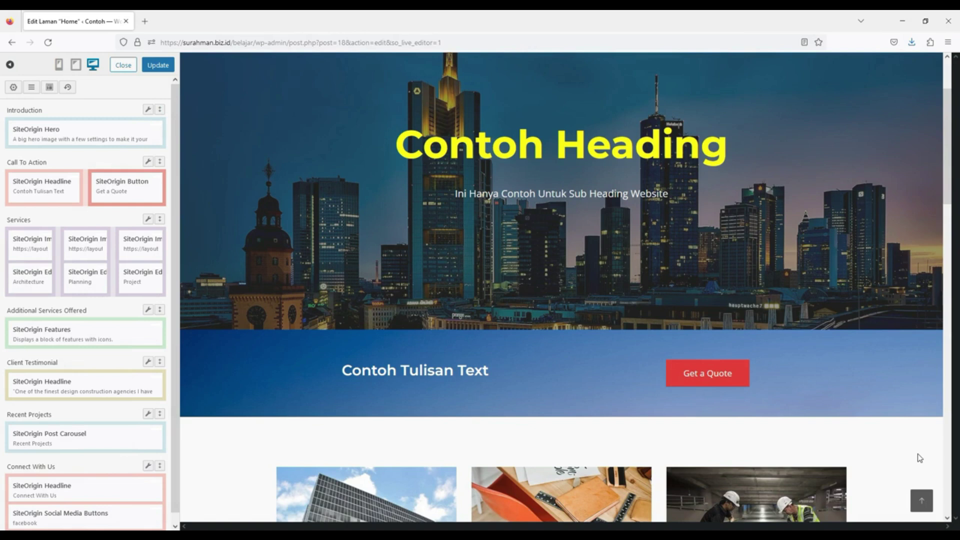
left_click(157, 67)
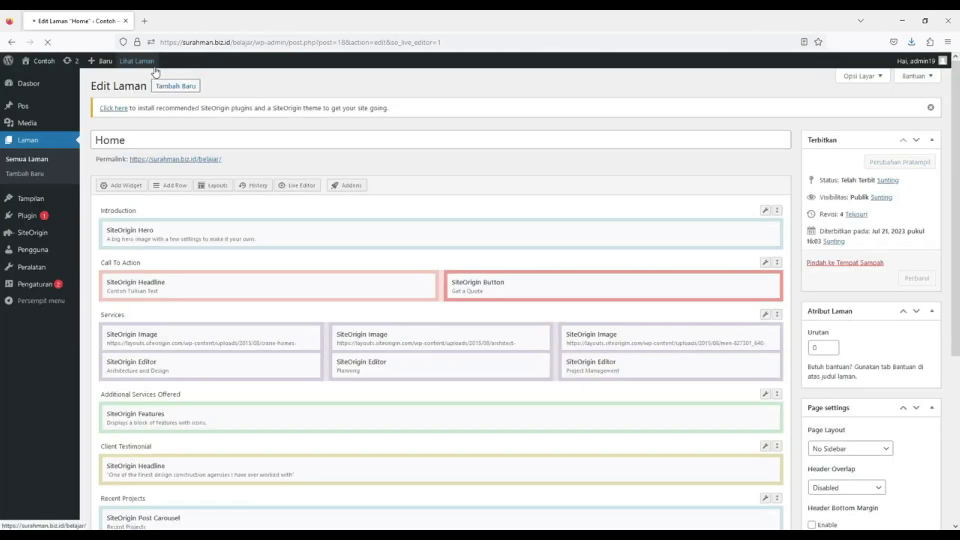
left_click(156, 68)
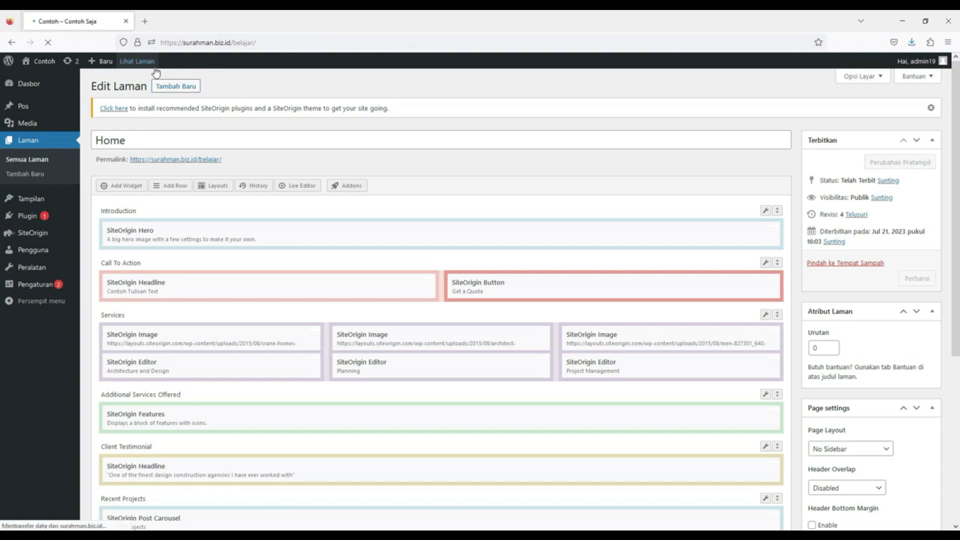
scroll(525, 293, "down", 9)
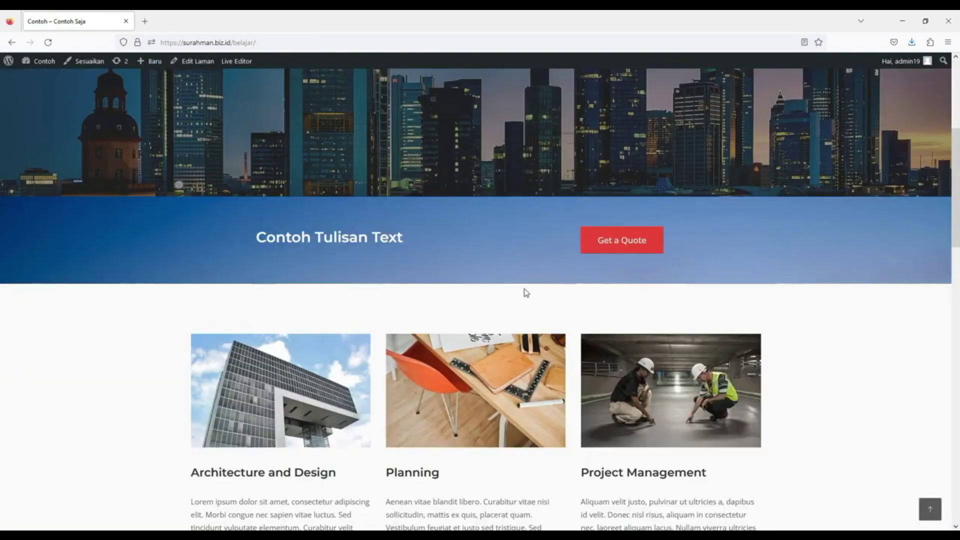
scroll(525, 292, "up", 4)
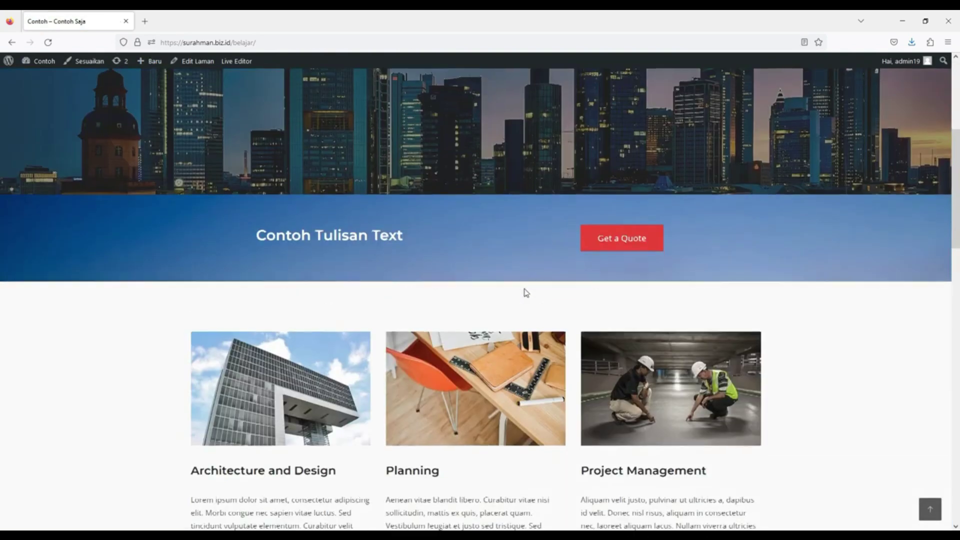
scroll(525, 290, "down", 5)
scroll(525, 289, "up", 5)
Reopen the Home page in the Live Editor and review the Services and Additional Services Offered sections
left_click(236, 61)
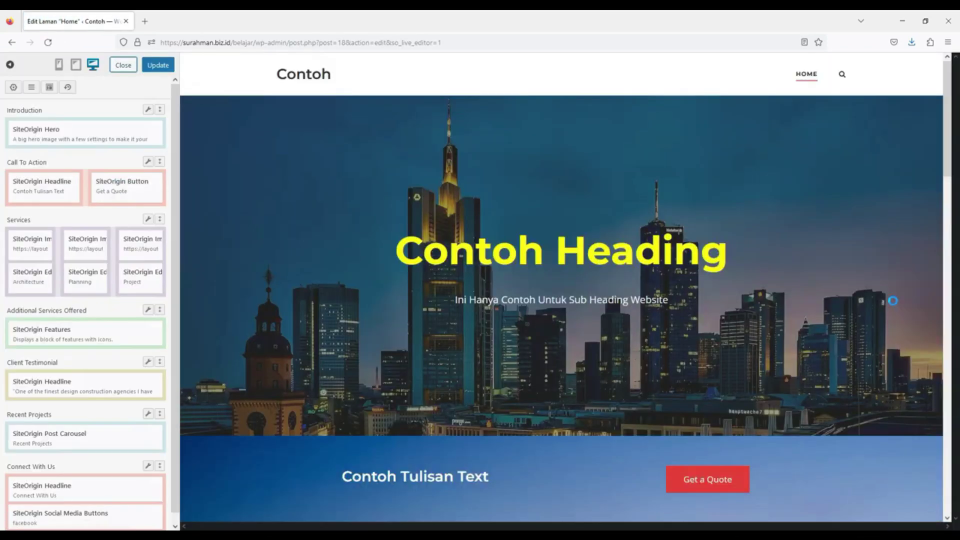
scroll(893, 300, "down", 9)
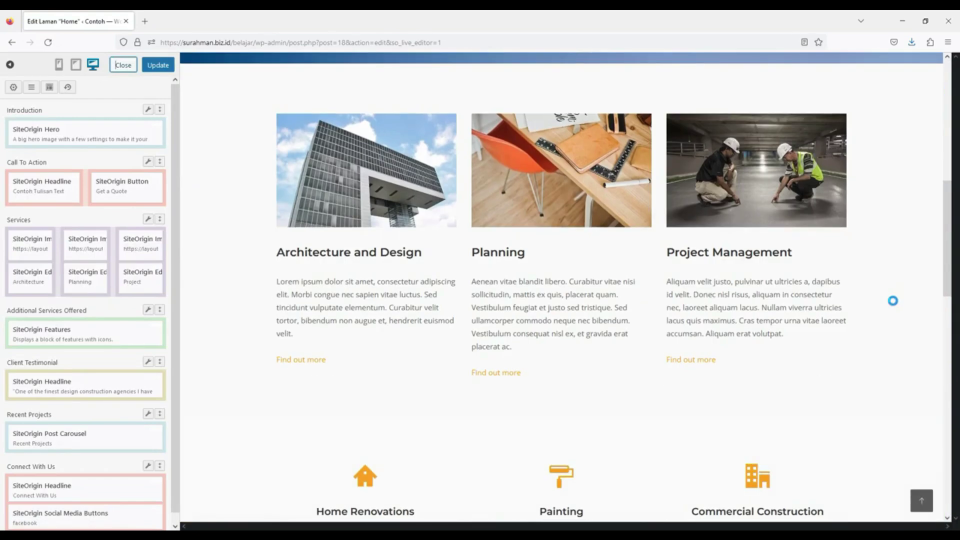
scroll(892, 300, "down", 4)
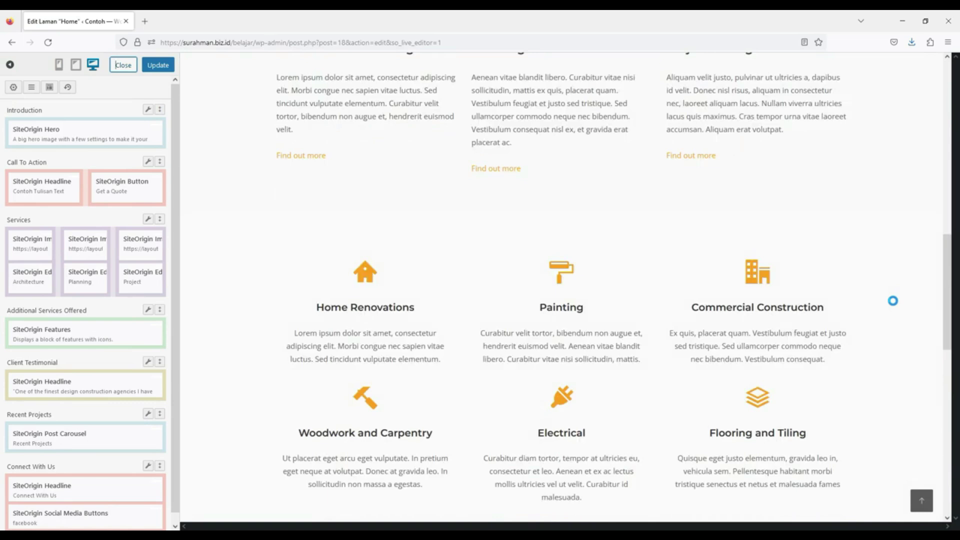
scroll(868, 308, "down", 3)
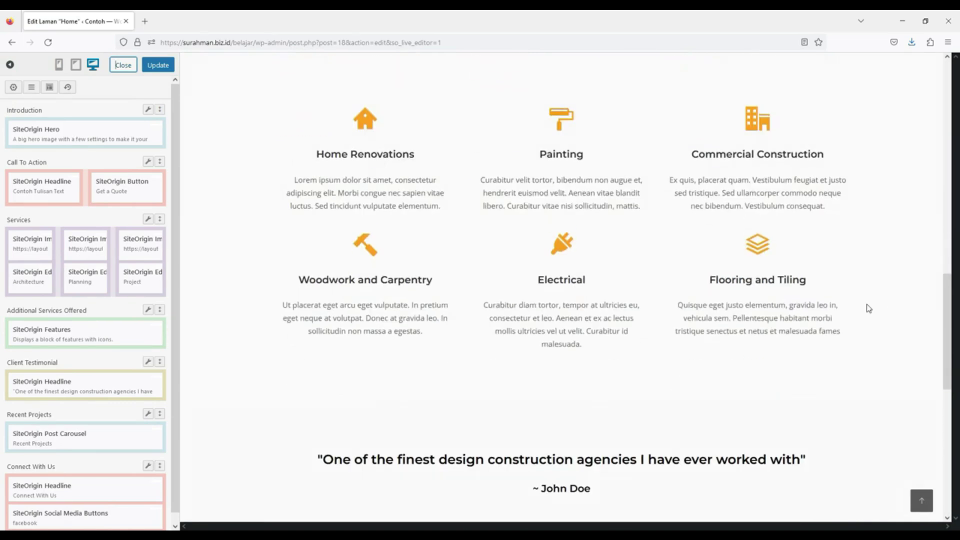
scroll(869, 308, "up", 3)
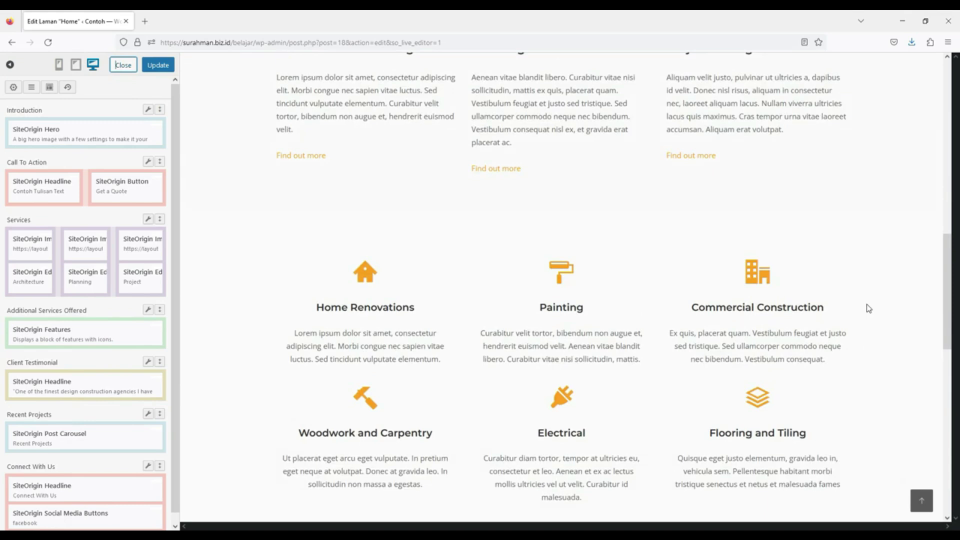
scroll(869, 308, "up", 6)
scroll(869, 308, "down", 2)
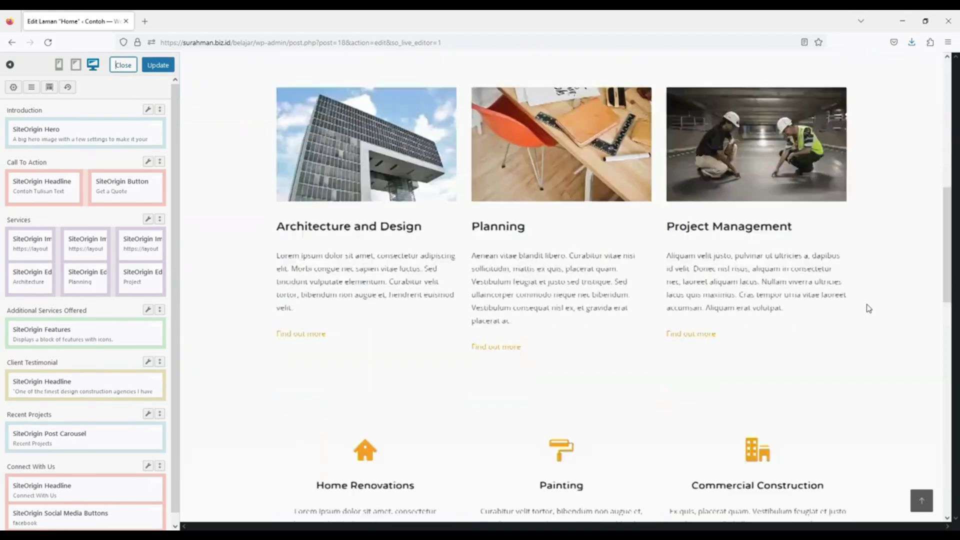
scroll(868, 308, "down", 2)
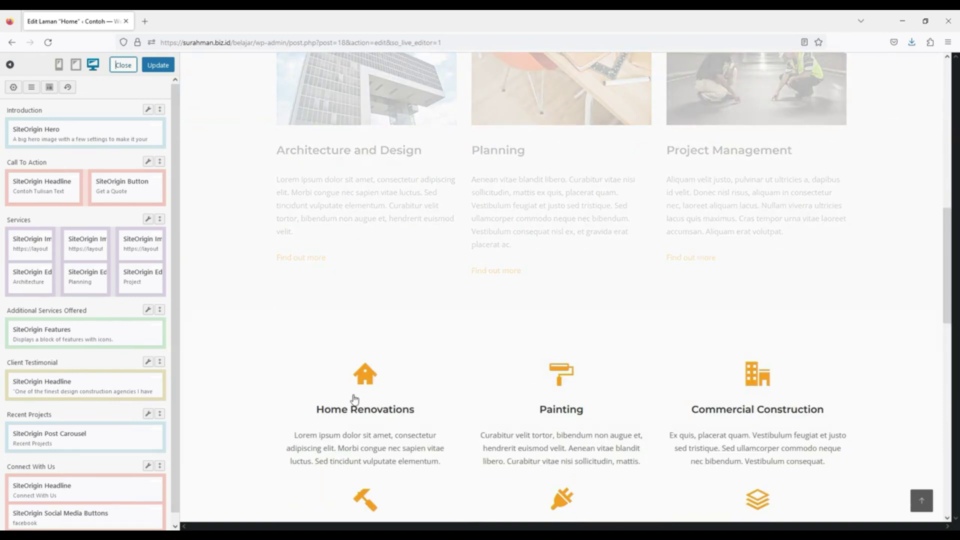
scroll(429, 376, "down", 2)
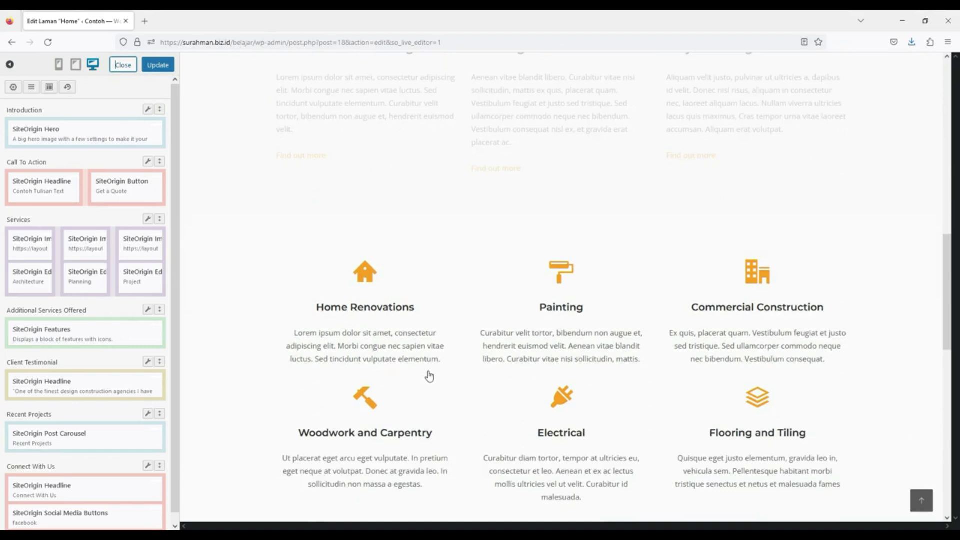
Examine the SiteOrigin Features widget's settings, including the Home Renovations feature, and close them without changes
left_click(369, 307)
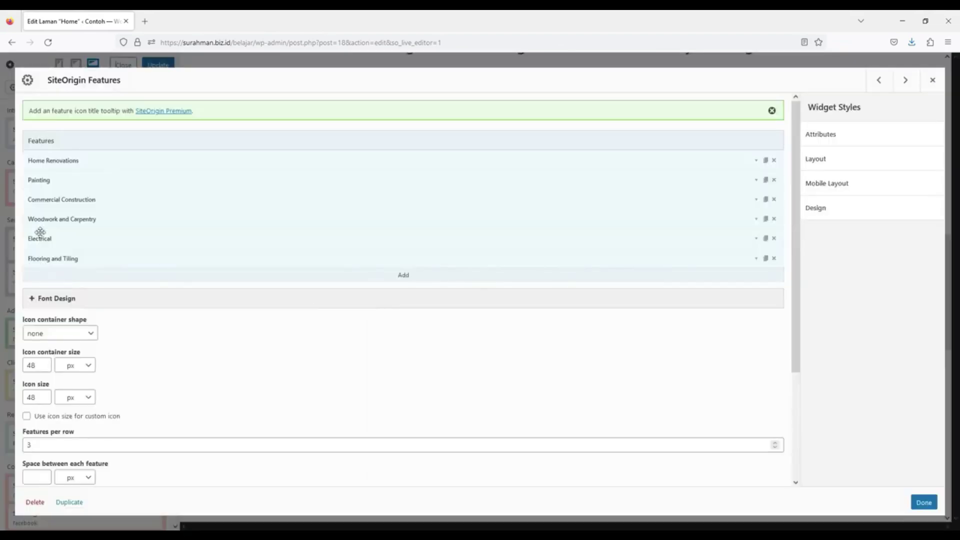
left_click(757, 162)
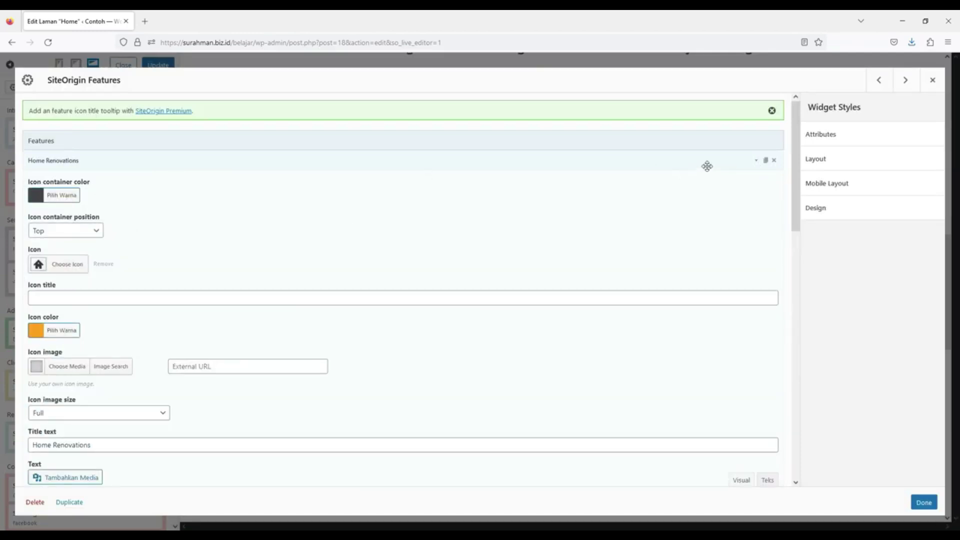
left_click(756, 161)
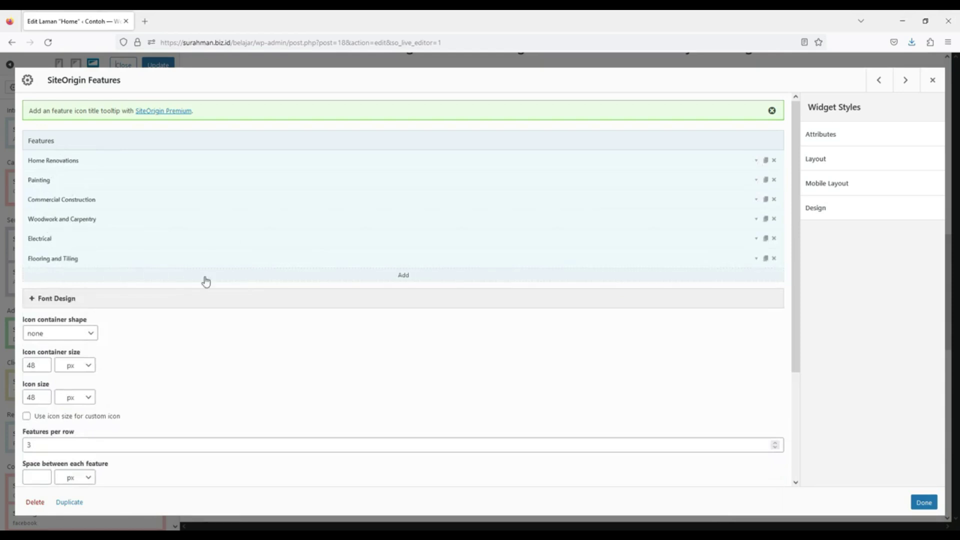
left_click(932, 80)
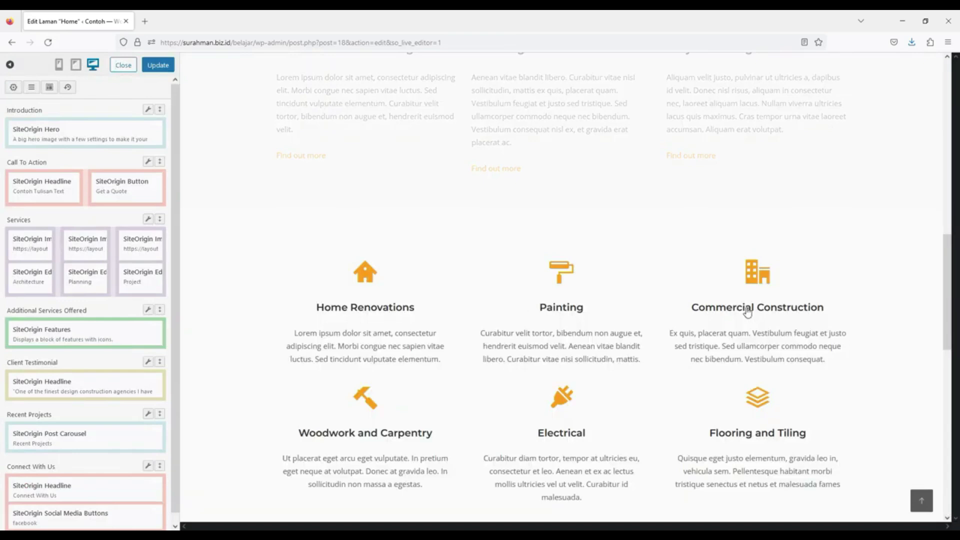
scroll(785, 428, "down", 3)
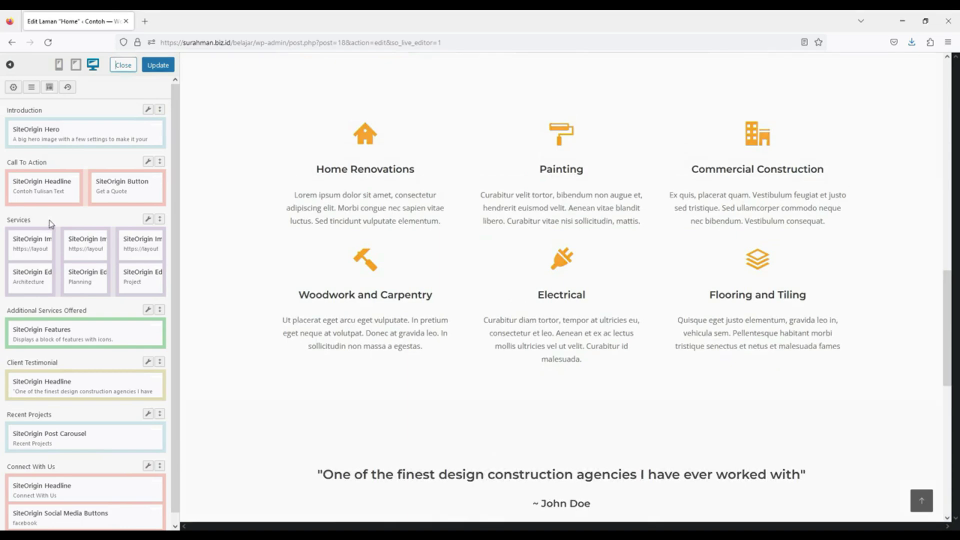
Inspect the Services row's column layout settings and close them without changes
mouse_move(28, 220)
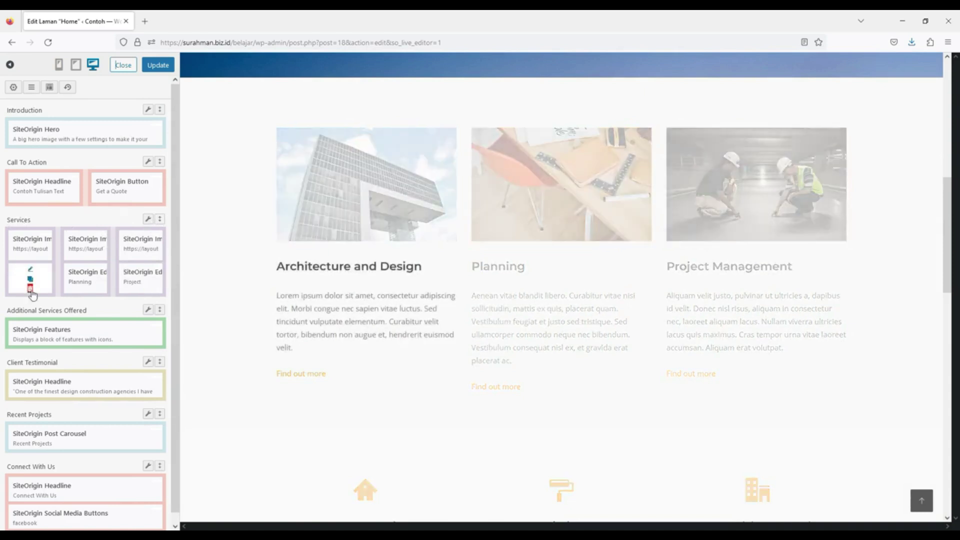
mouse_move(159, 219)
left_click(125, 238)
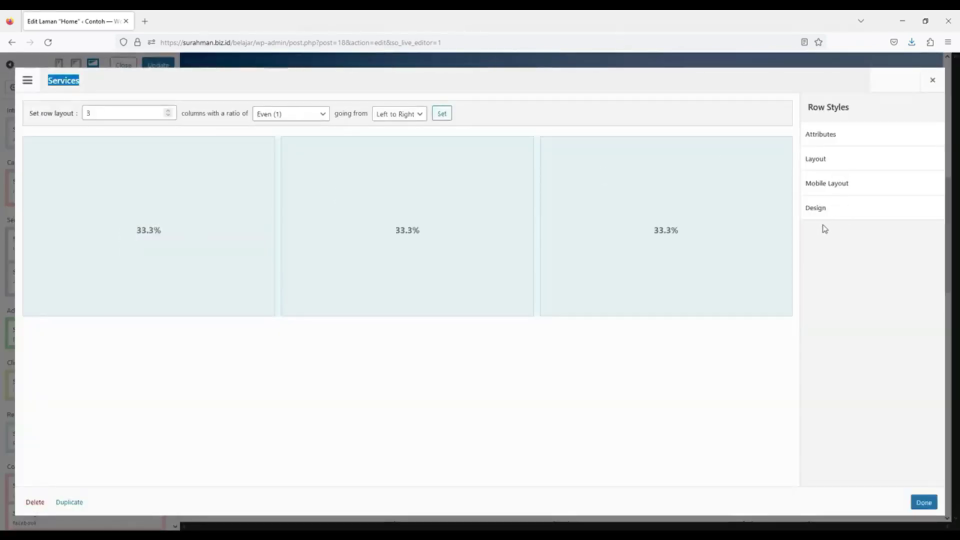
left_click(932, 80)
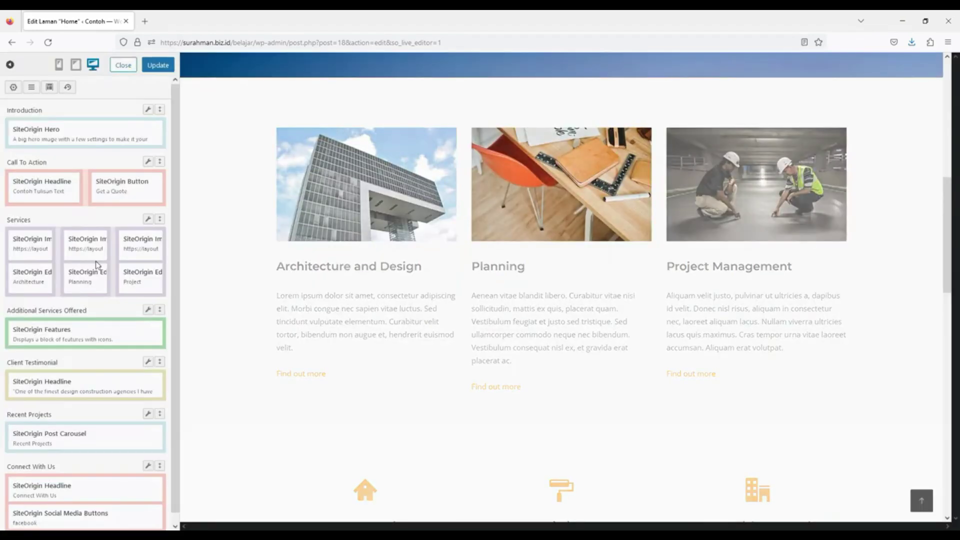
scroll(311, 282, "down", 4)
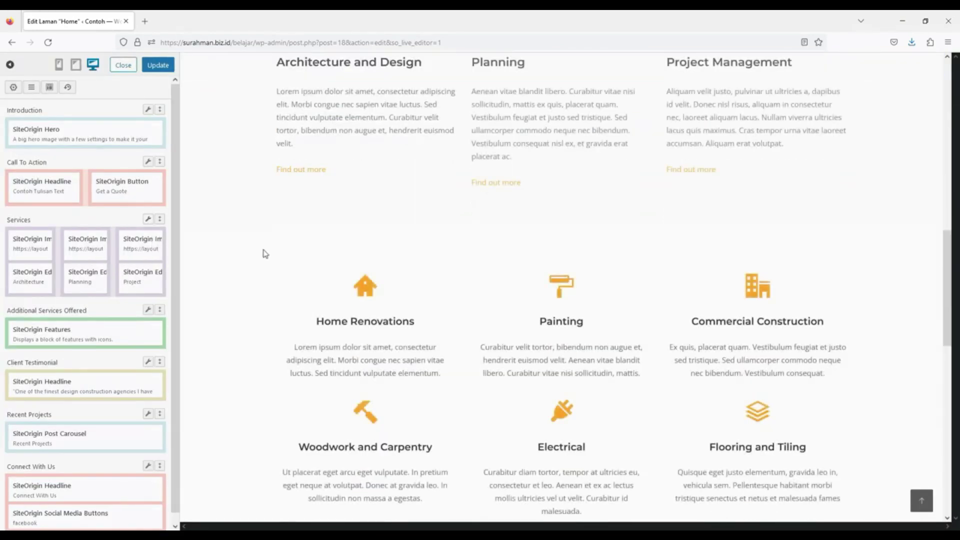
Review the Services, Additional Services Offered and Client Testimonial sections in the page preview against their builder rows
scroll(874, 306, "down", 3)
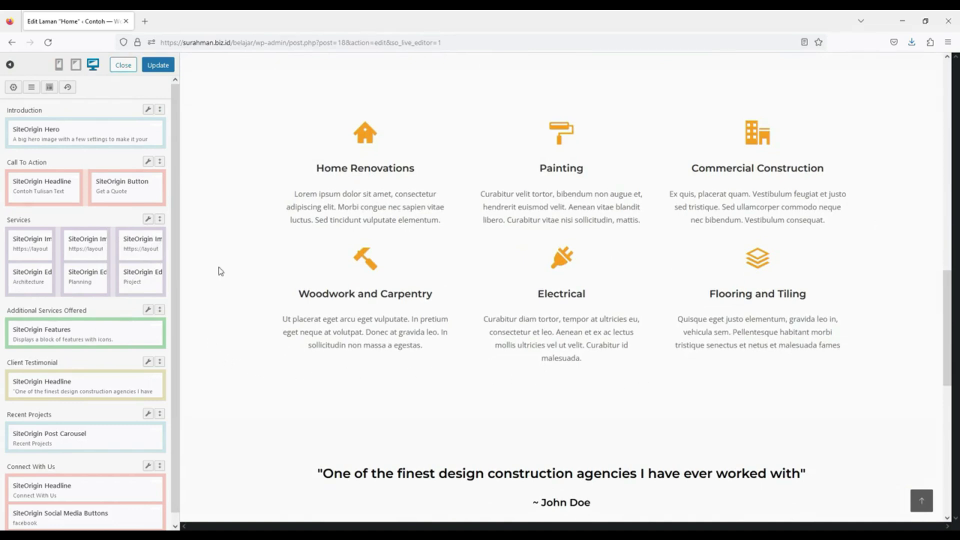
mouse_move(149, 222)
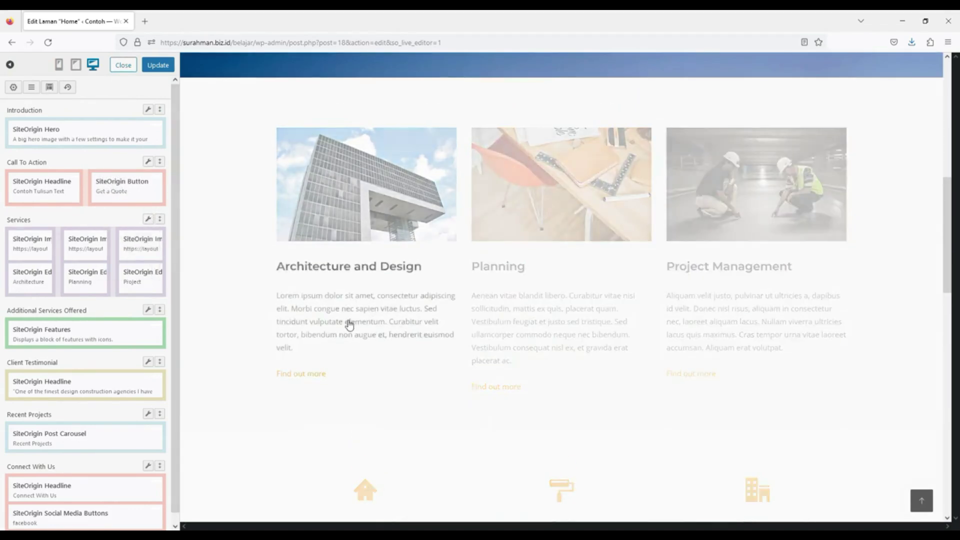
scroll(350, 325, "down", 5)
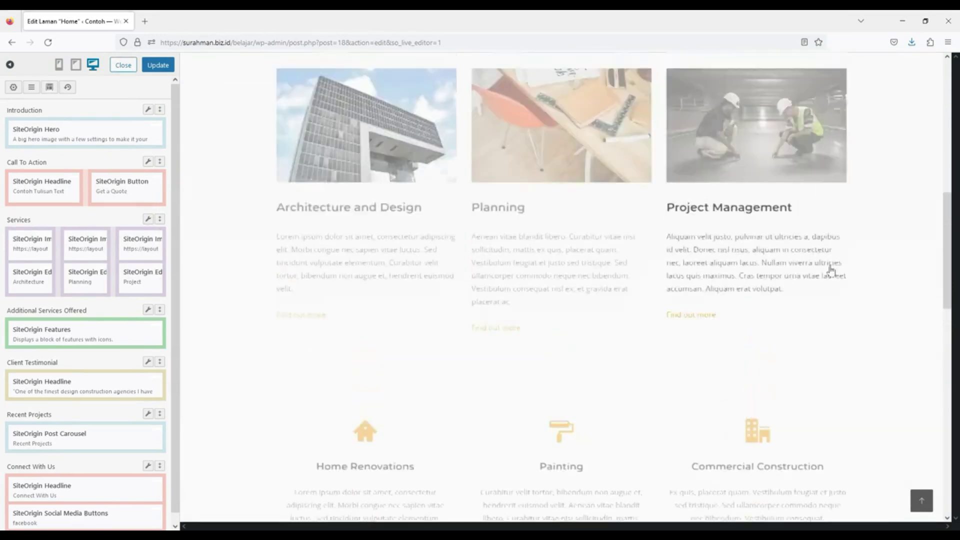
left_click(29, 233)
key("Escape")
scroll(300, 371, "down", 5)
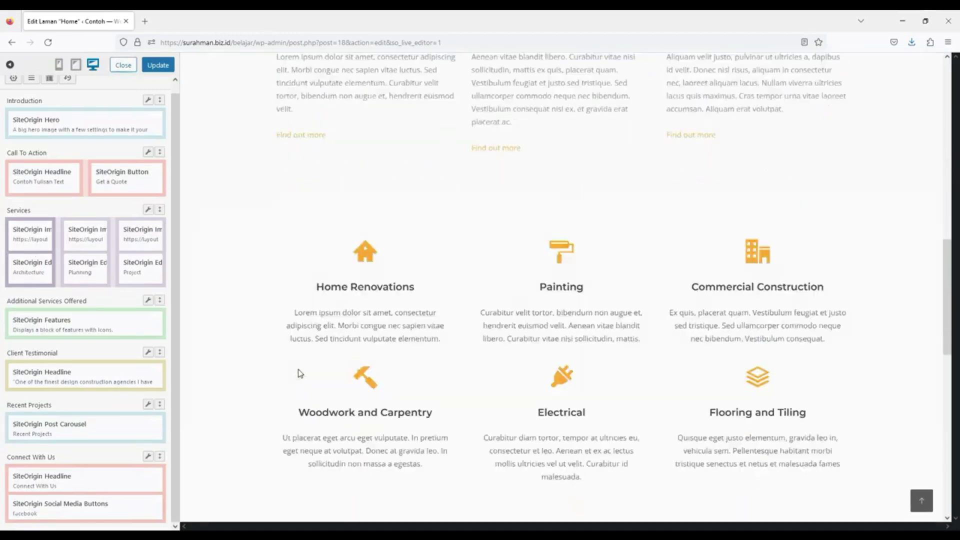
scroll(325, 280, "up", 5)
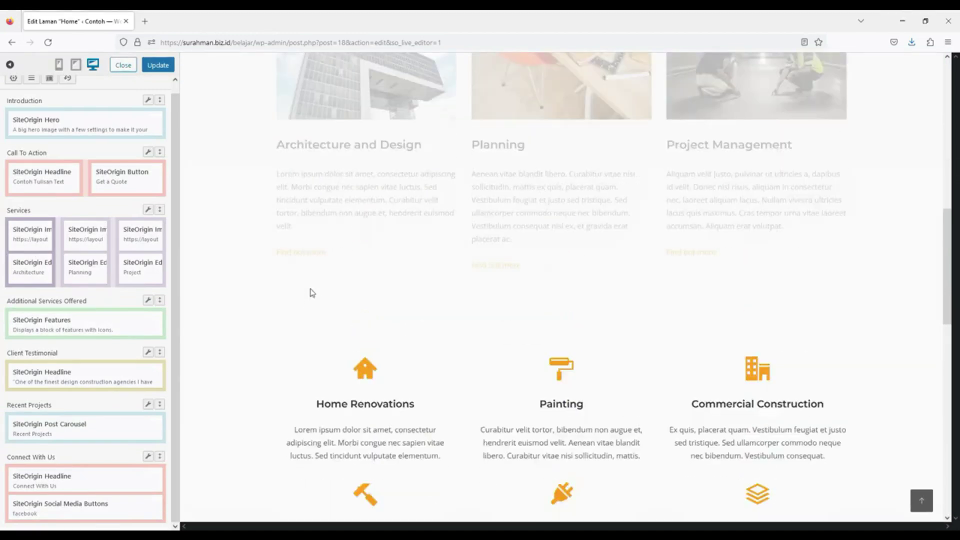
scroll(332, 274, "down", 4)
mouse_move(73, 320)
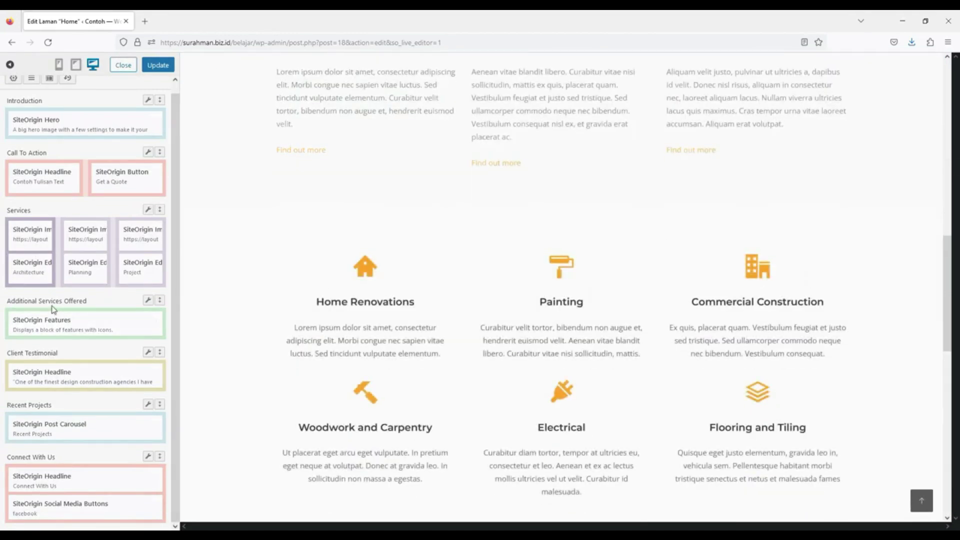
scroll(257, 375, "down", 3)
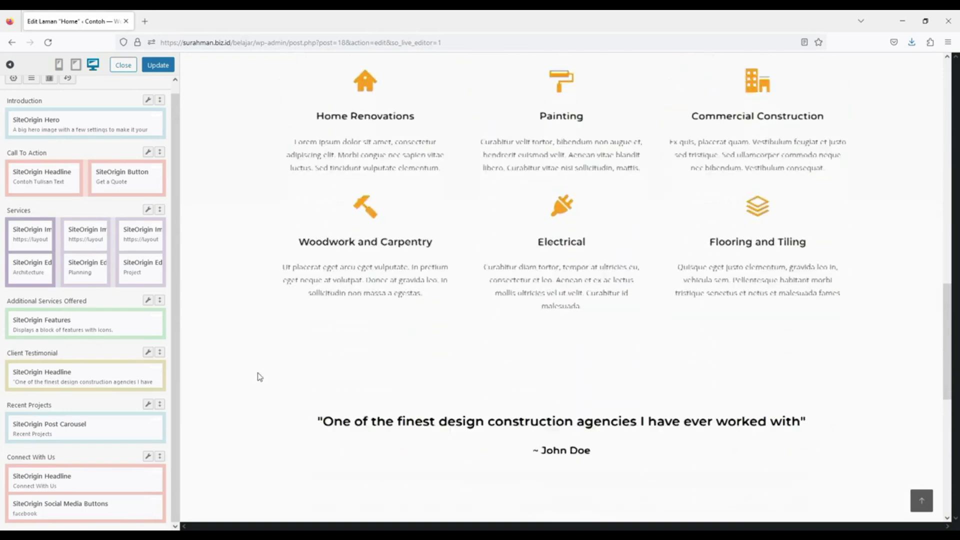
scroll(257, 375, "up", 7)
mouse_move(101, 372)
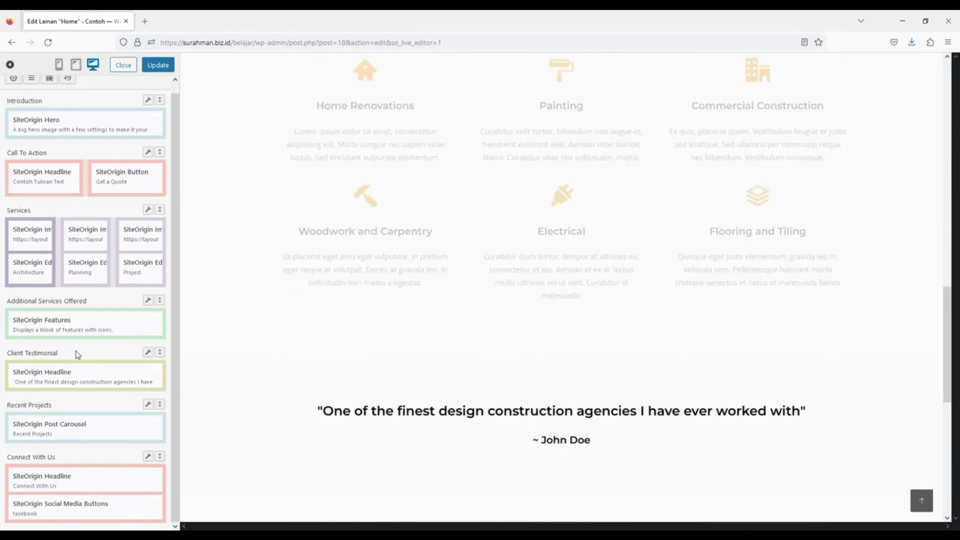
Set the title text of the Home Renovations feature in the SiteOrigin Features widget to "Text Baru"
mouse_move(48, 332)
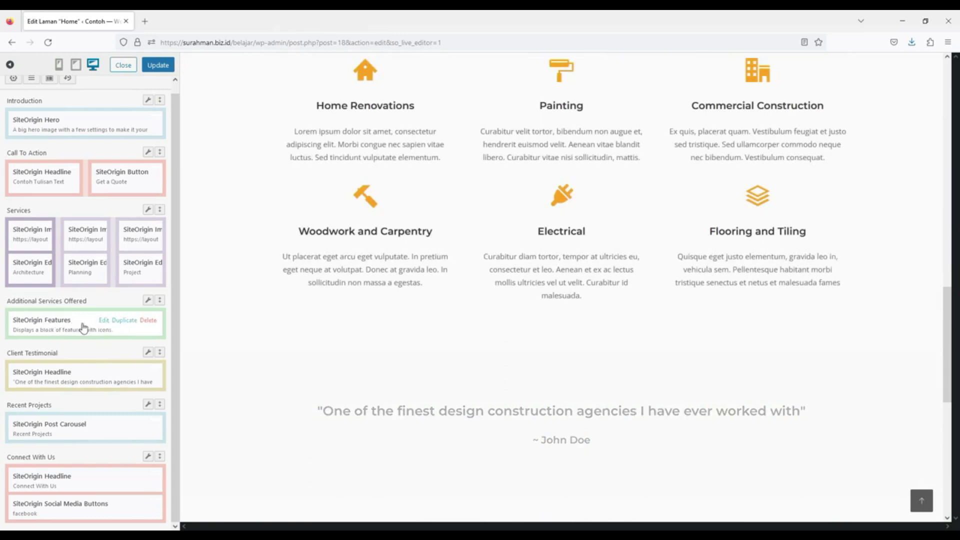
left_click(103, 321)
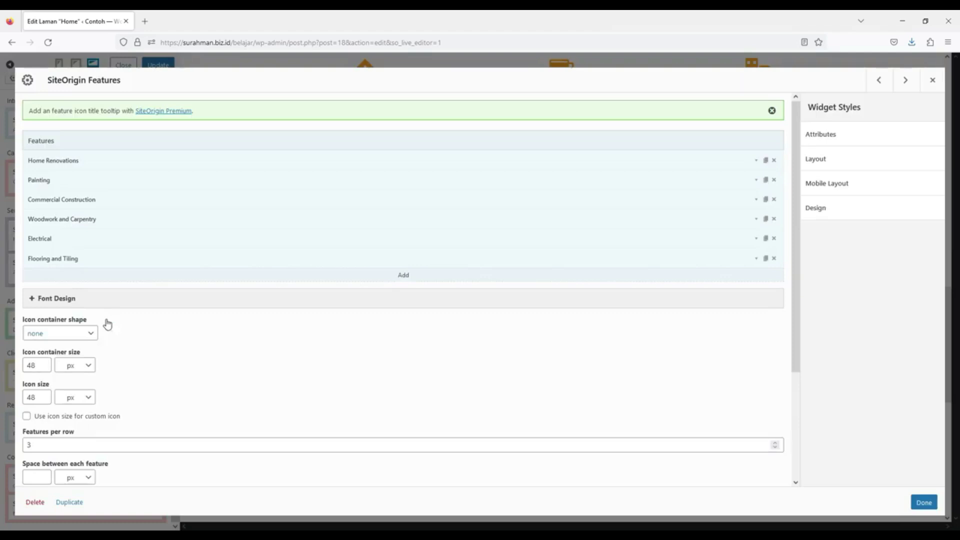
left_click(756, 161)
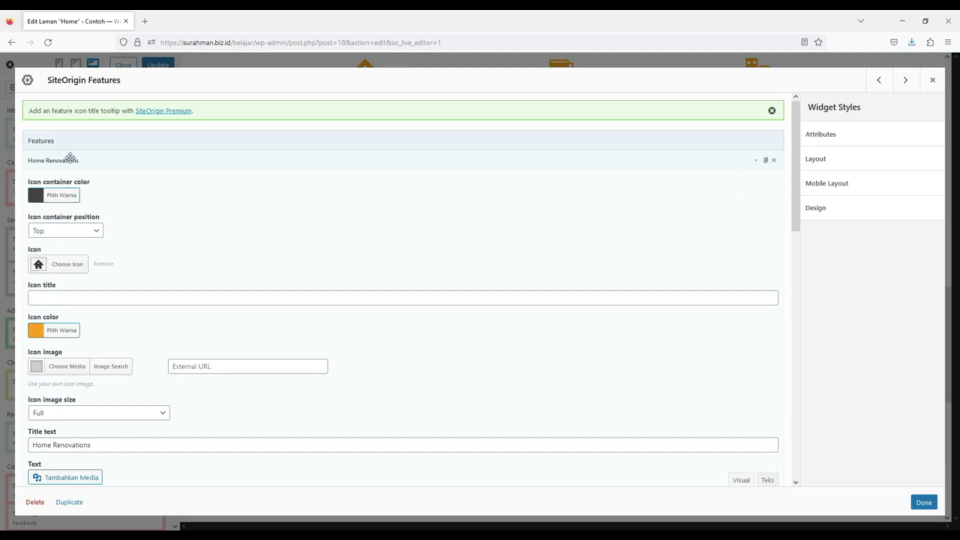
left_click_drag(102, 443, 36, 442)
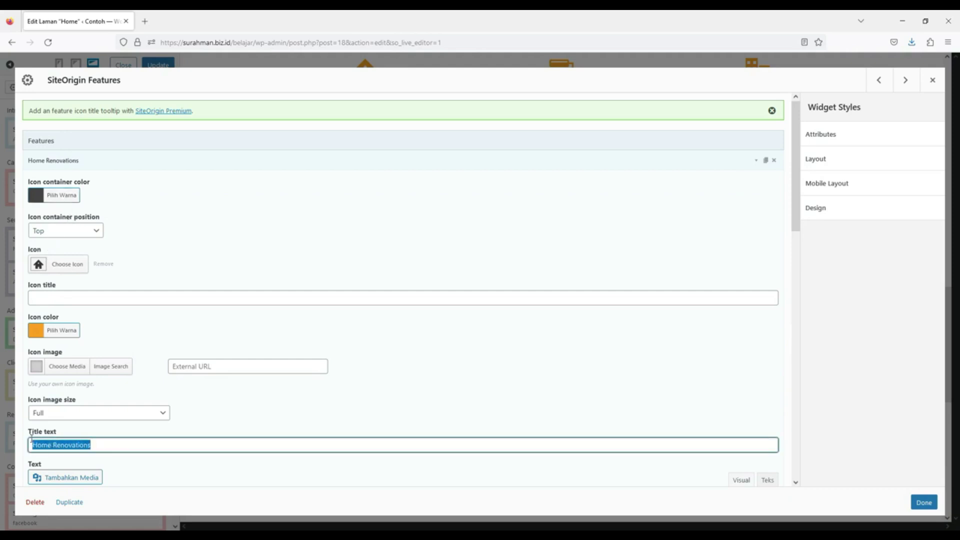
type("T")
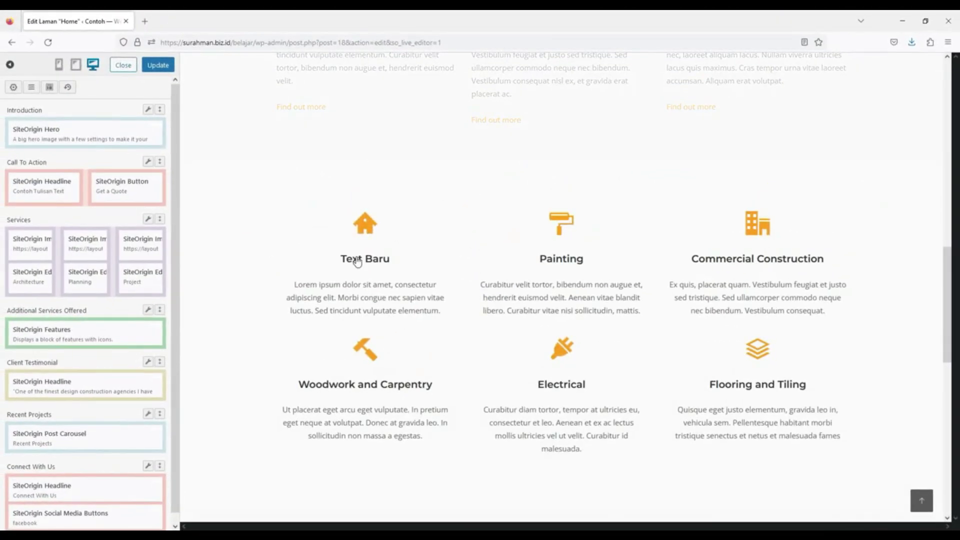
Retitle the first feature, with the house icon, as "Contoh Lainnya" in the Additional Services Offered section
left_click(562, 259)
scroll(320, 318, "down", 3)
left_click(71, 290)
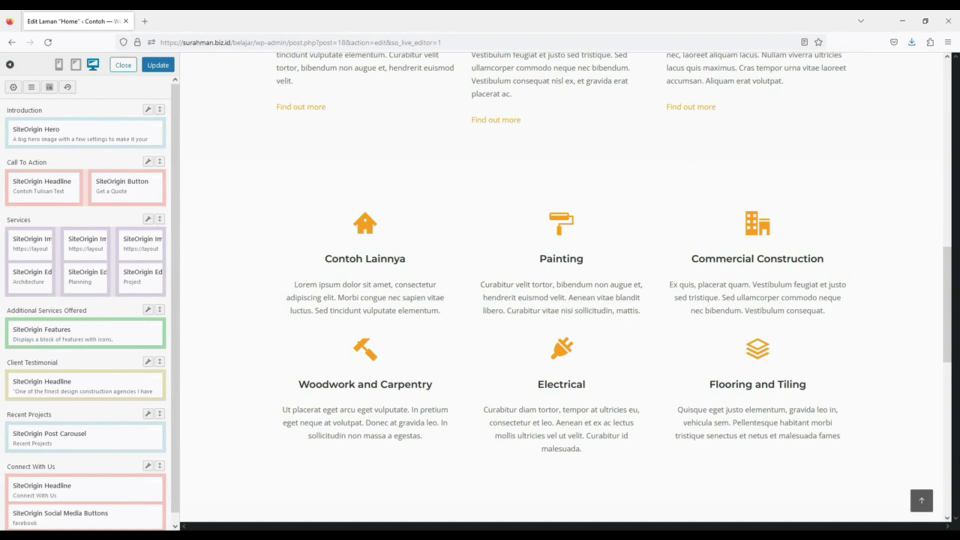
Inspect the Contoh Lainnya and Painting features' settings in the SiteOrigin Features widget and close them without changes
left_click(516, 266)
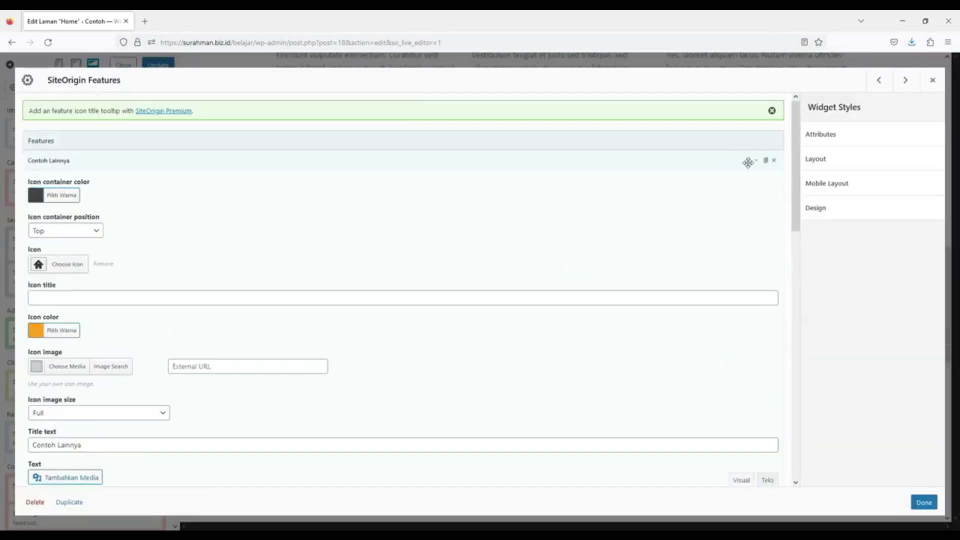
left_click(756, 162)
left_click(756, 181)
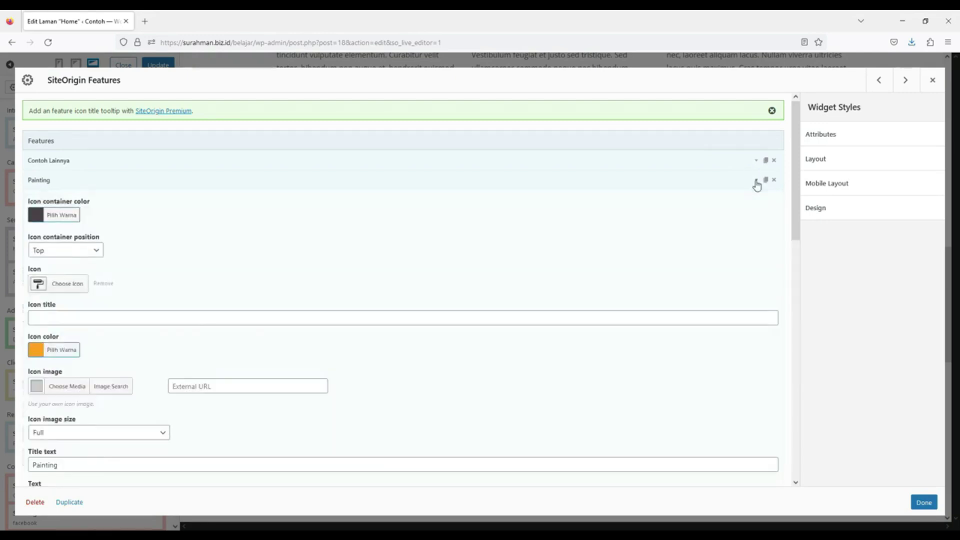
left_click(756, 182)
left_click(924, 502)
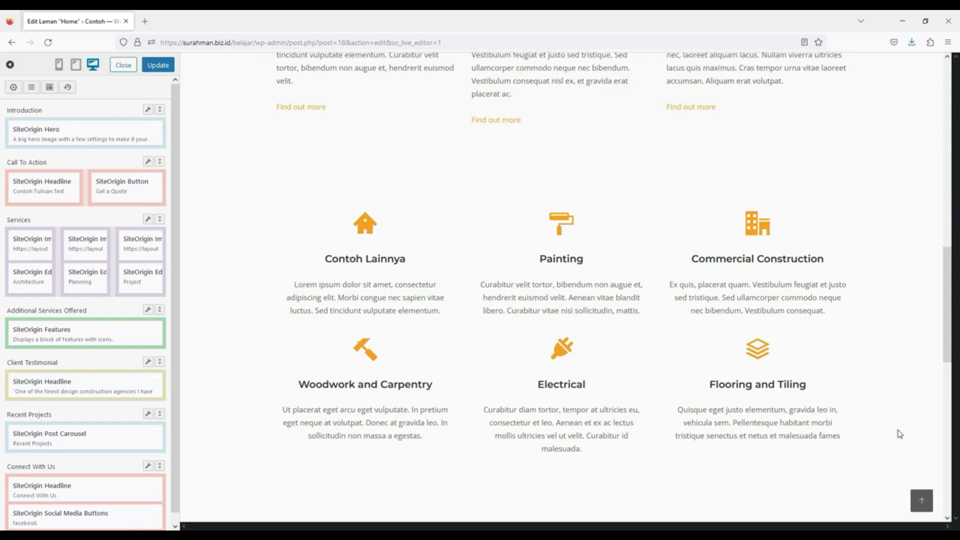
Delete the Client Testimonial and Recent Projects rows from the Home page
scroll(906, 415, "down", 9)
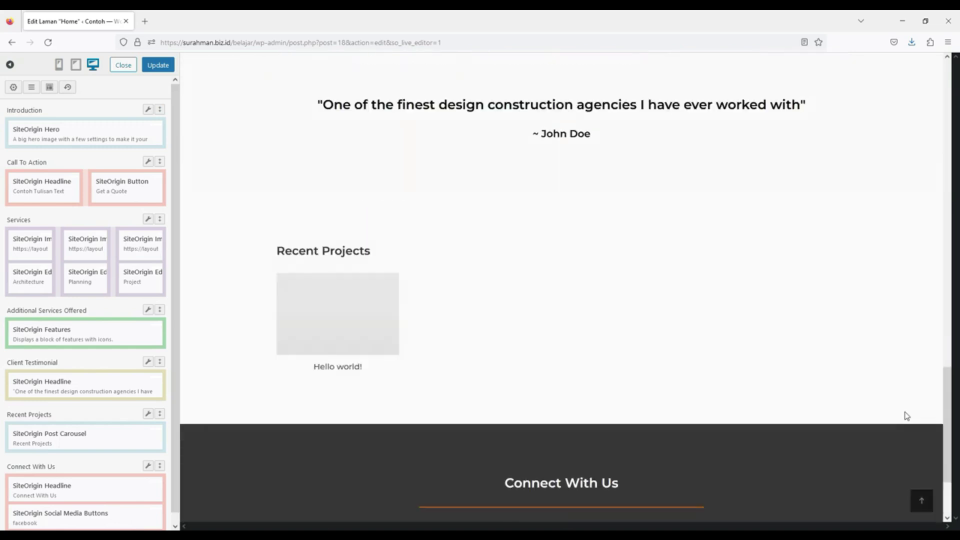
scroll(748, 428, "up", 1)
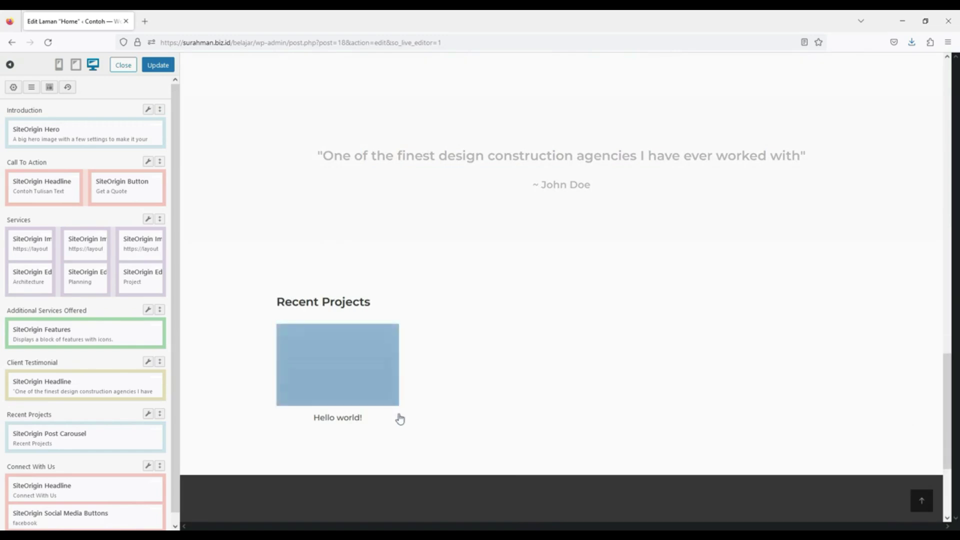
scroll(585, 427, "up", 1)
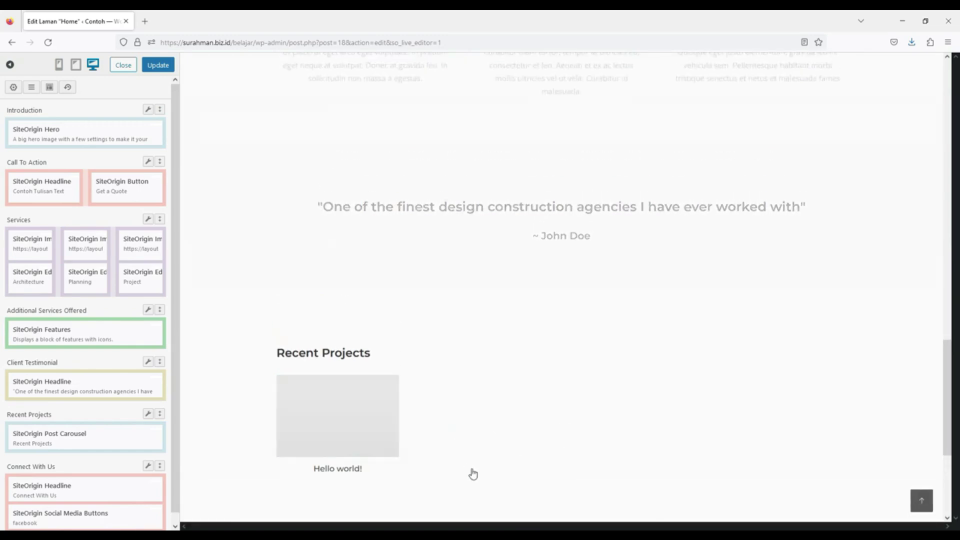
scroll(473, 474, "up", 4)
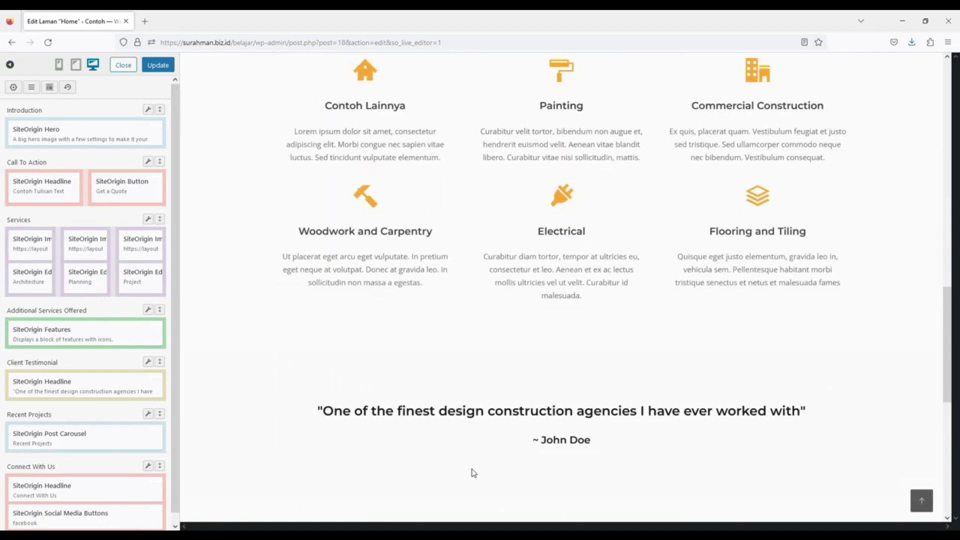
scroll(474, 473, "down", 2)
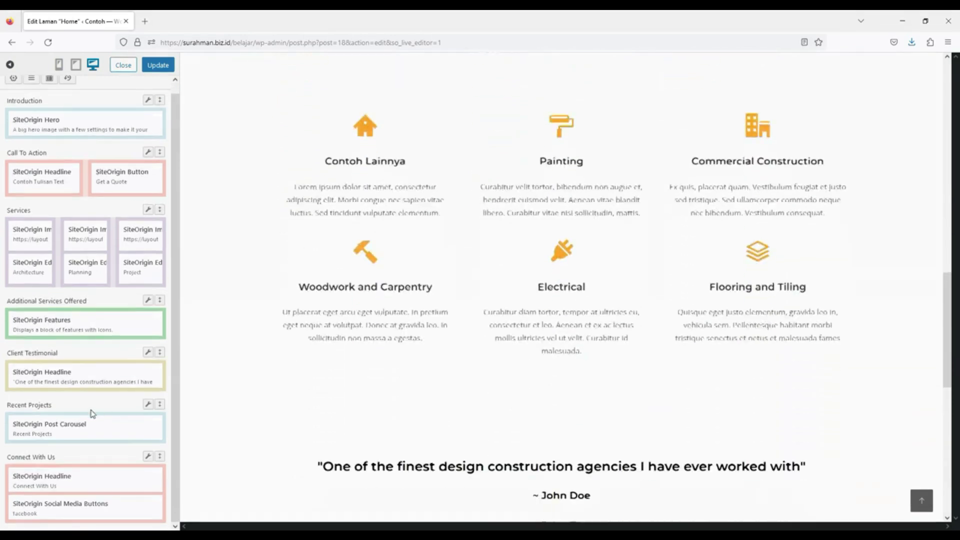
mouse_move(141, 364)
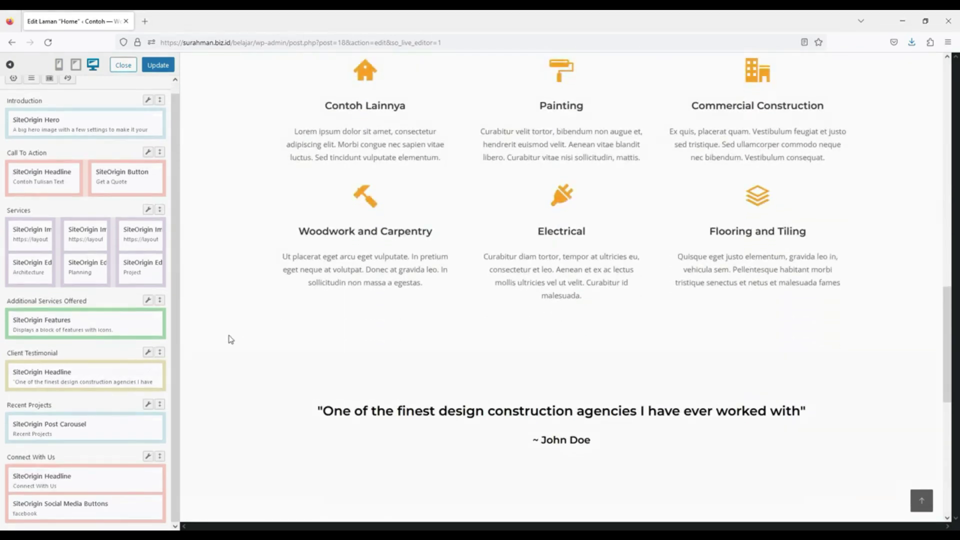
scroll(339, 419, "down", 1)
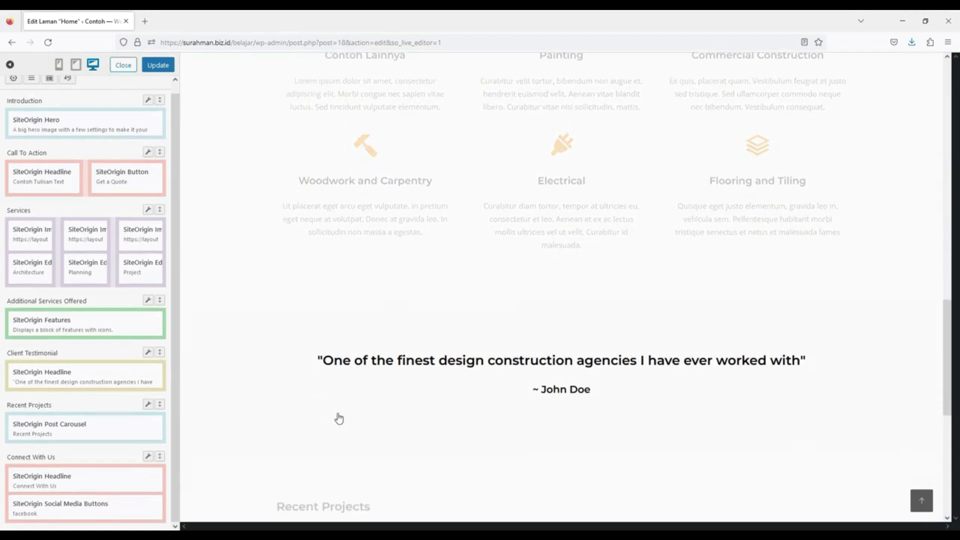
mouse_move(15, 385)
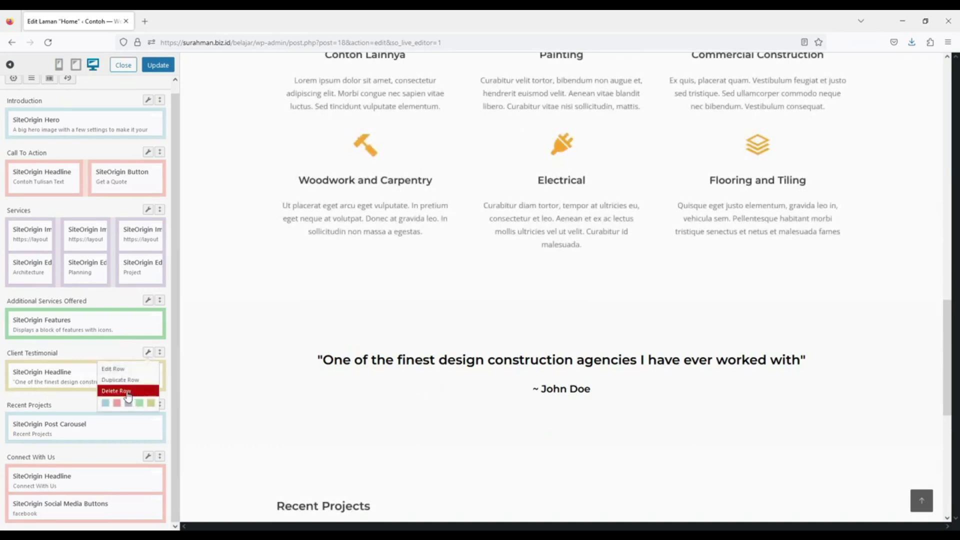
left_click(150, 391)
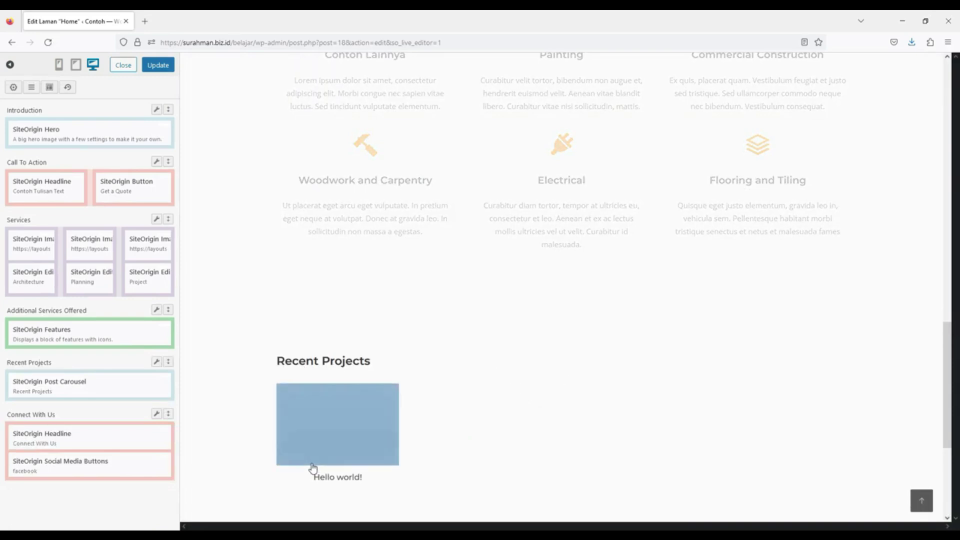
mouse_move(160, 366)
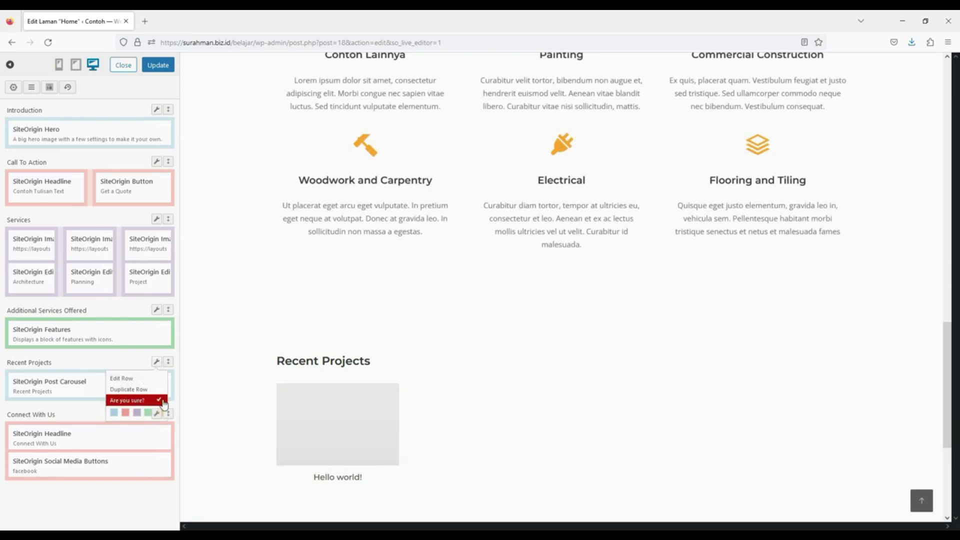
left_click(163, 401)
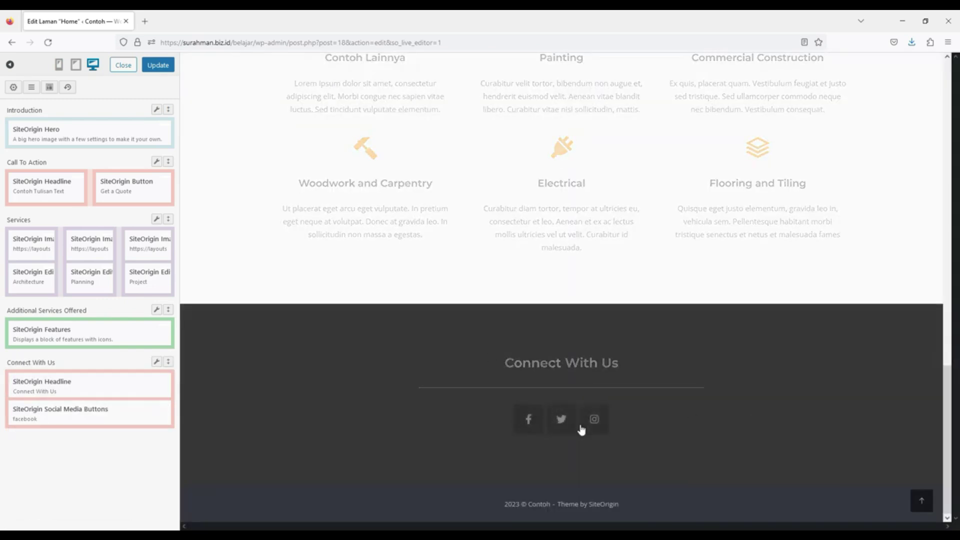
Review the Facebook, Twitter and Instagram link settings in the SiteOrigin Social Media Buttons widget, and update the Home page
left_click(531, 425)
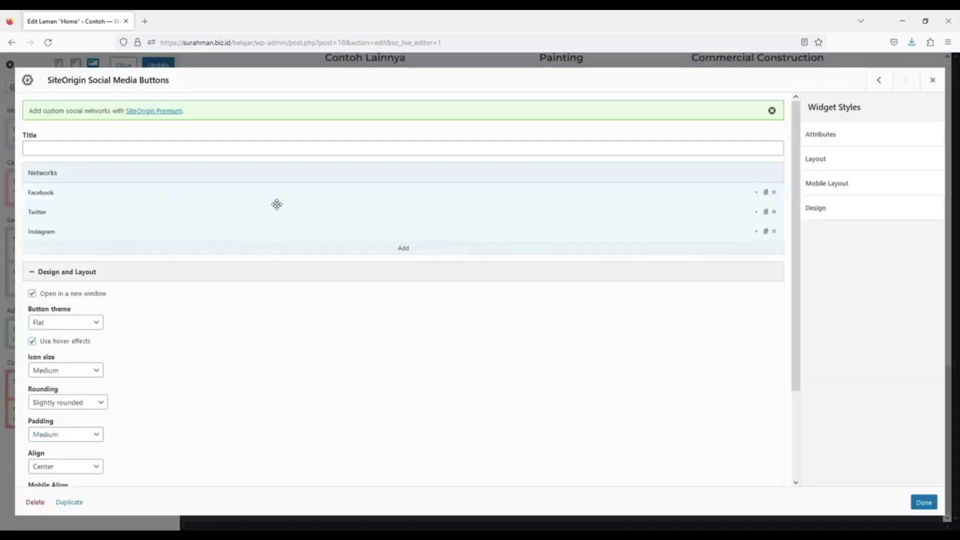
left_click(757, 195)
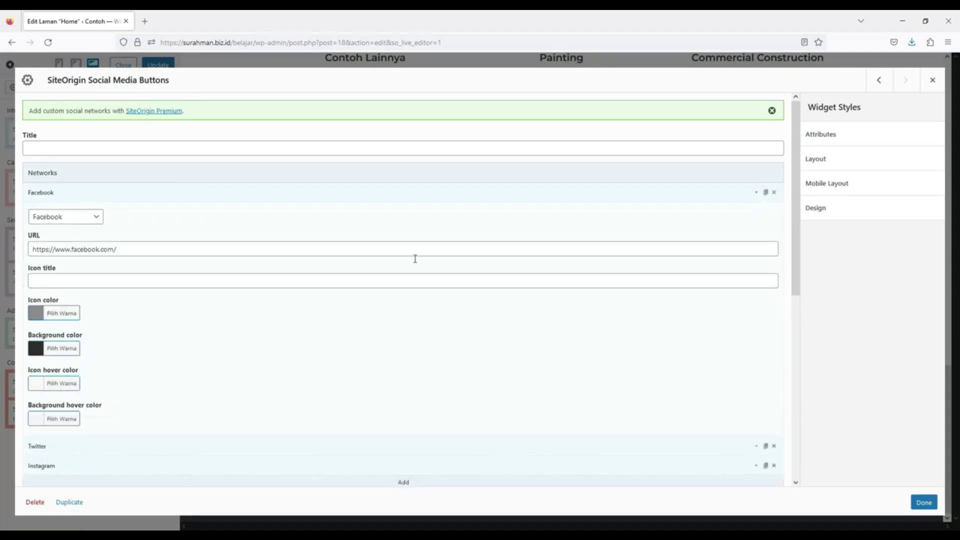
scroll(427, 247, "down", 3)
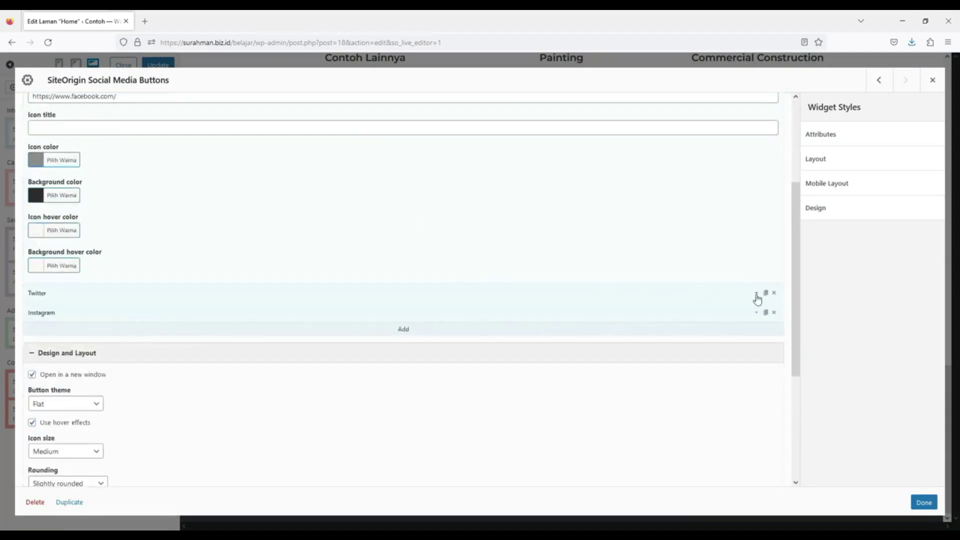
left_click(755, 298)
scroll(710, 315, "down", 3)
scroll(725, 395, "down", 1)
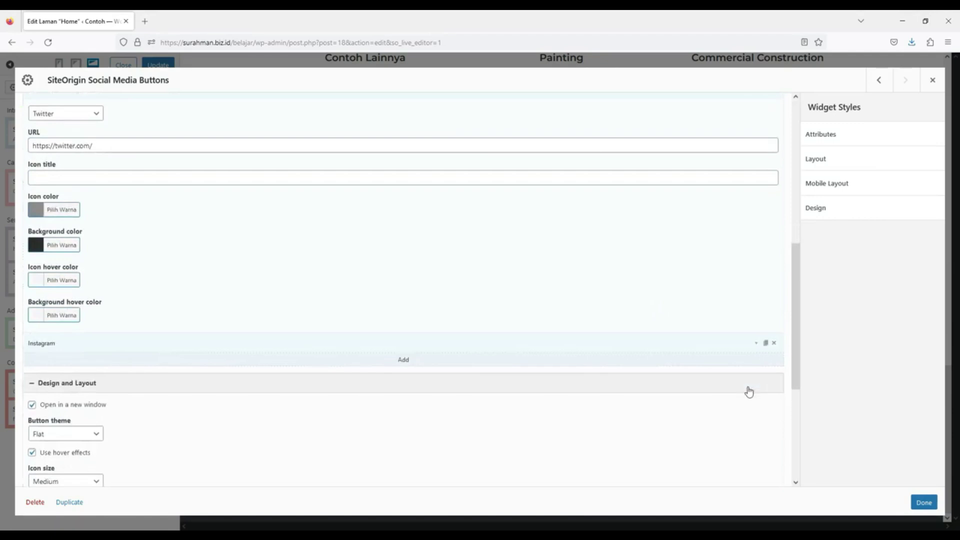
left_click(755, 345)
scroll(607, 334, "down", 4)
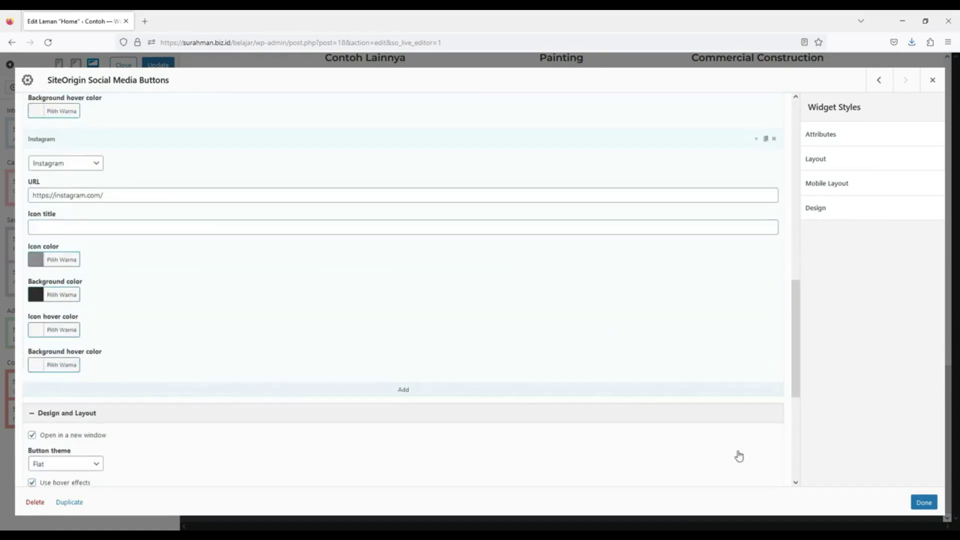
left_click(924, 503)
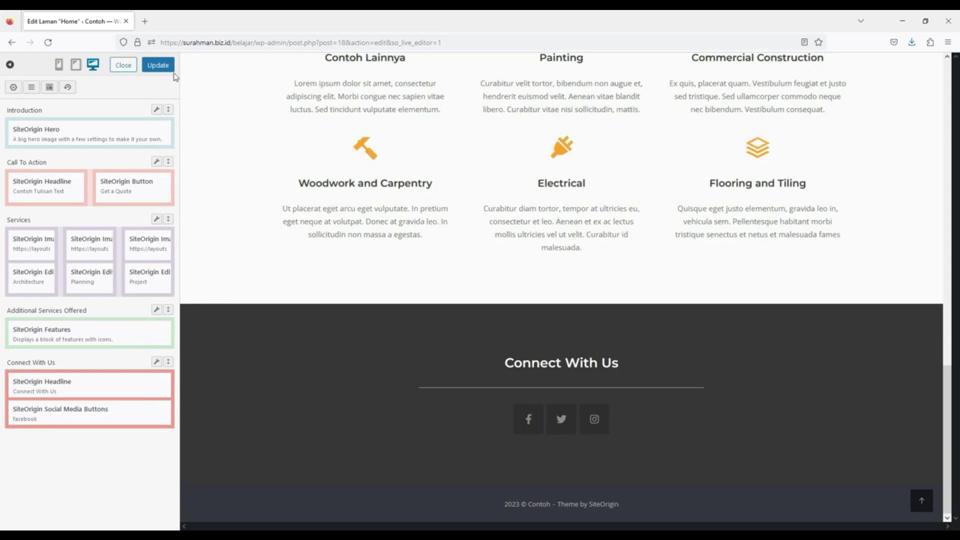
left_click(158, 65)
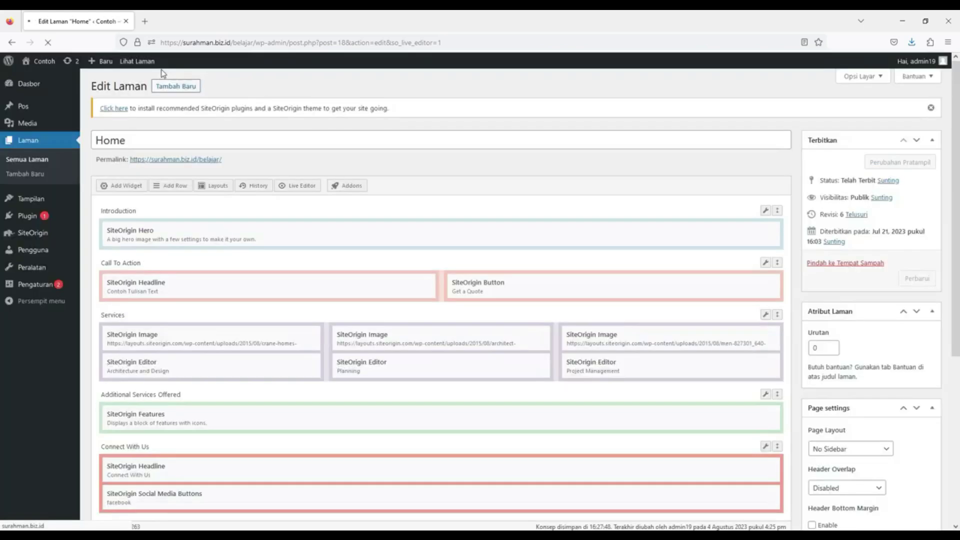
Review the published Home page down to its footer, and open it in the Live Editor
scroll(435, 362, "down", 10)
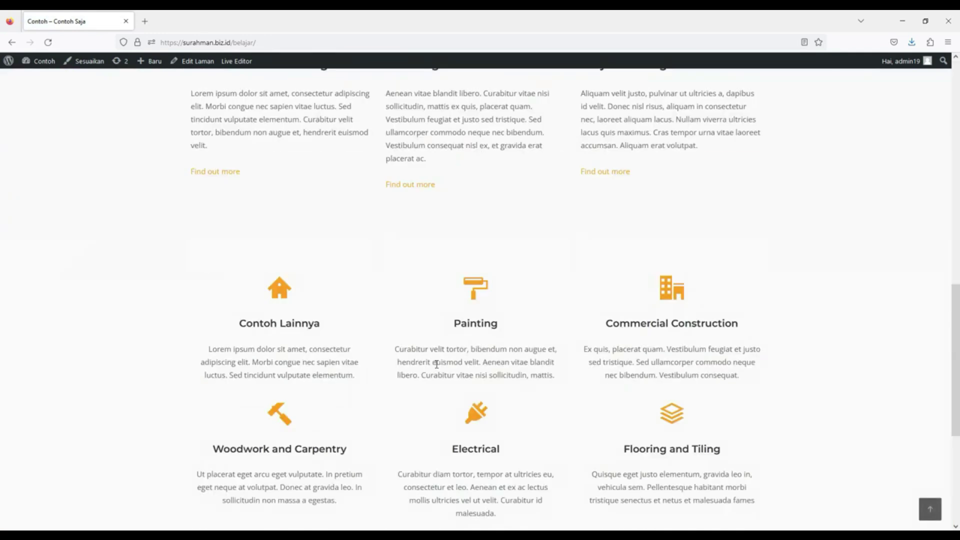
scroll(436, 365, "down", 5)
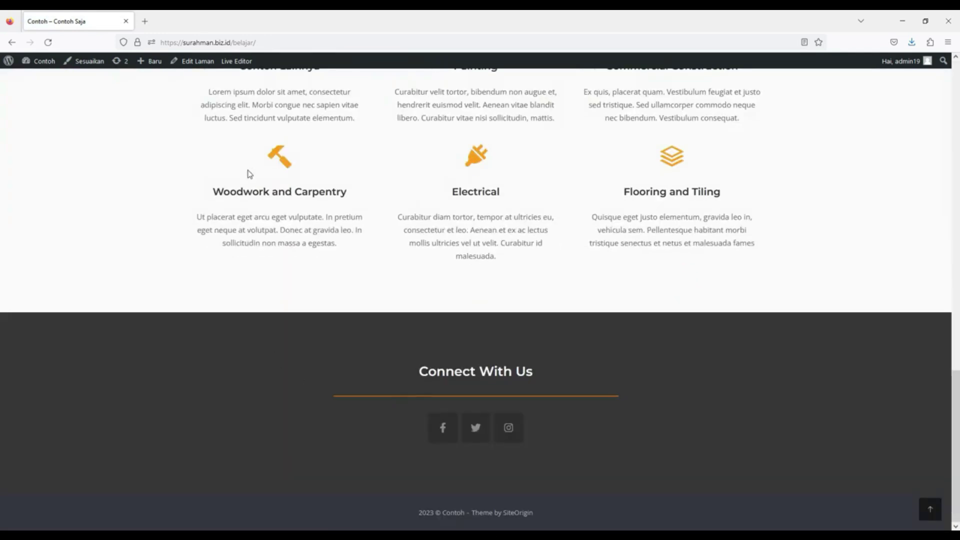
left_click(237, 62)
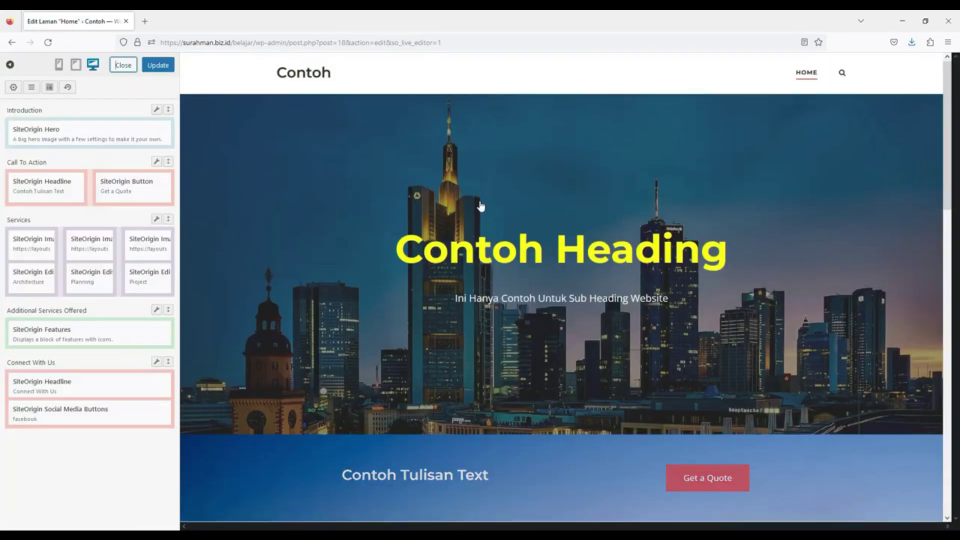
Set the background color of the Connect With Us row to red #dd3333
scroll(478, 201, "down", 10)
scroll(478, 200, "down", 3)
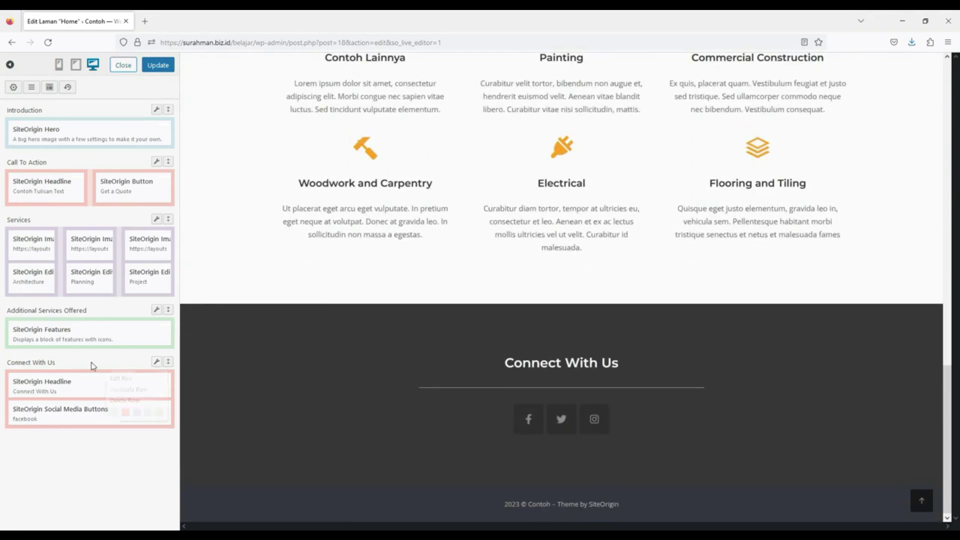
mouse_move(157, 361)
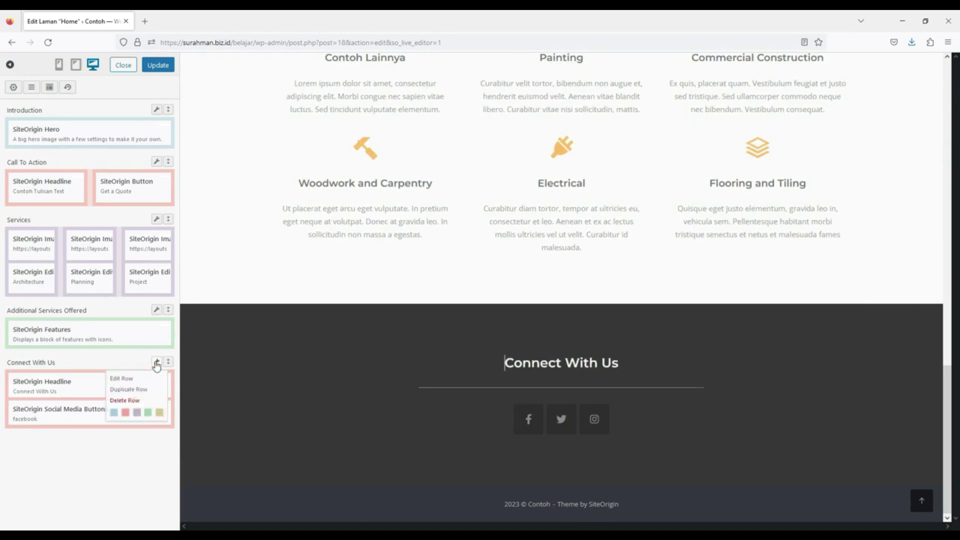
left_click(137, 380)
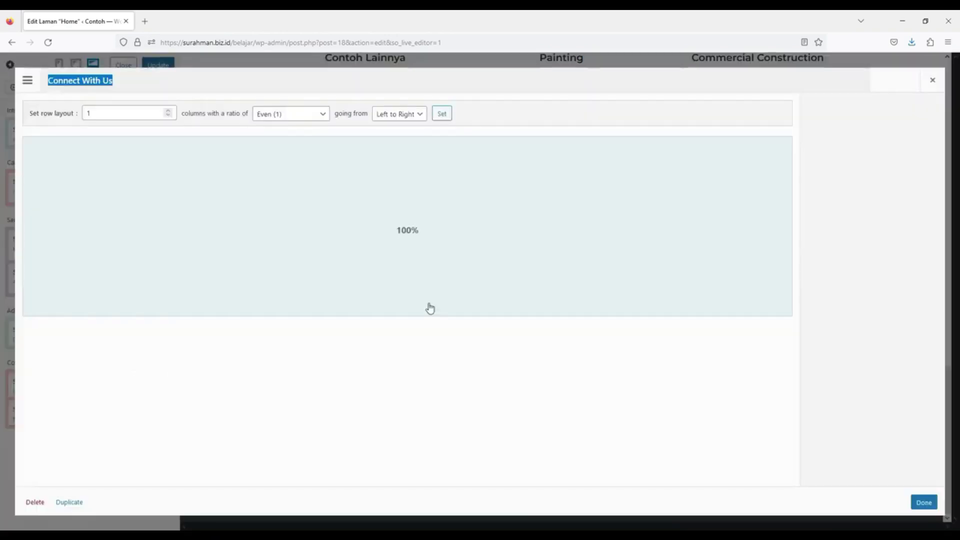
left_click(826, 212)
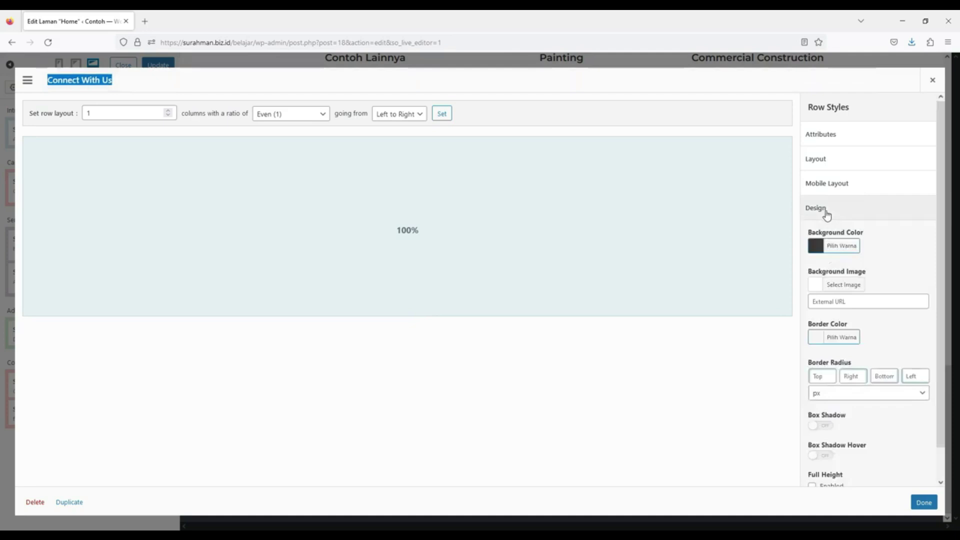
left_click(838, 248)
left_click(841, 395)
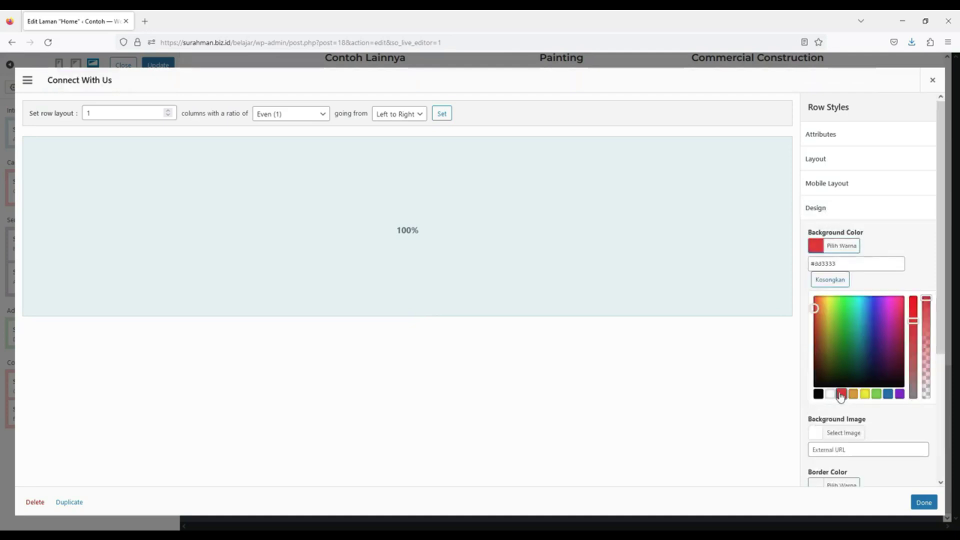
left_click(925, 502)
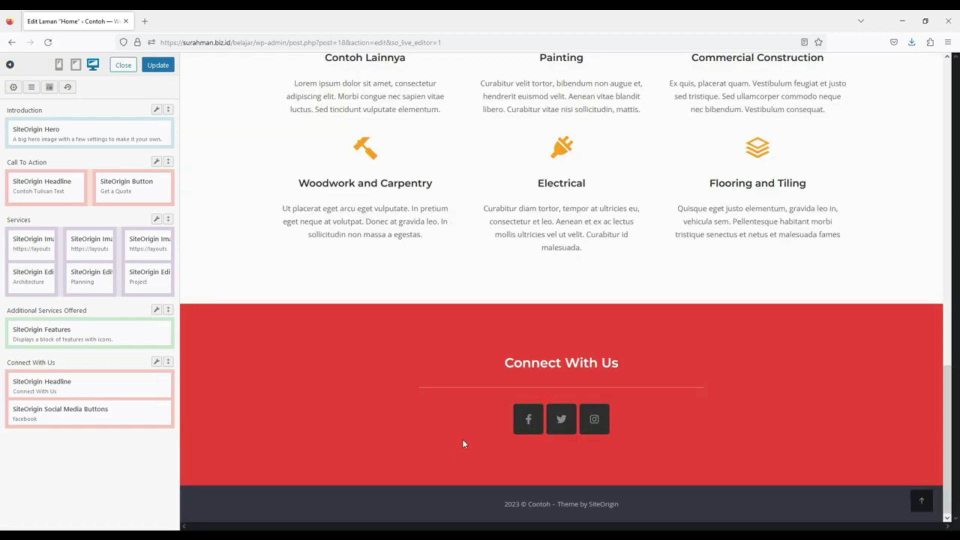
Give the Facebook social media button a white #ffffff background and a blue icon color
left_click(526, 431)
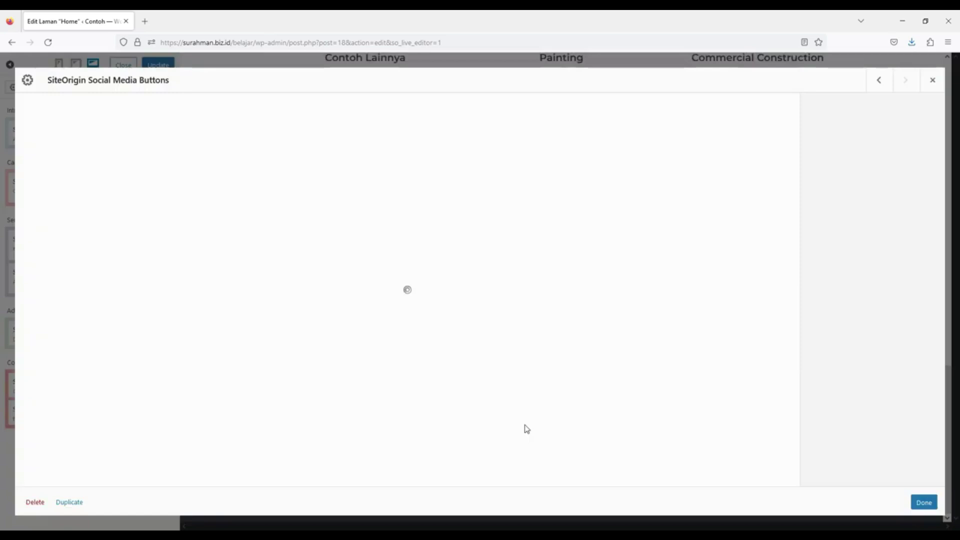
scroll(525, 430, "down", 2)
scroll(525, 430, "up", 2)
left_click(754, 193)
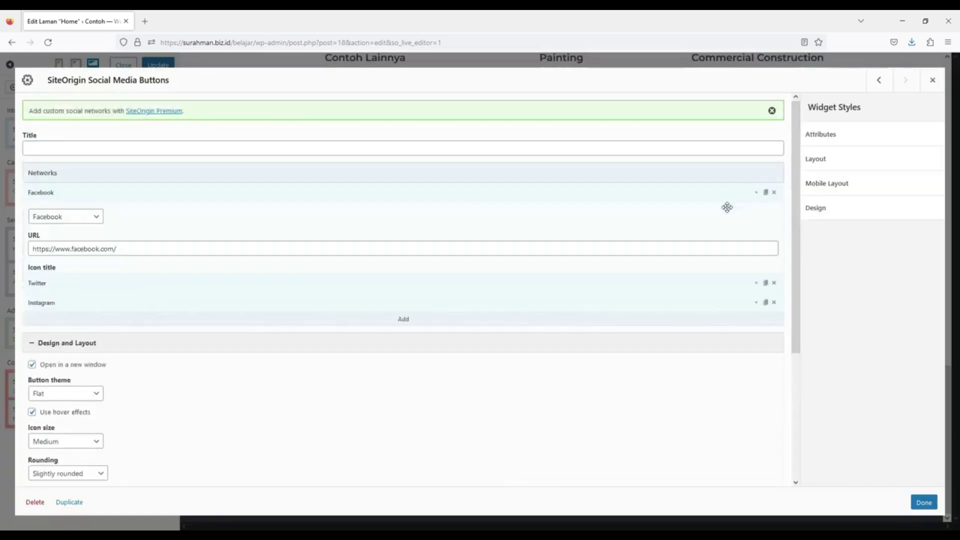
left_click(68, 349)
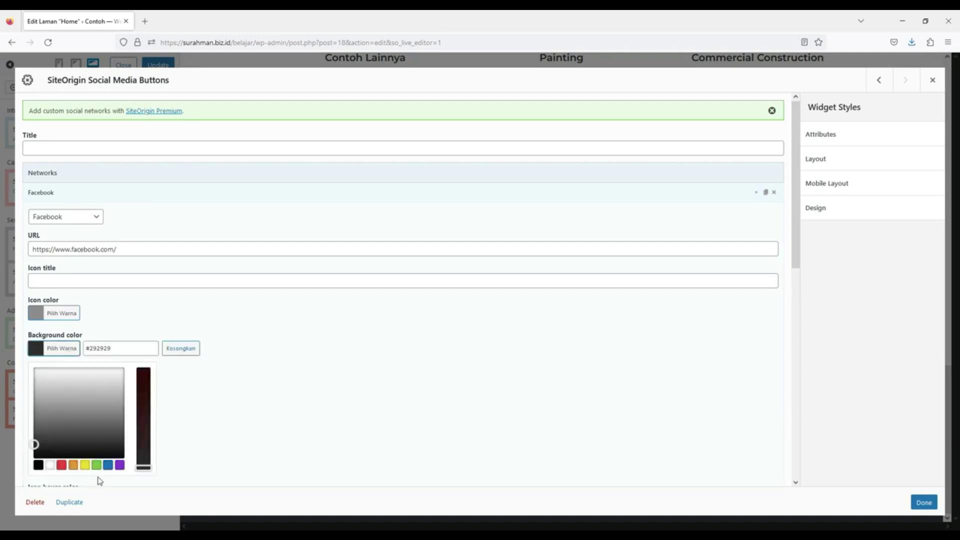
left_click(51, 465)
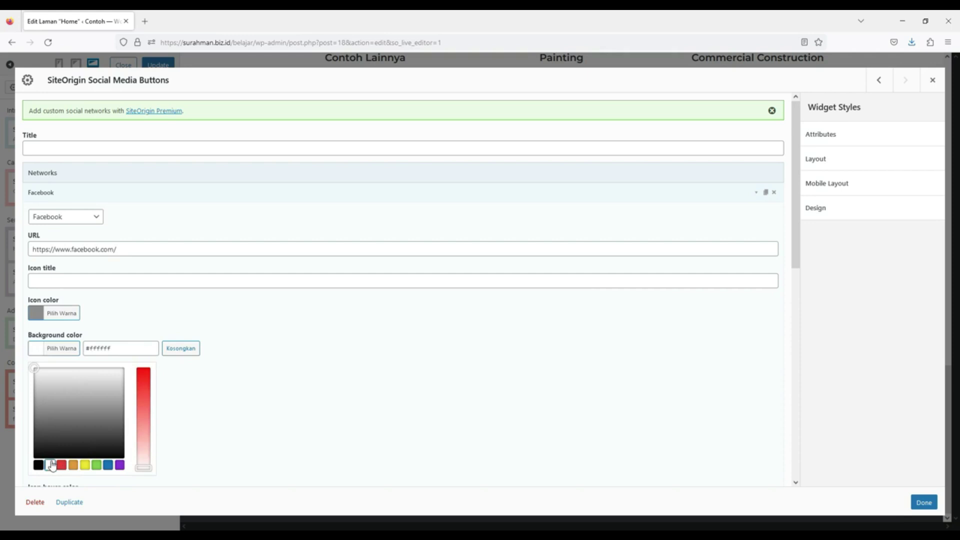
left_click(74, 315)
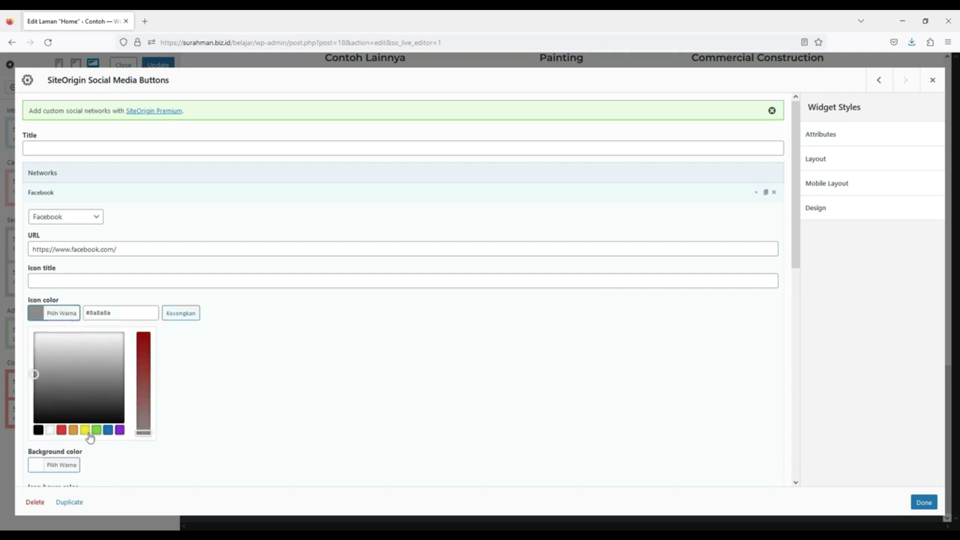
left_click(108, 431)
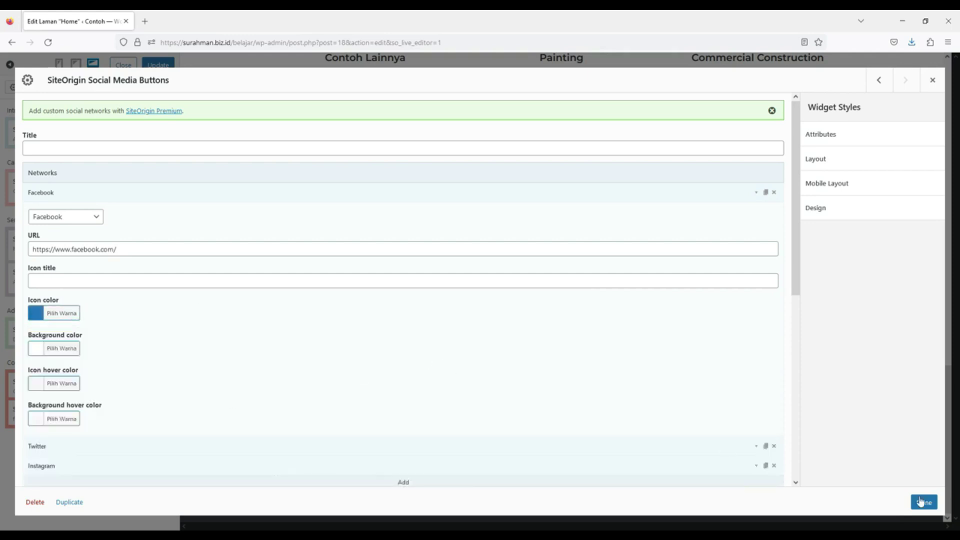
left_click(923, 501)
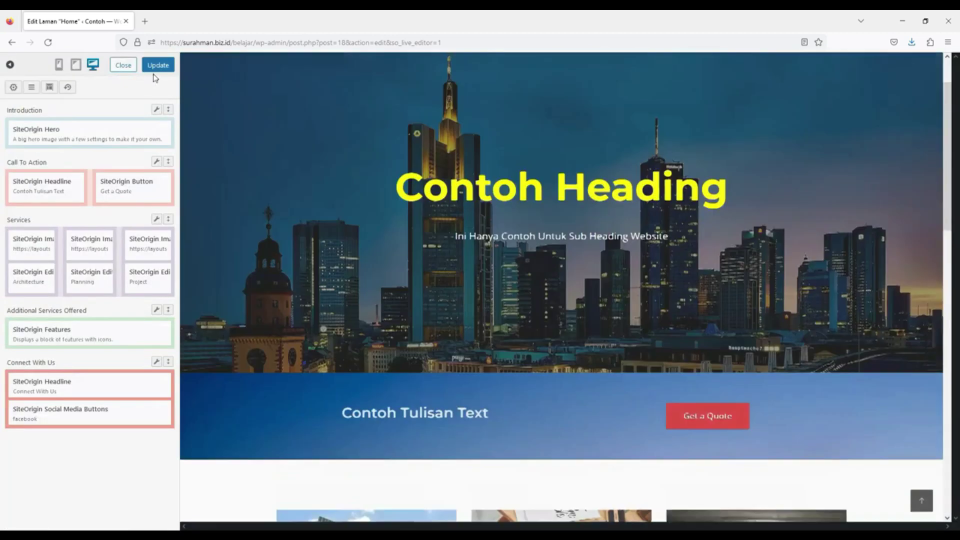
Update the Home page and open its published version to check the Connect With Us section
left_click(155, 70)
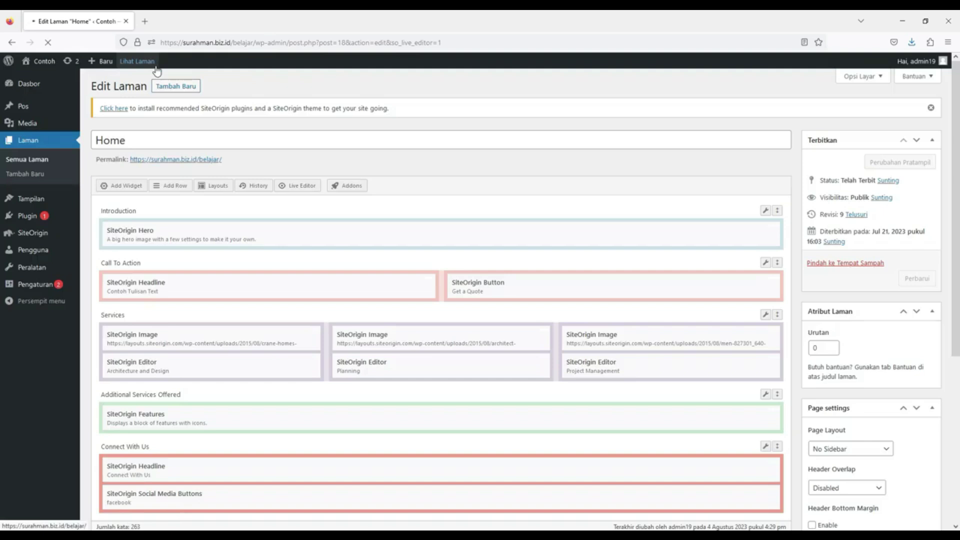
left_click(154, 65)
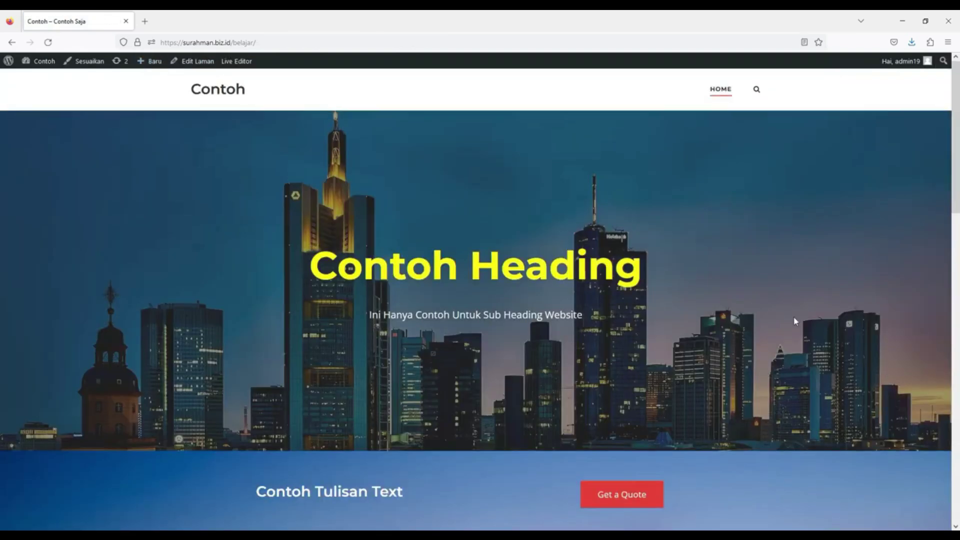
scroll(795, 321, "down", 4)
scroll(951, 365, "down", 4)
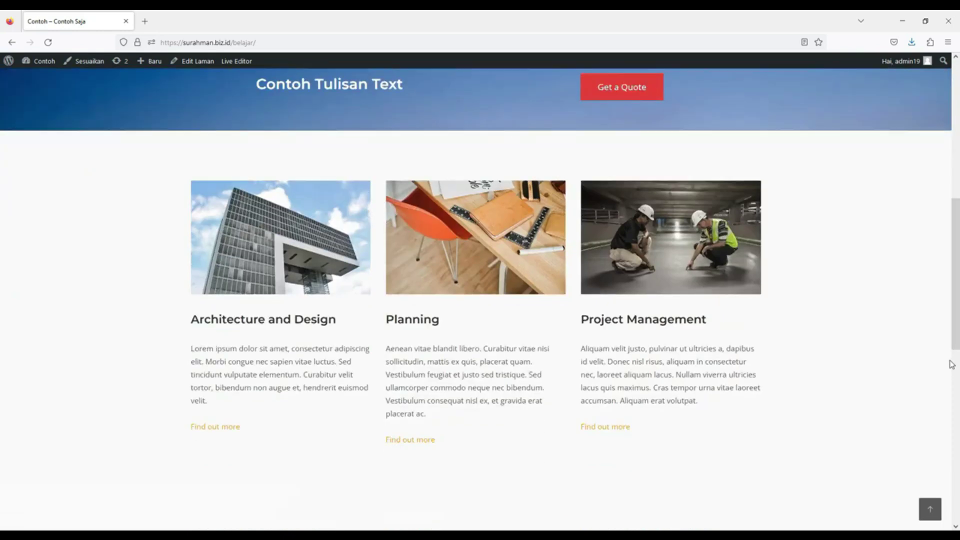
scroll(952, 364, "down", 10)
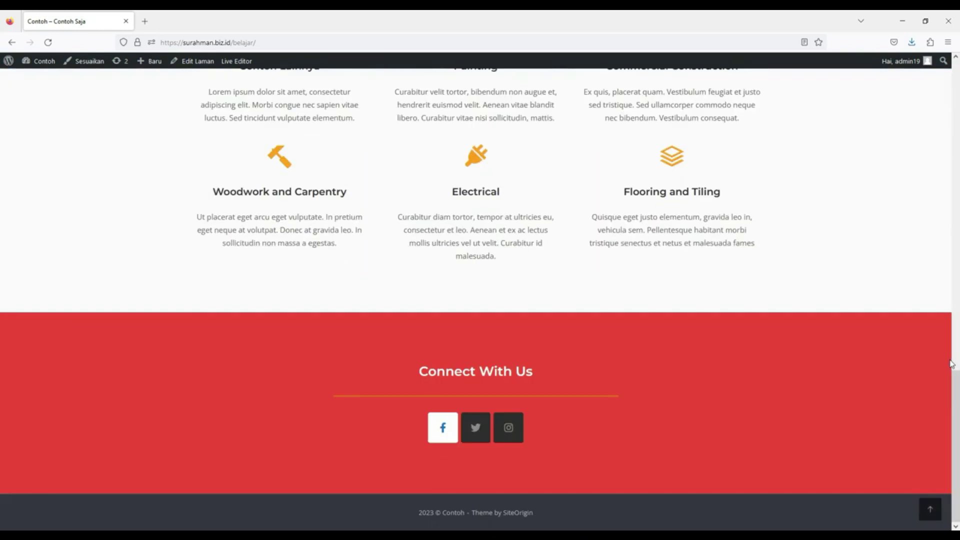
Examine the published home page's sections, from the hero heading through services and features to the social media buttons
scroll(952, 365, "up", 15)
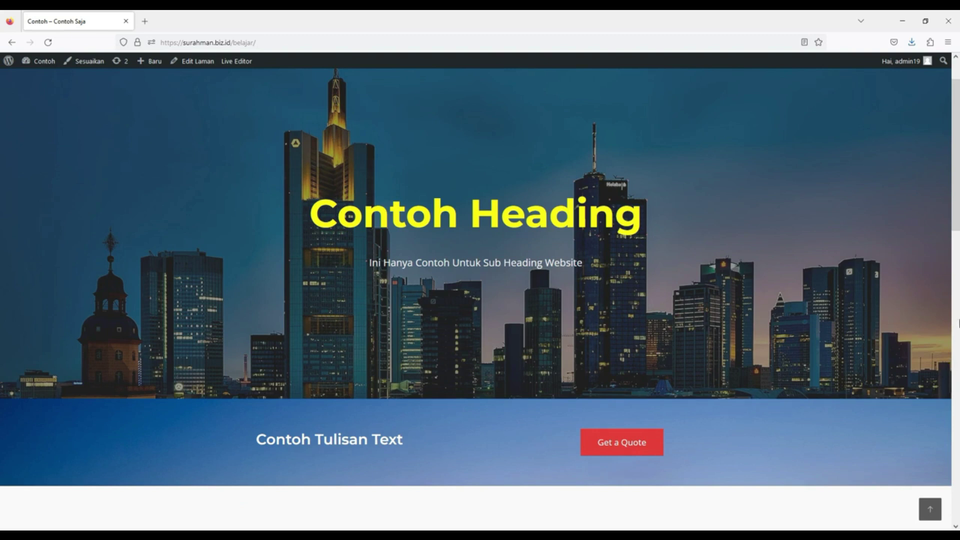
scroll(958, 324, "down", 4)
scroll(959, 324, "down", 5)
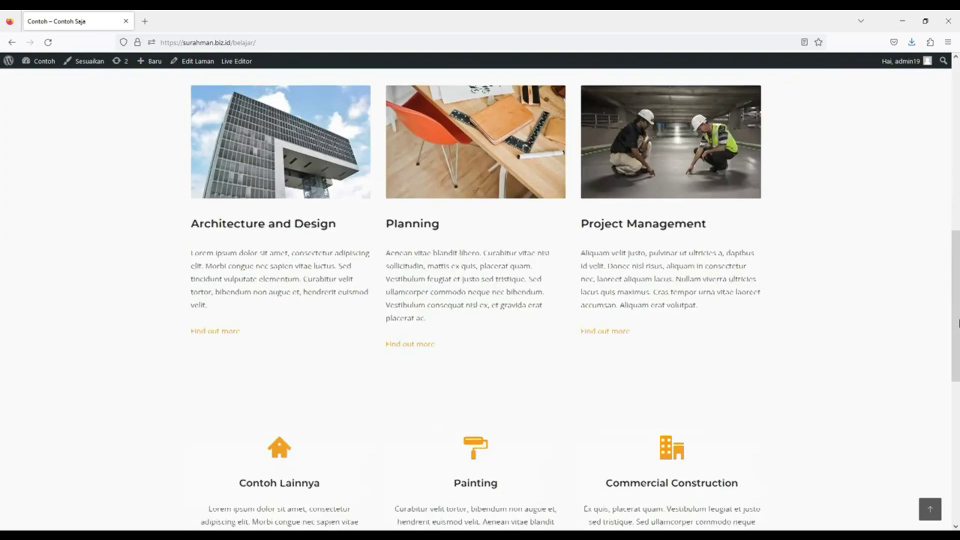
scroll(958, 324, "up", 5)
scroll(959, 324, "up", 5)
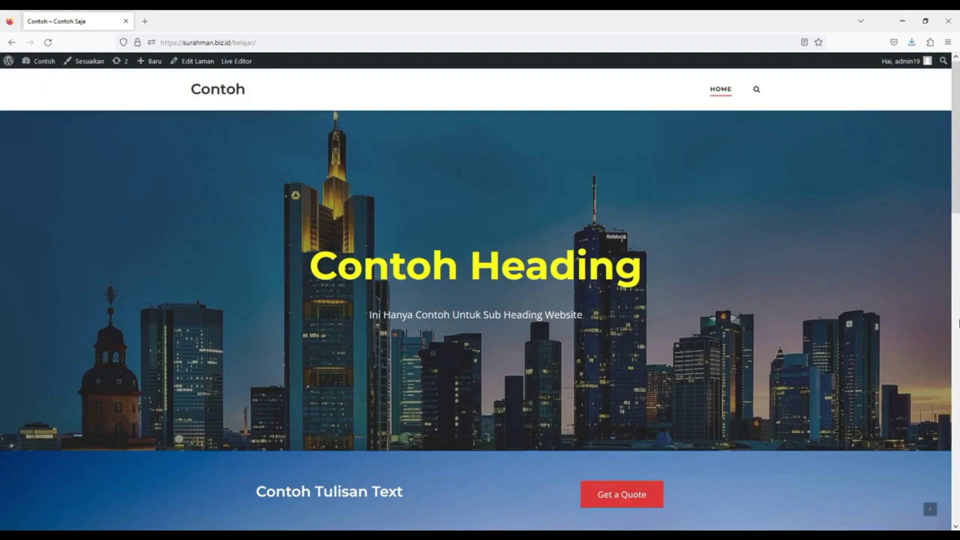
scroll(932, 284, "down", 18)
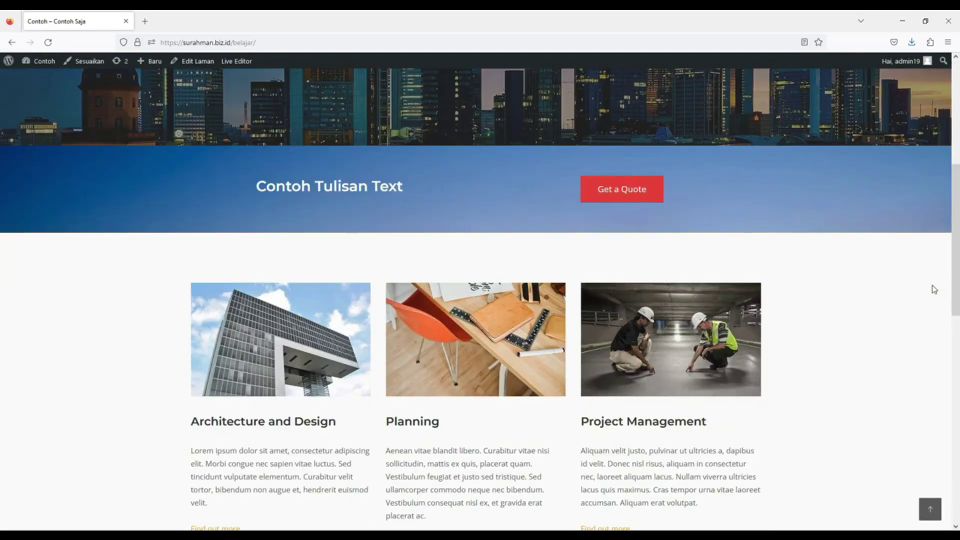
scroll(819, 408, "up", 18)
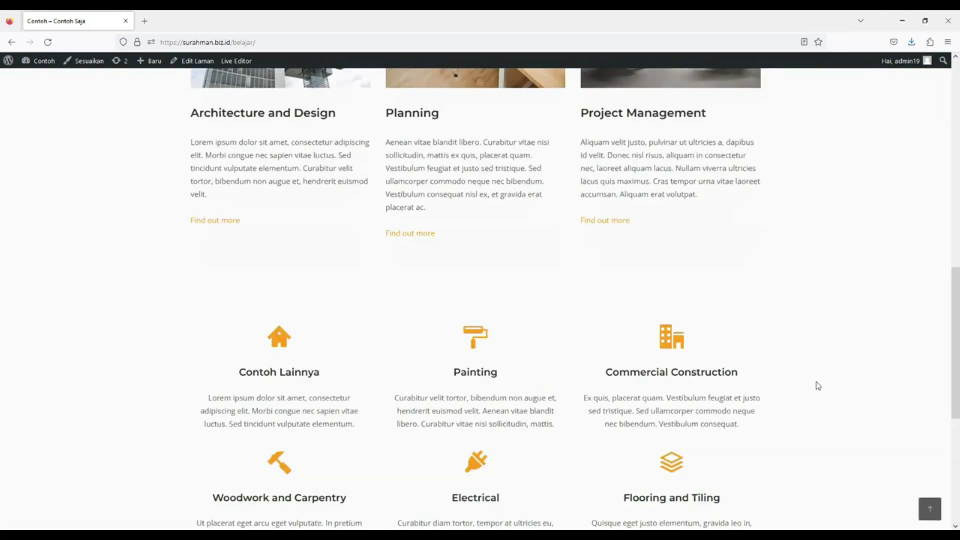
scroll(653, 325, "down", 3)
scroll(653, 326, "up", 3)
scroll(932, 217, "down", 5)
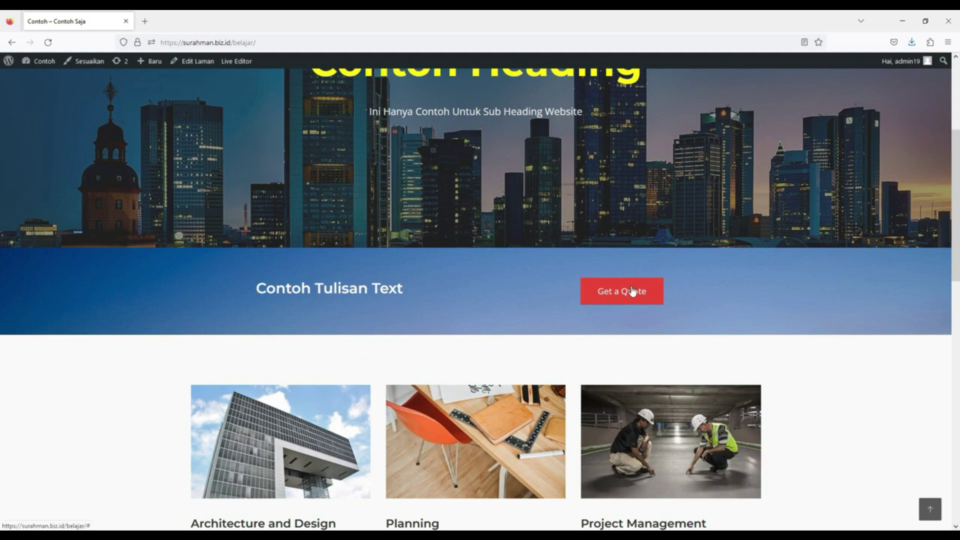
scroll(895, 253, "up", 2)
scroll(895, 253, "down", 3)
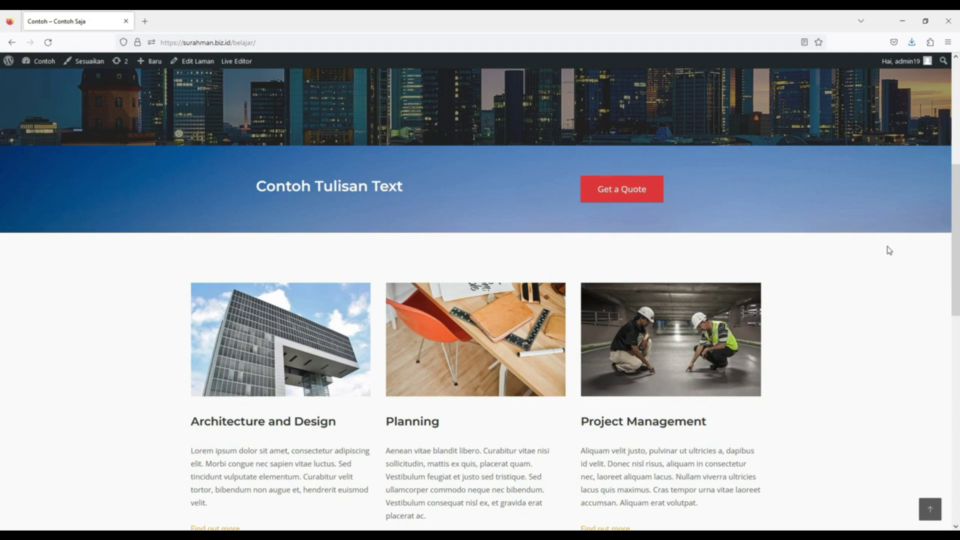
scroll(889, 250, "down", 10)
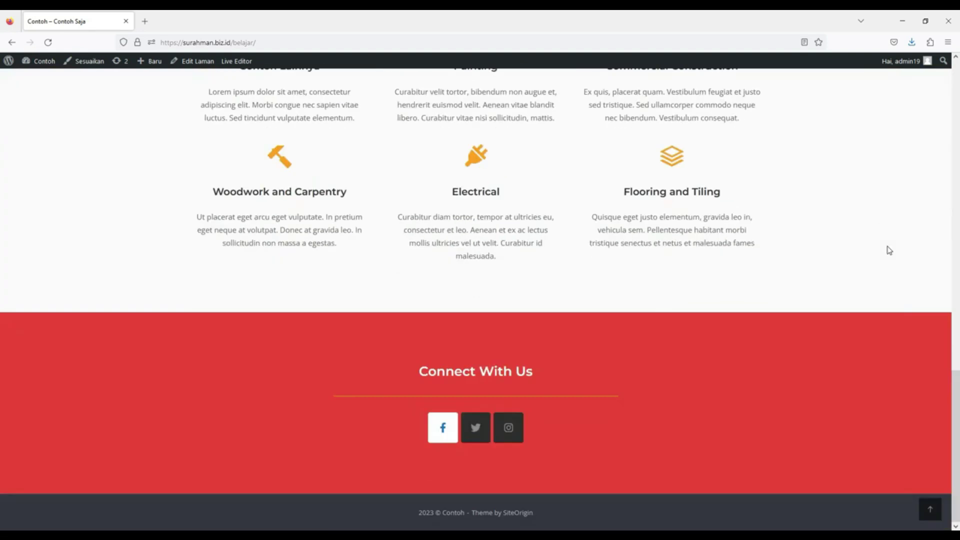
scroll(889, 250, "up", 10)
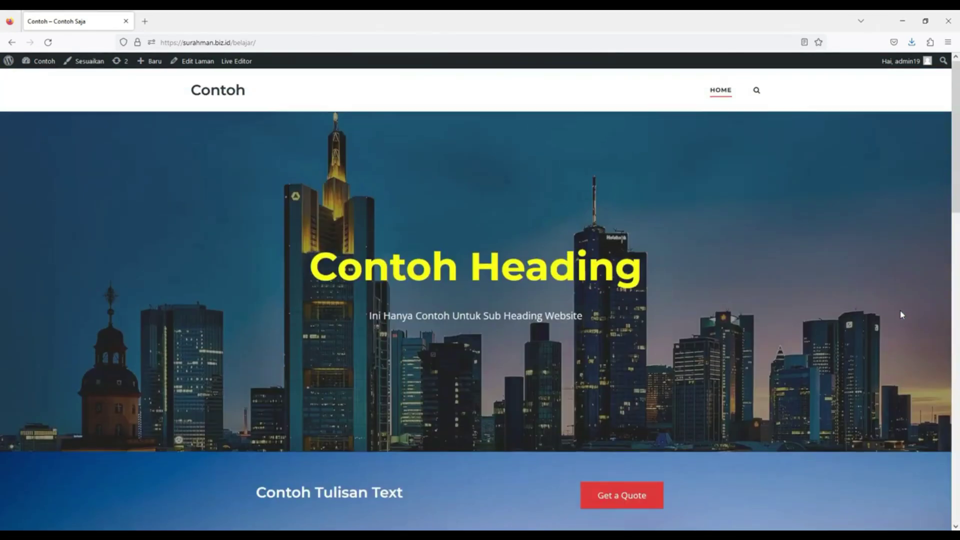
scroll(902, 314, "down", 10)
scroll(901, 317, "up", 5)
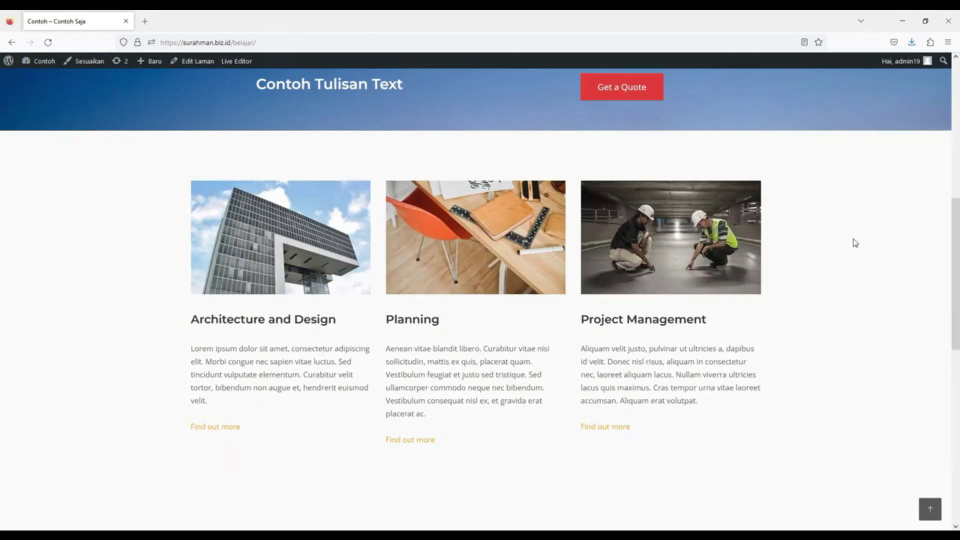
scroll(855, 243, "down", 5)
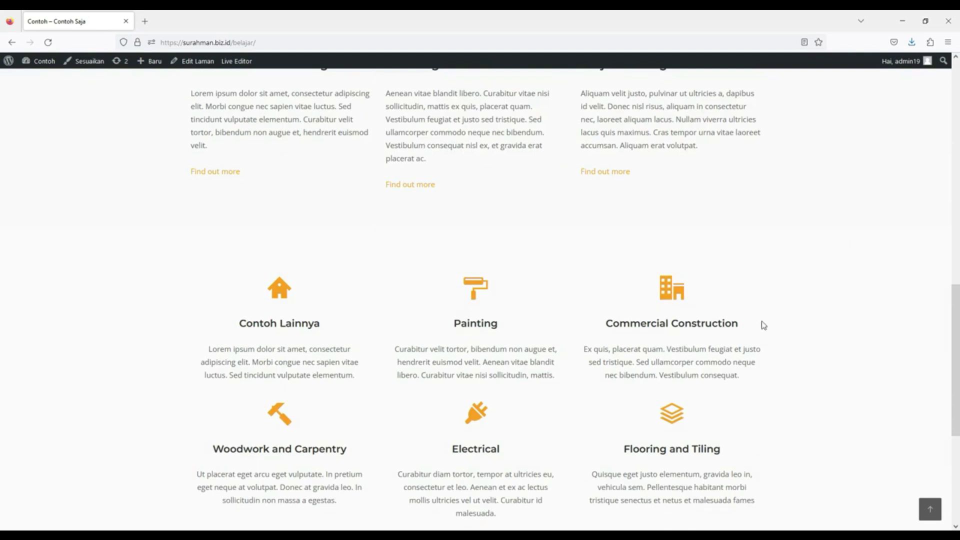
scroll(763, 325, "down", 5)
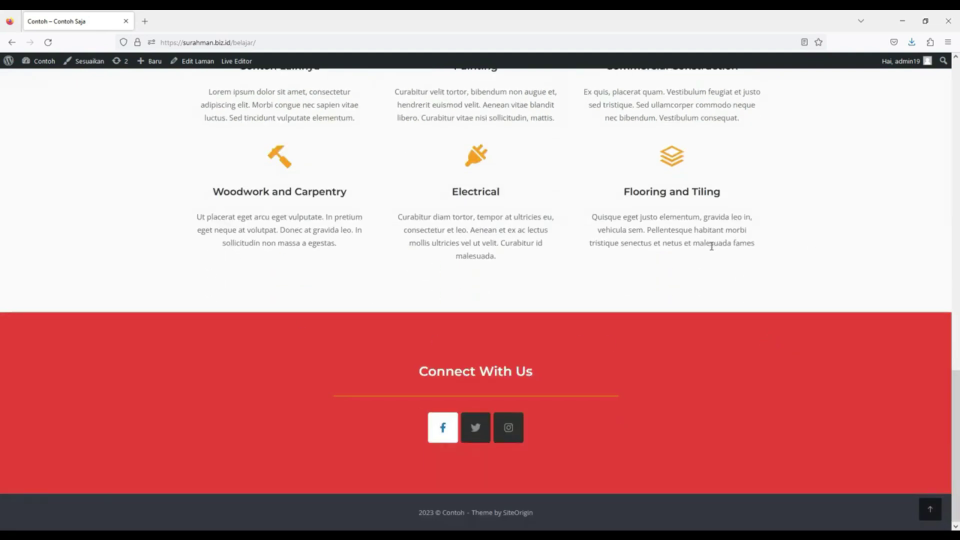
scroll(711, 247, "up", 15)
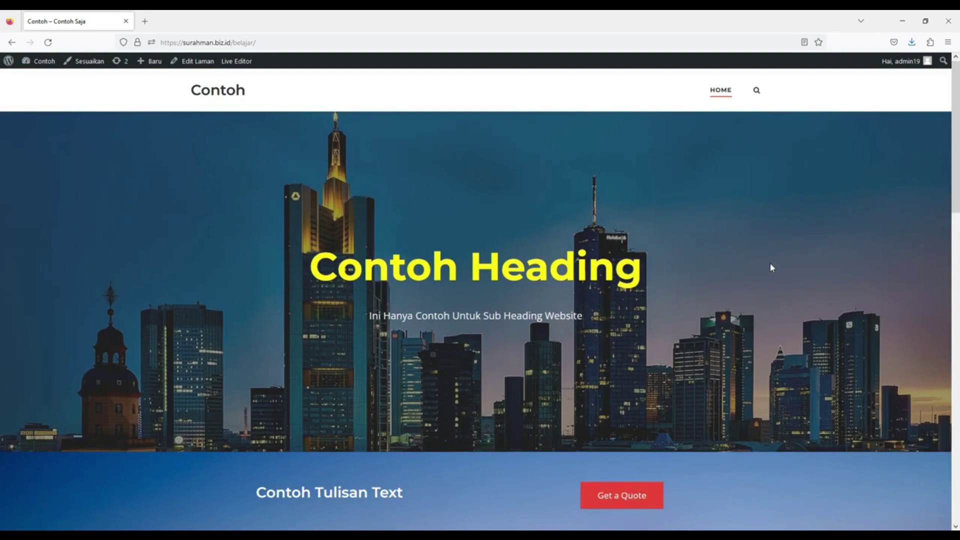
scroll(786, 218, "down", 4)
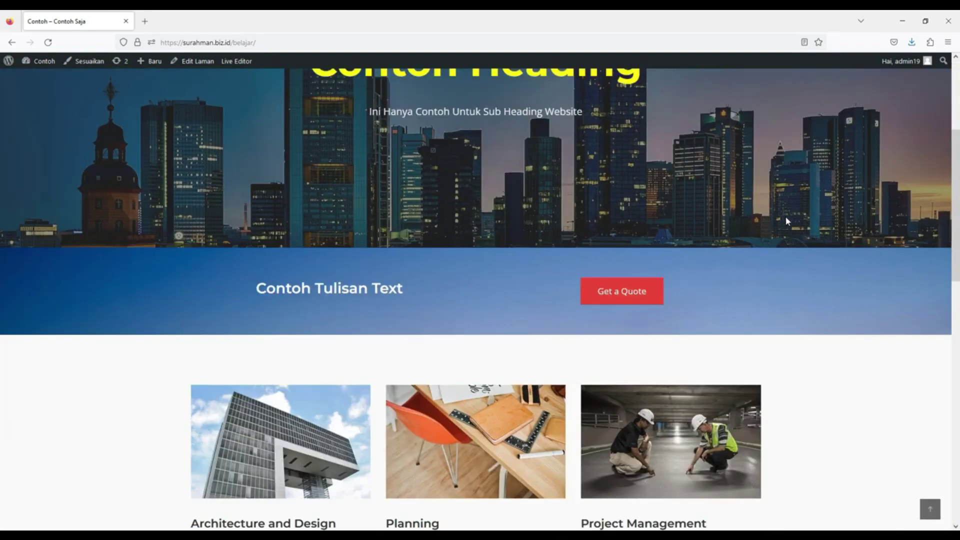
scroll(786, 218, "down", 5)
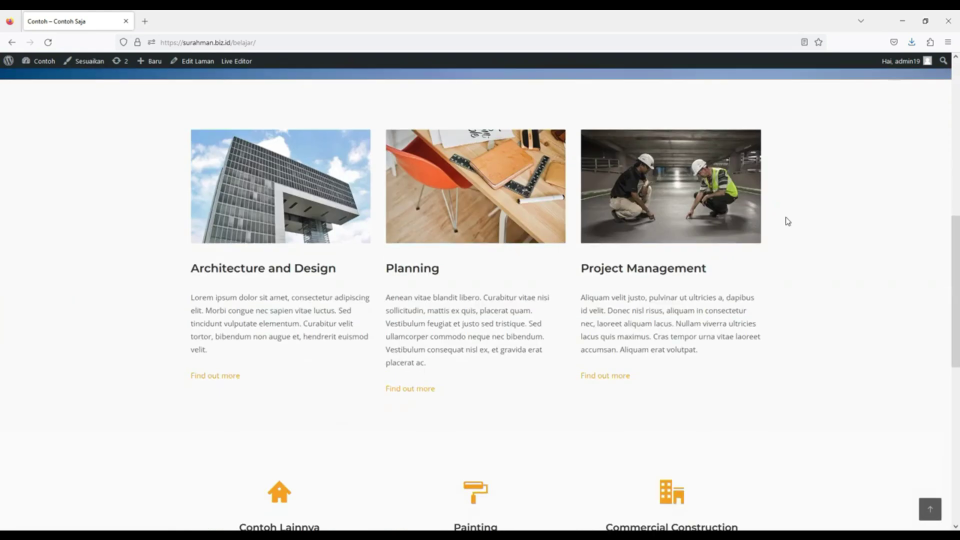
Review the whole published home page again, comparing the hero, Get a Quote band, services, features and Connect With Us sections
scroll(788, 221, "down", 8)
scroll(787, 221, "up", 15)
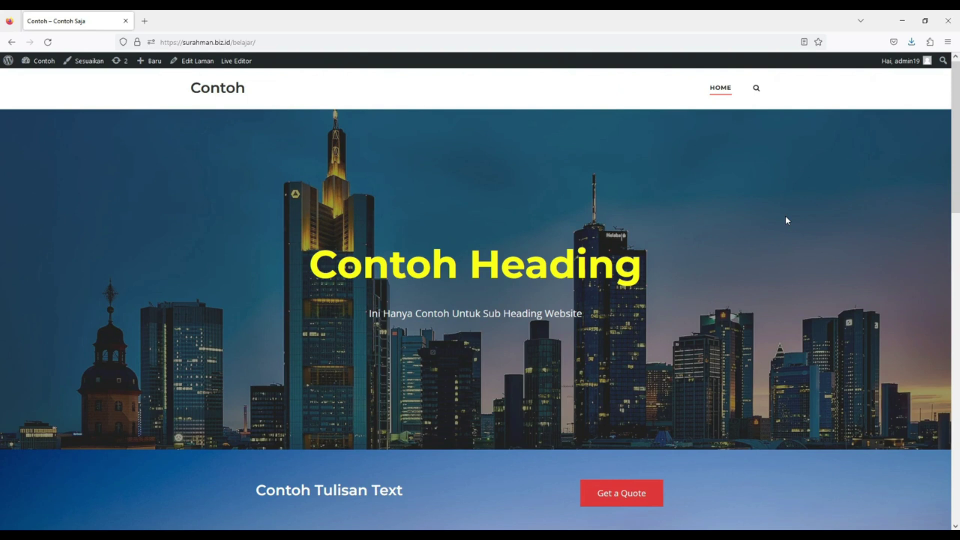
scroll(786, 220, "down", 10)
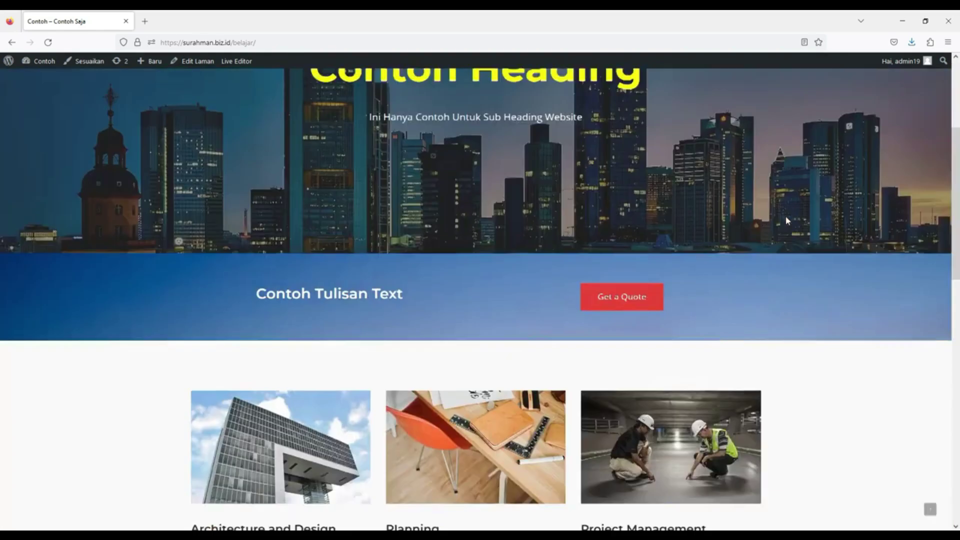
scroll(851, 227, "down", 8)
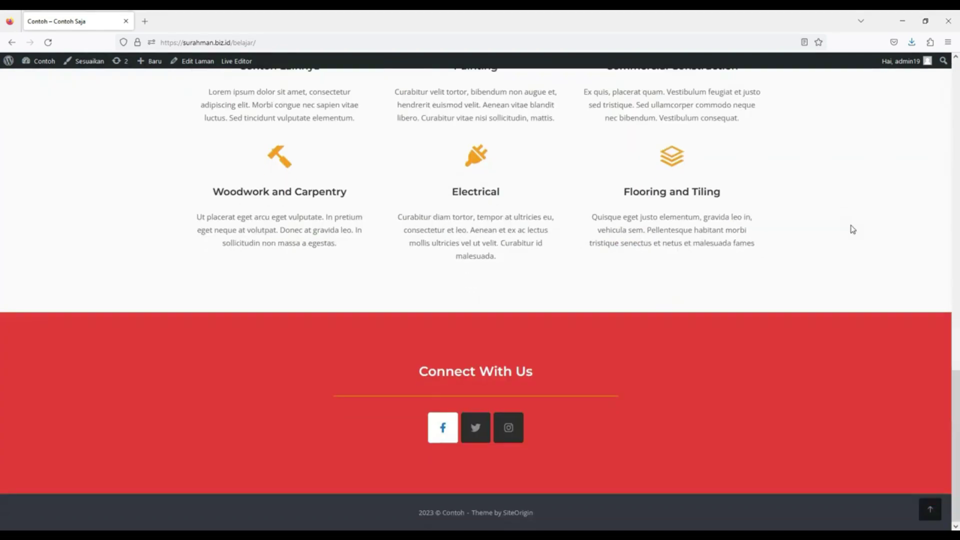
scroll(853, 229, "up", 18)
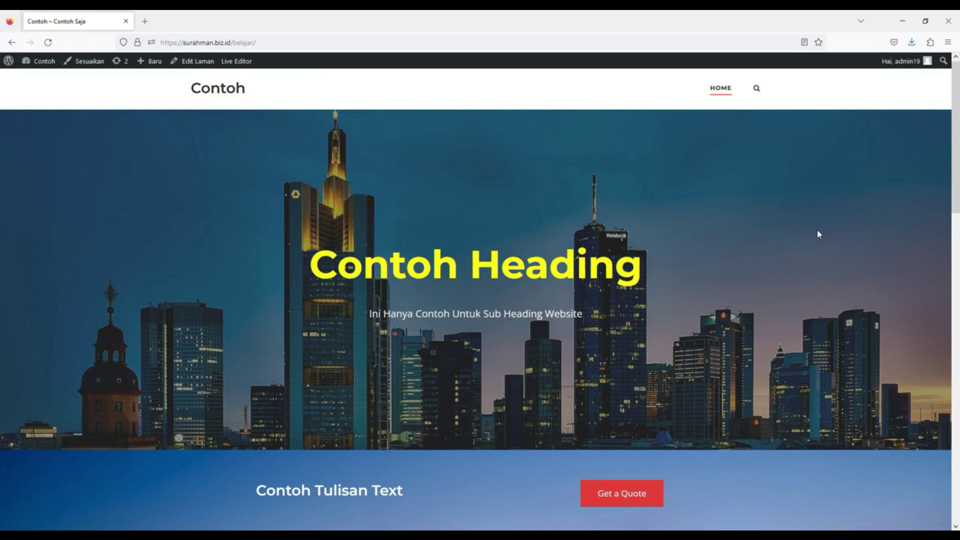
scroll(817, 239, "down", 5)
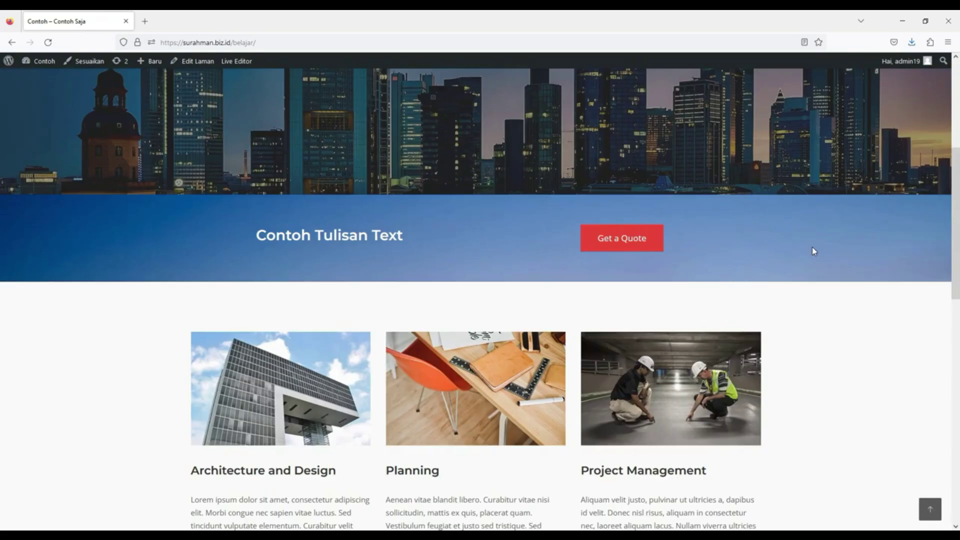
scroll(814, 251, "down", 6)
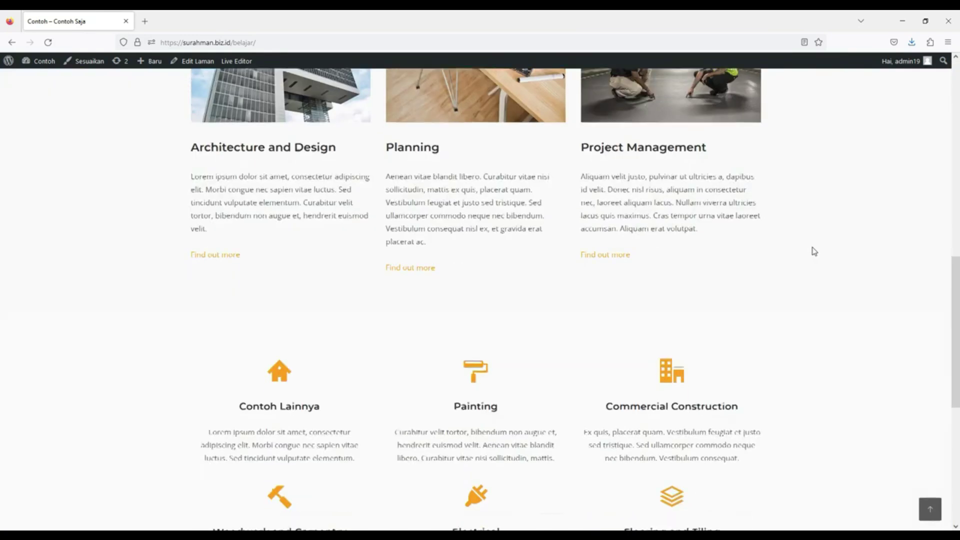
scroll(814, 251, "down", 6)
scroll(814, 251, "down", 1)
scroll(814, 251, "up", 15)
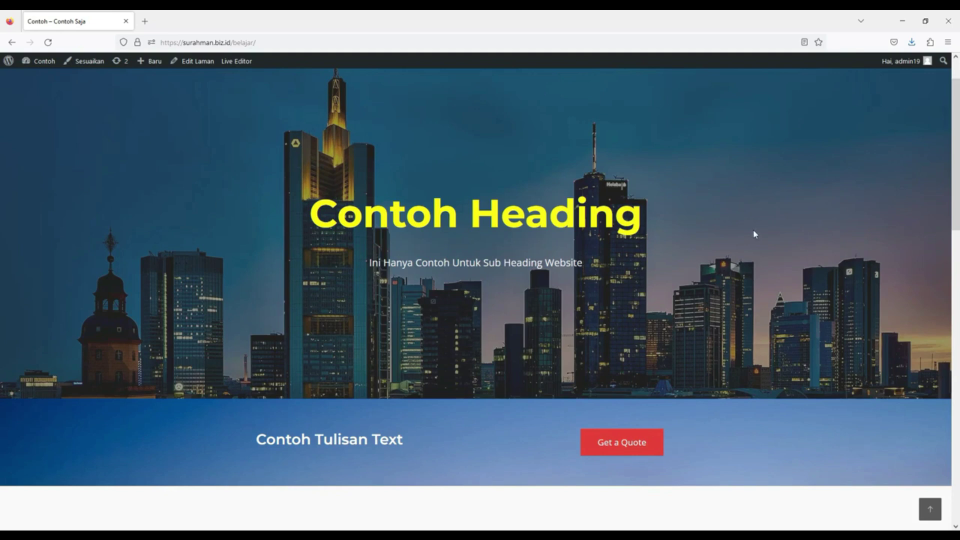
scroll(754, 234, "down", 4)
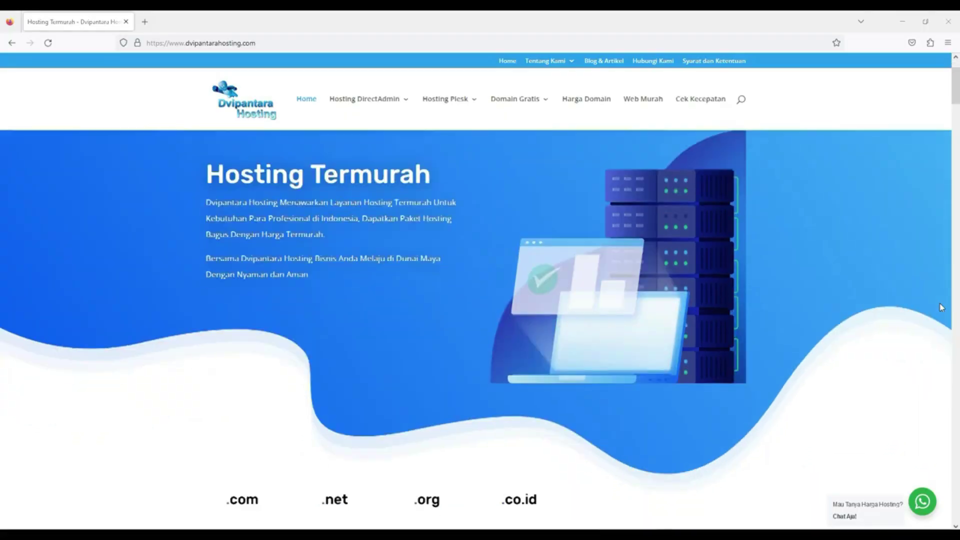
Examine the Dvipantara Hosting home page's opening sections, covering the hero, free domain offer, service benefits and hosting technology
scroll(942, 307, "down", 3)
scroll(942, 307, "down", 2)
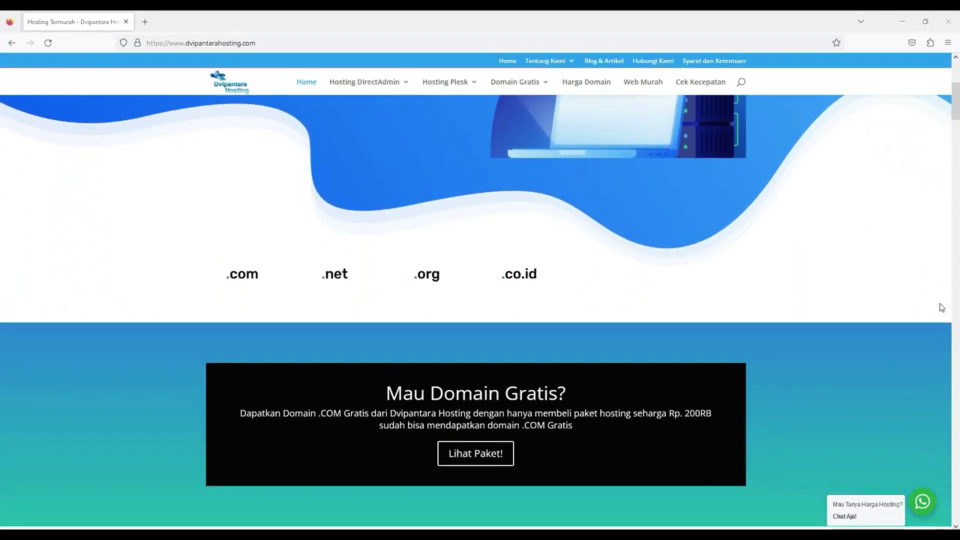
scroll(942, 307, "down", 2)
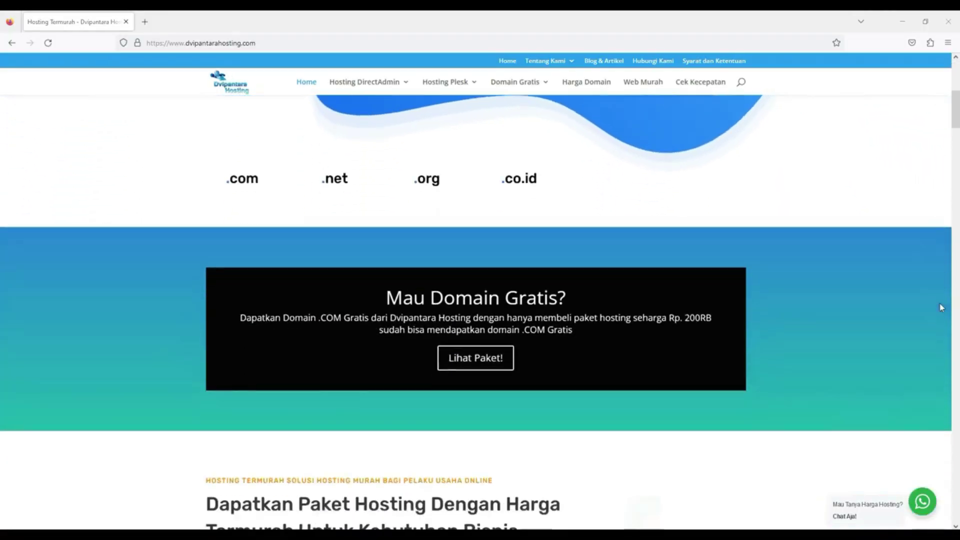
scroll(942, 308, "down", 6)
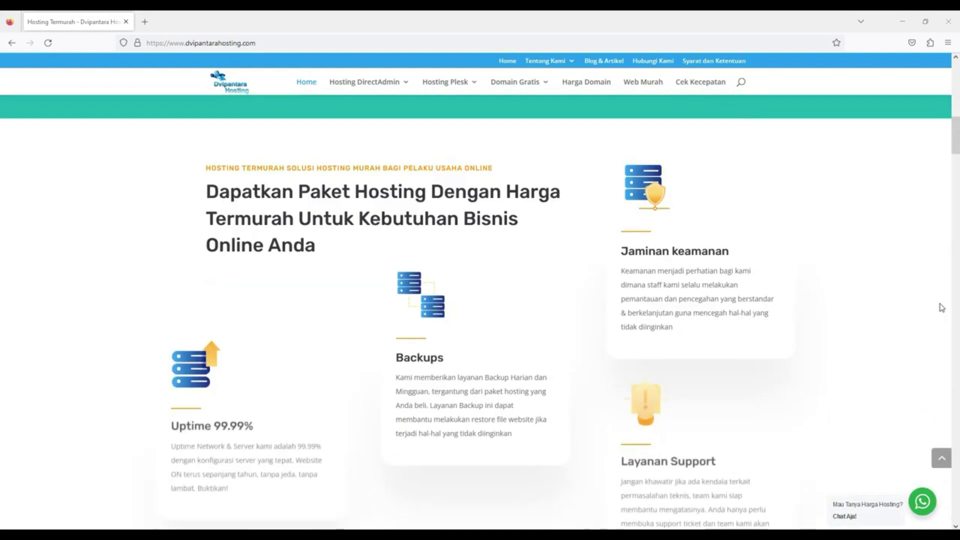
scroll(942, 307, "down", 3)
scroll(942, 307, "down", 3)
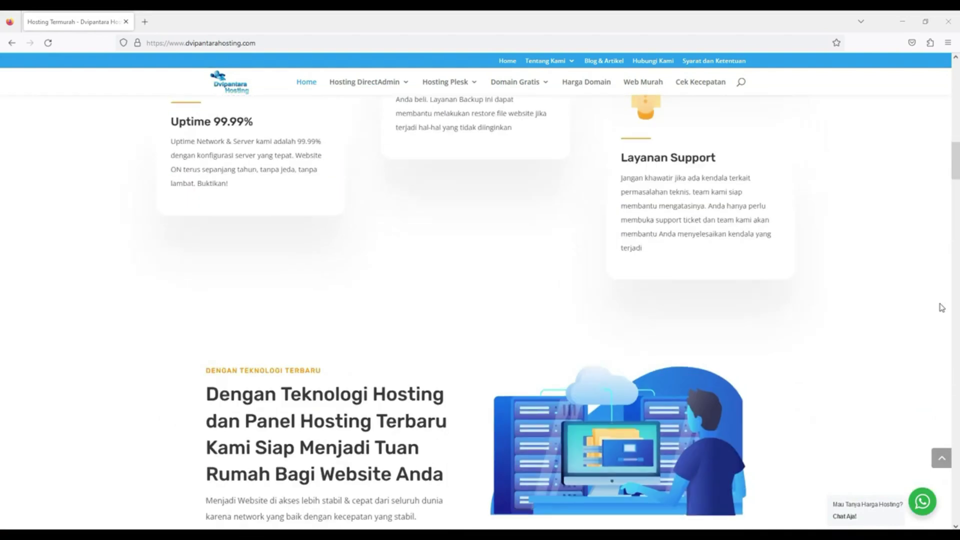
scroll(942, 308, "down", 3)
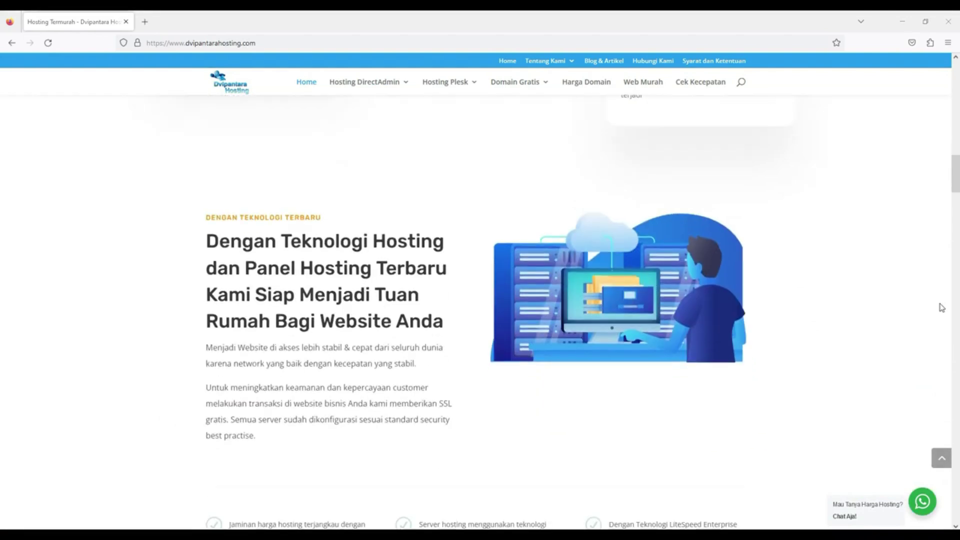
scroll(942, 308, "down", 3)
scroll(942, 308, "down", 8)
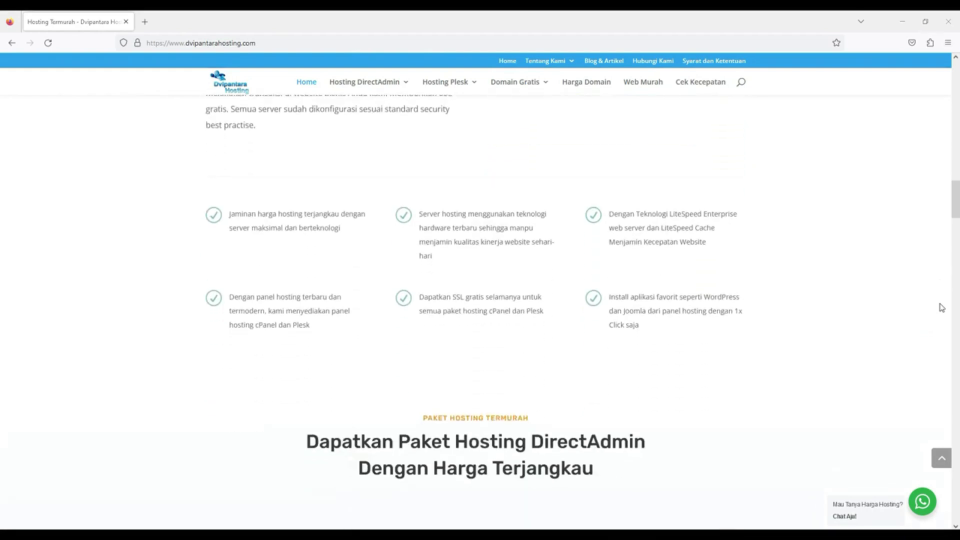
Compare the DirectAdmin and Plesk hosting package sections on the Dvipantara Hosting home page
scroll(942, 307, "down", 1)
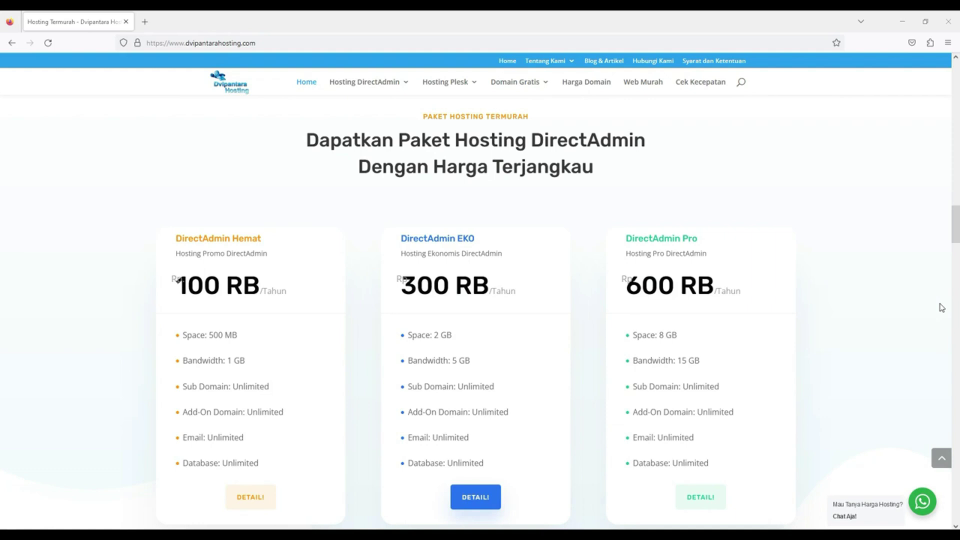
scroll(942, 308, "down", 9)
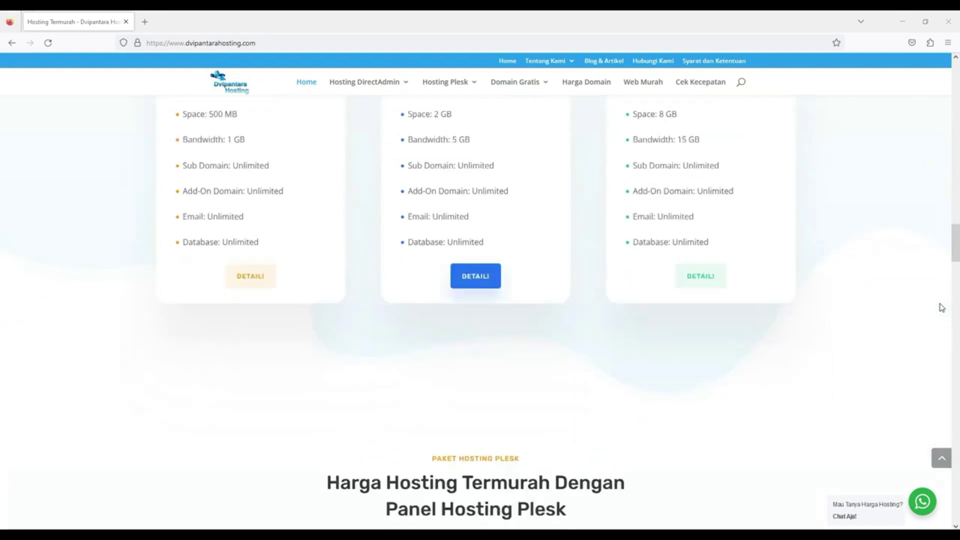
scroll(942, 307, "down", 2)
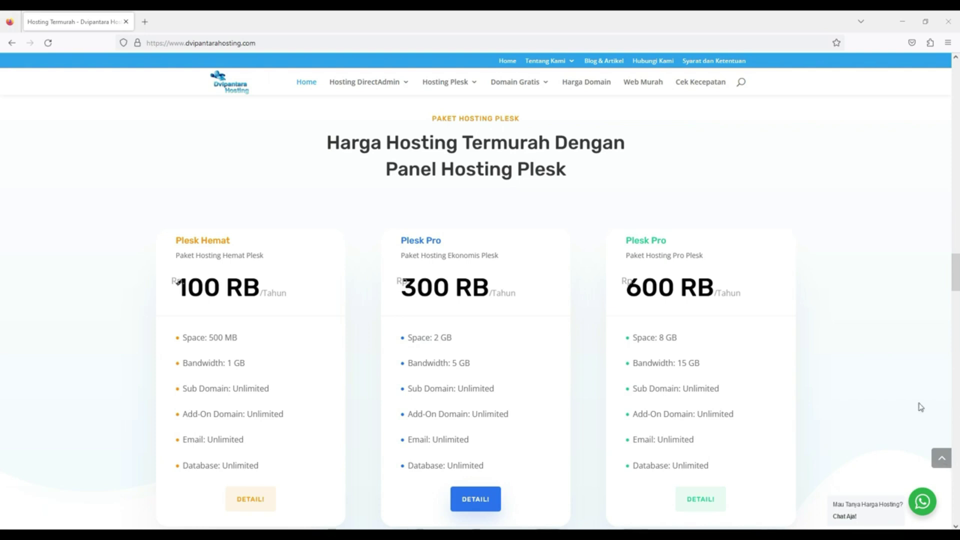
scroll(920, 405, "down", 6)
scroll(919, 405, "up", 3)
scroll(920, 407, "up", 10)
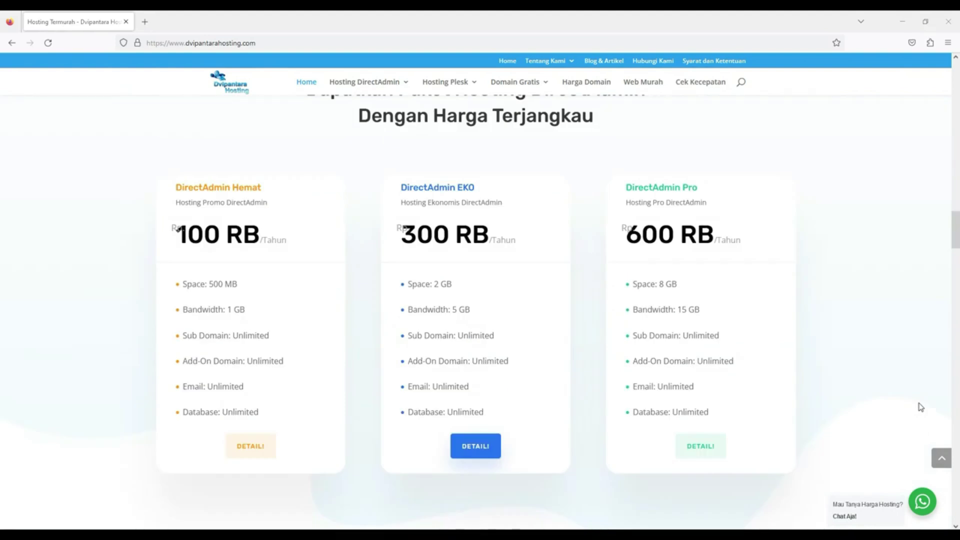
scroll(920, 407, "up", 1)
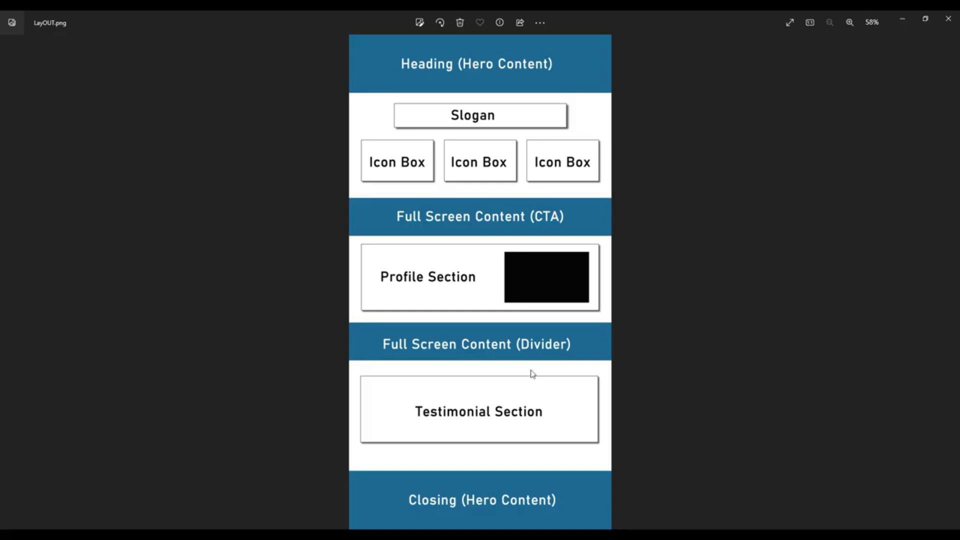
Switch to the LayOUT.png image in the photo viewer and study its overall page structure, hero heading and slogan area
scroll(532, 374, "up", 5)
scroll(501, 349, "up", 5)
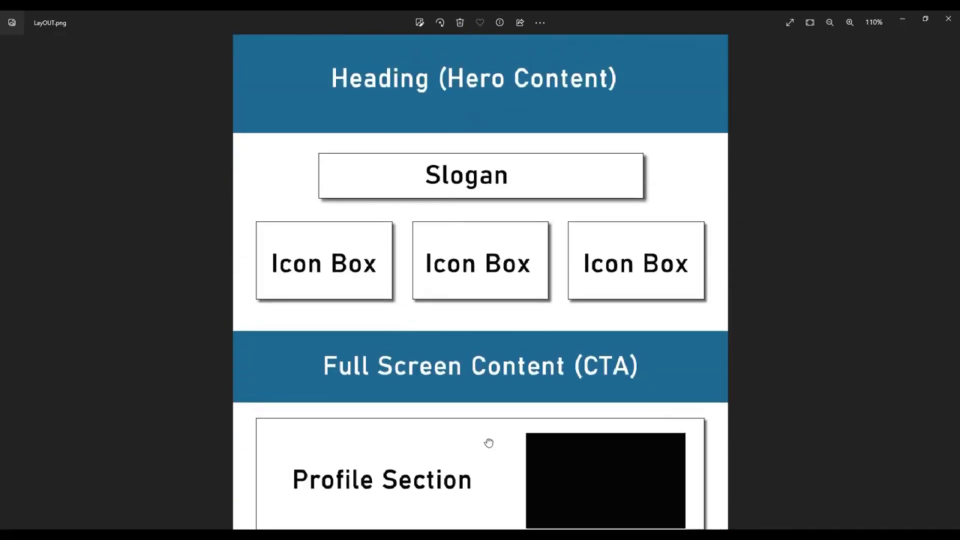
scroll(524, 321, "down", 5)
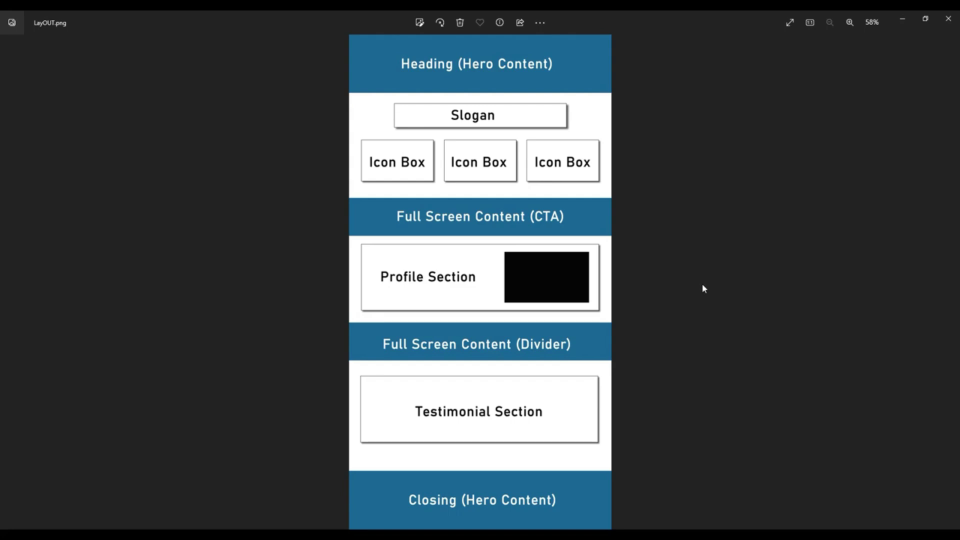
scroll(583, 299, "up", 3)
scroll(583, 299, "up", 3)
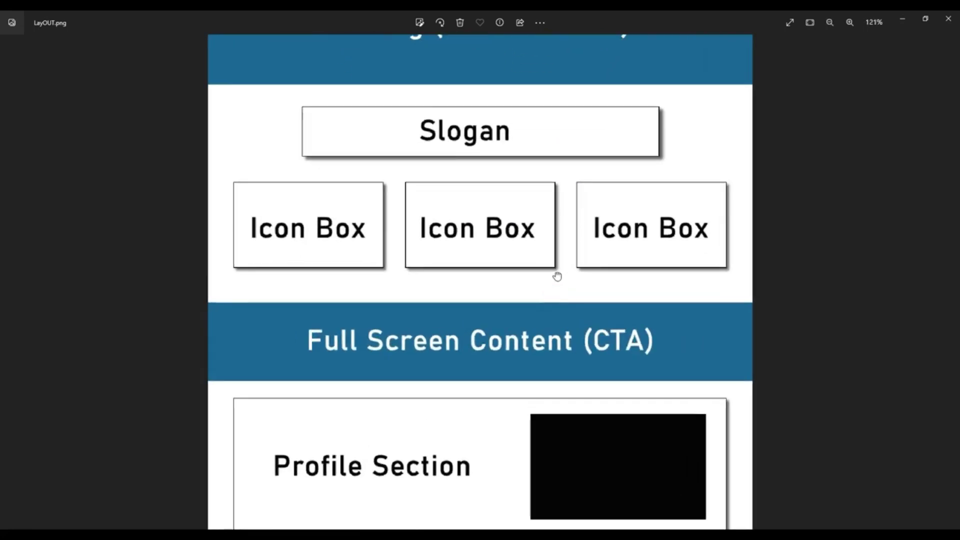
left_click_drag(557, 274, 560, 406)
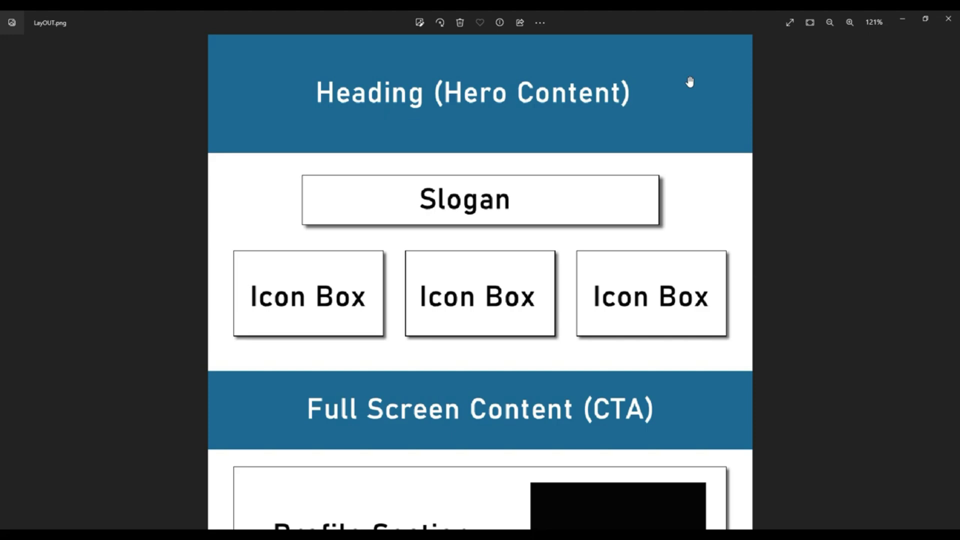
left_click_drag(679, 238, 680, 152)
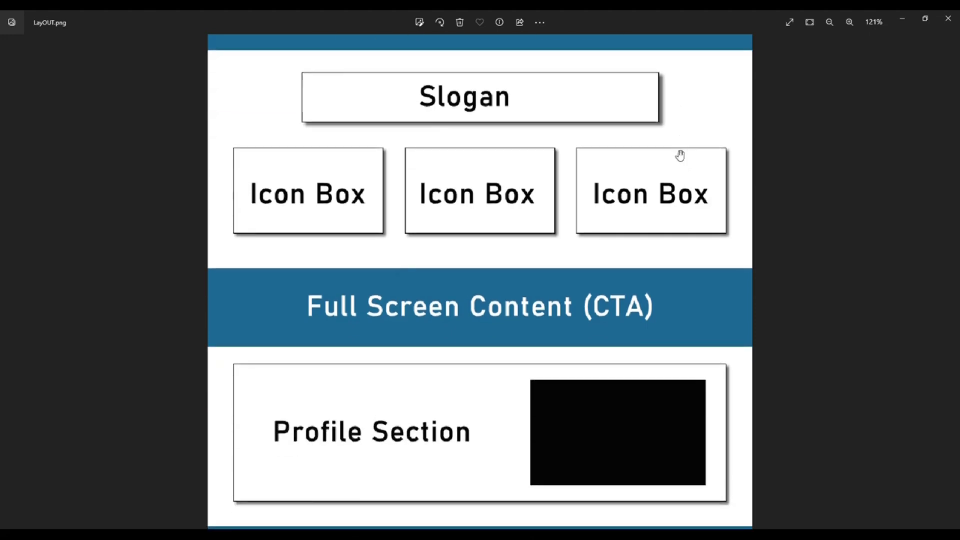
left_click_drag(615, 129, 569, 176)
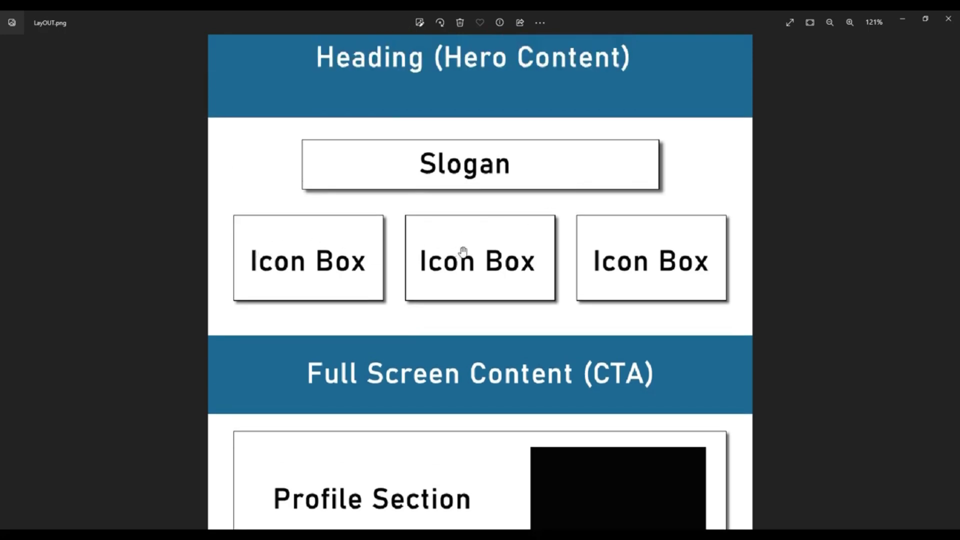
Examine how the layout image arranges the three icon boxes and the Full Screen Content (CTA) band around the neighbouring sections
scroll(403, 218, "up", 2)
scroll(405, 225, "down", 5)
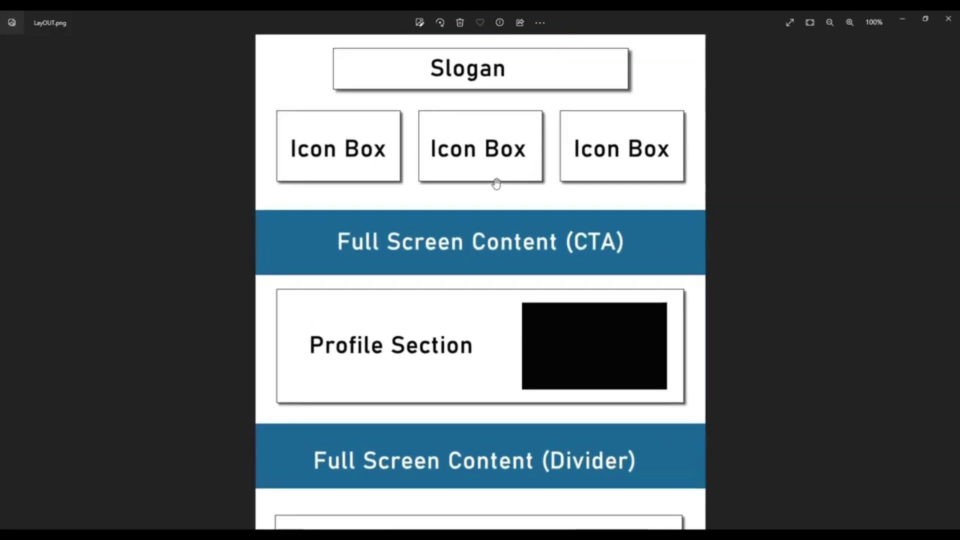
scroll(495, 184, "up", 3)
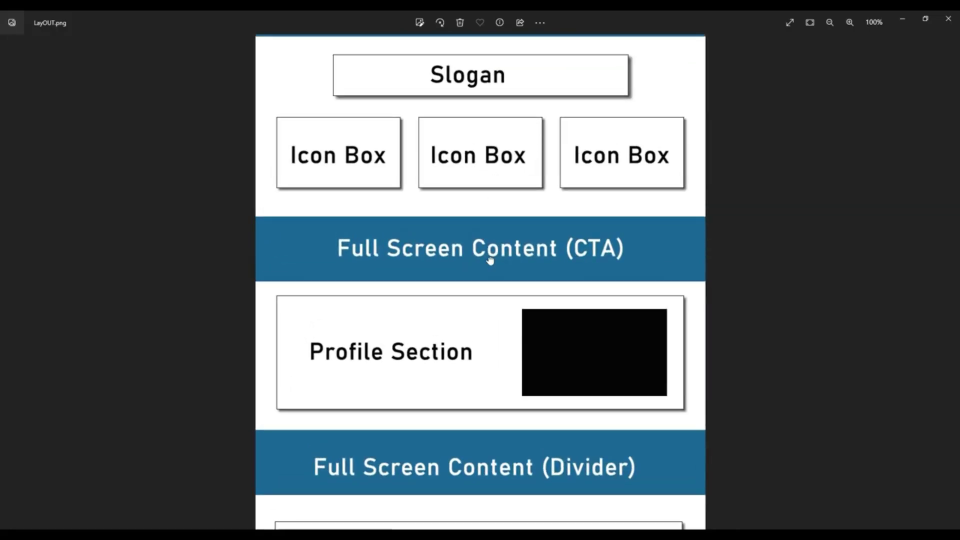
scroll(500, 230, "up", 1)
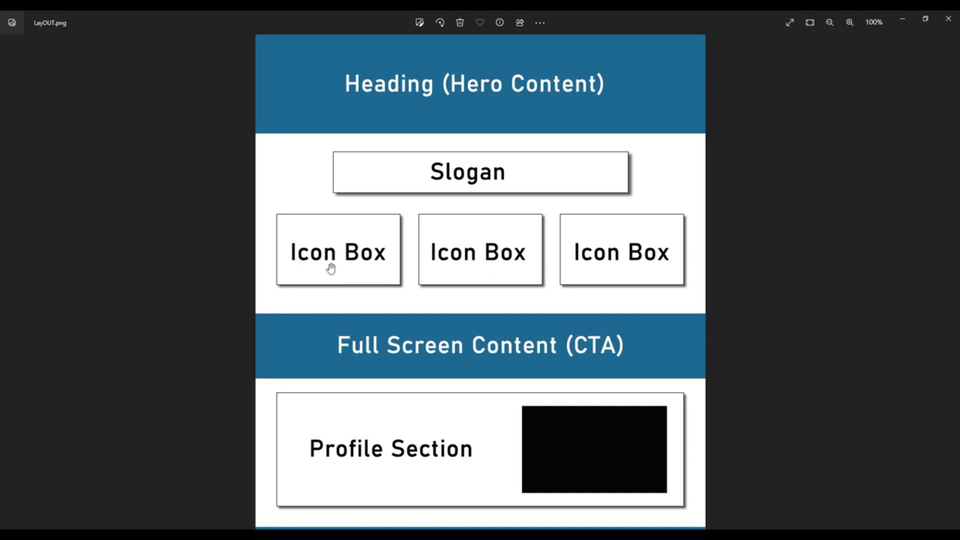
scroll(479, 262, "up", 2)
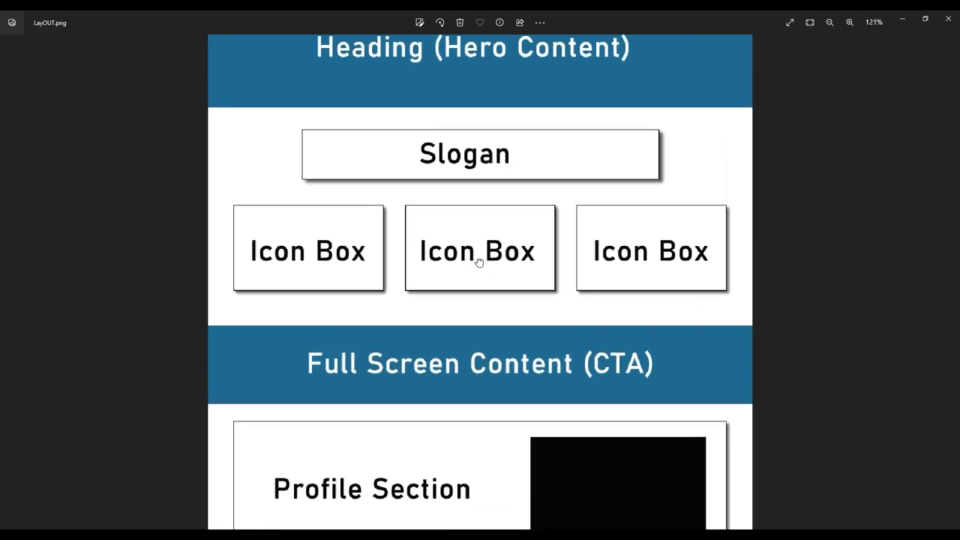
left_click_drag(478, 259, 478, 298)
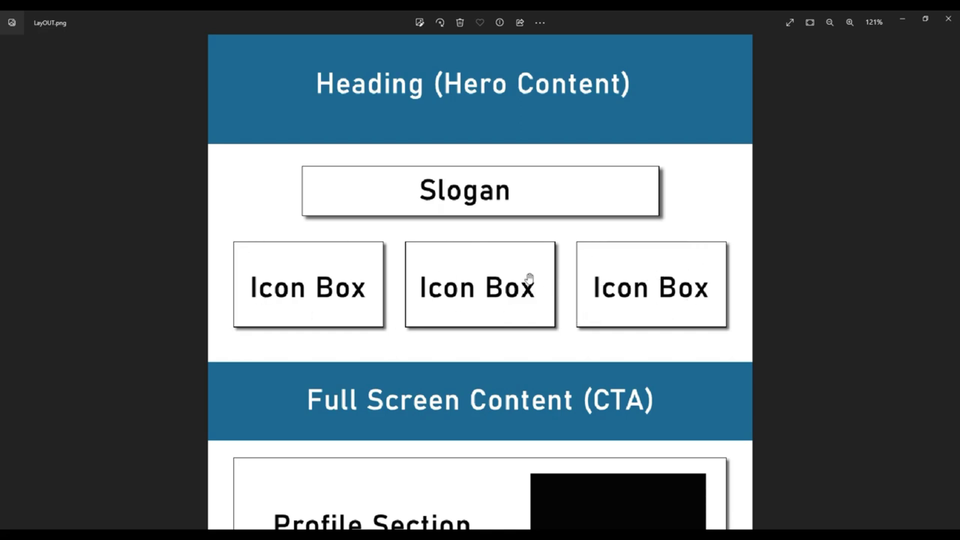
left_click_drag(387, 316, 449, 129)
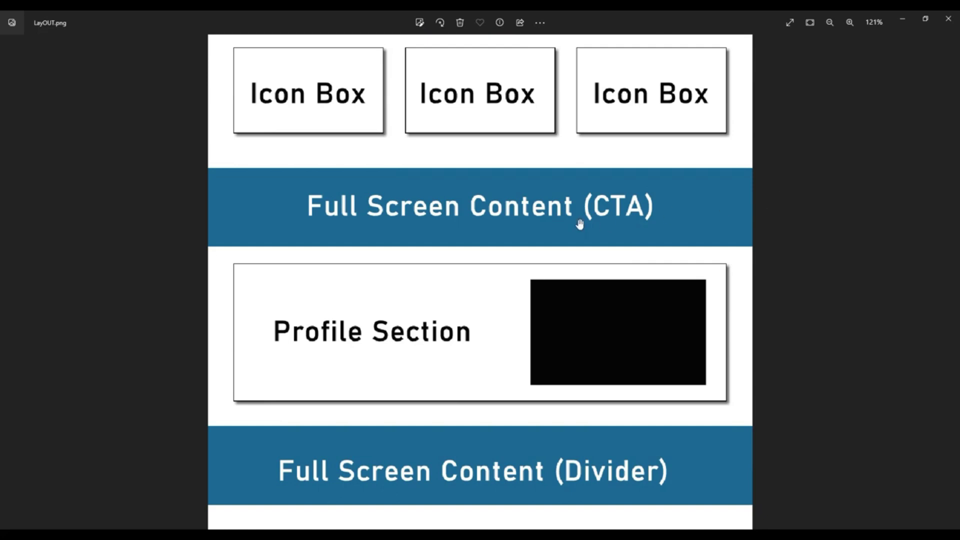
left_click_drag(574, 211, 573, 262)
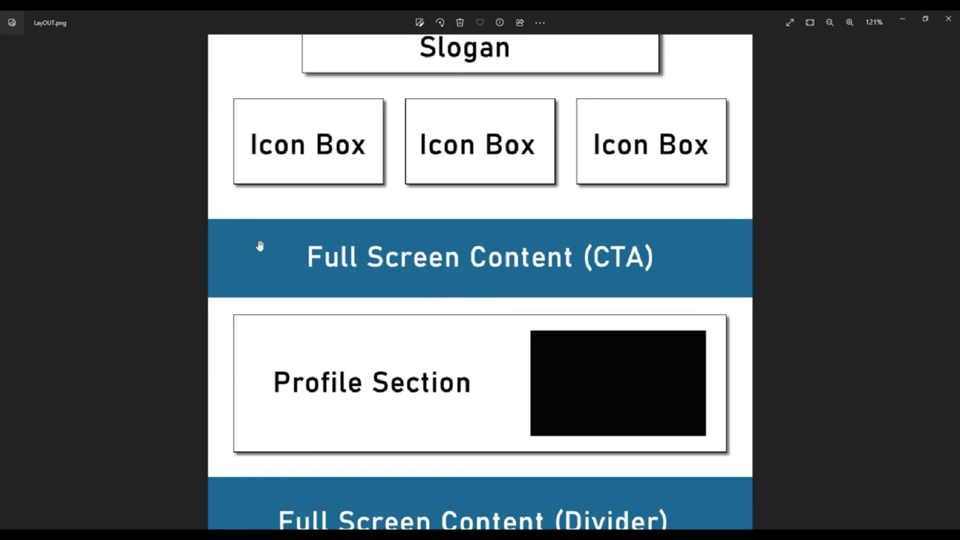
left_click_drag(259, 246, 257, 268)
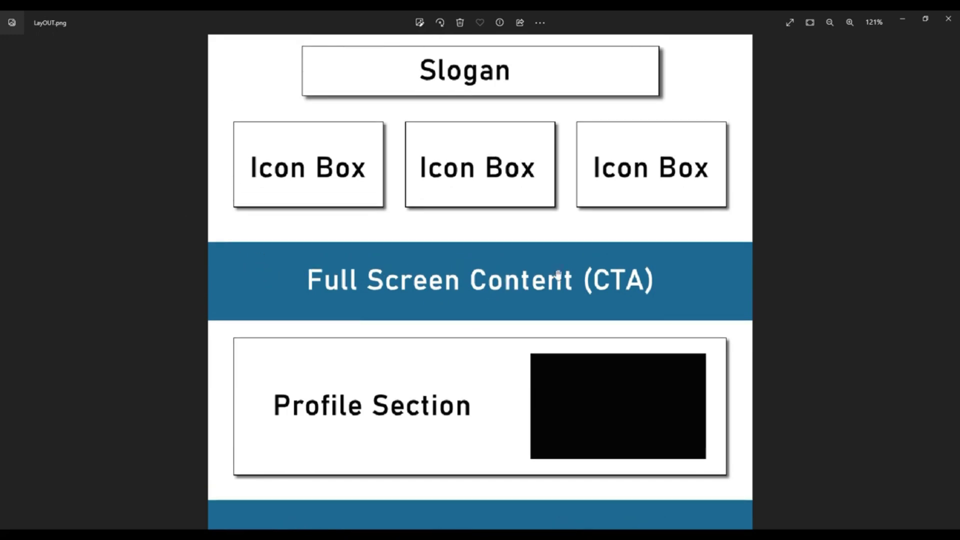
left_click_drag(599, 282, 582, 413)
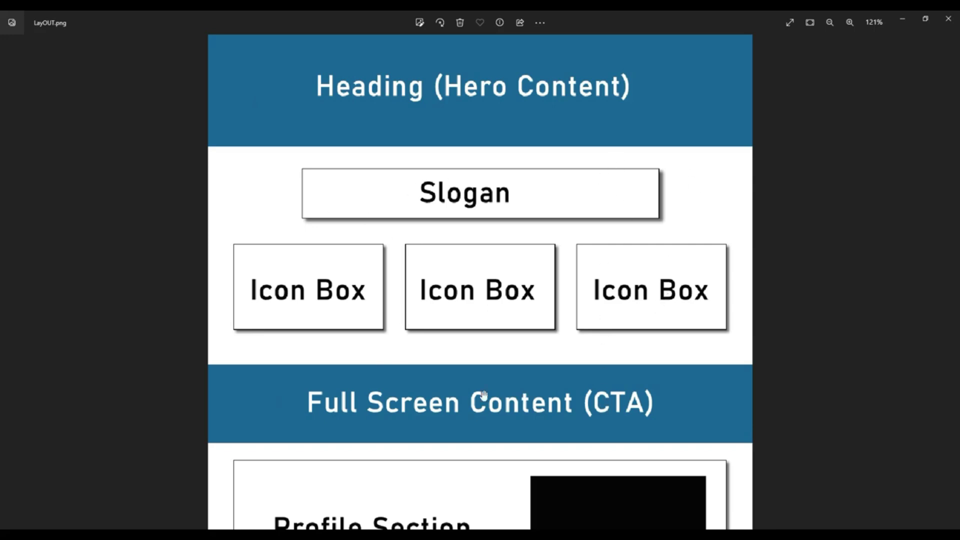
scroll(276, 395, "down", 1)
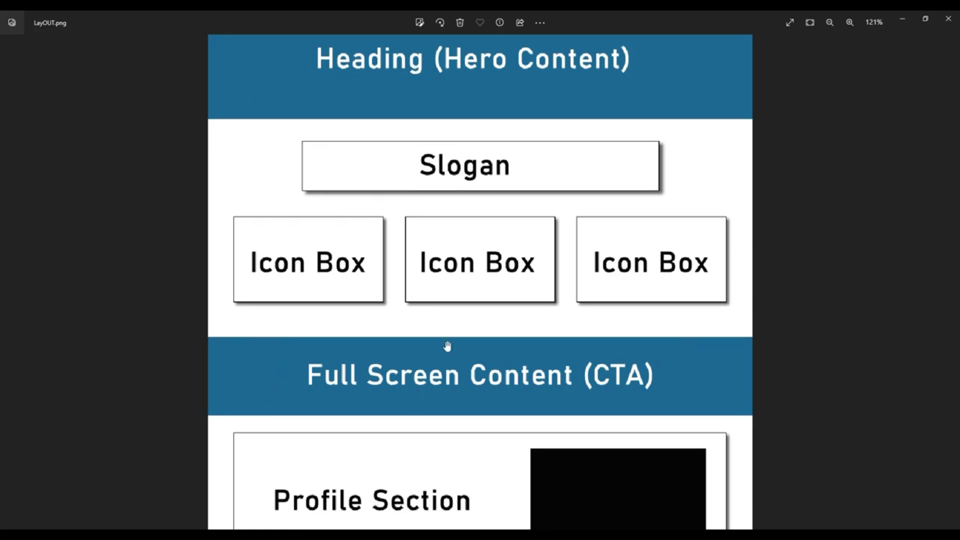
Examine the layout image's Profile Section, Full Screen Content (Divider), Testimonial Section and Closing (Hero Content) areas
scroll(446, 345, "down", 2)
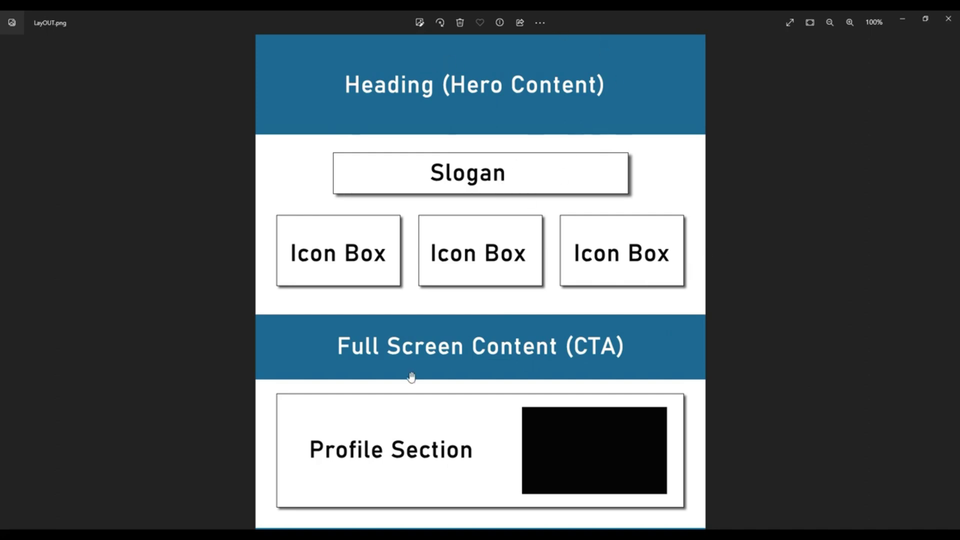
left_click_drag(419, 474, 437, 291)
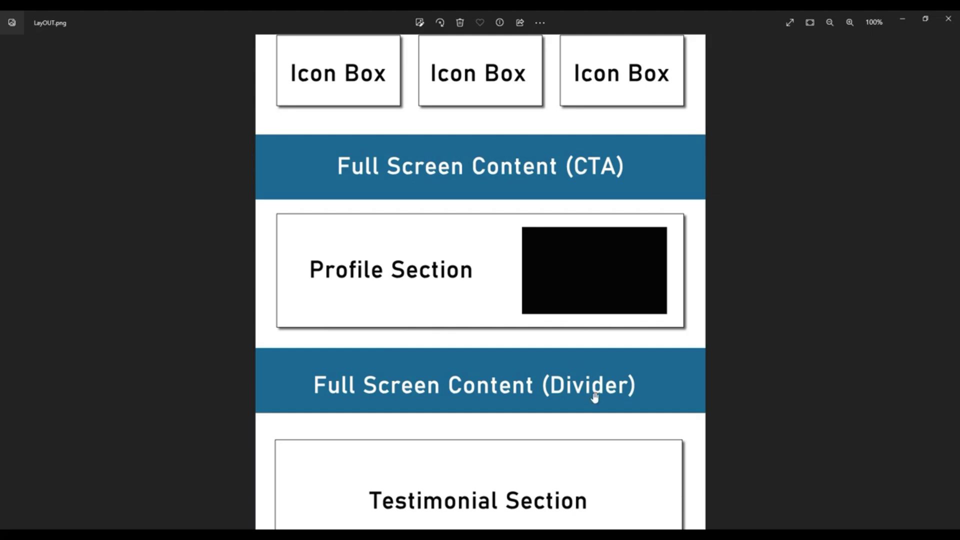
scroll(595, 380, "down", 3)
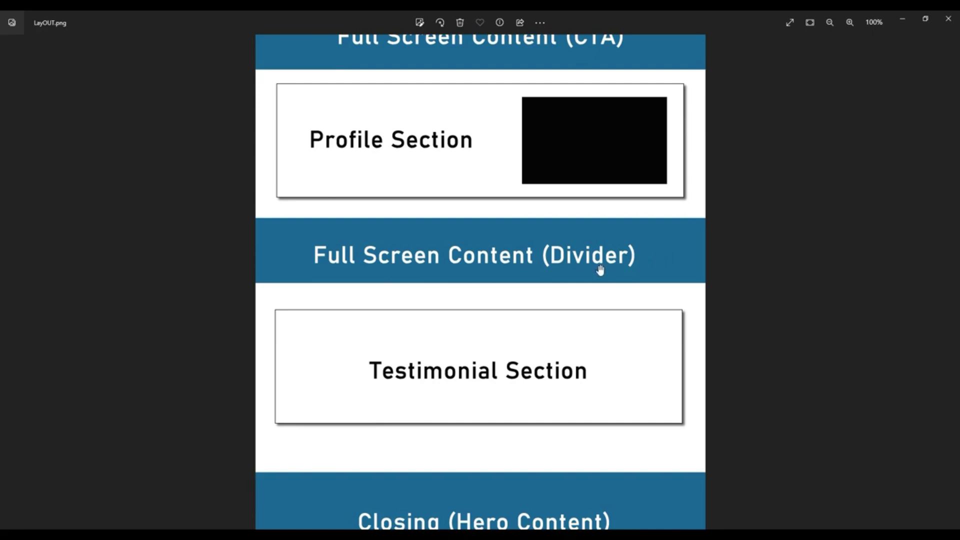
scroll(600, 268, "up", 2)
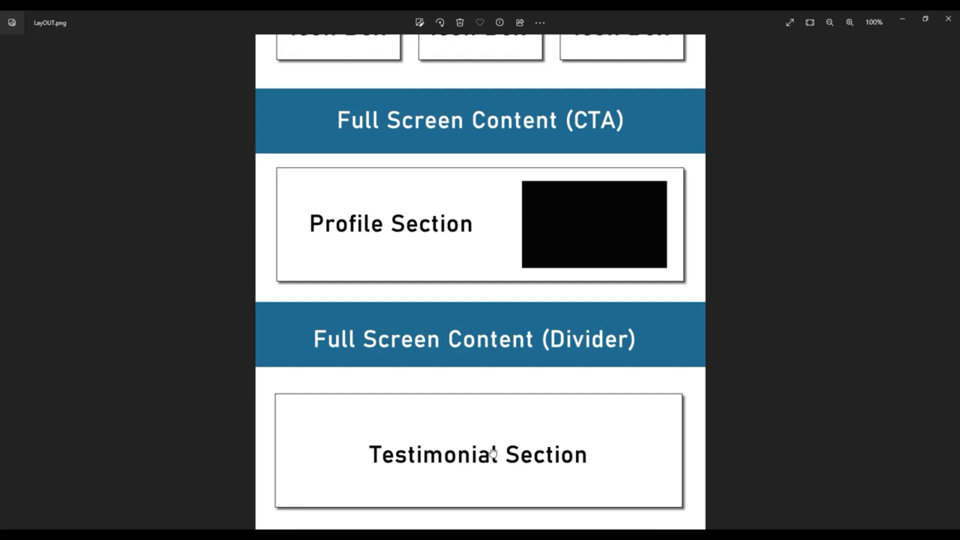
left_click_drag(491, 452, 529, 263)
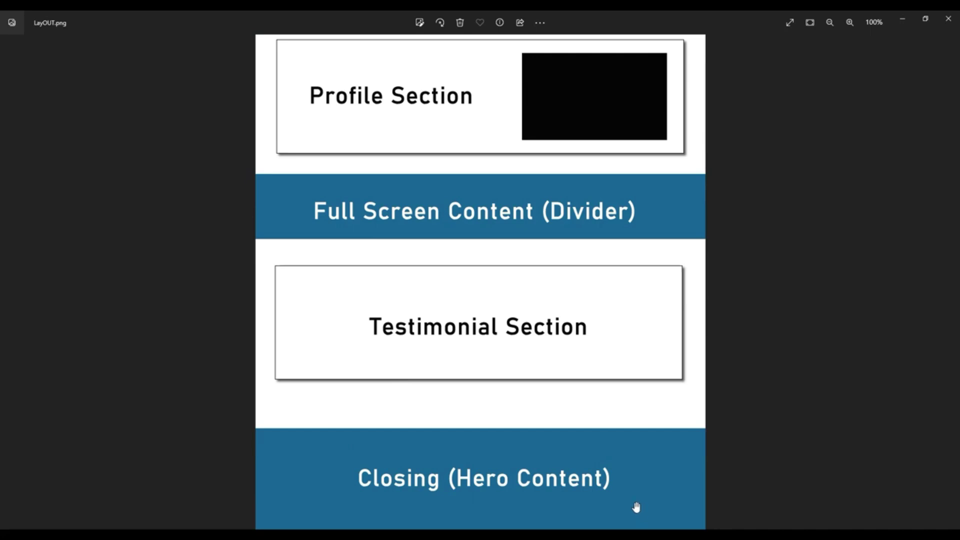
scroll(560, 321, "up", 1)
left_click_drag(560, 321, 585, 367)
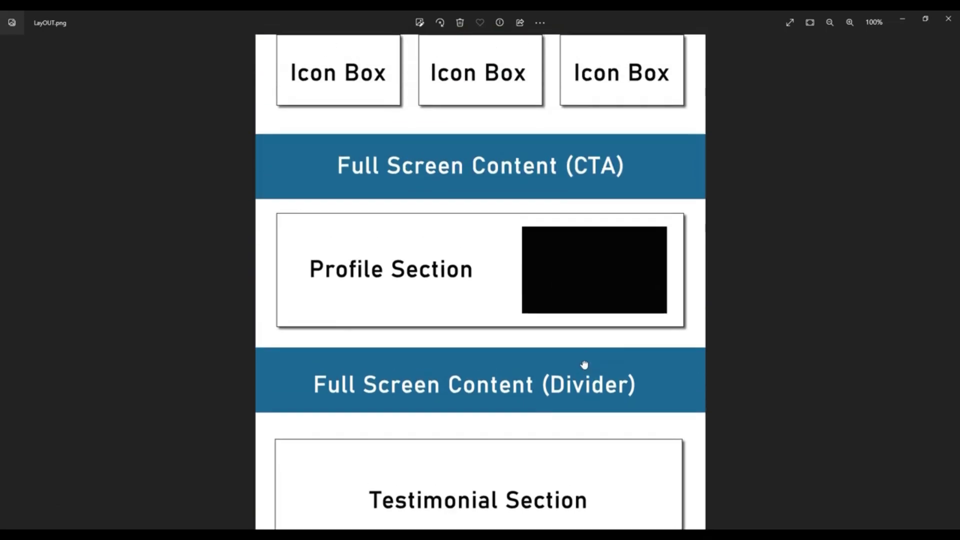
Trace the layout image's full section order from the Heading (Hero Content), through the CTA and divider bands, to the closing hero
left_click_drag(587, 171, 589, 335)
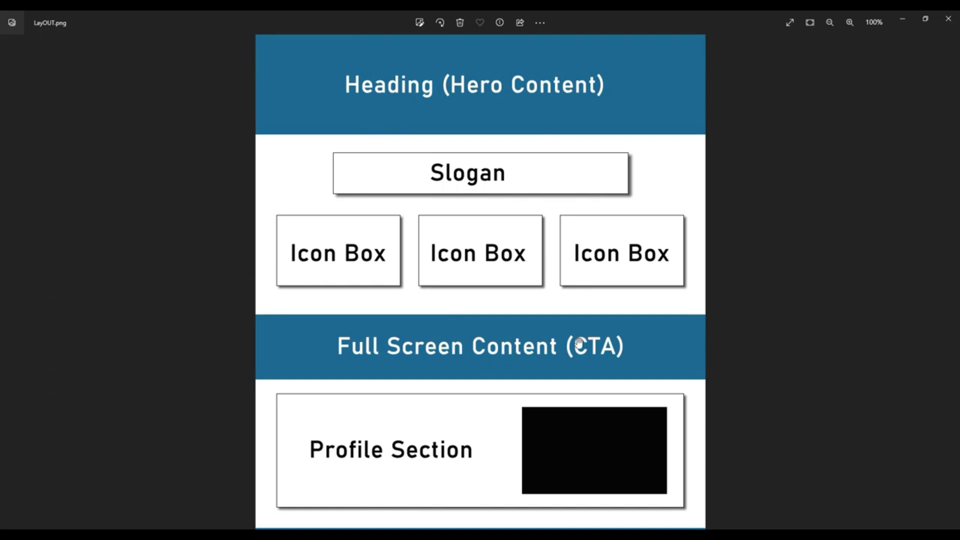
left_click_drag(574, 399, 591, 220)
left_click_drag(602, 397, 606, 520)
left_click_drag(602, 326, 604, 393)
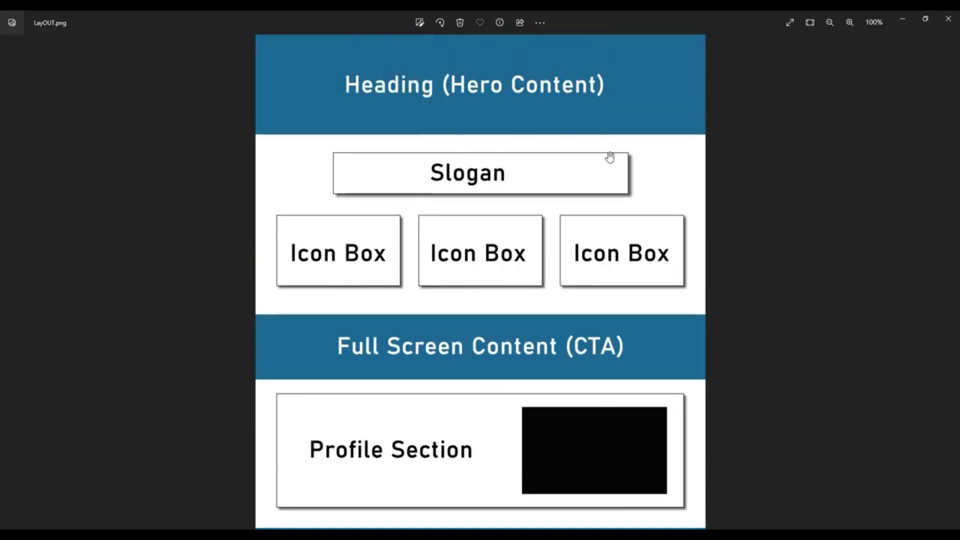
left_click_drag(557, 317, 566, 187)
left_click_drag(569, 426, 584, 521)
left_click_drag(591, 247, 593, 418)
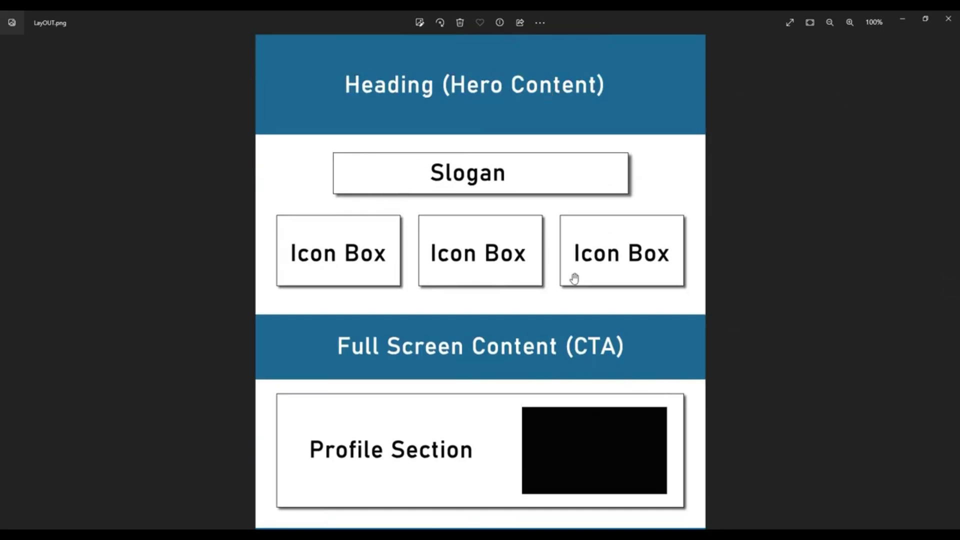
scroll(376, 292, "down", 3)
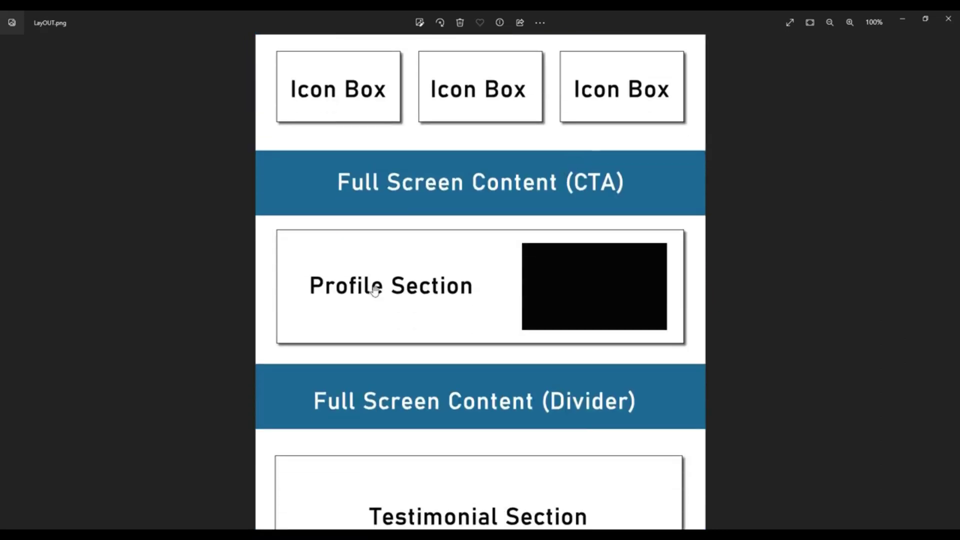
scroll(548, 315, "down", 1)
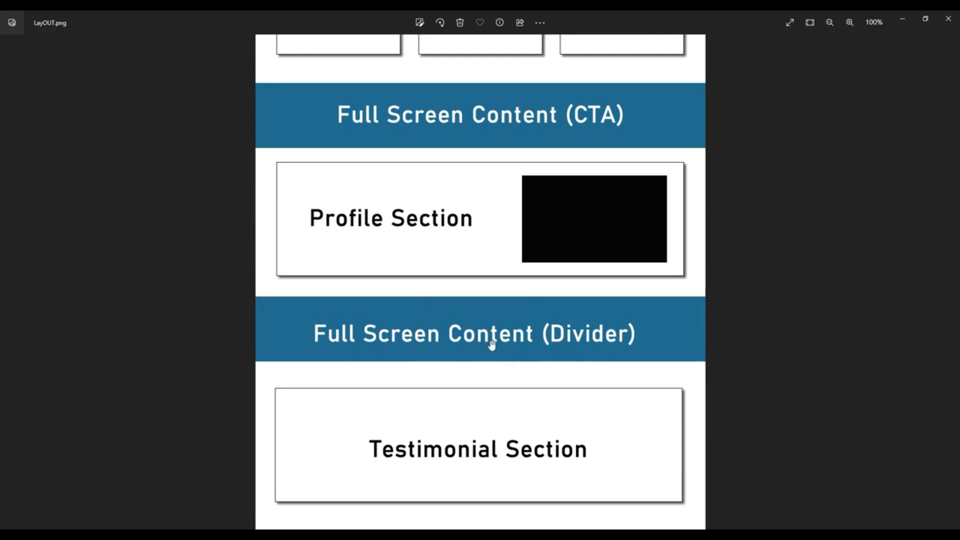
scroll(491, 344, "down", 2)
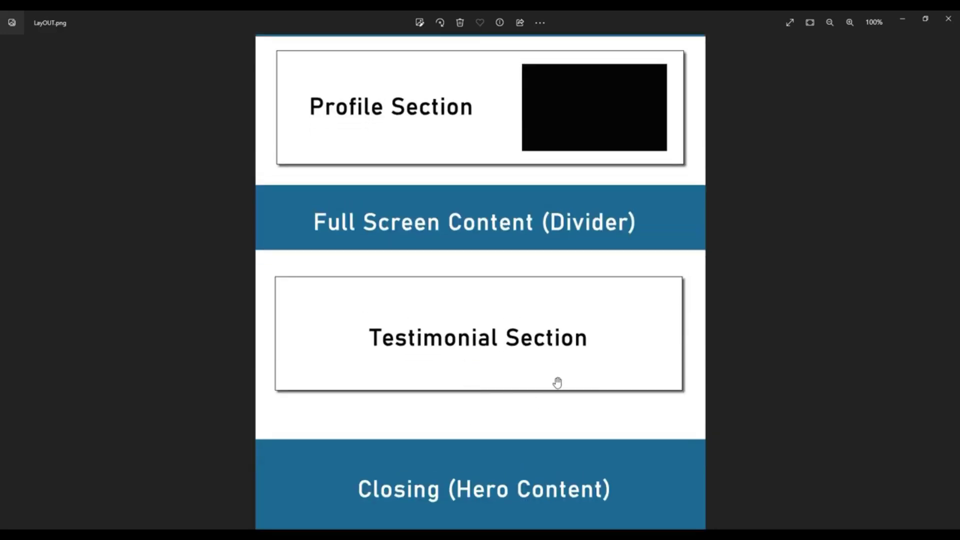
scroll(558, 382, "down", 1)
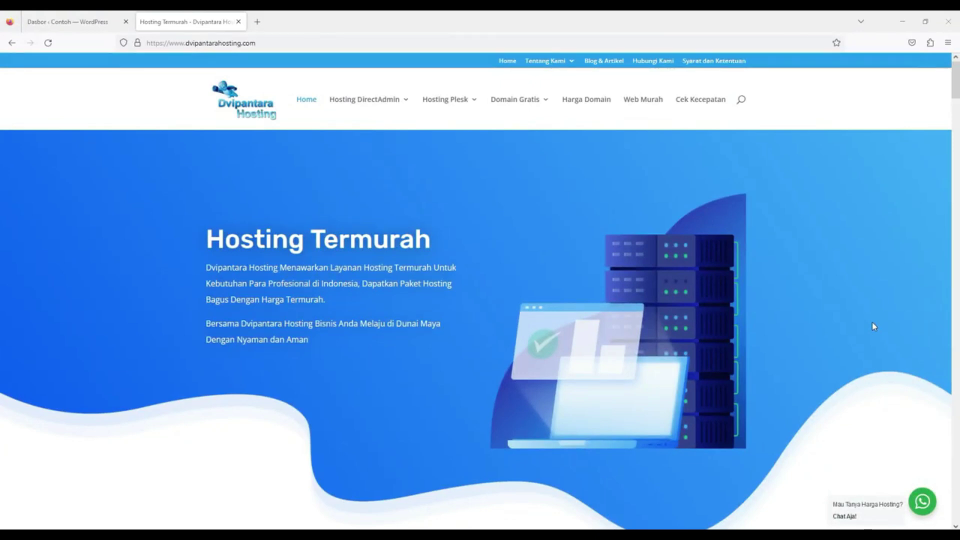
Switch to the Dvipantara Hosting home page and compare its hero, feature list, DirectAdmin and Plesk package sections with the layout structure
scroll(874, 327, "down", 15)
scroll(873, 326, "down", 12)
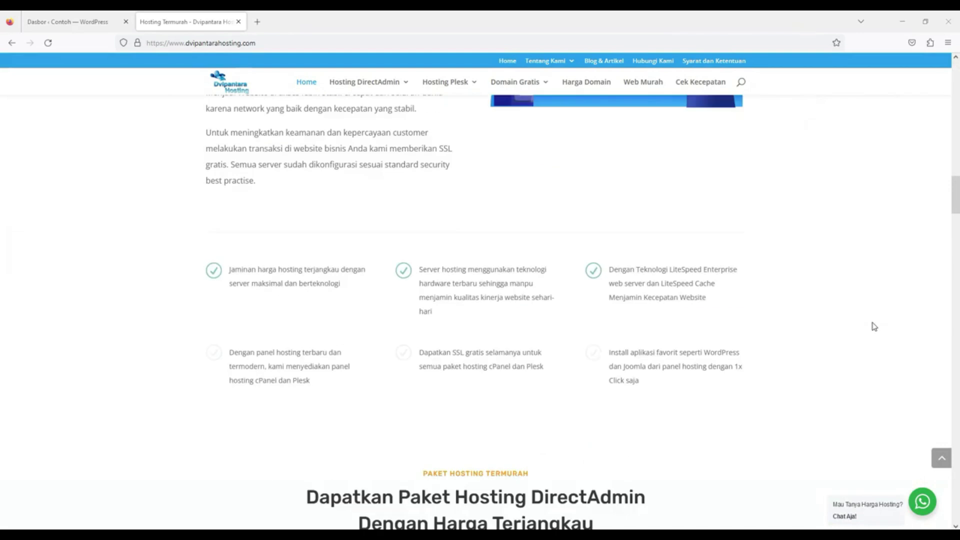
scroll(873, 327, "down", 8)
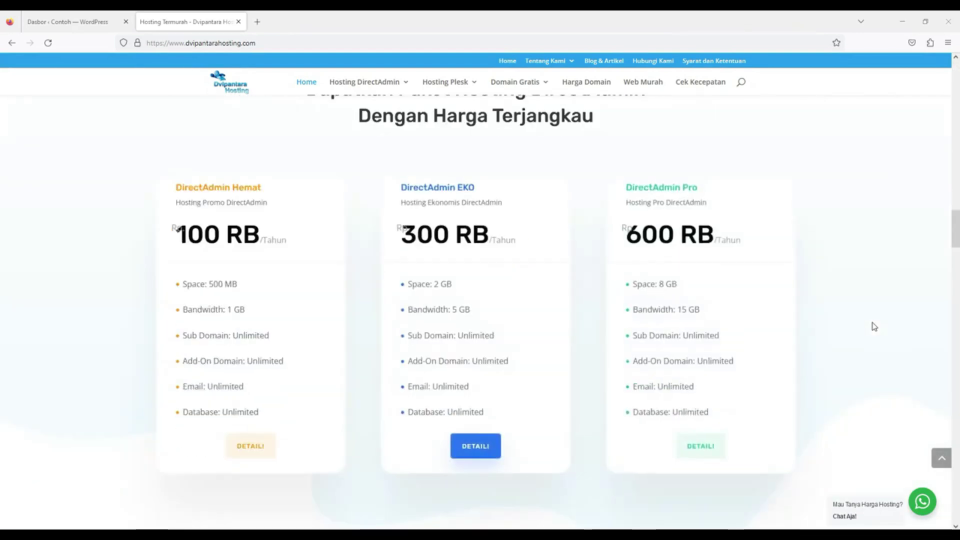
scroll(874, 327, "down", 10)
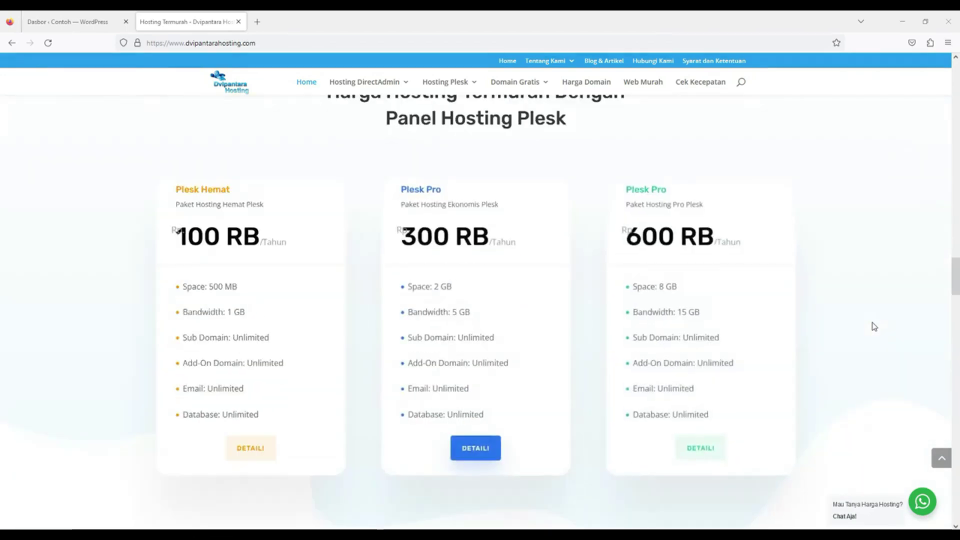
scroll(874, 326, "up", 2)
scroll(873, 326, "down", 2)
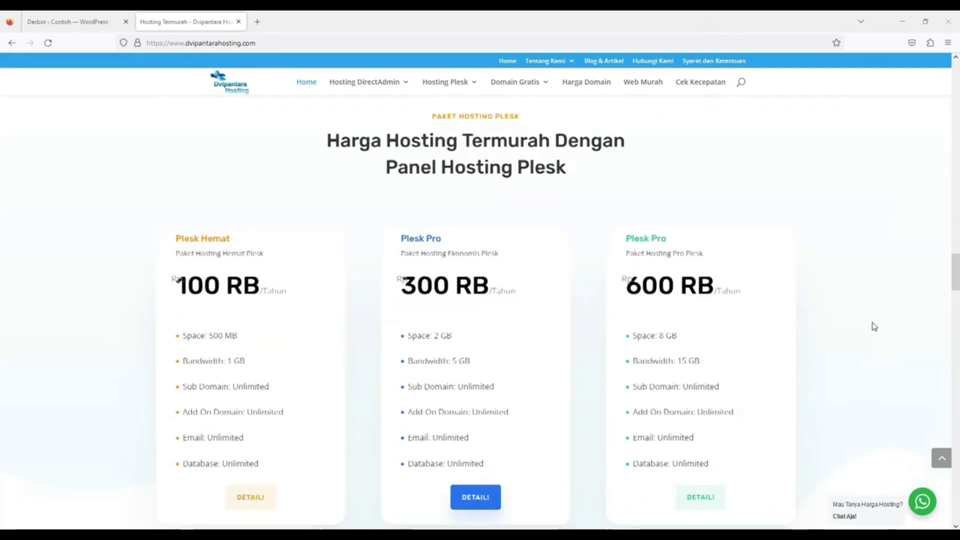
scroll(873, 326, "up", 10)
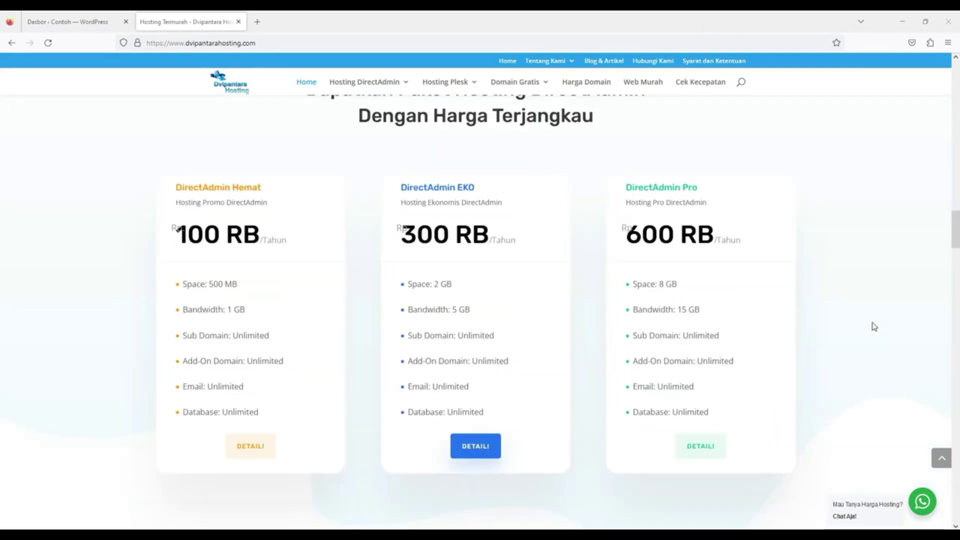
scroll(874, 326, "up", 2)
scroll(873, 327, "down", 11)
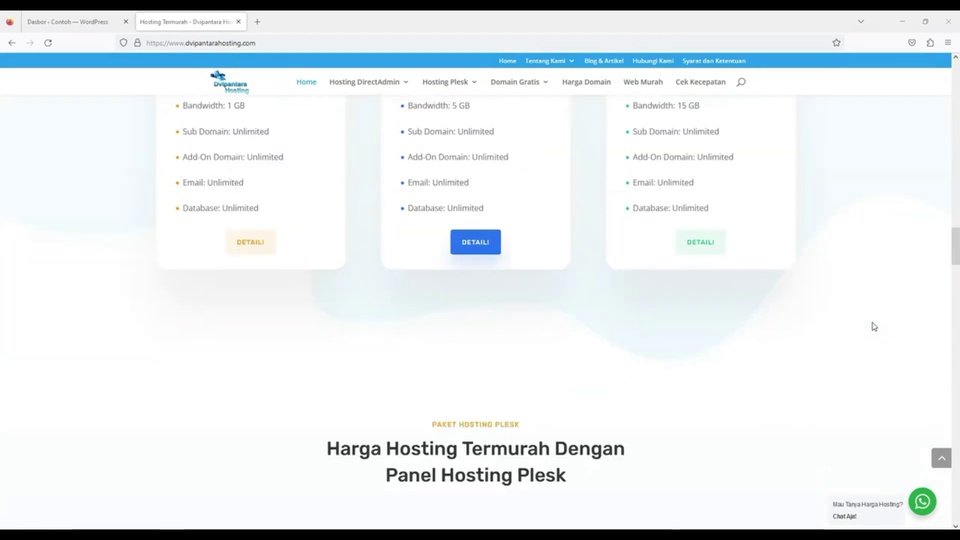
scroll(873, 326, "down", 3)
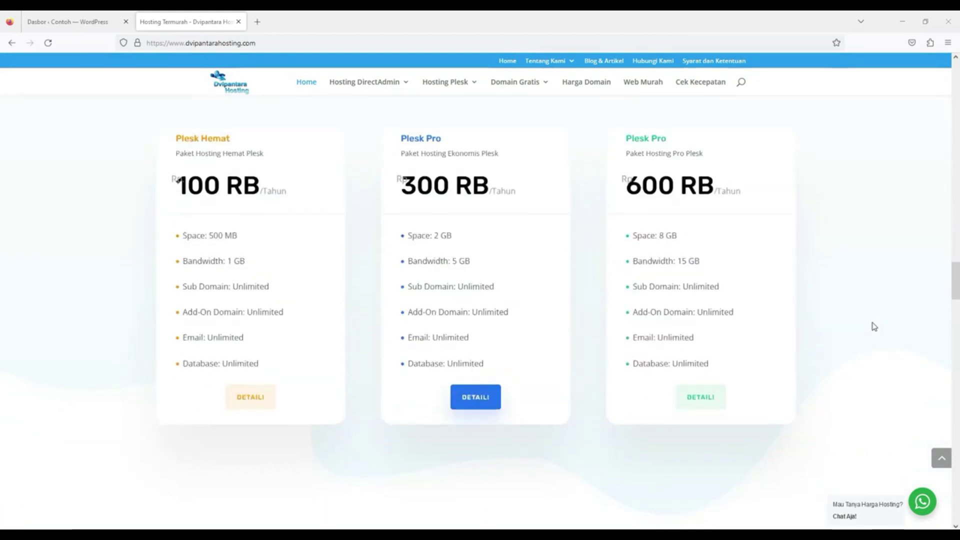
left_click(480, 535)
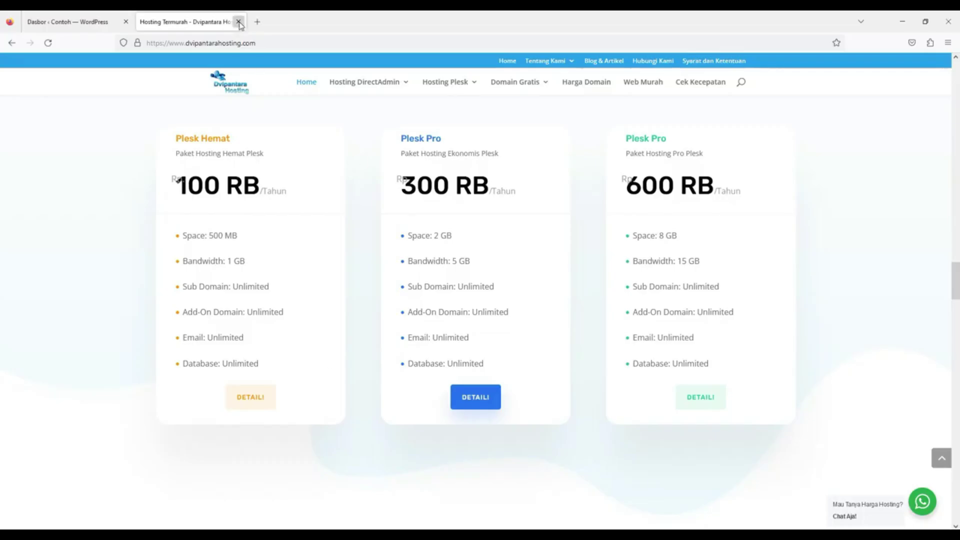
Close the Dvipantara Hosting page, create a new WordPress page titled Home and switch its content editor to Page Builder
left_click(239, 22)
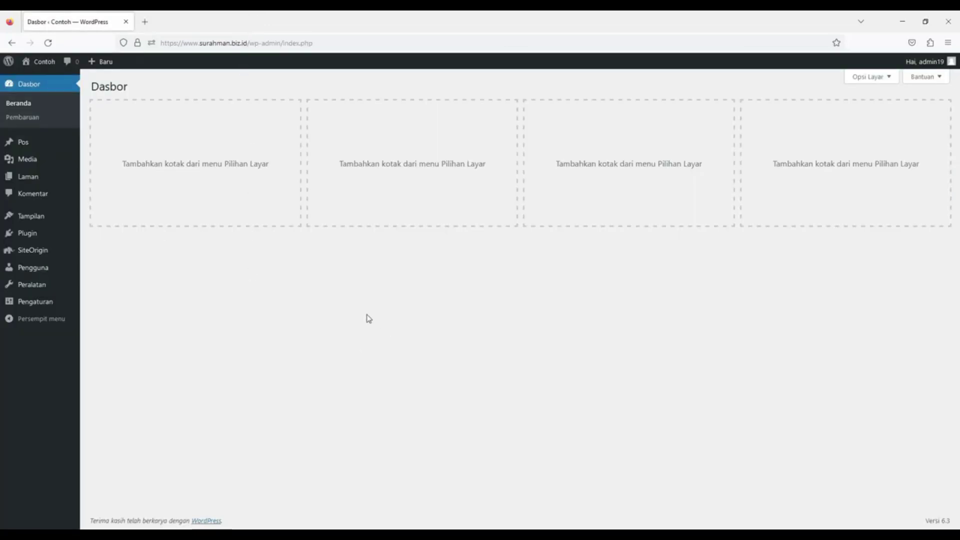
mouse_move(40, 186)
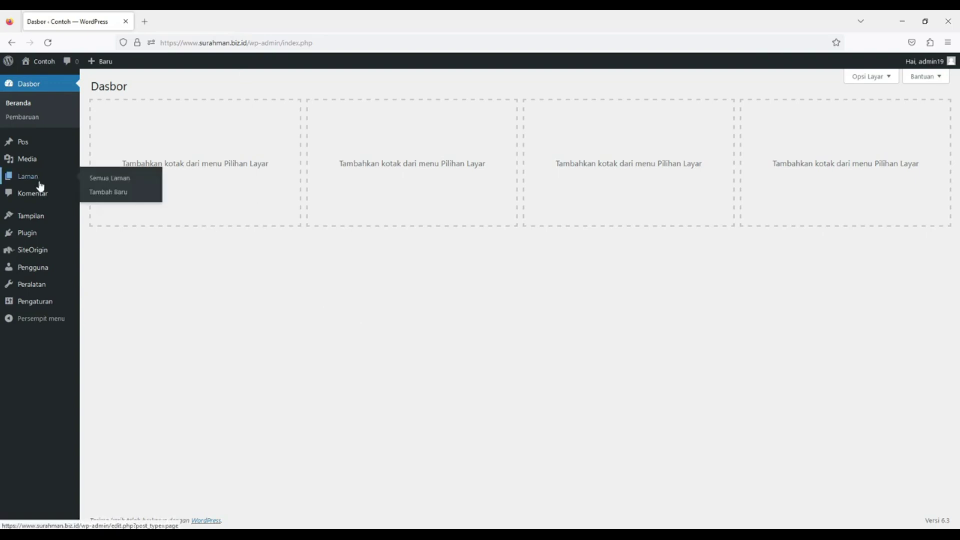
left_click(91, 198)
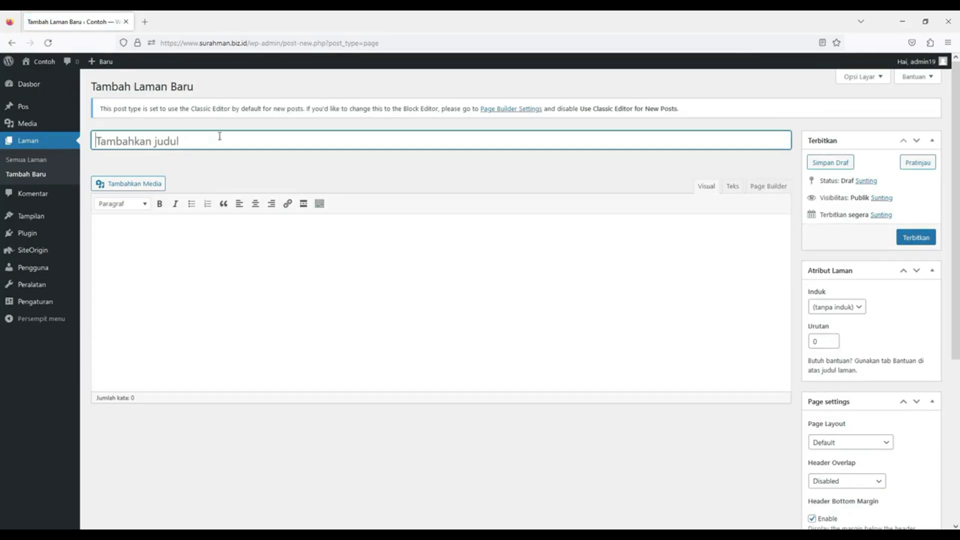
type("H")
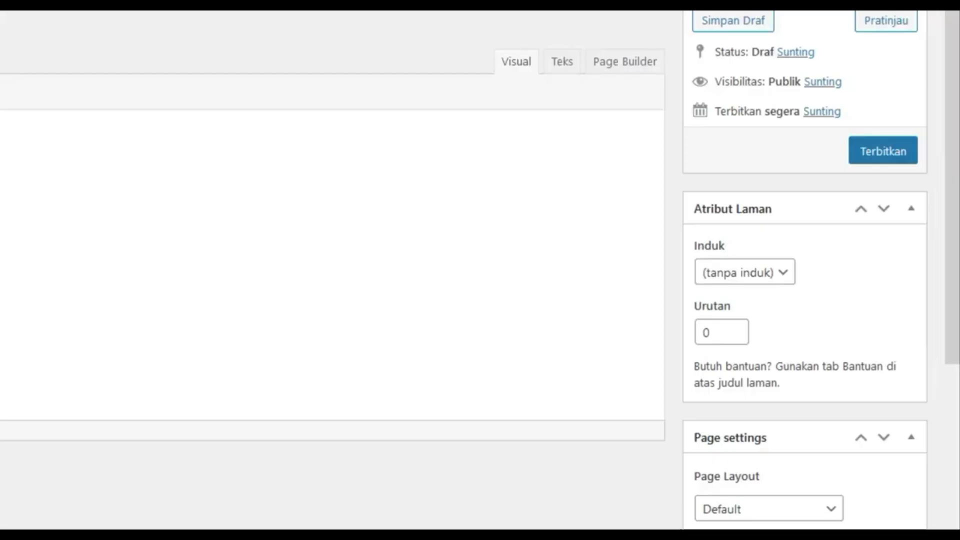
left_click(629, 66)
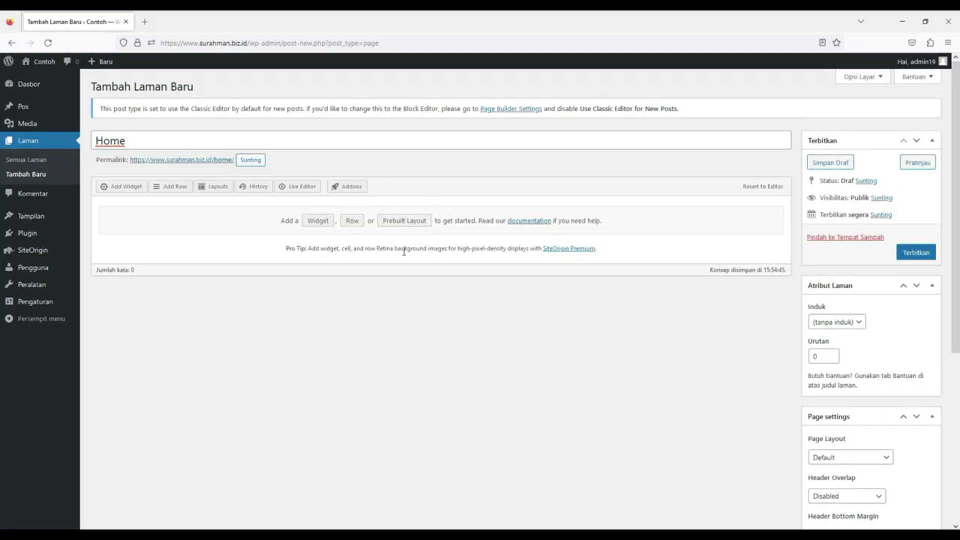
Insert a single-column row in the Home page and add a SiteOrigin Hero widget with its default settings to it
left_click(352, 220)
left_click(168, 116)
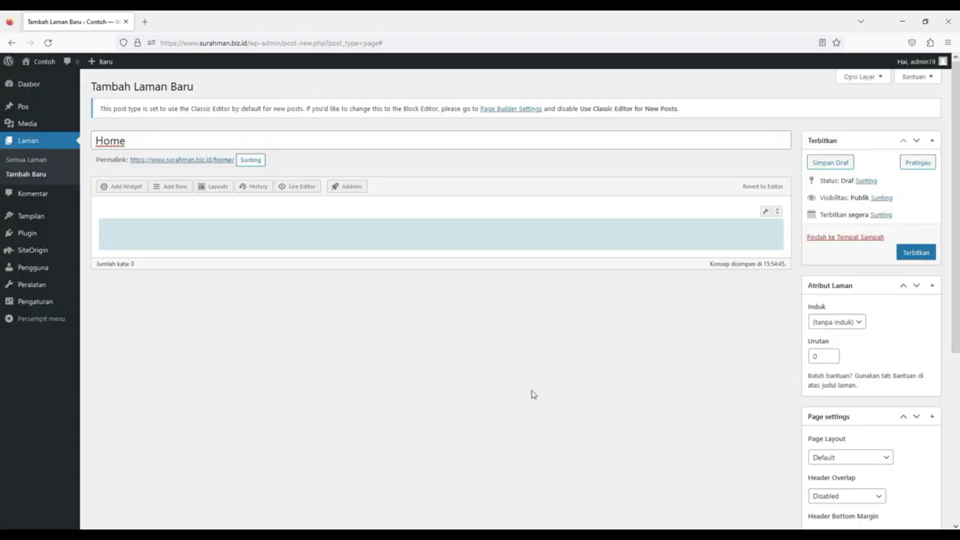
left_click(123, 189)
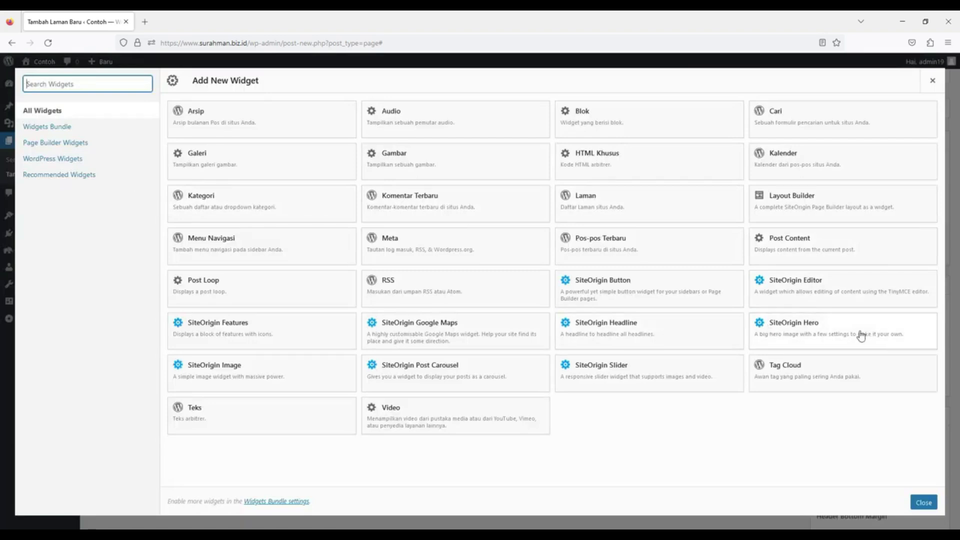
left_click(824, 336)
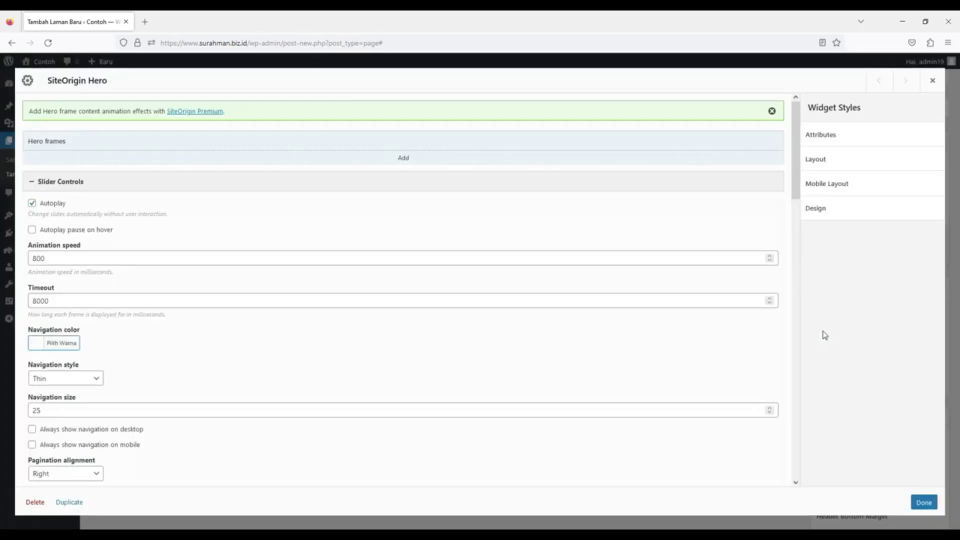
left_click(923, 502)
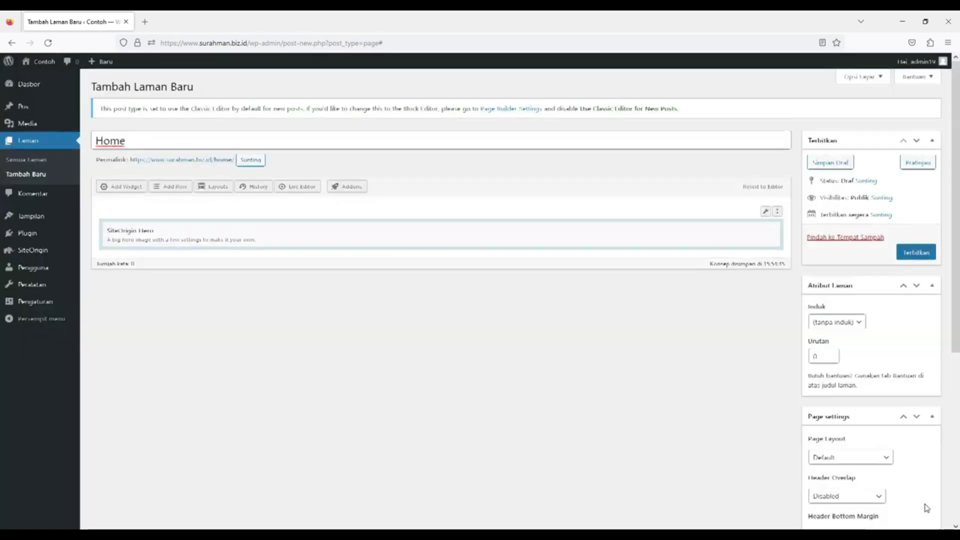
Publish the Home page, check it in a separate browser tab and return to the page editor
left_click(917, 254)
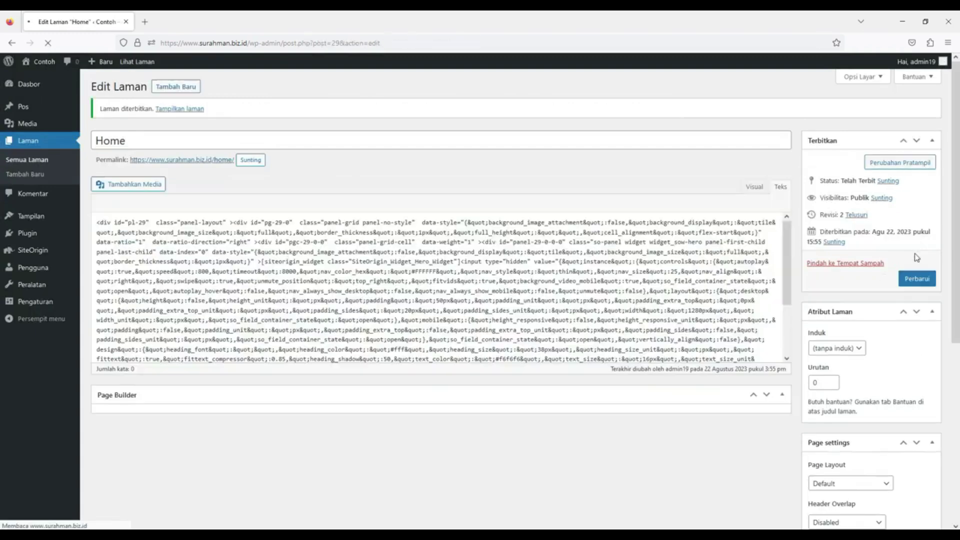
right_click(198, 111)
left_click(210, 123)
left_click(183, 16)
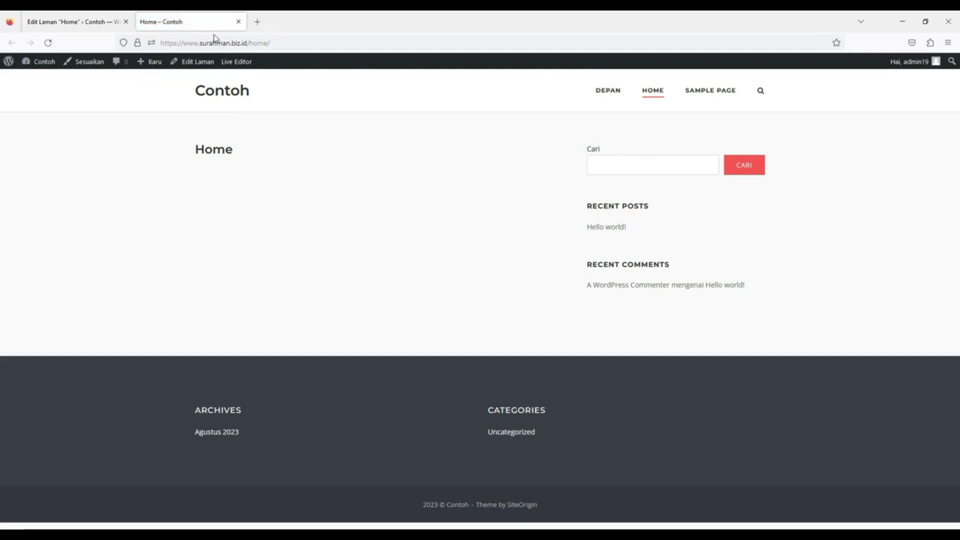
left_click(238, 21)
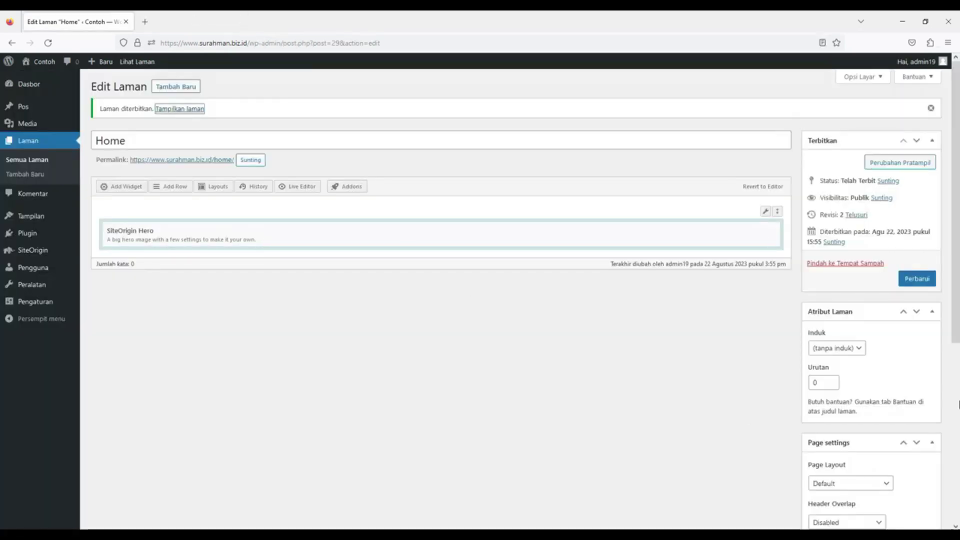
Set the page layout to No Sidebar and disable the header bottom margin, page title, footer top margin and footer widgets
scroll(728, 416, "down", 5)
left_click(696, 90)
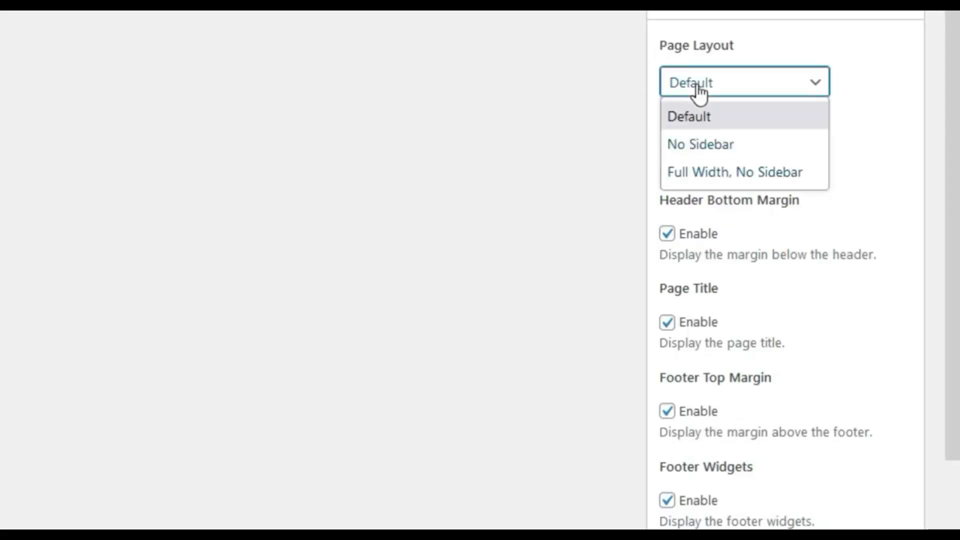
left_click(710, 144)
left_click(669, 234)
left_click(668, 323)
left_click(667, 412)
left_click(668, 500)
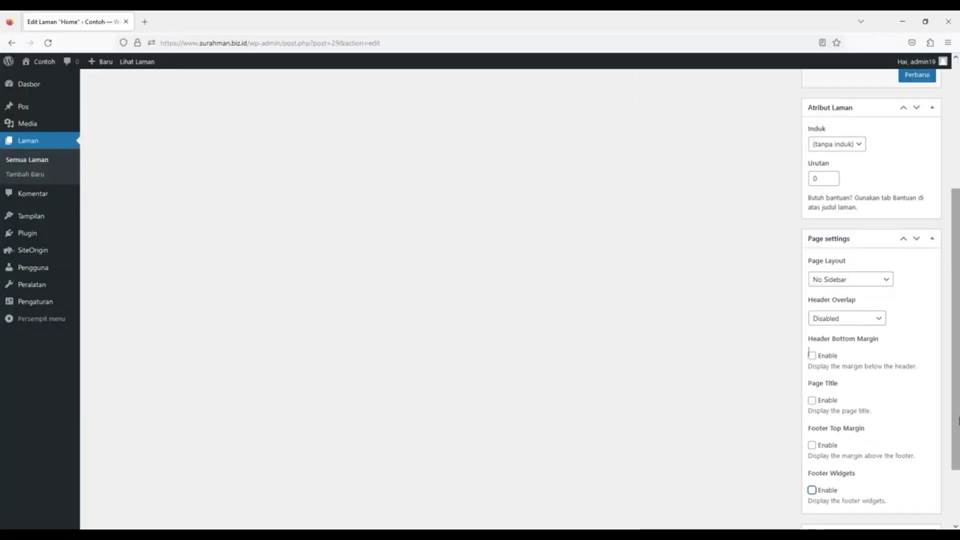
Update the Home page with the new settings, open it in a separate browser tab and close that tab
scroll(870, 300, "up", 4)
left_click(917, 279)
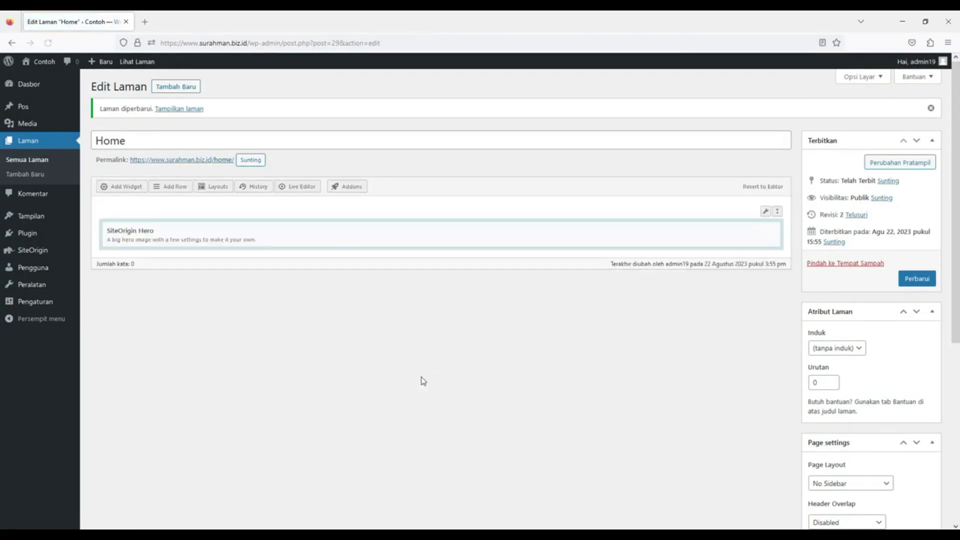
right_click(165, 109)
left_click(172, 116)
left_click(185, 17)
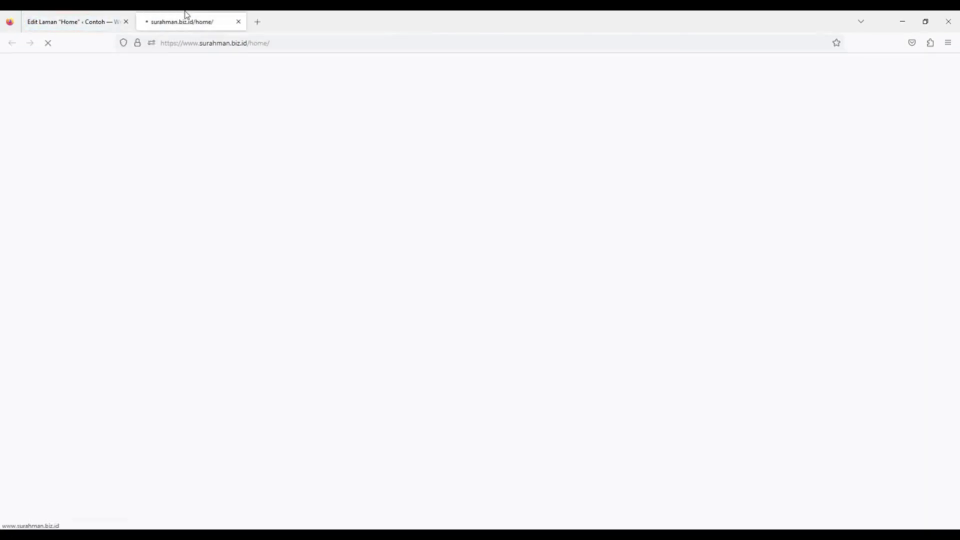
left_click(238, 22)
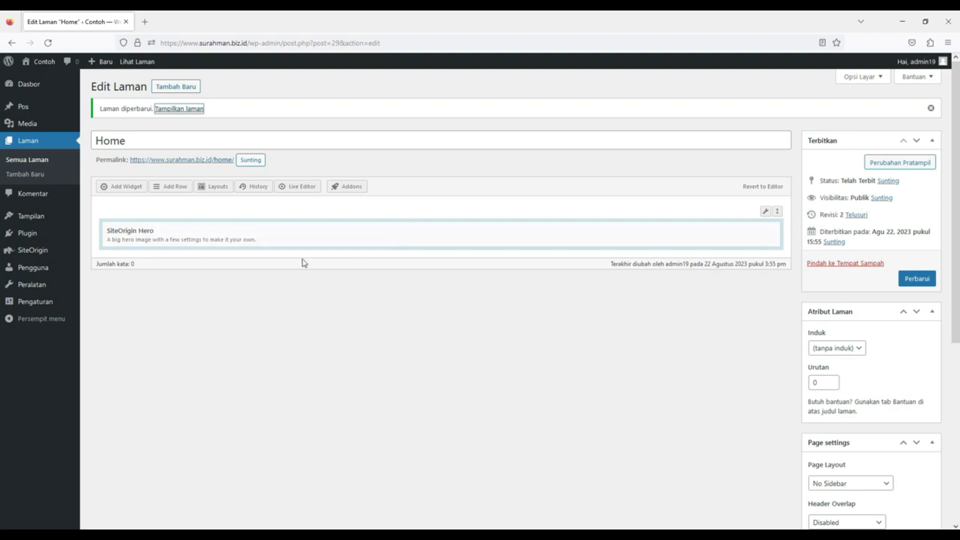
Open the published Home page in a separate browser tab and close the page editor's tab
right_click(172, 108)
left_click(181, 119)
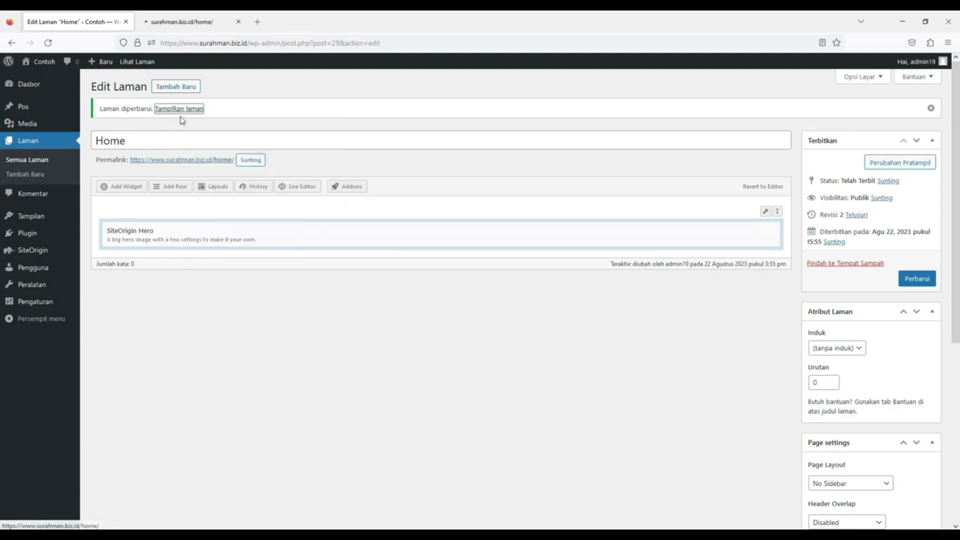
left_click(180, 21)
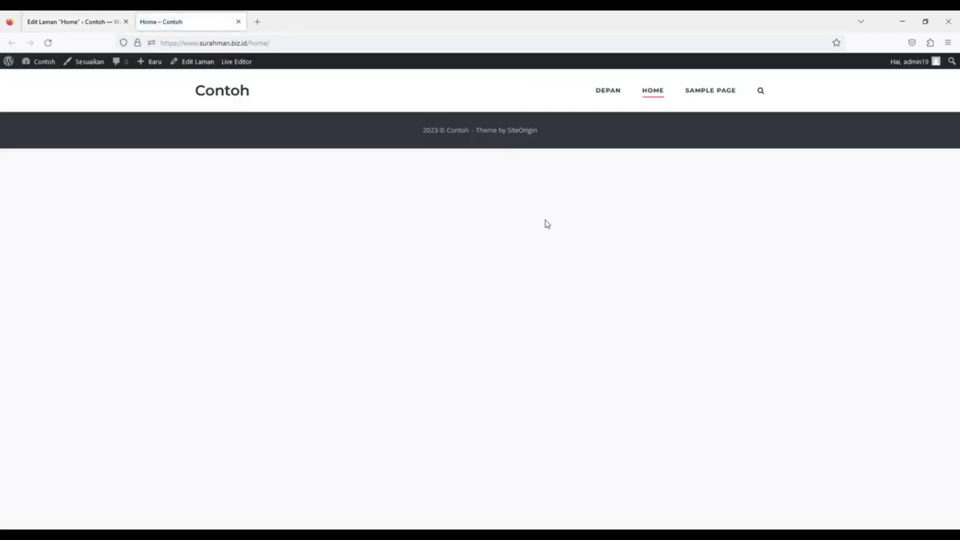
left_click(98, 20)
key("ctrl+Tab")
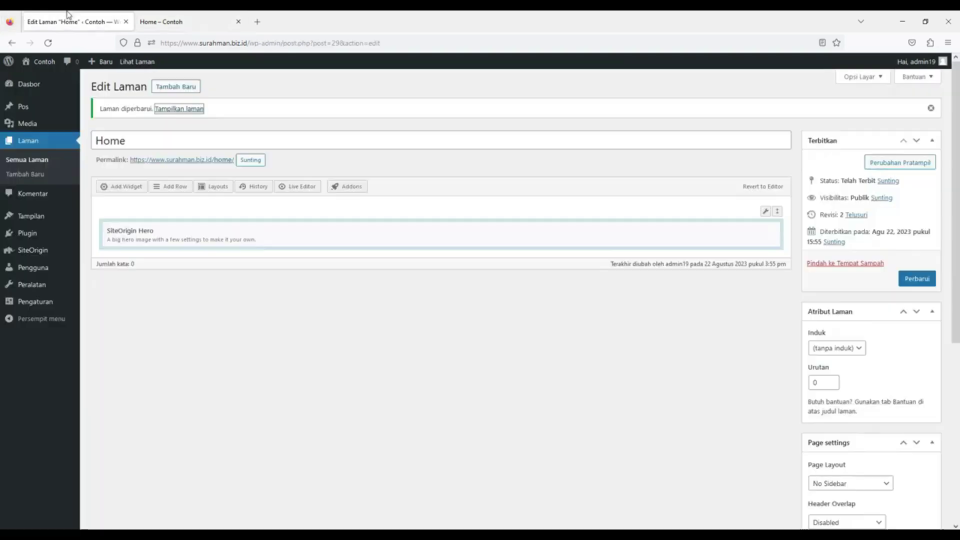
left_click(71, 20)
left_click(126, 21)
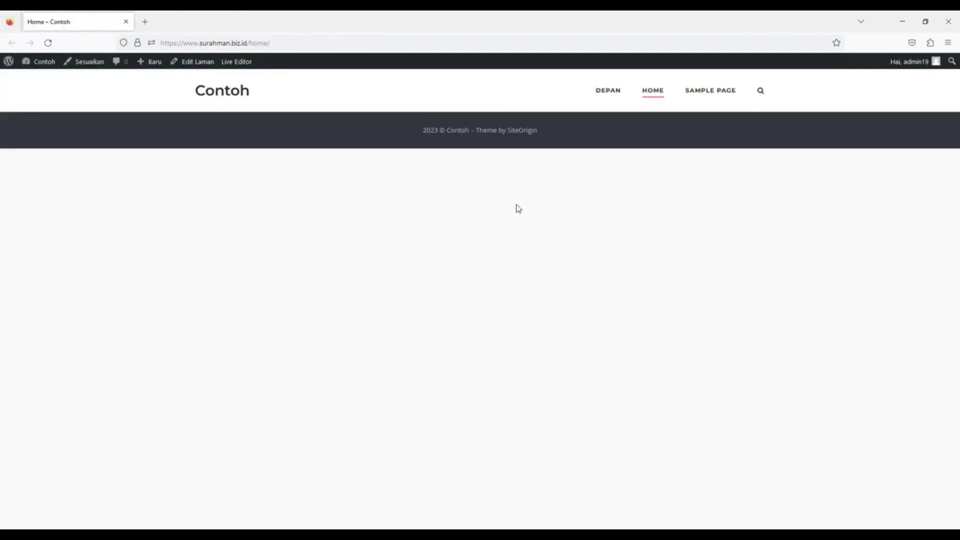
Open the Home page in the Live Editor and add a hero frame reading "PT. Usaha Saya" and "Perusahaan Paling Jujur Sedunia Fana" on separate lines
left_click(242, 66)
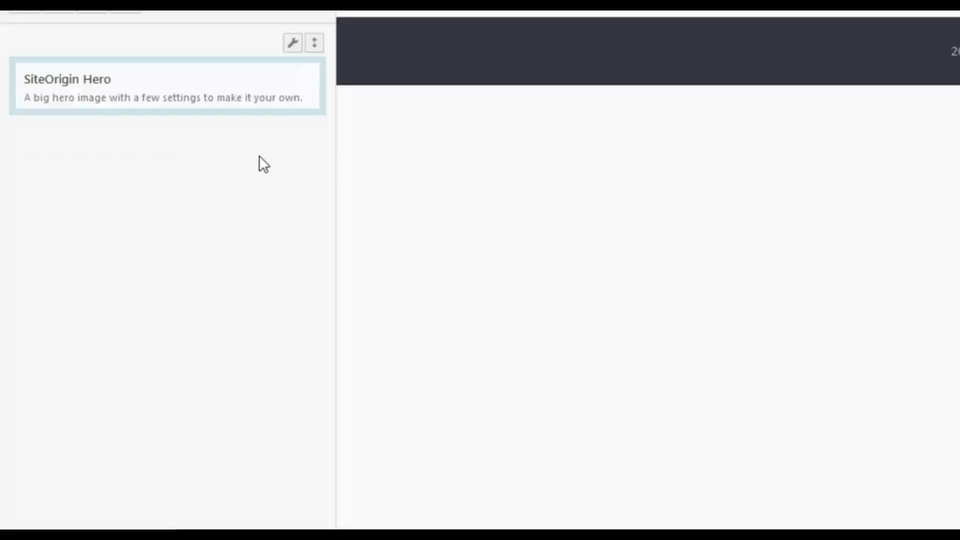
mouse_move(155, 86)
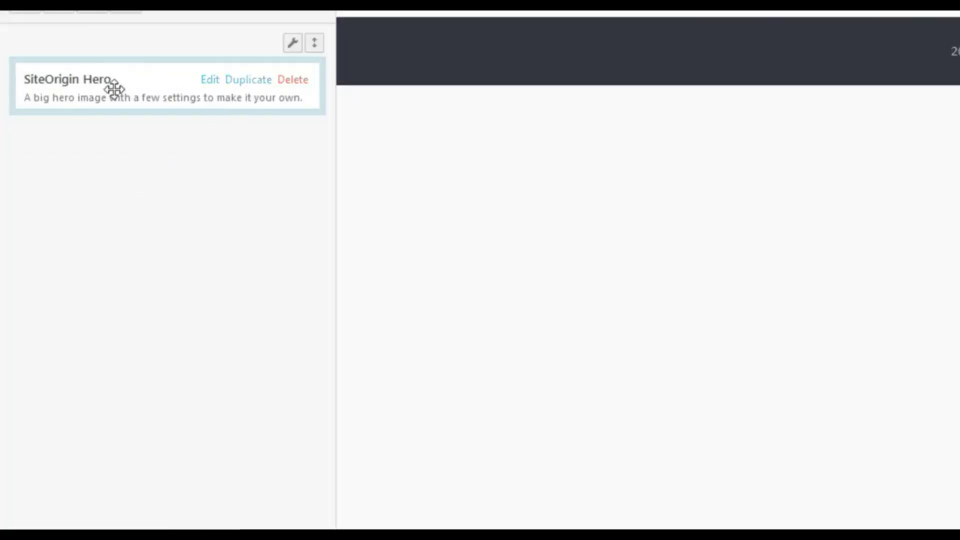
left_click(209, 81)
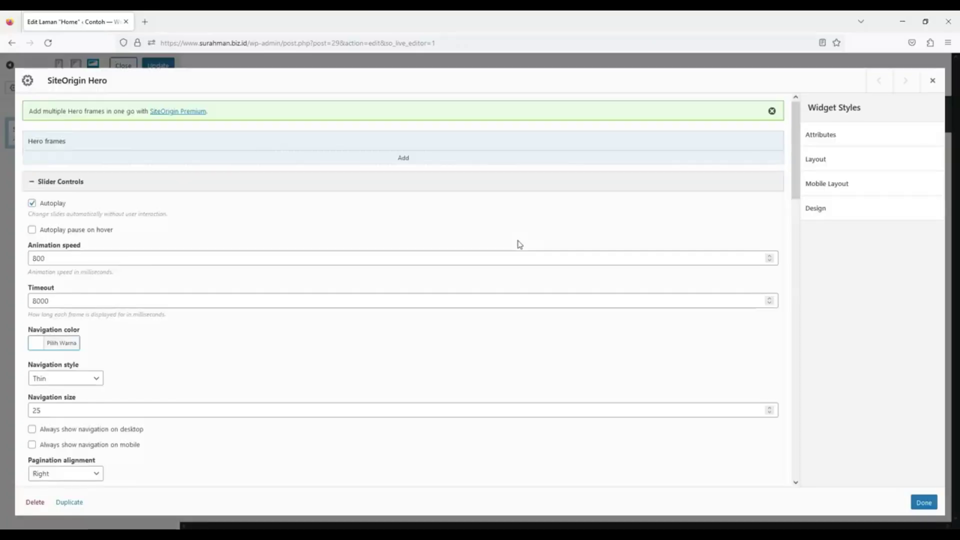
left_click(403, 157)
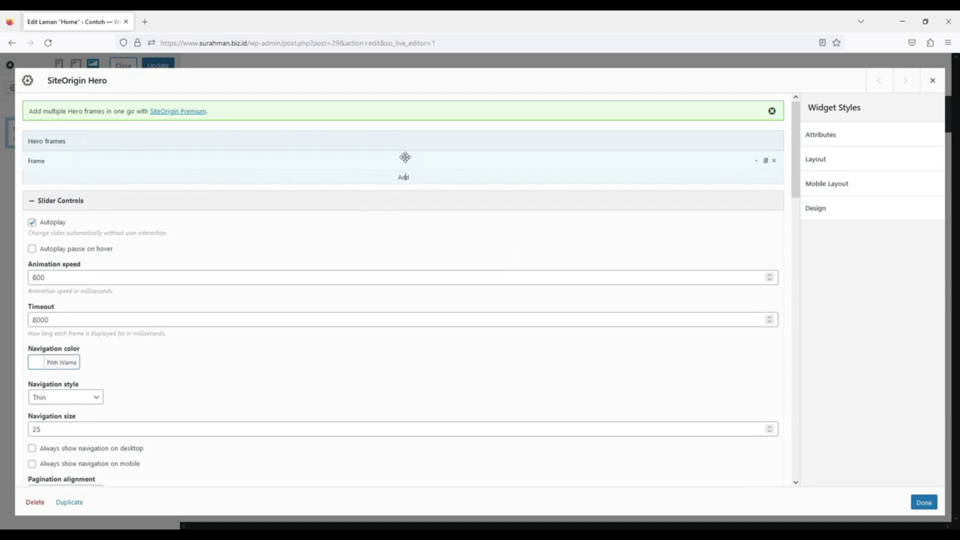
left_click(757, 163)
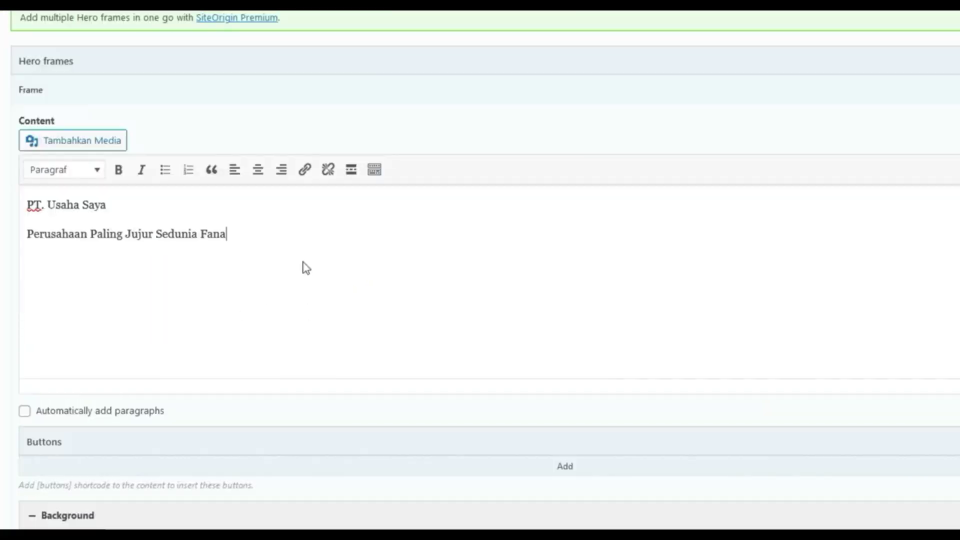
Make both lines of the hero frame's content bold and centered
left_click_drag(215, 264, 23, 240)
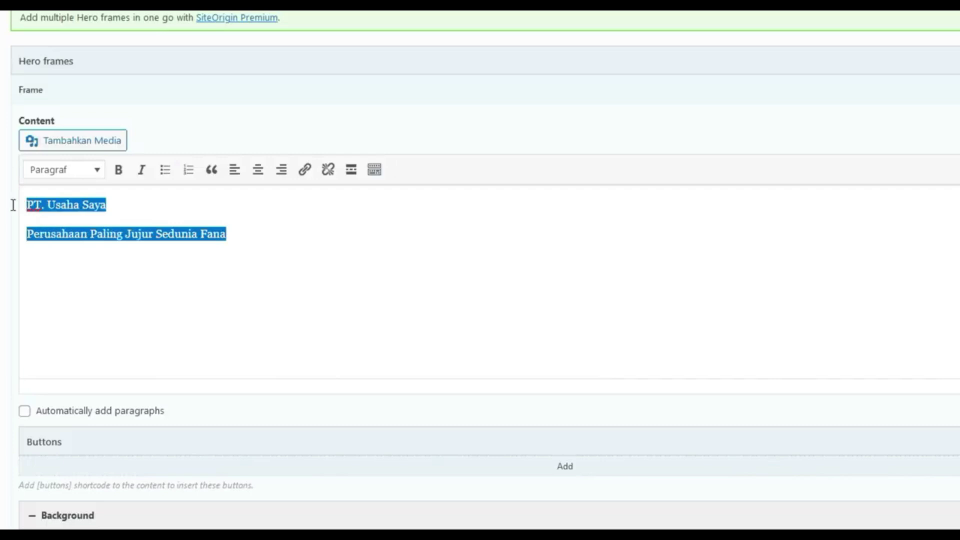
left_click(118, 170)
left_click(265, 175)
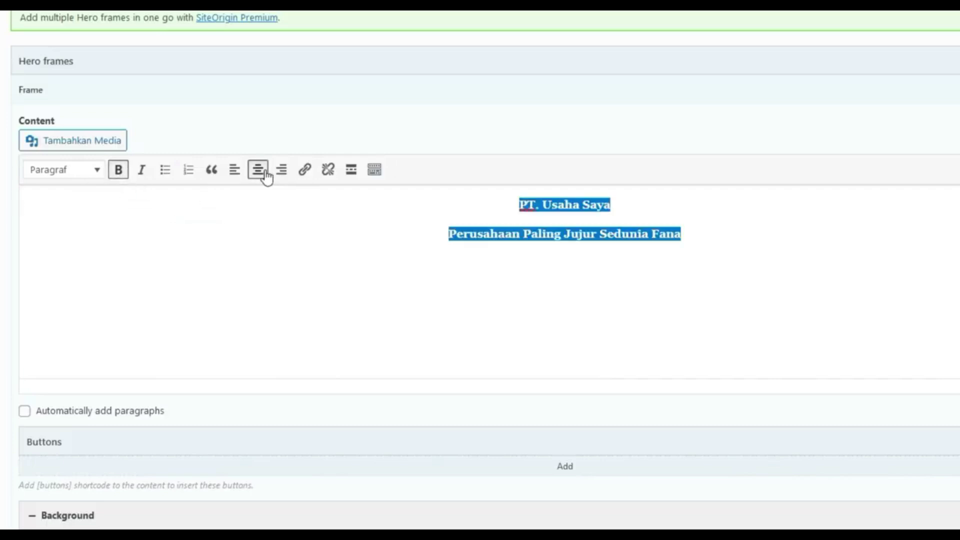
left_click(623, 300)
Format "PT. Usaha Saya" as Penajukan 1 and the line below it as Penajukan 3, and apply the hero widget changes
left_click_drag(622, 205, 498, 206)
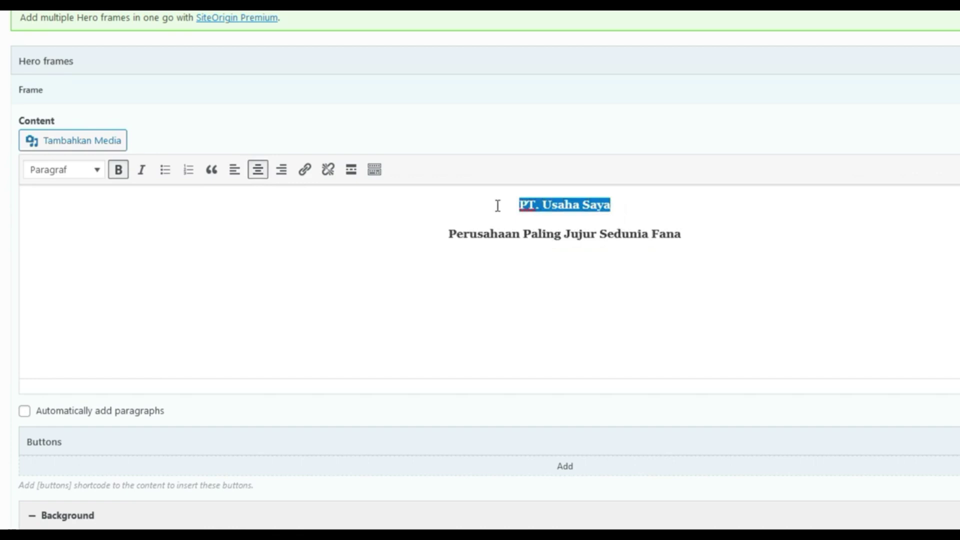
left_click(83, 170)
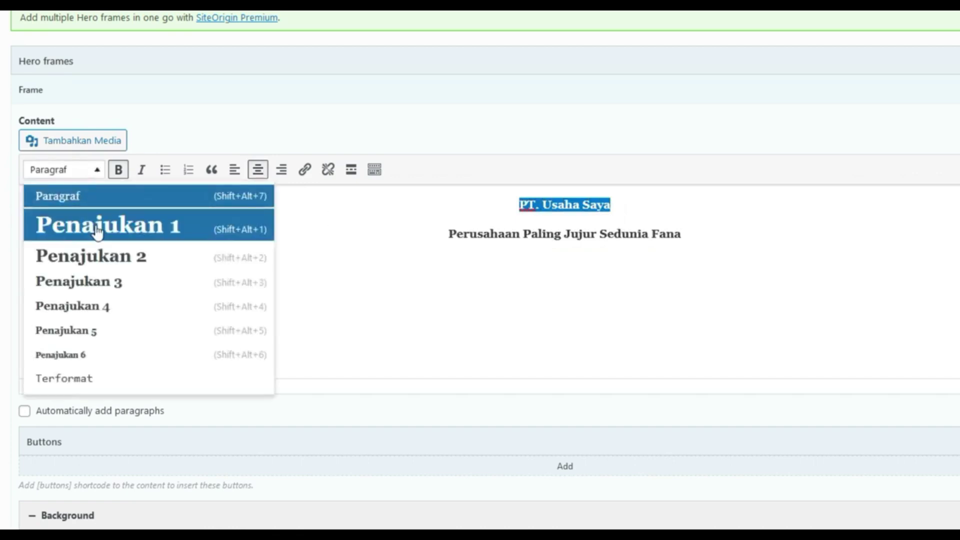
left_click(97, 229)
left_click_drag(682, 260, 407, 262)
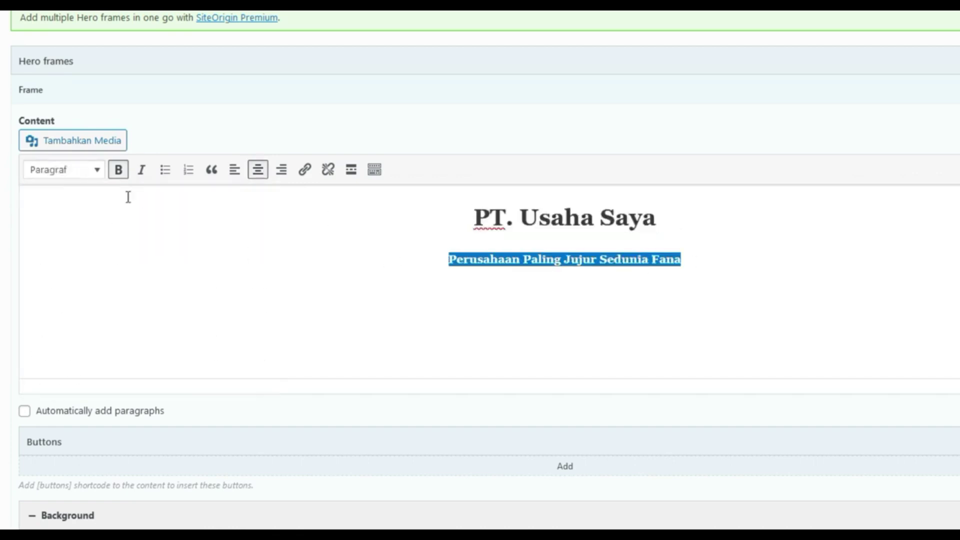
left_click(85, 174)
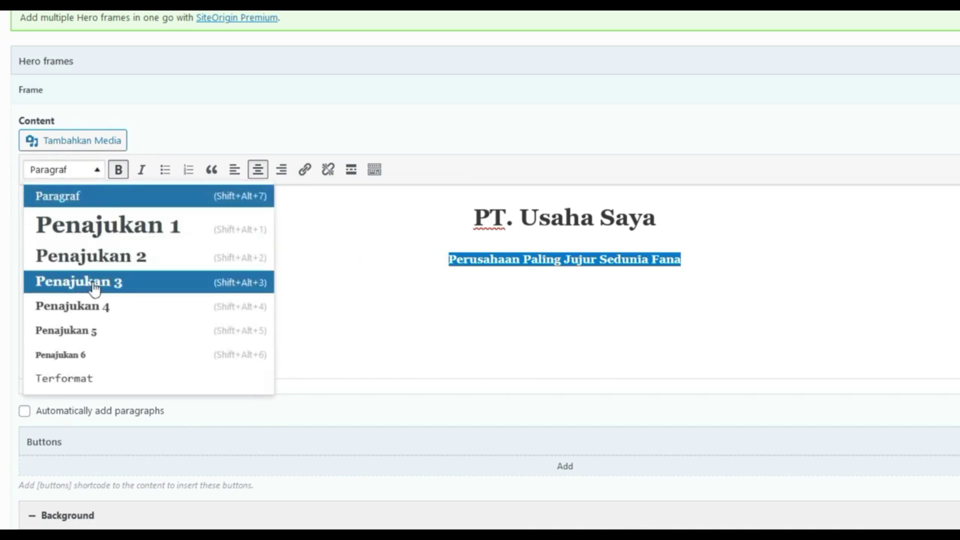
left_click(122, 283)
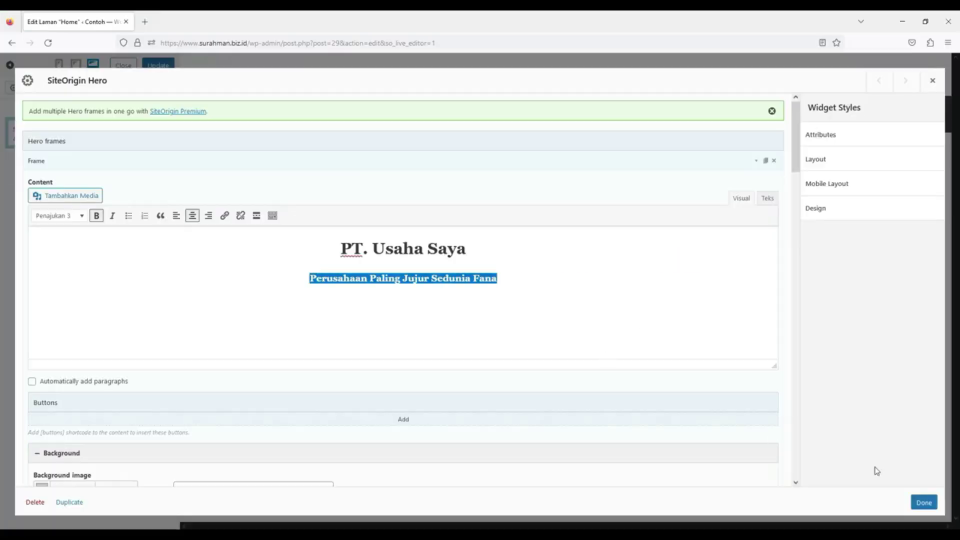
left_click(924, 502)
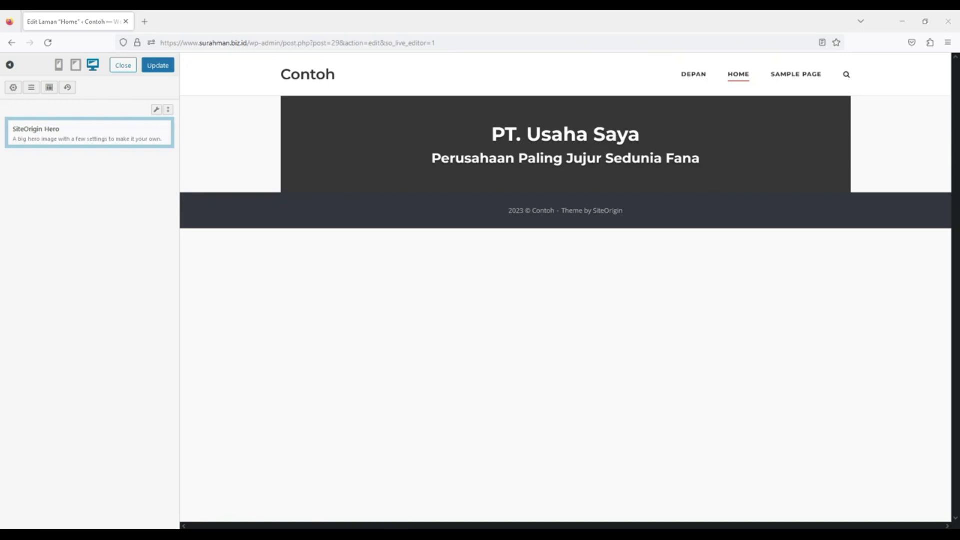
Consult the LayOUT.png diagram and set the hero row's layout to Full Width Stretched
key("alt+Tab")
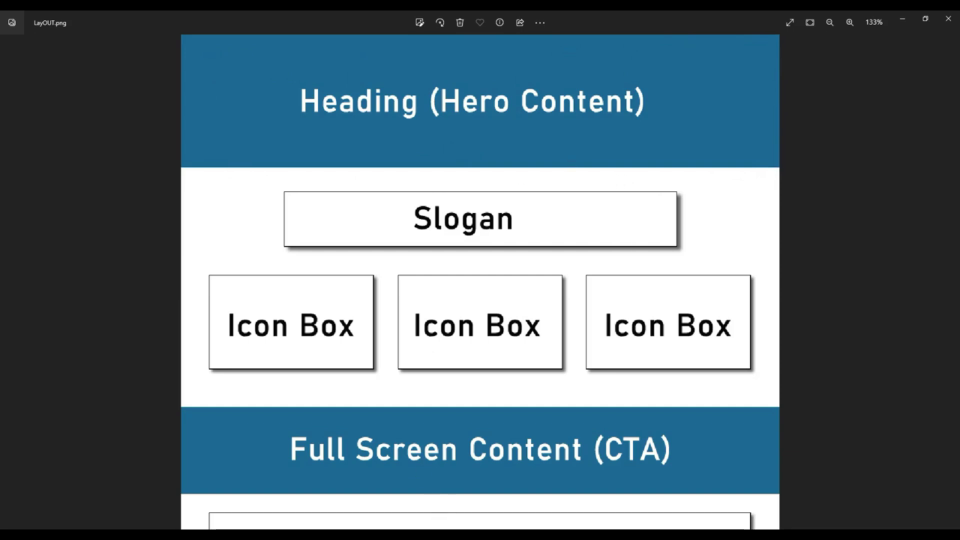
key("alt+Tab")
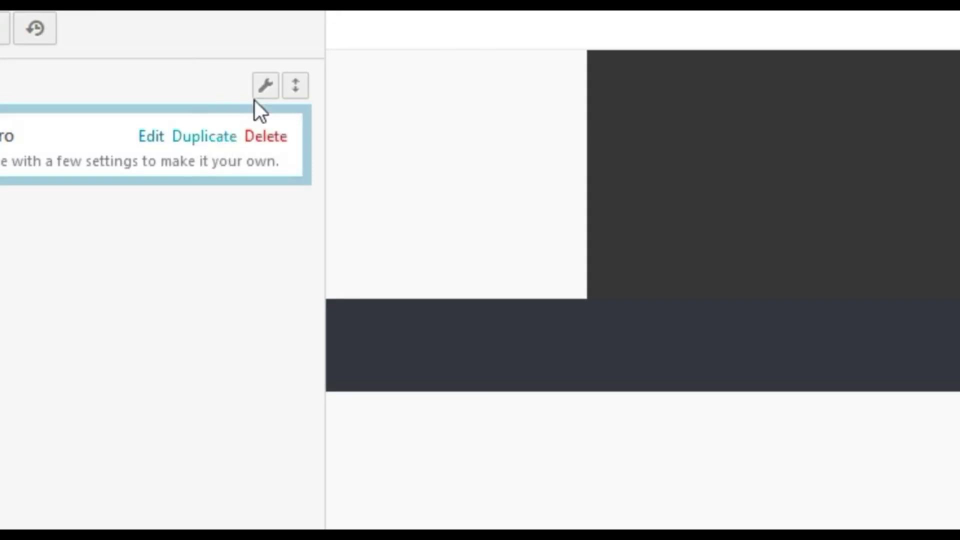
mouse_move(156, 110)
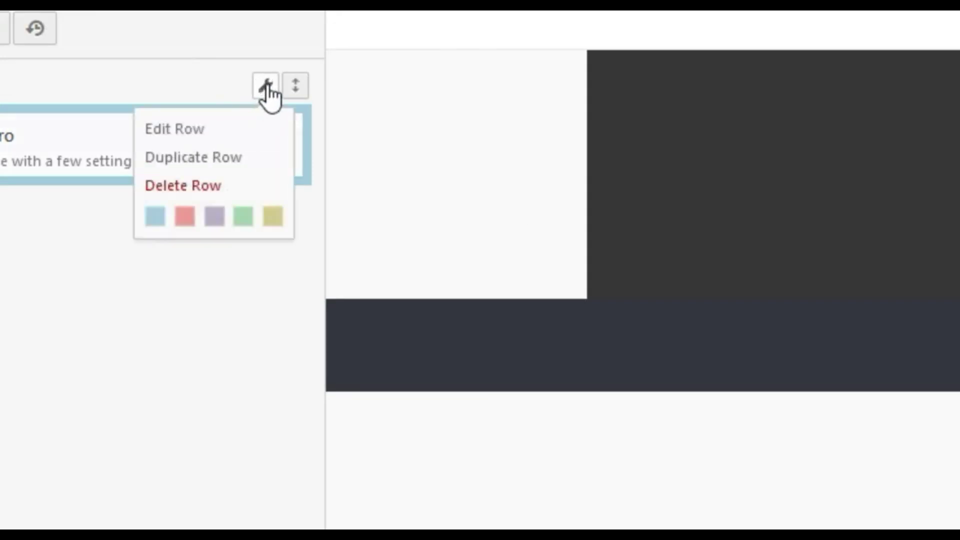
left_click(242, 135)
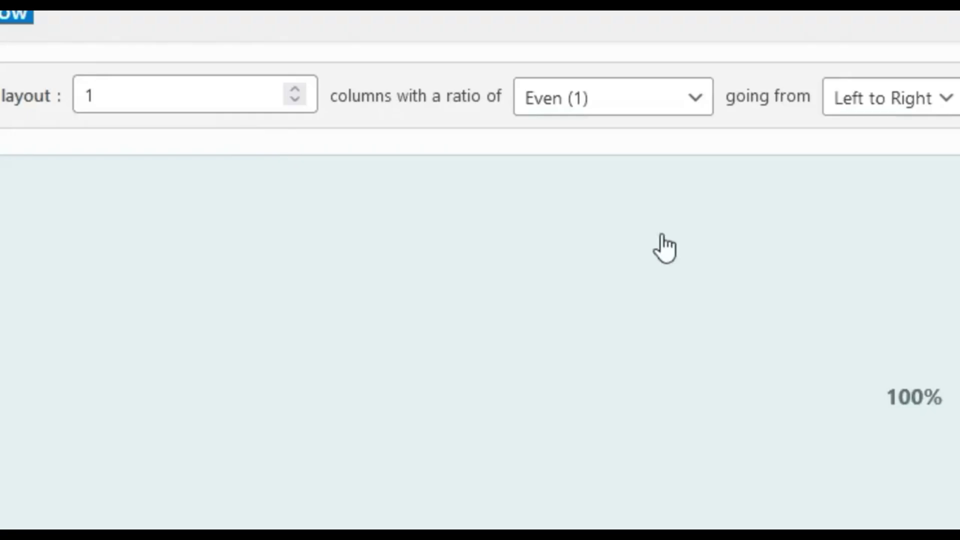
left_click(821, 161)
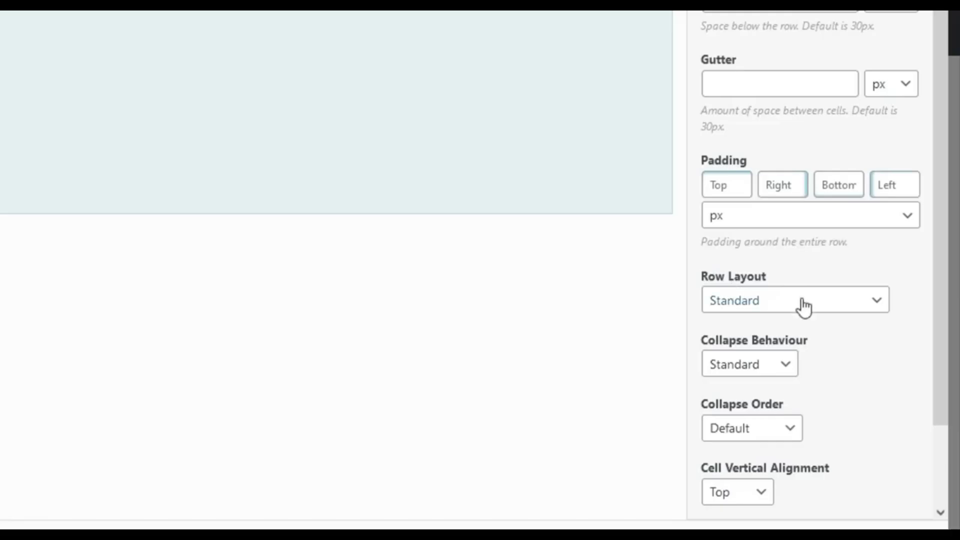
left_click(802, 305)
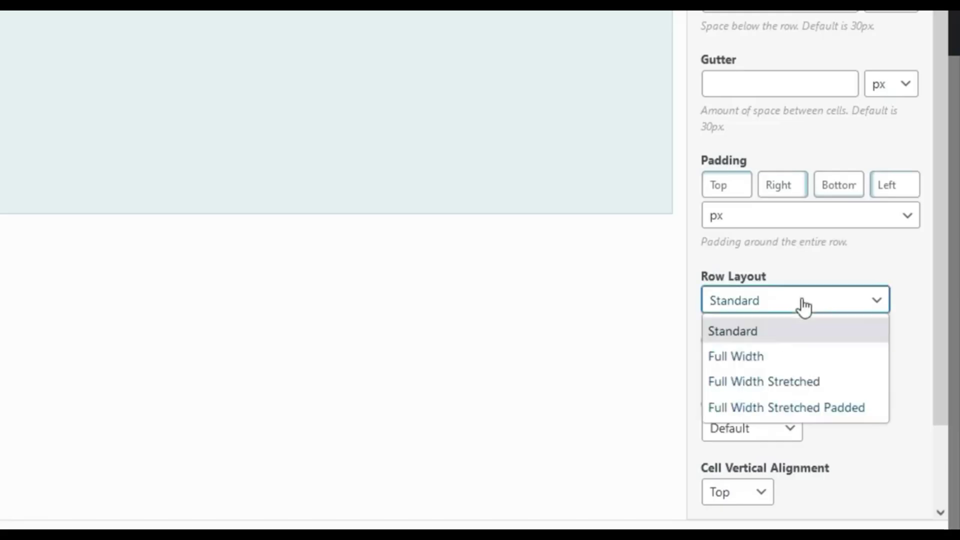
left_click(794, 382)
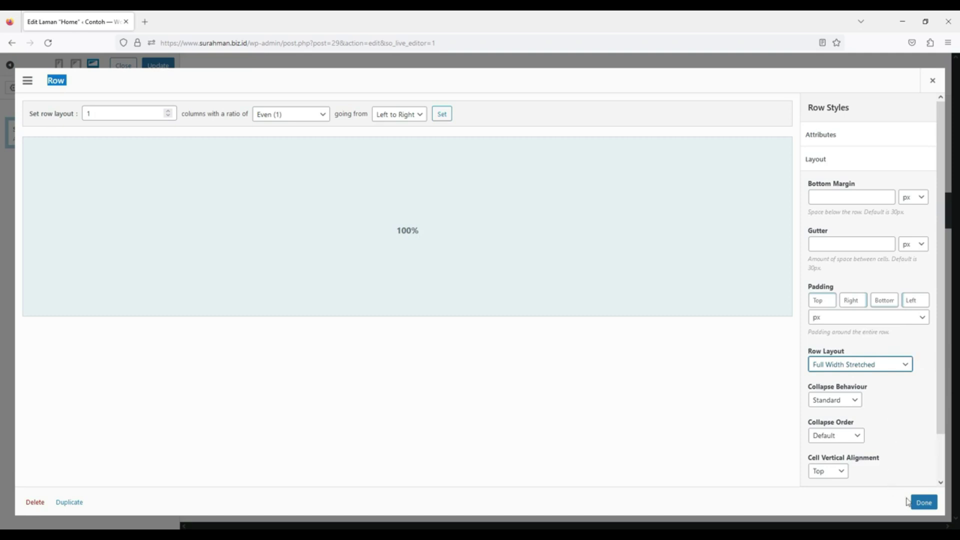
left_click(924, 503)
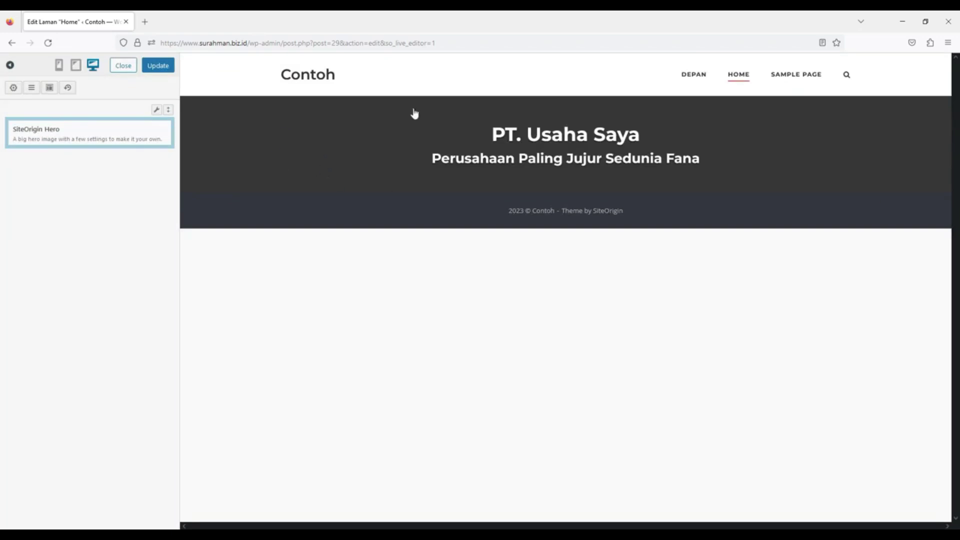
Add a button to the hero frame with the text "Hubungi Kami" and destination URL "#", and apply the widget changes
mouse_move(125, 137)
left_click(112, 131)
scroll(396, 265, "down", 2)
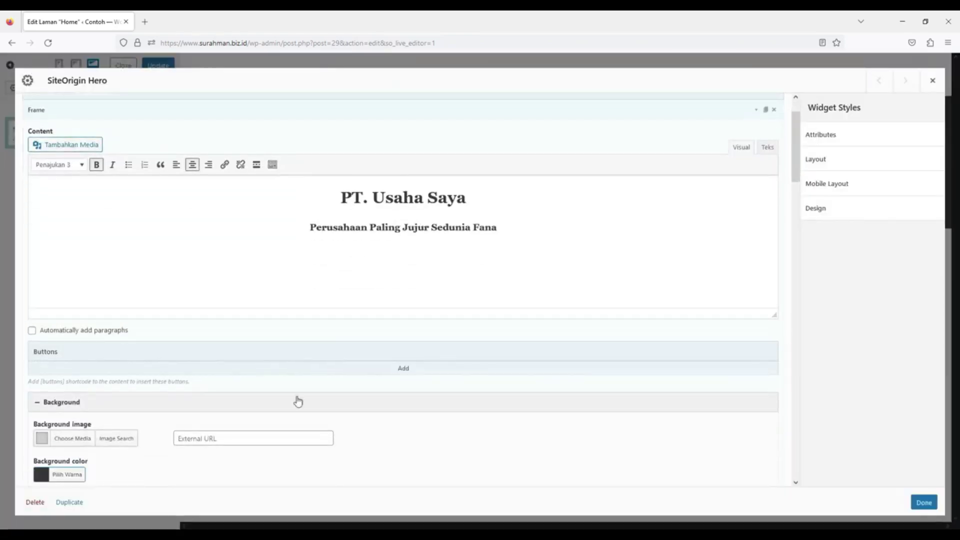
left_click(405, 369)
scroll(403, 368, "down", 2)
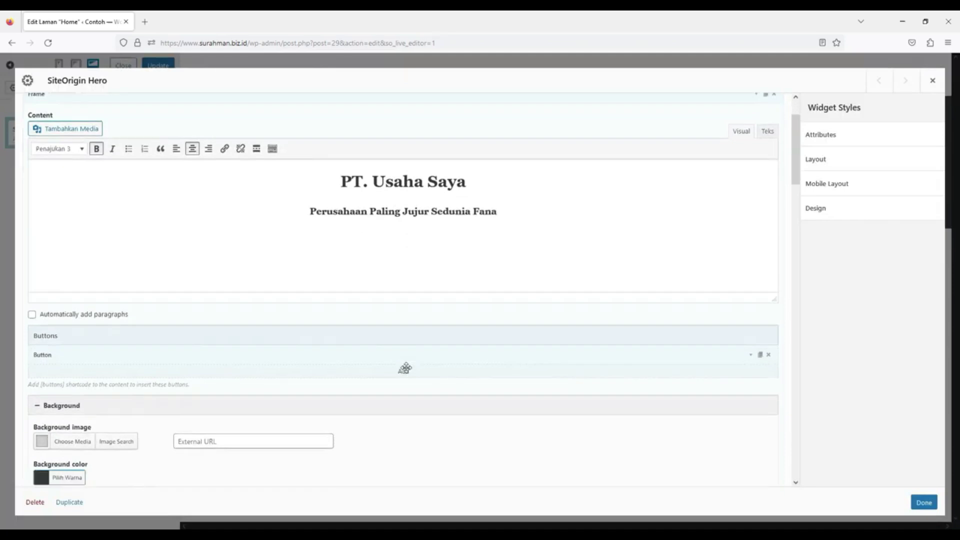
left_click(750, 325)
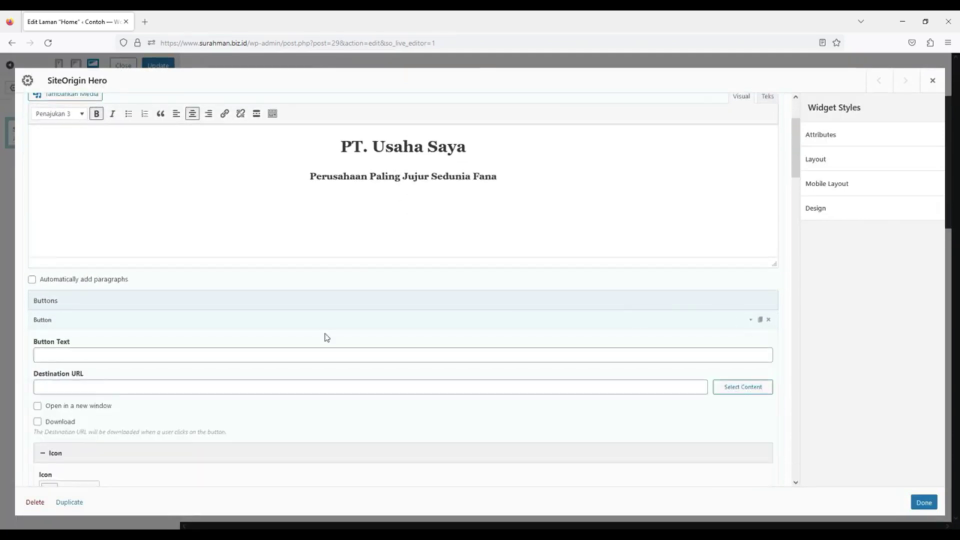
left_click(167, 358)
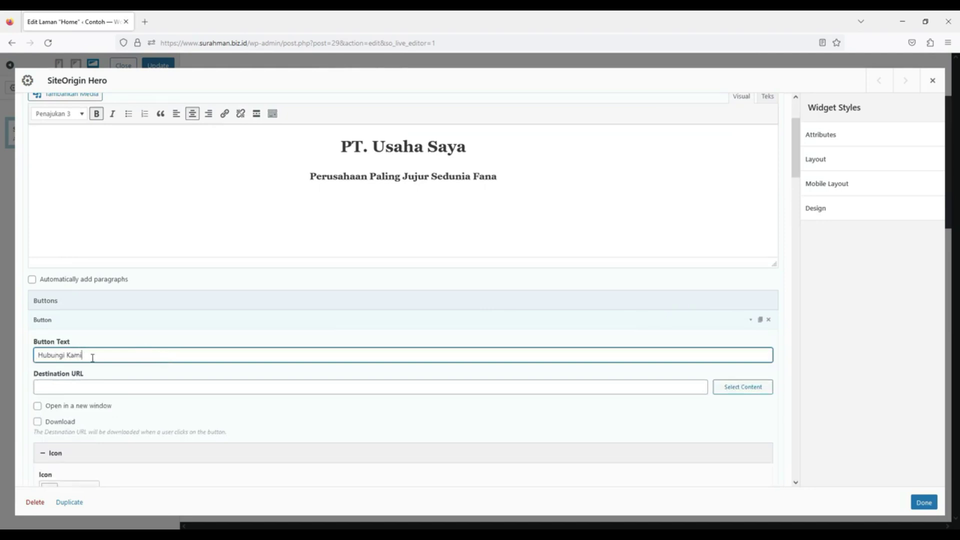
left_click(91, 389)
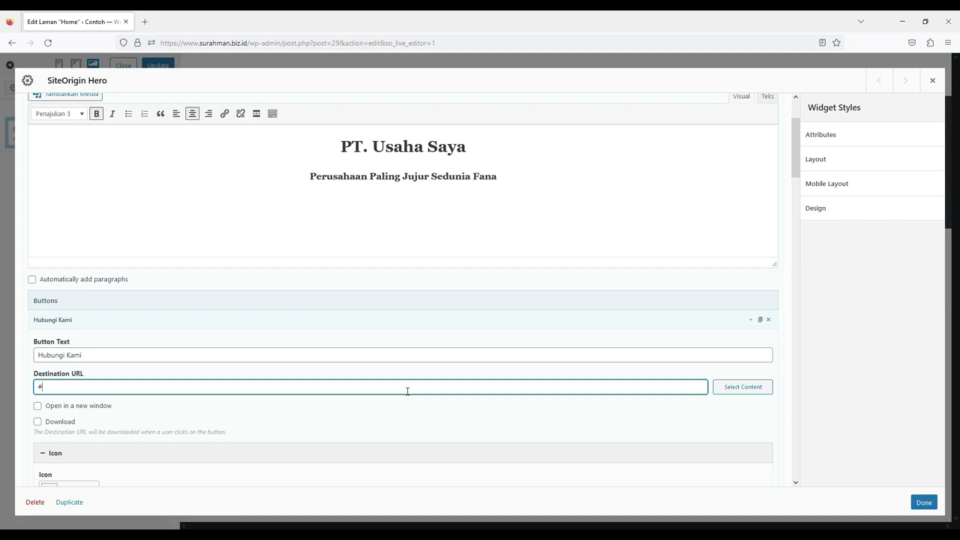
scroll(408, 391, "up", 3)
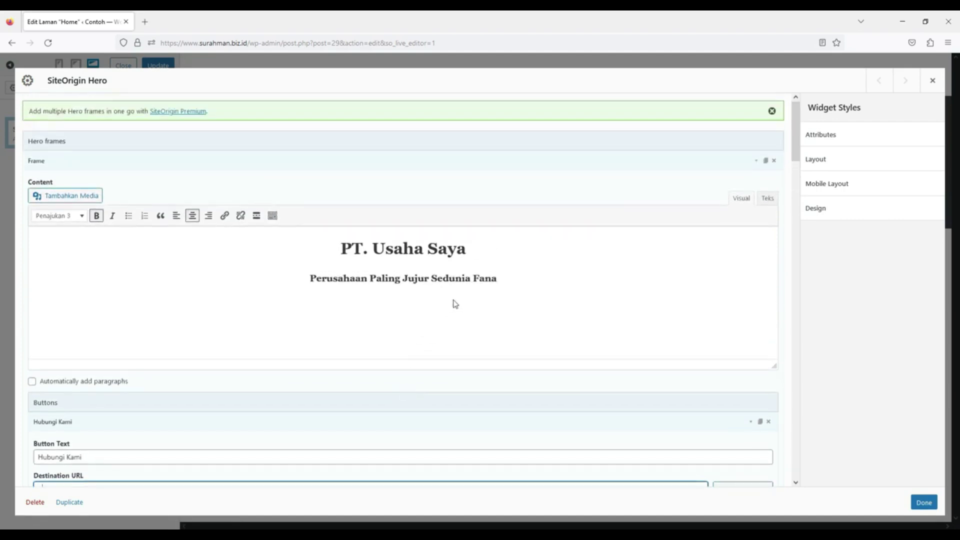
left_click(923, 502)
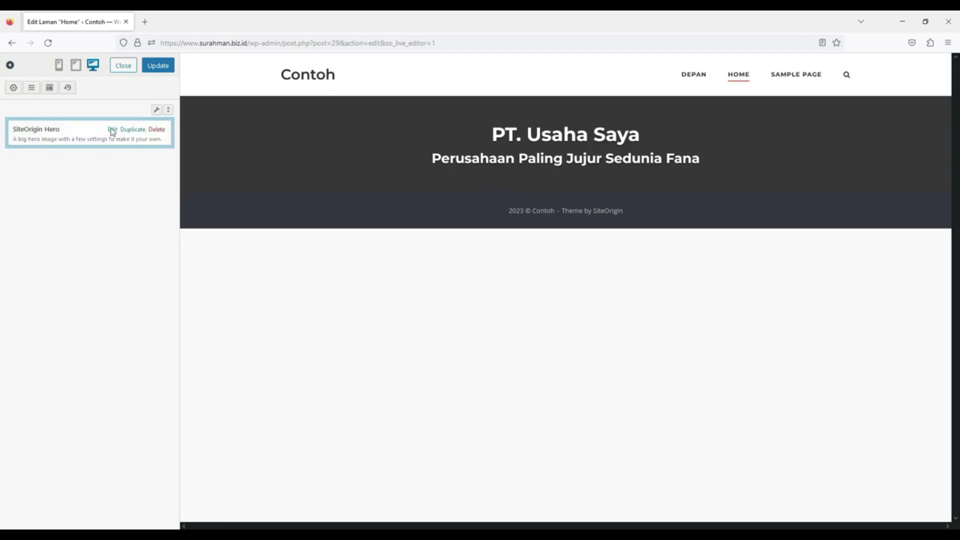
Add the shortcode [buttons] on a new line below the two headings in the hero frame's content
left_click(112, 131)
left_click(400, 295)
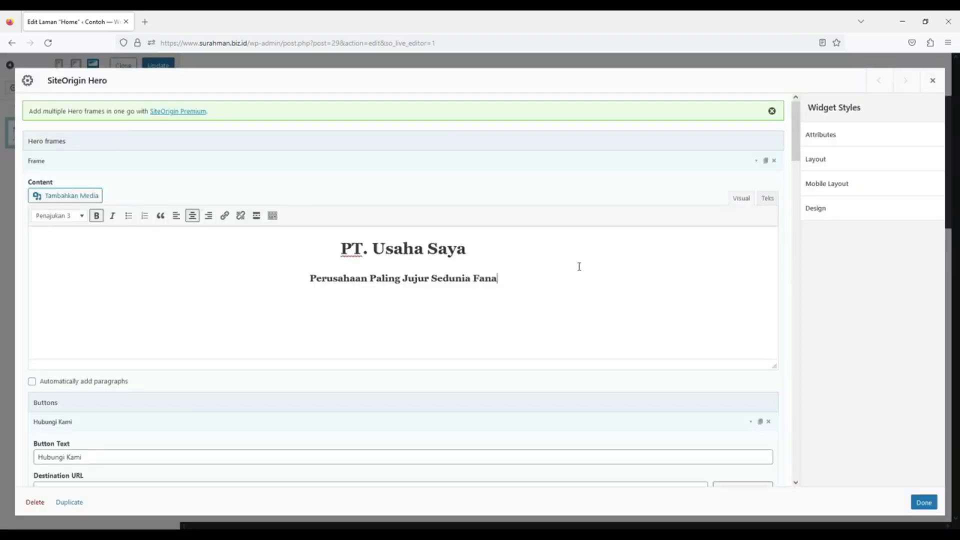
key("Return")
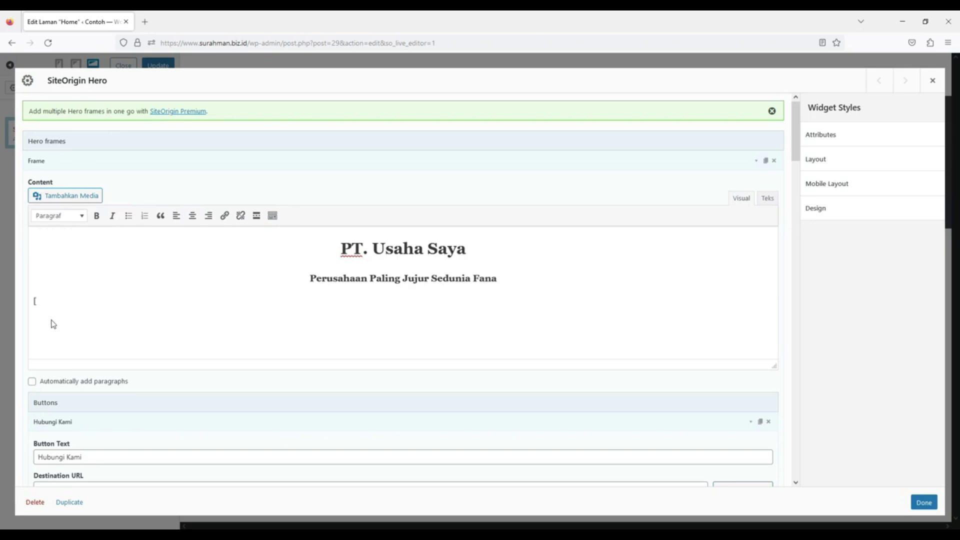
type("Hubungi Kami")
left_click_drag(90, 301, 39, 300)
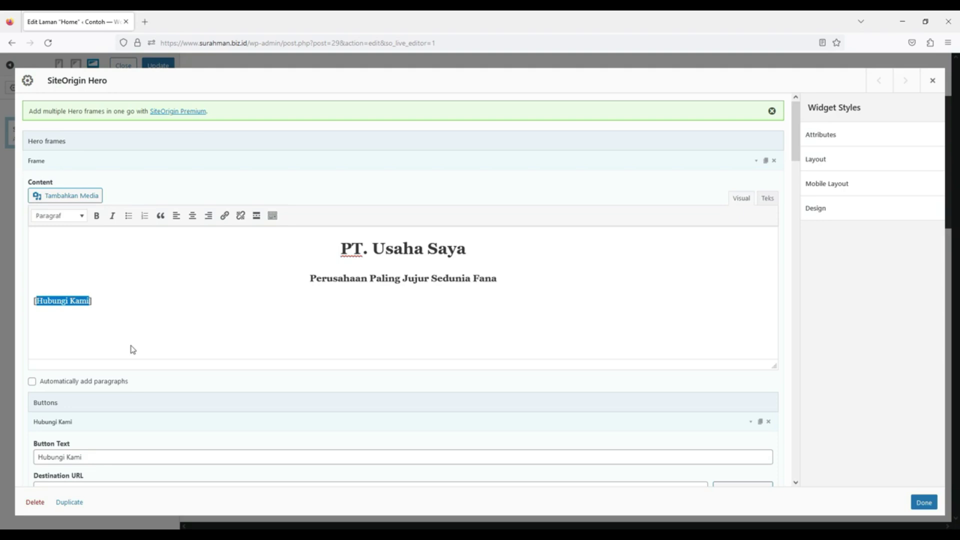
type("buttons")
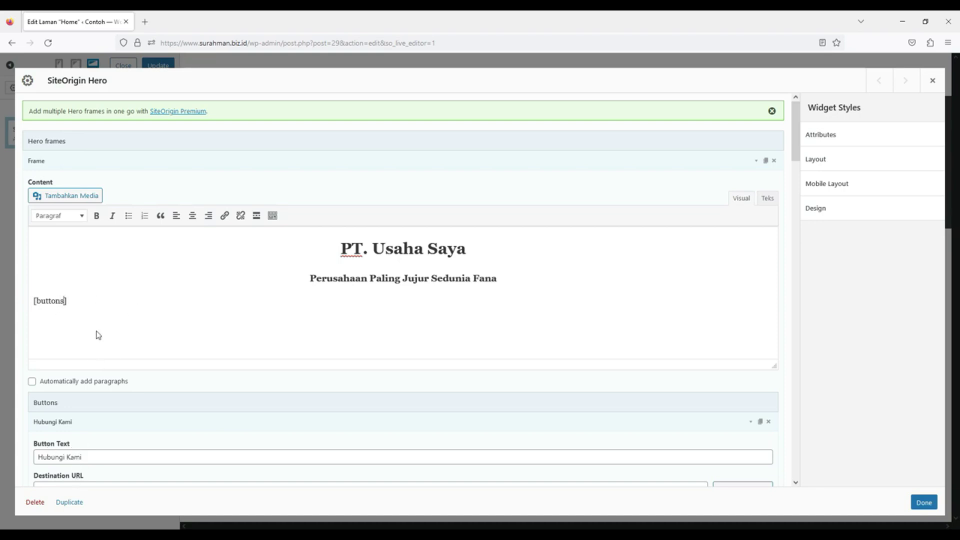
Center the [buttons] line, then apply the hero widget changes and update the page
left_click(92, 304)
left_click(192, 215)
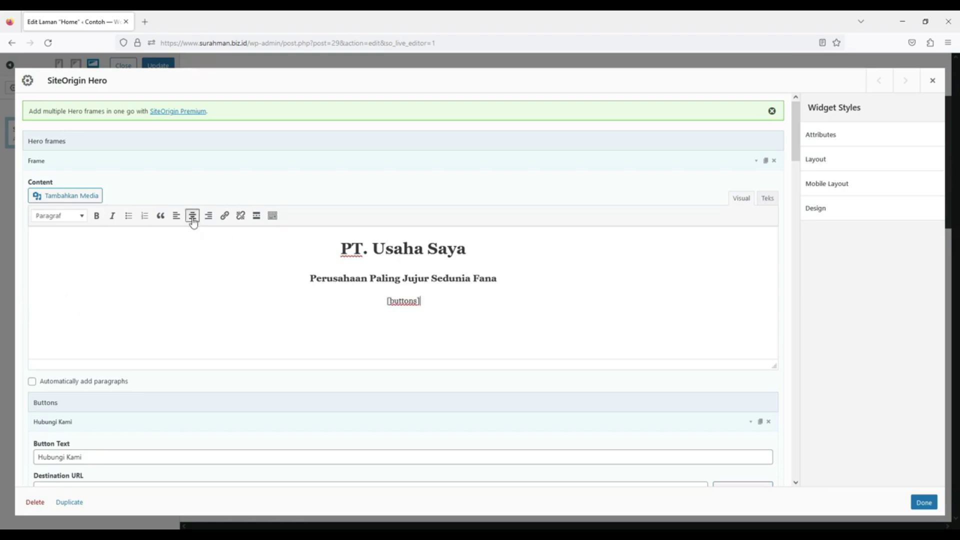
left_click(924, 503)
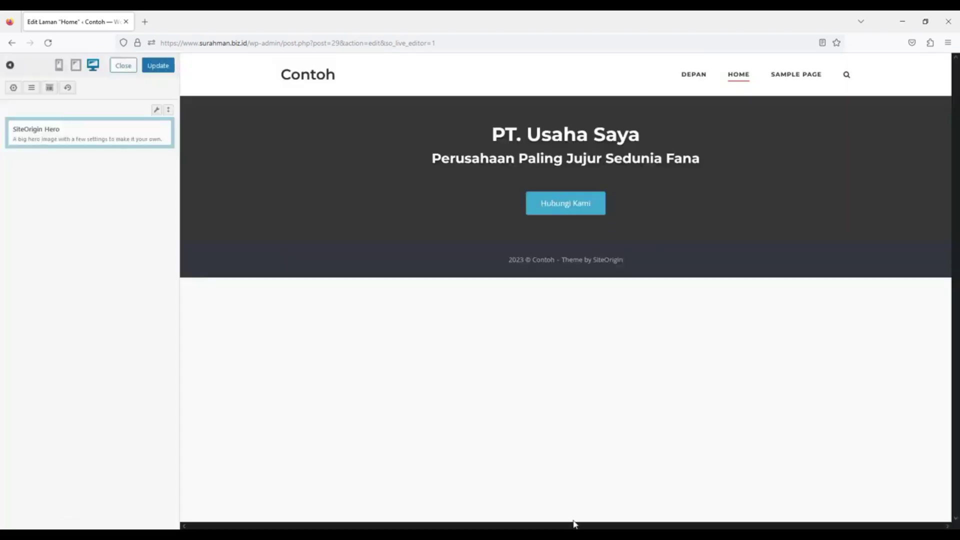
left_click(161, 67)
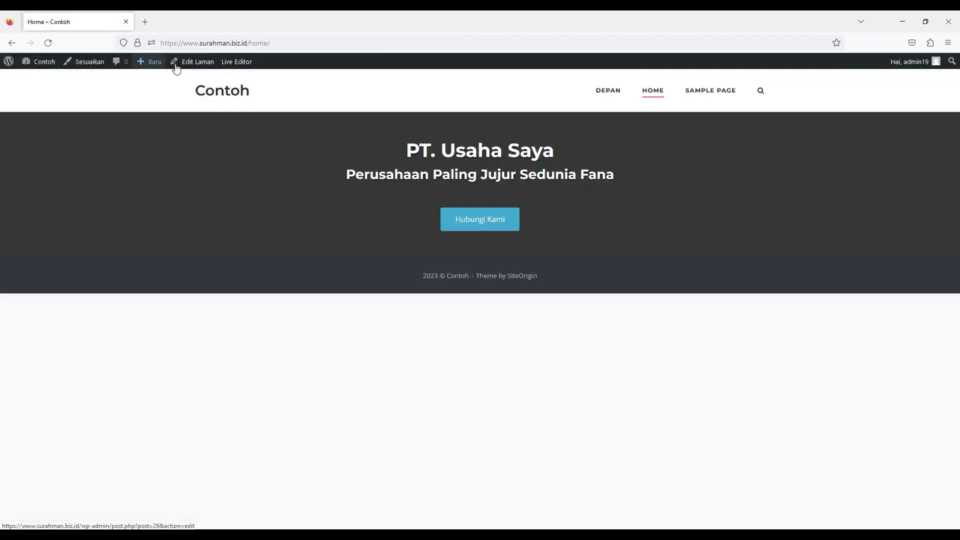
Reopen the Home page in the Live Editor and expand the frame settings of the hero widget
left_click(236, 62)
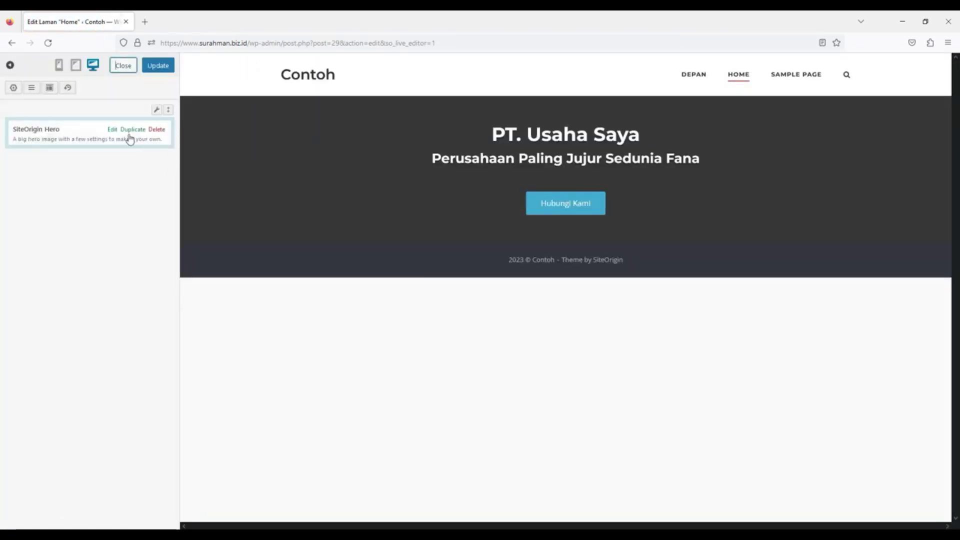
left_click(112, 130)
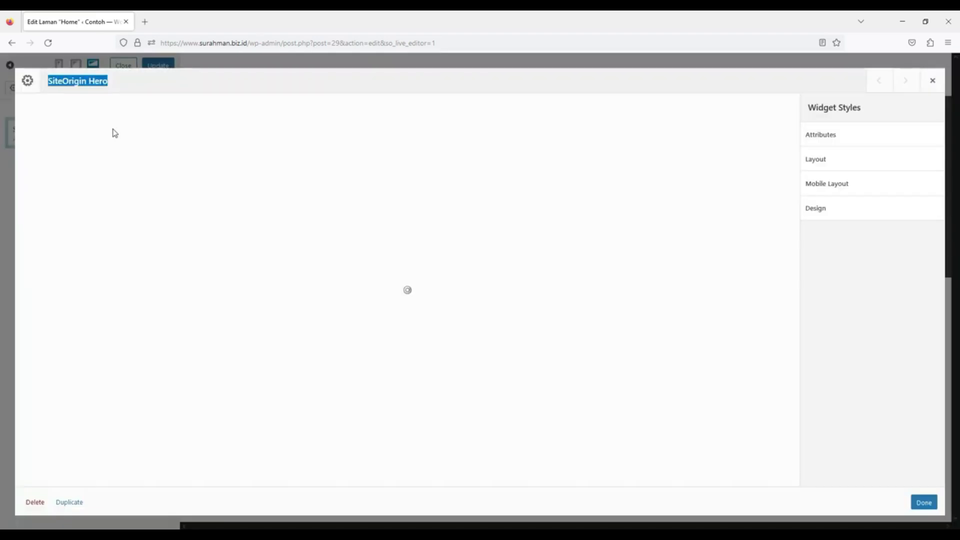
scroll(520, 369, "down", 10)
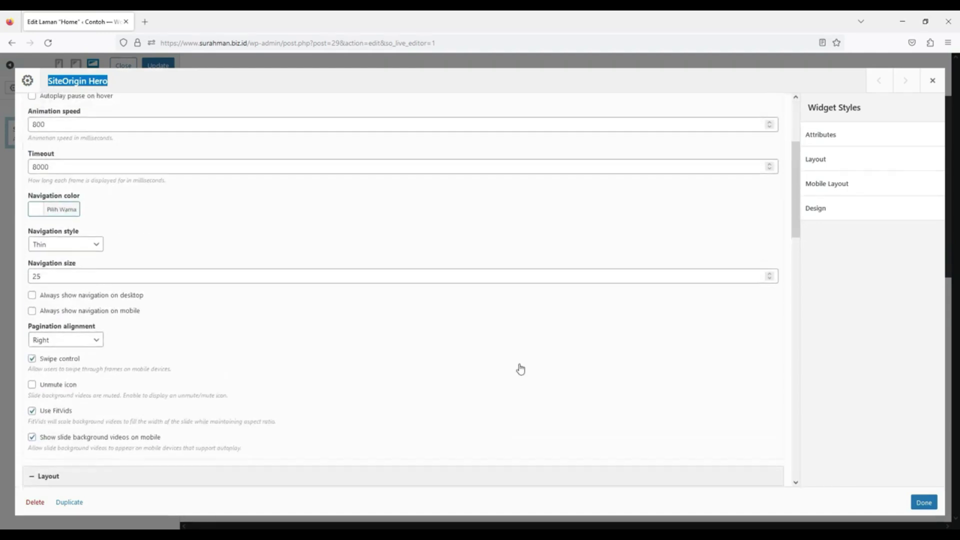
scroll(520, 368, "up", 10)
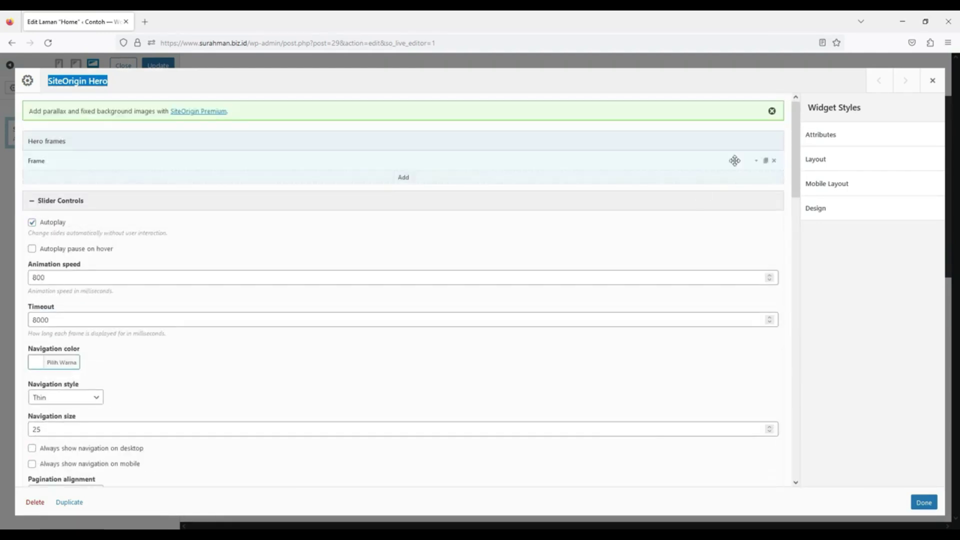
left_click(755, 163)
scroll(499, 297, "down", 3)
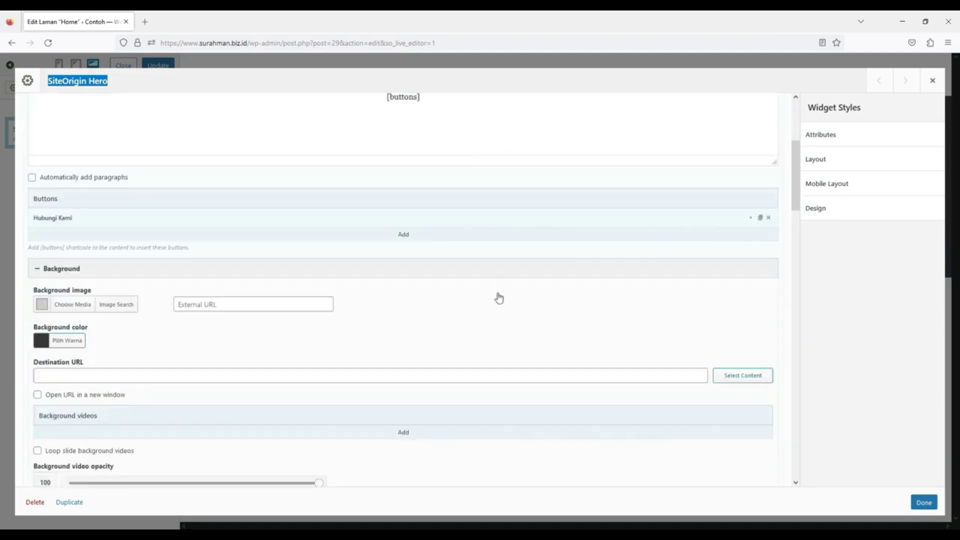
scroll(509, 326, "up", 4)
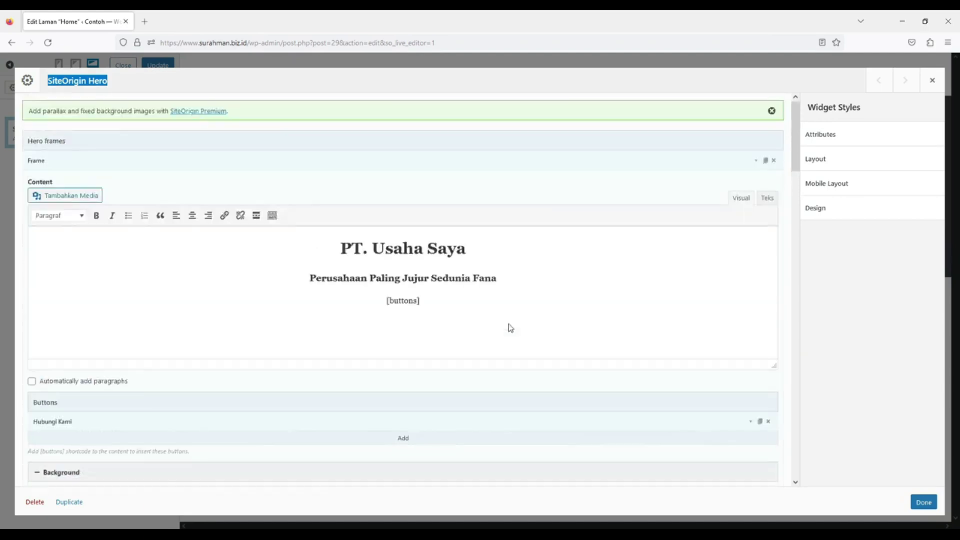
Upload the Heading image from the PB folder as the hero frame's background image and apply the widget changes
scroll(506, 324, "down", 6)
left_click(71, 254)
left_click(50, 103)
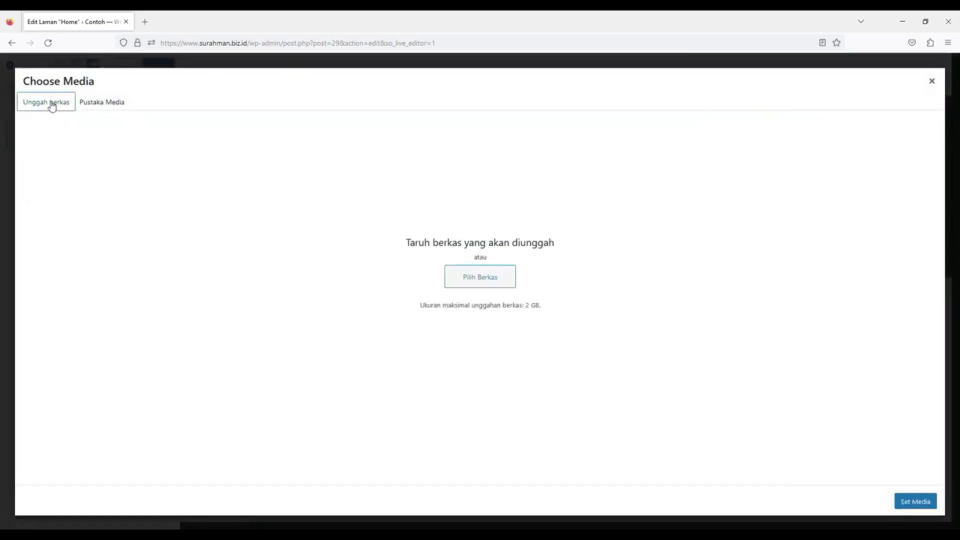
left_click(480, 279)
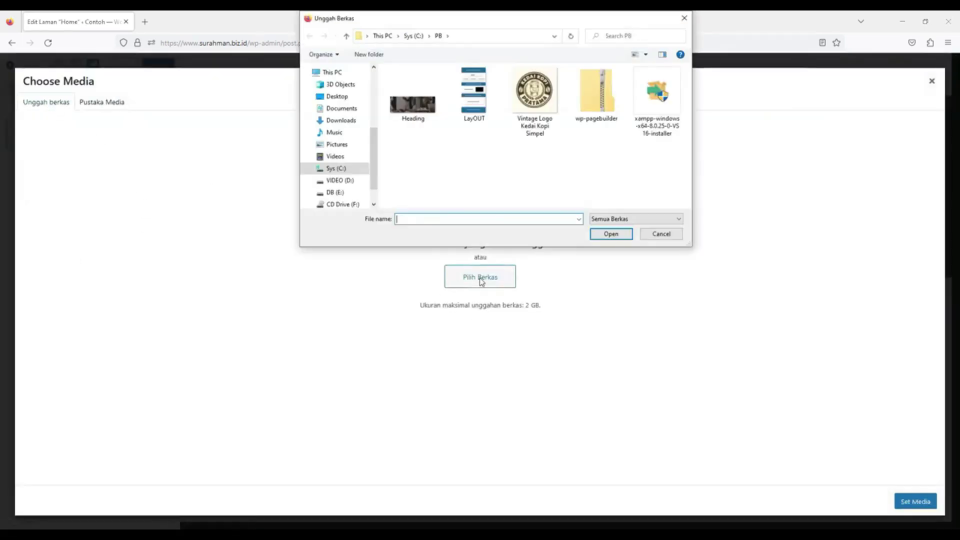
double_click(422, 122)
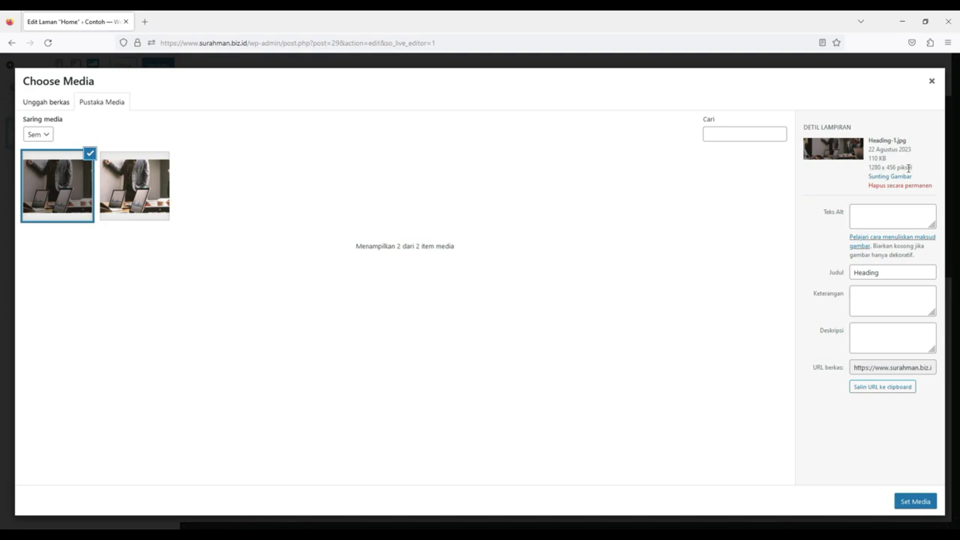
left_click(918, 508)
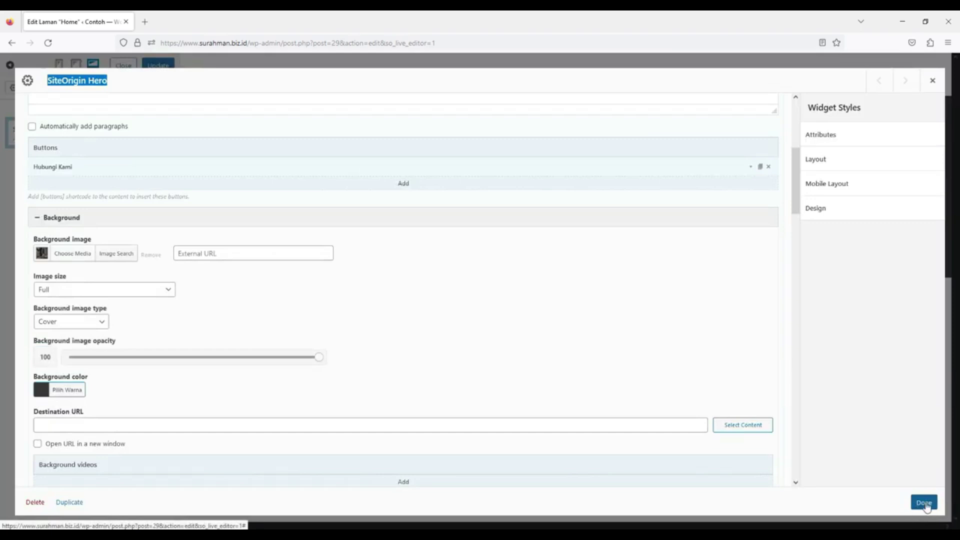
left_click(925, 502)
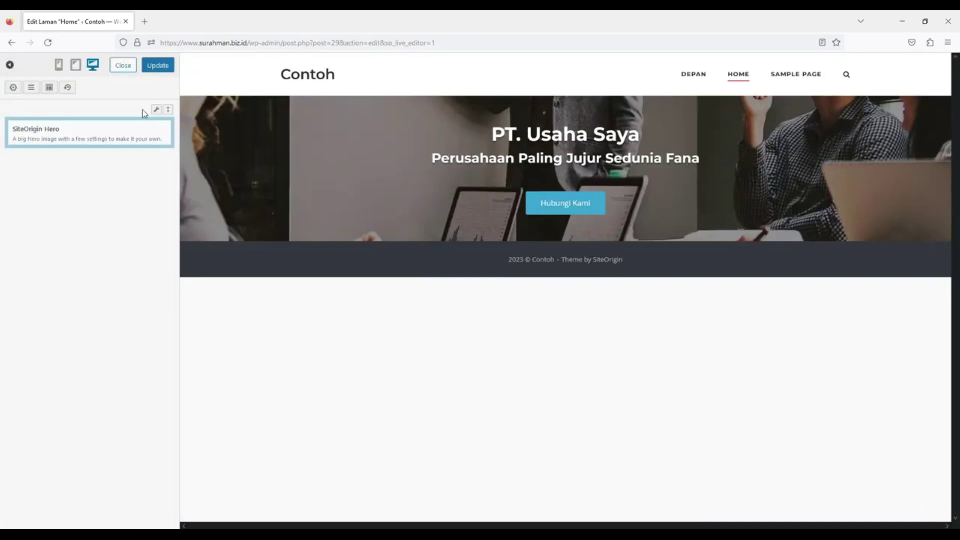
Set the hero widget's desktop layout height to 350 px and apply the widget changes
left_click(111, 129)
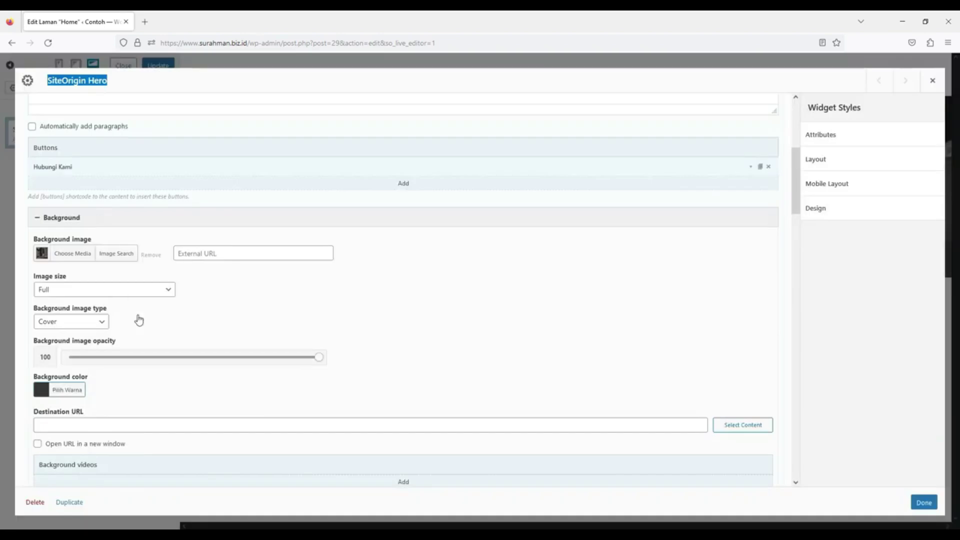
scroll(140, 320, "down", 4)
scroll(143, 319, "up", 4)
scroll(143, 318, "down", 6)
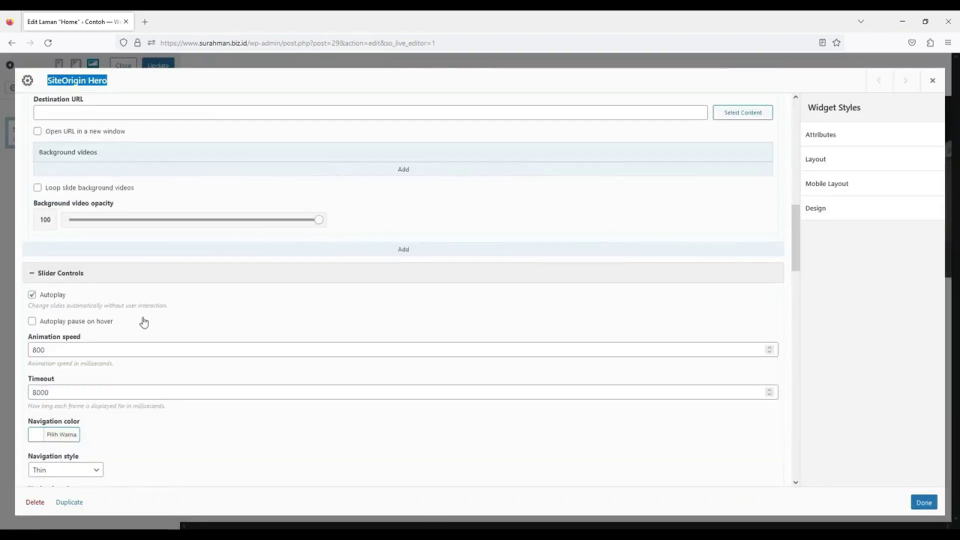
scroll(144, 322, "down", 8)
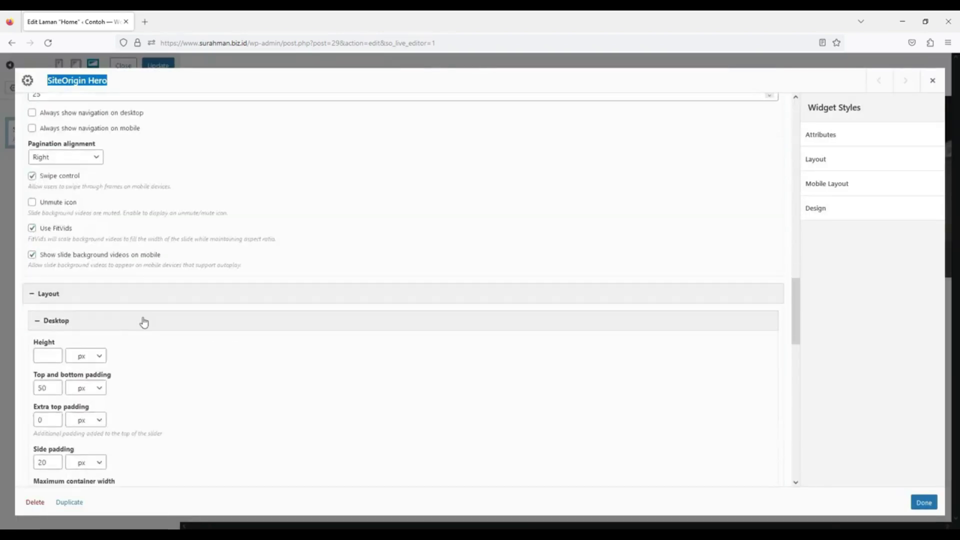
scroll(465, 353, "up", 14)
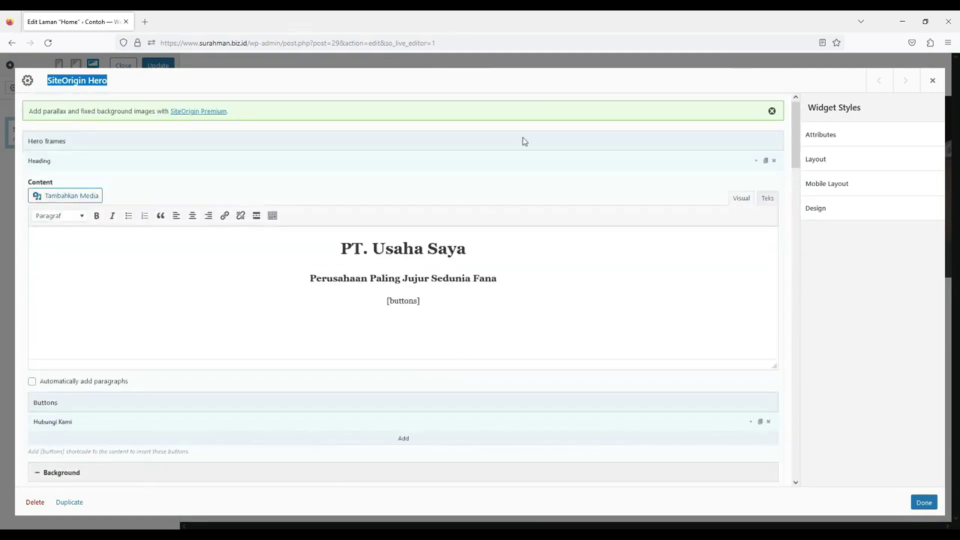
scroll(583, 339, "down", 14)
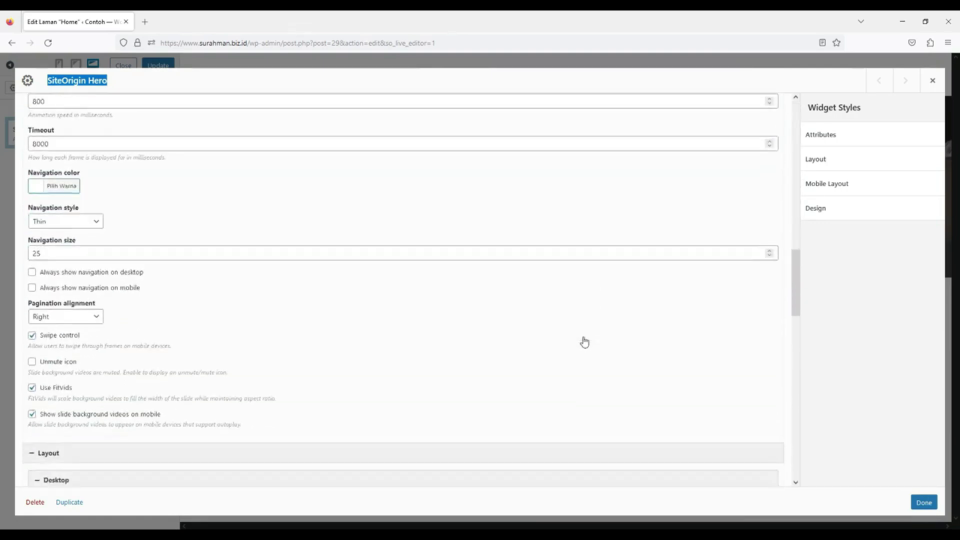
scroll(584, 343, "down", 3)
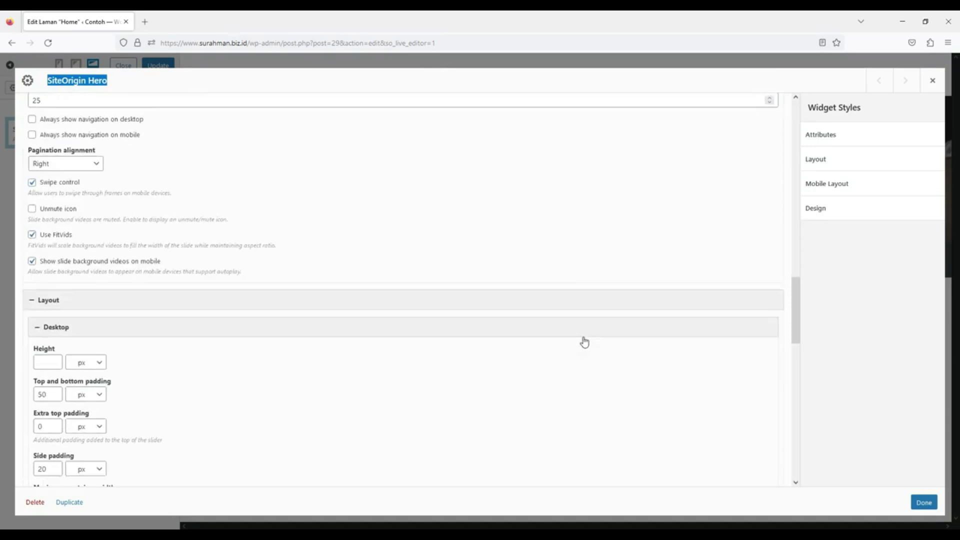
scroll(584, 342, "down", 4)
scroll(585, 342, "up", 2)
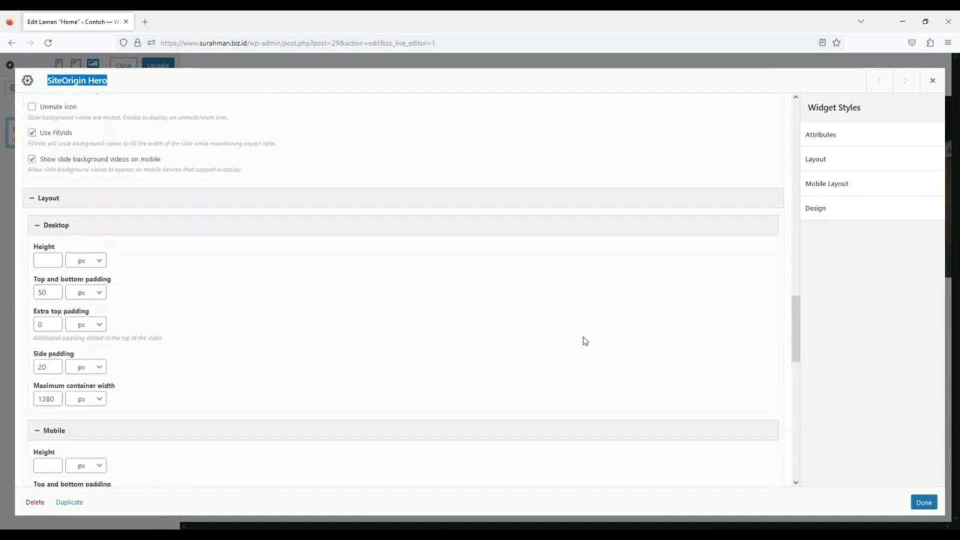
scroll(584, 340, "up", 2)
scroll(310, 342, "up", 4)
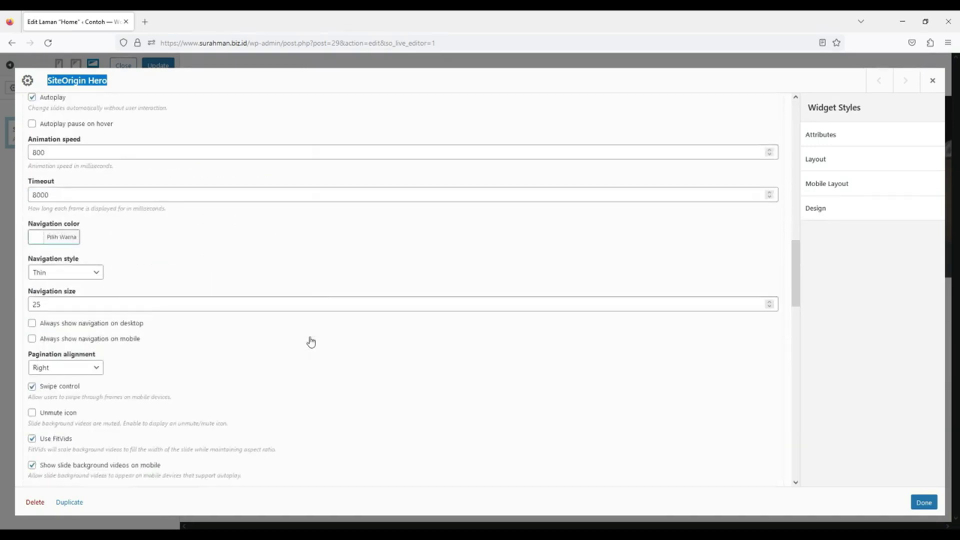
scroll(310, 342, "down", 6)
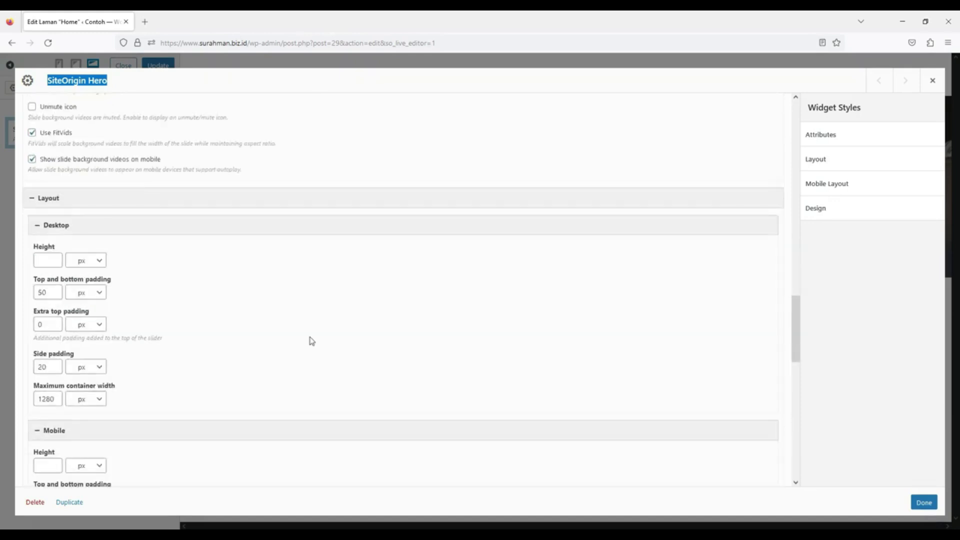
scroll(296, 400, "down", 5)
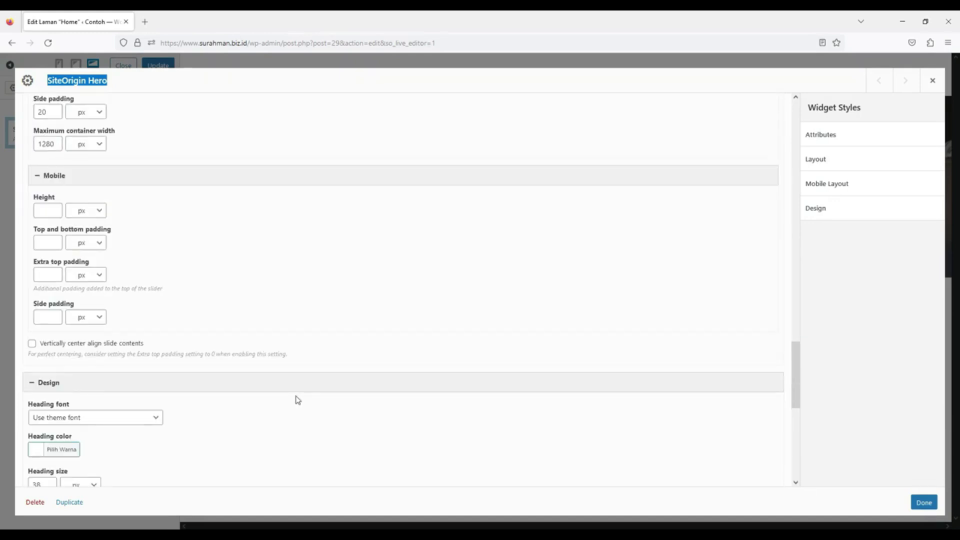
scroll(322, 353, "up", 4)
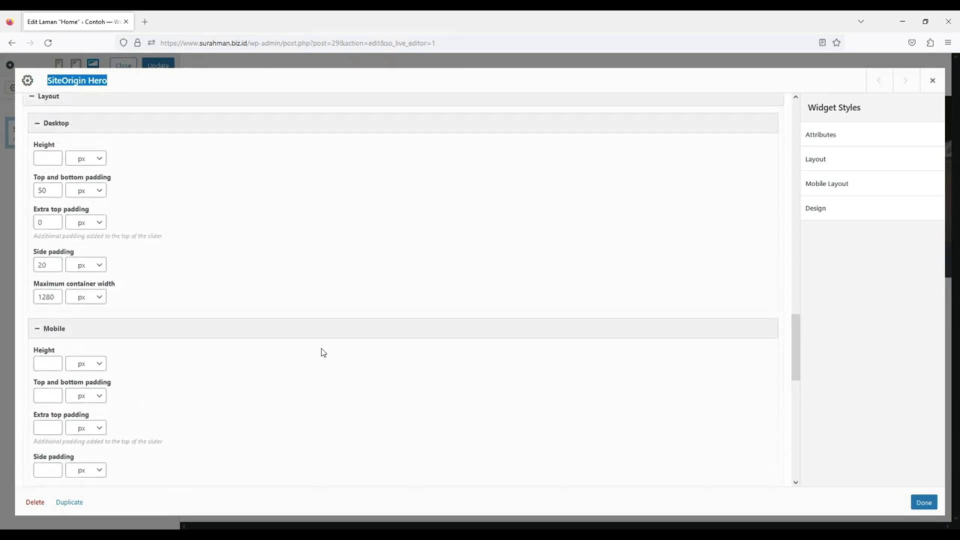
left_click(45, 210)
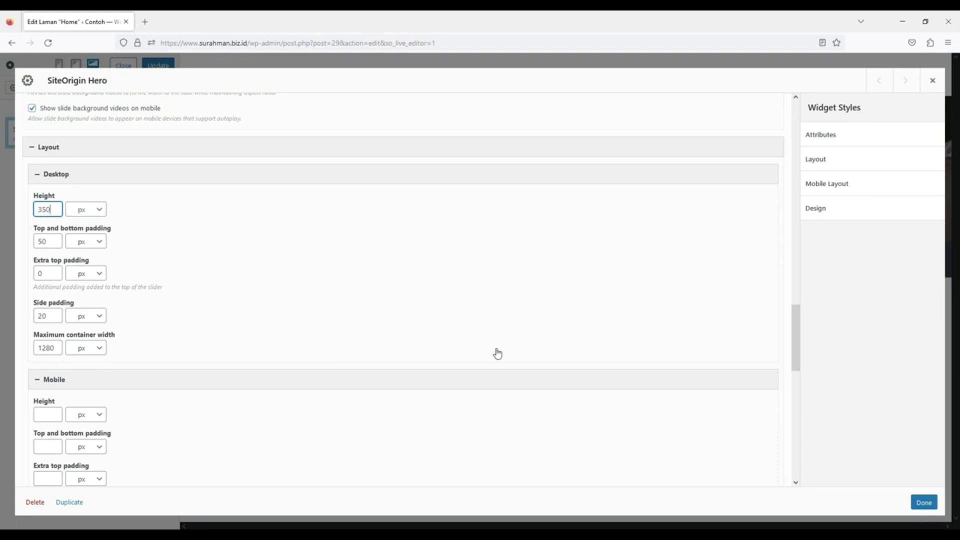
left_click(923, 502)
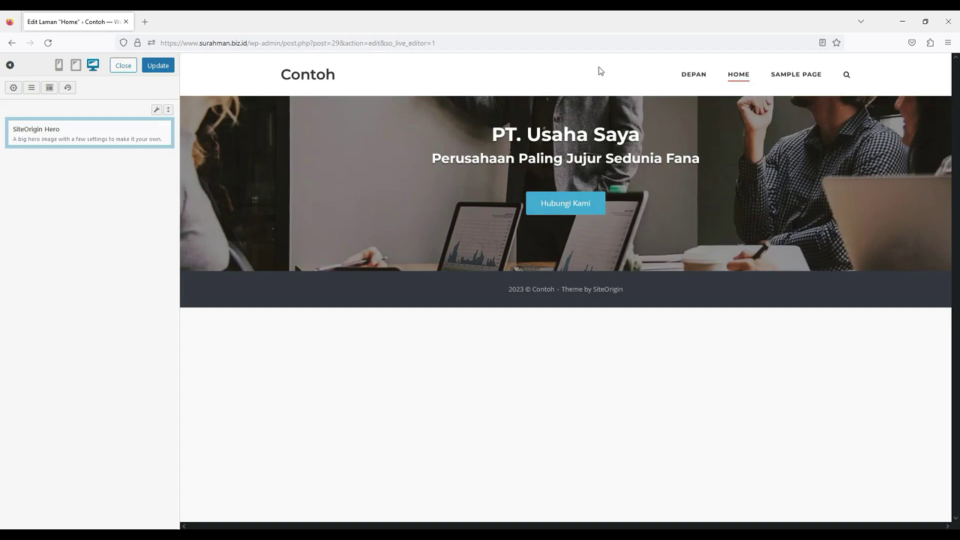
Open the SiteOrigin Hero widget for editing and set its heading font to Abhaya Libre (500)
mouse_move(112, 140)
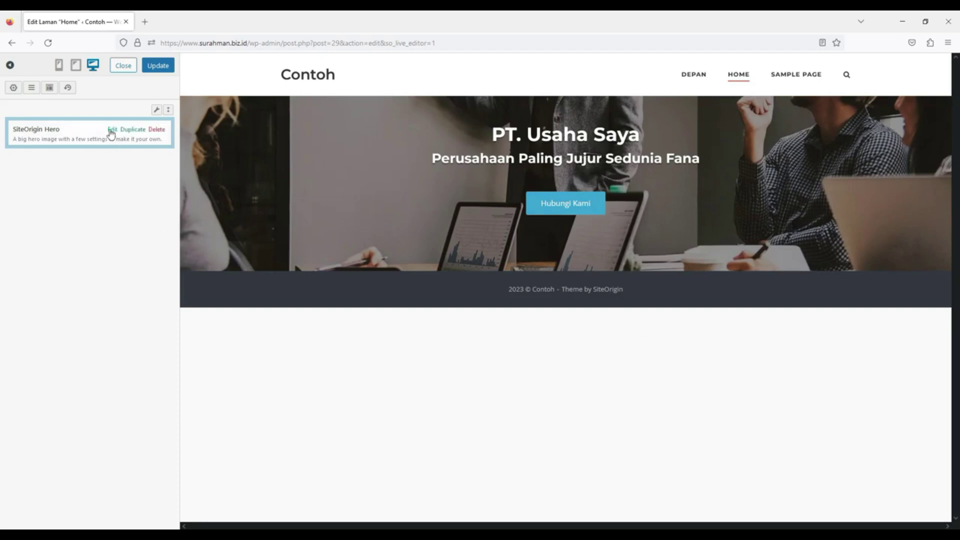
left_click(111, 130)
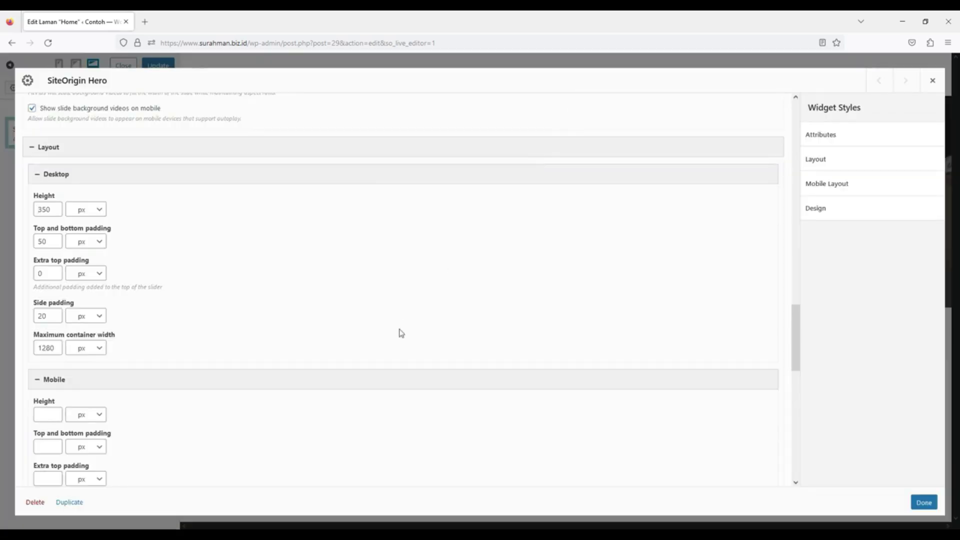
scroll(396, 345, "up", 15)
scroll(399, 348, "down", 4)
scroll(399, 348, "down", 12)
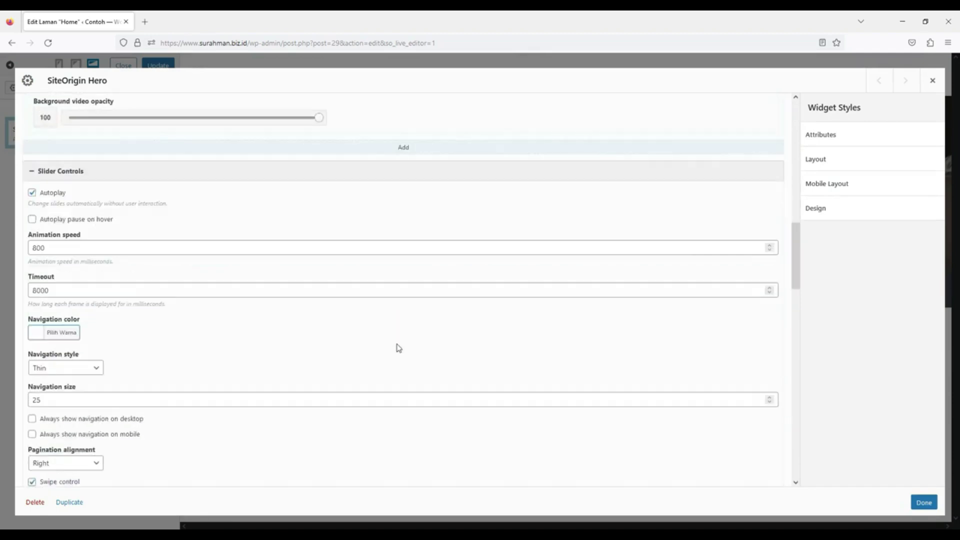
scroll(398, 347, "down", 7)
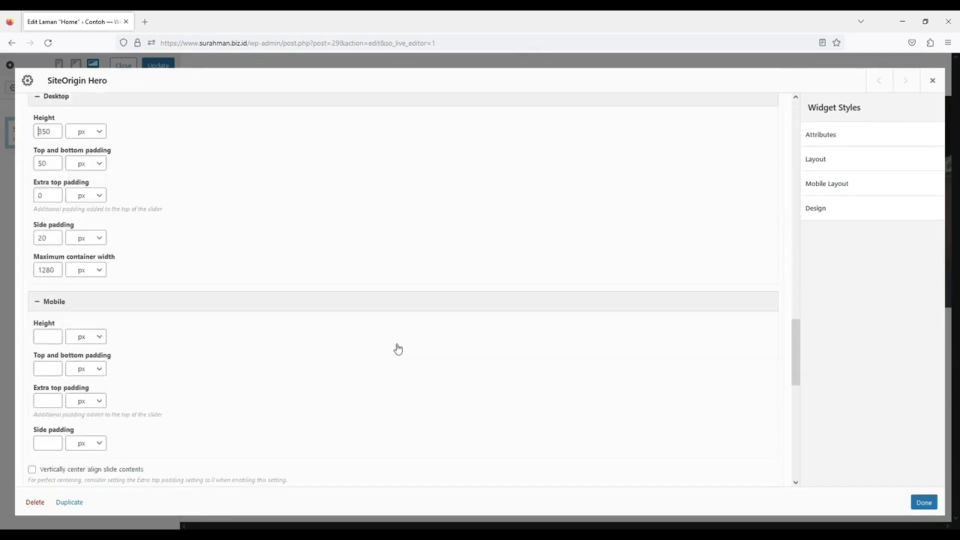
scroll(399, 347, "down", 4)
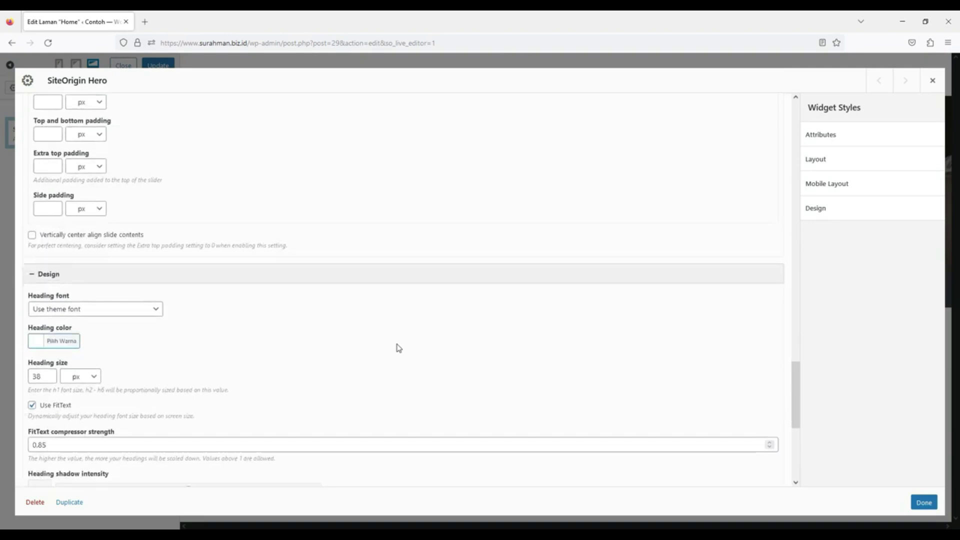
left_click(148, 311)
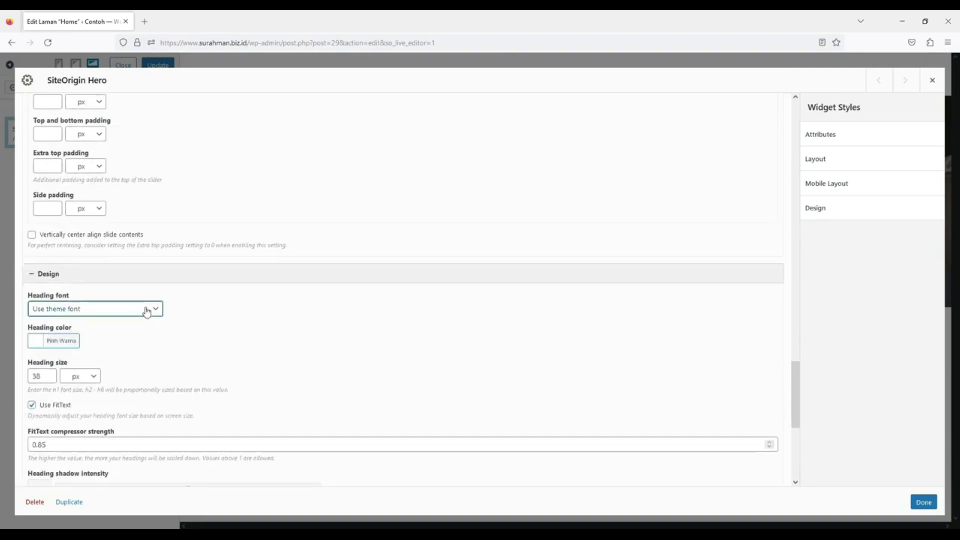
left_click(157, 310)
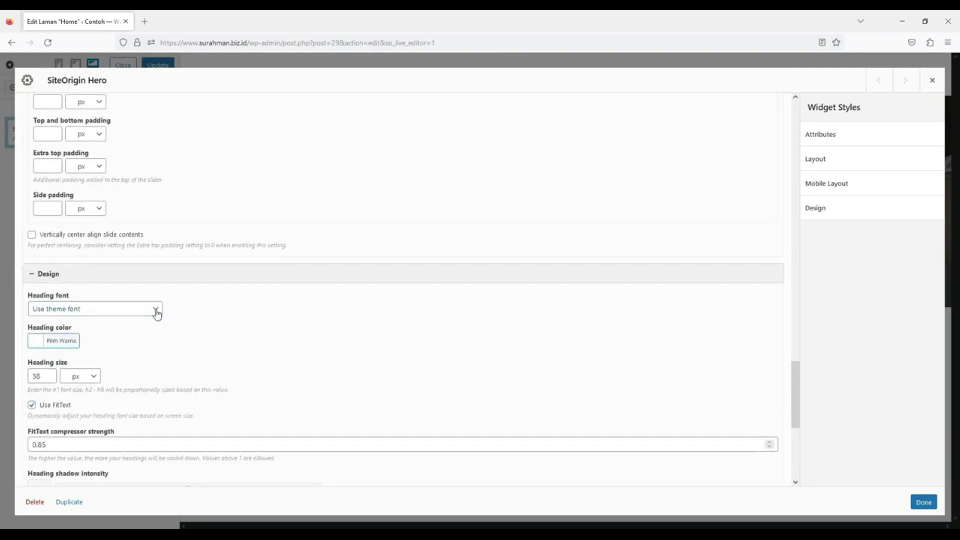
left_click(156, 312)
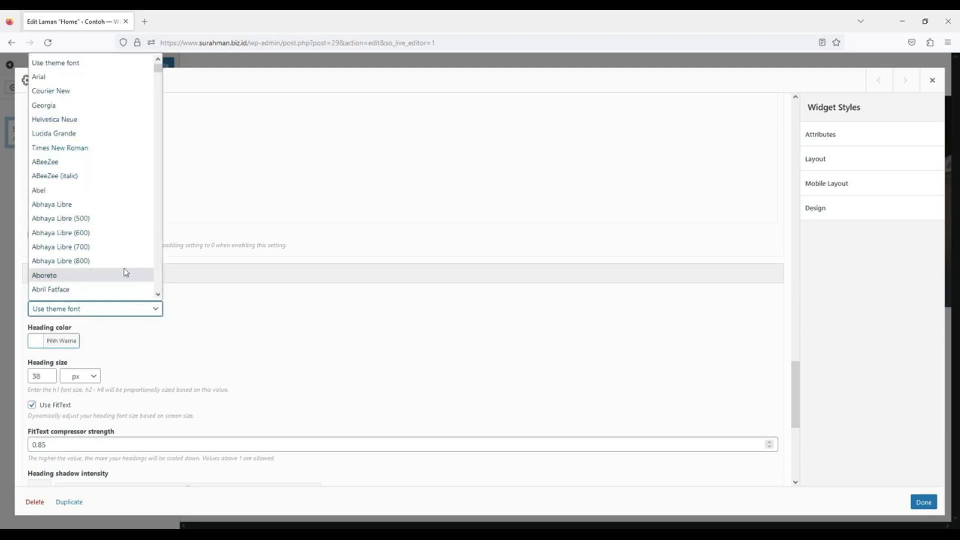
left_click(112, 222)
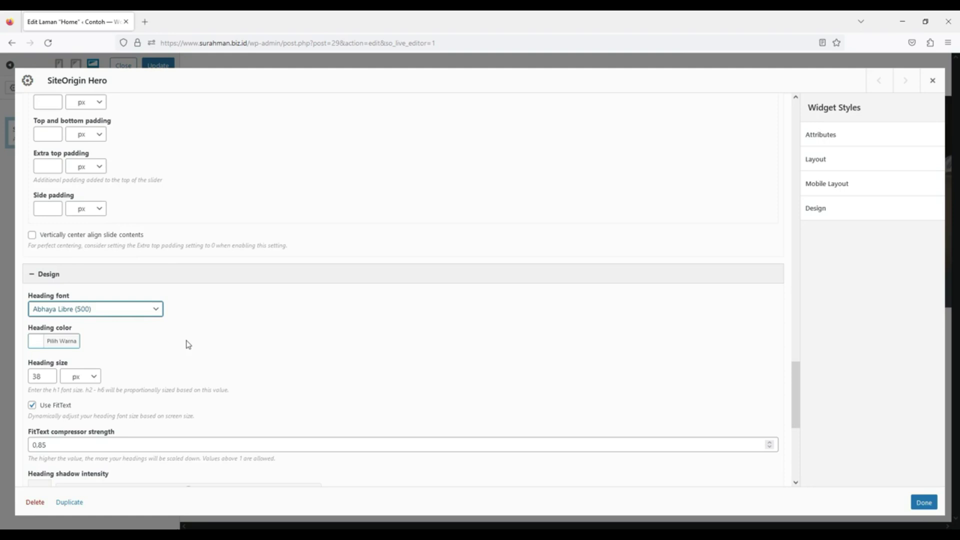
Set the hero's heading size to 50 px and heading color to the yellow swatch, then apply the changes and update the page
scroll(188, 344, "down", 2)
double_click(31, 325)
type("50")
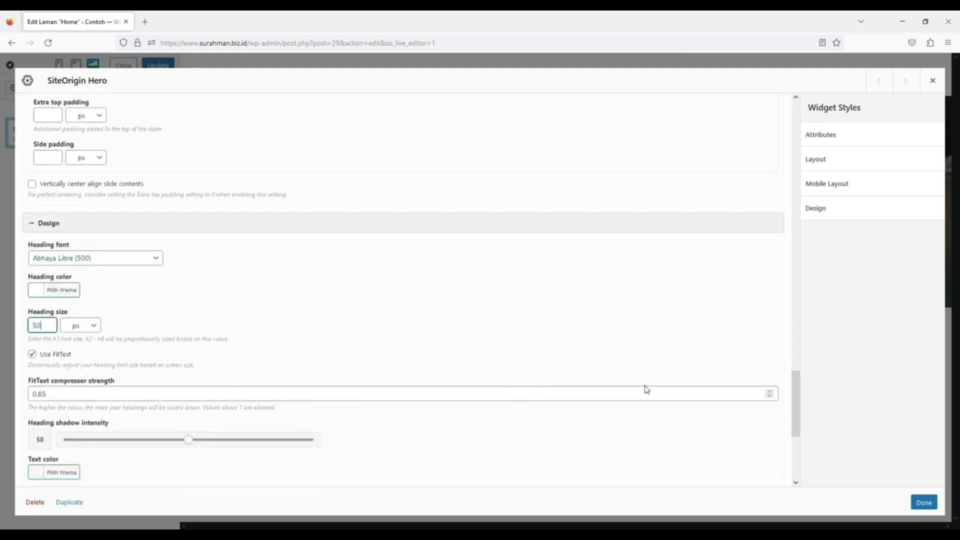
left_click(70, 292)
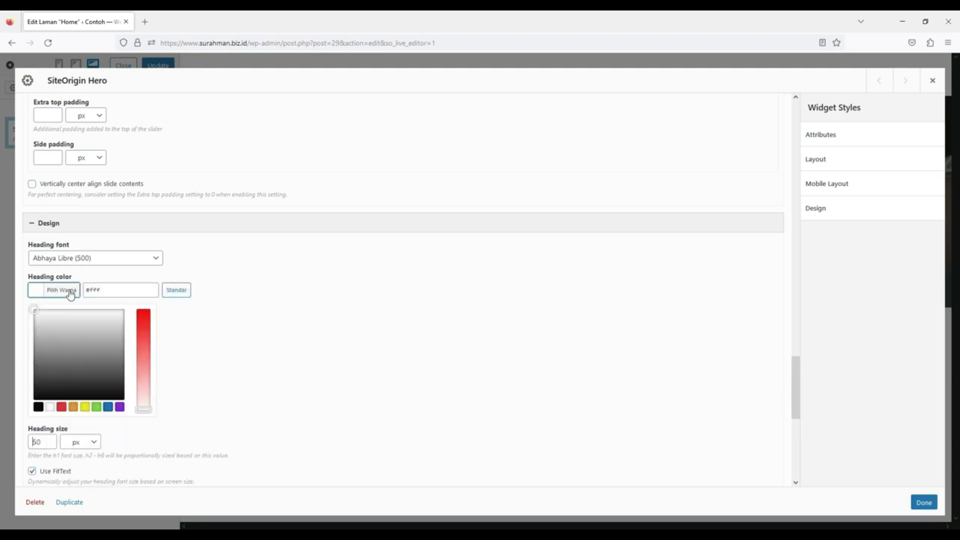
left_click(86, 407)
left_click(458, 329)
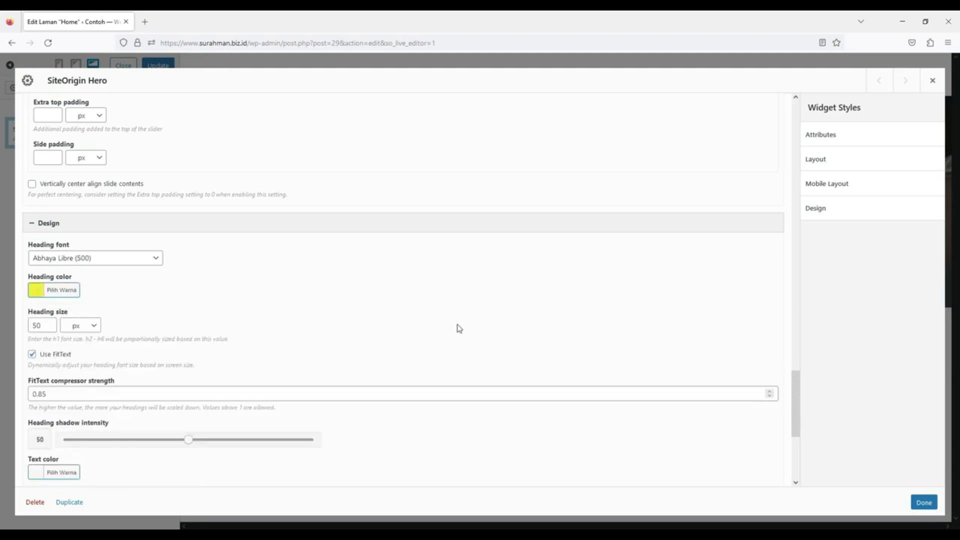
left_click(924, 502)
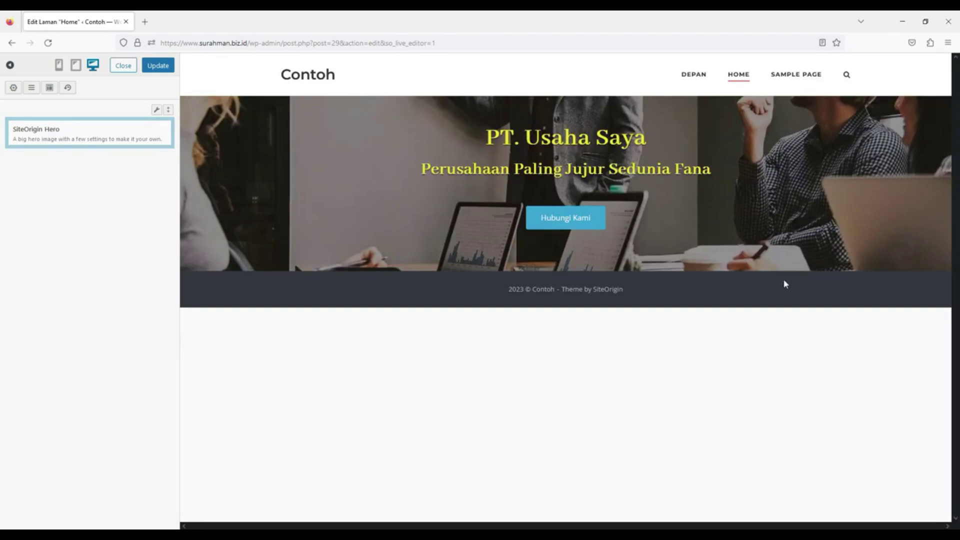
left_click(161, 67)
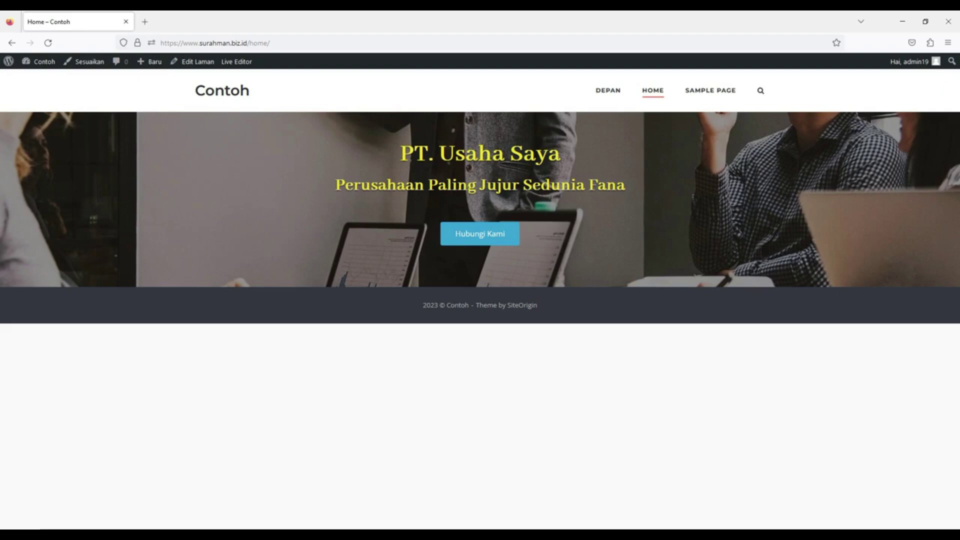
Check the layout diagram, then examine how the dvipantarahosting.com home page arranges its full-width sections, icon boxes and pricing columns
key("alt+Tab")
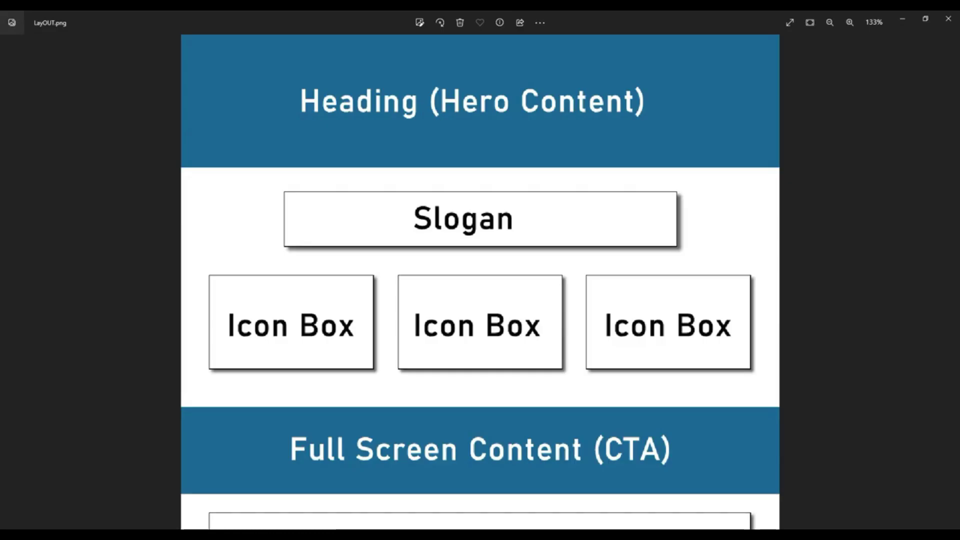
key("alt+F4")
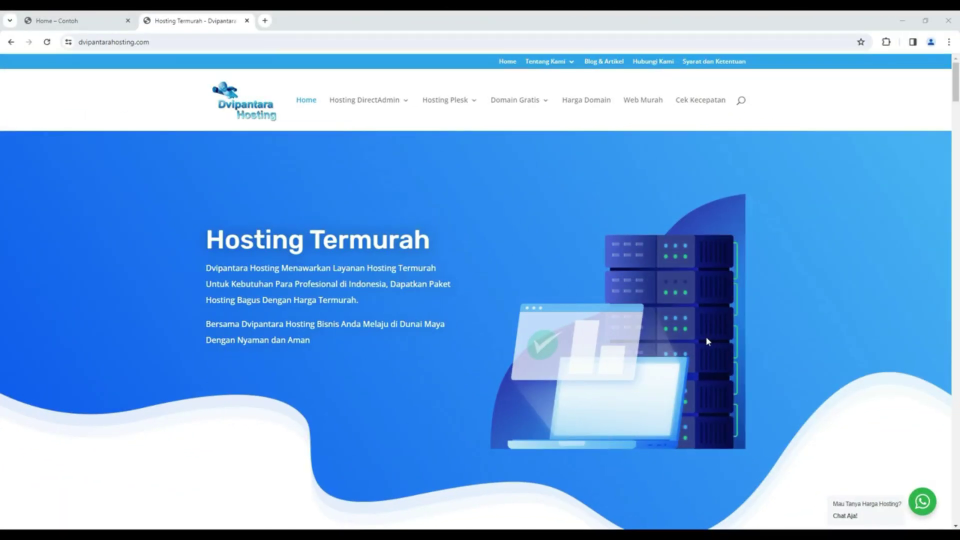
scroll(857, 300, "down", 5)
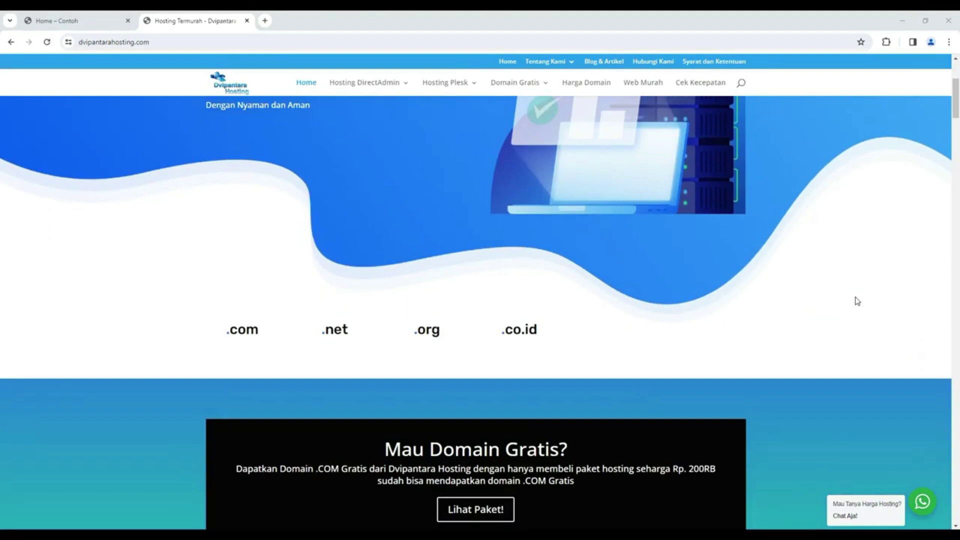
scroll(857, 301, "down", 3)
scroll(857, 300, "down", 4)
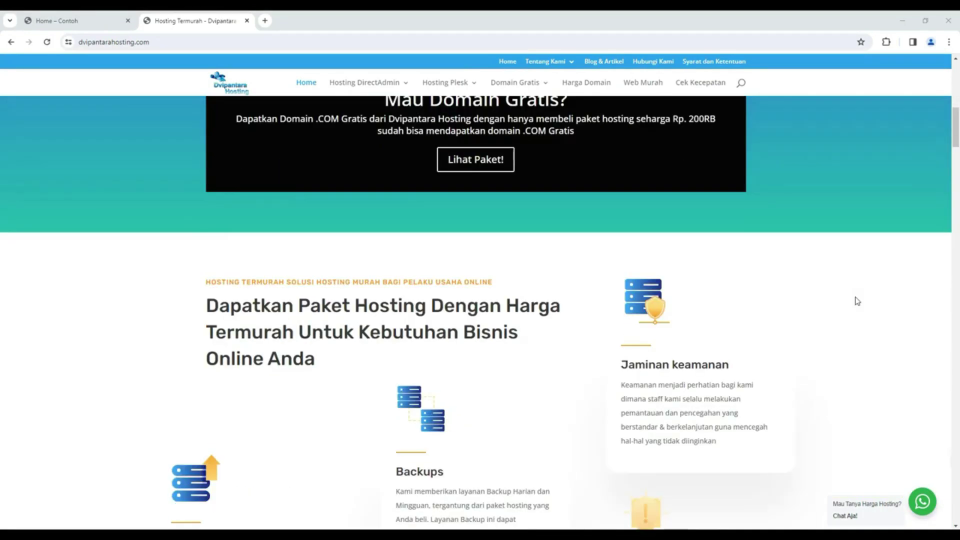
scroll(857, 300, "down", 4)
scroll(857, 301, "down", 3)
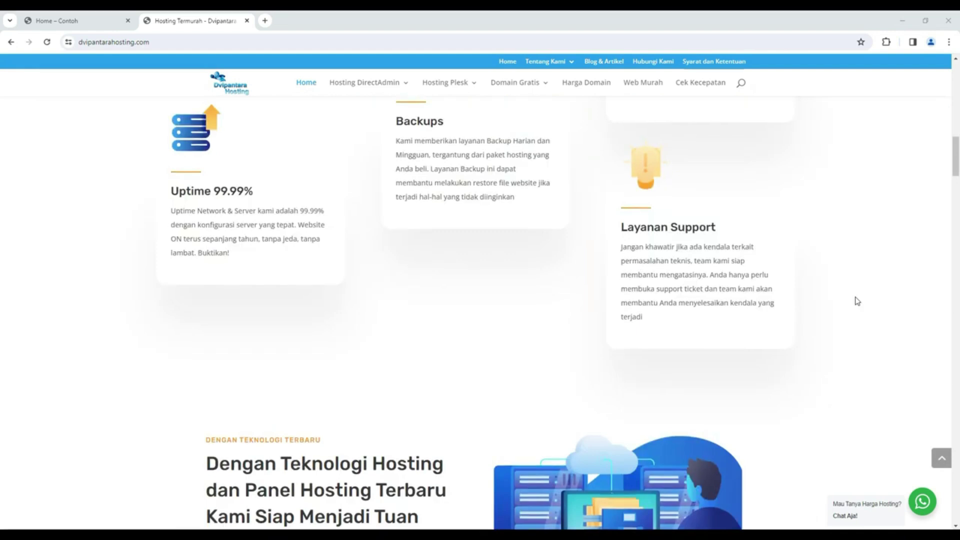
scroll(857, 301, "down", 2)
scroll(857, 301, "down", 3)
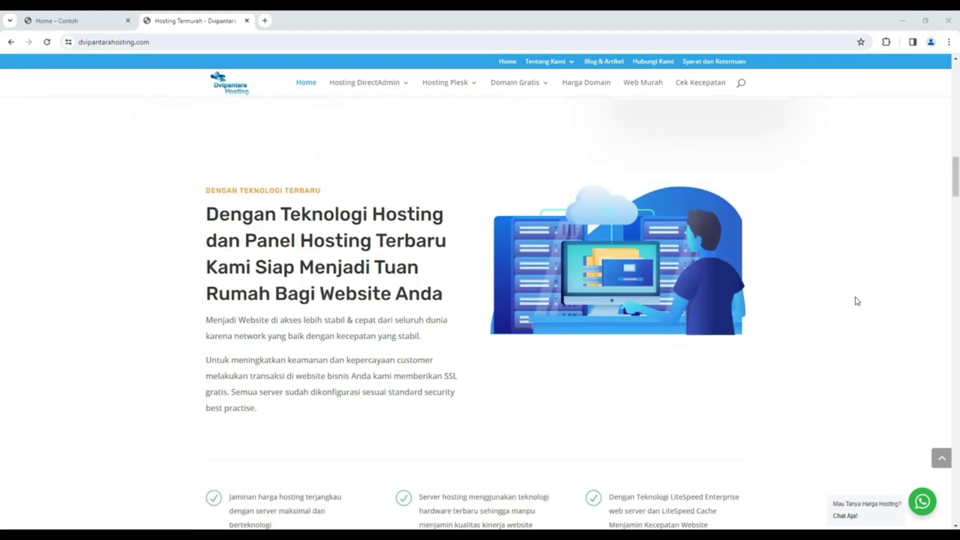
scroll(857, 300, "down", 3)
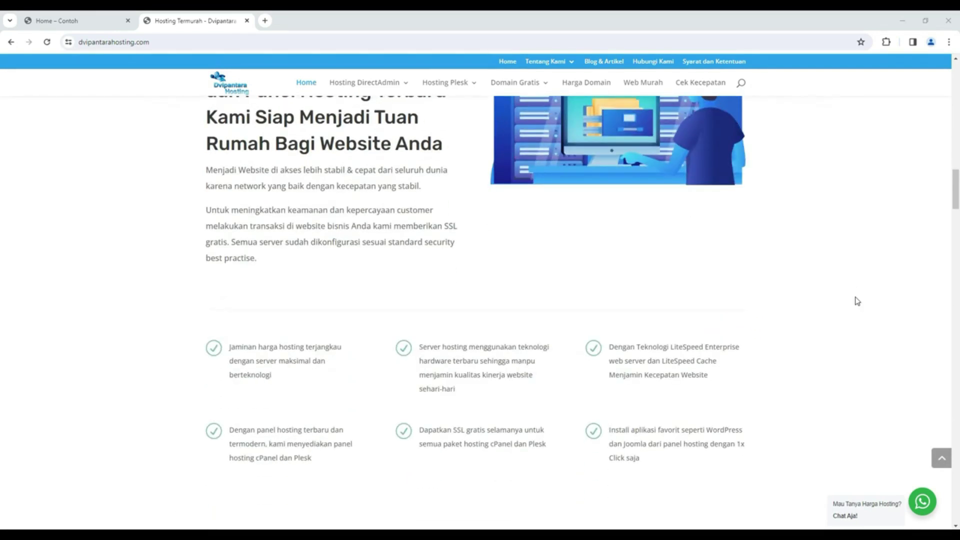
scroll(857, 301, "down", 3)
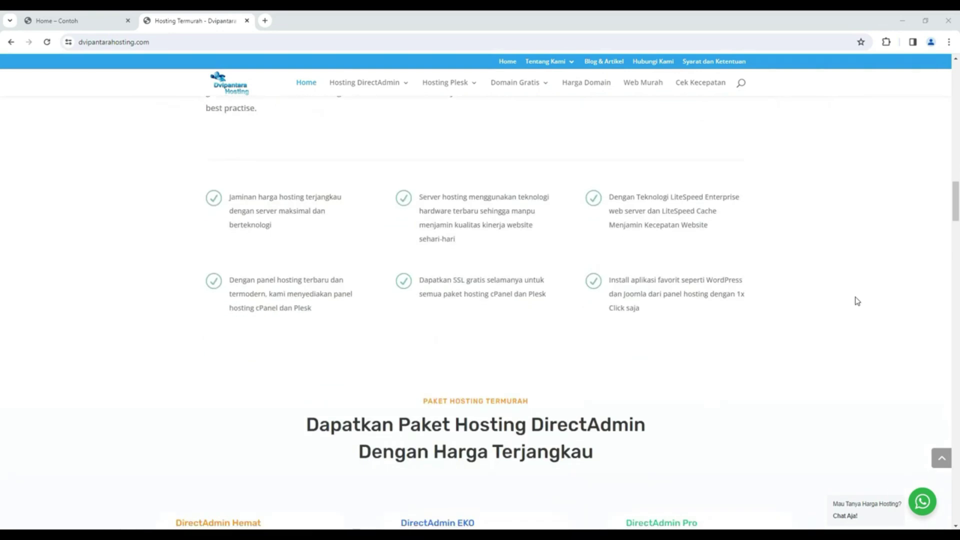
scroll(857, 301, "down", 3)
scroll(857, 300, "down", 3)
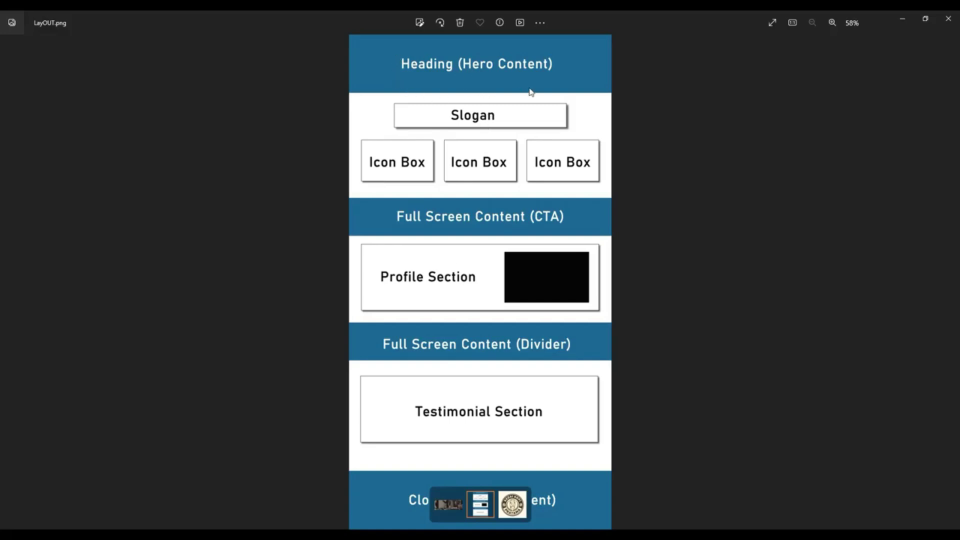
Review the sections below the heading in the LayOUT.png diagram and close the hosting site's page, returning to the Home page
scroll(550, 171, "up", 3)
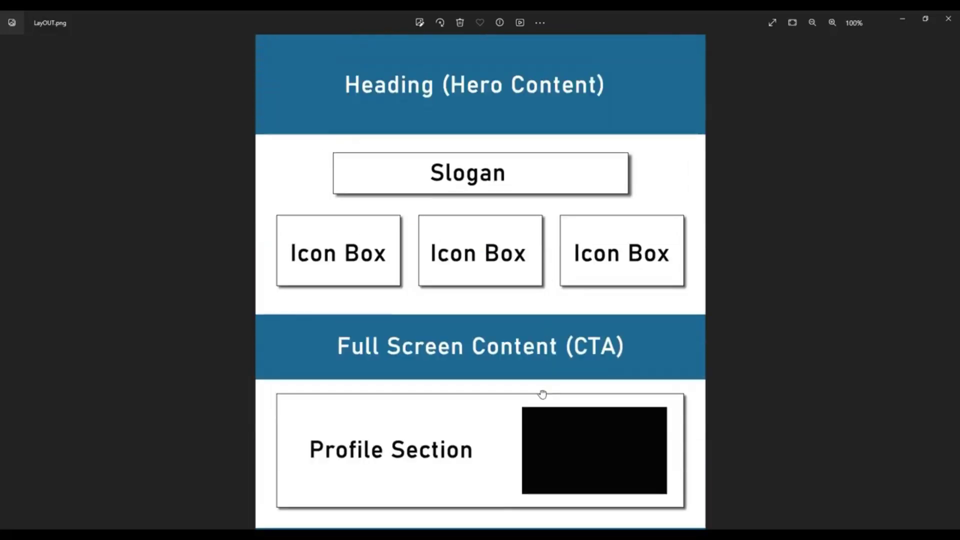
scroll(494, 185, "up", 2)
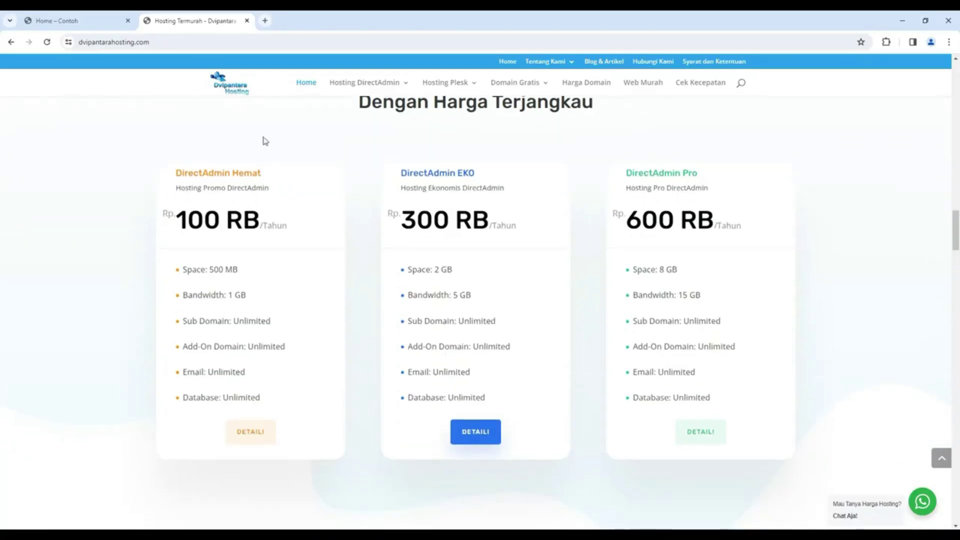
left_click(247, 20)
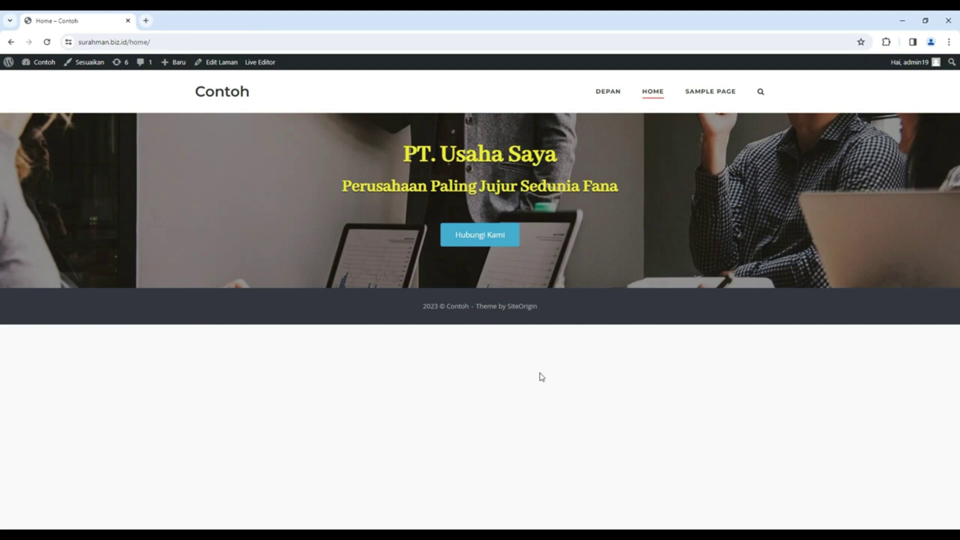
key("alt+Tab")
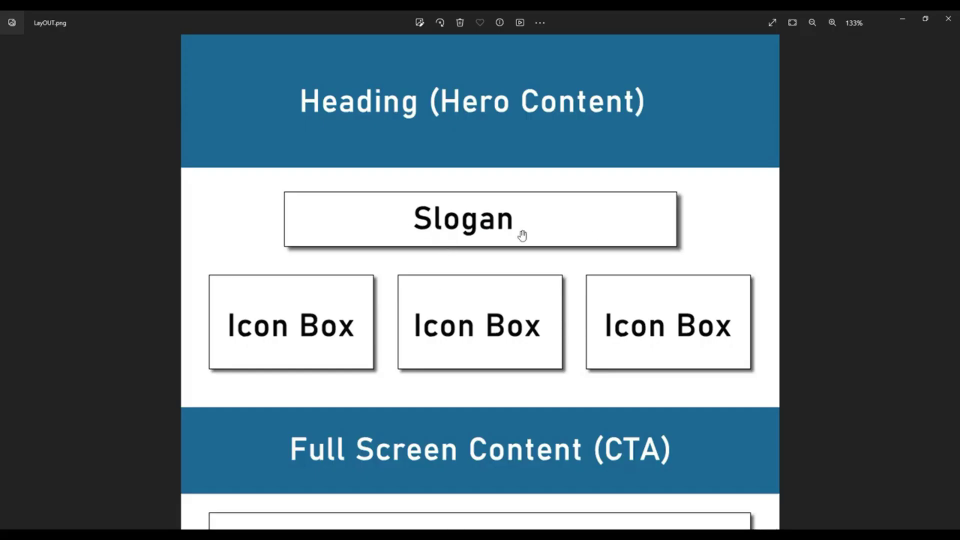
key("alt+Tab")
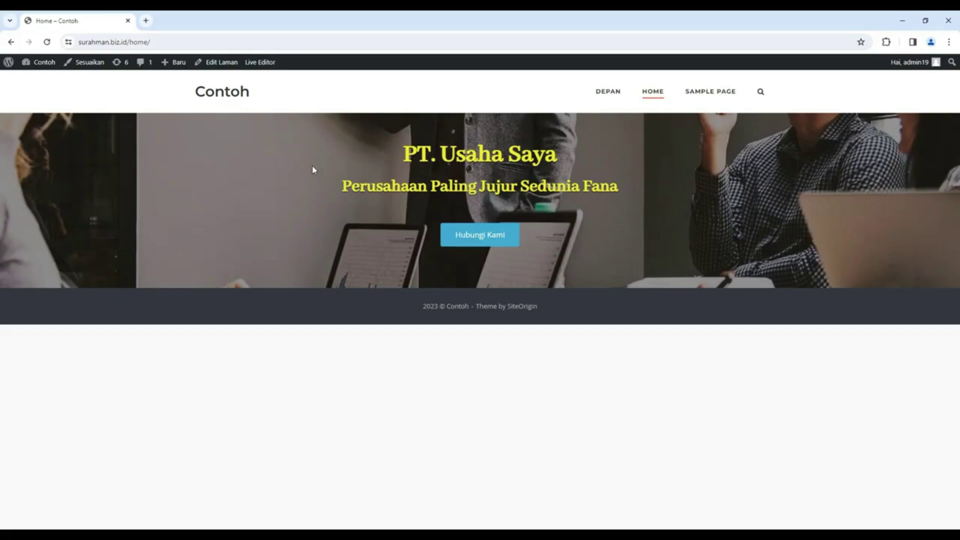
Open the Home page in the Live Editor, insert a one-column row below the hero and select its empty cell
left_click(258, 66)
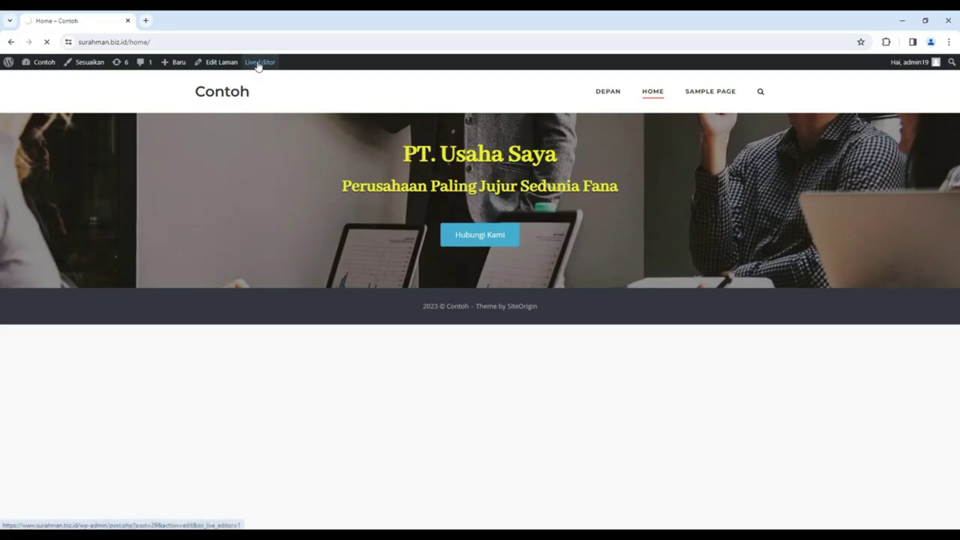
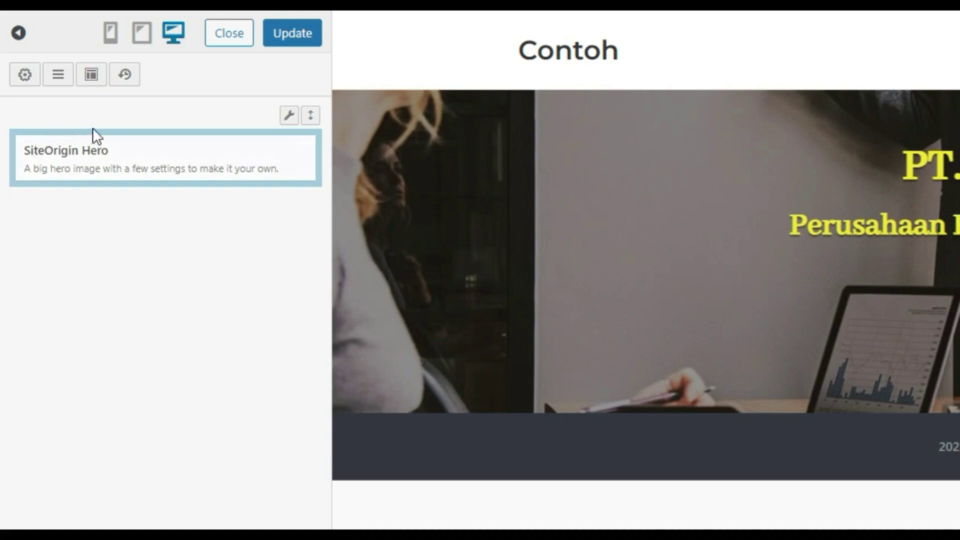
mouse_move(138, 146)
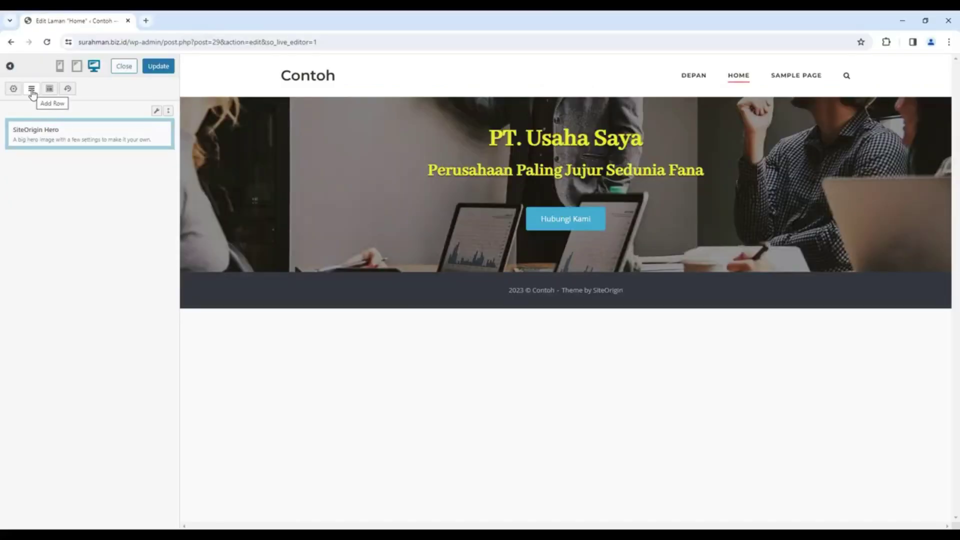
left_click(31, 89)
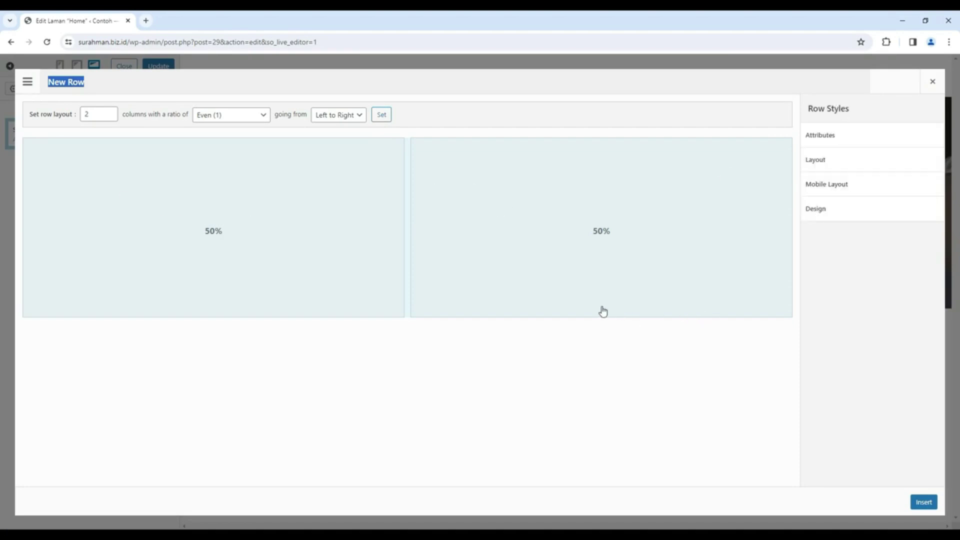
left_click(109, 118)
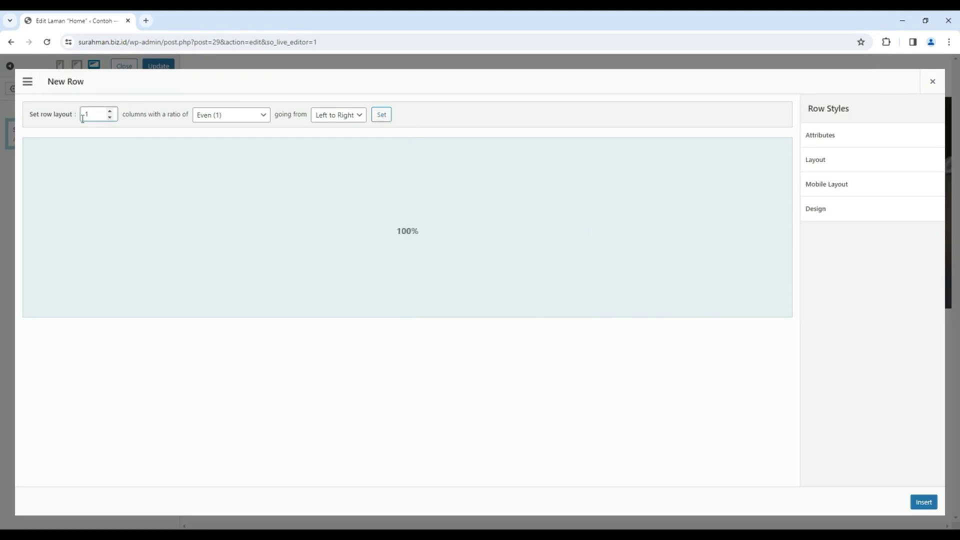
left_click(923, 502)
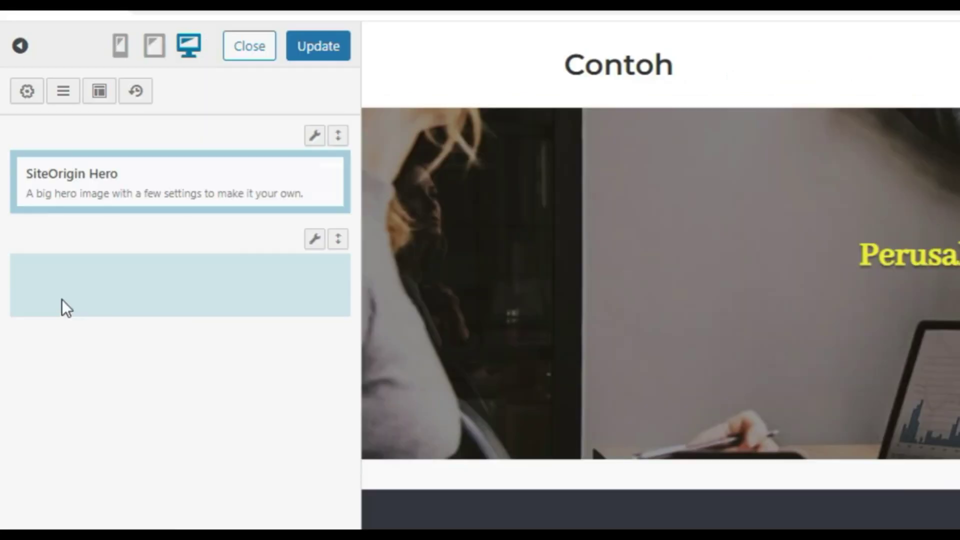
left_click(62, 292)
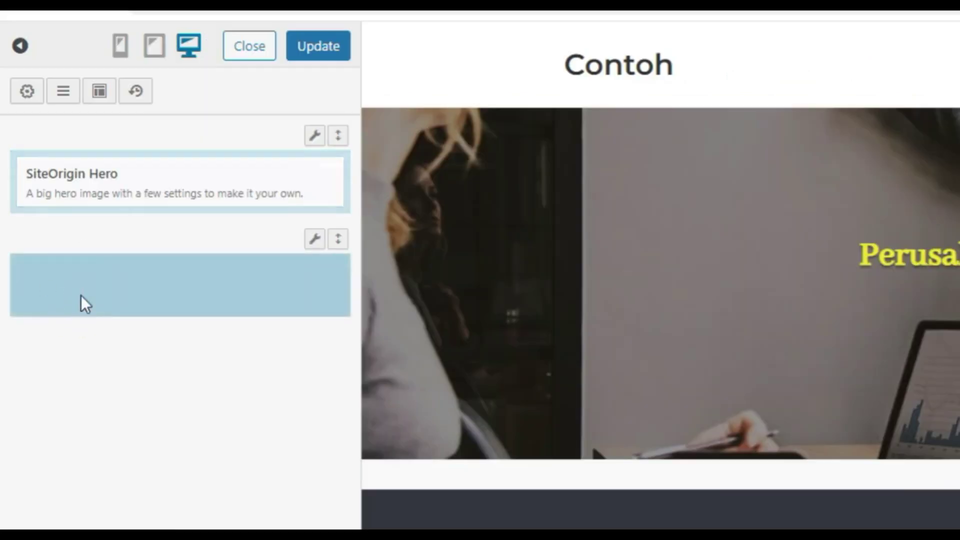
Select the empty cell of the row below the hero and add a SiteOrigin Headline widget to it
left_click(13, 160)
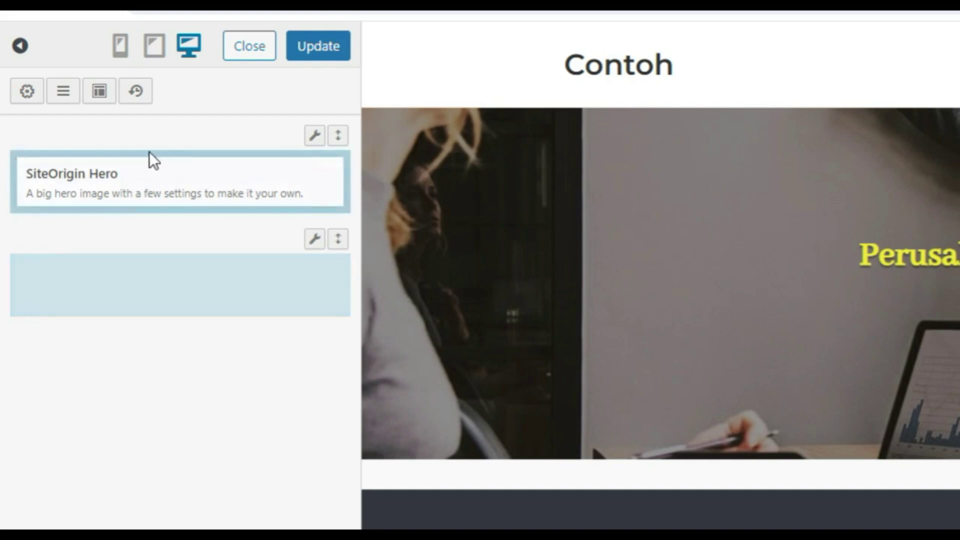
left_click(158, 295)
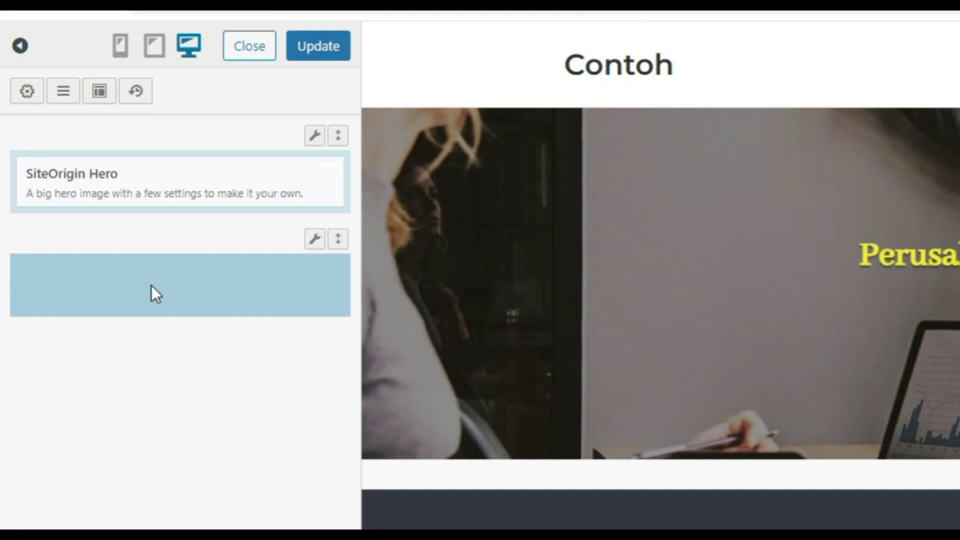
left_click(78, 279)
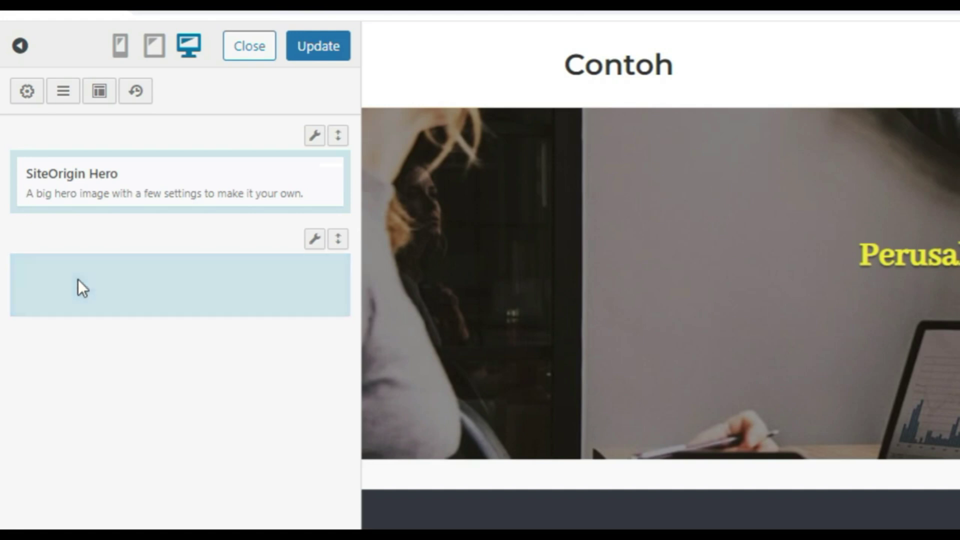
left_click(137, 275)
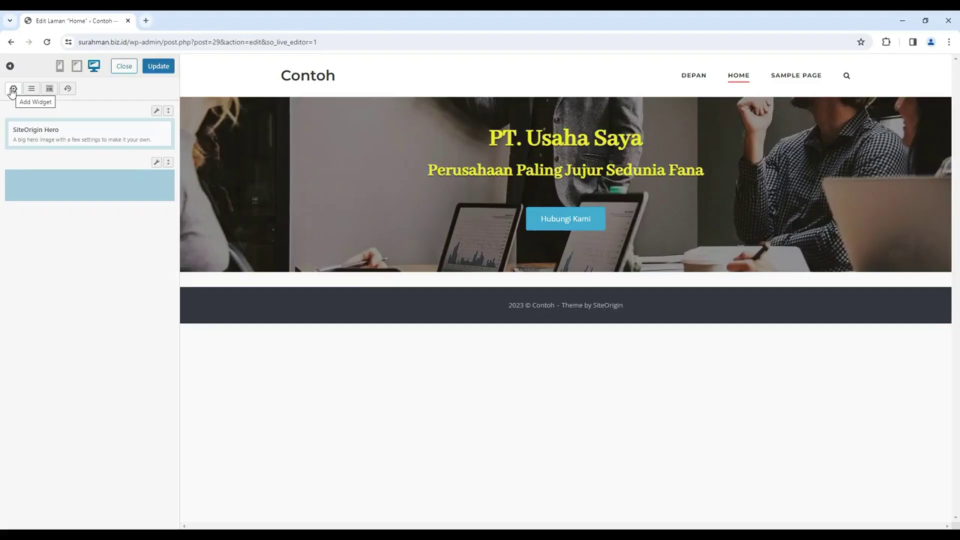
left_click(13, 89)
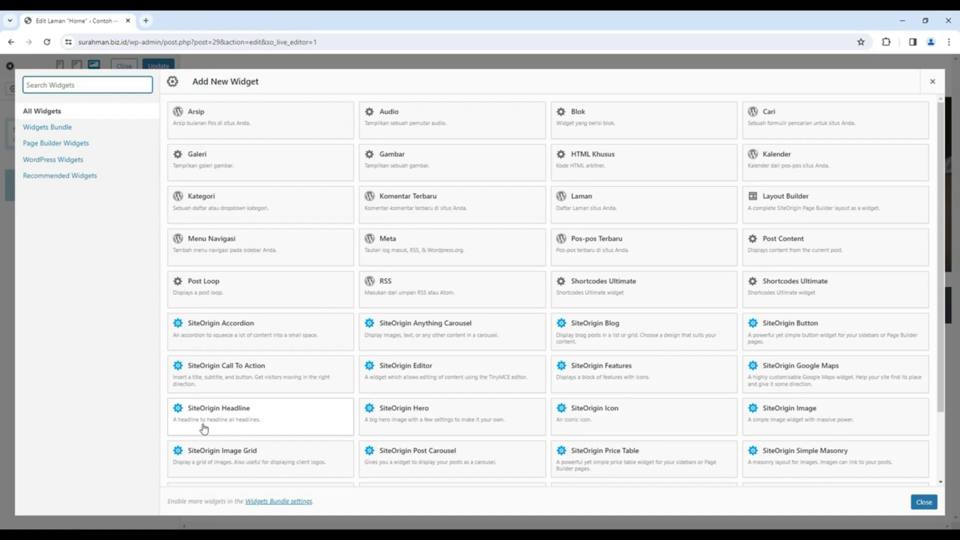
left_click(279, 433)
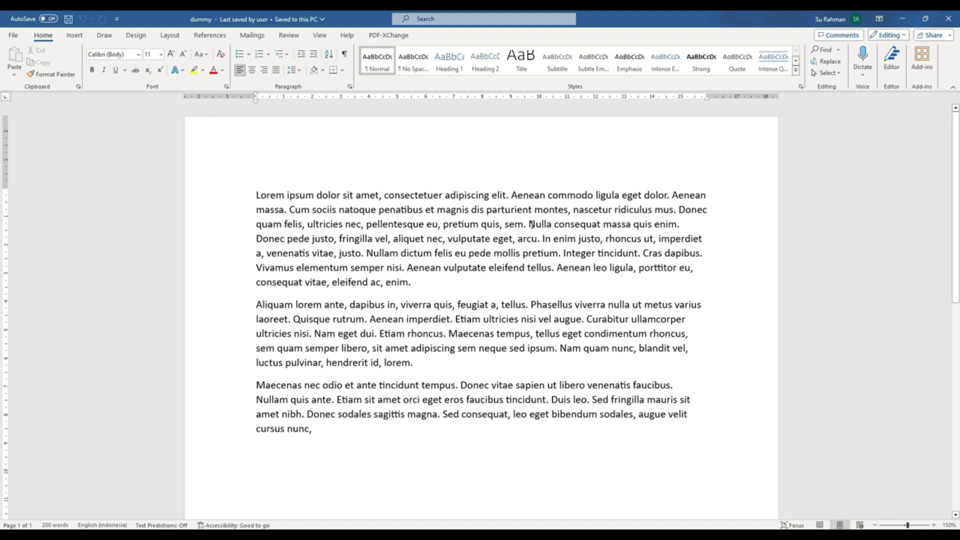
Copy "Donec vitae sapien ut libero venenatis faucibus" from the dummy Word document and paste it as the Headline widget's text in the browser
left_click_drag(529, 224, 601, 224)
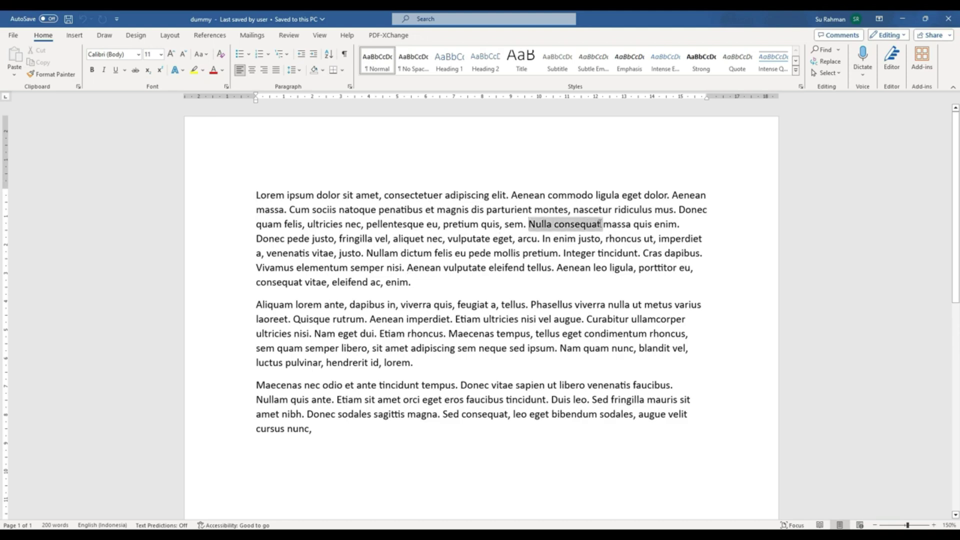
left_click(440, 319)
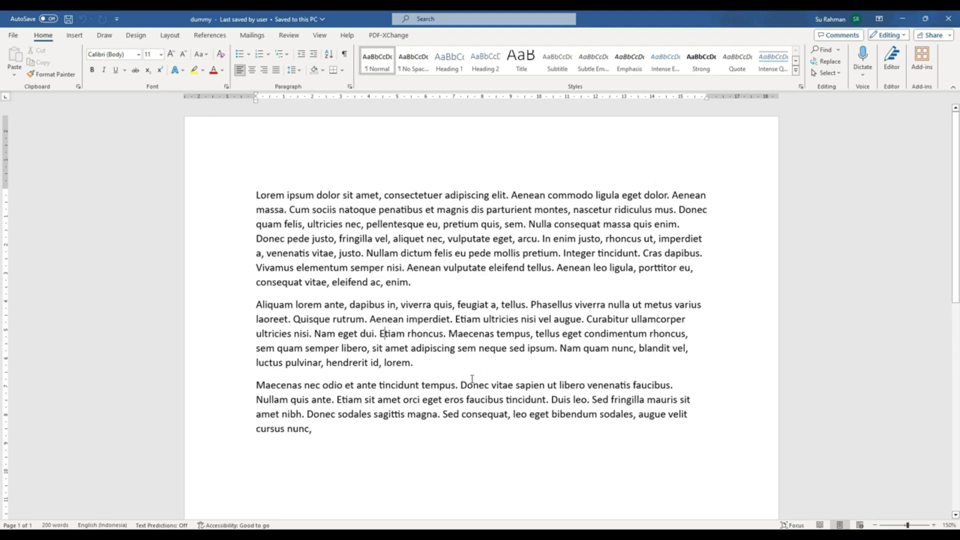
left_click_drag(461, 385, 656, 383)
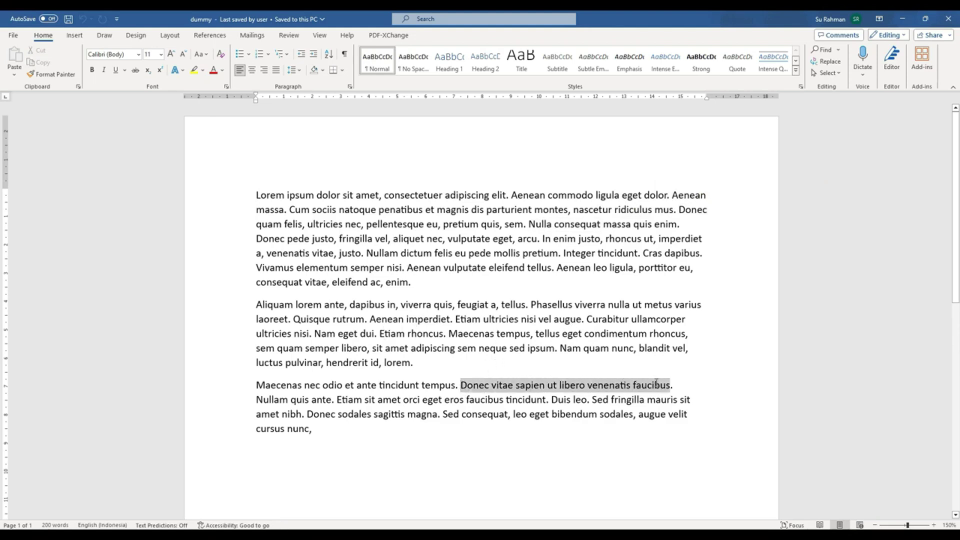
right_click(599, 390)
left_click(625, 220)
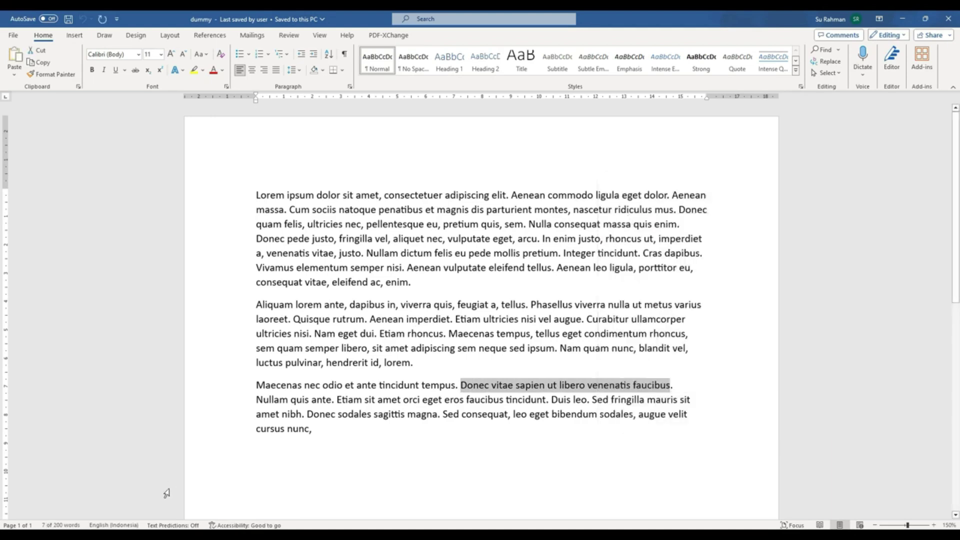
key("alt+Tab")
left_click(51, 151)
key("ctrl+v")
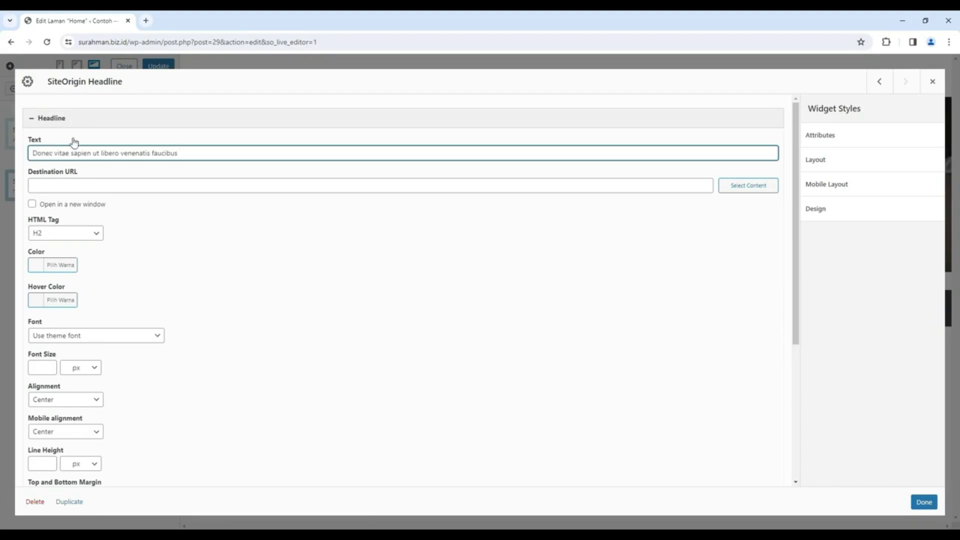
Set the headline's HTML tag to H1 and font size to 34 px, keeping the theme font, then apply the changes and update the page
left_click(70, 235)
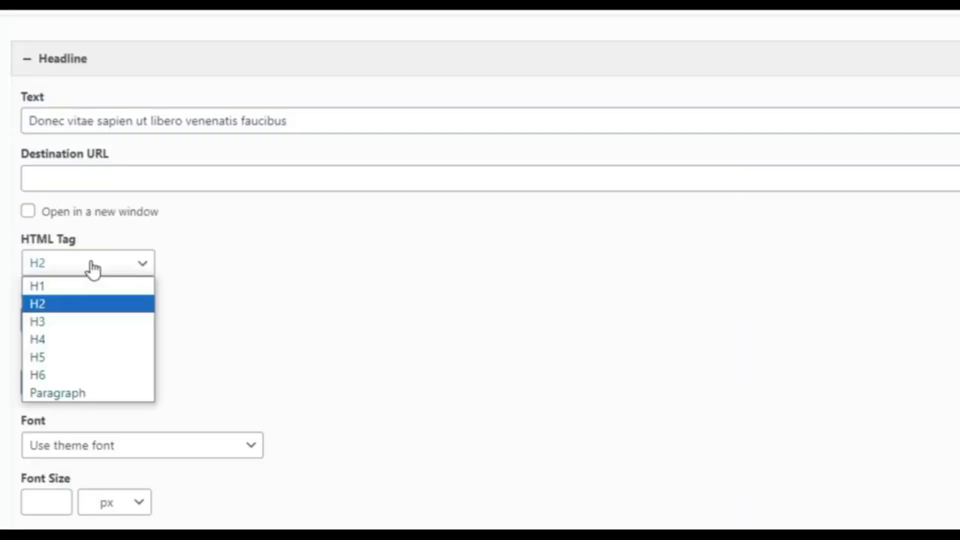
left_click(64, 246)
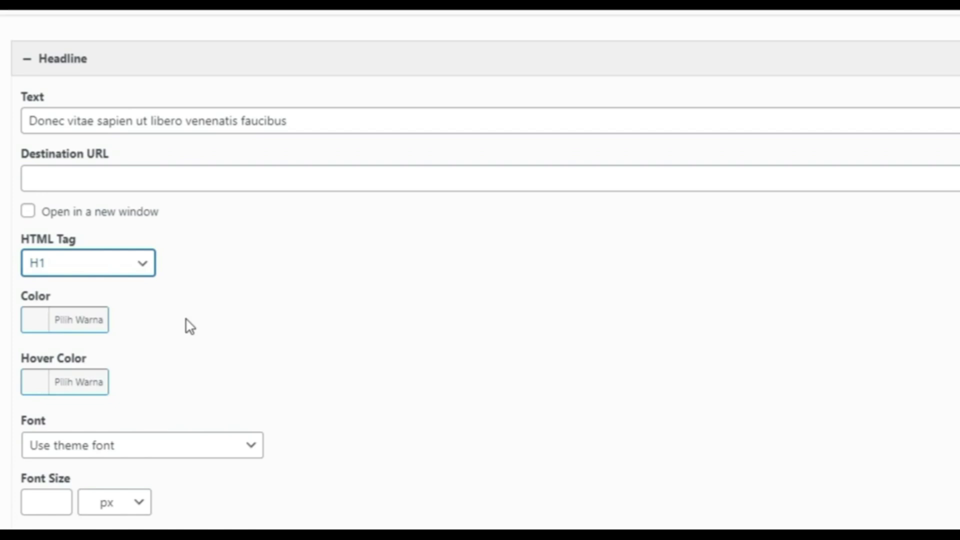
scroll(191, 343, "down", 2)
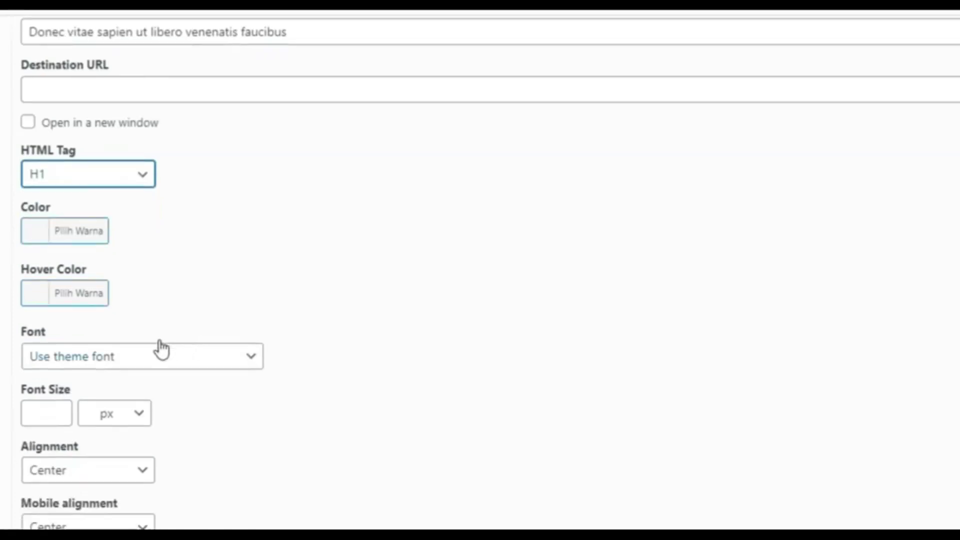
left_click(73, 358)
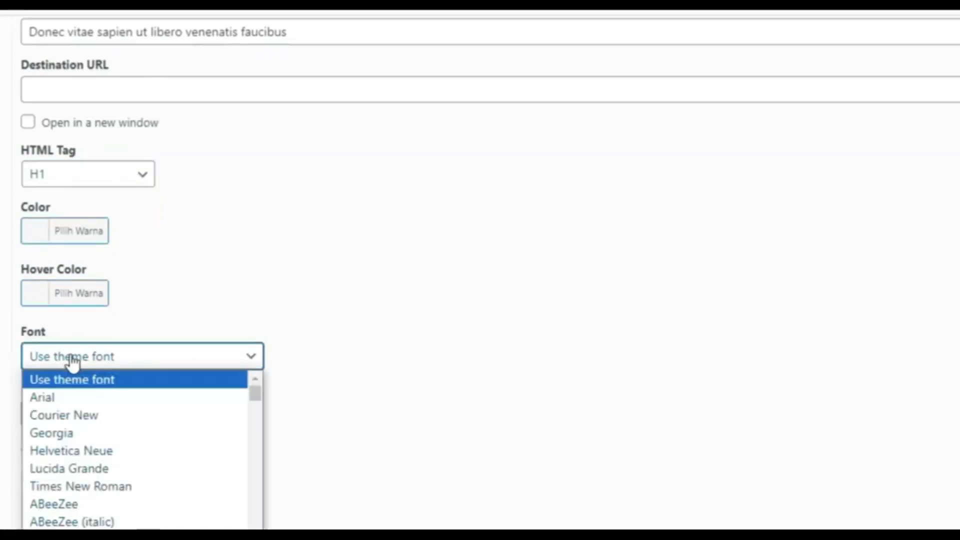
left_click(386, 298)
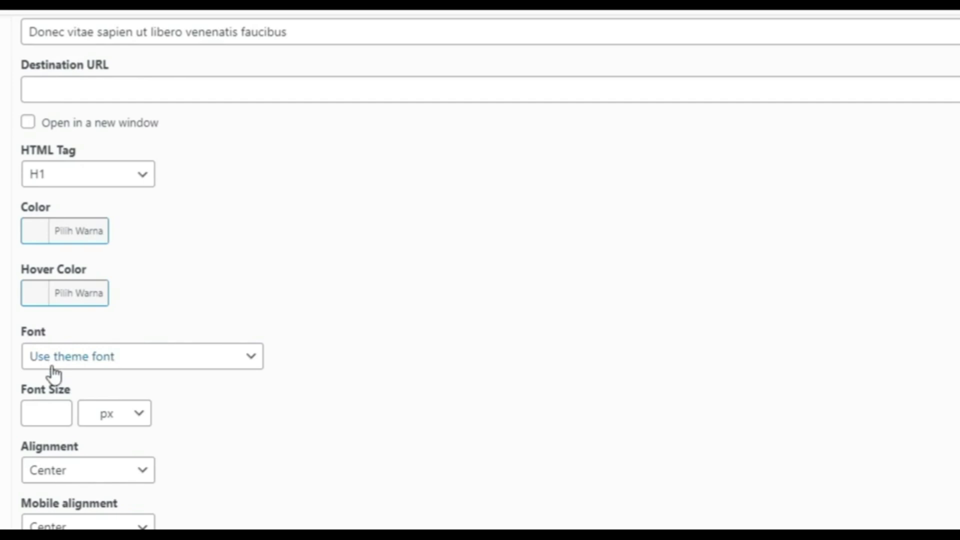
left_click(43, 409)
type("34")
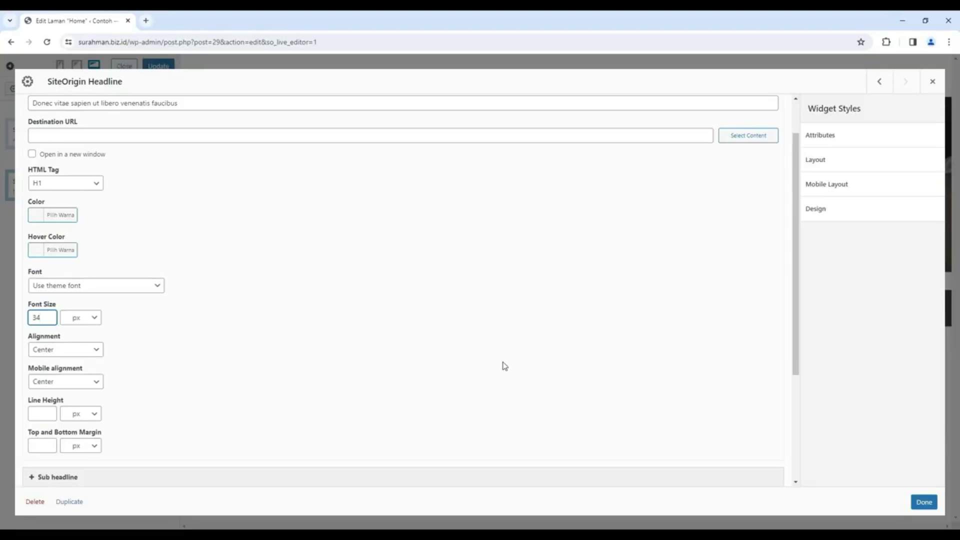
left_click(923, 502)
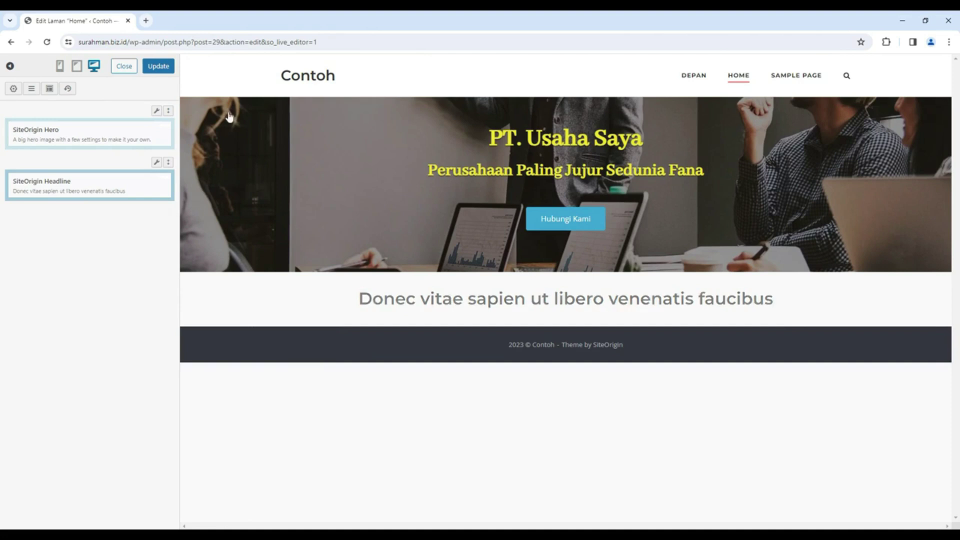
left_click(158, 67)
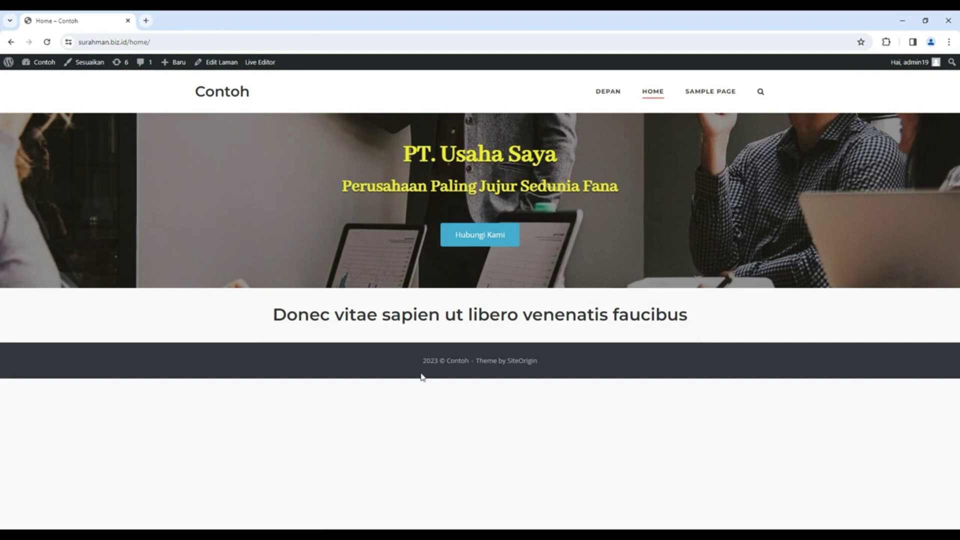
Reopen the Home page in the Live Editor, edit the Headline widget and expand its Sub headline settings
left_click(257, 64)
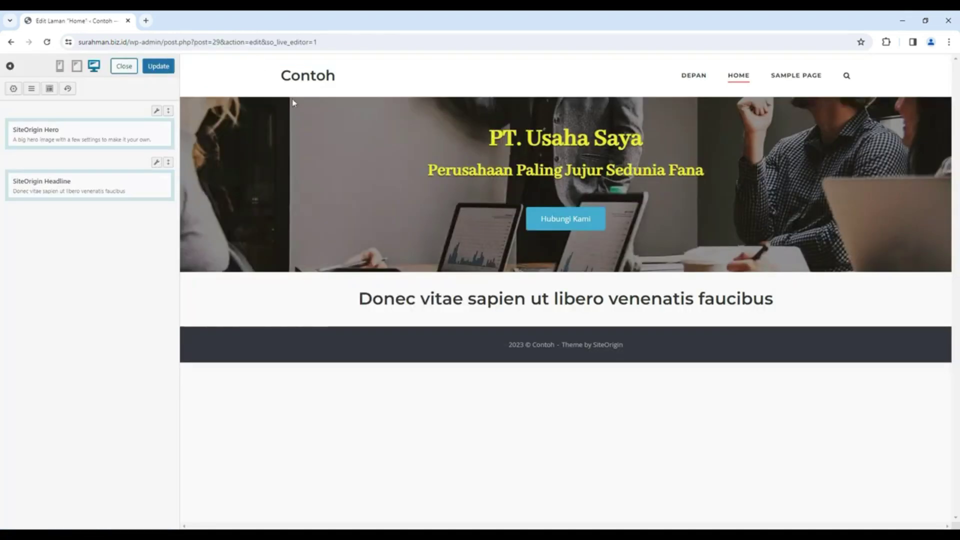
mouse_move(158, 189)
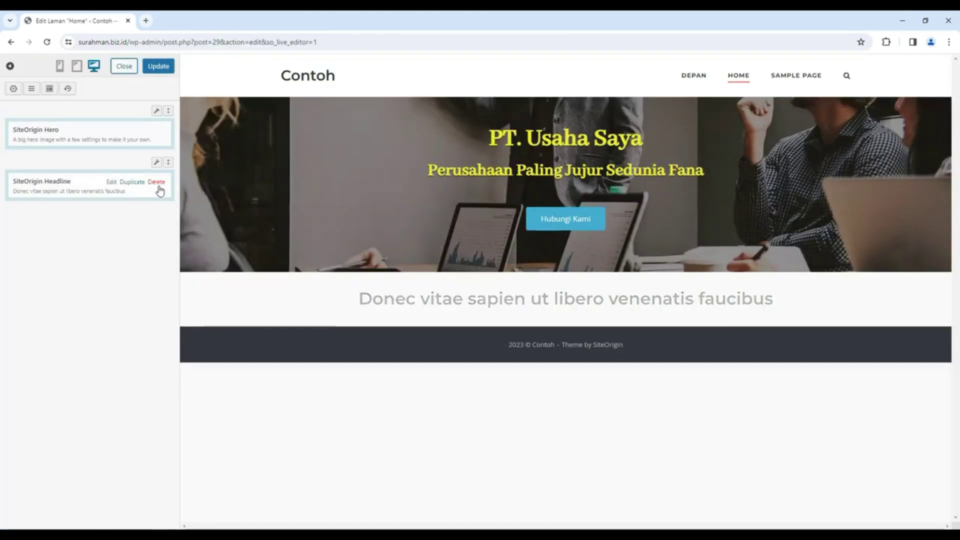
left_click(110, 183)
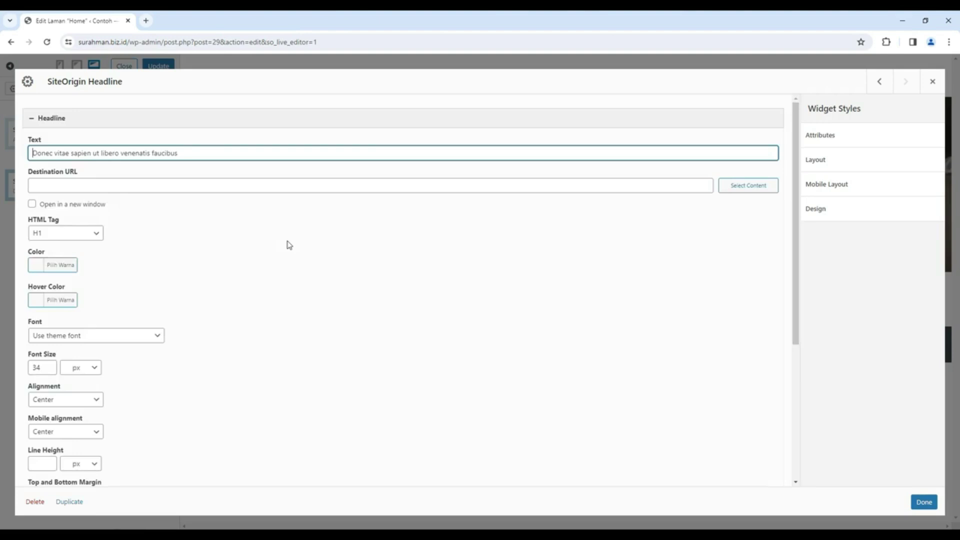
scroll(300, 250, "down", 4)
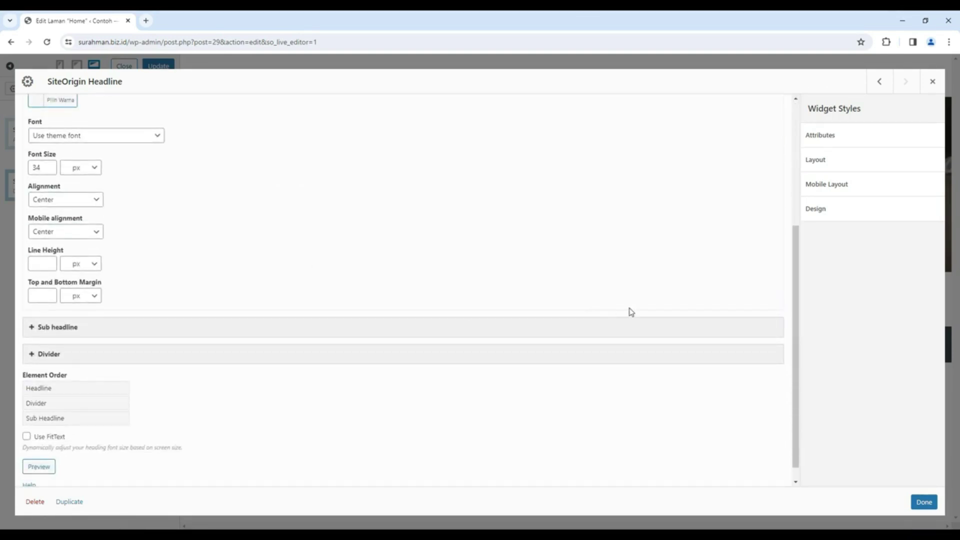
left_click(686, 328)
scroll(540, 234, "down", 2)
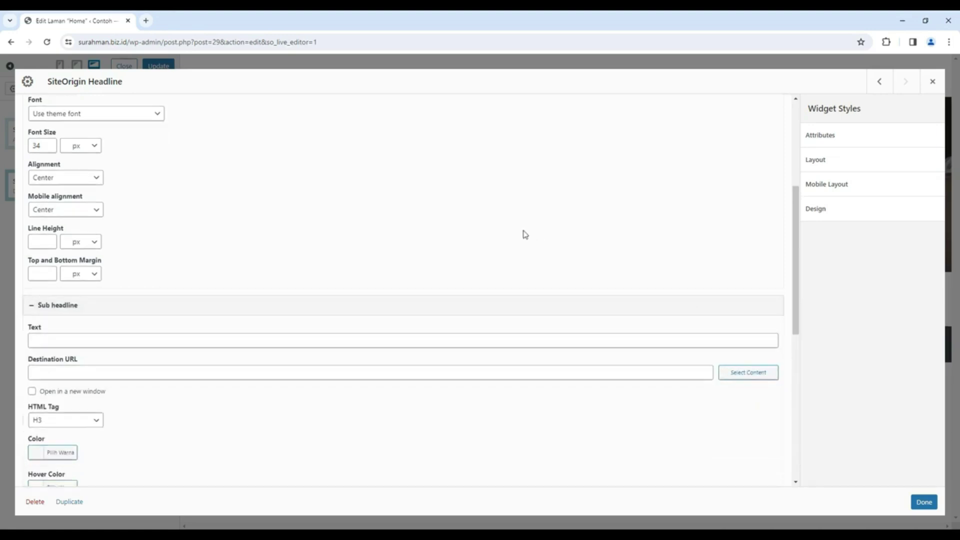
Copy the passage from "Aliquam lorem ante" through "Aenean imperdiet" in the dummy Word document and paste it as the sub headline's text in the browser
key("alt+Tab")
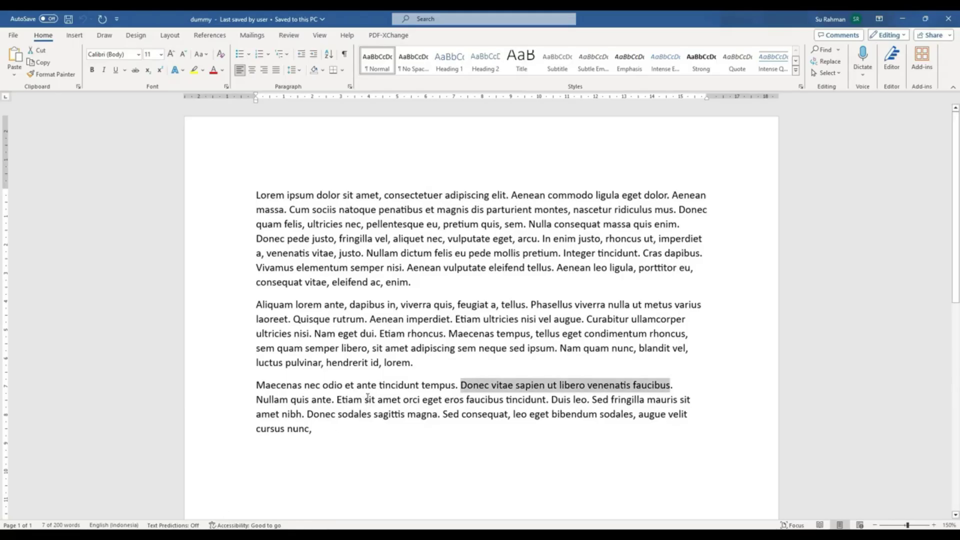
left_click_drag(256, 304, 452, 324)
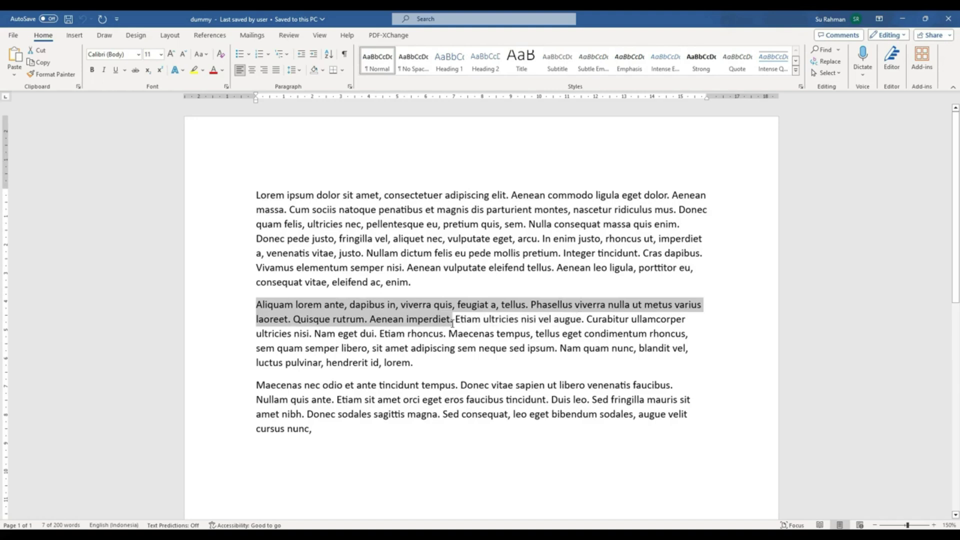
right_click(409, 317)
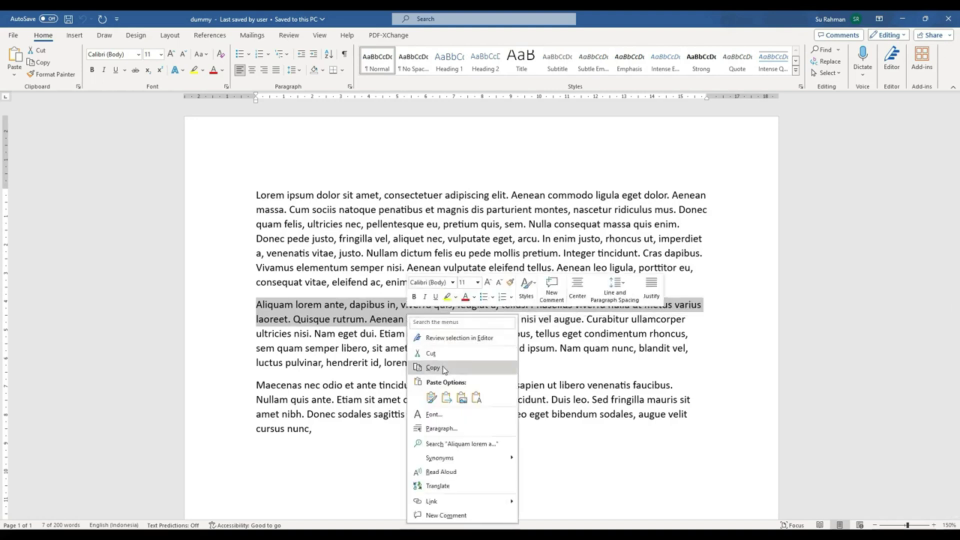
left_click(433, 368)
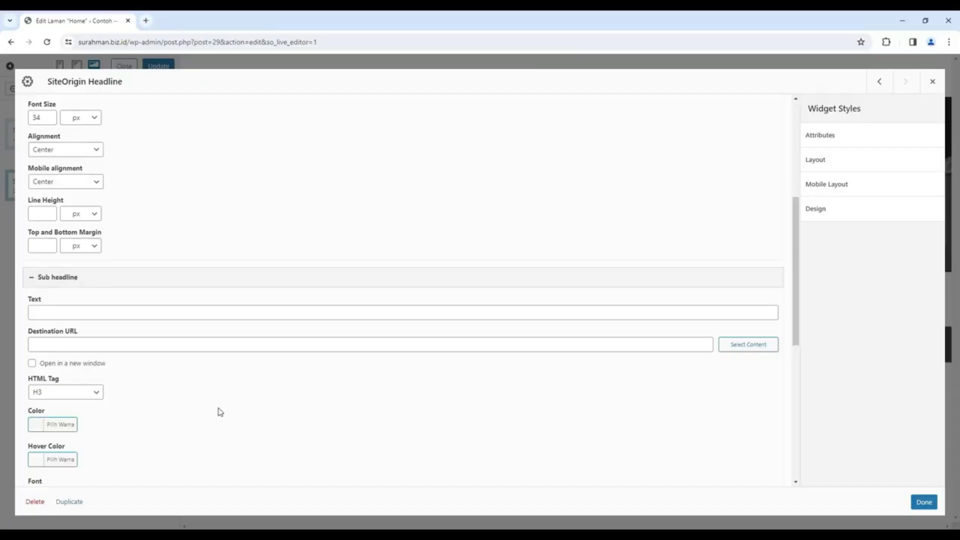
left_click(128, 312)
key("ctrl+v")
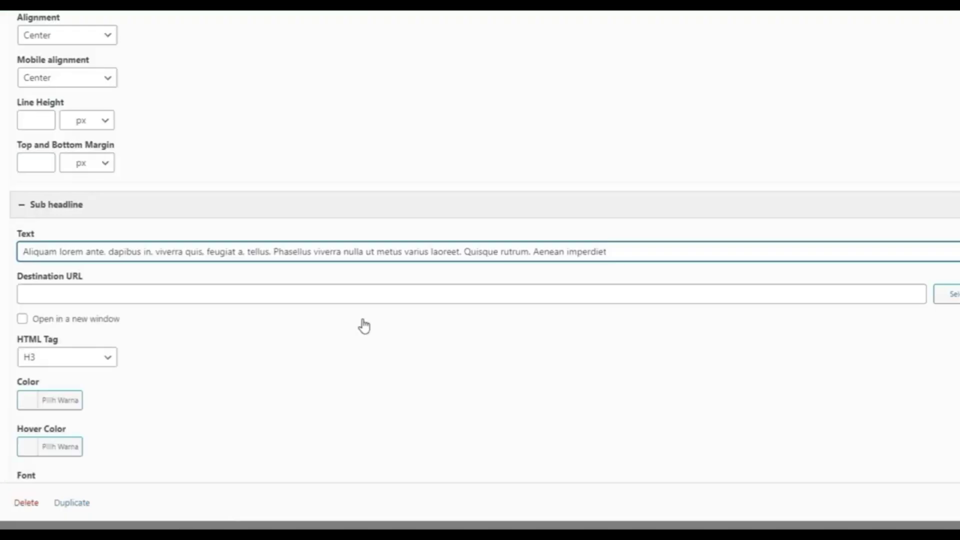
Set the sub headline's HTML tag to Paragraph and its font size to 16 px
scroll(363, 326, "down", 1)
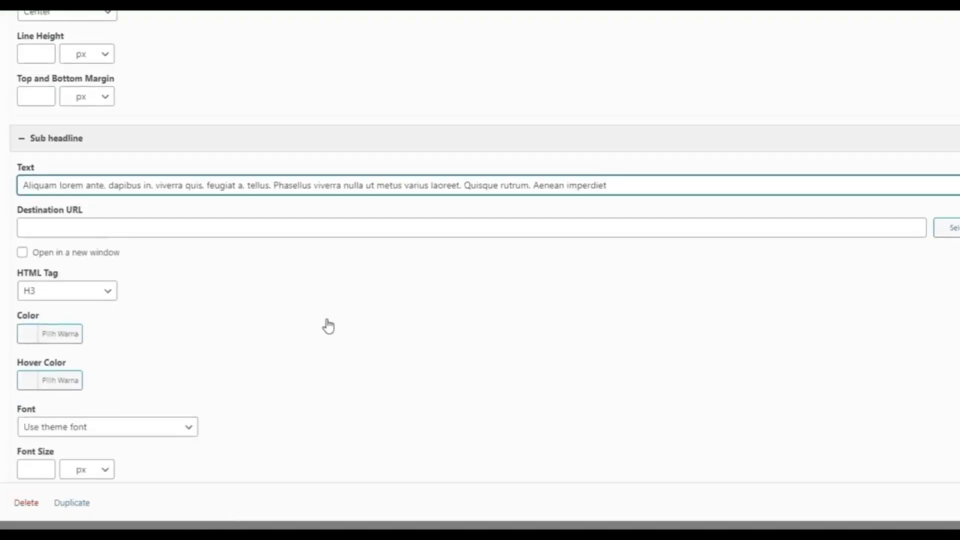
left_click(95, 294)
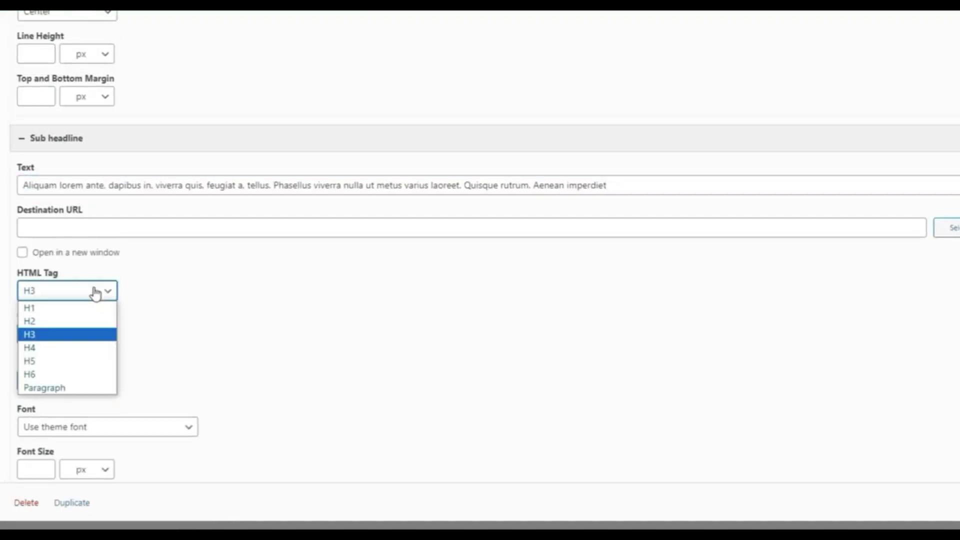
left_click(84, 389)
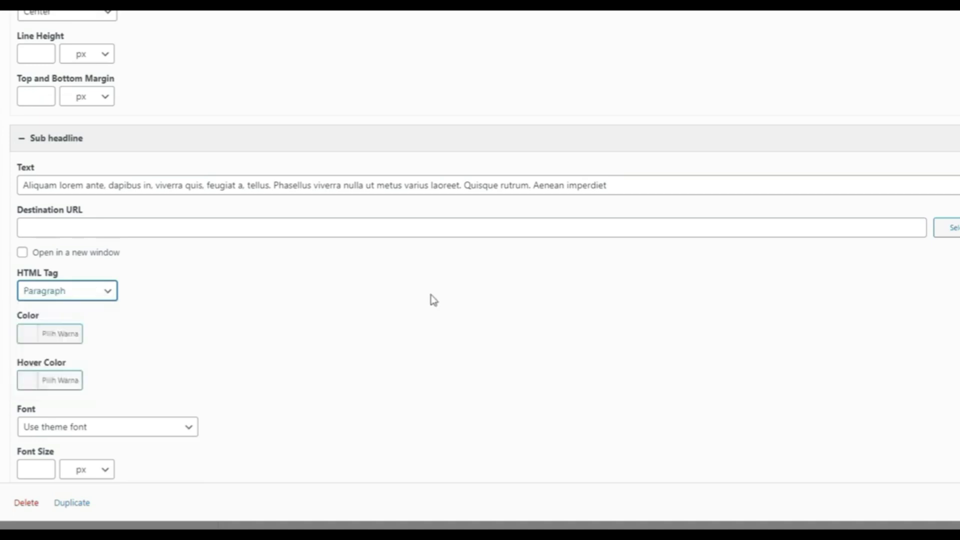
scroll(433, 298, "down", 1)
left_click(44, 403)
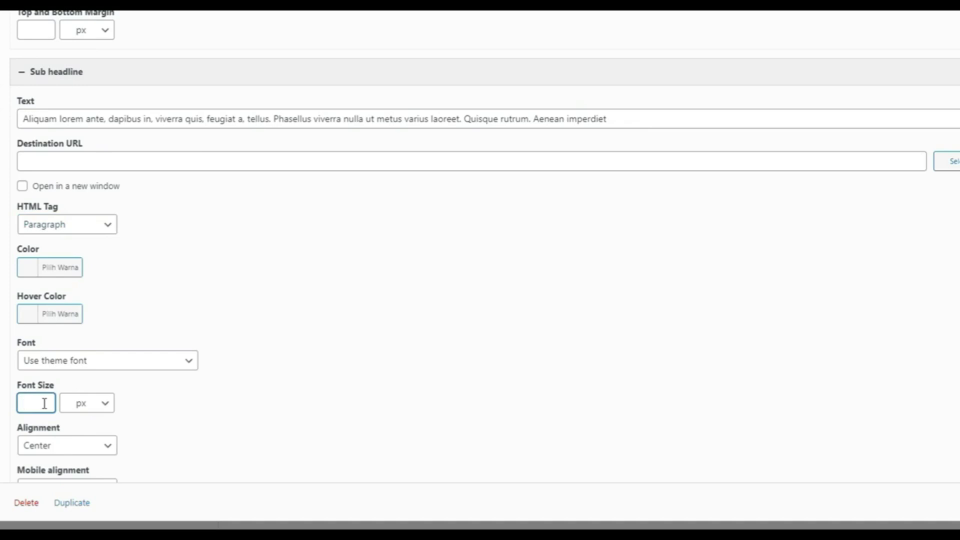
type("16")
scroll(414, 386, "down", 1)
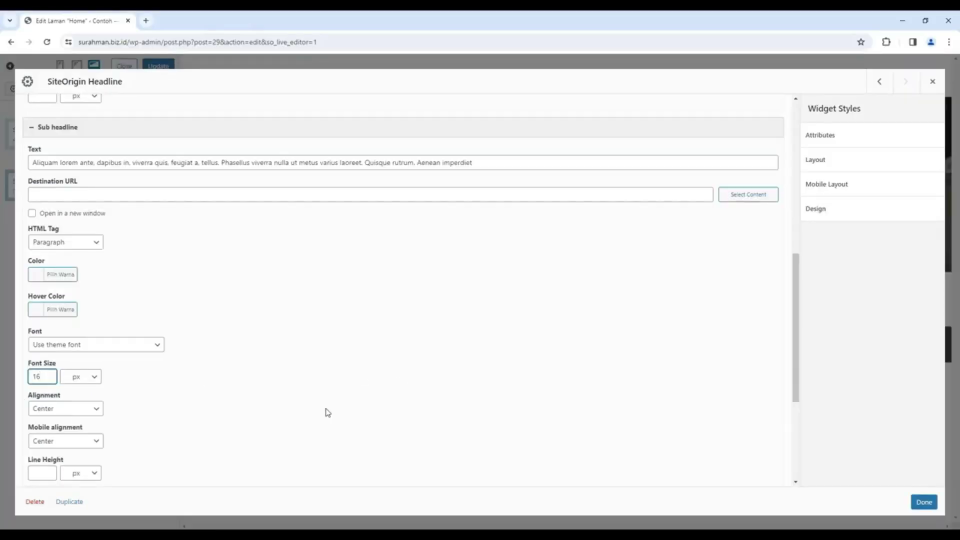
scroll(169, 397, "down", 2)
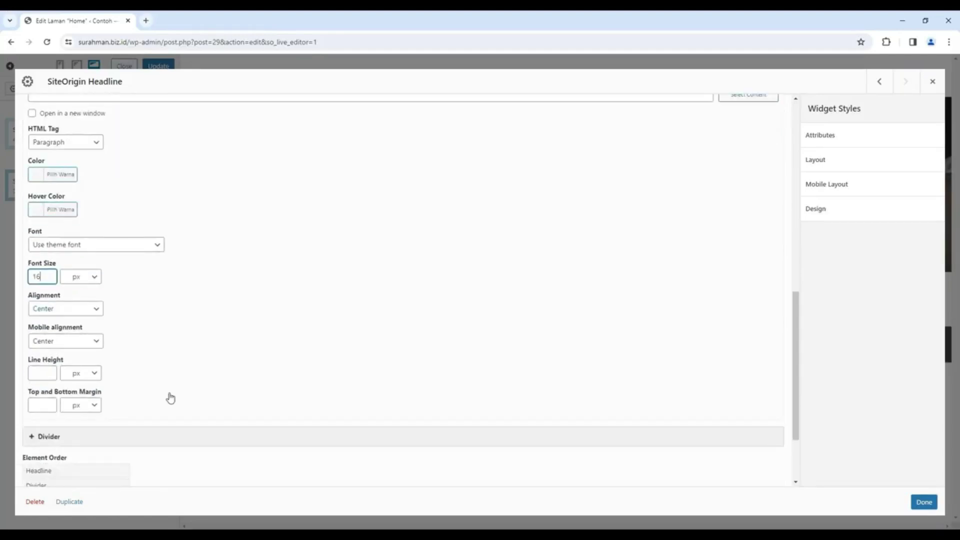
Enable the Use FitText option for the Headline widget and apply the widget changes
scroll(171, 398, "down", 2)
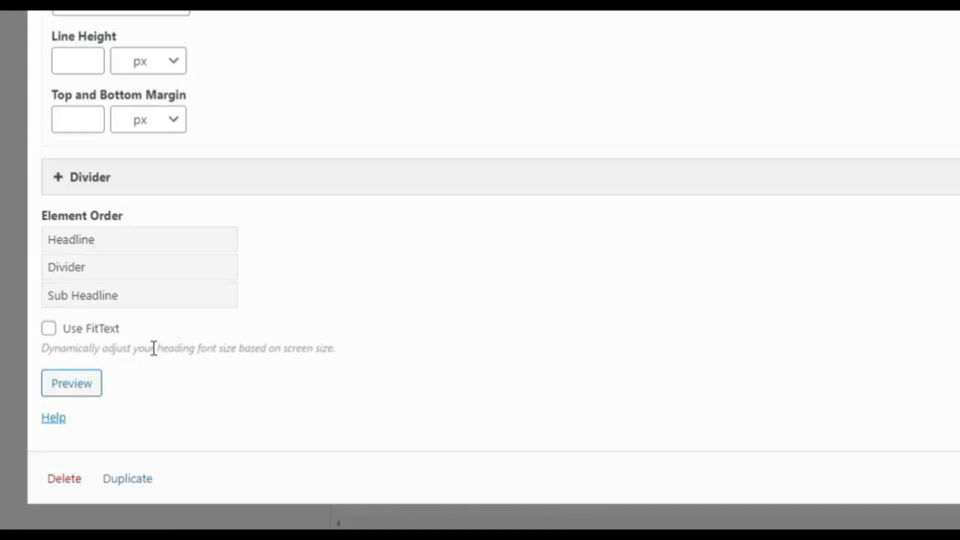
left_click(48, 330)
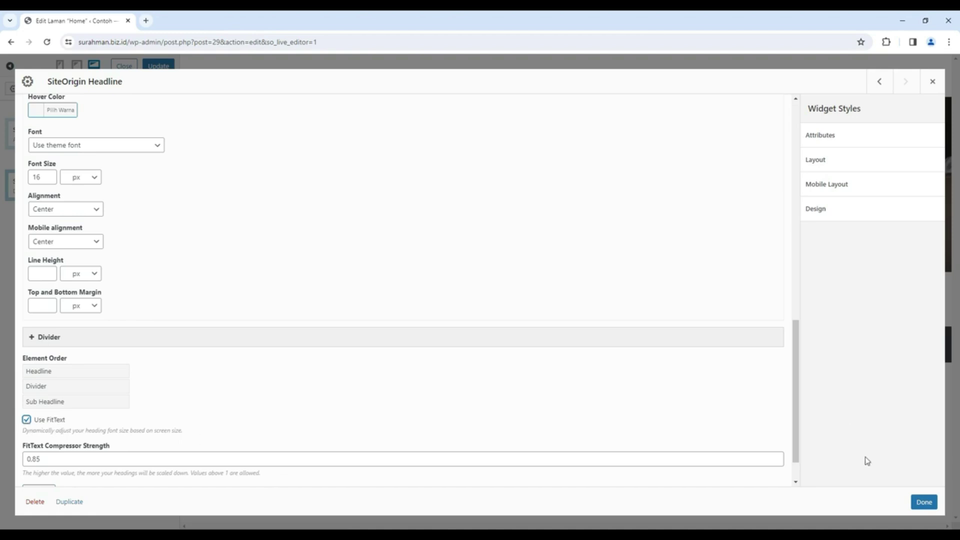
left_click(925, 507)
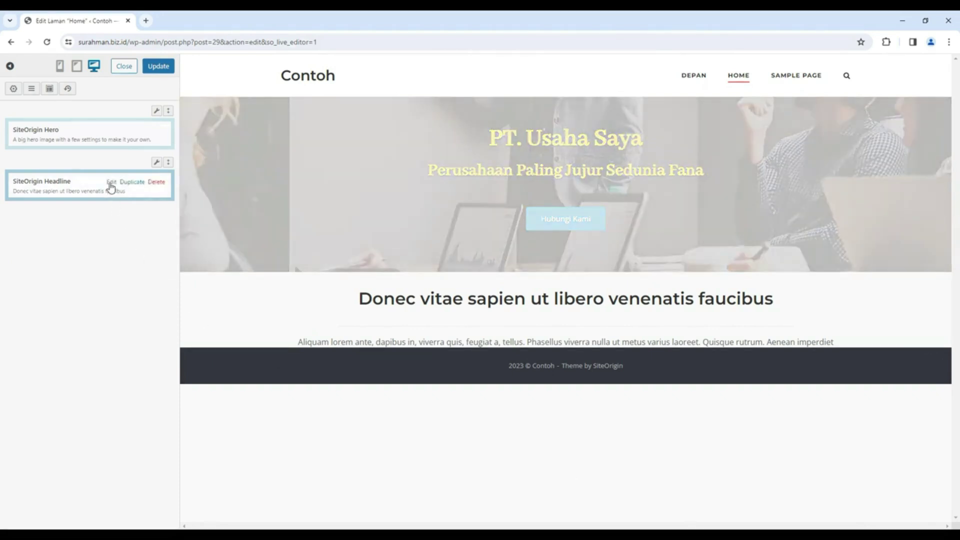
Edit the Headline widget again and set the sub headline's font size to 18 px
left_click(111, 187)
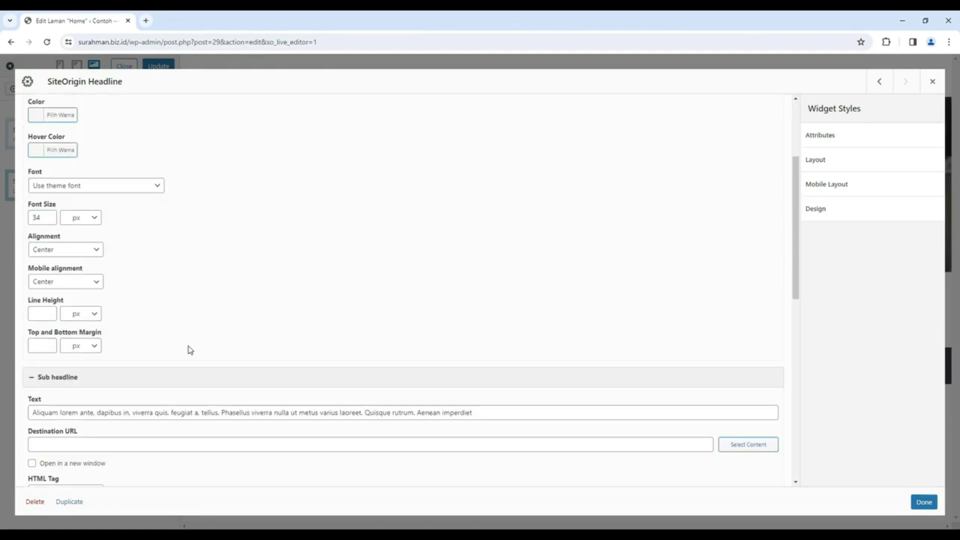
scroll(191, 350, "down", 5)
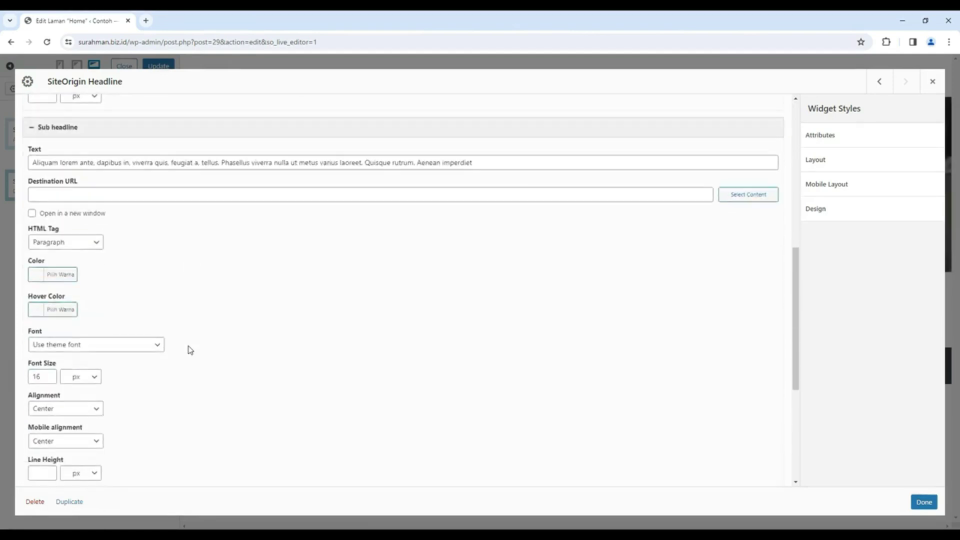
left_click_drag(49, 377, 29, 379)
type("1")
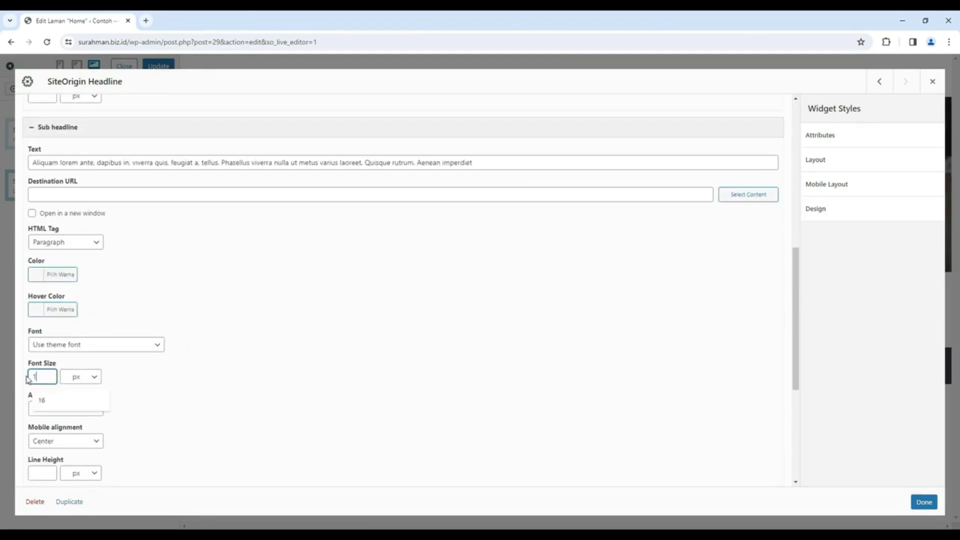
type("8")
left_click(255, 414)
Expand the Headline widget's Divider settings and set the divider style to None
scroll(255, 414, "down", 5)
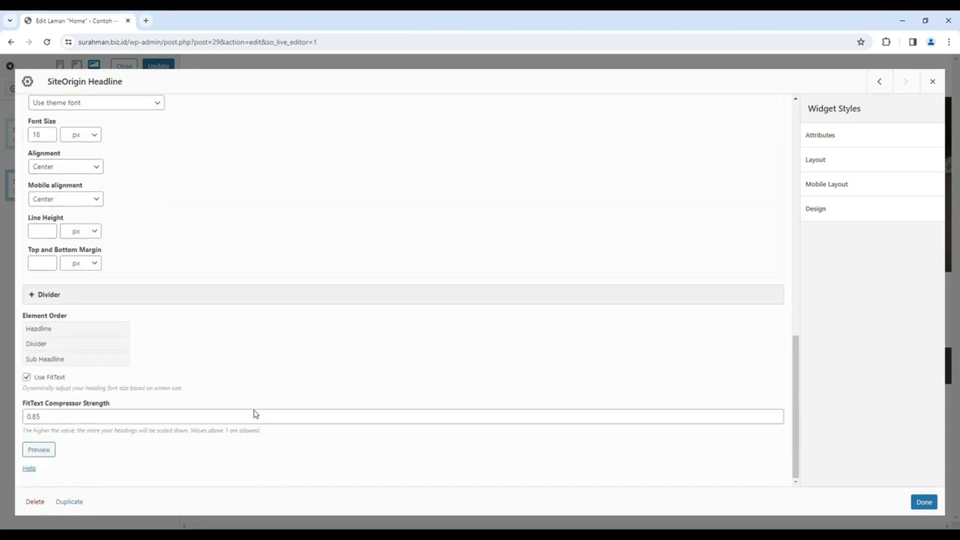
left_click(525, 297)
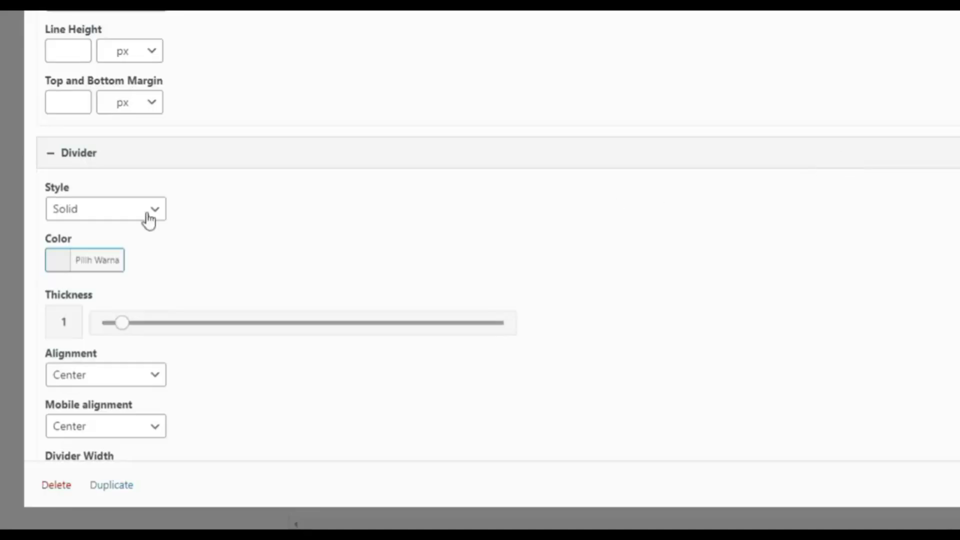
left_click(88, 215)
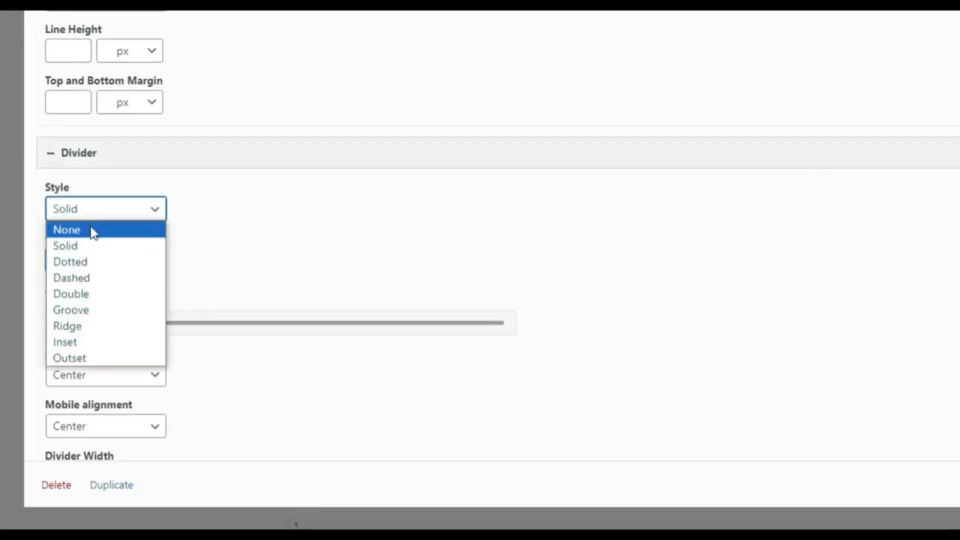
left_click(93, 232)
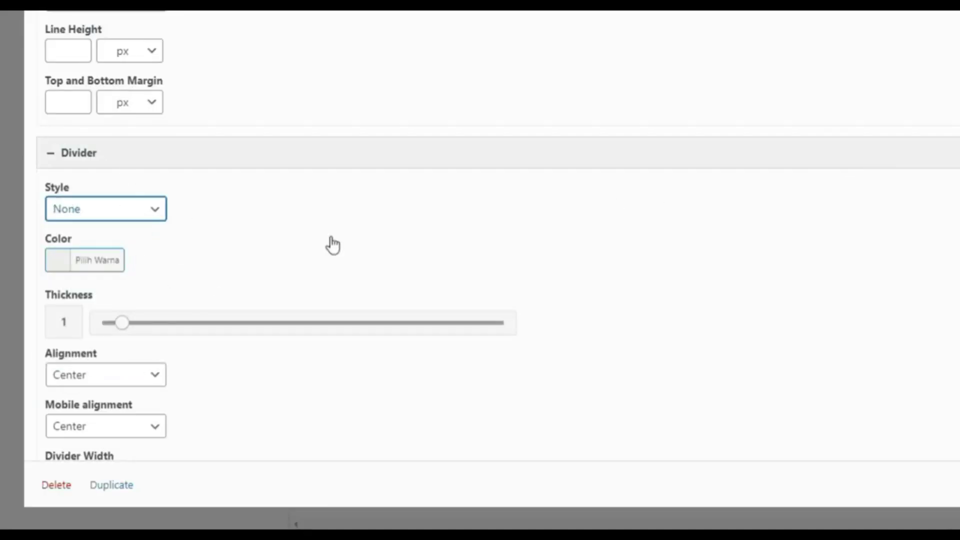
scroll(333, 245, "down", 5)
scroll(332, 243, "down", 3)
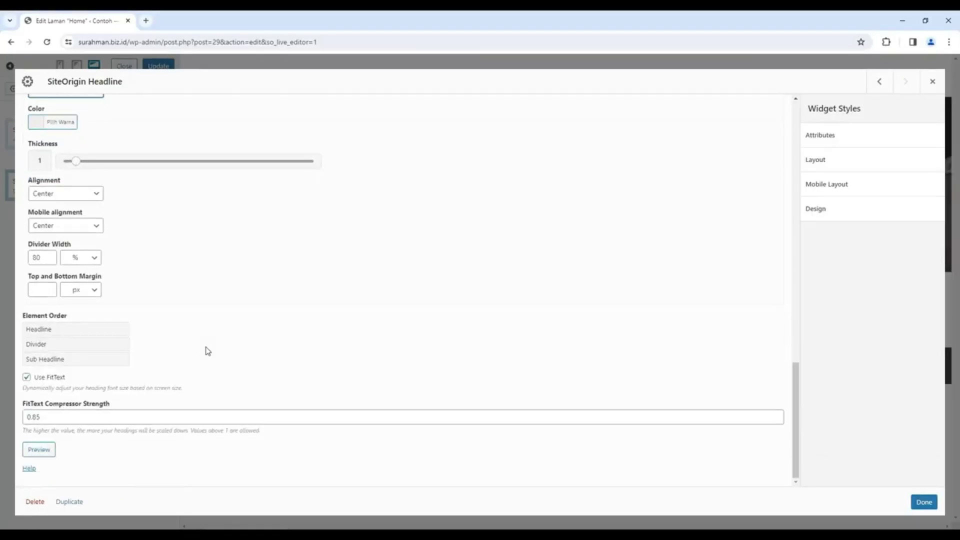
Set the sub headline's text color to the preset blue
scroll(208, 351, "up", 5)
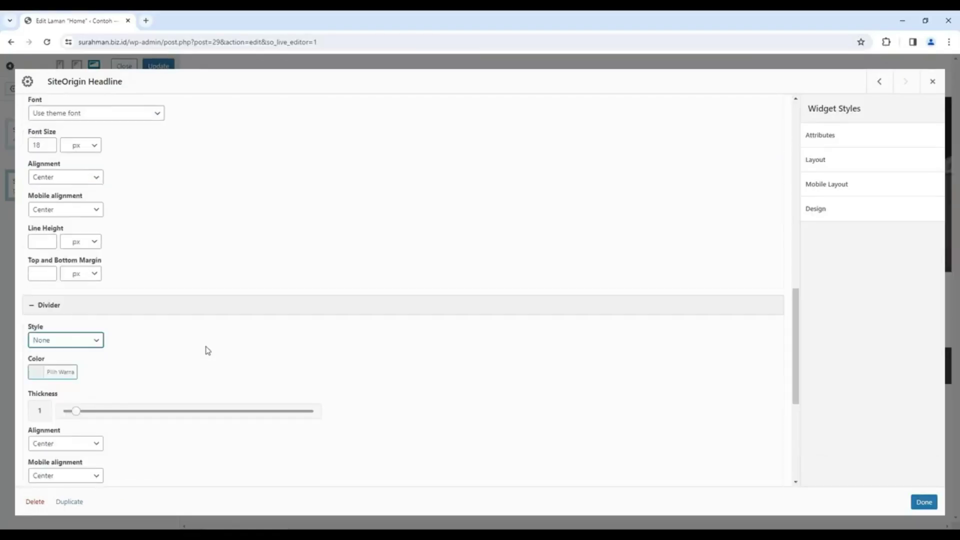
scroll(208, 351, "up", 3)
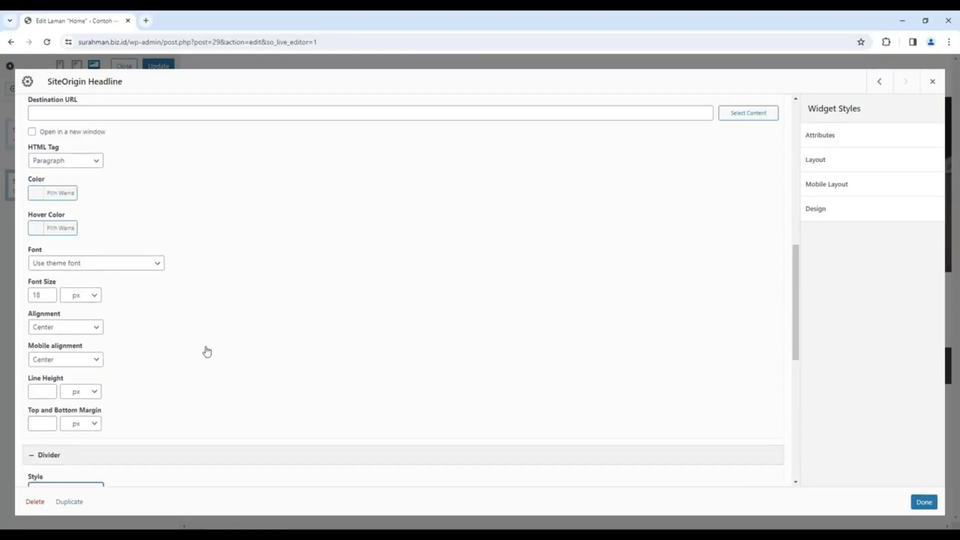
scroll(207, 352, "up", 3)
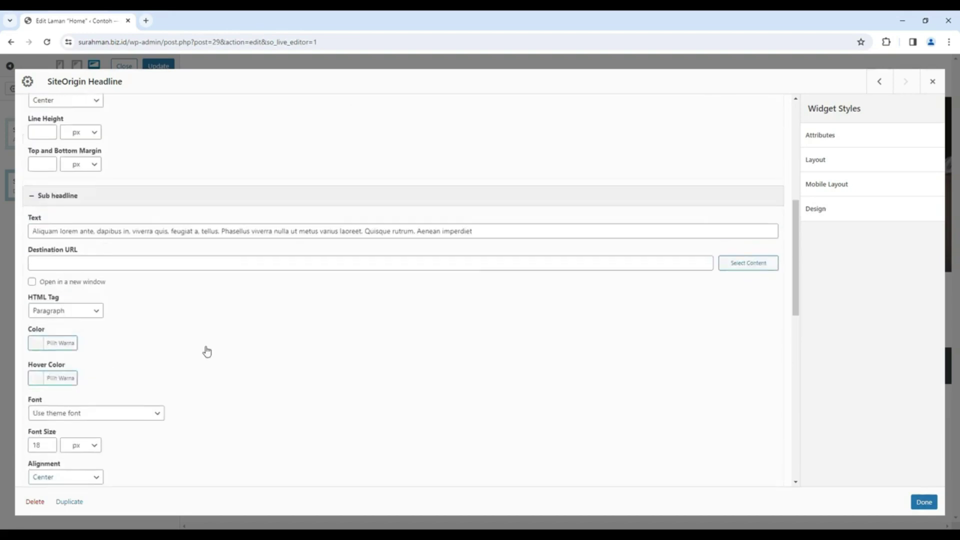
left_click(72, 349)
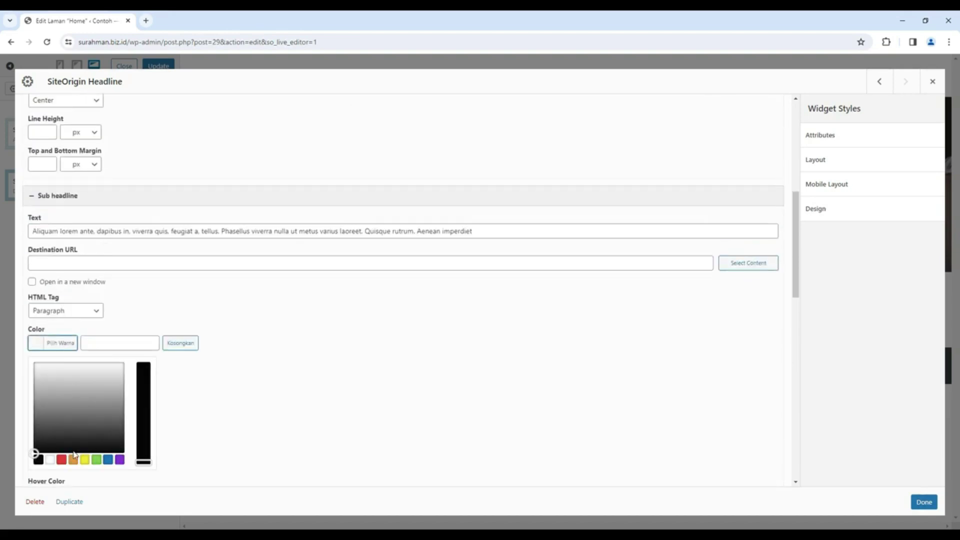
left_click(110, 461)
Set the main headline's color to the same preset blue and apply the widget changes
scroll(322, 368, "up", 3)
scroll(322, 368, "up", 4)
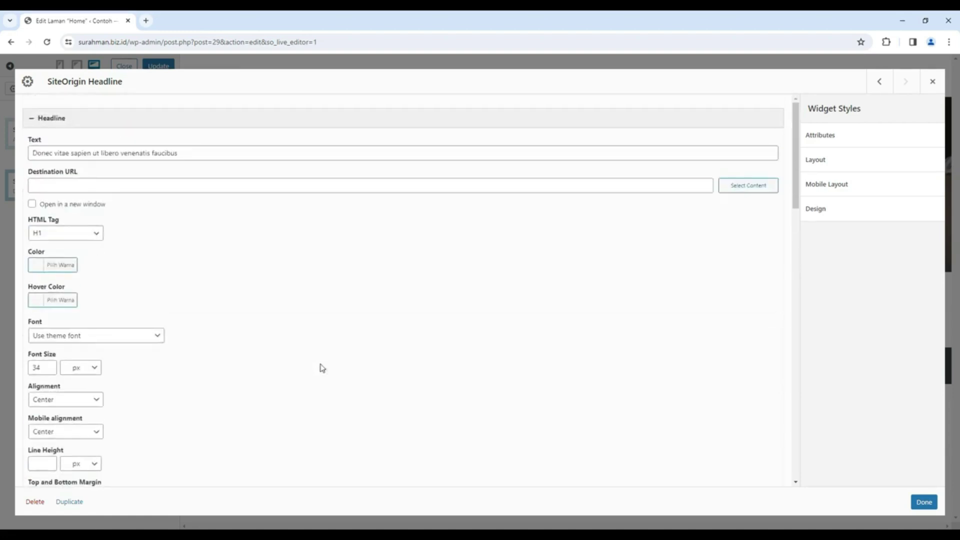
left_click(61, 271)
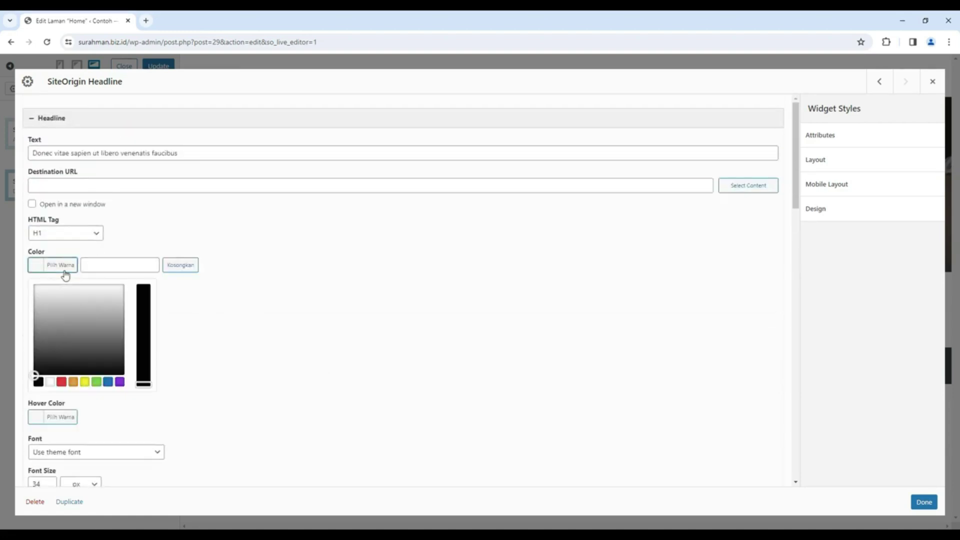
left_click(108, 382)
left_click(493, 302)
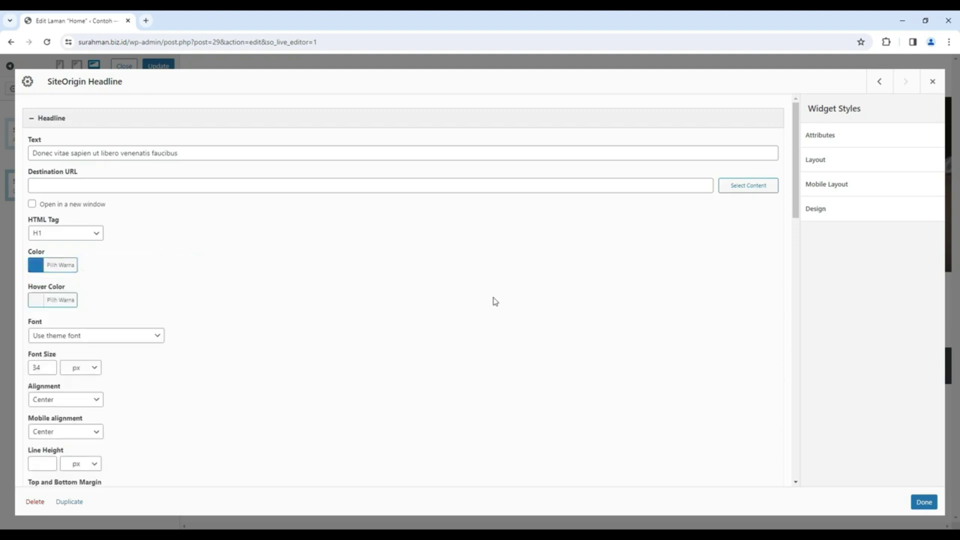
left_click(923, 501)
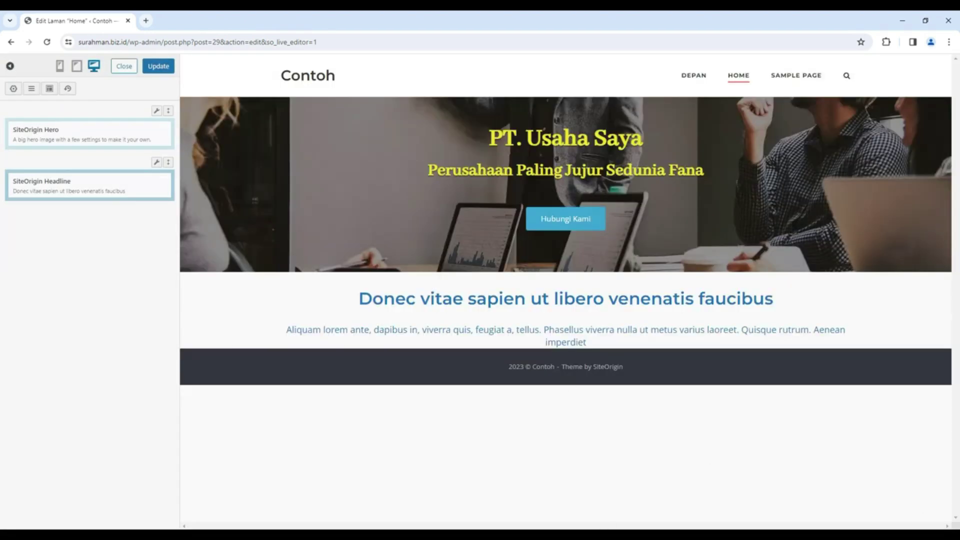
Copy the passage from "Maecenas tempus" through "hendrerit id, lorem" in the dummy Word document and return to the browser
left_click(210, 535)
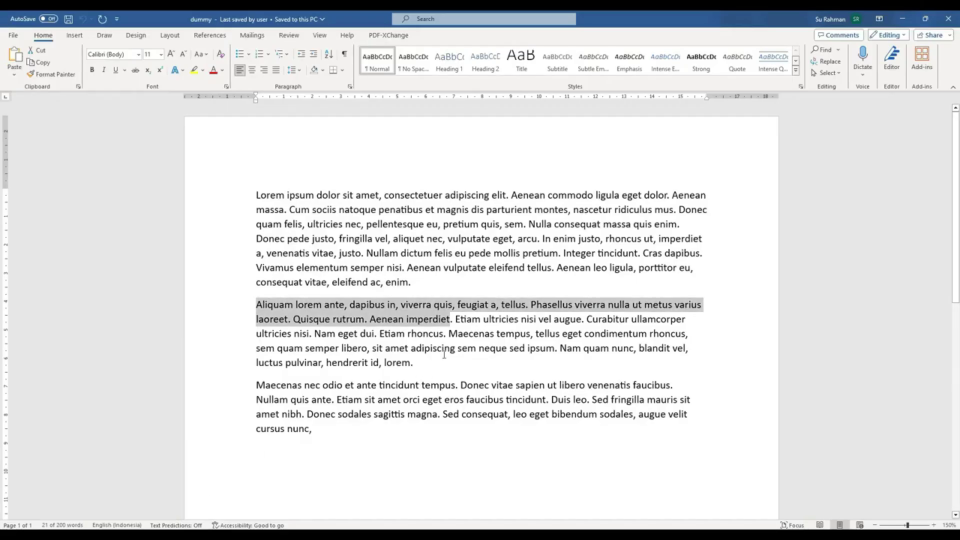
left_click_drag(449, 333, 408, 362)
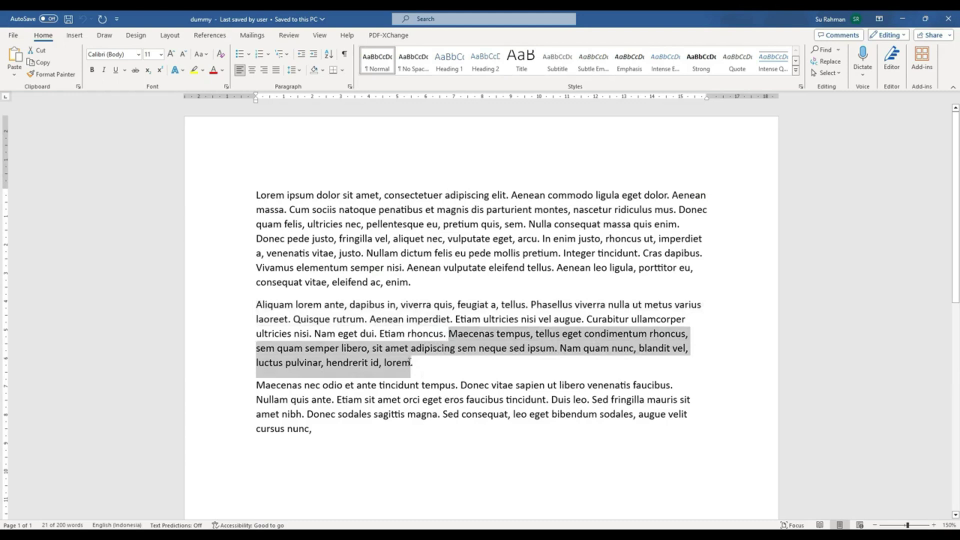
right_click(410, 361)
left_click(420, 210)
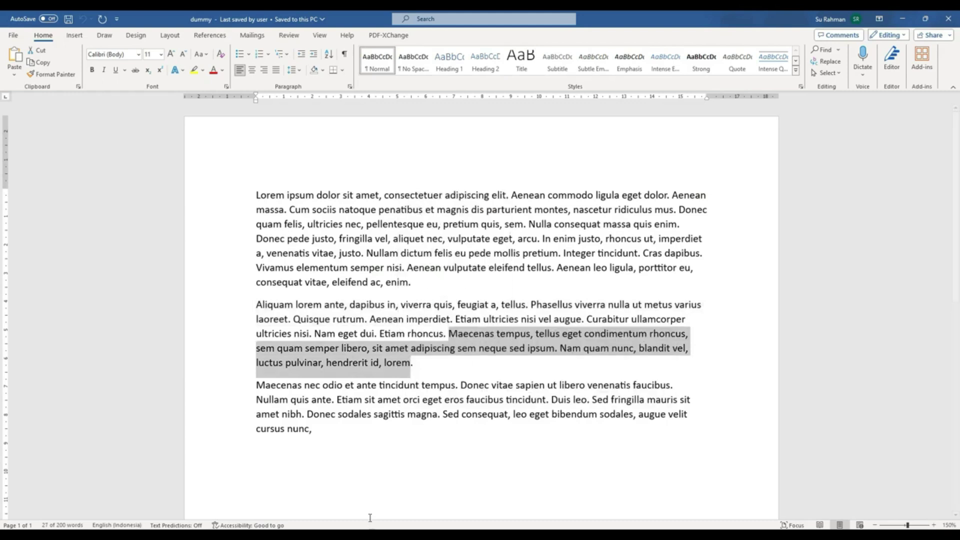
left_click(370, 534)
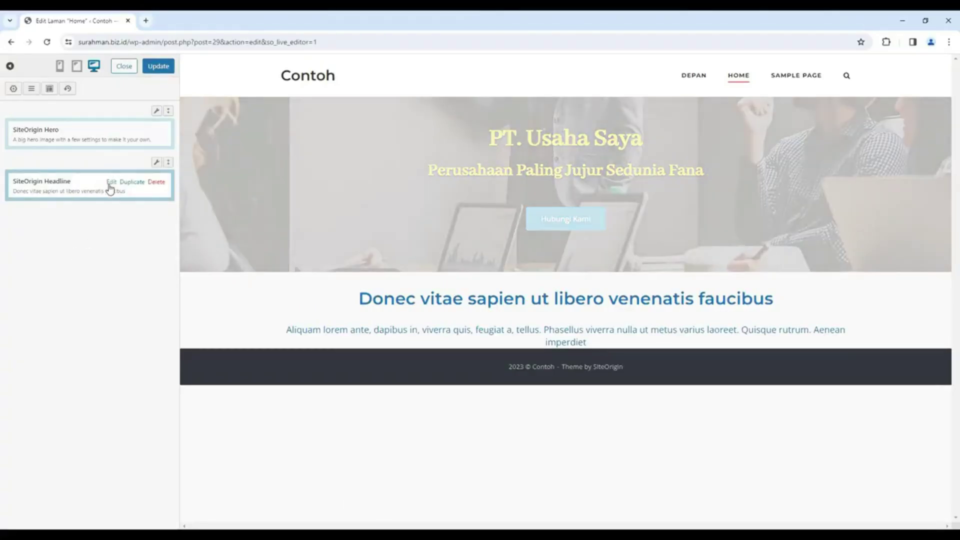
Replace the Headline widget's sub headline text with the copied passage, apply the change and update the page
left_click(110, 186)
scroll(122, 260, "down", 5)
scroll(300, 200, "up", 2)
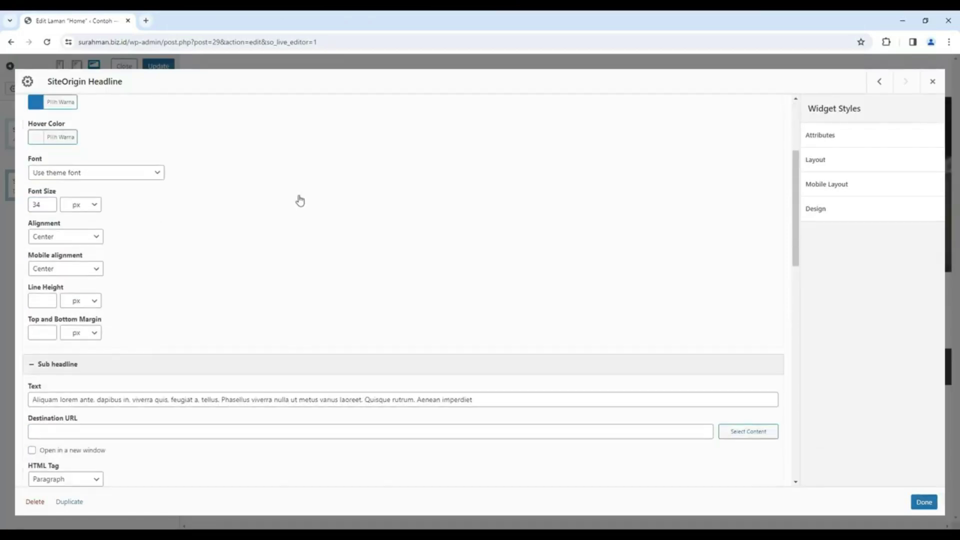
scroll(350, 205, "down", 5)
scroll(371, 221, "up", 4)
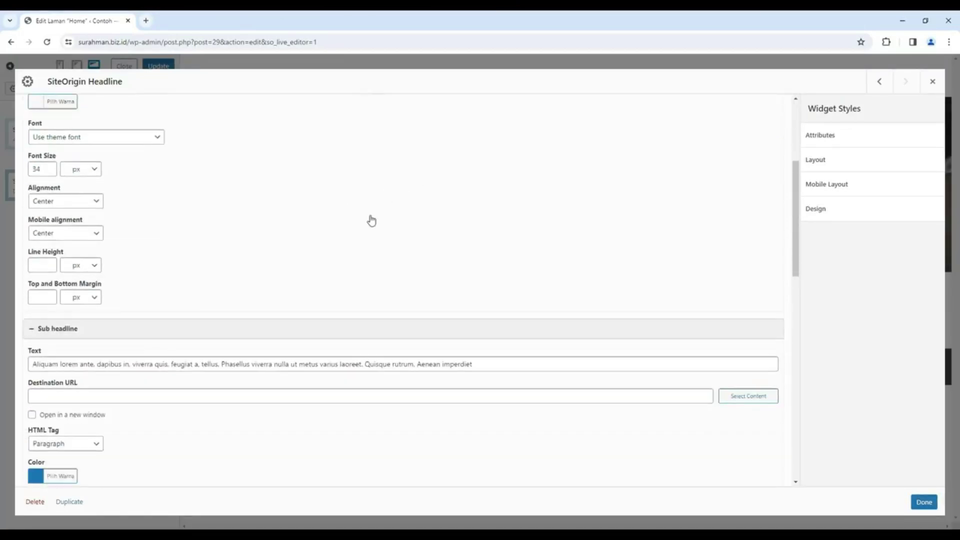
scroll(371, 221, "down", 2)
left_click_drag(470, 264, 4, 263)
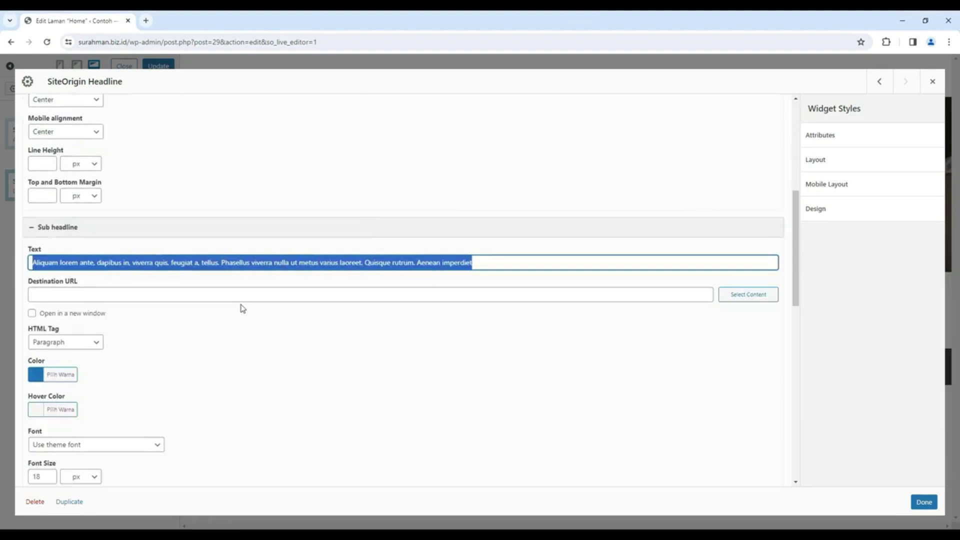
key("ctrl+v")
left_click(924, 502)
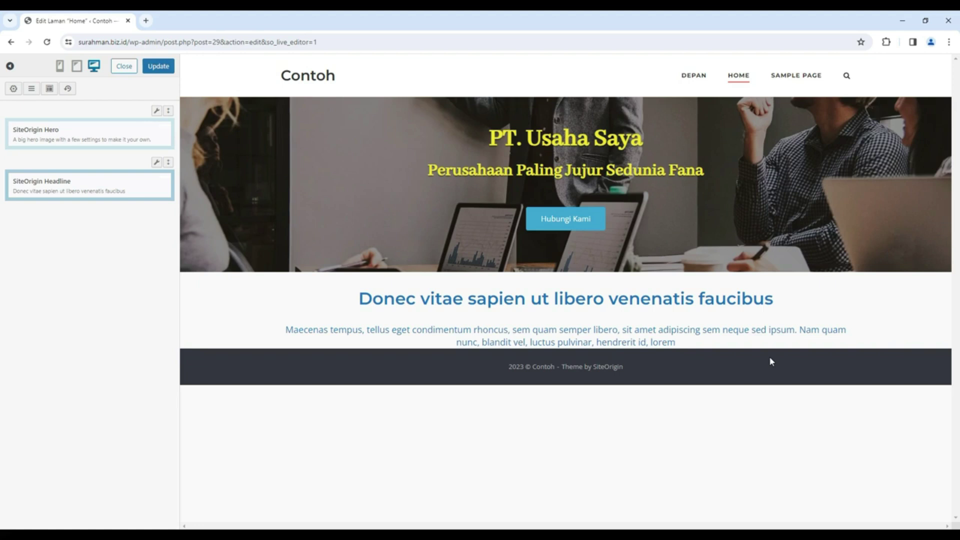
left_click(154, 70)
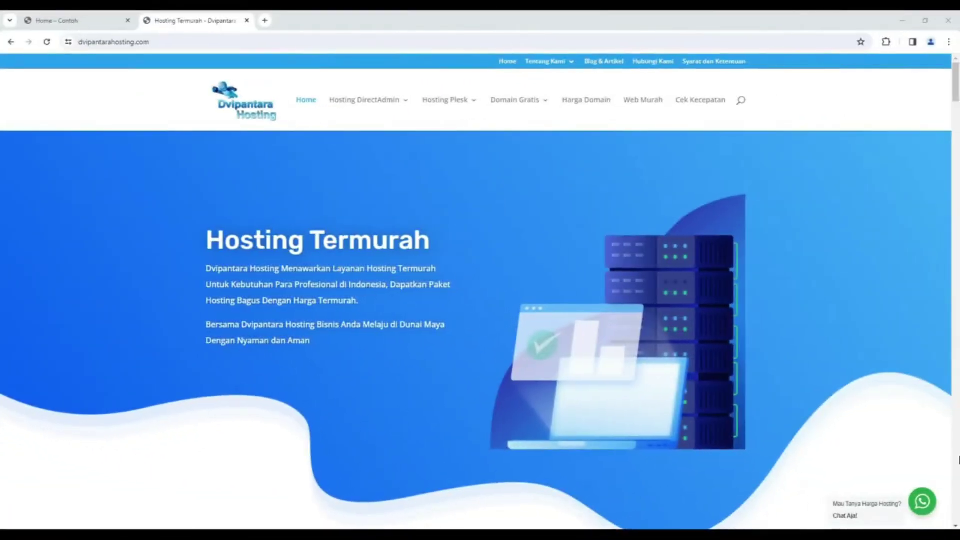
Look through the Dvipantara Hosting home page down to its DirectAdmin package boxes as a layout example
scroll(958, 460, "down", 15)
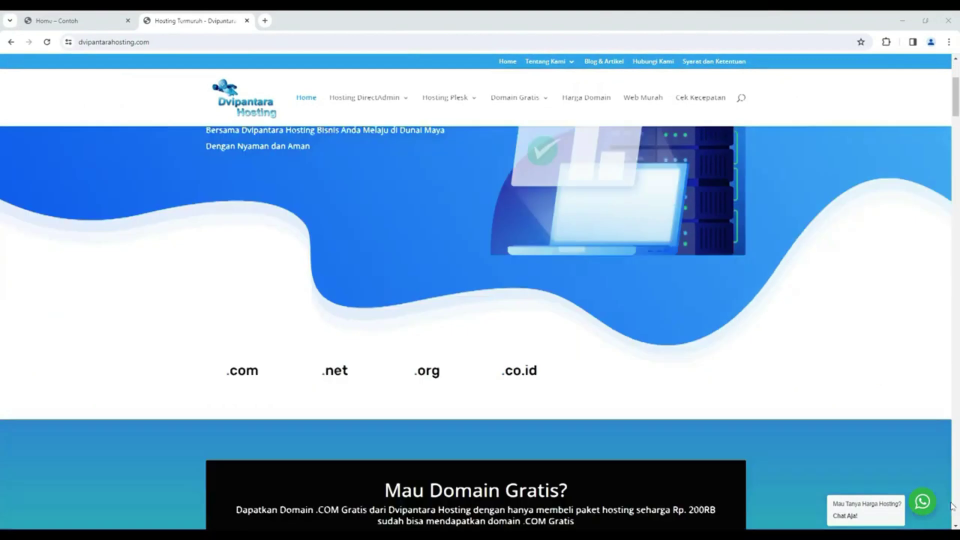
scroll(950, 513, "down", 10)
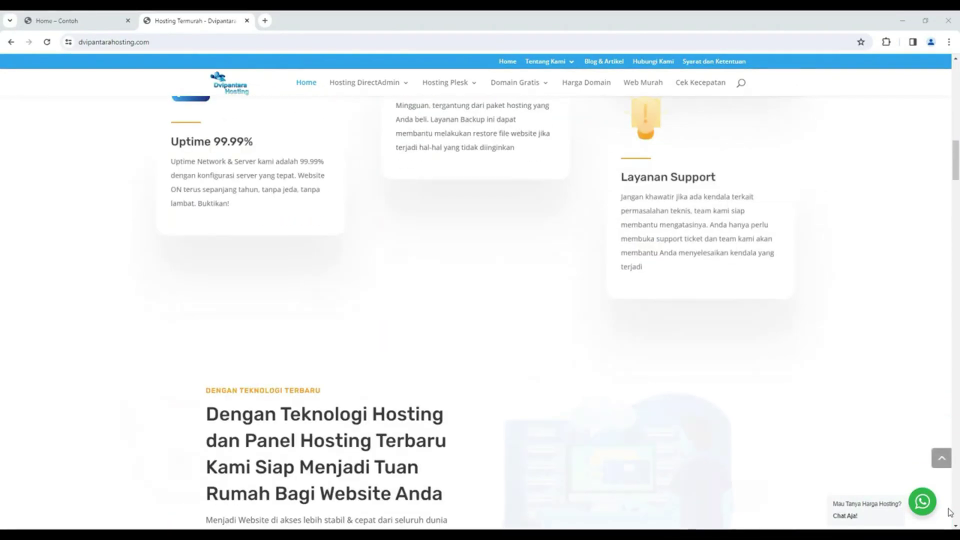
scroll(950, 513, "down", 4)
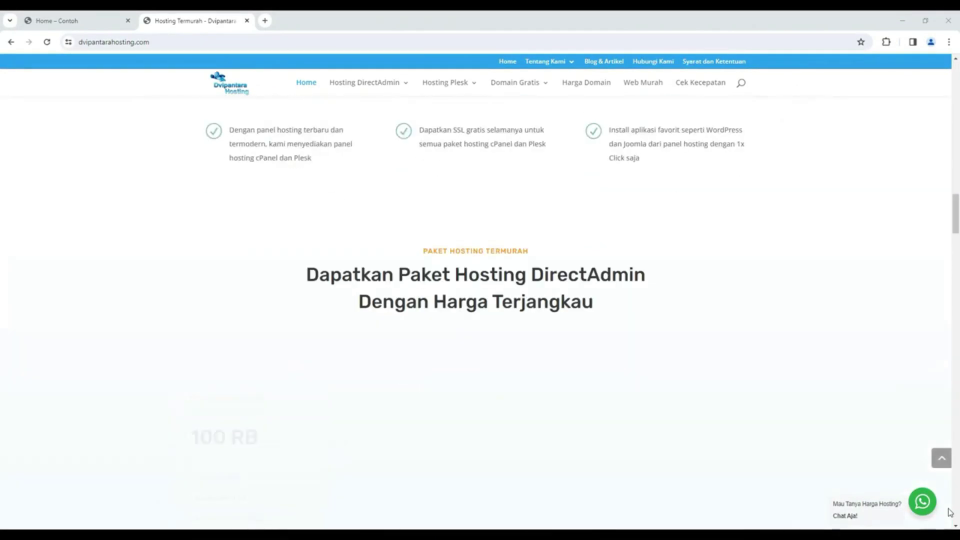
scroll(950, 513, "down", 3)
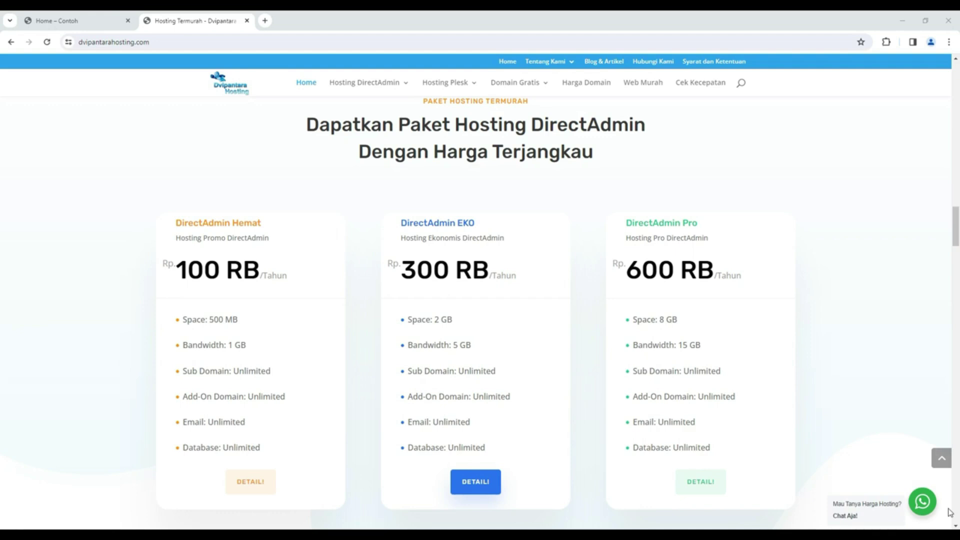
Switch to the LayOUT.png diagram and examine the icon box row and the sections below the slogan
left_click(472, 535)
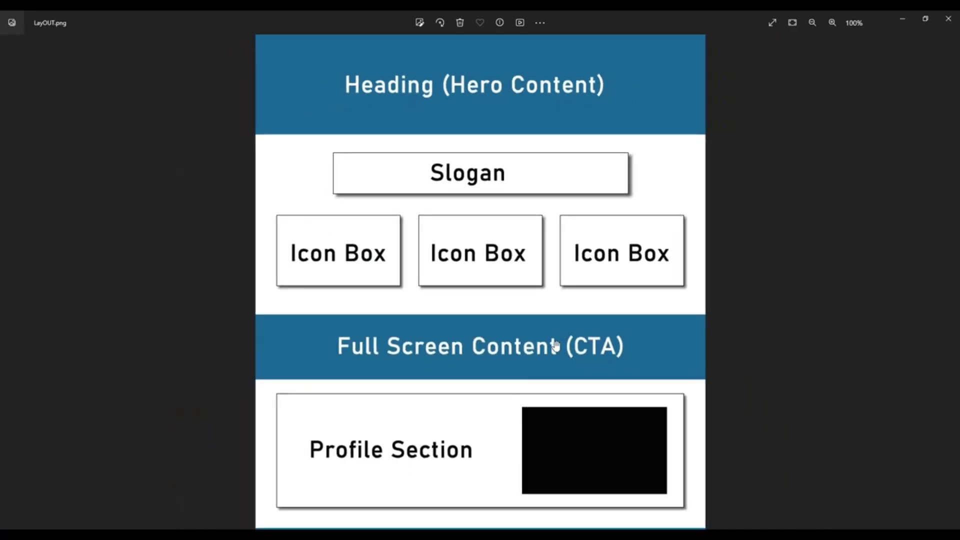
scroll(555, 345, "up", 2)
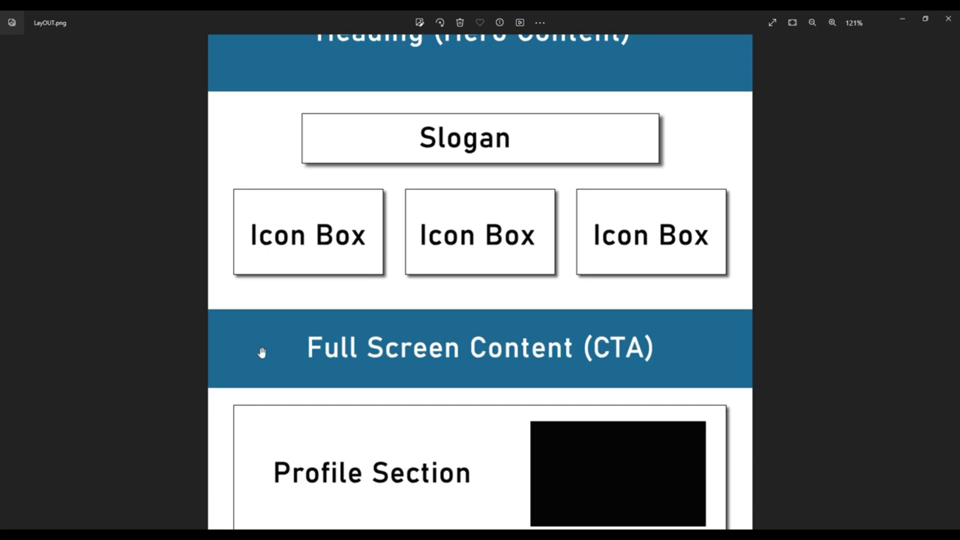
scroll(431, 350, "down", 5)
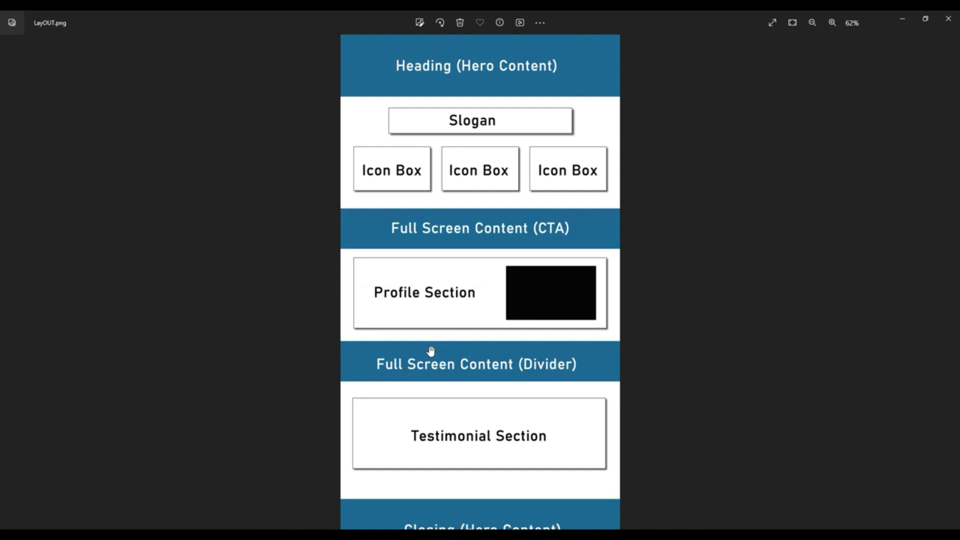
Examine the LayOUT.png diagram from the hero heading down to the testimonial section and back to the icon boxes
mouse_move(433, 396)
left_mouse_down()
mouse_move(435, 247)
mouse_move(441, 413)
left_mouse_up()
scroll(463, 400, "up", 5)
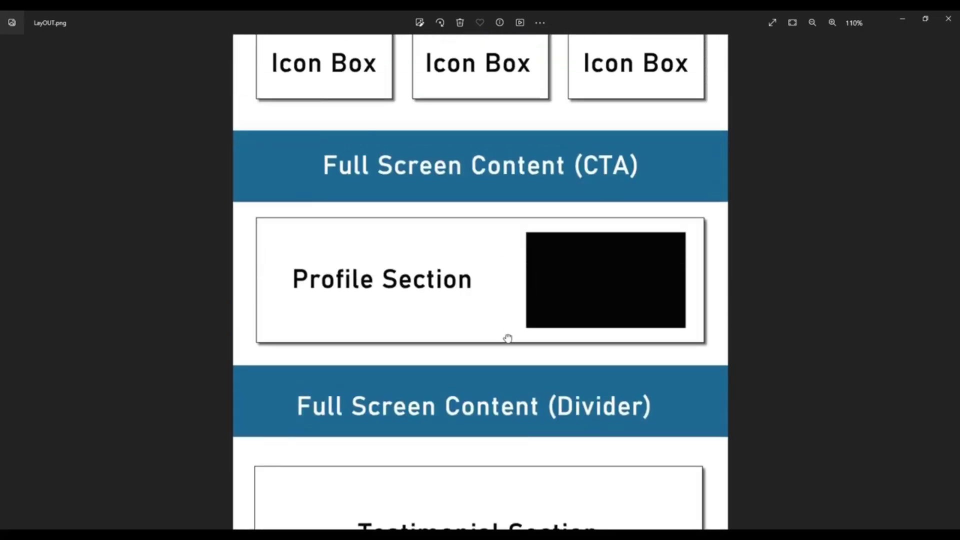
left_click_drag(507, 338, 518, 481)
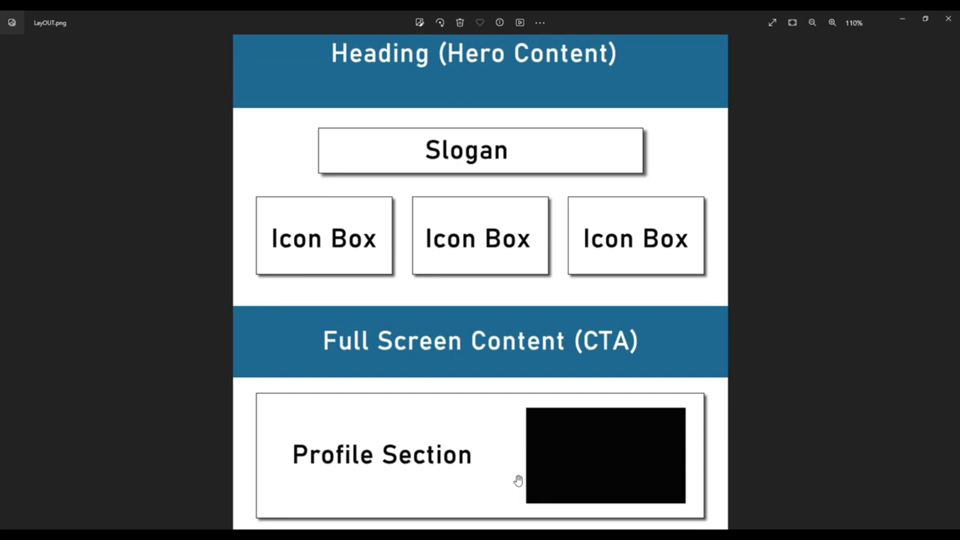
scroll(518, 481, "down", 1)
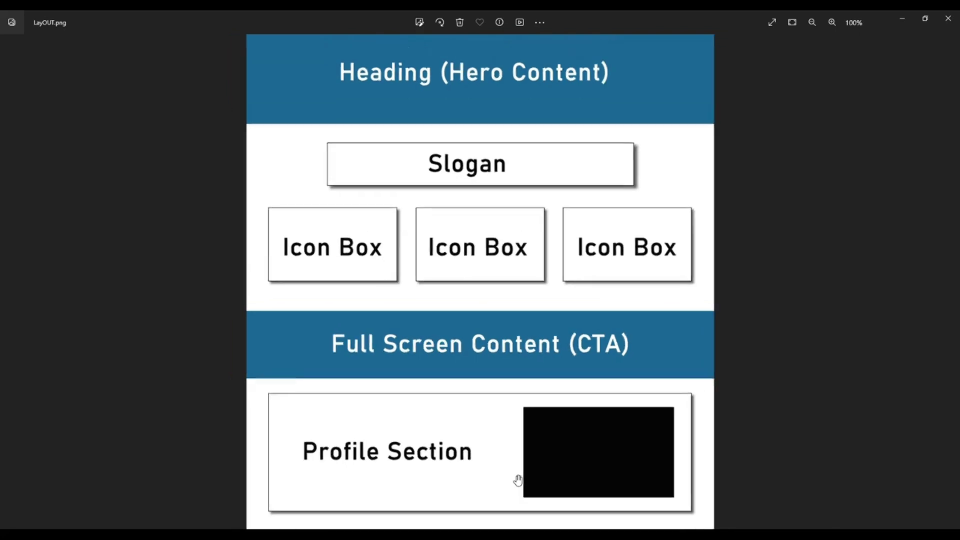
left_click_drag(515, 479, 483, 185)
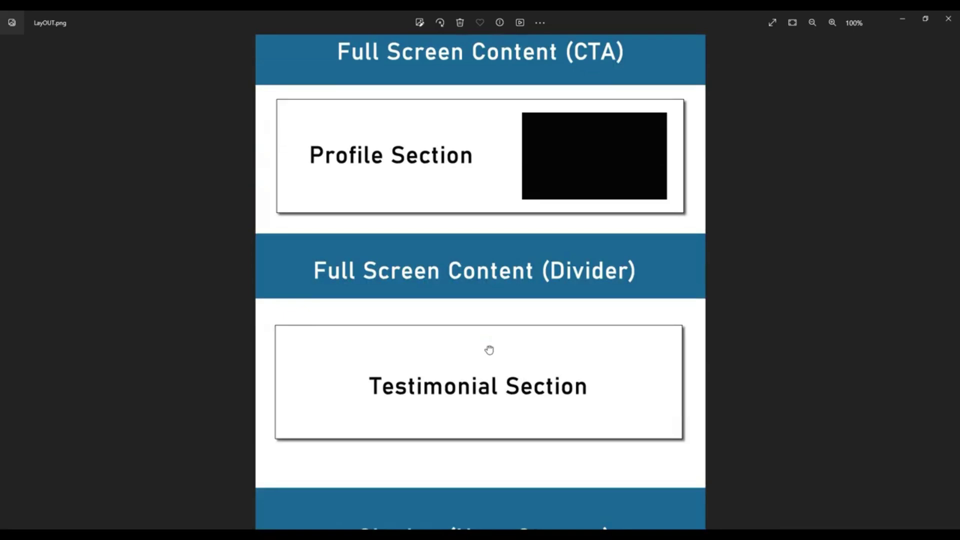
left_click_drag(480, 295, 470, 235)
left_click_drag(482, 154, 513, 440)
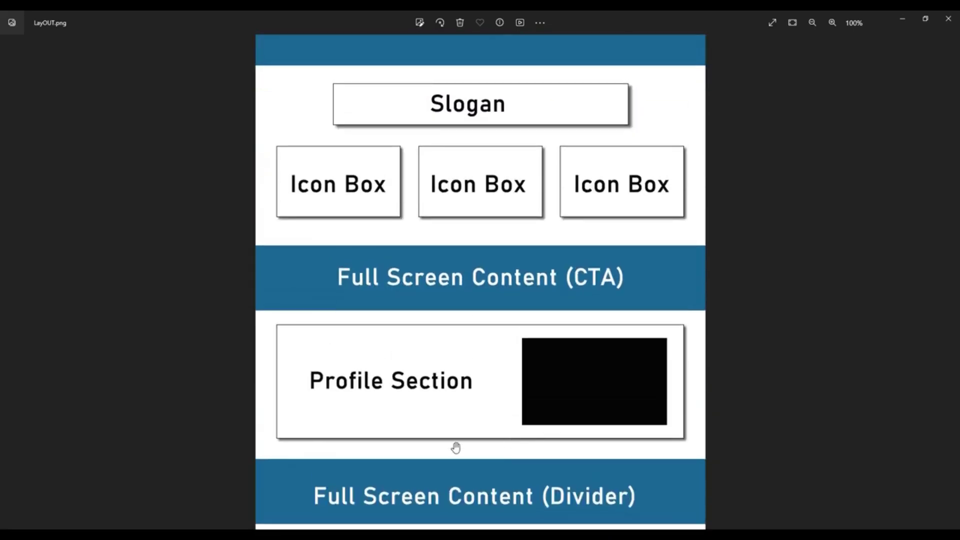
Return to the browser, close the Dvipantara Hosting page and open the Home page in the Live Editor
key("alt+Tab")
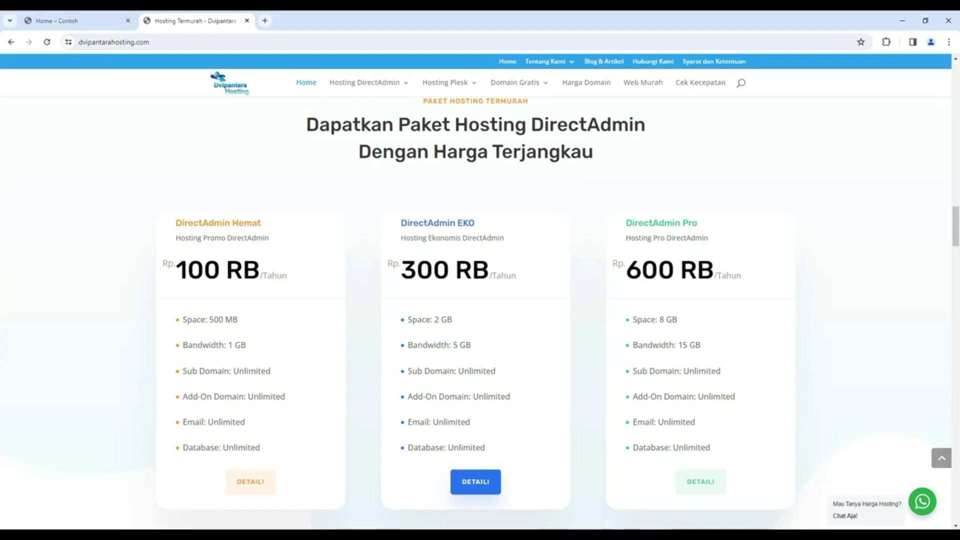
left_click(246, 21)
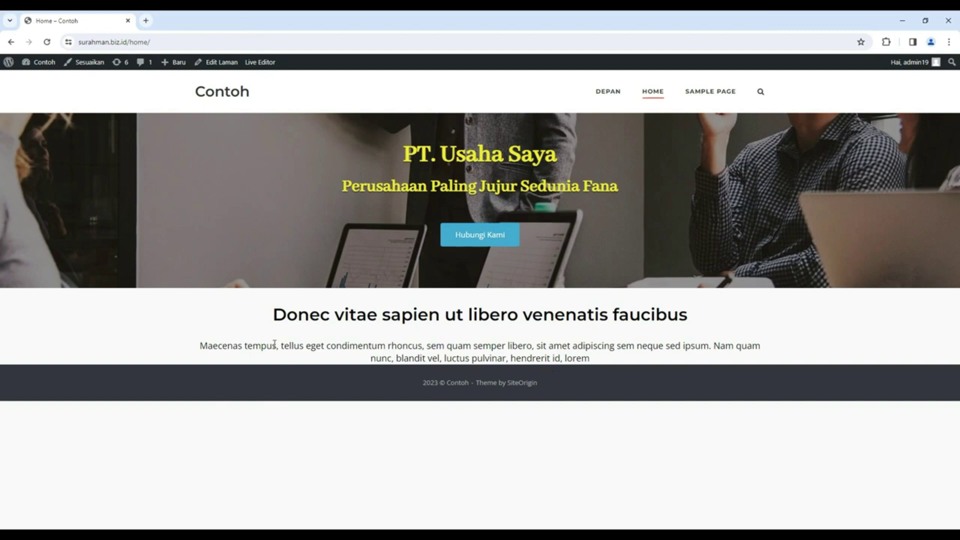
left_click(257, 68)
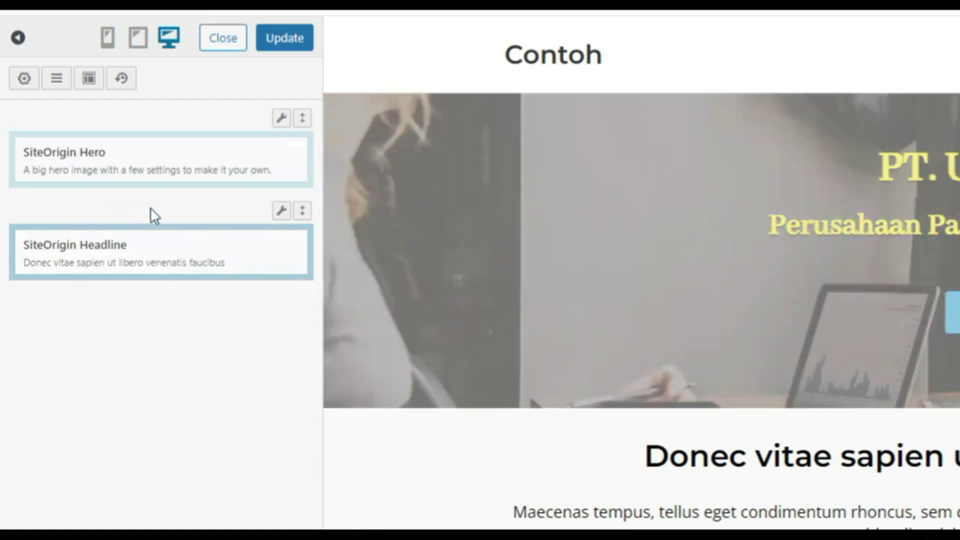
mouse_move(93, 255)
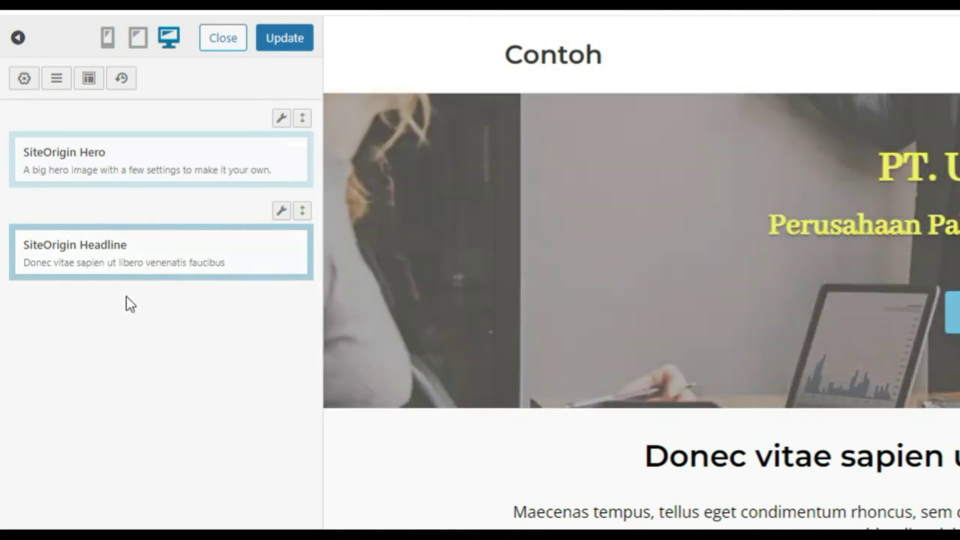
mouse_move(306, 141)
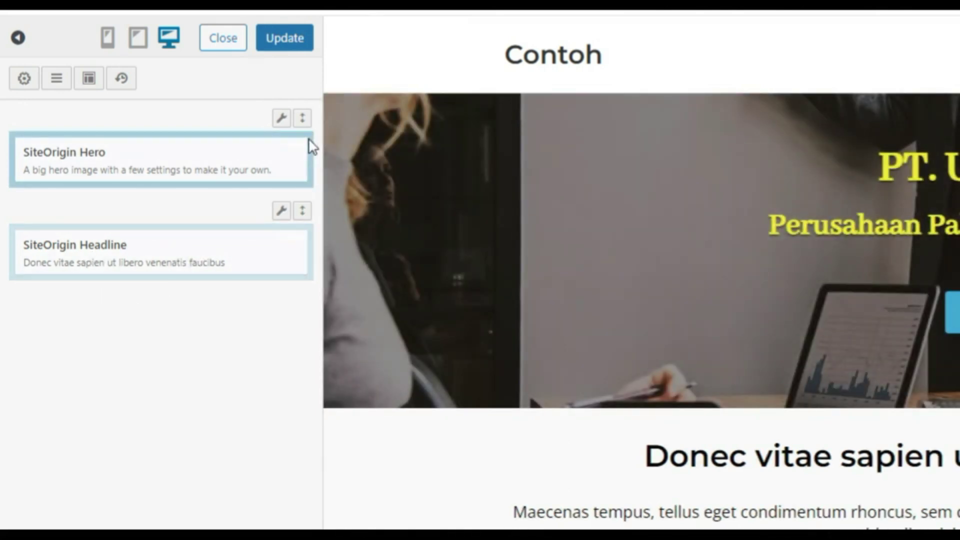
mouse_move(227, 162)
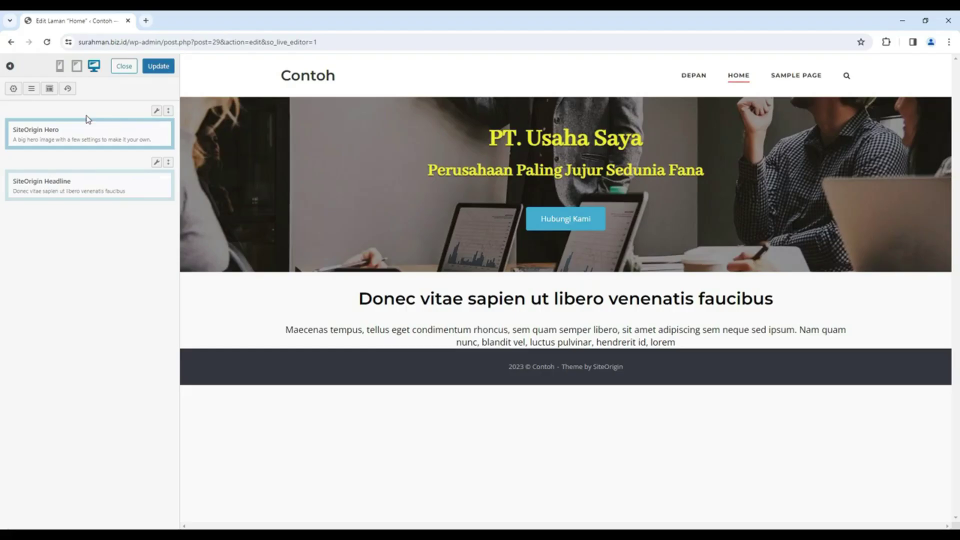
left_click(31, 90)
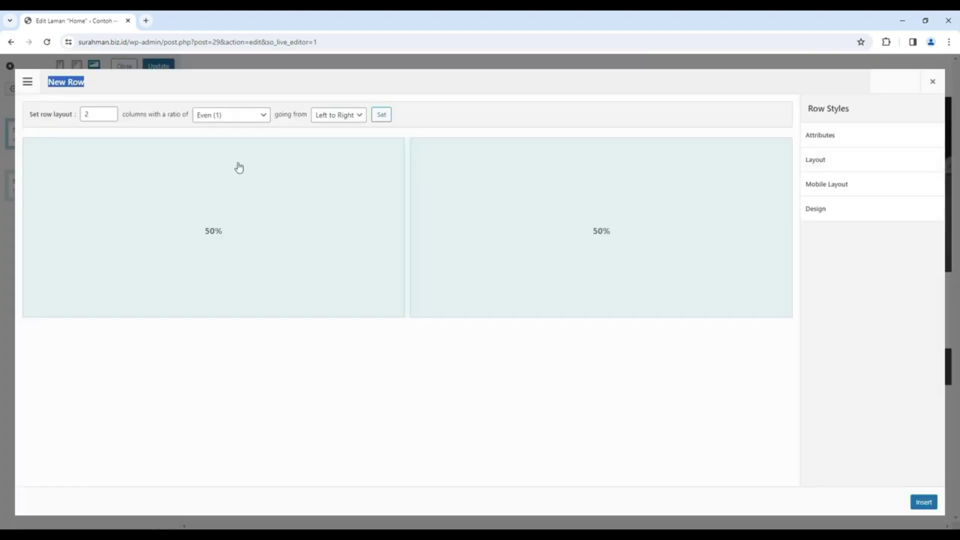
left_click(924, 502)
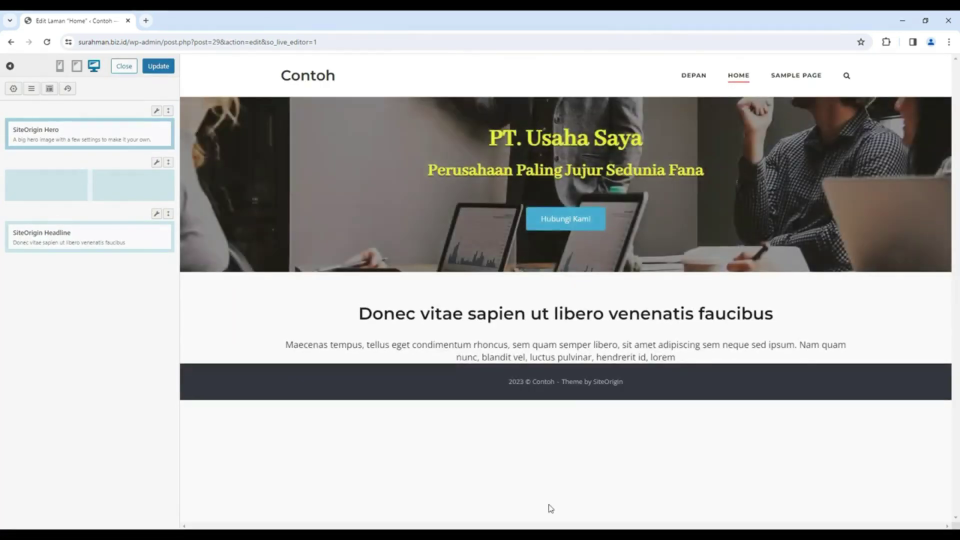
mouse_move(160, 169)
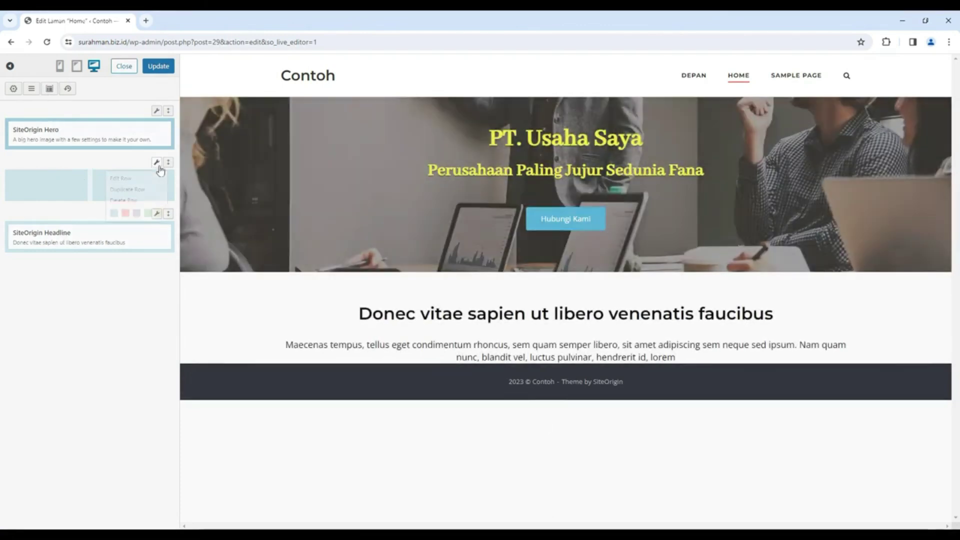
left_click(127, 201)
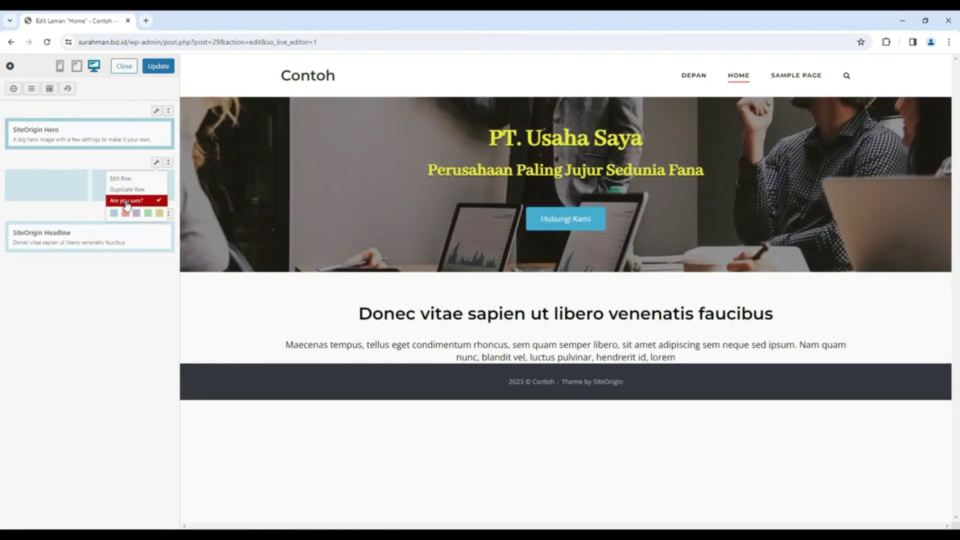
left_click(159, 201)
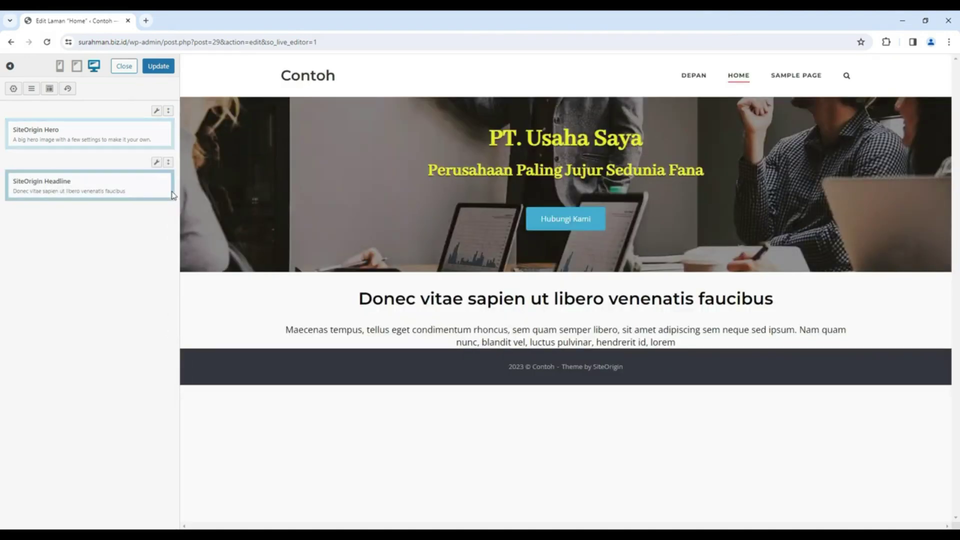
Insert a new one-column row below the SiteOrigin Headline row
left_click(31, 90)
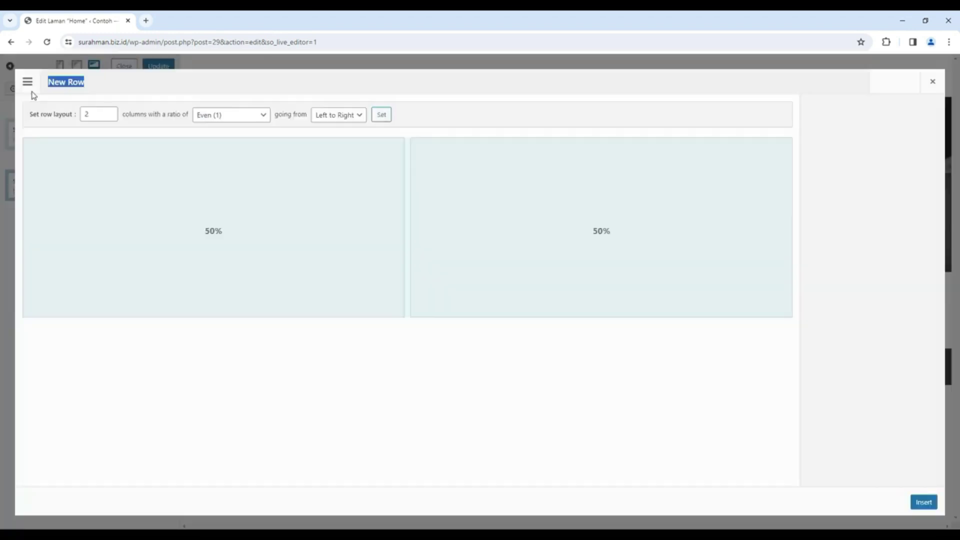
left_click(110, 118)
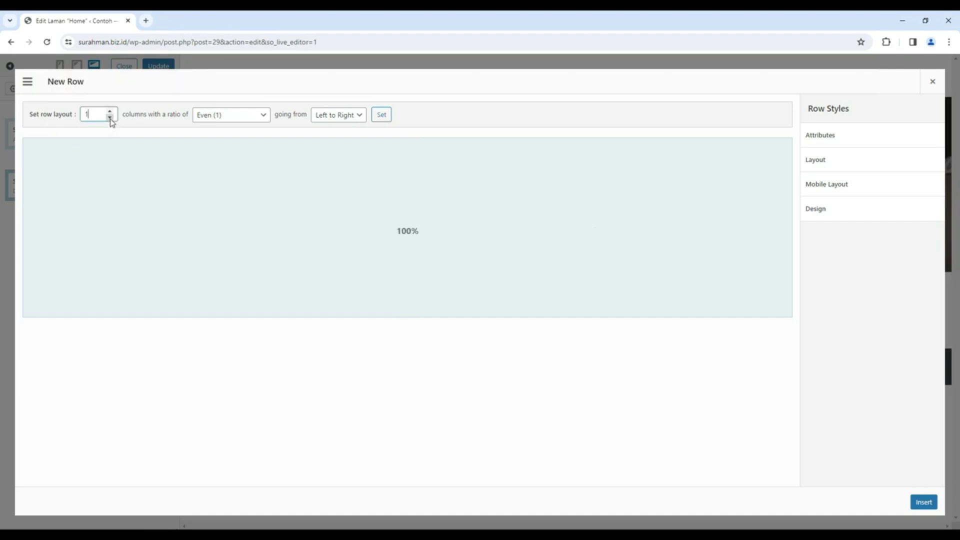
left_click(923, 503)
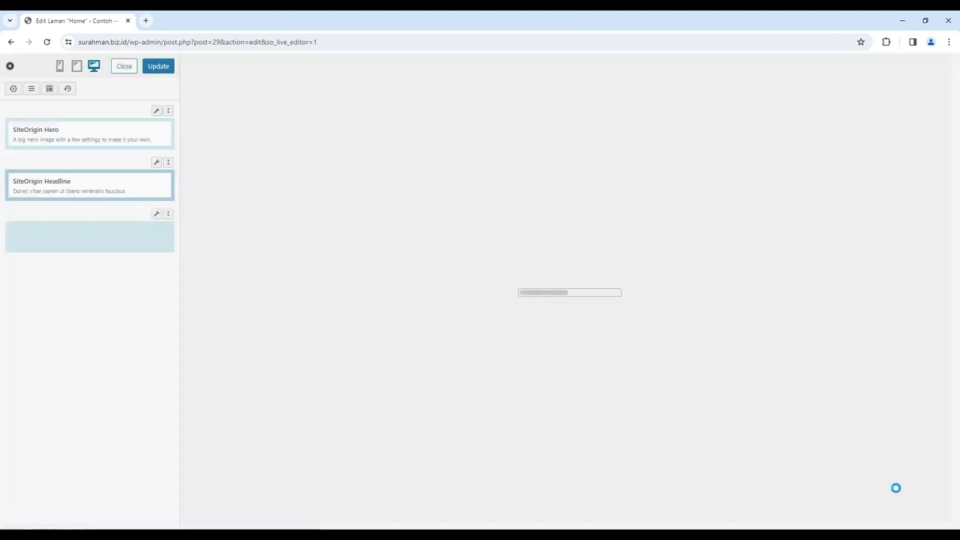
Add a SiteOrigin Features widget to the empty row below the Headline and open its settings
left_click(35, 240)
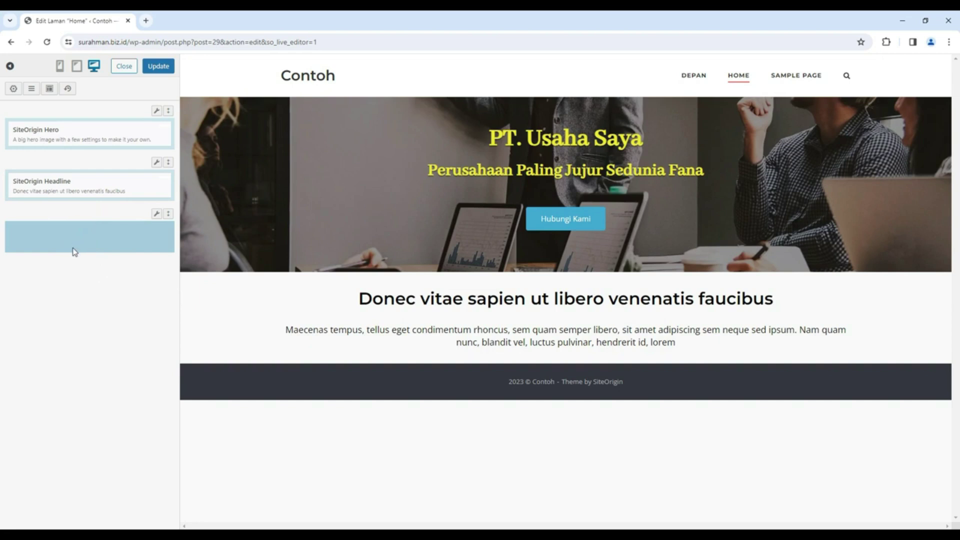
left_click(14, 89)
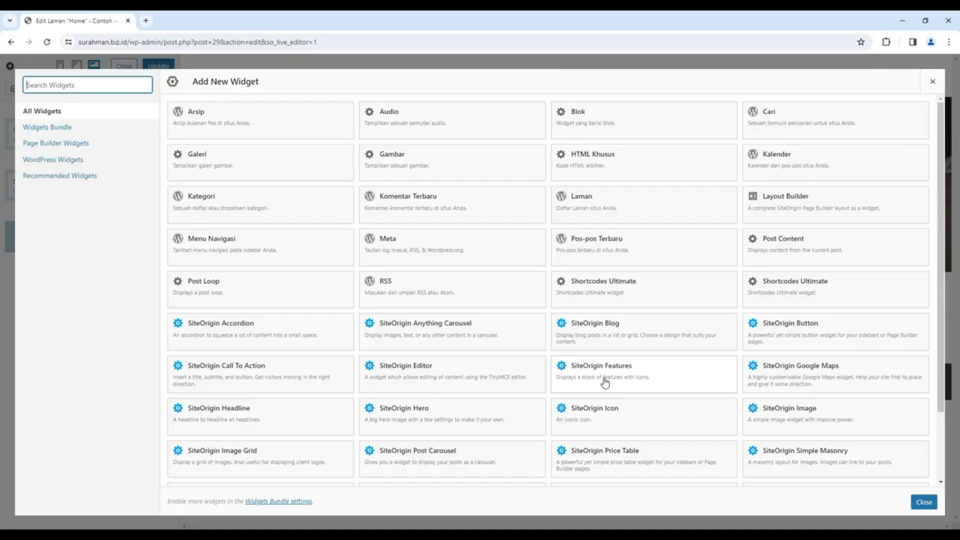
left_click(356, 296)
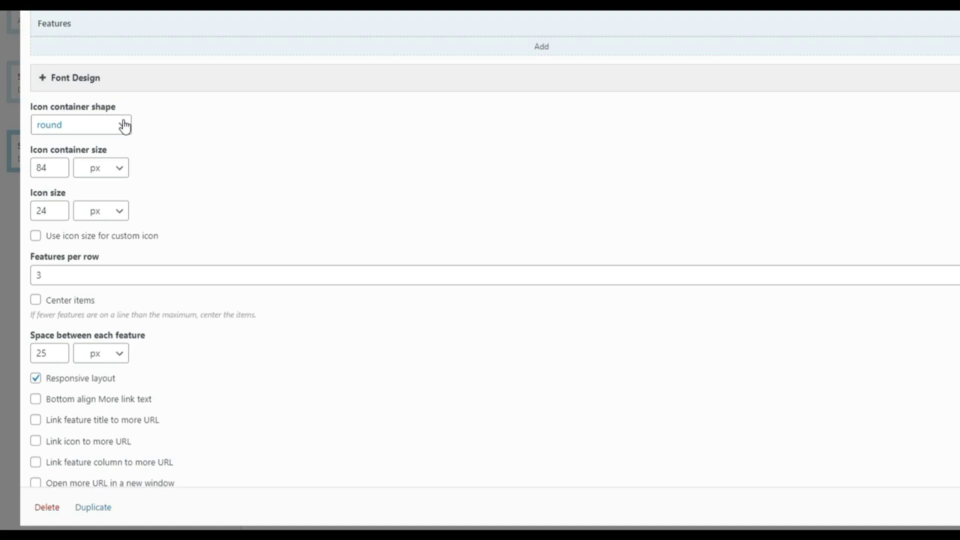
Set the Features widget's icon container shape to none, with both icon container size and icon size at 50 px
left_click(124, 126)
left_click(99, 145)
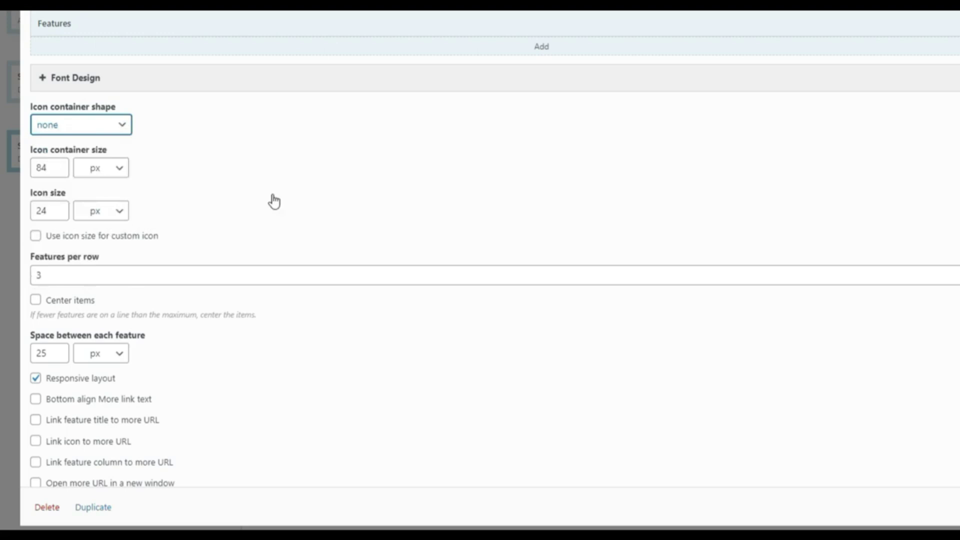
left_click_drag(54, 168, 19, 170)
type("50")
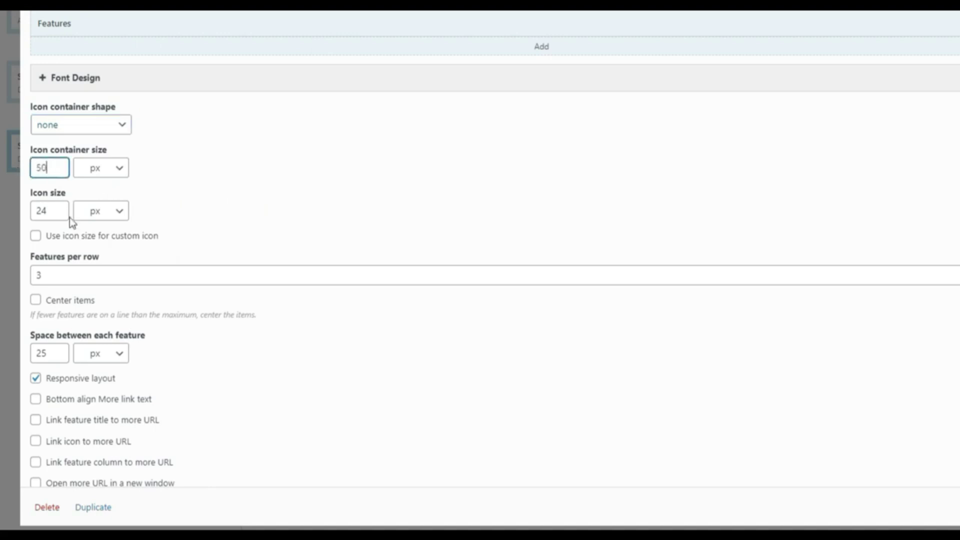
left_click_drag(62, 211, 20, 212)
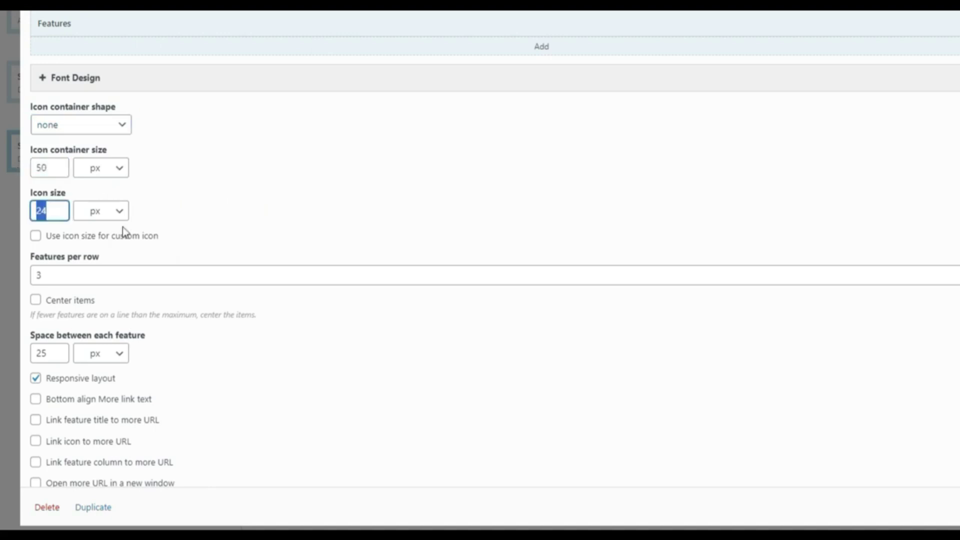
type("50")
left_click(367, 214)
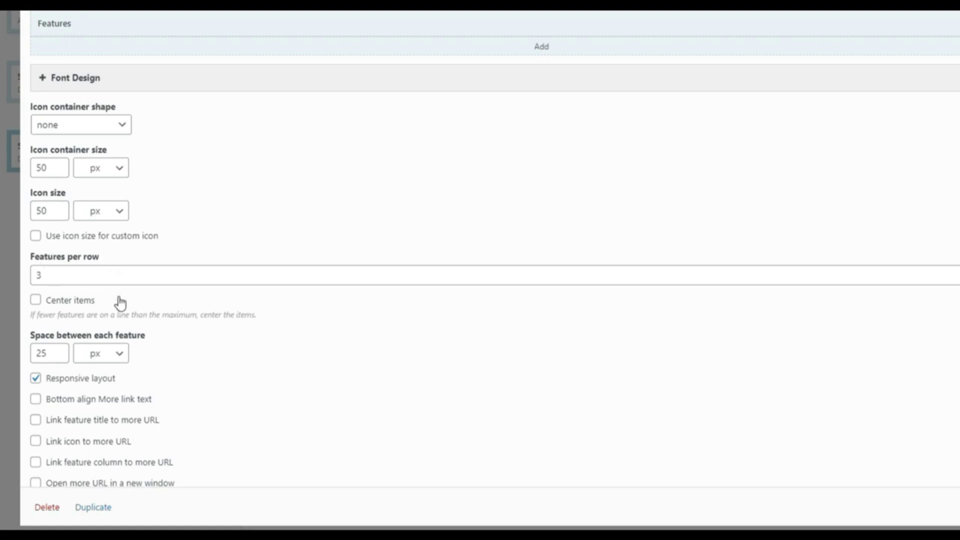
Add a first feature to the Features widget and choose the ID badge icon from the regular Font Awesome set
scroll(402, 292, "down", 2)
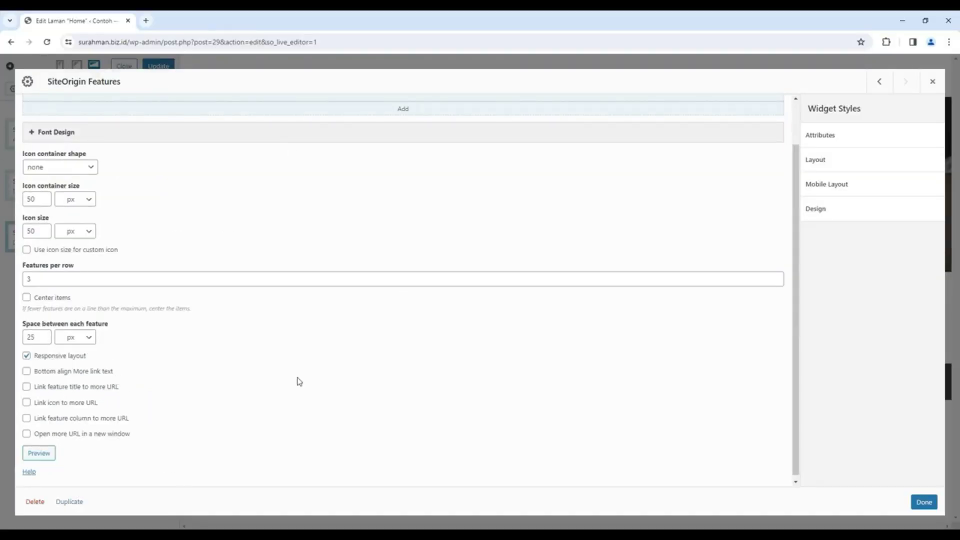
scroll(298, 381, "up", 2)
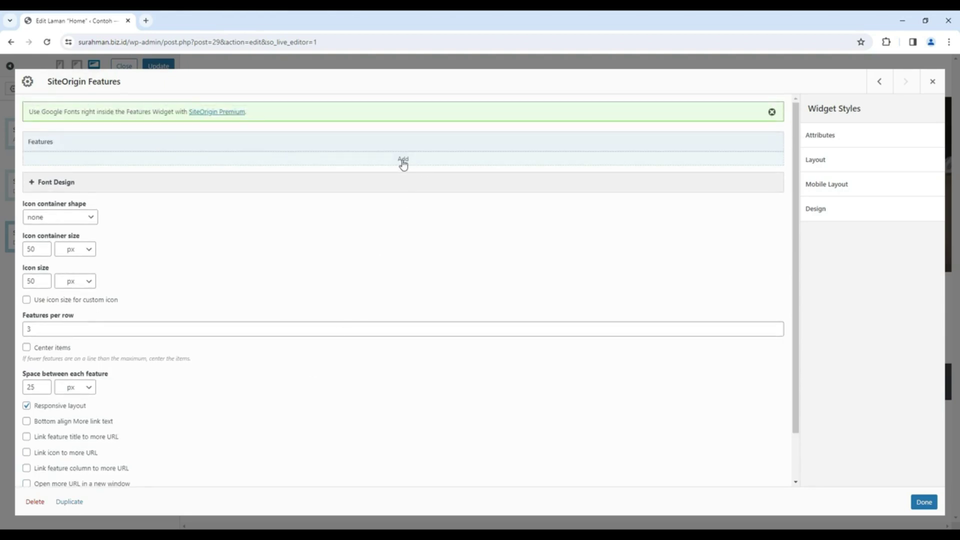
left_click(402, 160)
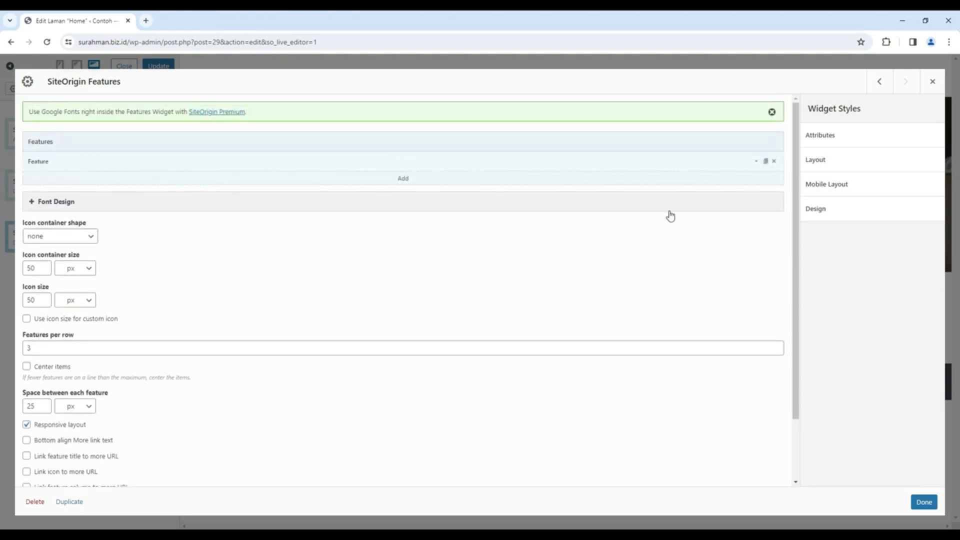
left_click(756, 163)
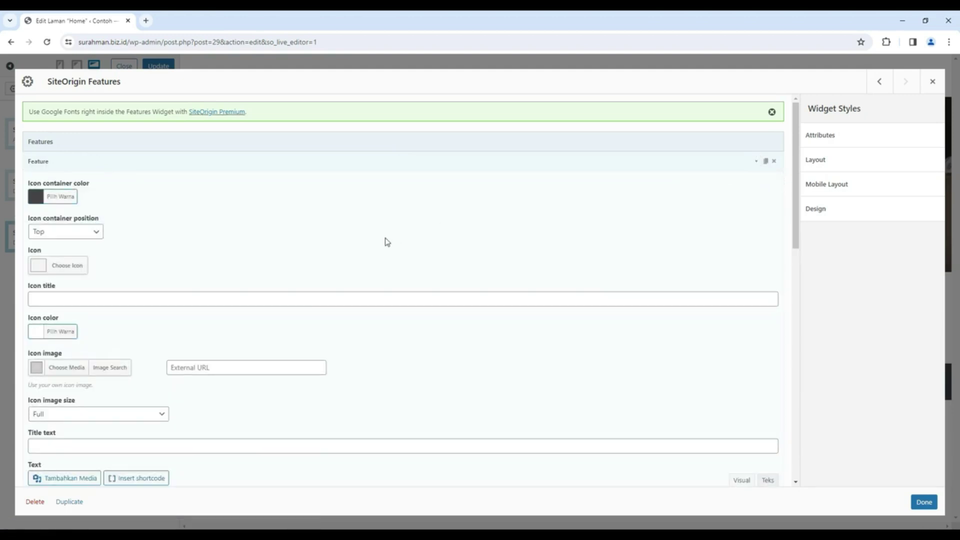
left_click(79, 268)
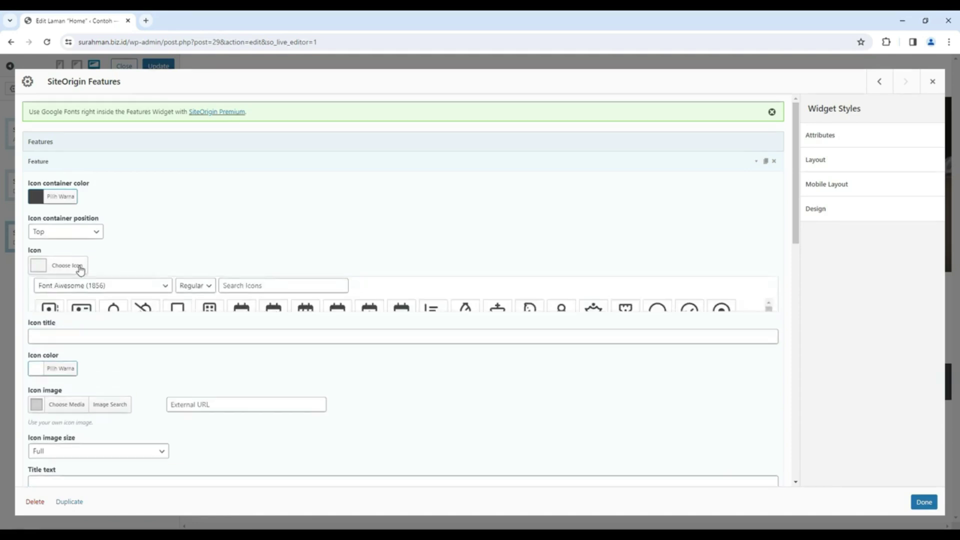
scroll(293, 352, "down", 5)
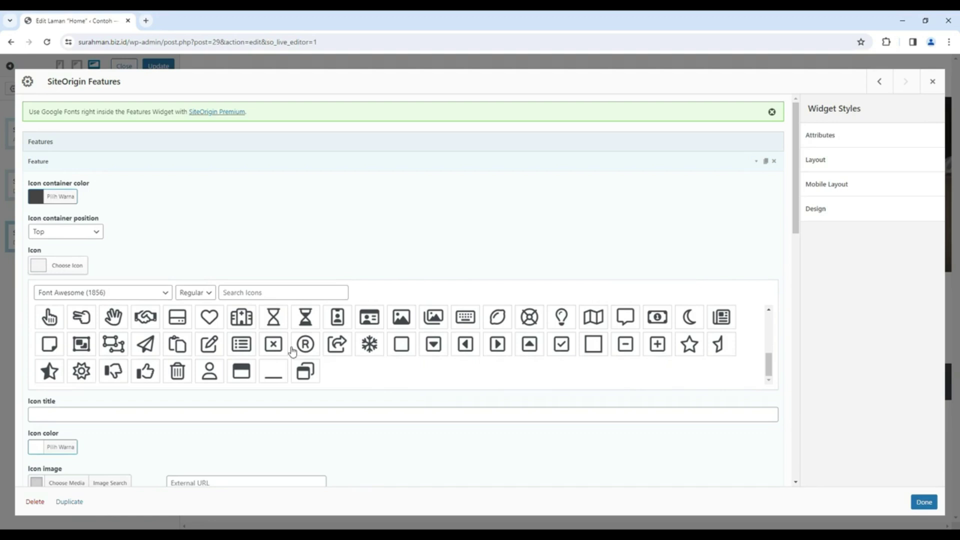
left_click(343, 323)
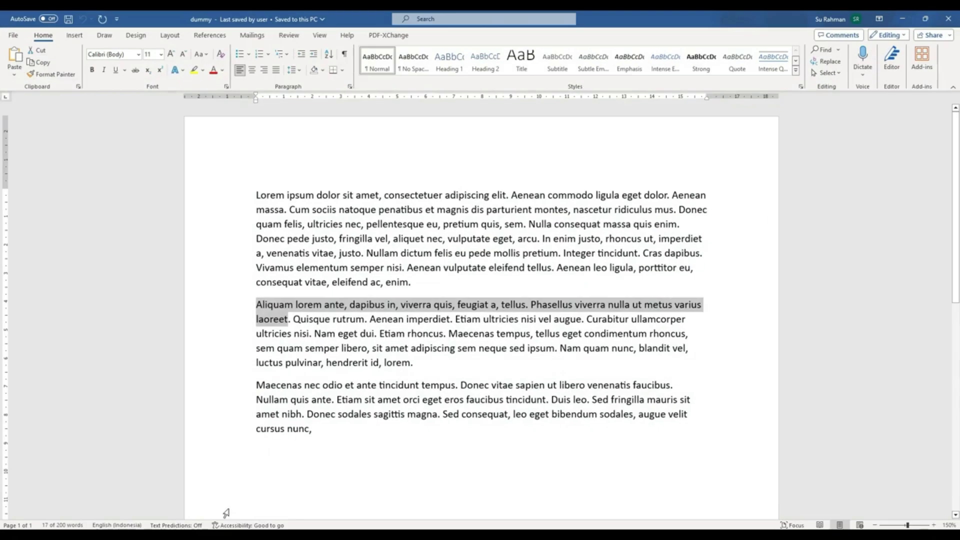
Copy "Aliquam lorem ante" from the dummy Word document and paste it as the first feature's icon title
left_click(345, 364)
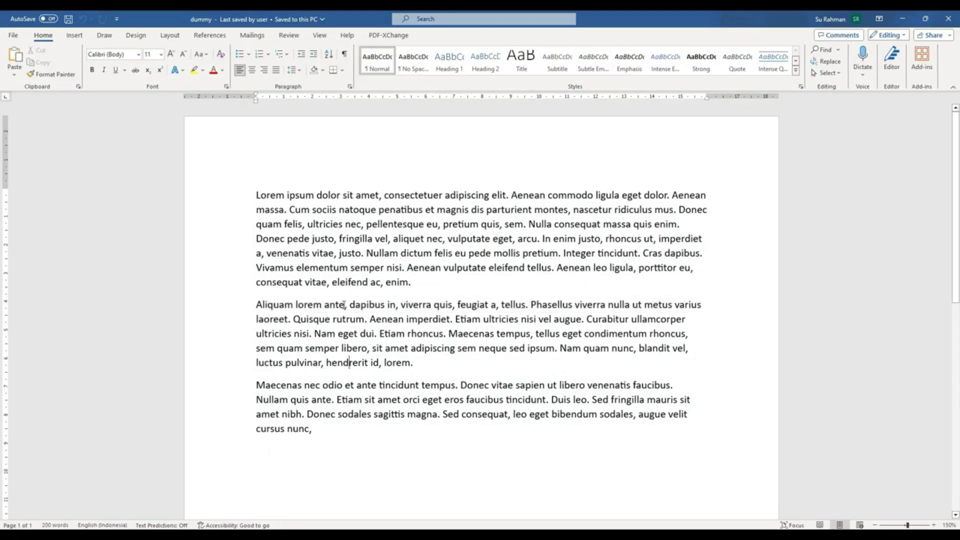
left_click_drag(344, 305, 254, 305)
right_click(263, 306)
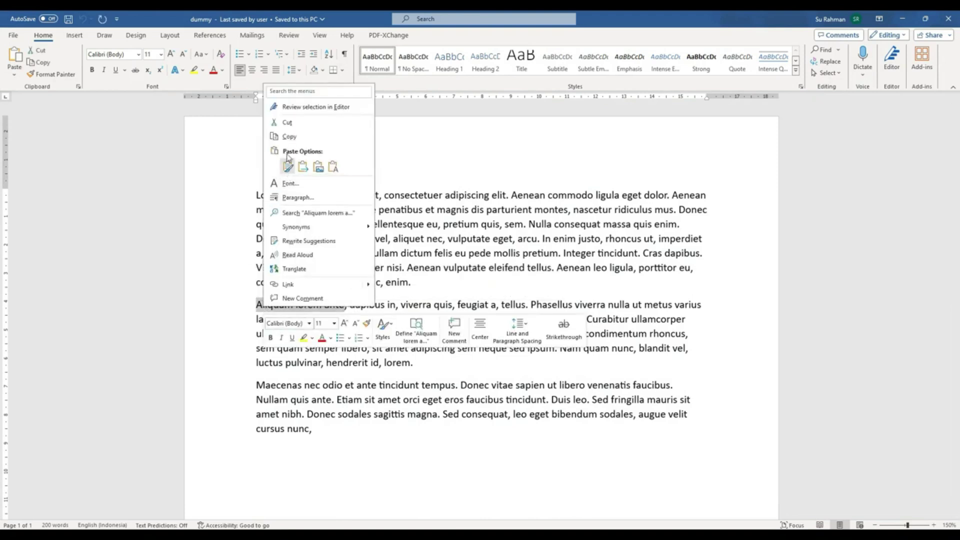
left_click(289, 137)
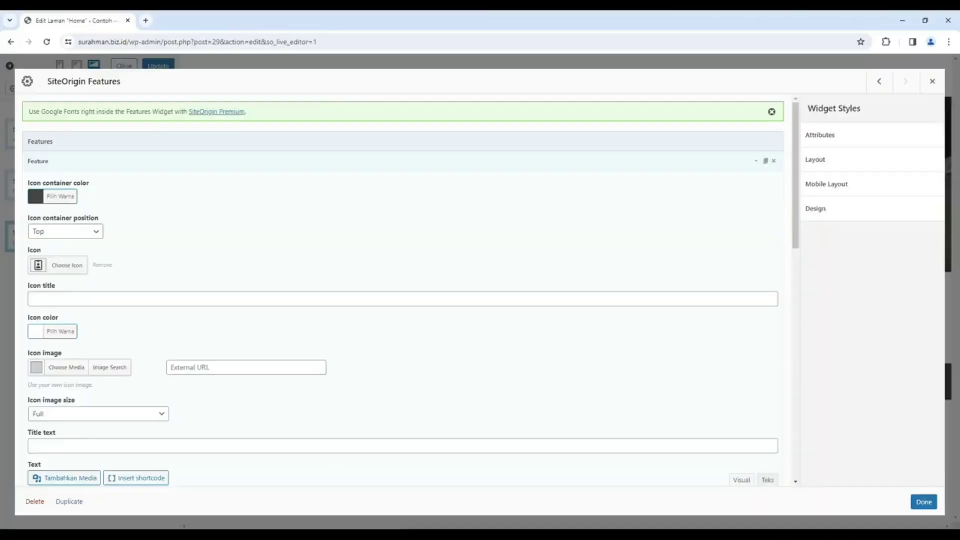
left_click(79, 296)
key("ctrl+v")
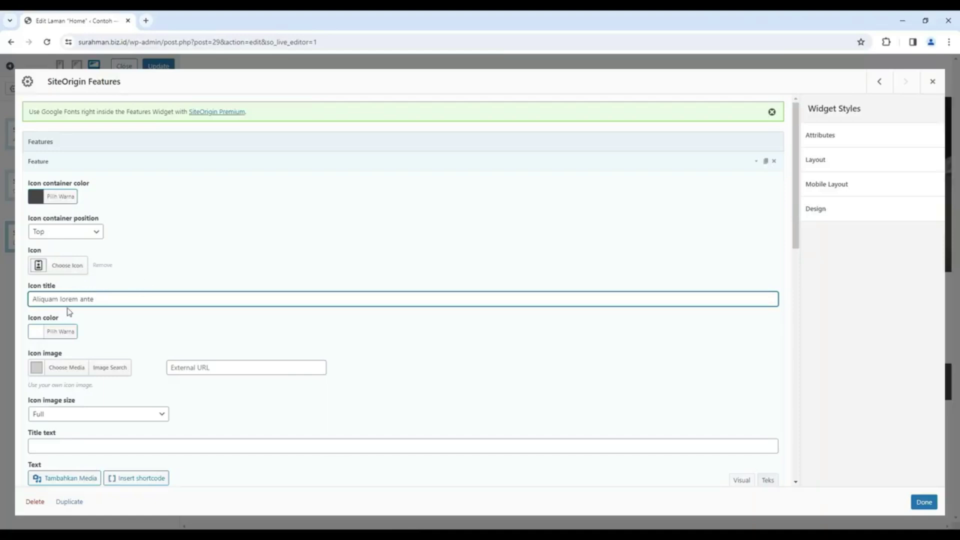
Set the first feature's icon color to the red preset swatch
scroll(157, 358, "down", 1)
scroll(157, 356, "down", 3)
scroll(156, 352, "up", 2)
left_click(68, 233)
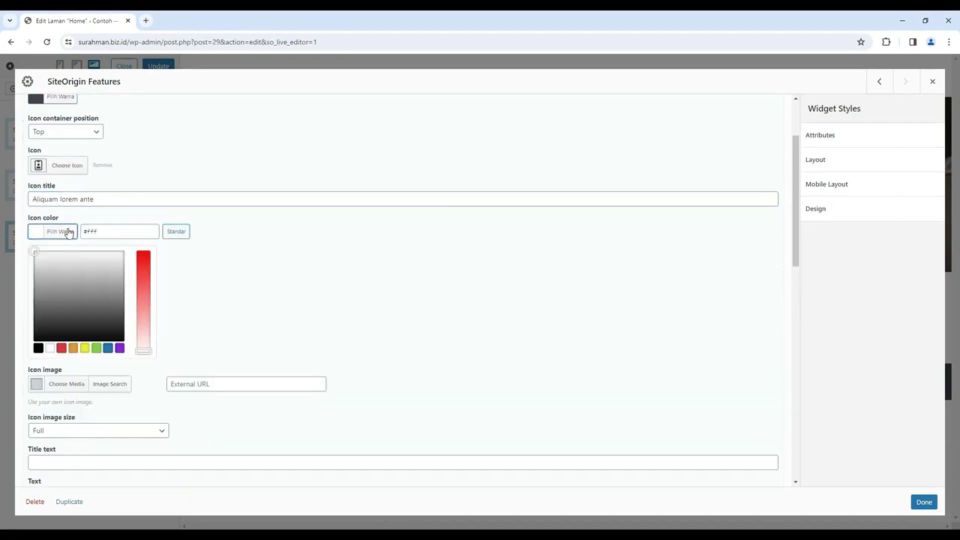
left_click(61, 348)
left_click(340, 285)
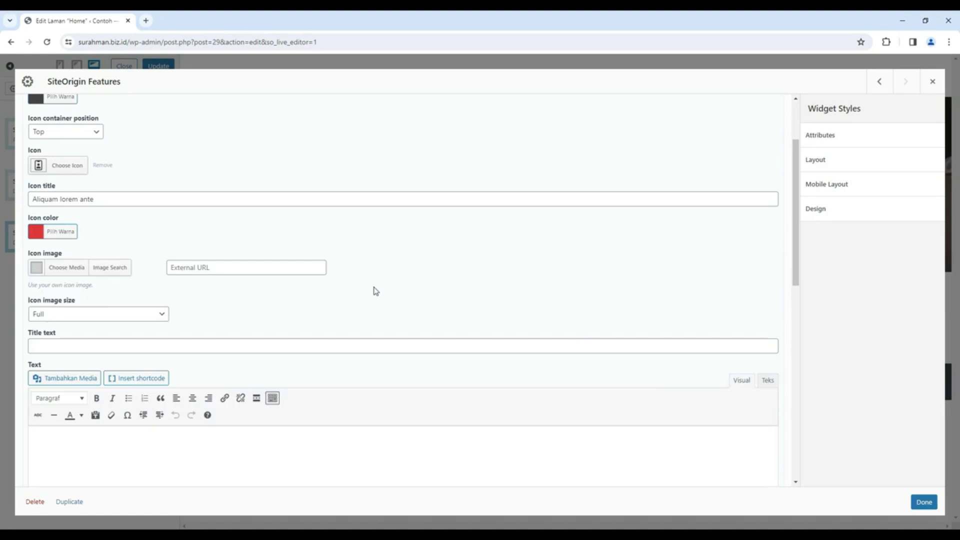
Copy the passage from "Nullam dictum felis" to "semper nisi" from the Word document into the feature's text and apply the widget settings
left_click(231, 535)
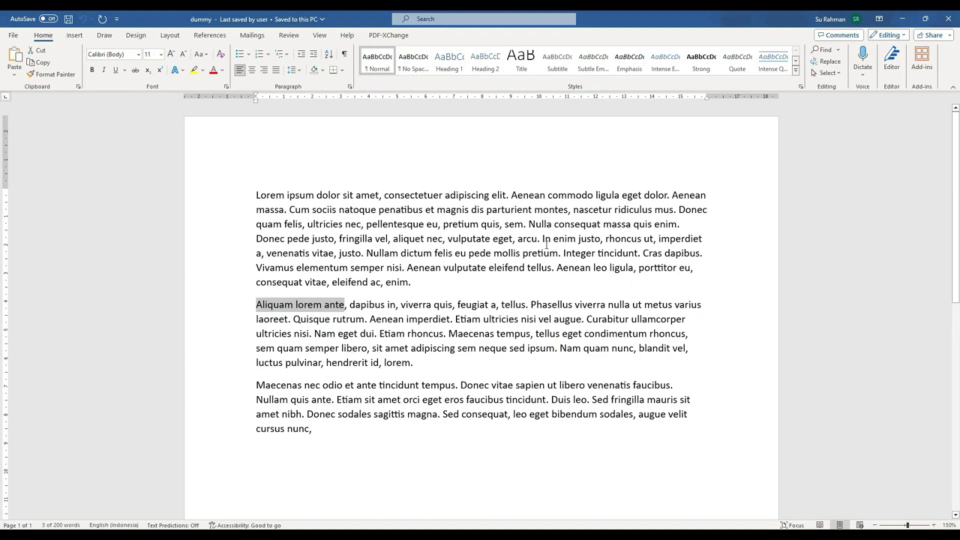
left_click_drag(543, 240, 362, 253)
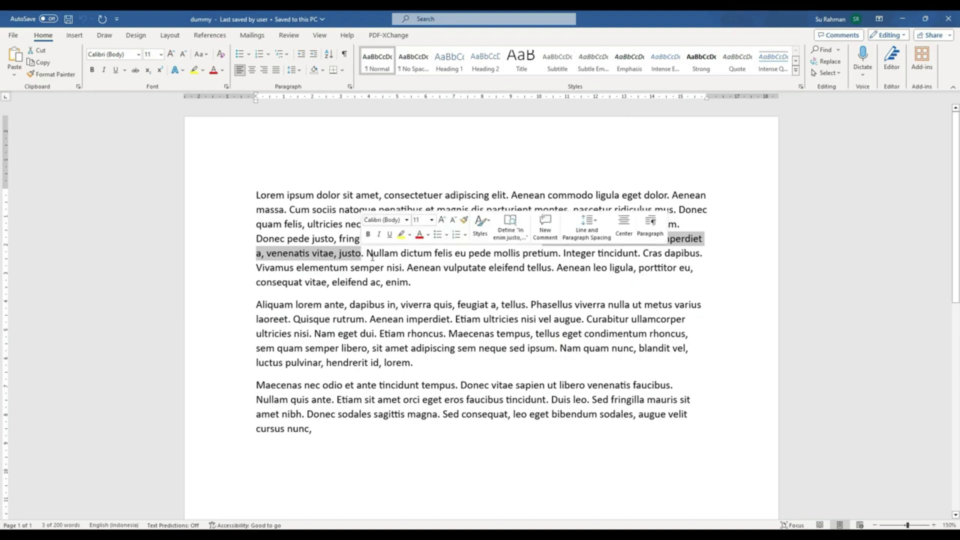
left_click(372, 255)
left_click_drag(372, 257, 391, 270)
right_click(391, 271)
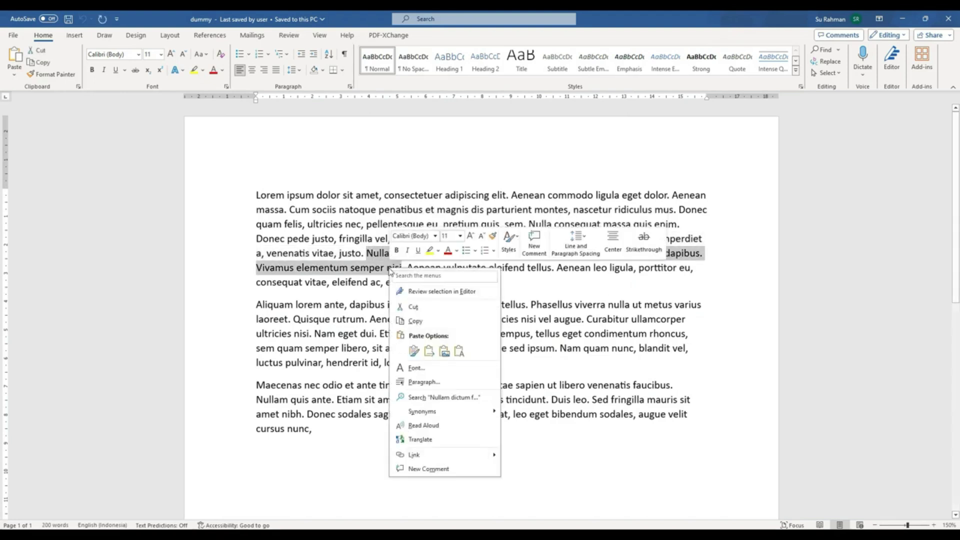
left_click(410, 317)
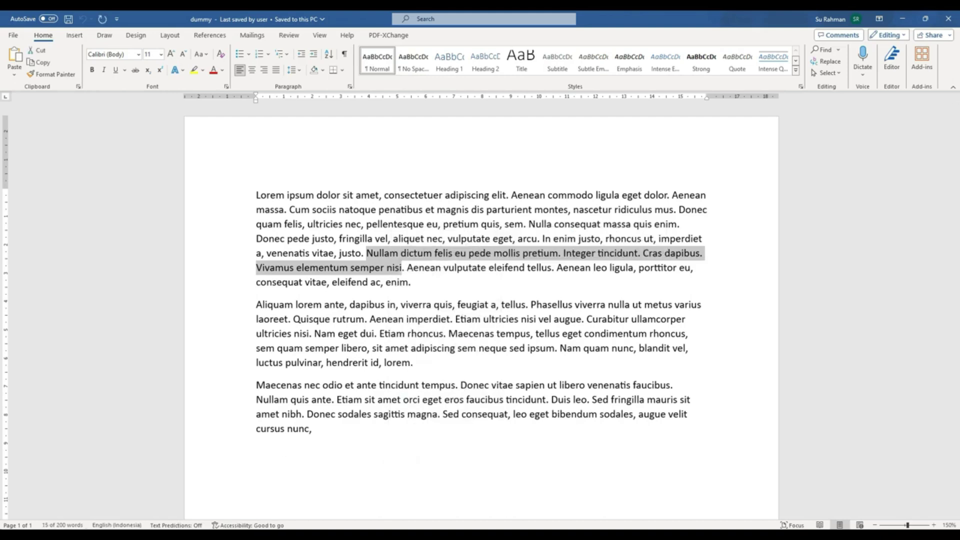
key("alt+Tab")
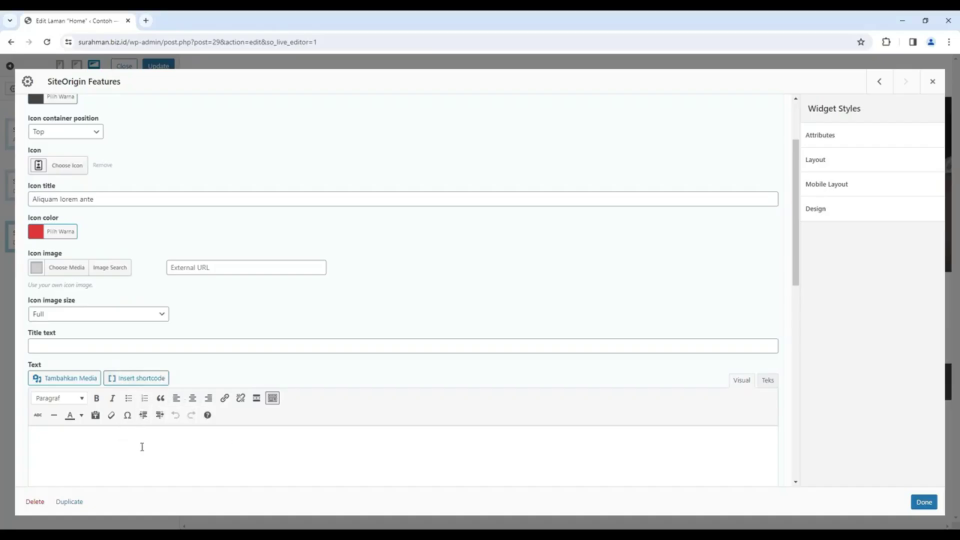
key("ctrl+v")
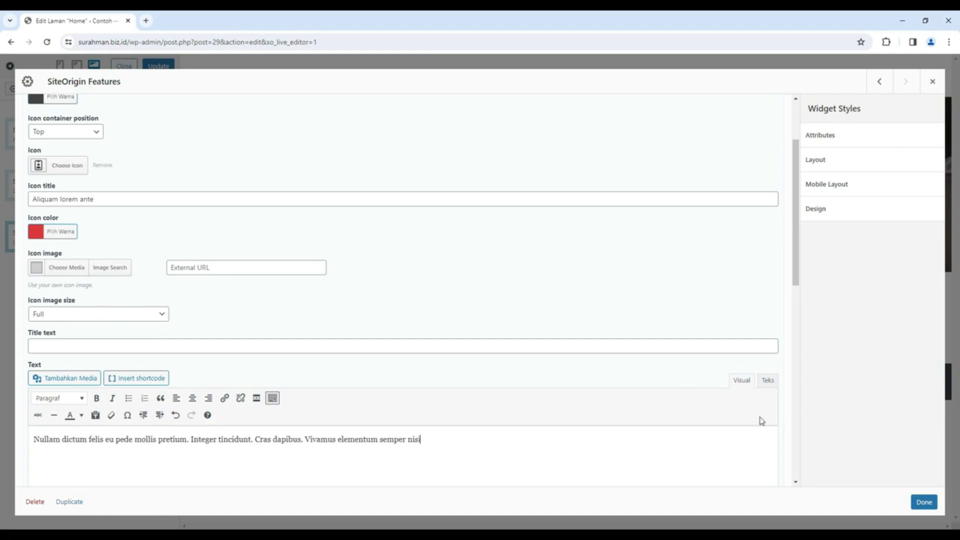
left_click(924, 502)
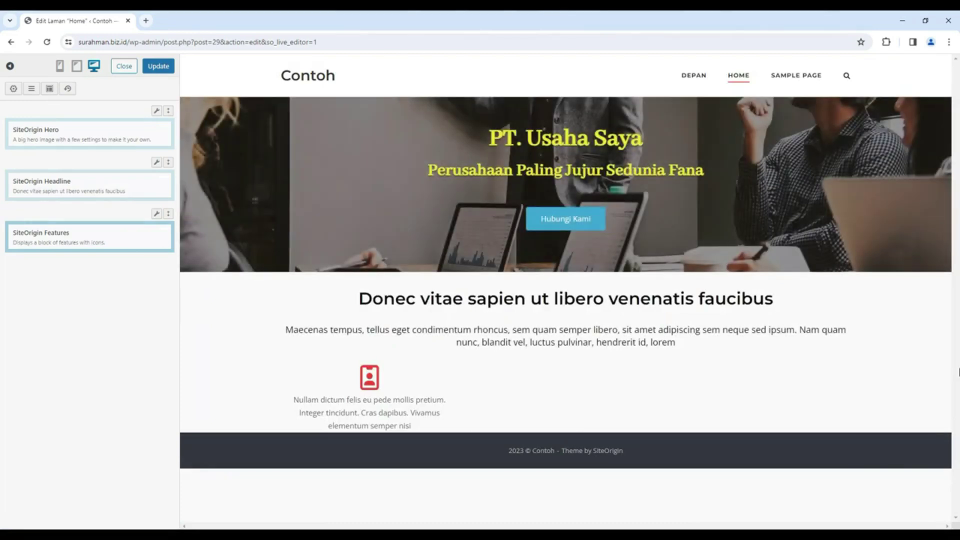
Duplicate the "Aliquam lorem ante" feature twice in the Features widget and apply the settings
mouse_move(156, 213)
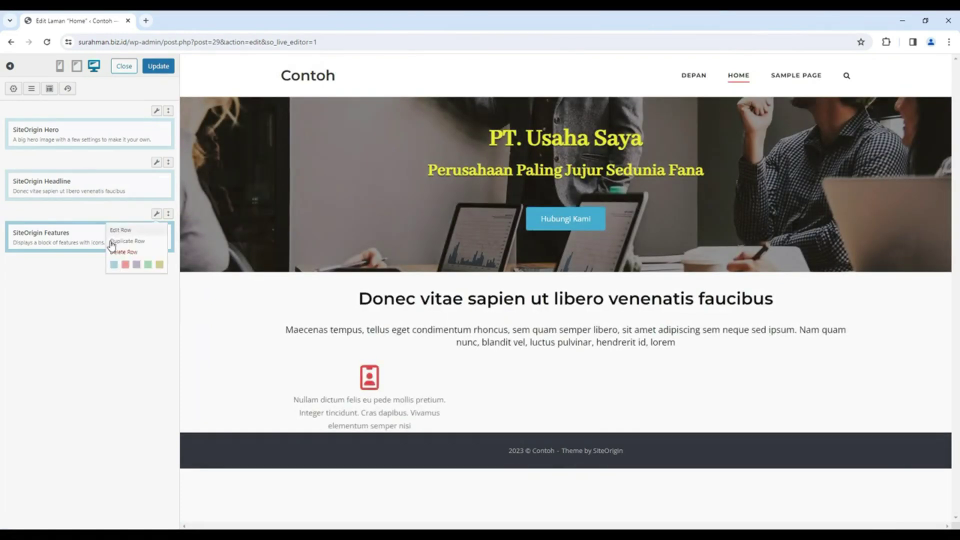
left_click(111, 235)
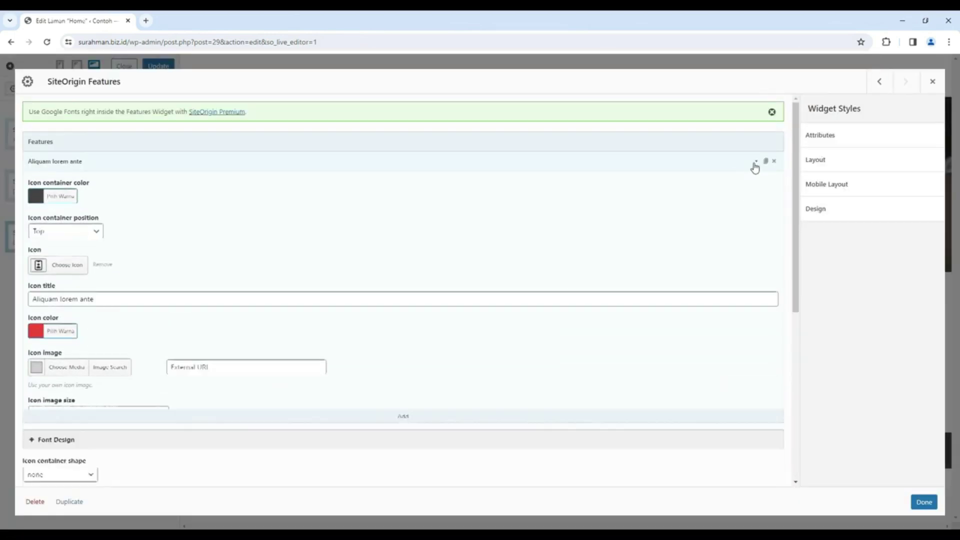
left_click(755, 165)
left_click(765, 163)
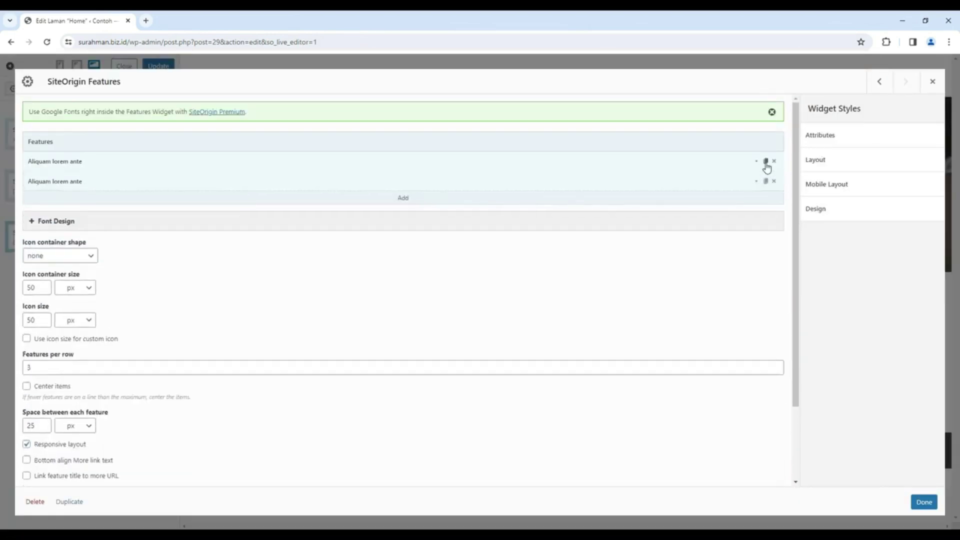
left_click(766, 164)
left_click(924, 502)
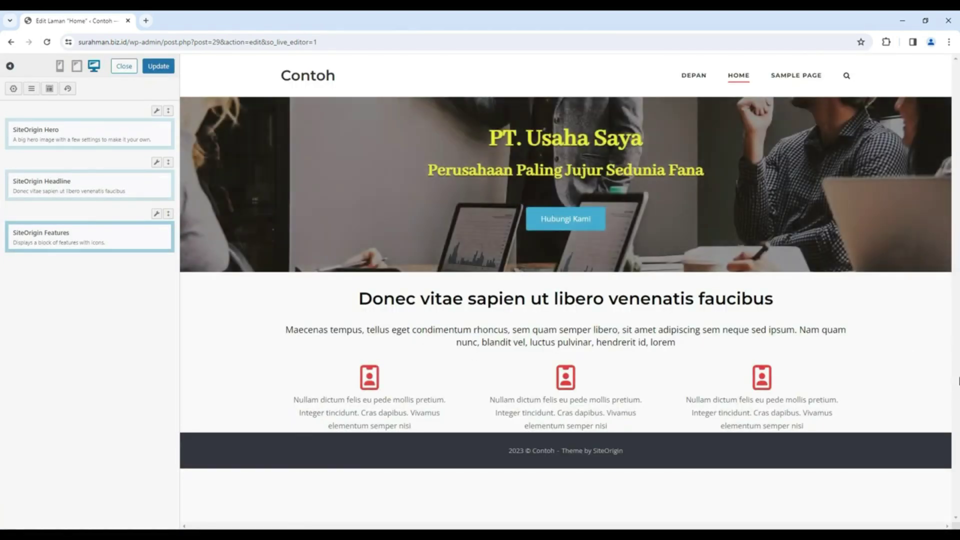
Change the second feature's icon to the regular Font Awesome sun icon
mouse_move(104, 237)
left_click(111, 234)
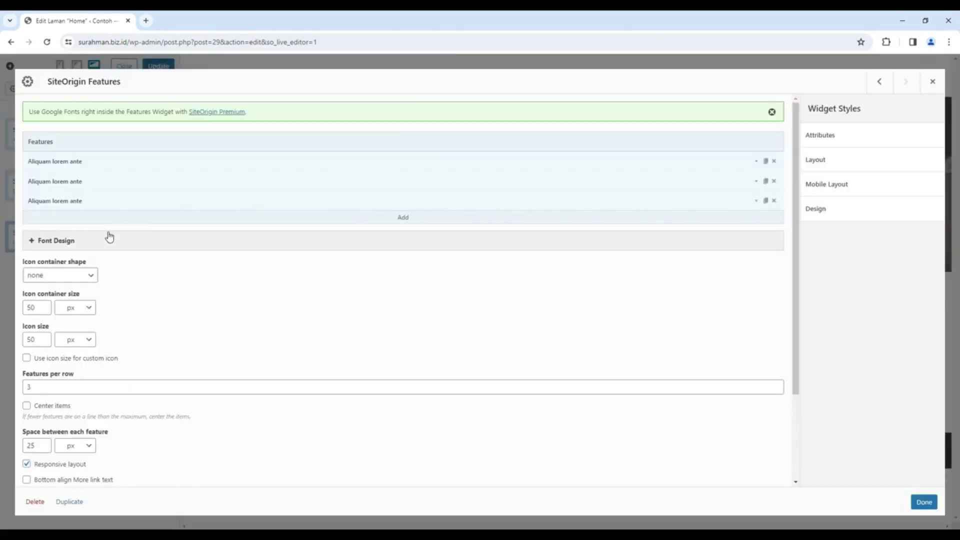
left_click(756, 187)
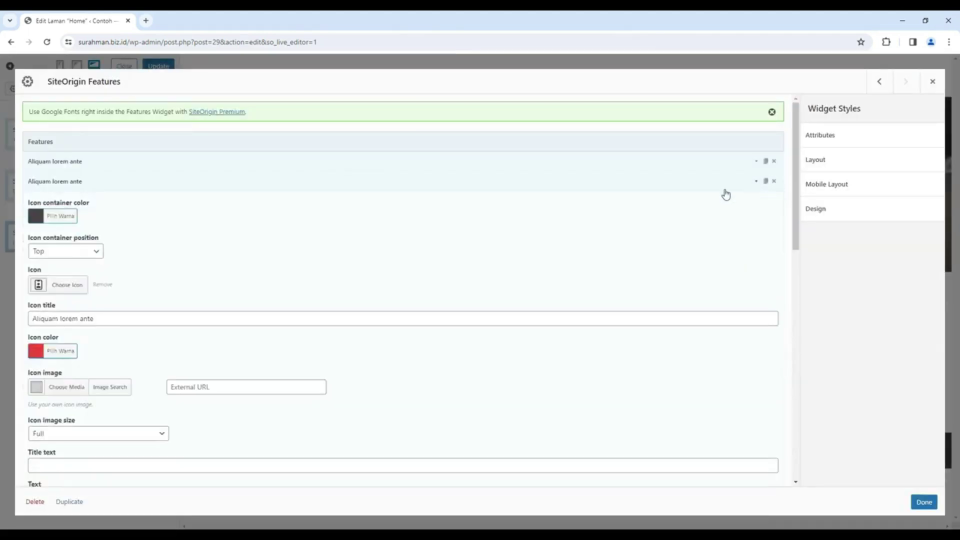
left_click(73, 285)
scroll(137, 341, "down", 15)
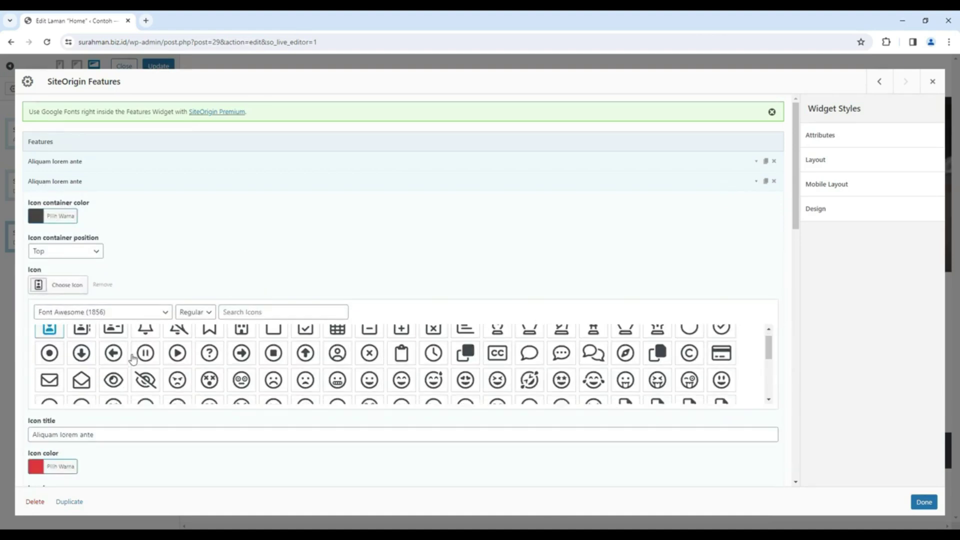
scroll(133, 358, "down", 1)
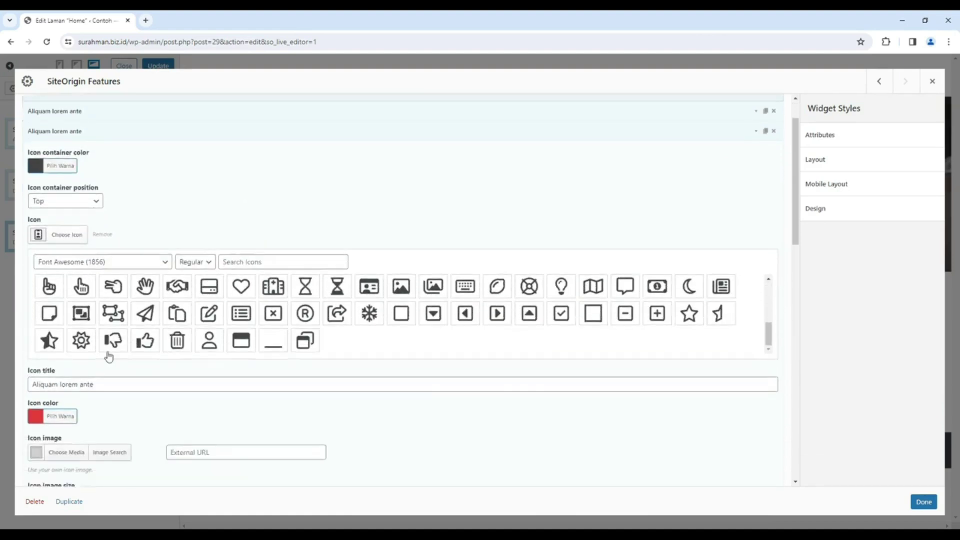
left_click(84, 344)
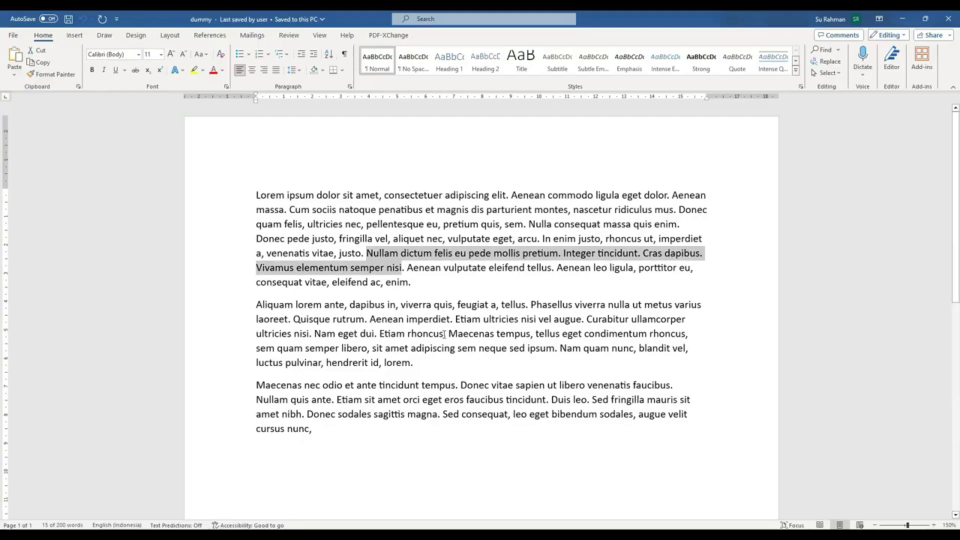
Replace the second feature's icon title with "Maecenas tempus" copied from the Word document and apply the widget settings
left_click_drag(452, 335, 526, 335)
right_click(526, 335)
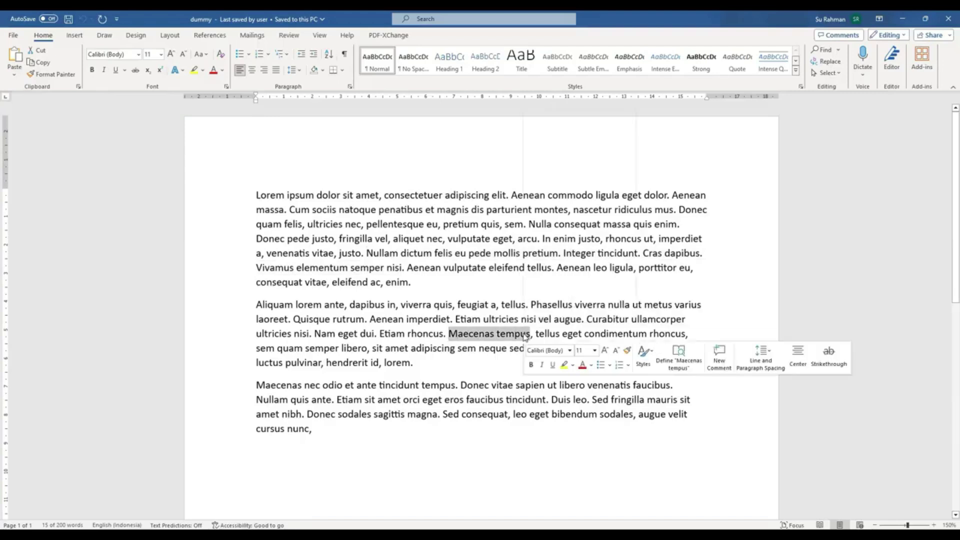
left_click(550, 164)
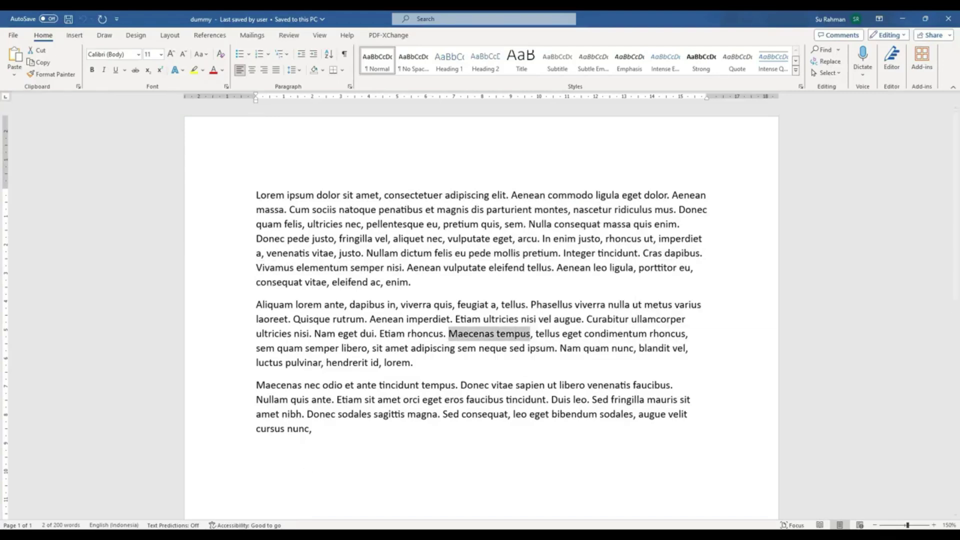
key("alt+Tab")
left_click(105, 270)
key("ctrl+a")
key("ctrl+v")
left_click(924, 502)
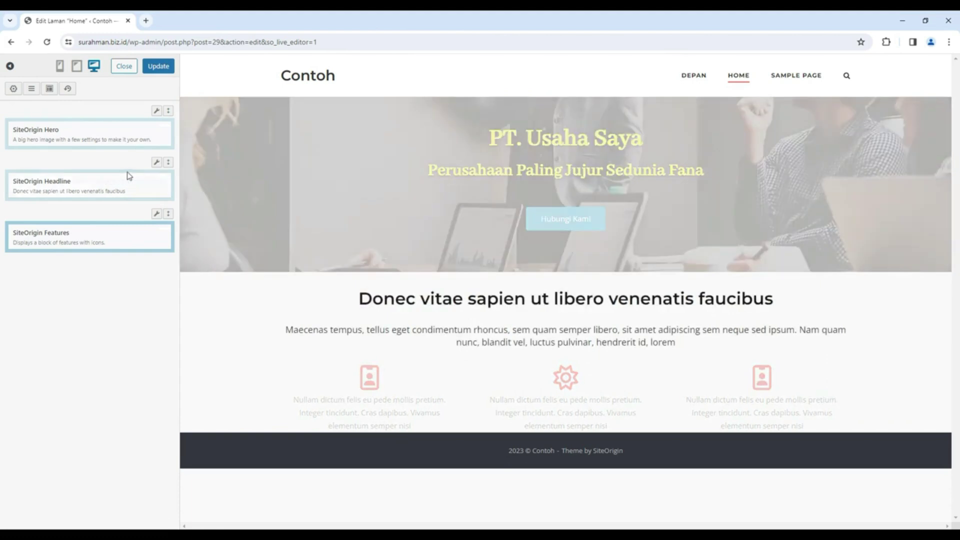
Split the Headline row into 3 even columns and move the SiteOrigin Headline widget into the middle column
mouse_move(167, 163)
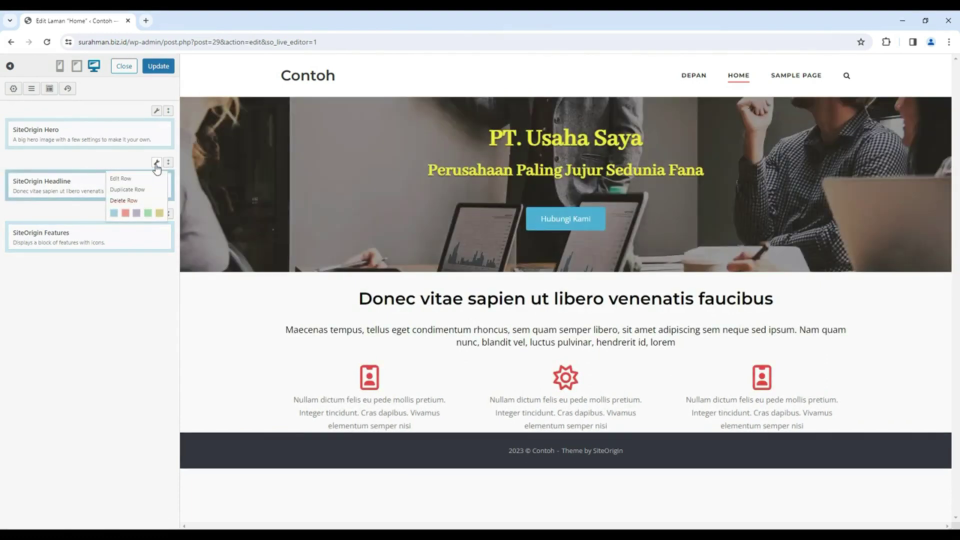
left_click(121, 179)
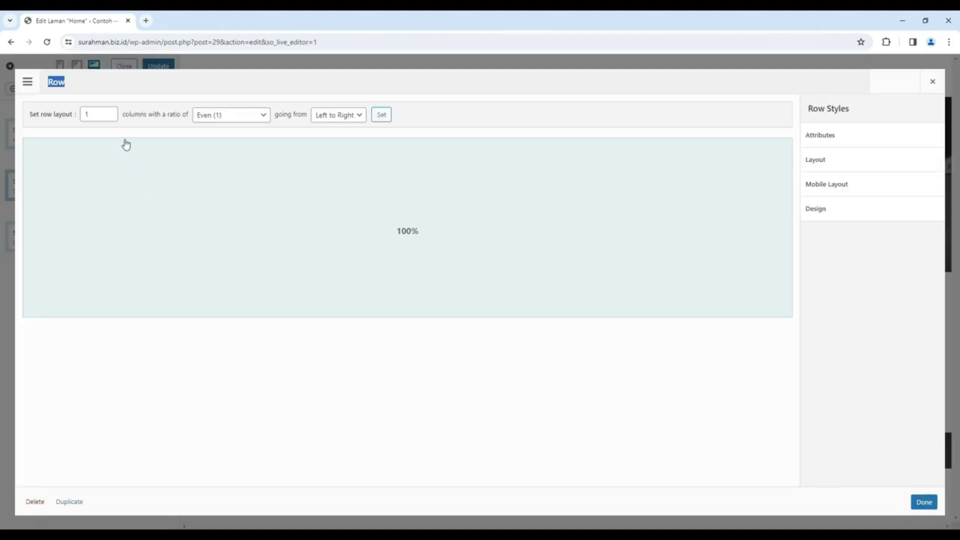
left_click(110, 112)
left_click(110, 112)
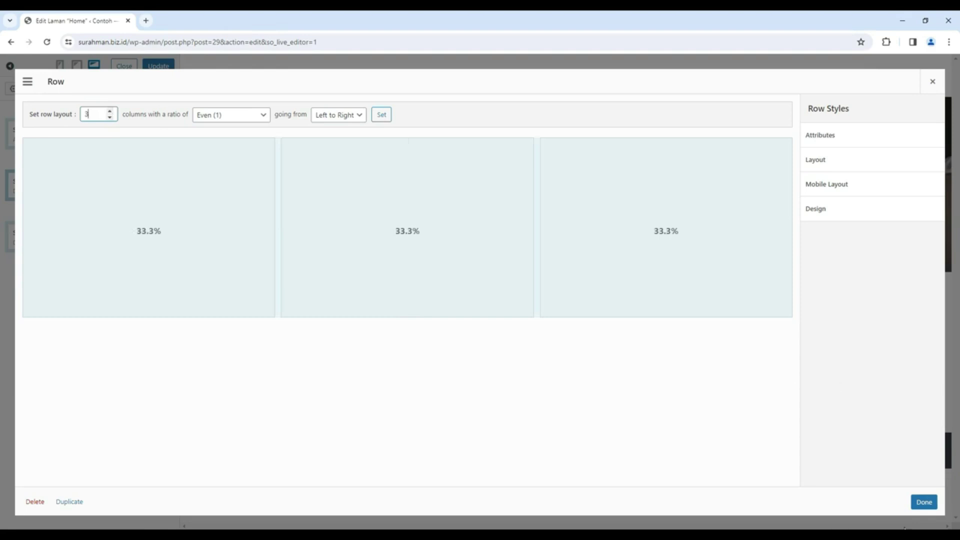
left_click(924, 502)
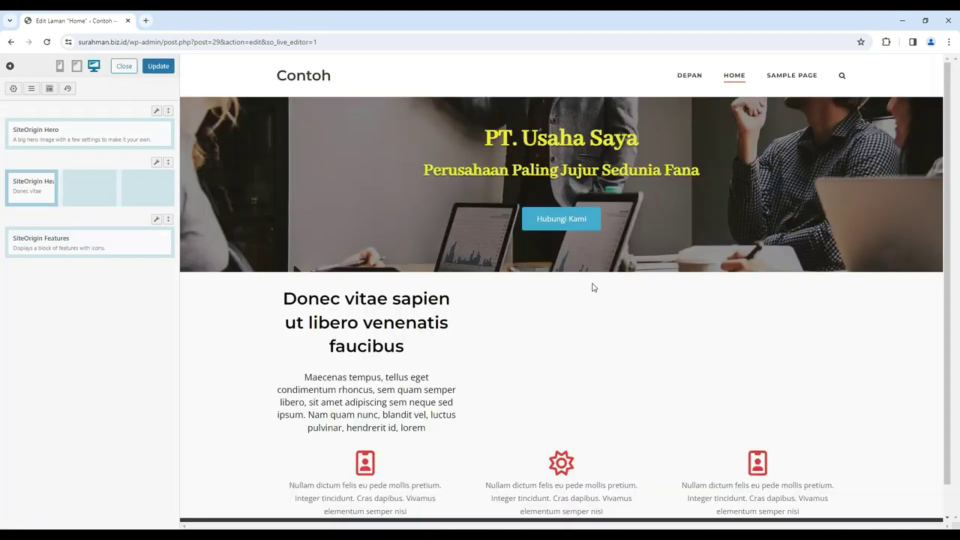
left_click_drag(19, 193, 82, 192)
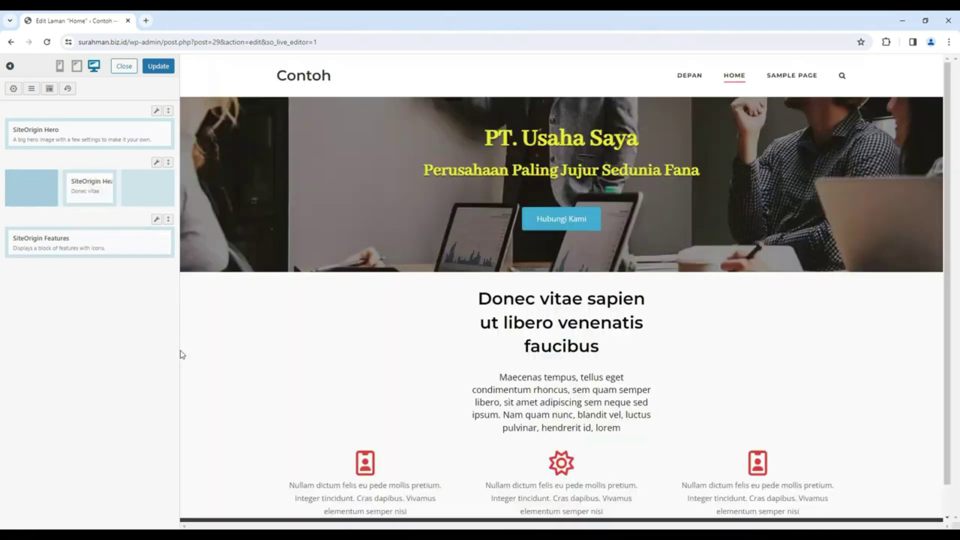
Open the layout settings of the three-column Headline row
mouse_move(165, 163)
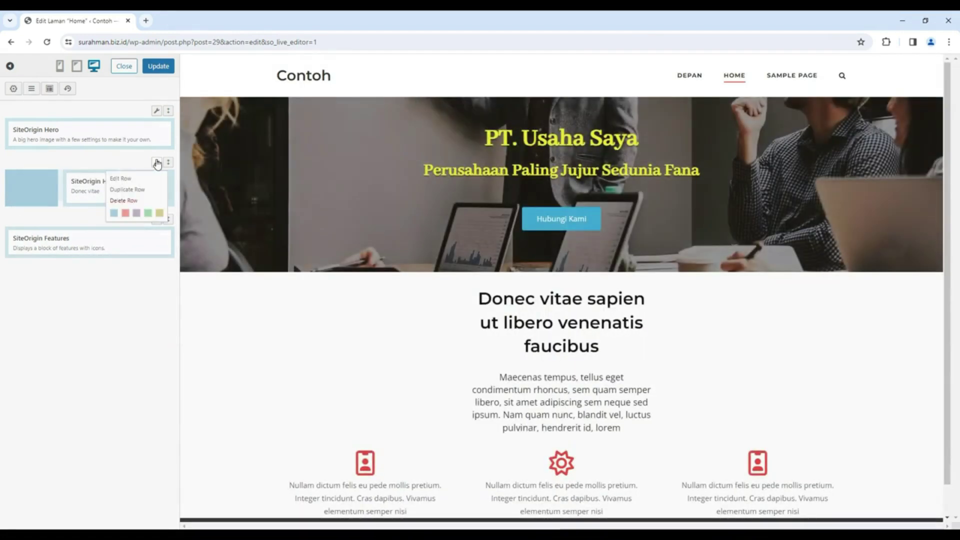
left_click(142, 179)
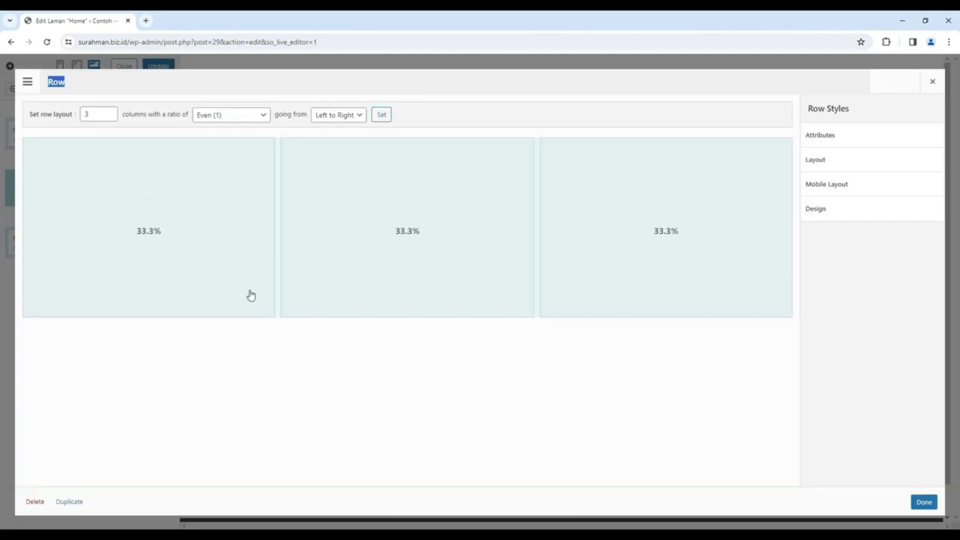
Resize the headline row's three columns to 10%, 80% and 10% and apply the row layout
left_click_drag(276, 267, 93, 256)
left_click_drag(533, 272, 722, 308)
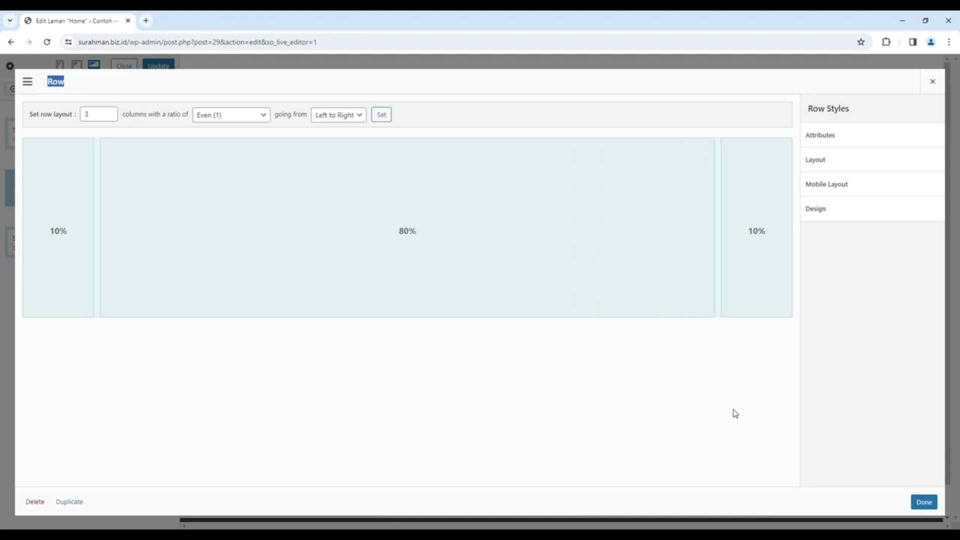
left_click(918, 504)
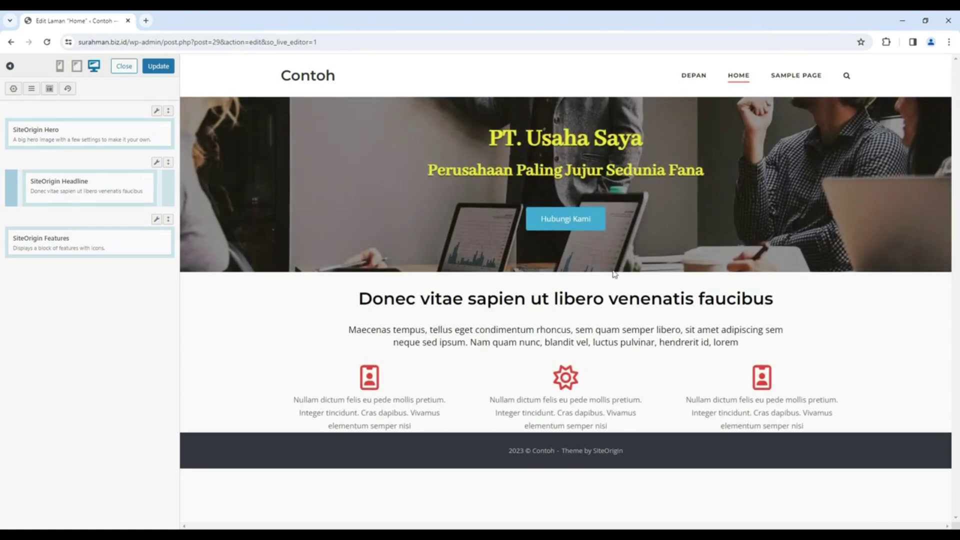
Leave the Live Editor and view the Home page on the public site
left_click(131, 66)
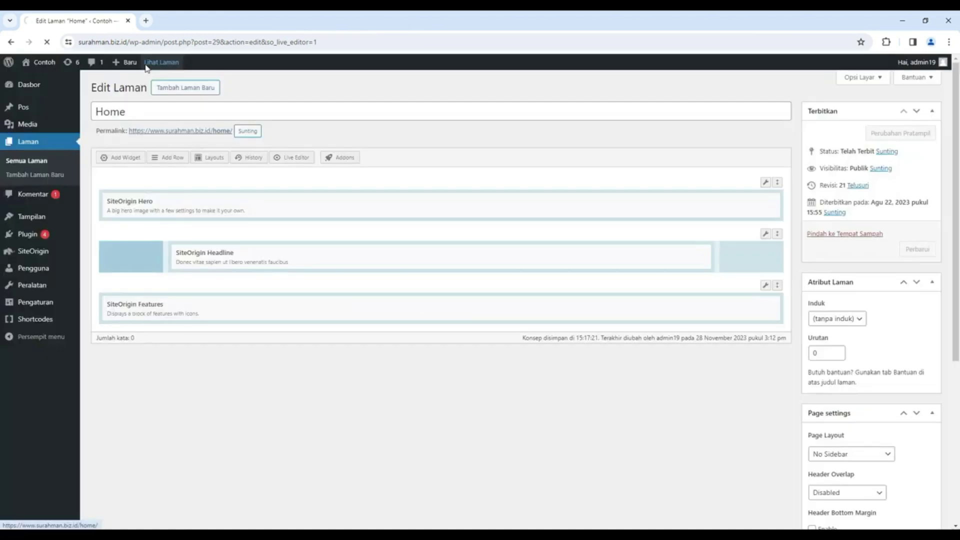
left_click(146, 66)
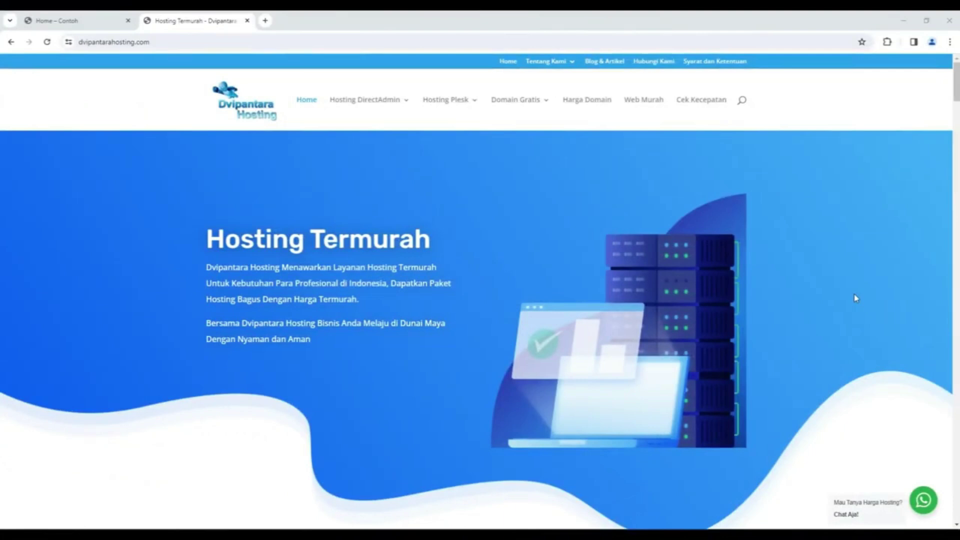
Examine the page plan in LayOUT.png and the example sections on the Dvipantara Hosting site, and close that site's tab
key("alt+Tab")
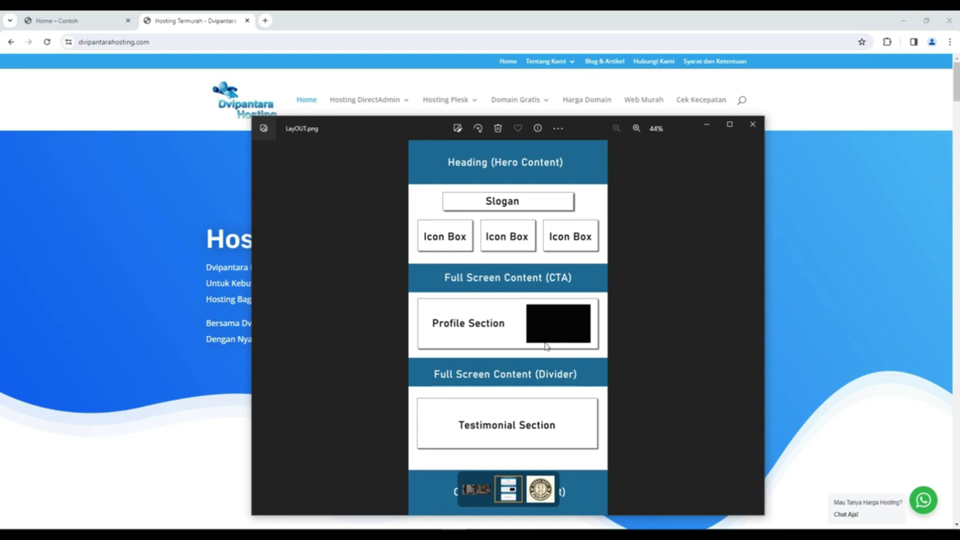
left_click(181, 225)
scroll(235, 283, "down", 4)
scroll(235, 283, "down", 20)
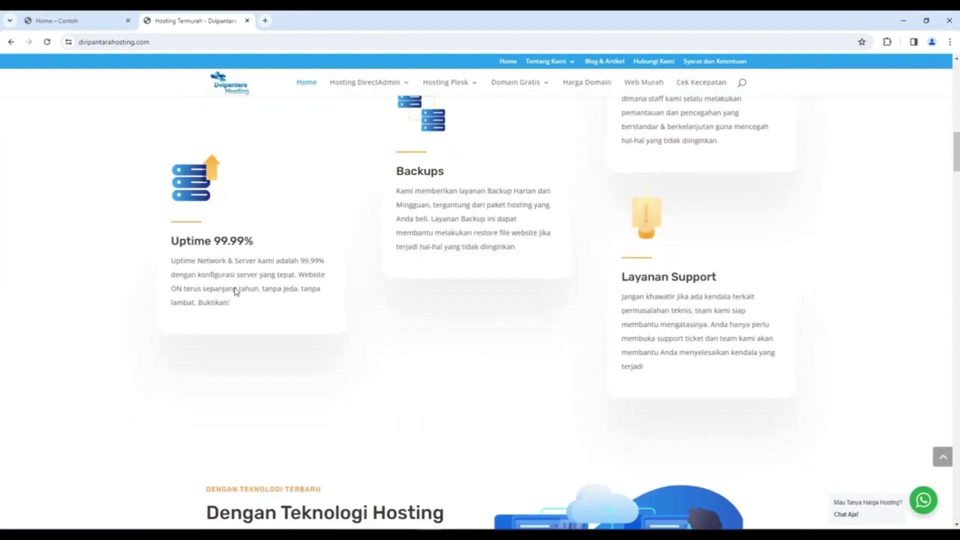
scroll(235, 287, "down", 8)
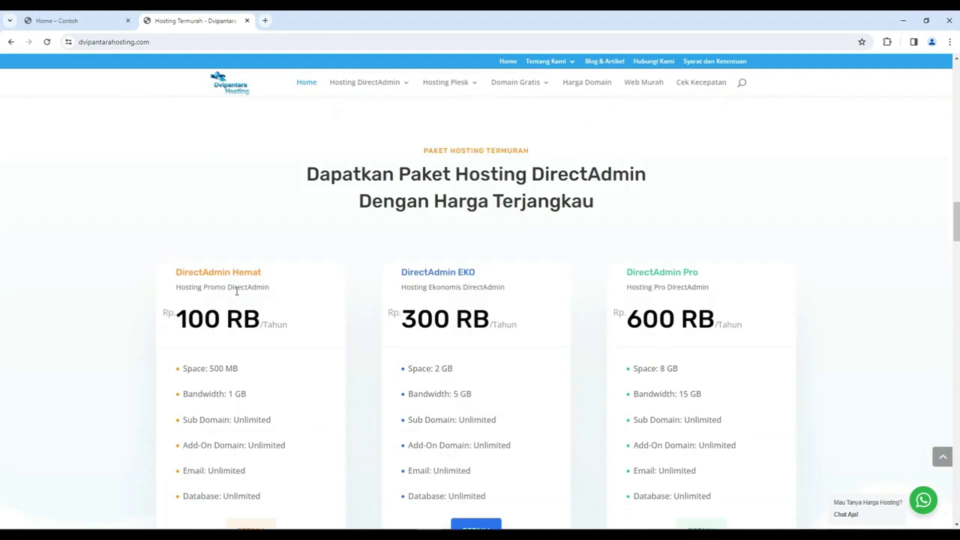
scroll(237, 291, "up", 2)
scroll(237, 292, "down", 2)
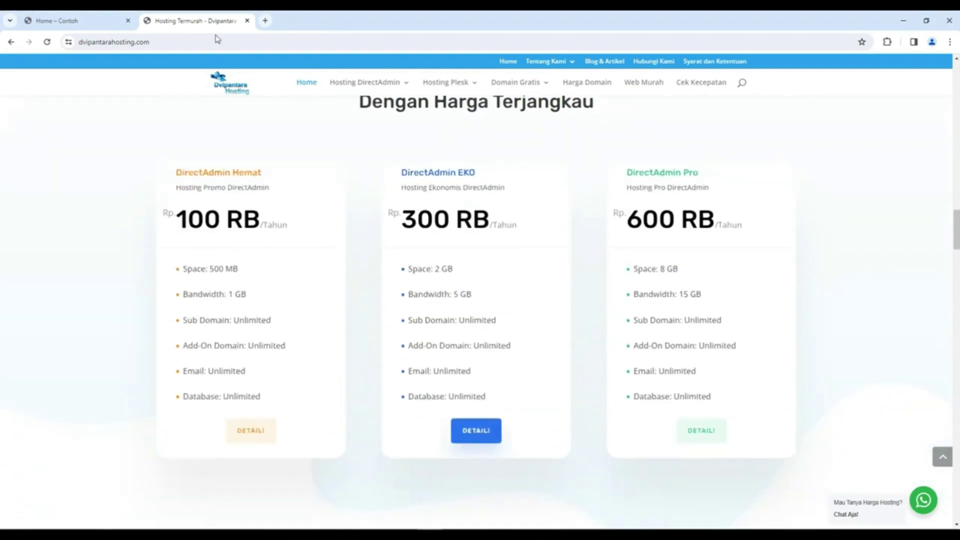
left_click(247, 21)
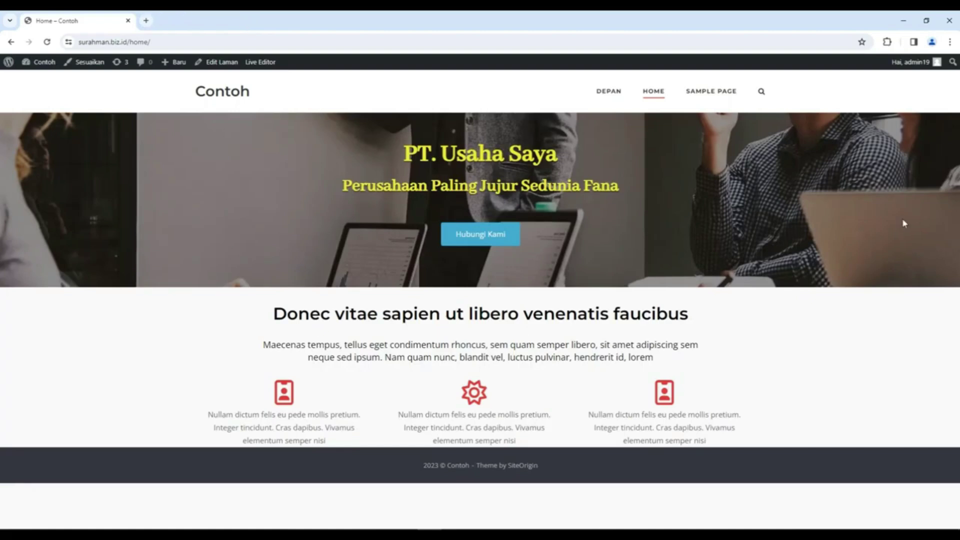
Open the Home page in the Live Editor and insert a new row with one column
left_click(261, 63)
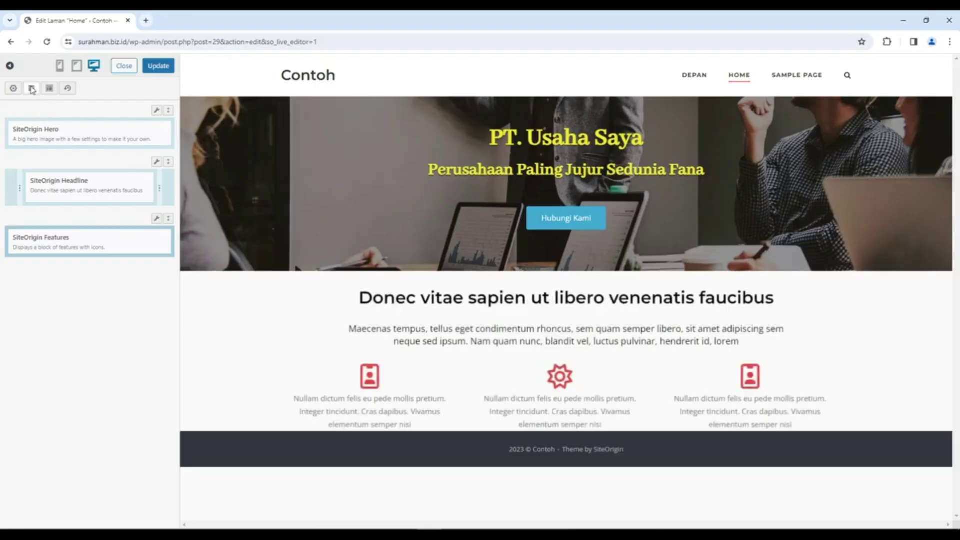
left_click(32, 89)
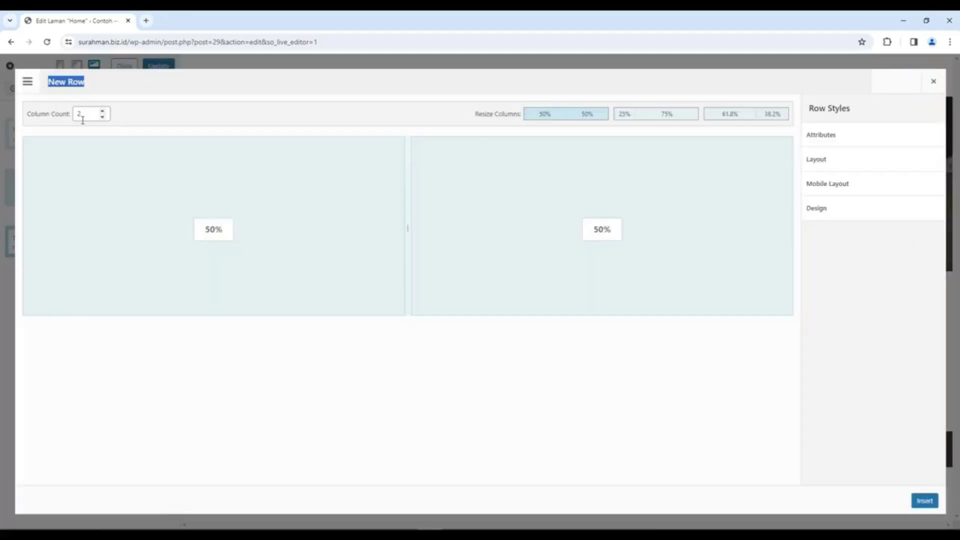
left_click(102, 118)
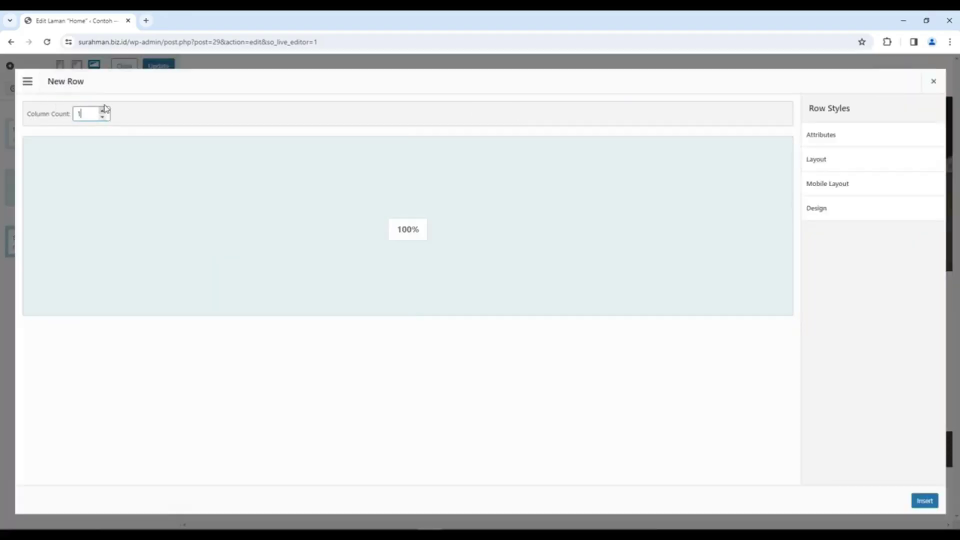
left_click(924, 501)
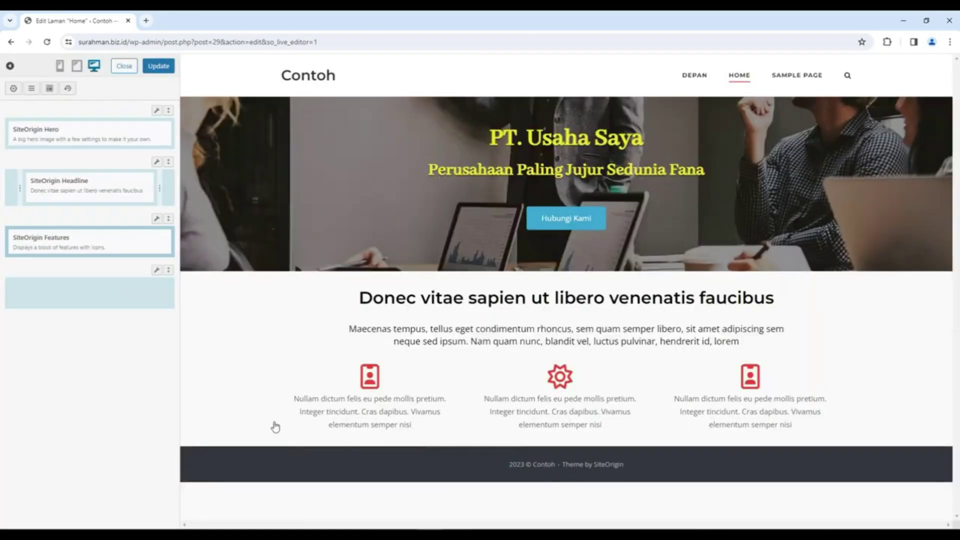
Add a SiteOrigin Call To Action widget to the new empty row and open its settings
left_click(91, 289)
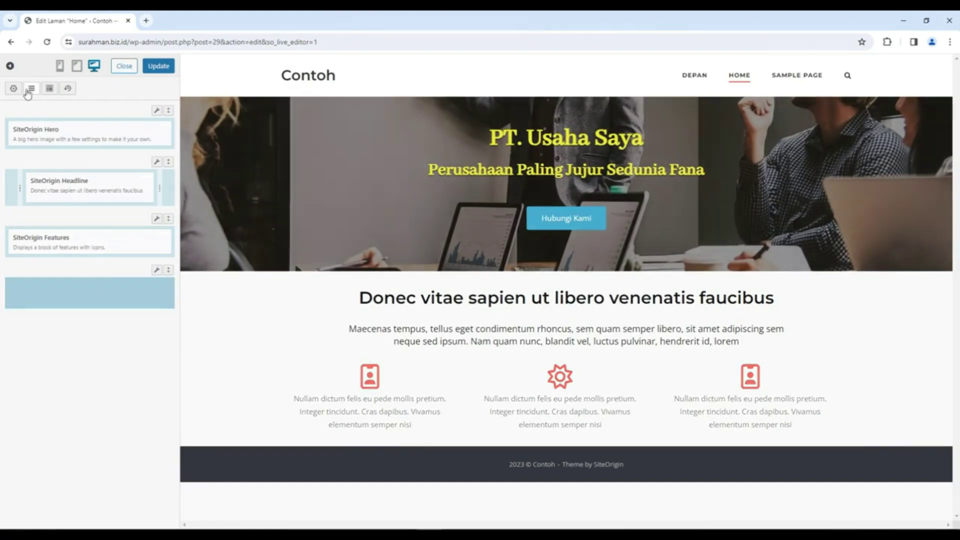
left_click(13, 90)
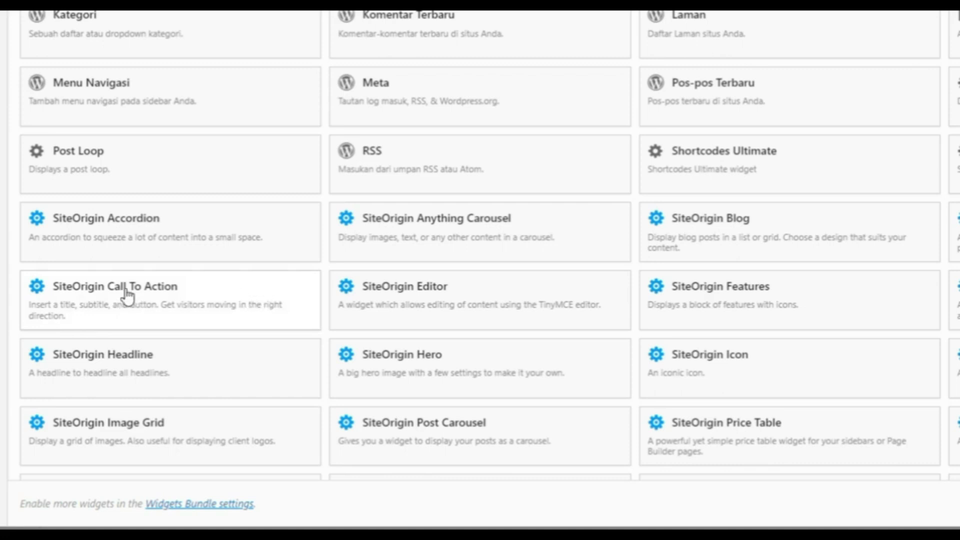
left_click(172, 302)
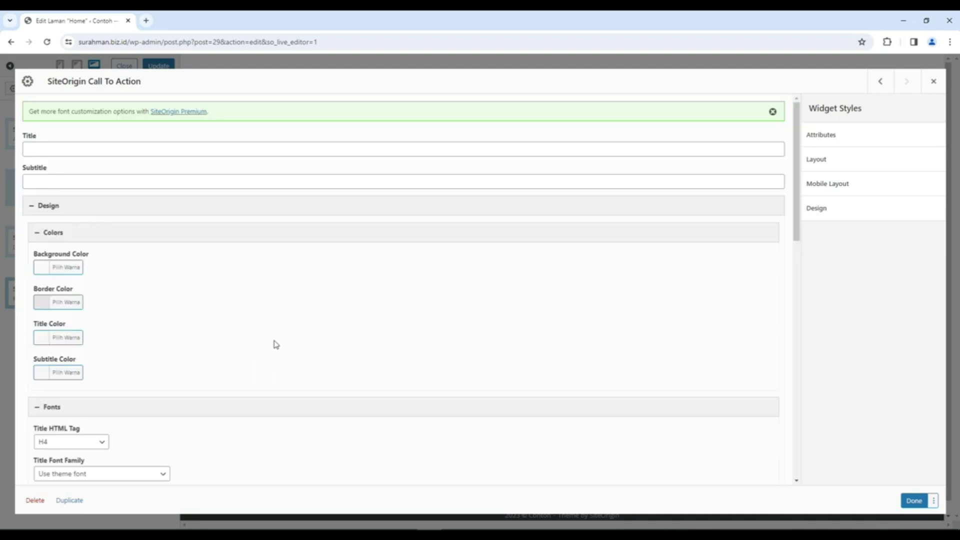
scroll(294, 325, "down", 13)
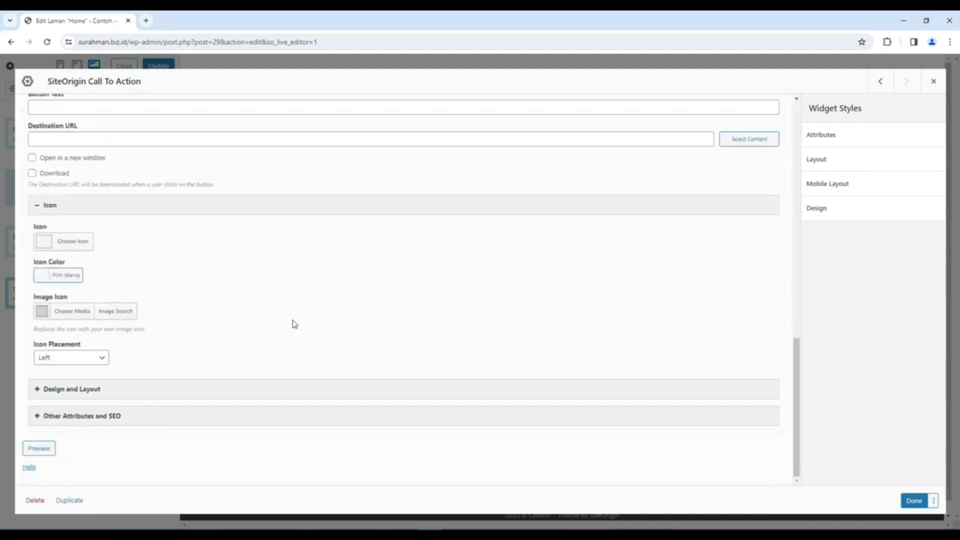
scroll(294, 325, "up", 15)
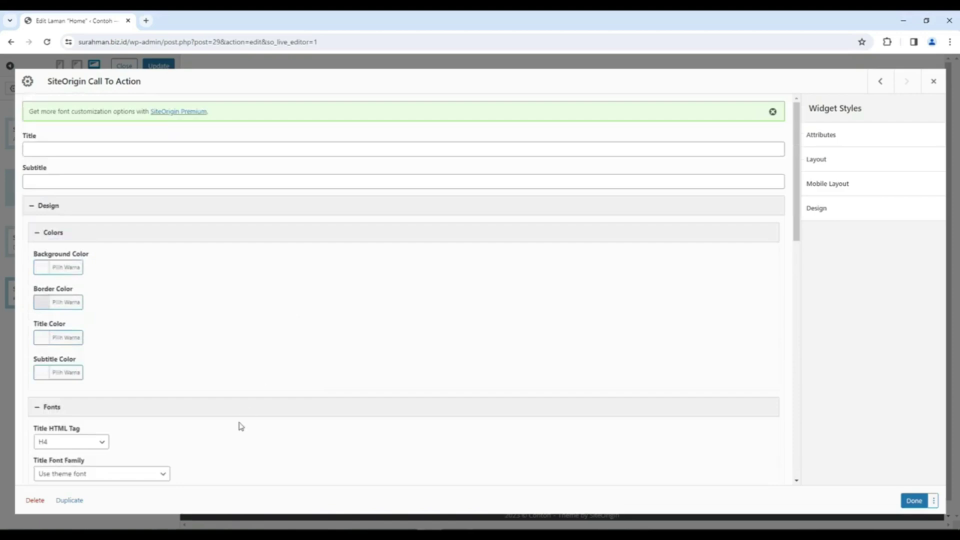
Copy "Nullam dictum felis eu pede mollis pretium" from the Word dummy document into the Call To Action widget's title
left_click_drag(359, 379, 344, 396)
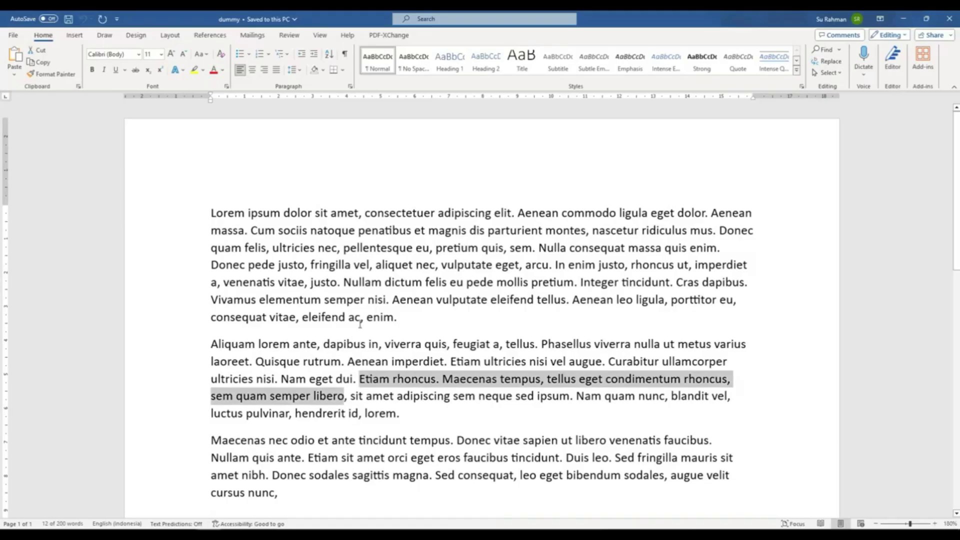
left_click(360, 324)
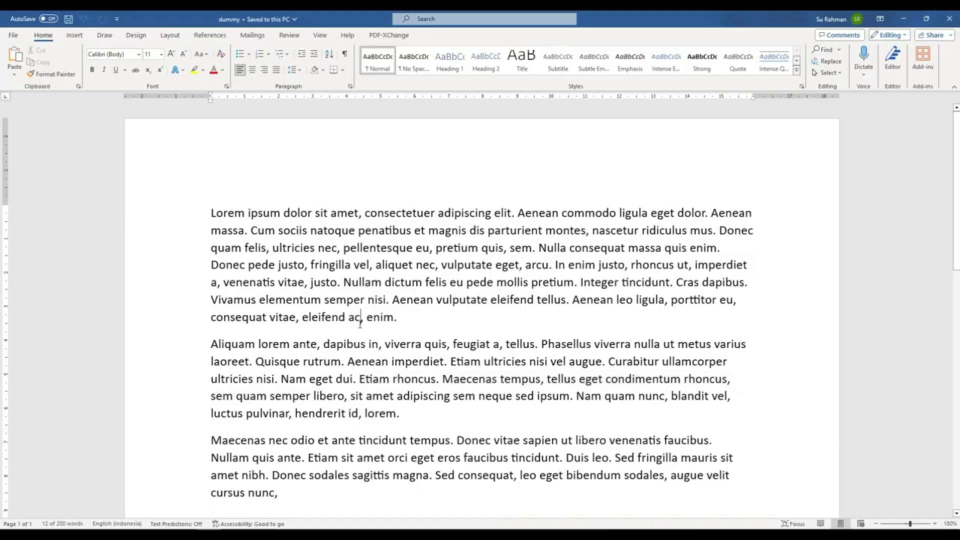
left_click_drag(344, 281, 367, 281)
key("ctrl+c")
left_click(578, 282)
key("Escape")
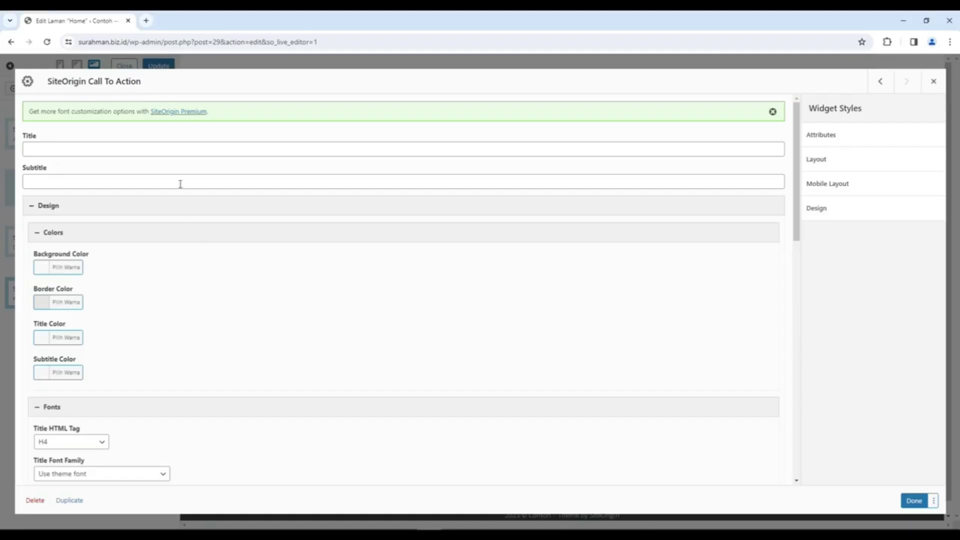
left_click(165, 150)
key("ctrl+v")
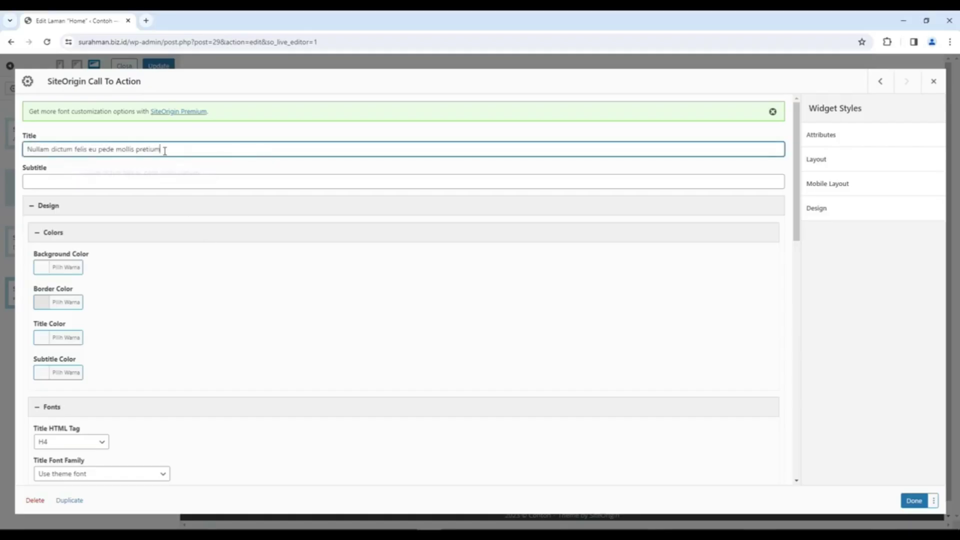
Copy the Word text from "Etiam rhoncus. Maecenas tempus" through "sem neque sed ipsum" into the widget's subtitle
key("alt+Tab")
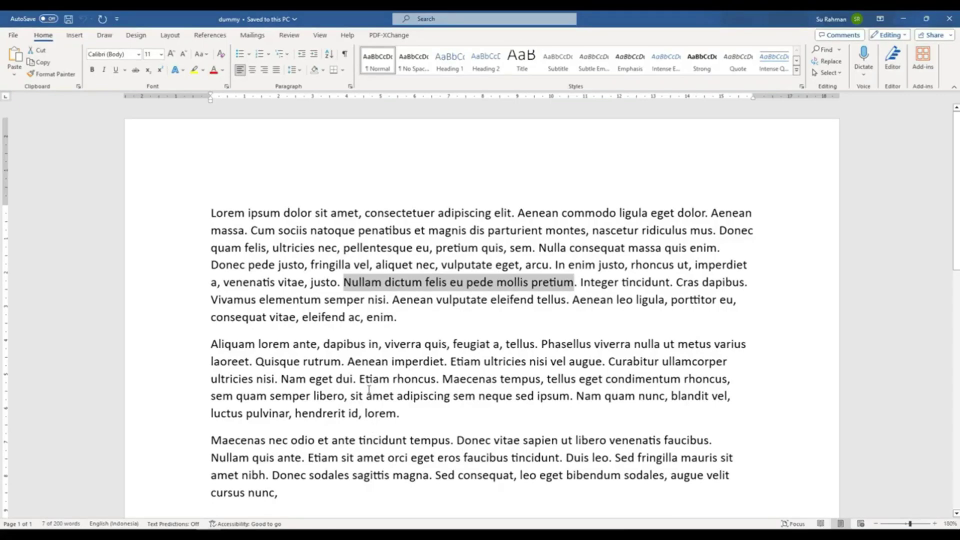
left_click_drag(360, 378, 538, 400)
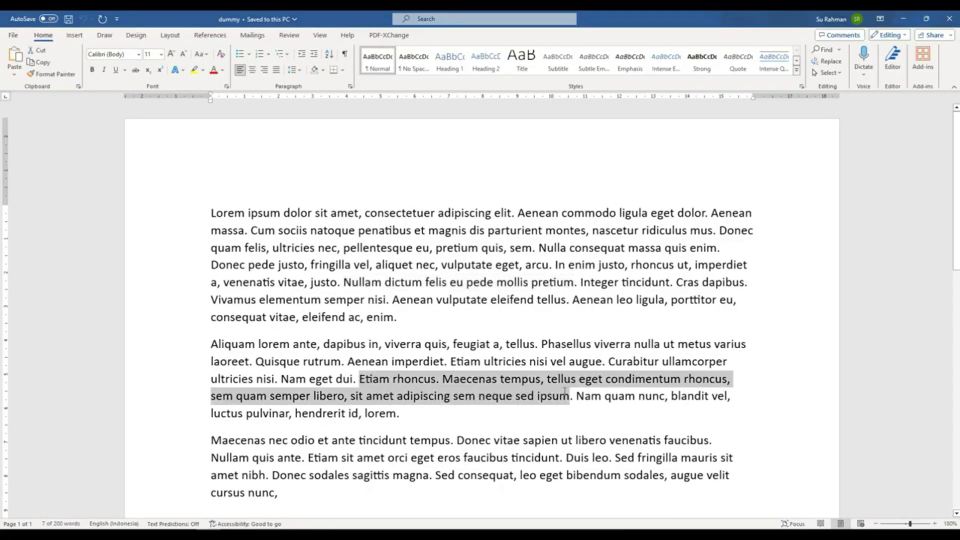
right_click(538, 400)
left_click(550, 241)
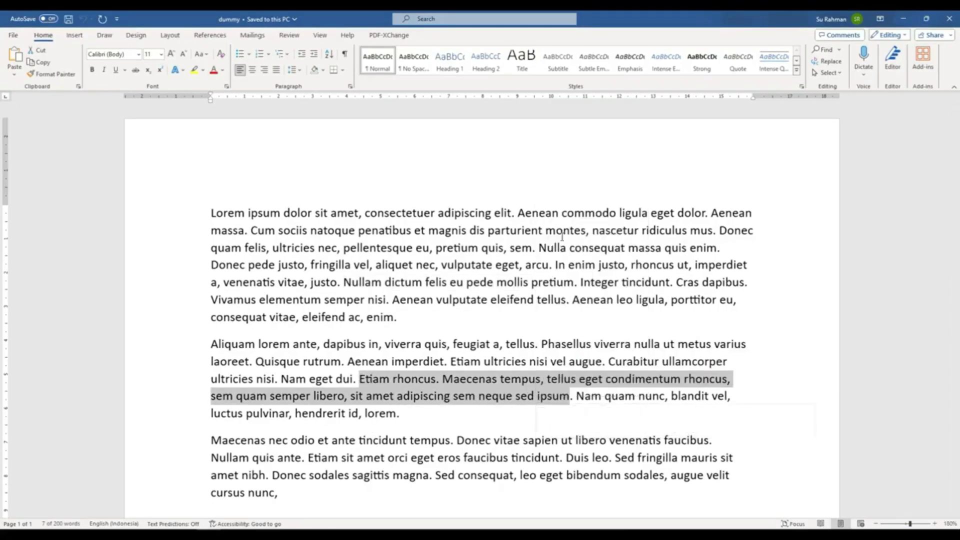
key("alt+Tab")
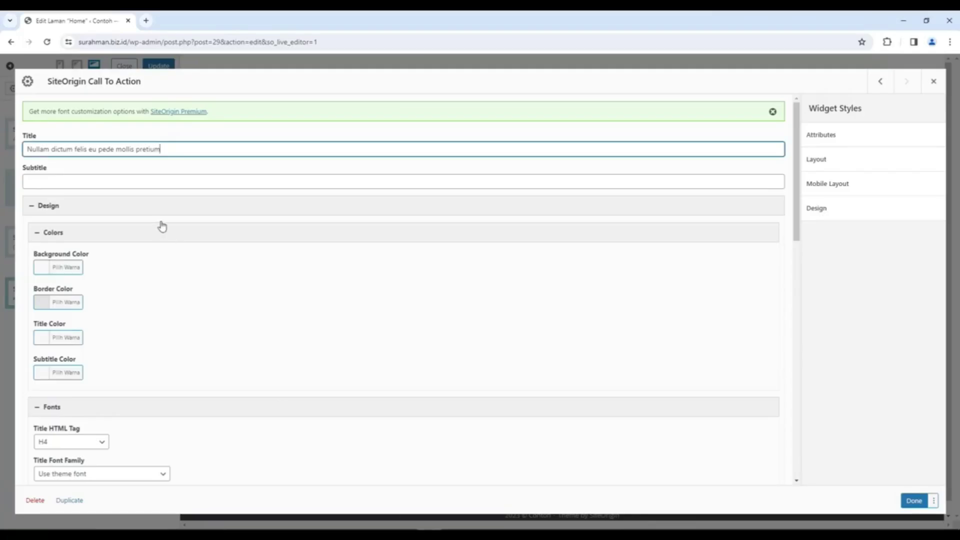
left_click(144, 181)
key("ctrl+v")
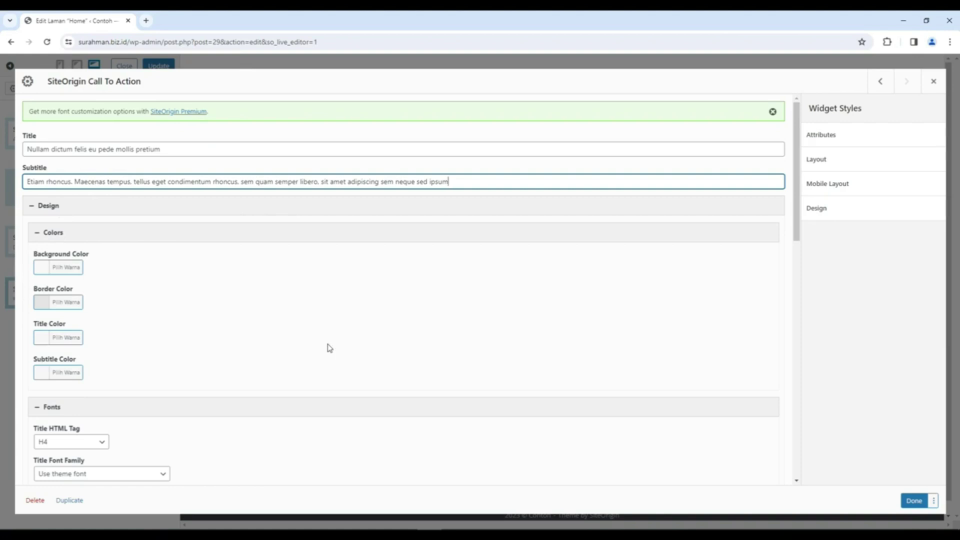
Set the widget's button text to "Detail" with destination URL "#" and apply the widget settings
scroll(329, 348, "down", 3)
scroll(328, 349, "down", 4)
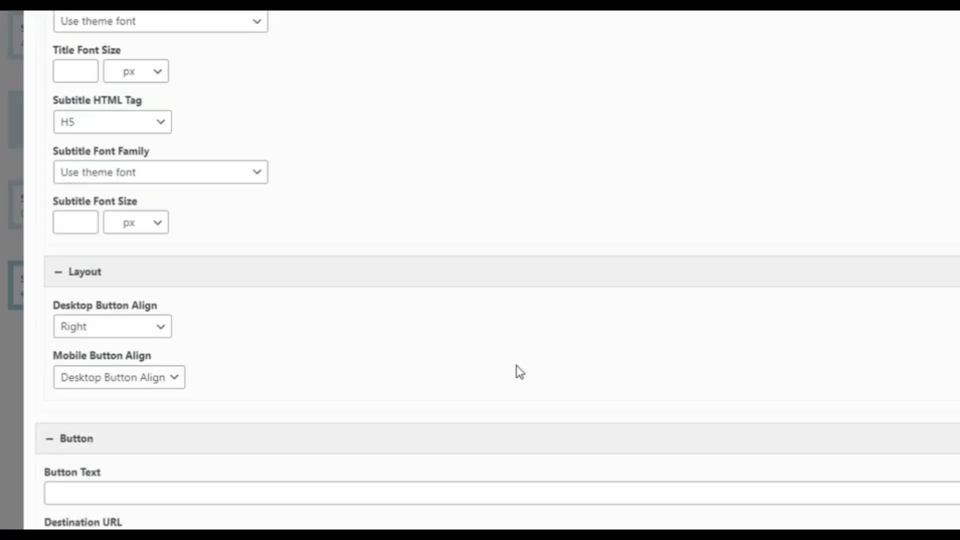
scroll(516, 372, "down", 5)
left_click(207, 255)
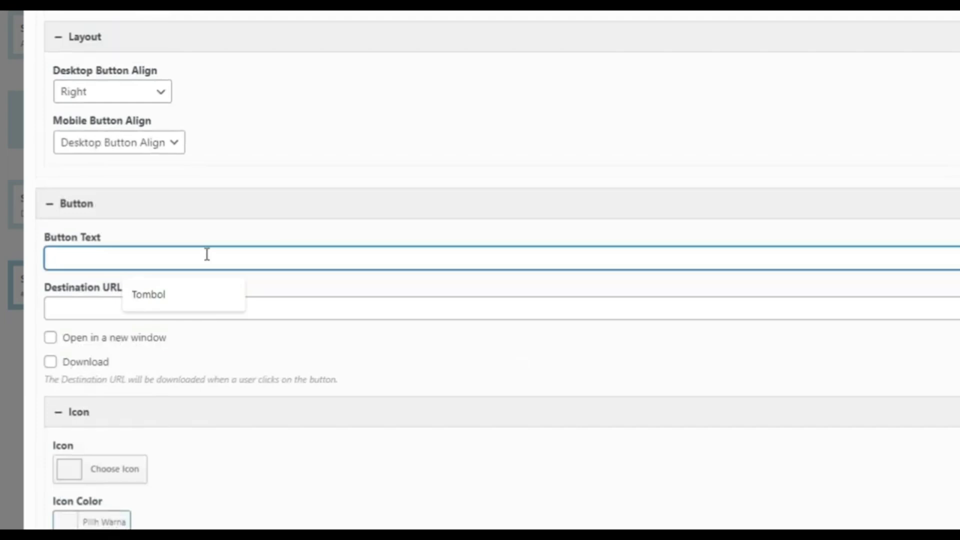
type("Detail")
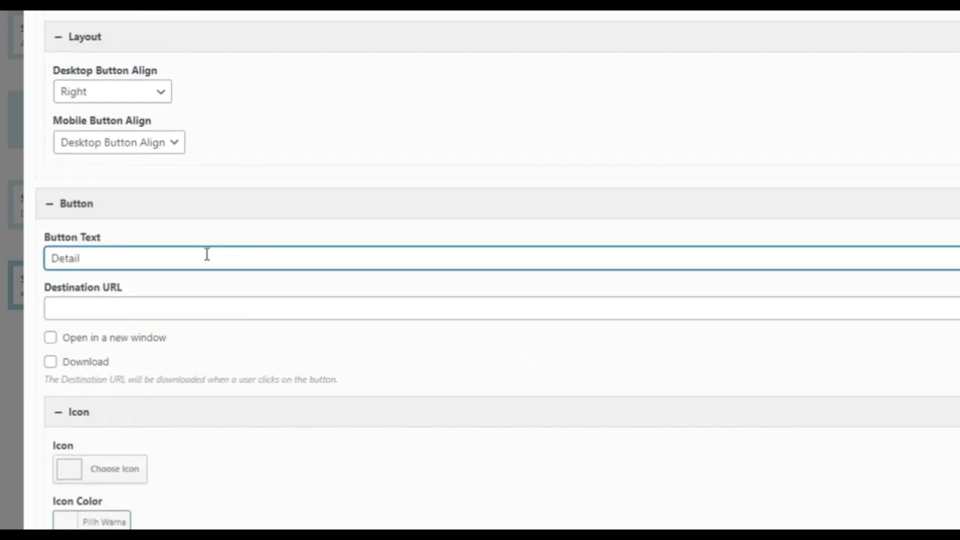
left_click(195, 308)
left_click(135, 345)
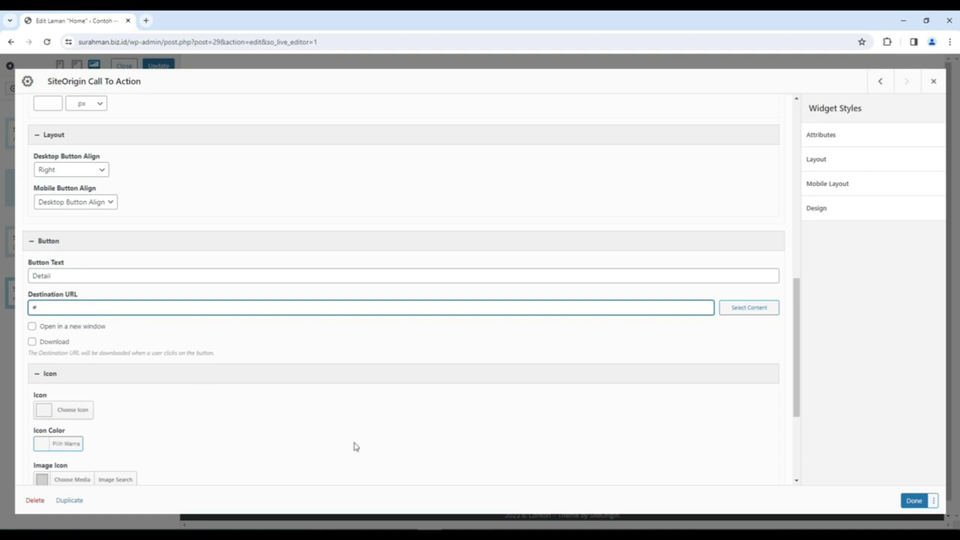
left_click(913, 500)
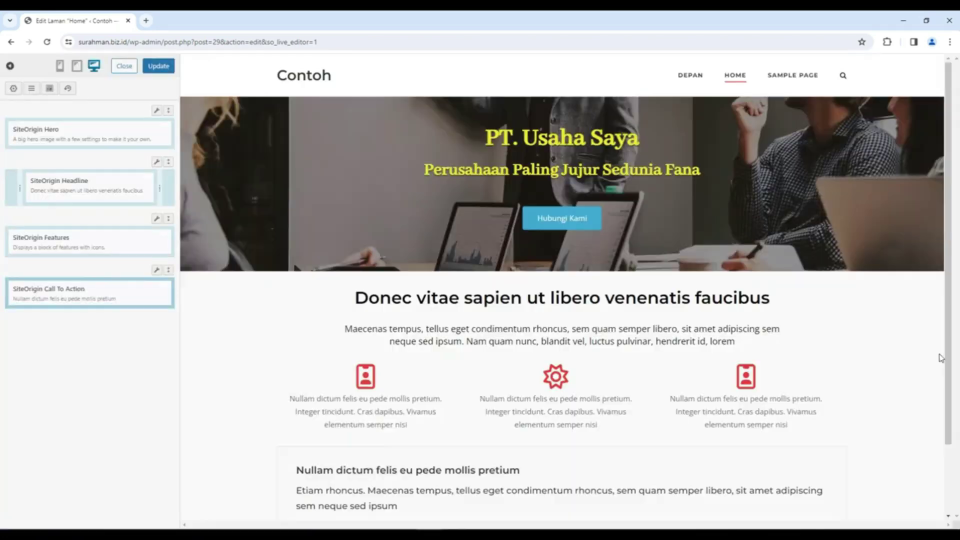
Reopen the Call To Action widget's settings and set its background color to light grey #e8e8e8
scroll(925, 361, "down", 3)
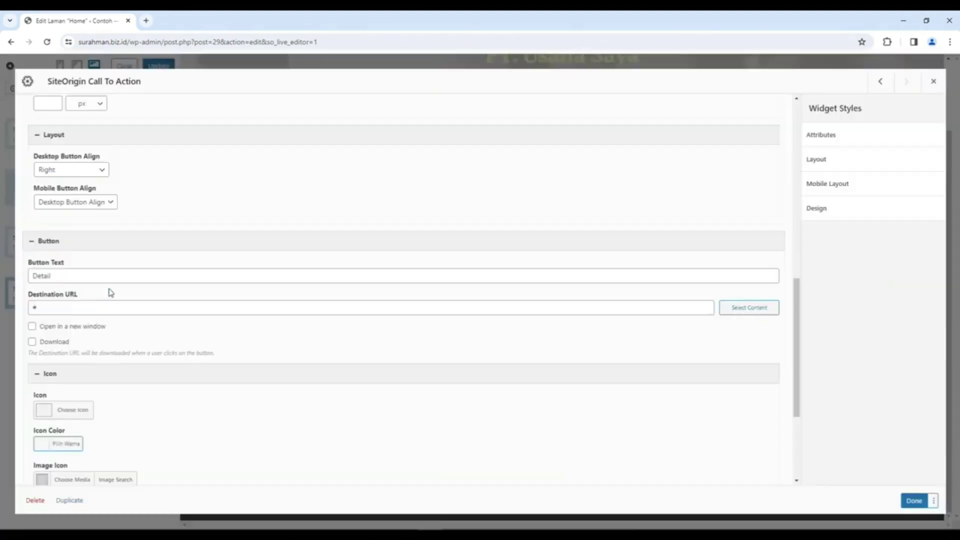
left_click(110, 294)
scroll(111, 293, "up", 10)
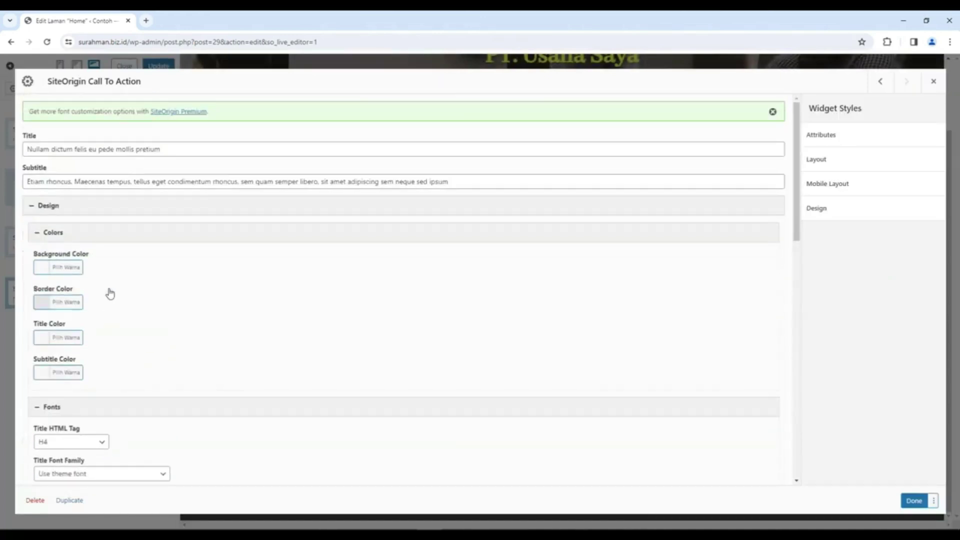
left_click(70, 267)
left_click_drag(43, 288, 48, 297)
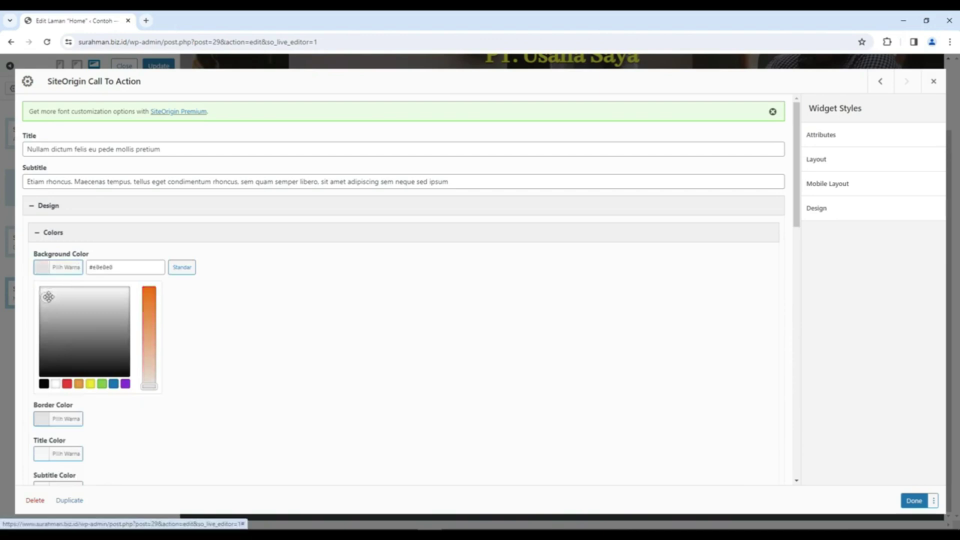
Apply the Call To Action widget's color settings and set its row's layout to Full Width Stretched
left_click(914, 501)
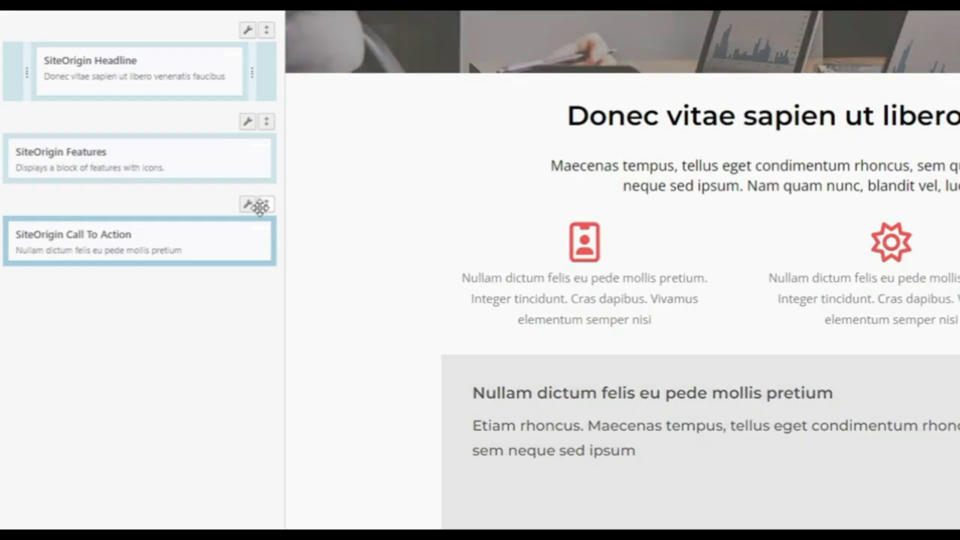
mouse_move(156, 273)
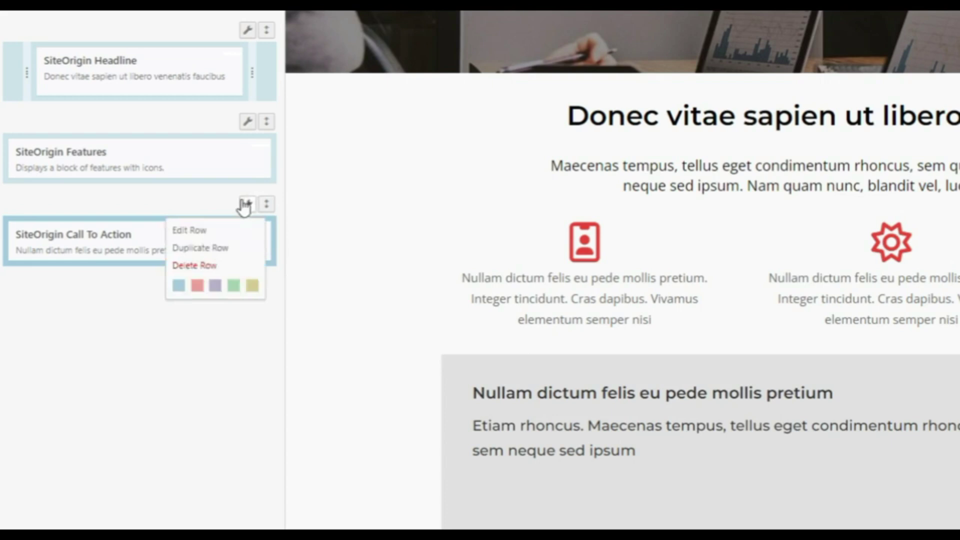
left_click(236, 231)
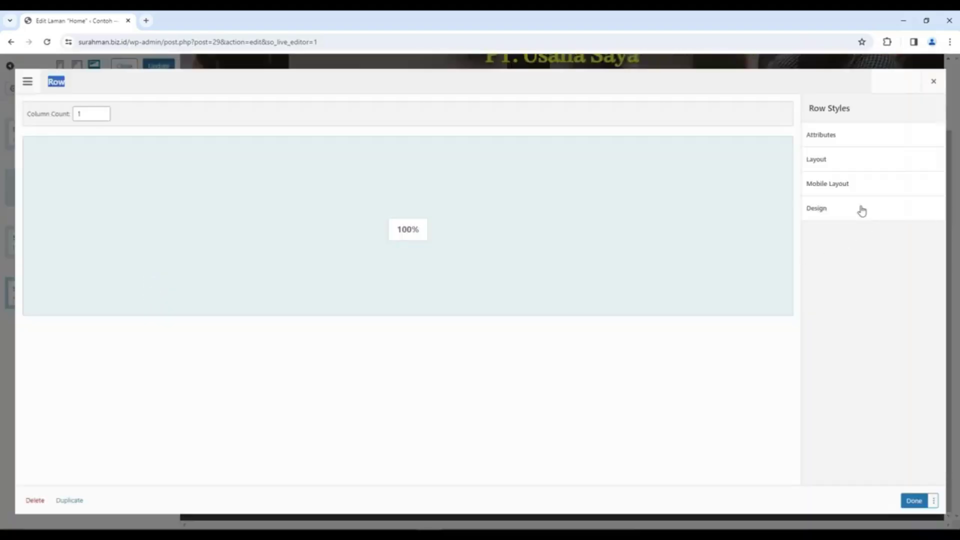
left_click(833, 160)
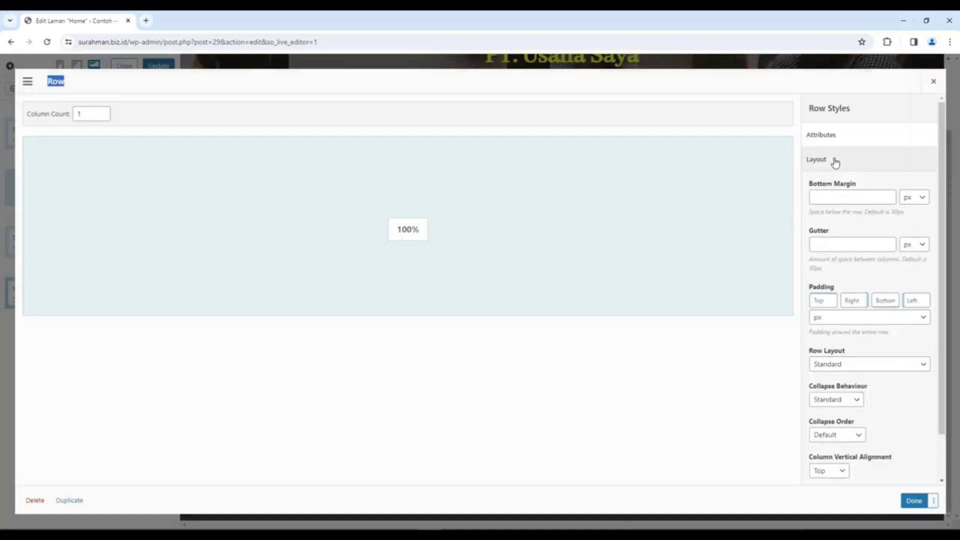
left_click(831, 370)
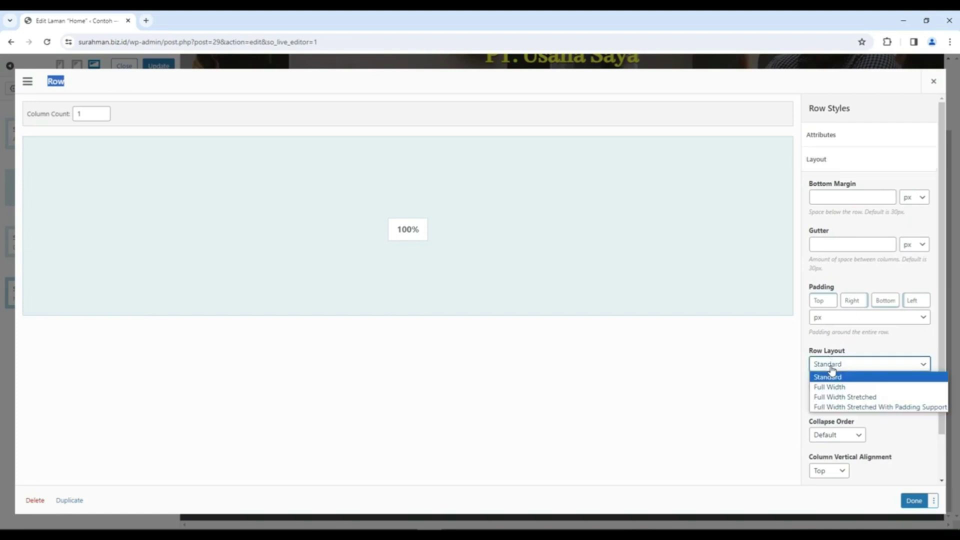
left_click(846, 397)
left_click(911, 501)
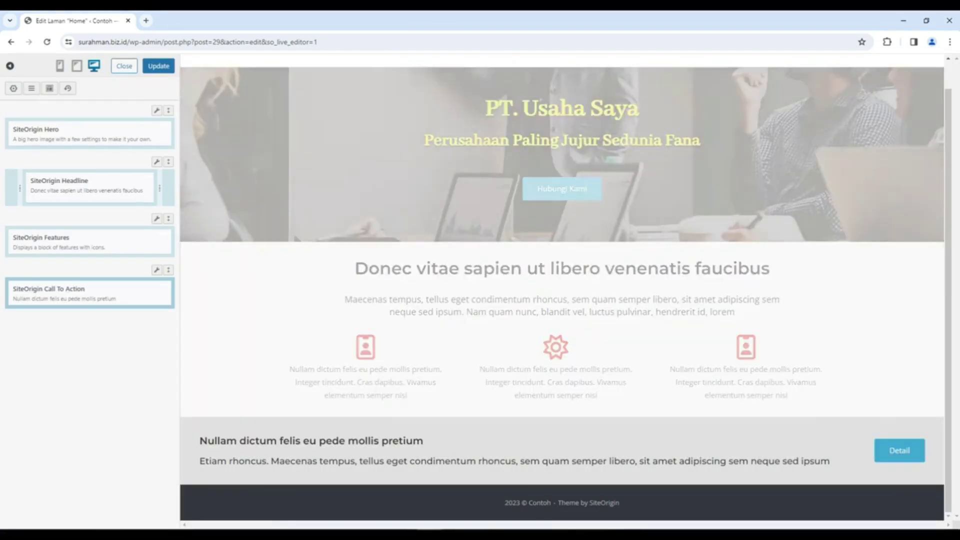
Try the Full Width Stretched With Padding Support layout on the Call To Action row
mouse_move(155, 272)
left_click(137, 284)
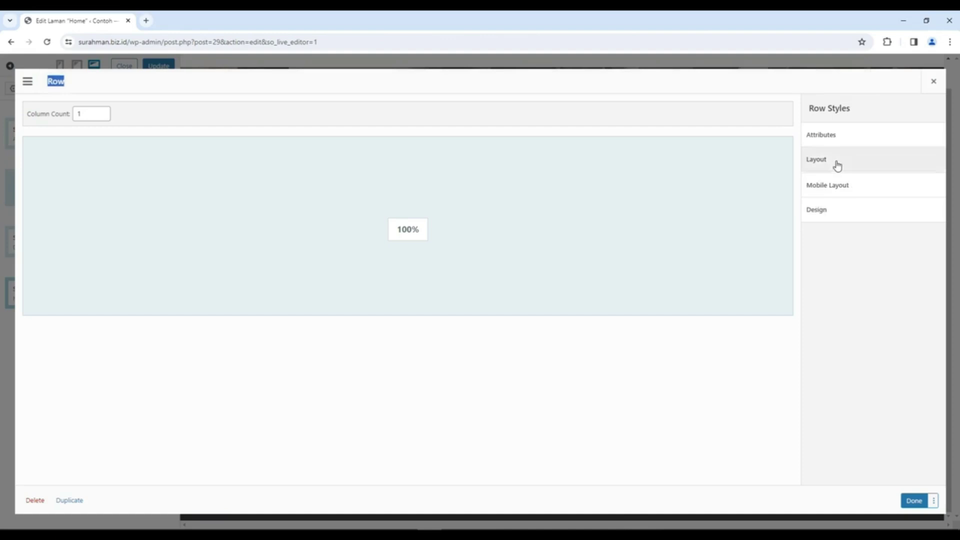
left_click(834, 164)
left_click(858, 368)
left_click(867, 405)
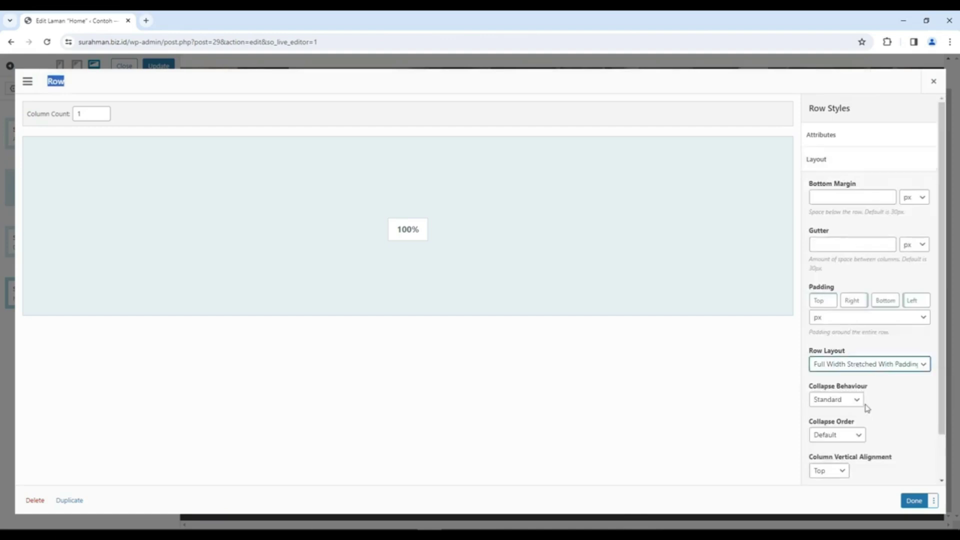
left_click(914, 500)
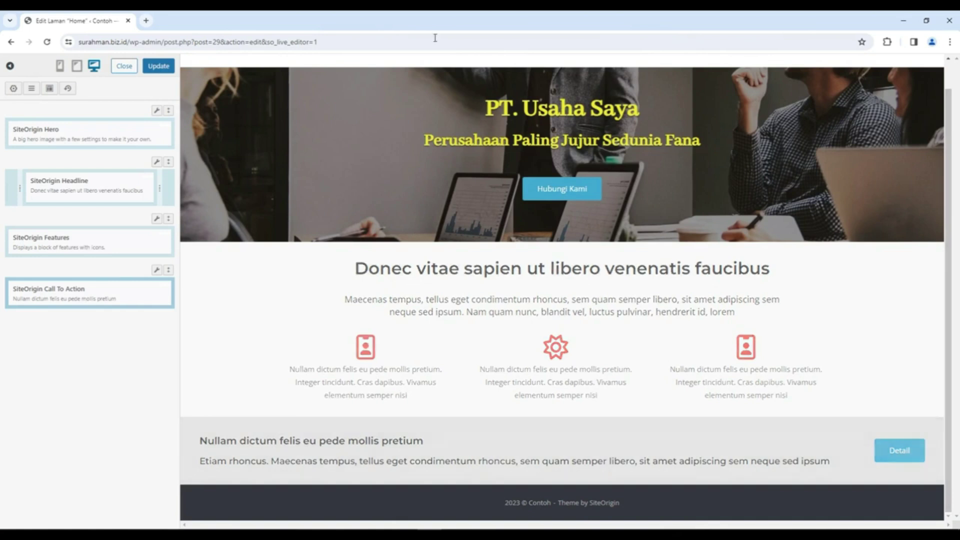
Try adding padding around the entire Call To Action row and apply the row settings
mouse_move(165, 271)
left_click(138, 287)
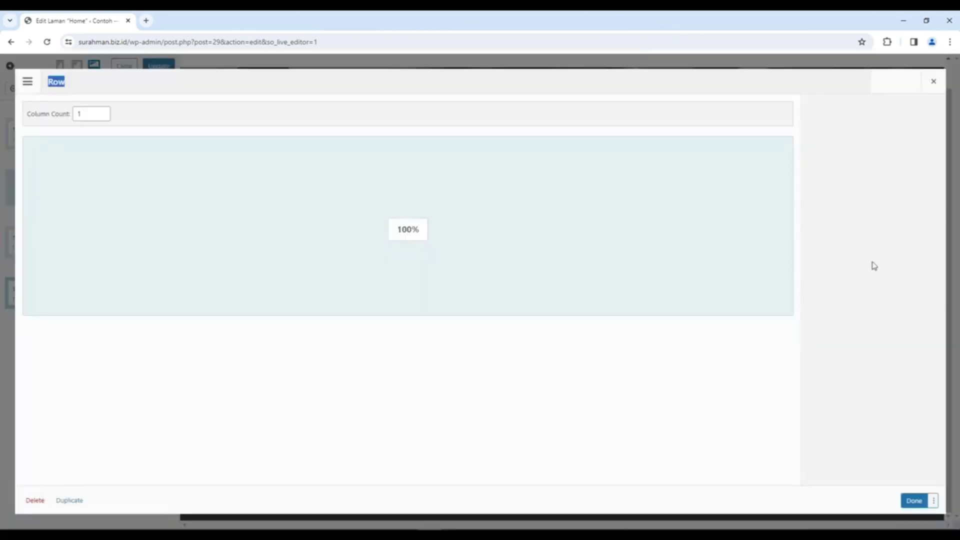
left_click(829, 165)
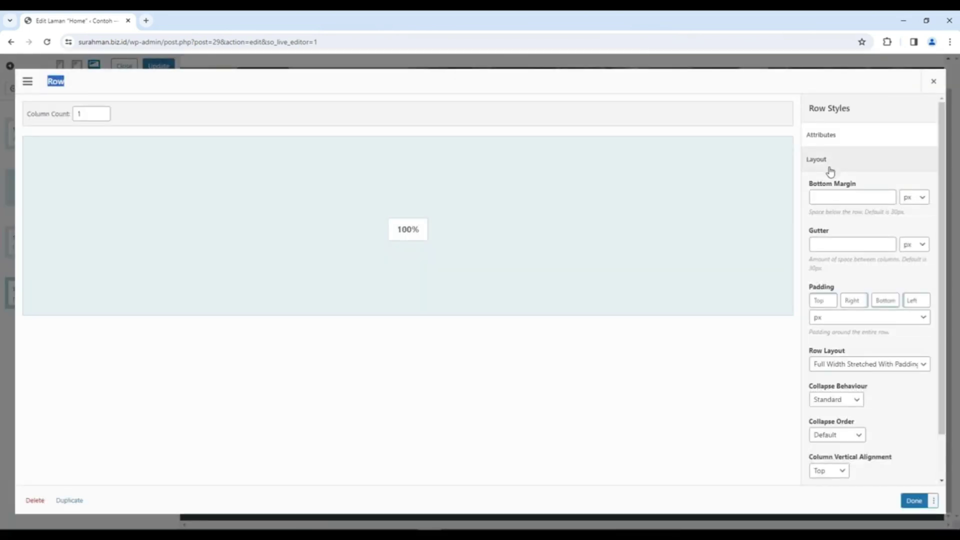
left_click(814, 302)
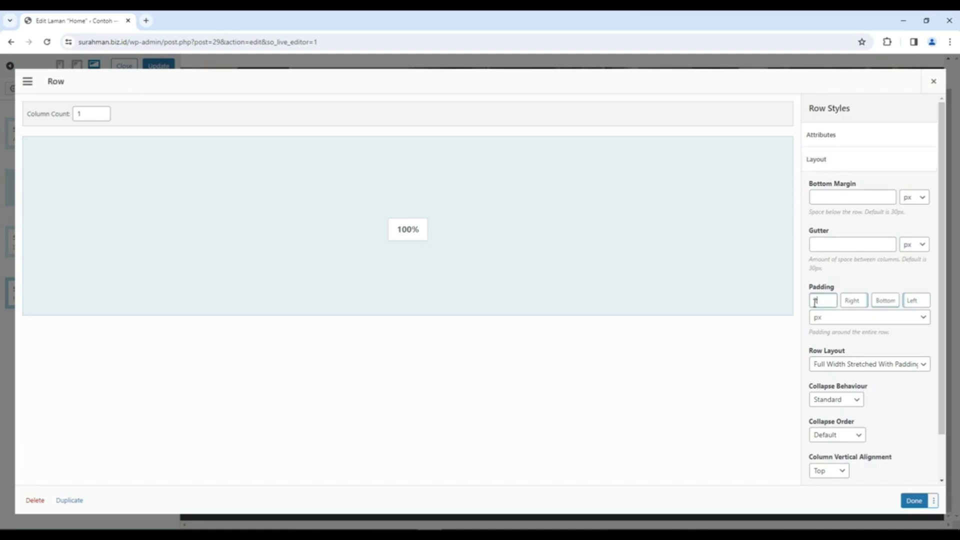
left_click(914, 500)
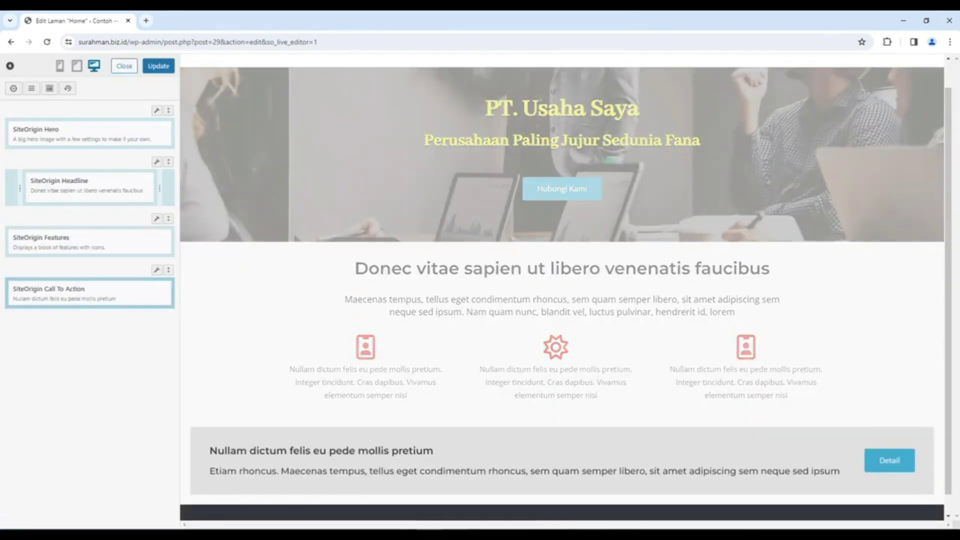
Clear the top, right, bottom and left padding values in the Call To Action row's layout settings
mouse_move(156, 270)
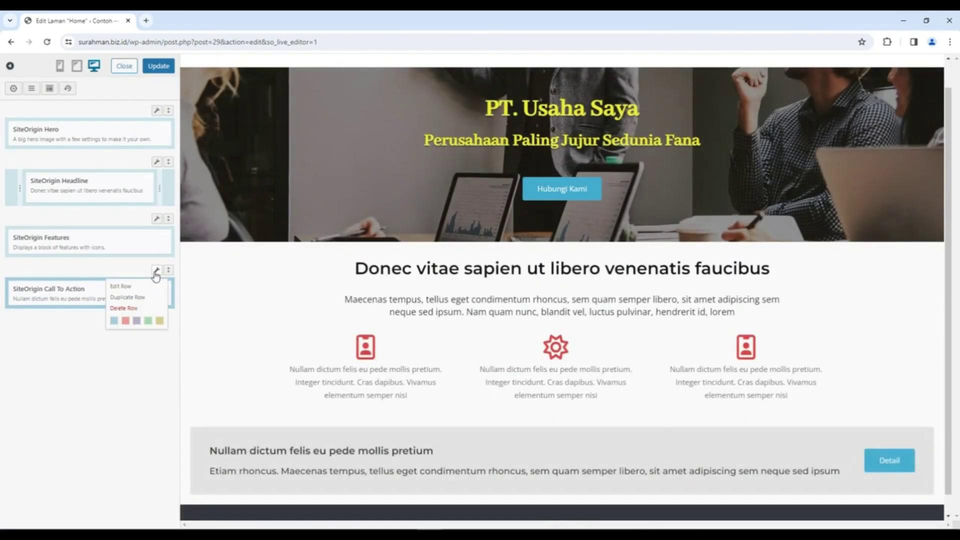
left_click(140, 287)
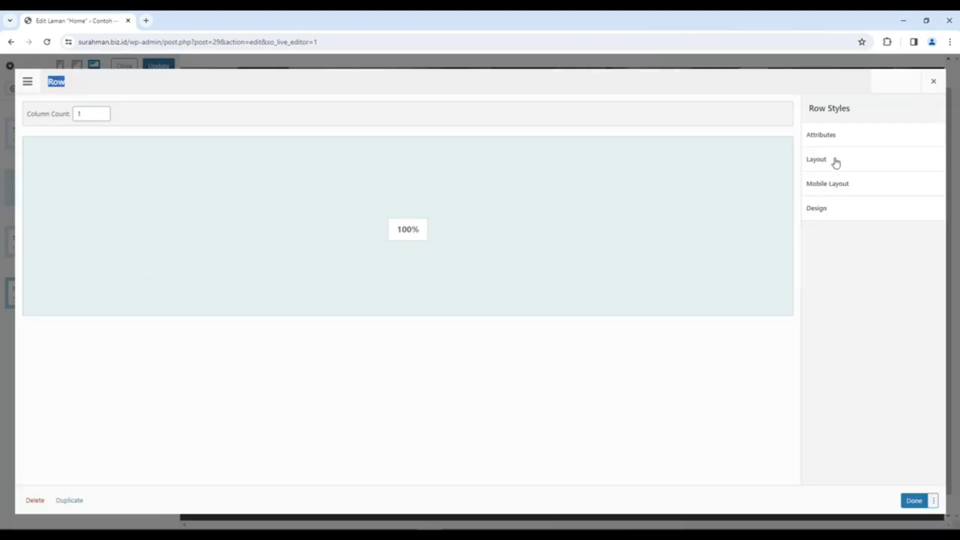
left_click(835, 161)
left_click_drag(830, 306, 805, 304)
key("BackSpace")
double_click(852, 300)
key("BackSpace")
double_click(886, 299)
key("BackSpace")
double_click(909, 300)
key("BackSpace")
Switch the Call To Action row's layout back to Full Width Stretched and apply the row settings
left_click(905, 367)
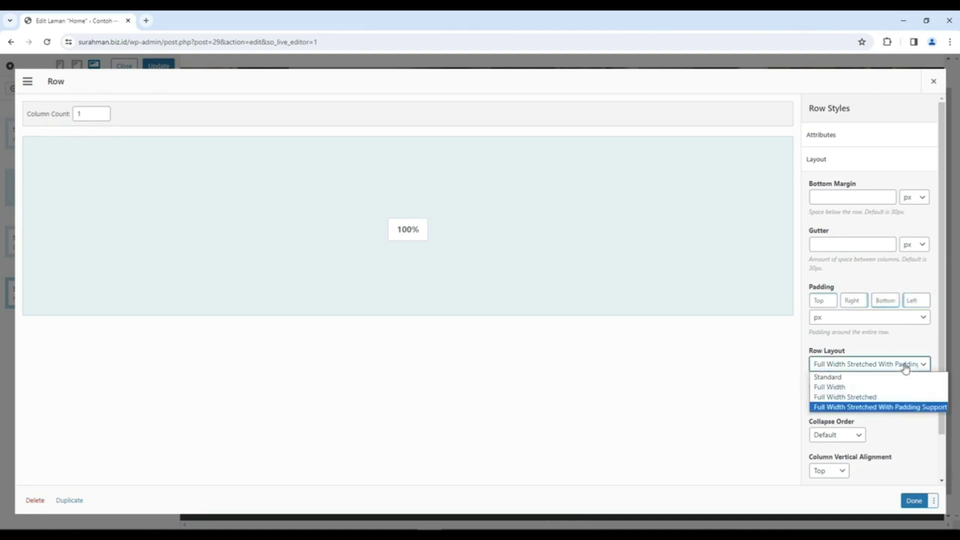
left_click(881, 397)
left_click(874, 342)
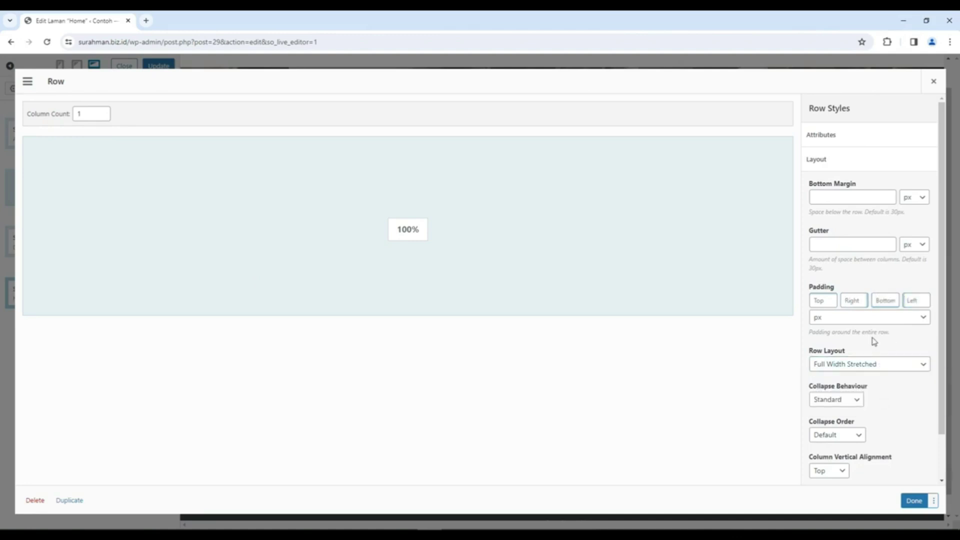
left_click(853, 198)
left_click(853, 241)
left_click(915, 498)
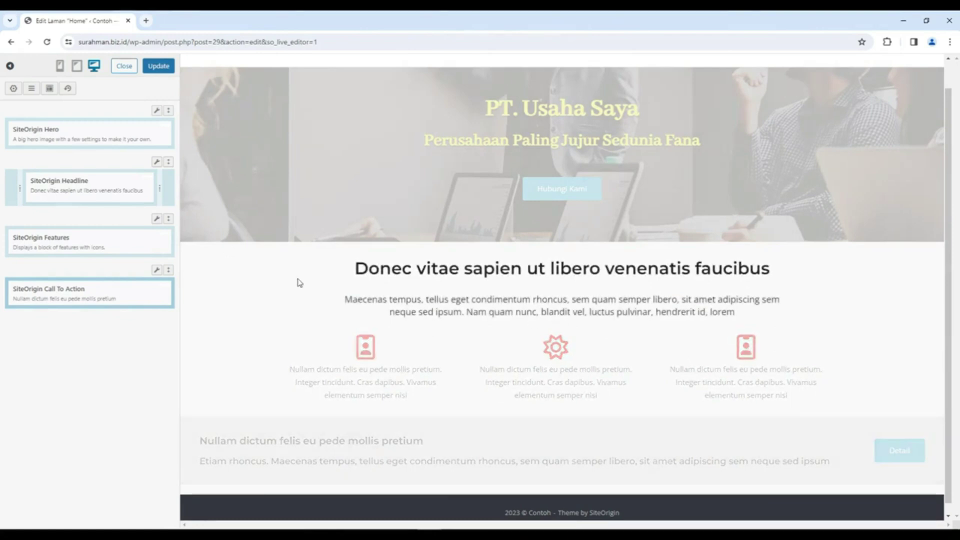
Set the SiteOrigin Features row's gutter to 20 px and apply the row settings
mouse_move(157, 219)
left_click(144, 236)
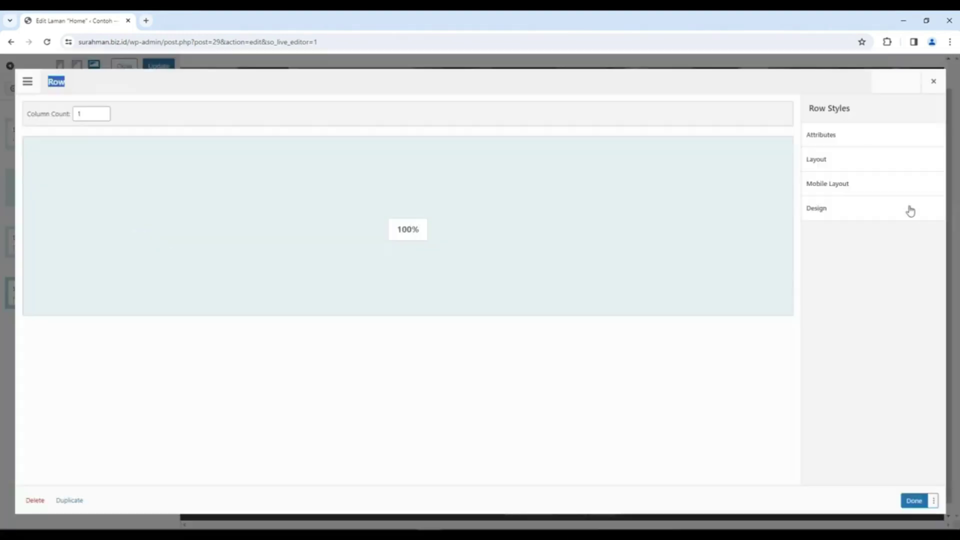
left_click(823, 166)
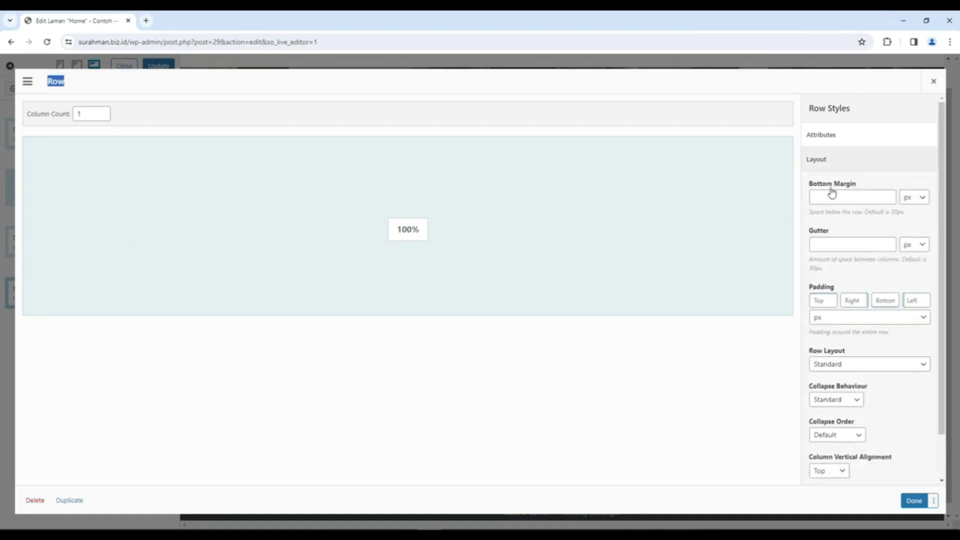
left_click(831, 245)
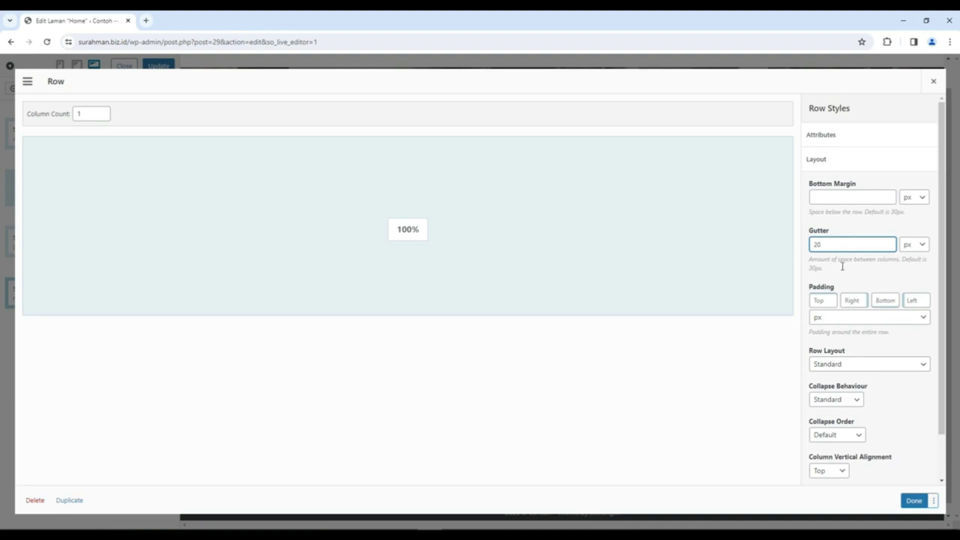
type("20")
left_click(914, 501)
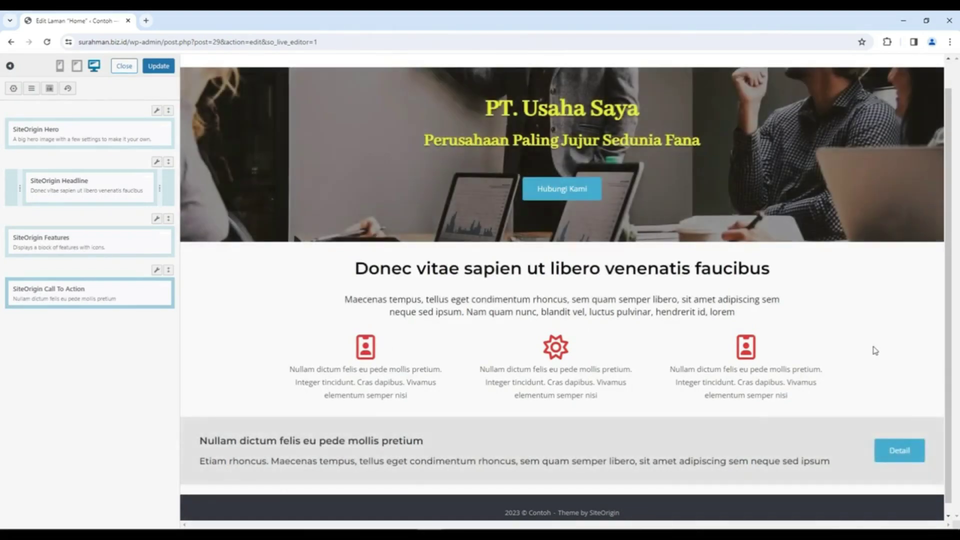
Set the Features row's top padding to 20 px and its right, bottom and left padding to 0, then apply
mouse_move(157, 218)
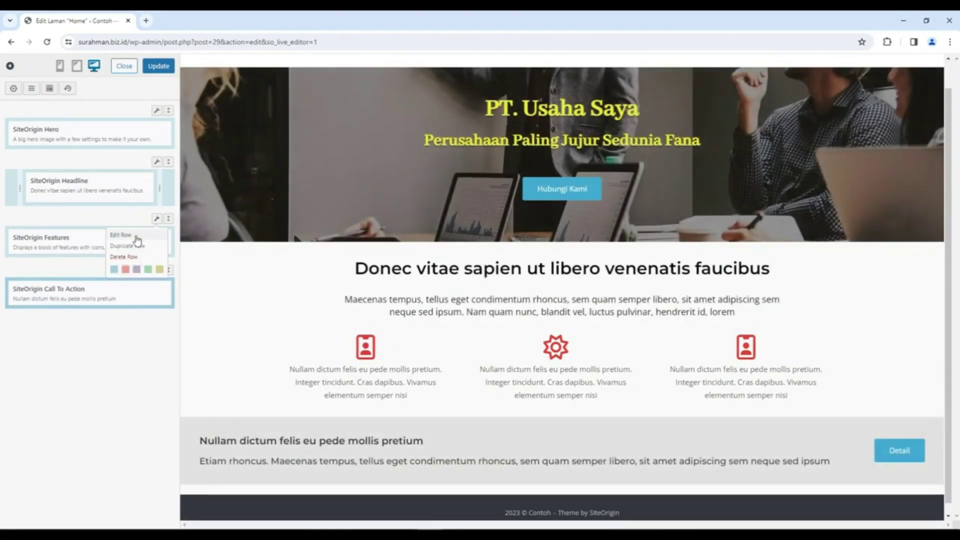
left_click(135, 236)
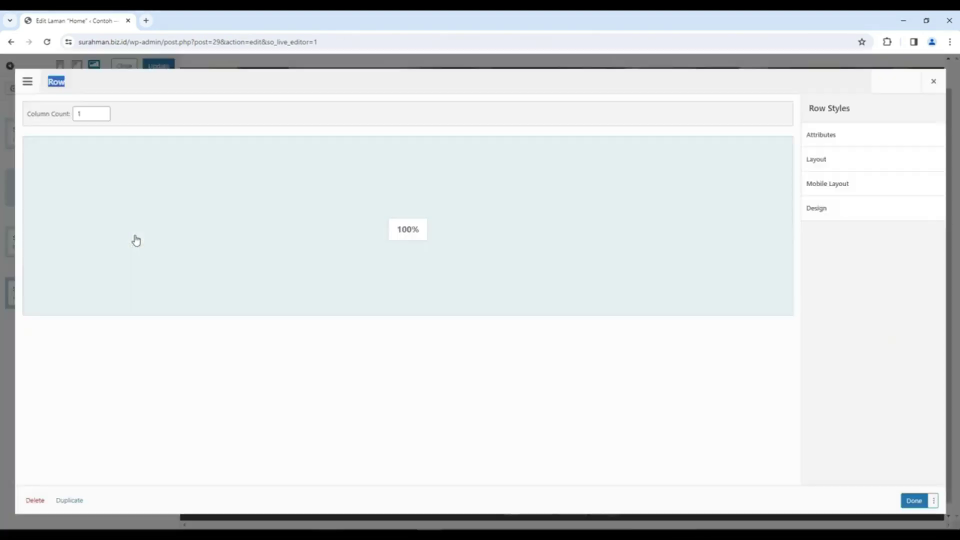
left_click(823, 161)
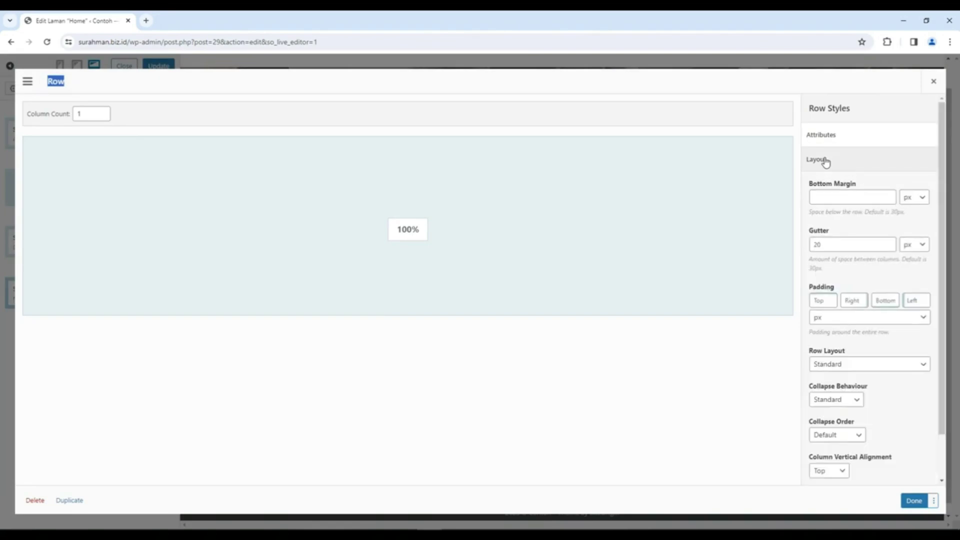
left_click(821, 300)
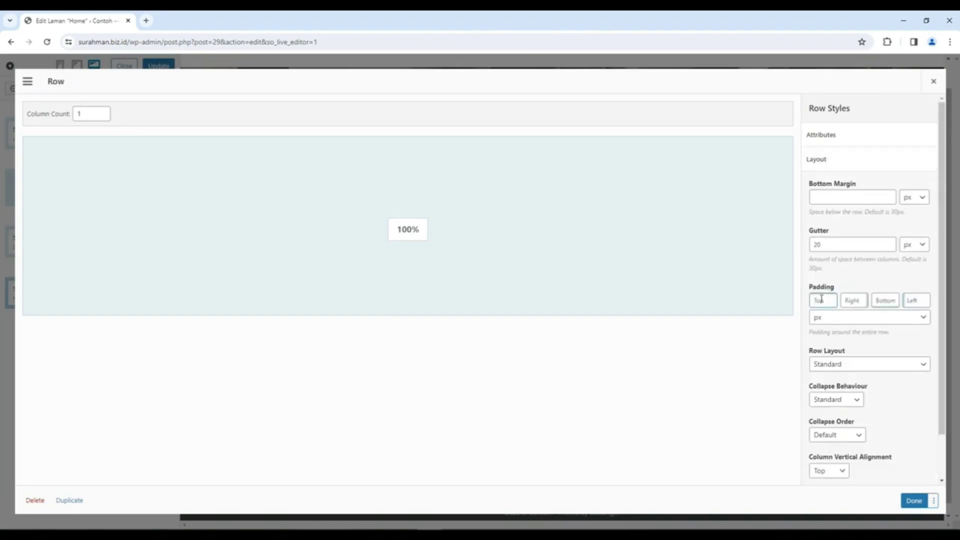
type("20")
double_click(850, 300)
key("BackSpace")
double_click(884, 300)
key("BackSpace")
double_click(919, 300)
key("BackSpace")
left_click(921, 501)
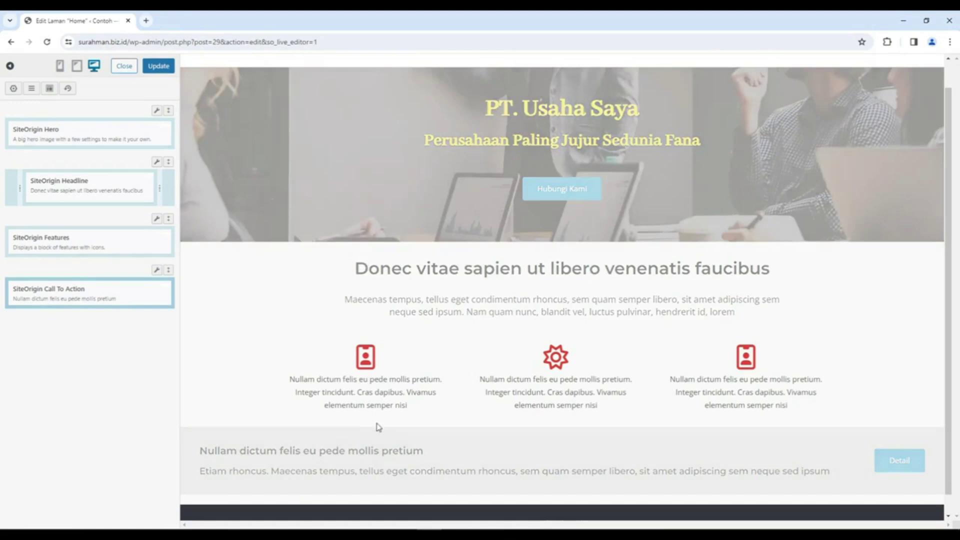
Set the Features row's bottom padding to 20 px and apply the row settings
mouse_move(155, 221)
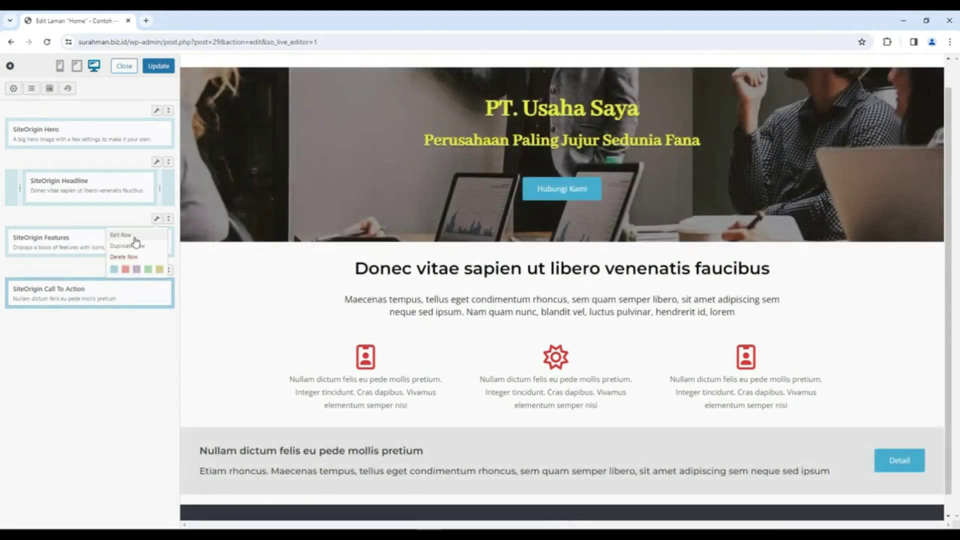
left_click(129, 235)
left_click(830, 160)
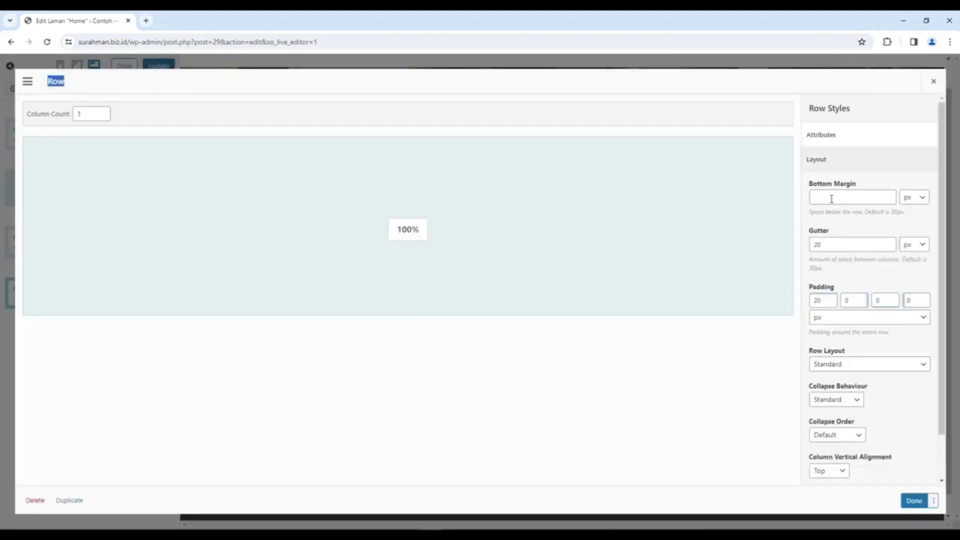
left_click(877, 301)
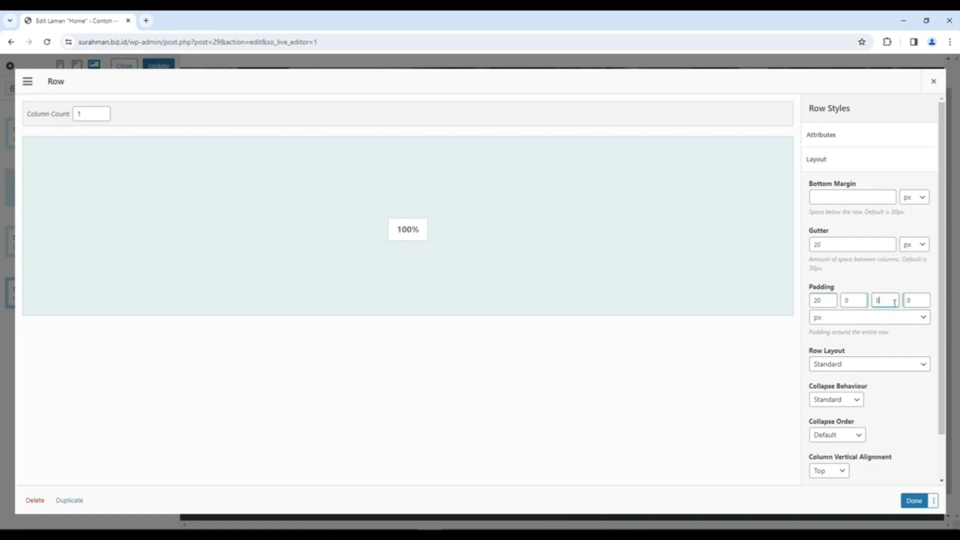
type("20")
left_click(914, 501)
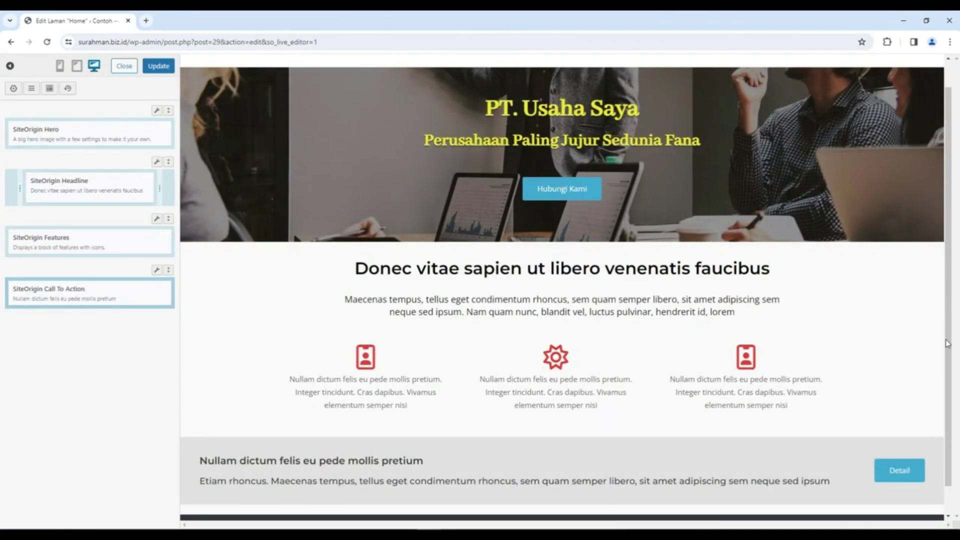
Set the Call To Action widget's margins to 10 px on all four sides and apply the widget settings
scroll(947, 343, "down", 1)
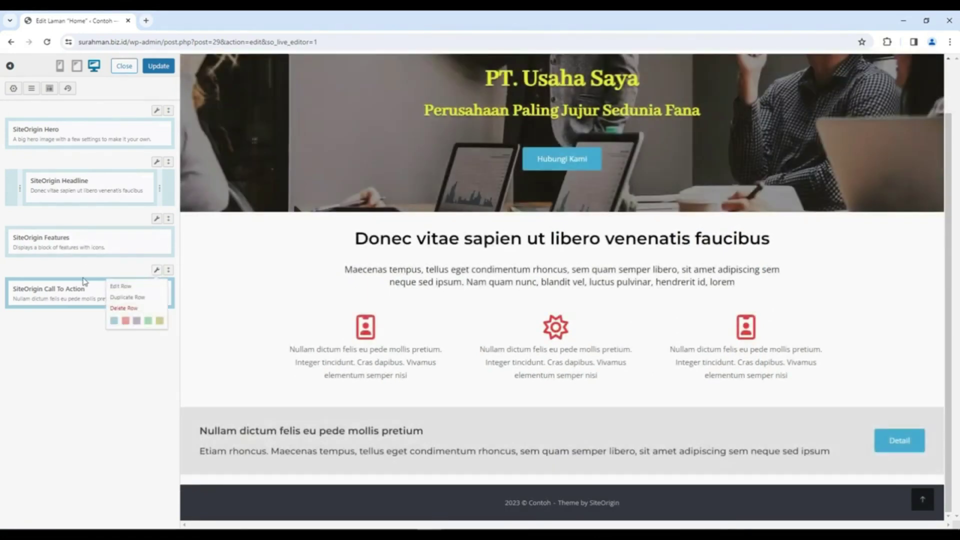
left_click(112, 290)
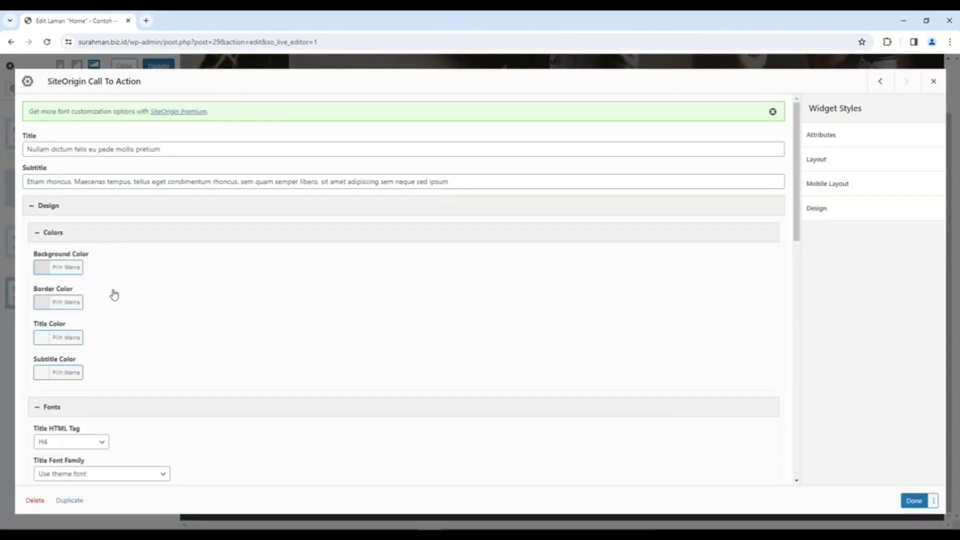
left_click(824, 161)
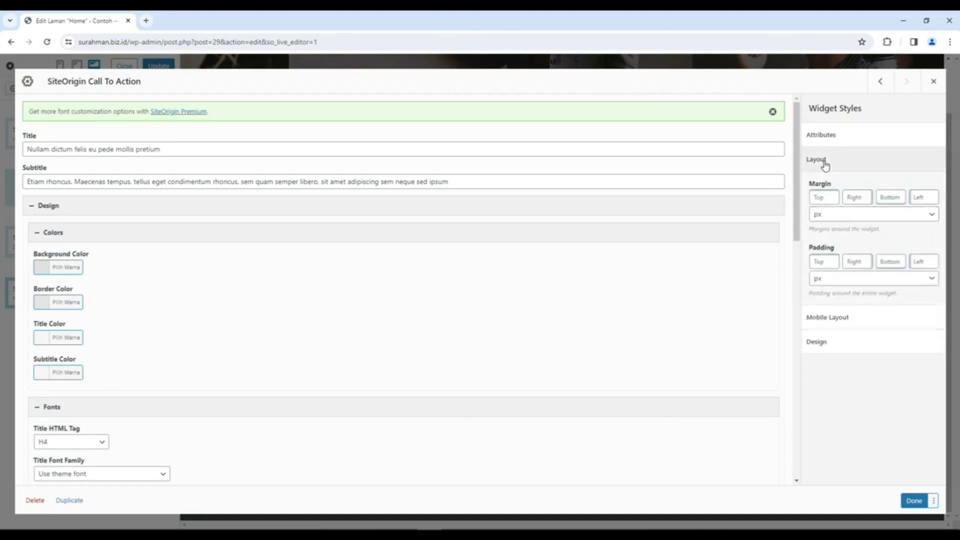
left_click(825, 260)
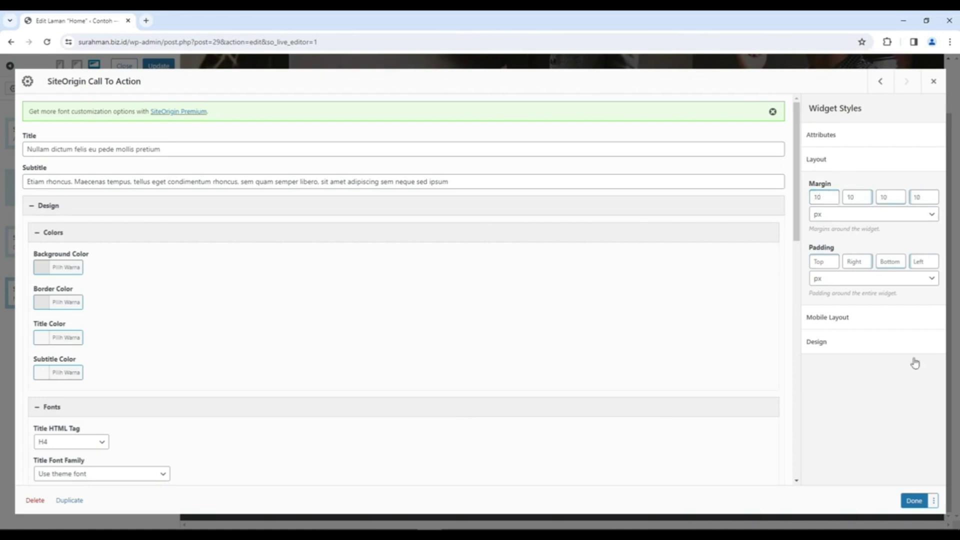
left_click(914, 501)
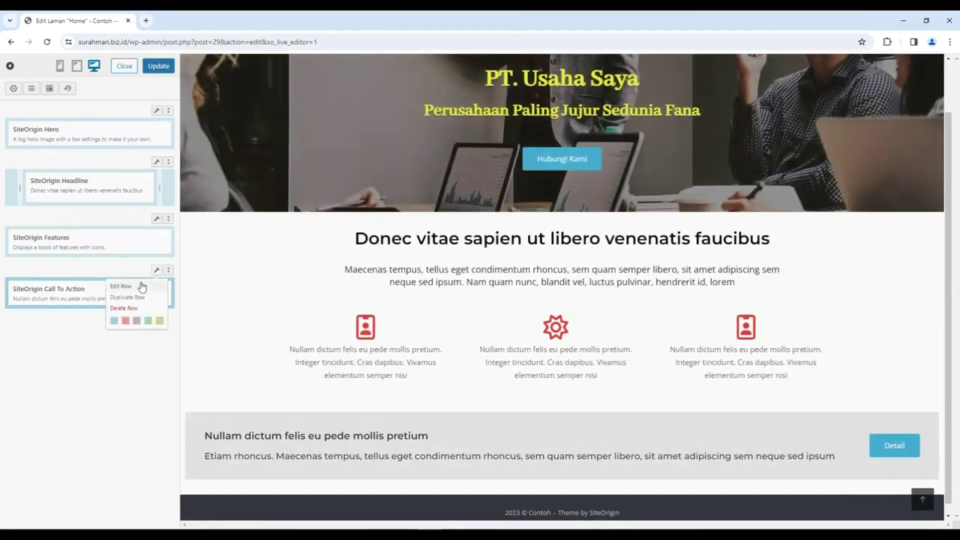
left_click(141, 286)
left_click(816, 163)
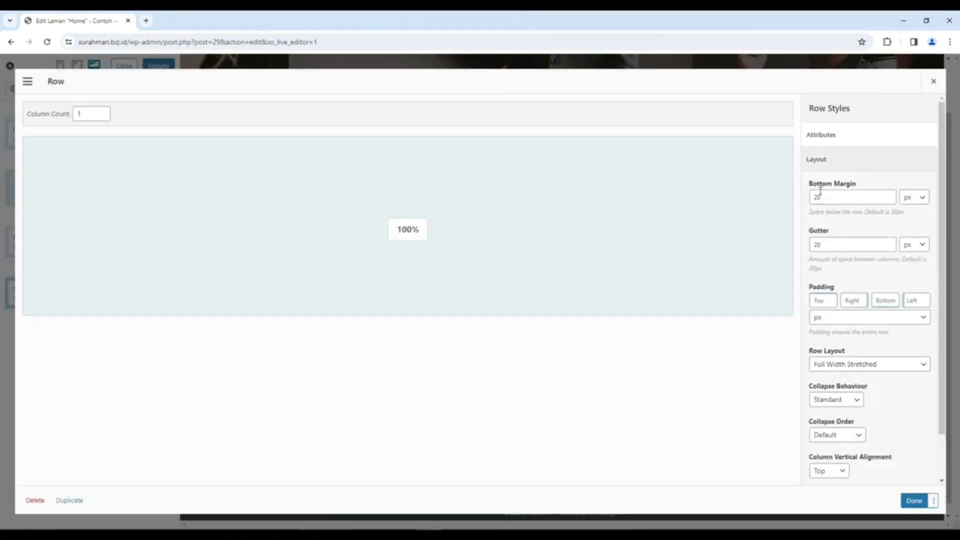
left_click(933, 81)
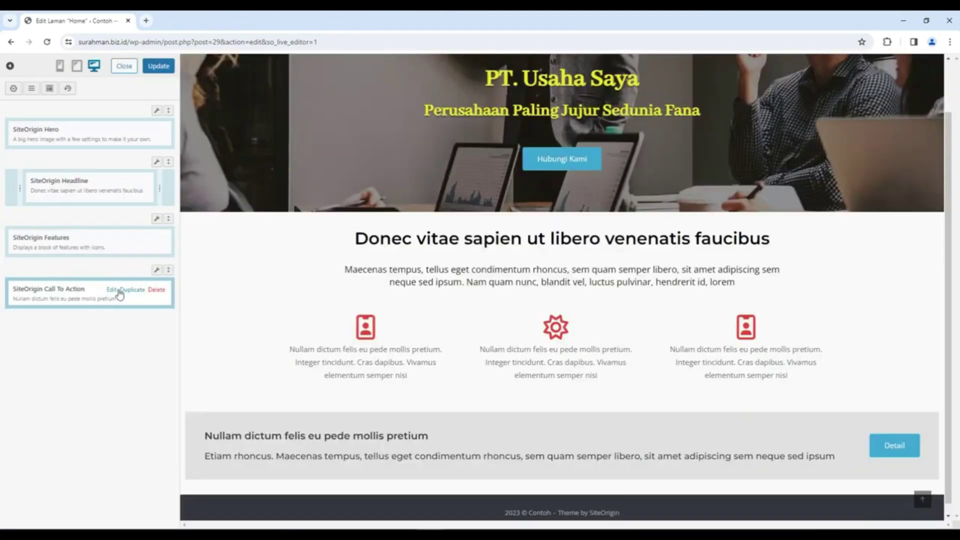
Clear the Call To Action widget's margins, set its padding to 20 px on all four sides, and apply
left_click(111, 292)
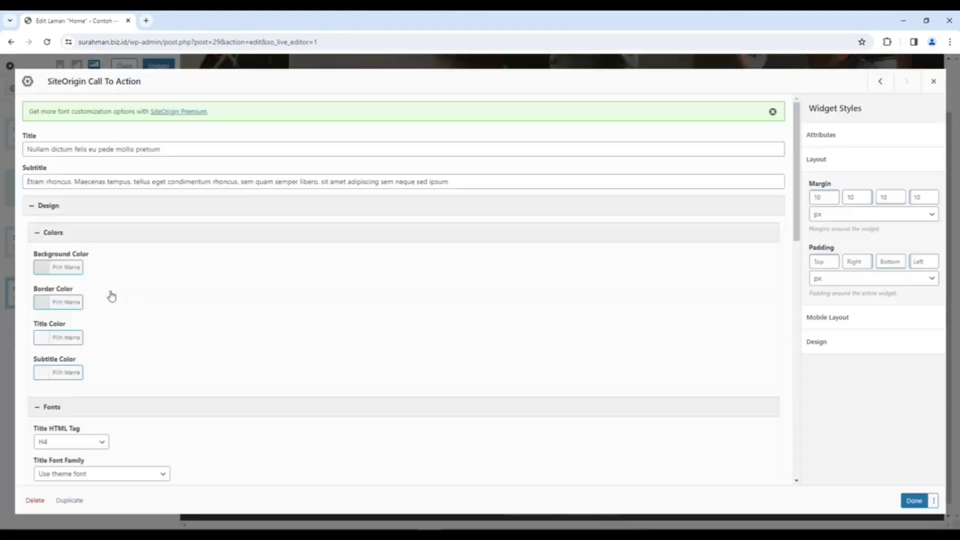
left_click_drag(838, 198, 791, 200)
key("BackSpace")
double_click(865, 200)
key("BackSpace")
double_click(895, 200)
key("BackSpace")
left_click_drag(933, 197, 904, 196)
key("BackSpace")
left_click(914, 501)
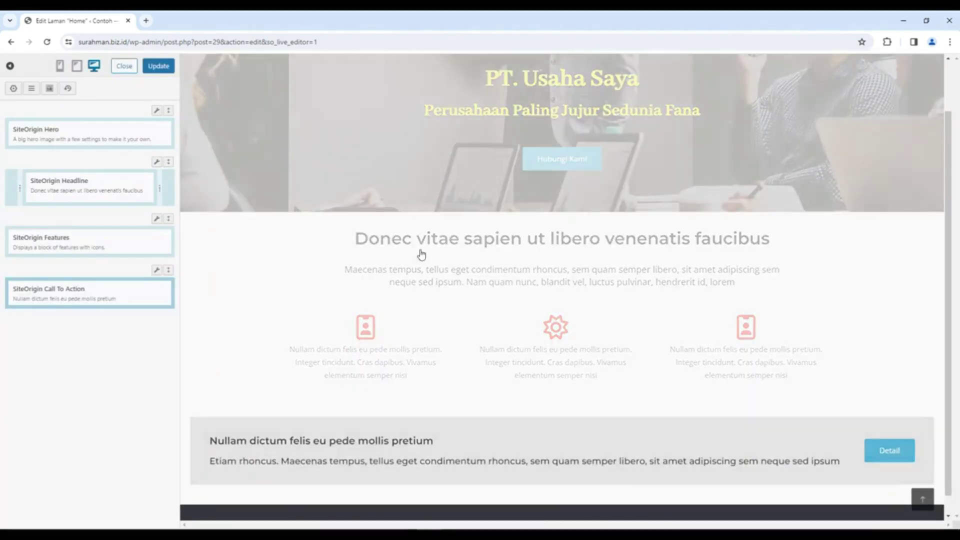
scroll(304, 422, "down", 1)
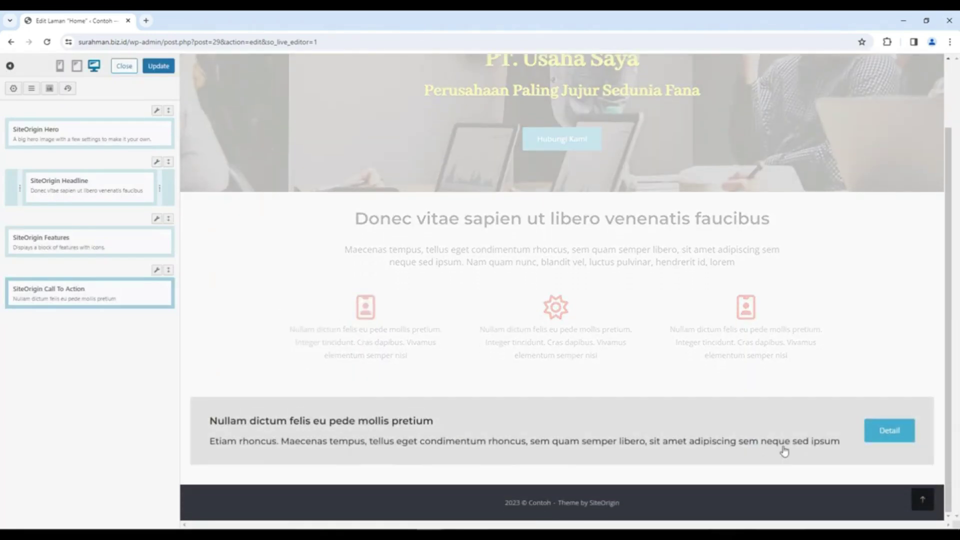
Clear all four padding values of the Call To Action widget and apply the widget settings
mouse_move(145, 290)
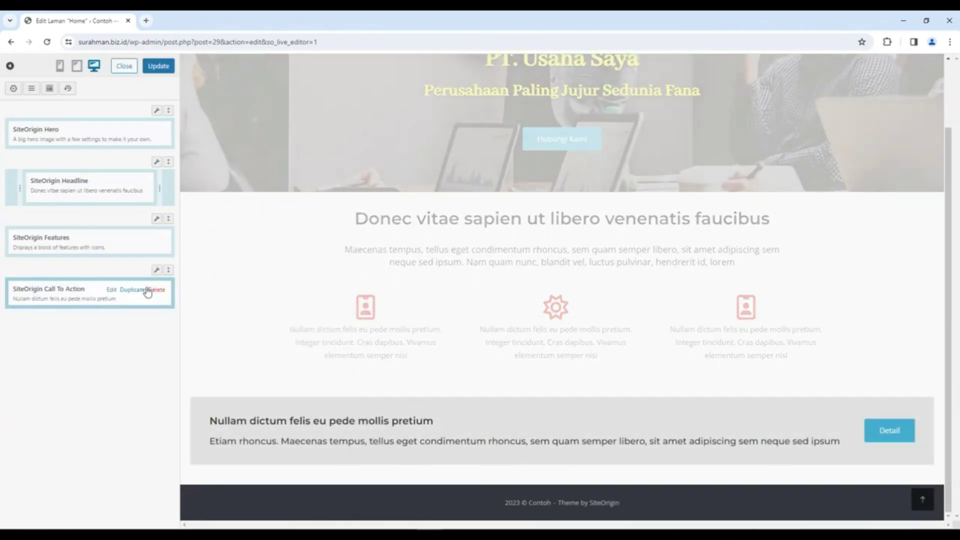
left_click(111, 290)
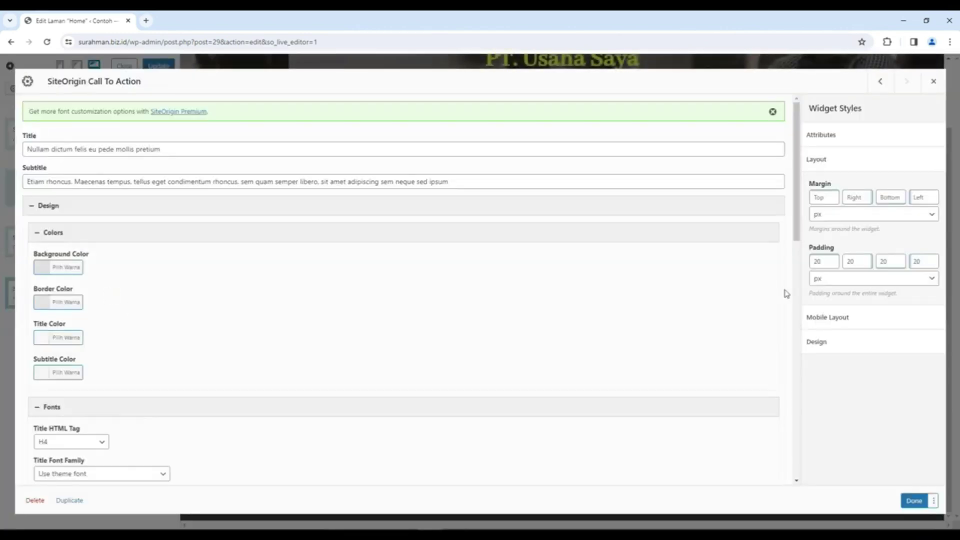
left_click_drag(824, 261, 817, 261)
key("BackSpace")
double_click(856, 261)
key("BackSpace")
double_click(886, 261)
key("BackSpace")
double_click(920, 261)
key("BackSpace")
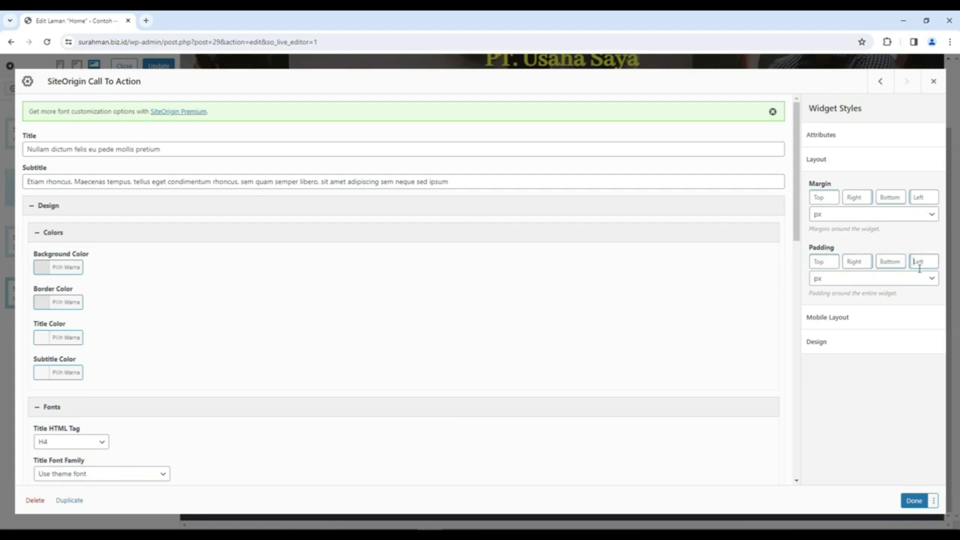
left_click(913, 501)
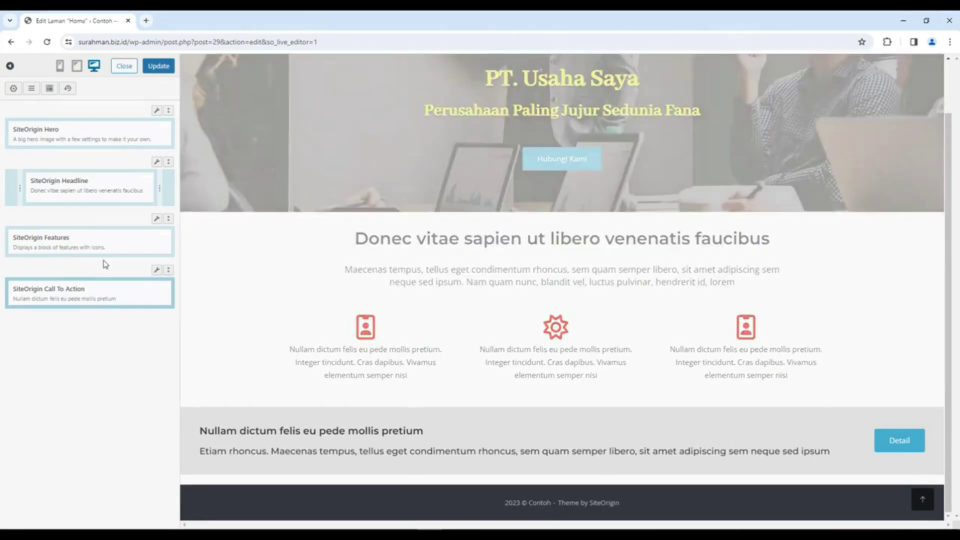
Set the Call To Action widget's title HTML tag to H1 and subtitle HTML tag to H3, then apply
left_click(111, 290)
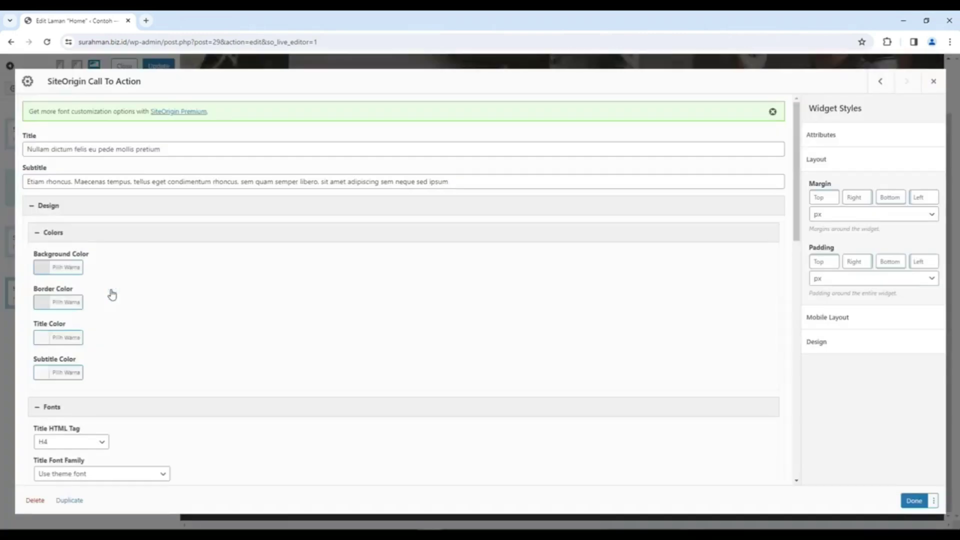
scroll(112, 295, "down", 2)
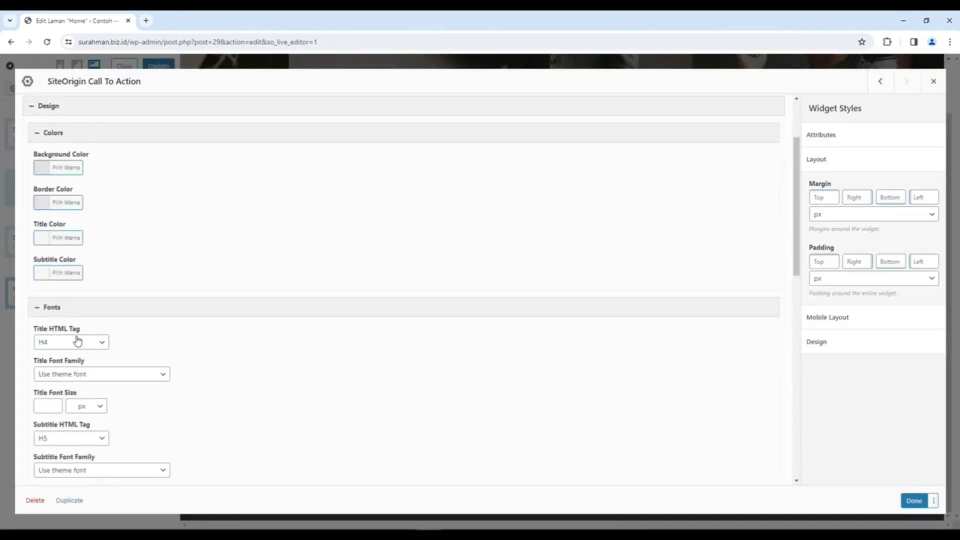
scroll(107, 320, "down", 1)
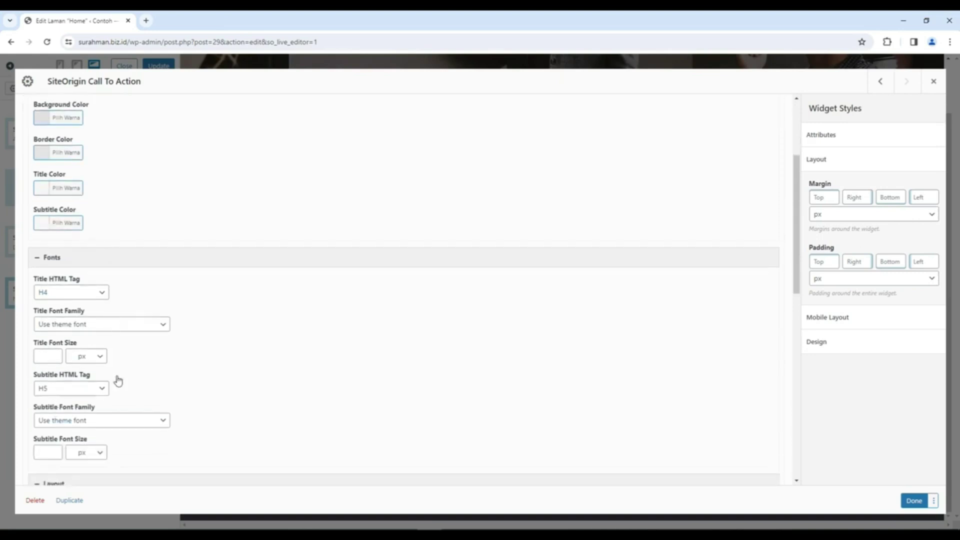
left_click(97, 293)
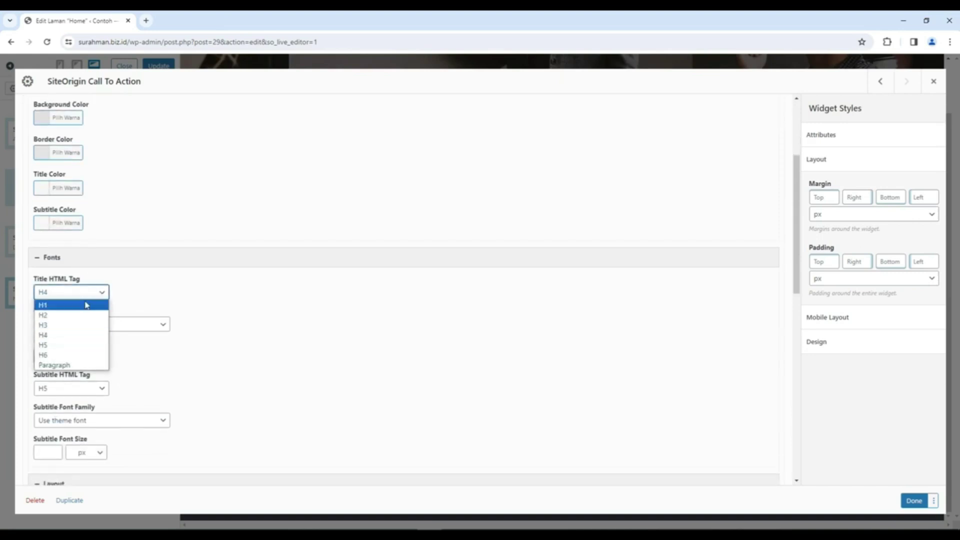
left_click(86, 305)
left_click(86, 393)
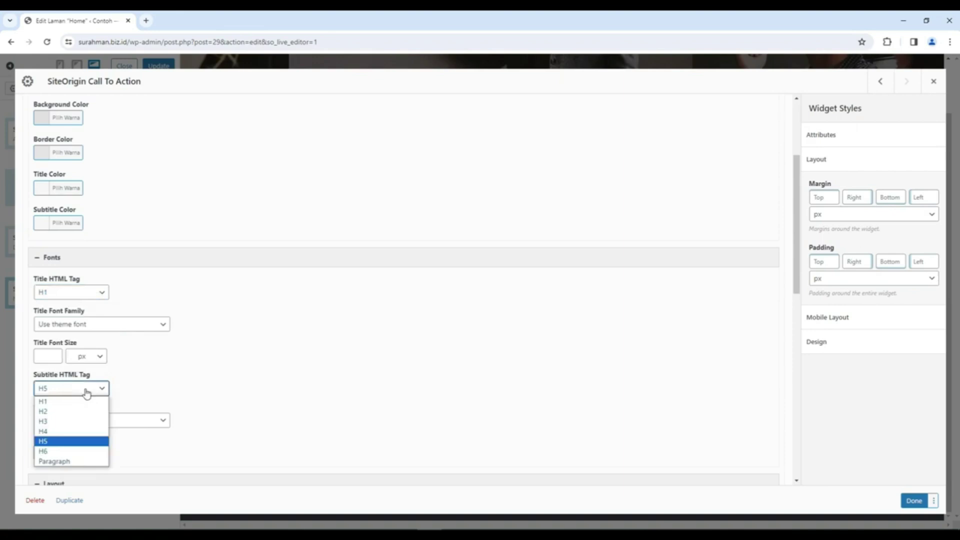
left_click(75, 421)
scroll(280, 368, "down", 4)
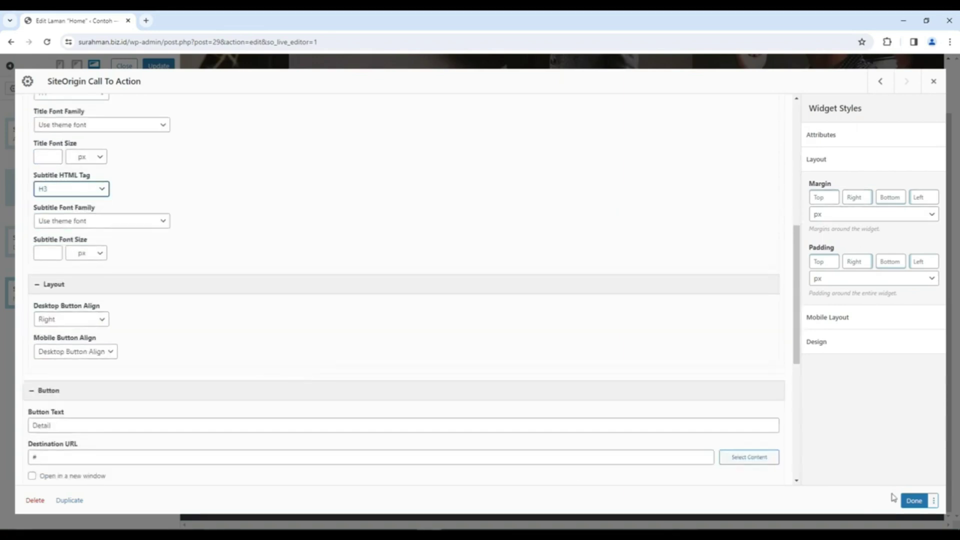
left_click(913, 500)
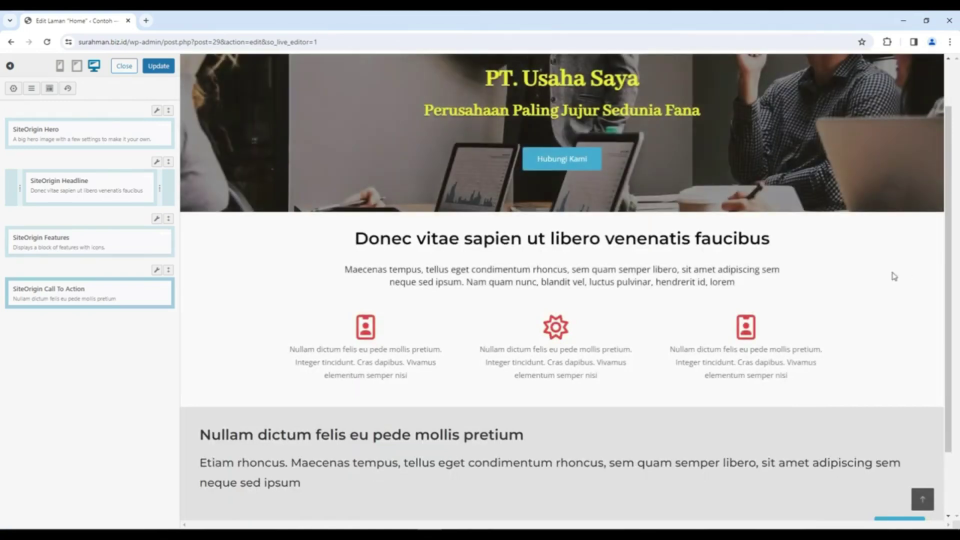
scroll(893, 275, "down", 2)
Set the Call To Action title font size to 20 px and the subtitle font size to 16 px, then apply
mouse_move(113, 295)
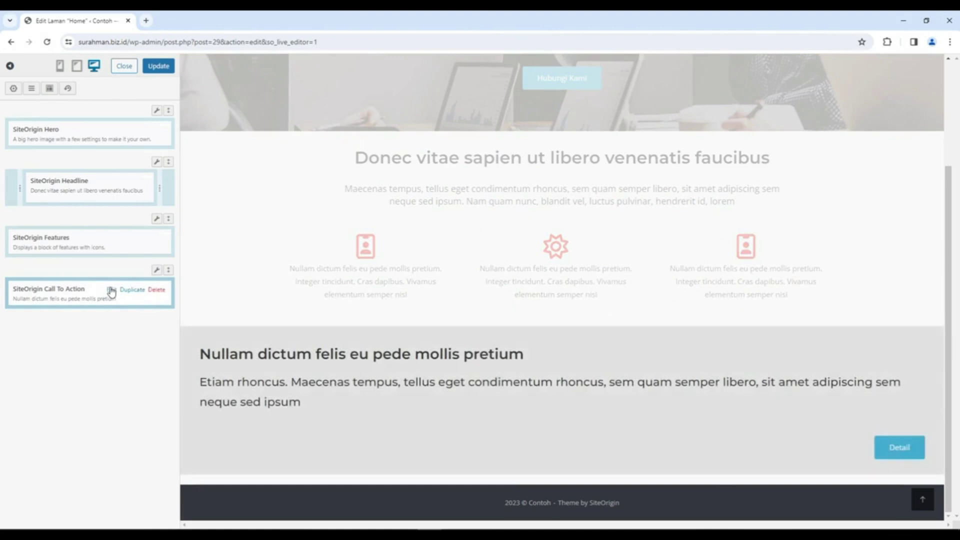
left_click(110, 291)
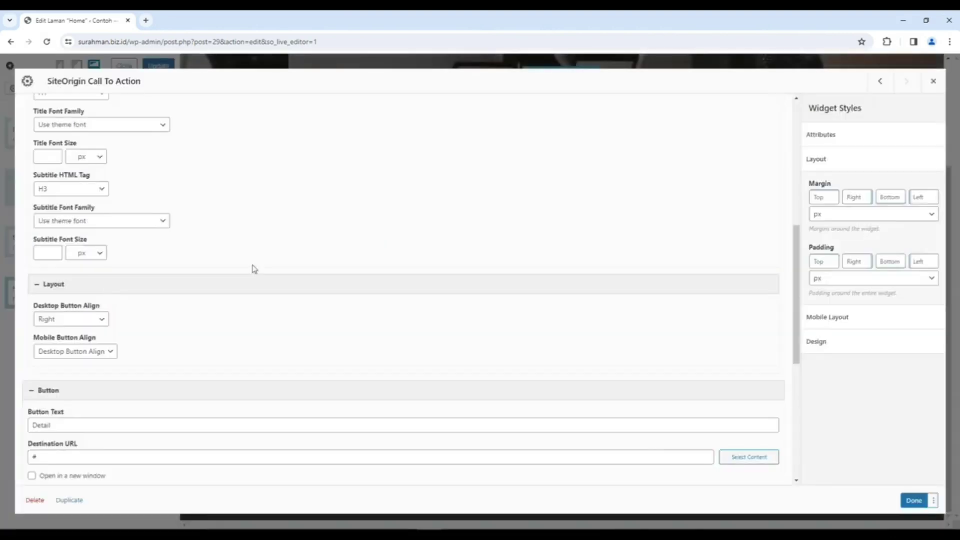
scroll(253, 269, "up", 3)
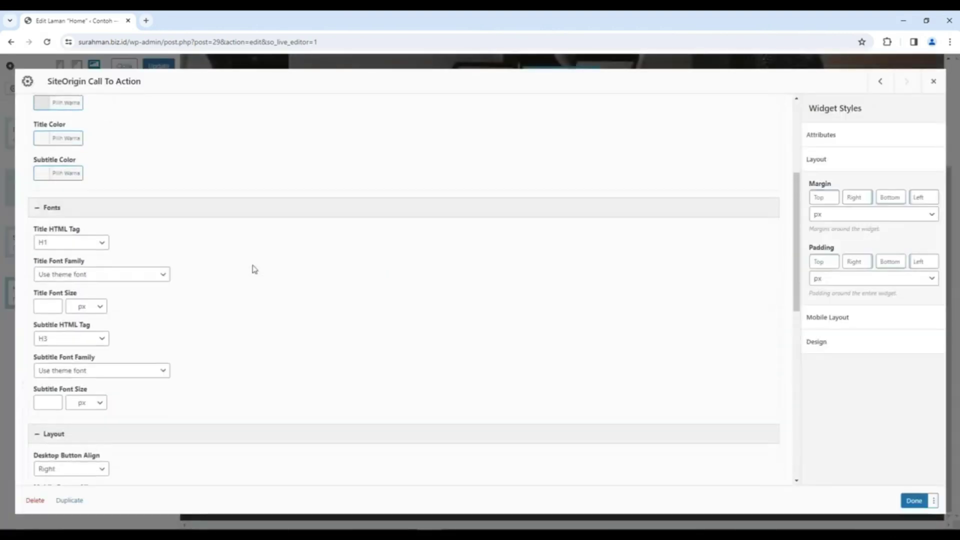
left_click(54, 307)
left_click(43, 402)
left_click(62, 379)
key("shift+Tab")
left_click(43, 399)
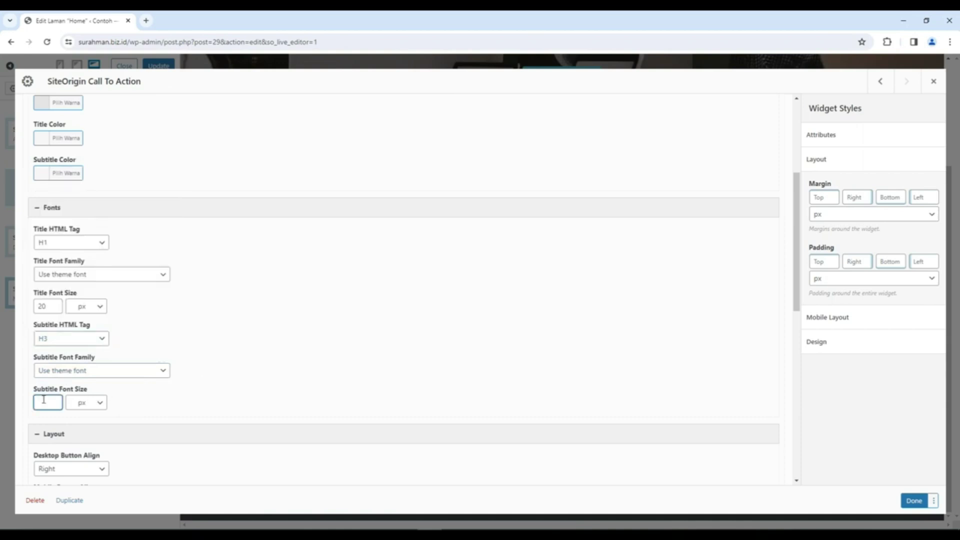
type("16")
left_click(919, 504)
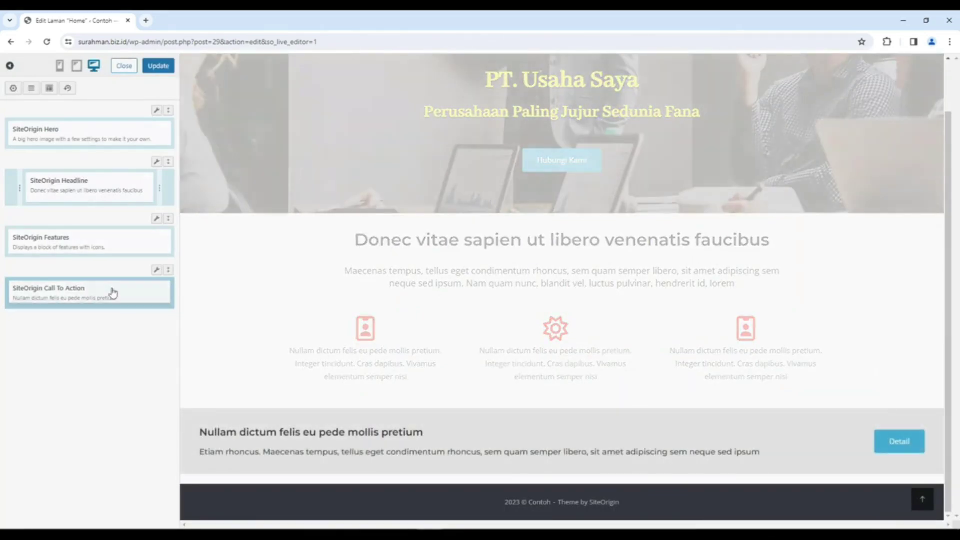
Set the Call To Action widget's Desktop Button Align to Center Bottom and apply the widget settings
left_click_drag(113, 294, 115, 292)
left_click(112, 294)
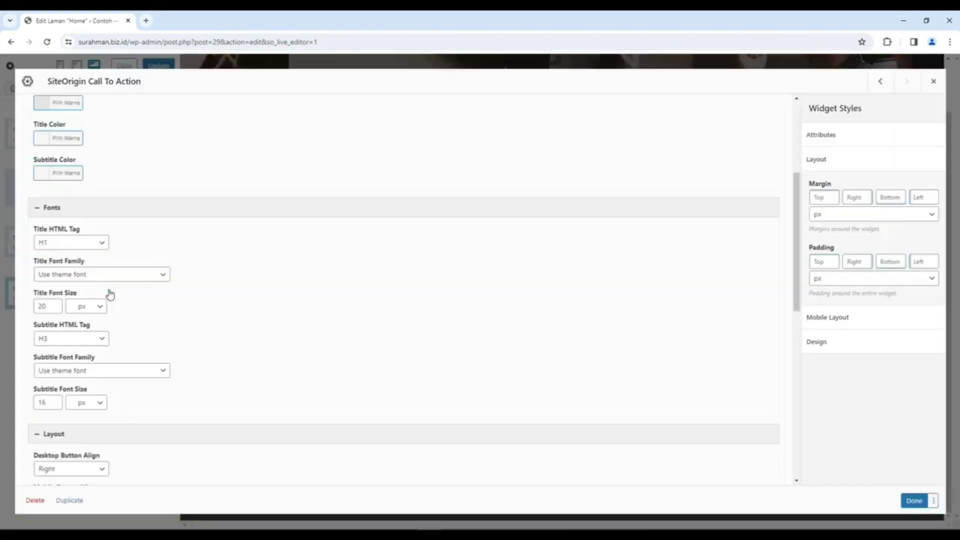
scroll(291, 329, "down", 4)
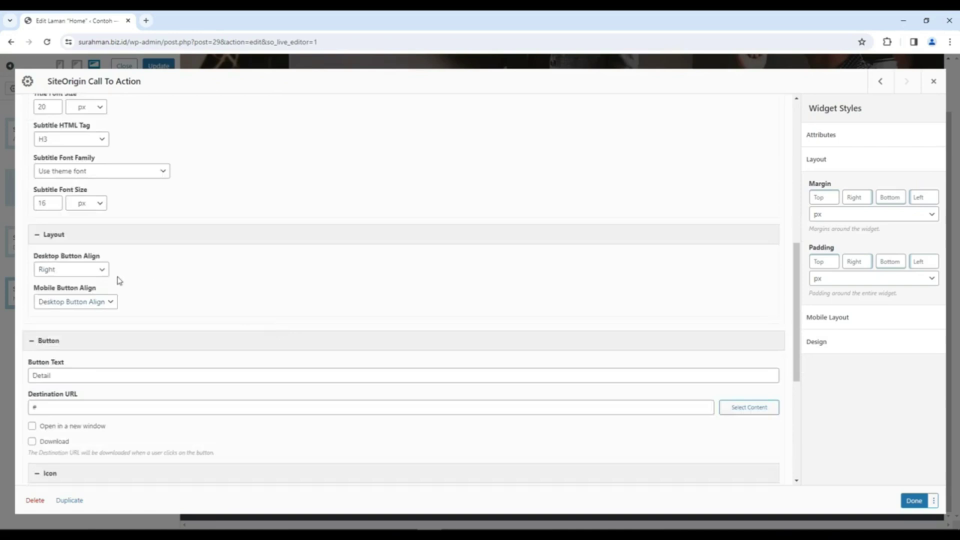
left_click(98, 270)
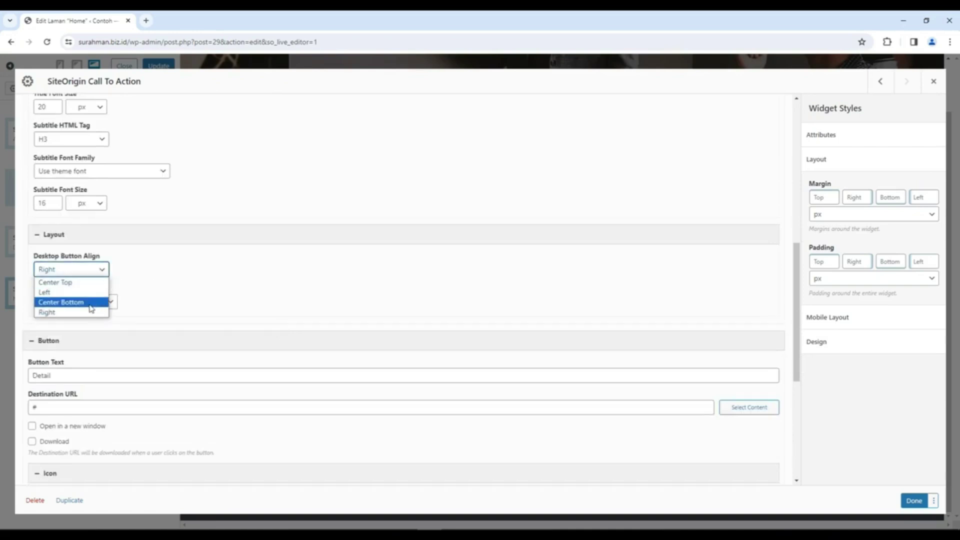
left_click(92, 303)
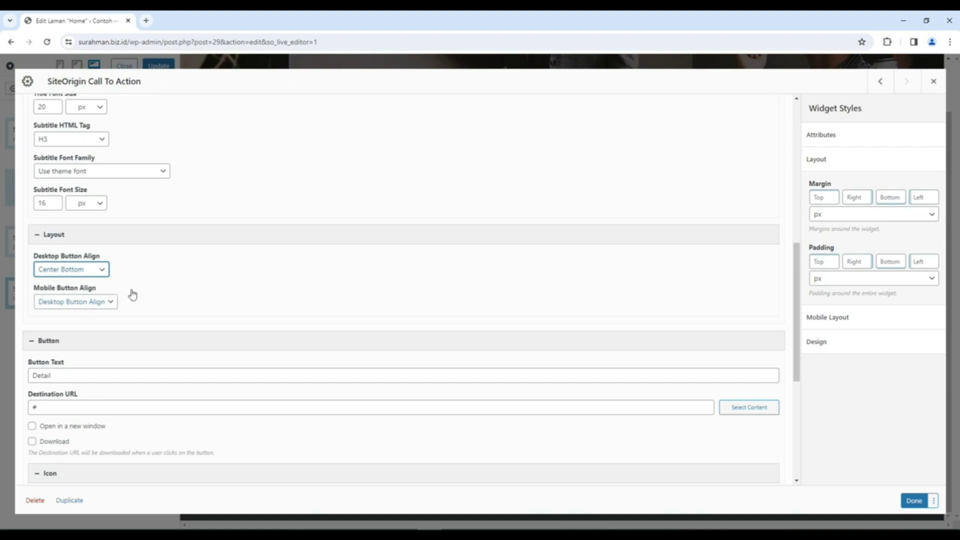
left_click(913, 500)
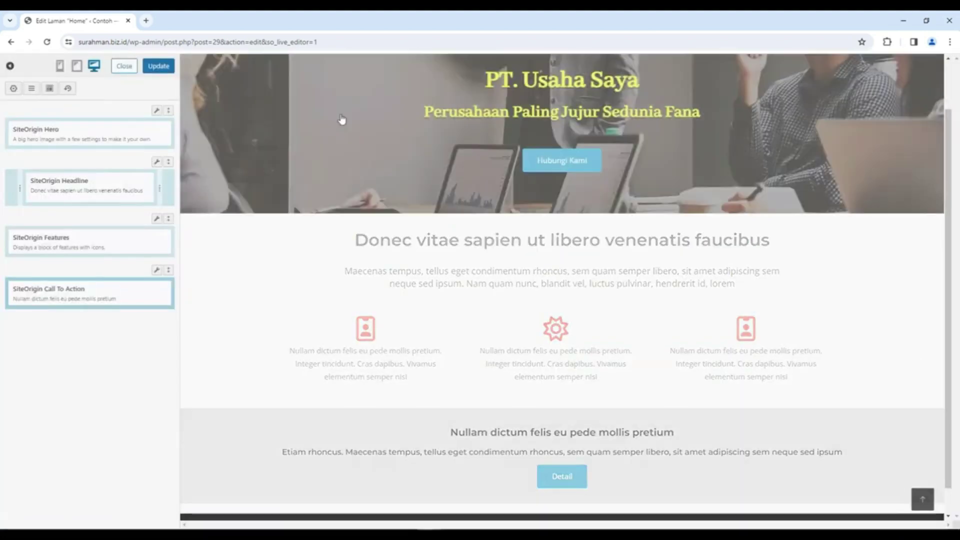
Preview the page's Call To Action section in the mobile view, then return to the desktop view and check it there
left_click(60, 66)
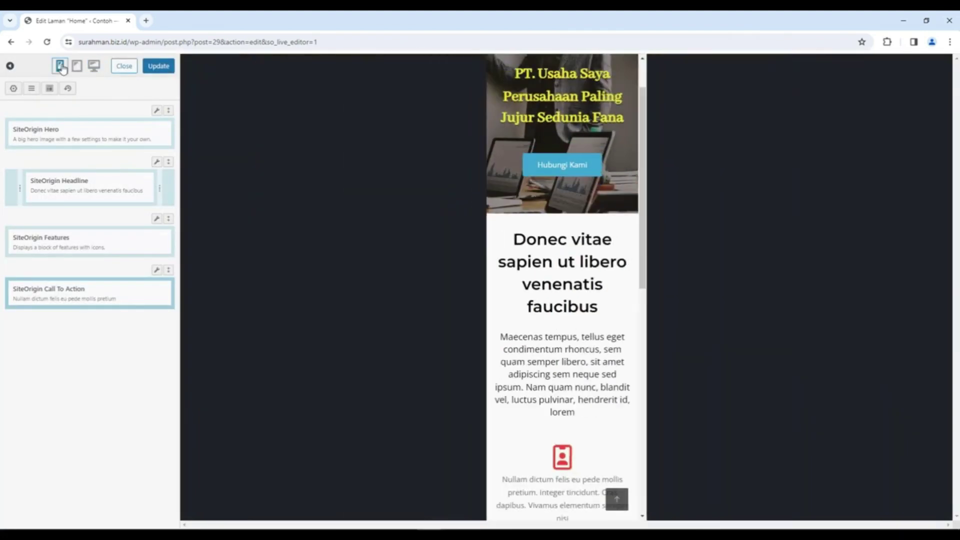
scroll(574, 304, "down", 10)
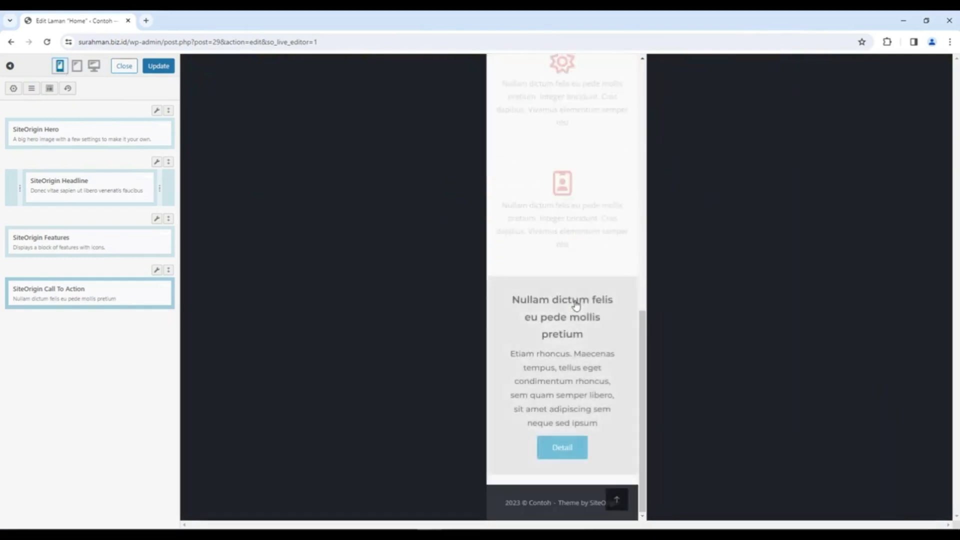
left_click(93, 66)
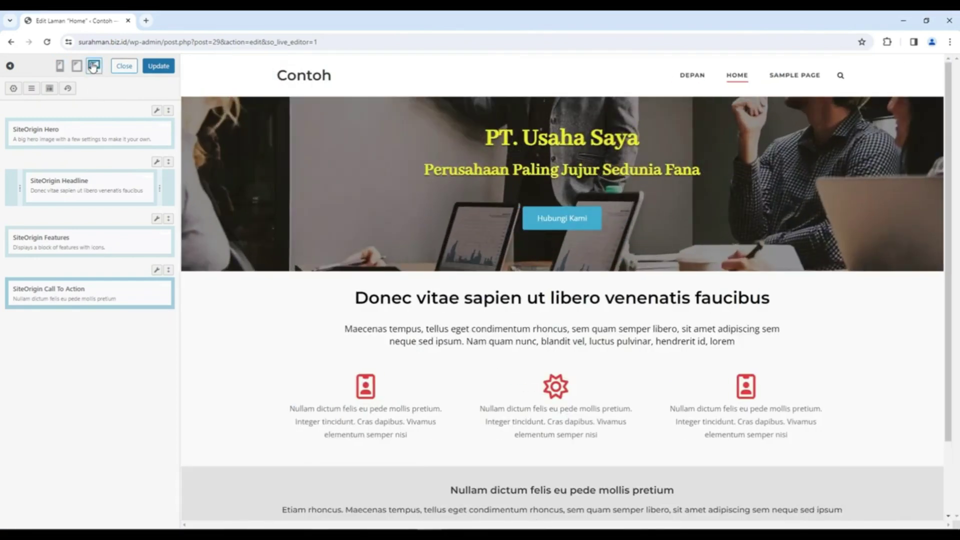
scroll(671, 347, "down", 2)
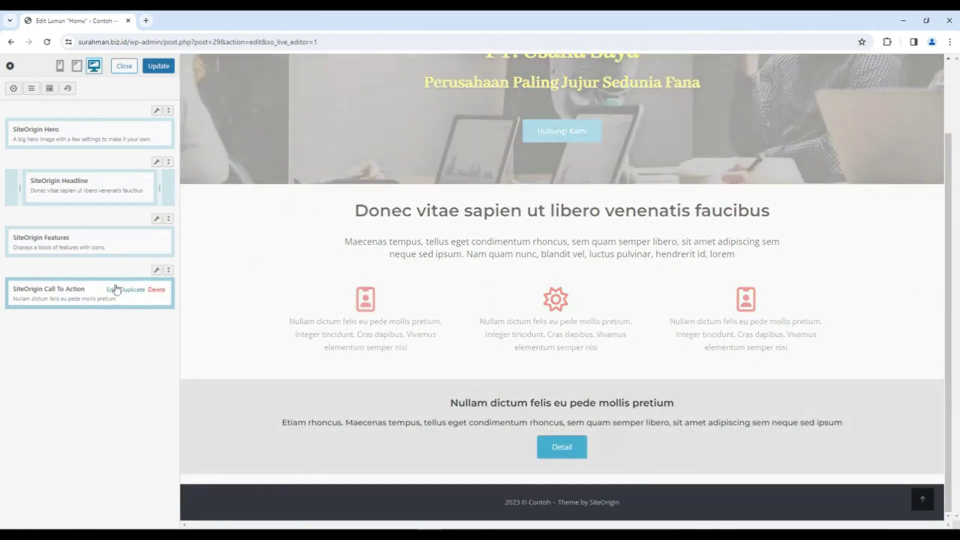
Choose the regular Font Awesome right-arrow-in-circle icon for the Call To Action widget's button
left_click(110, 290)
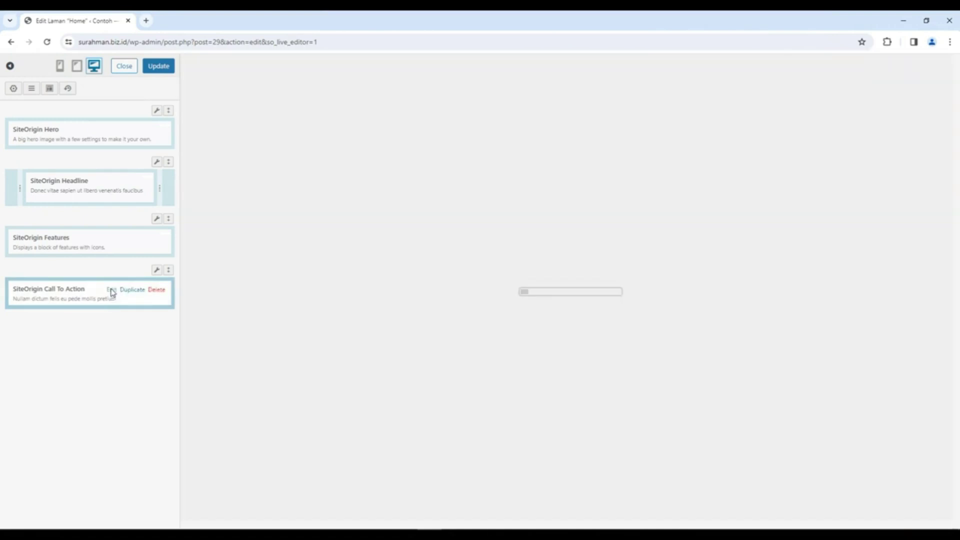
left_click(111, 291)
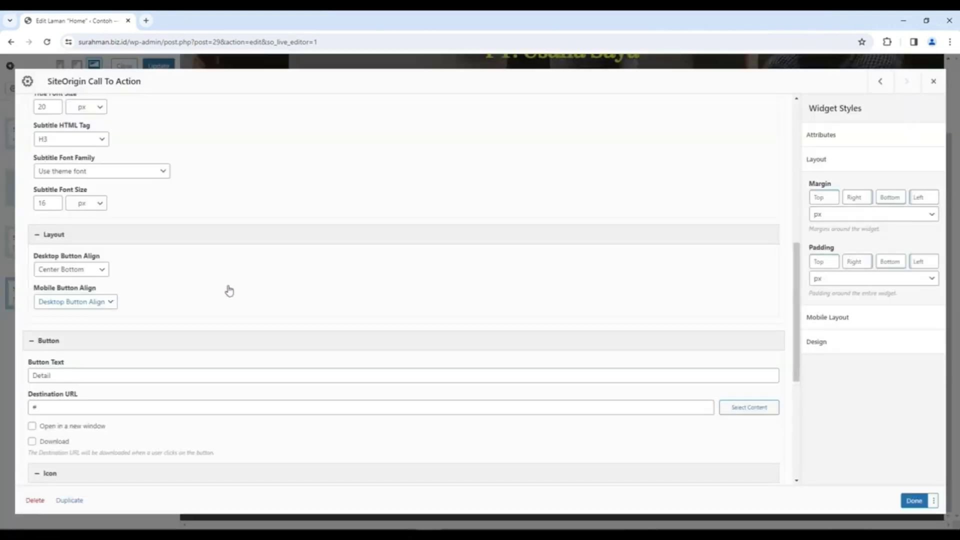
scroll(229, 290, "down", 4)
left_click(75, 311)
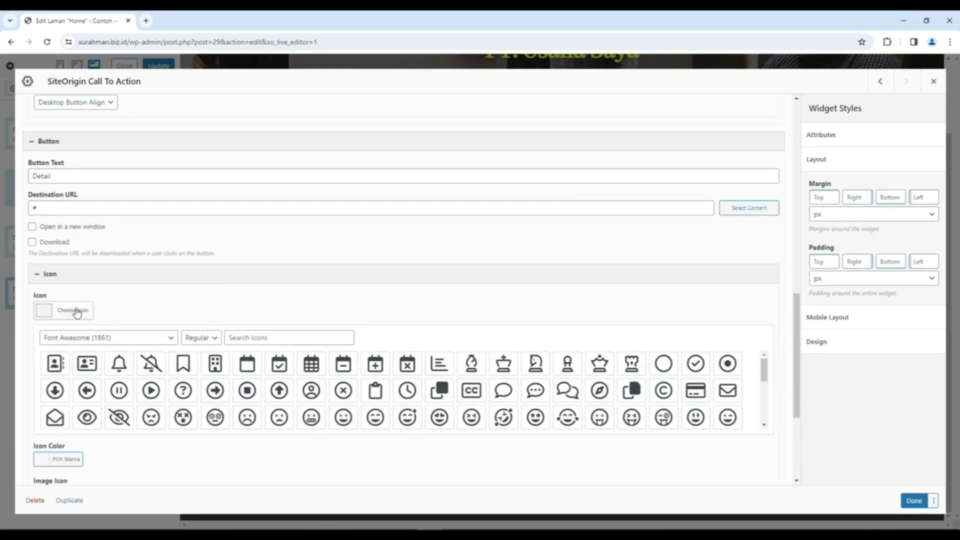
scroll(228, 313, "down", 2)
scroll(250, 307, "down", 10)
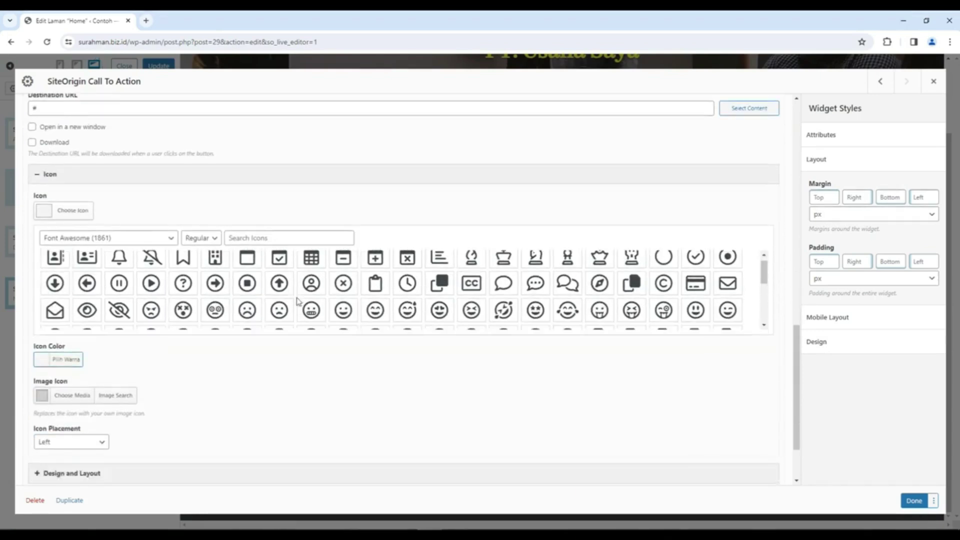
left_click(280, 293)
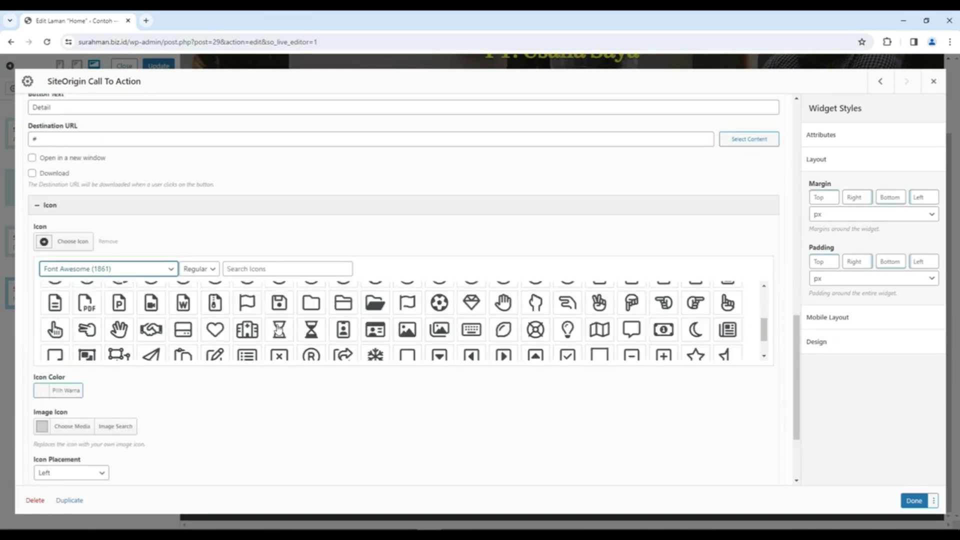
scroll(279, 329, "up", 1)
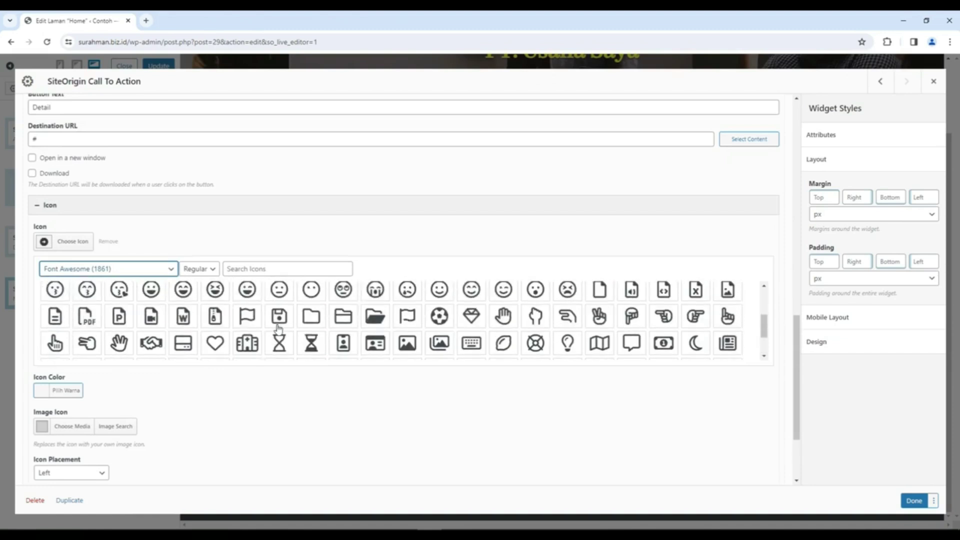
scroll(279, 329, "up", 5)
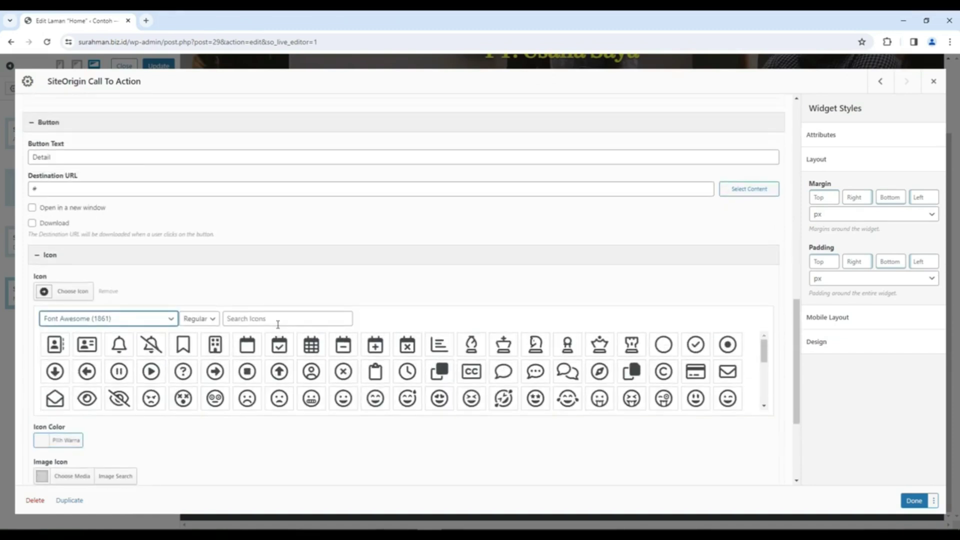
left_click(216, 371)
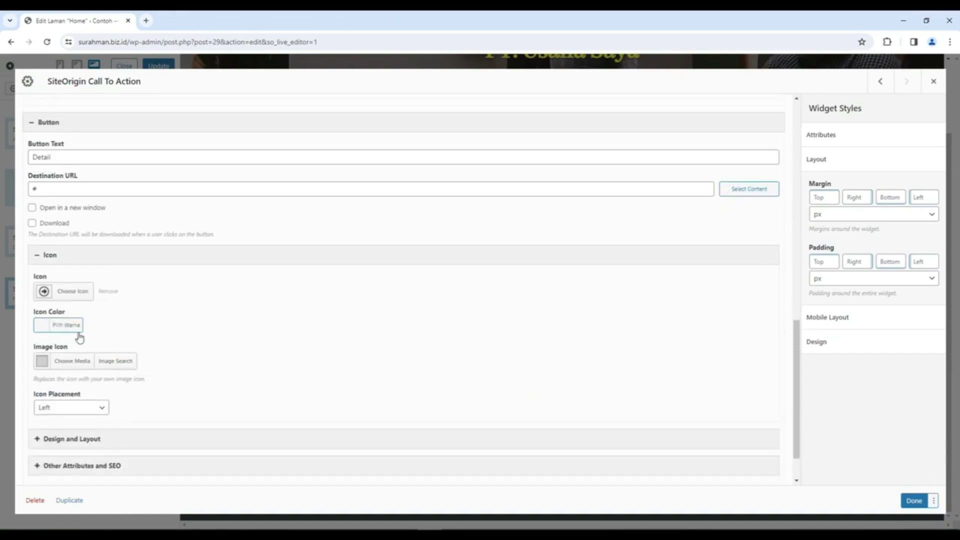
Set the button's Icon Color to white (#ffffff) and apply the Call To Action widget settings
left_click(69, 330)
left_click(55, 441)
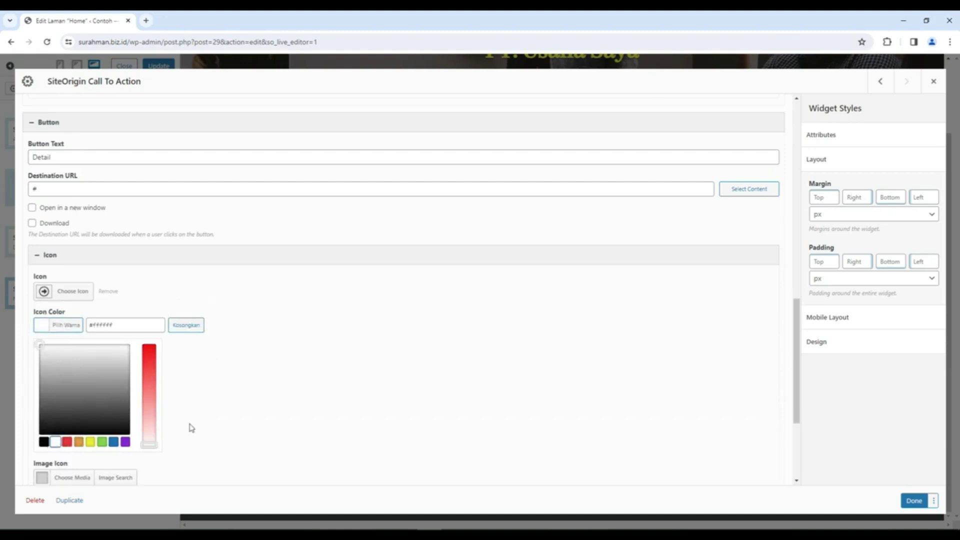
left_click(914, 500)
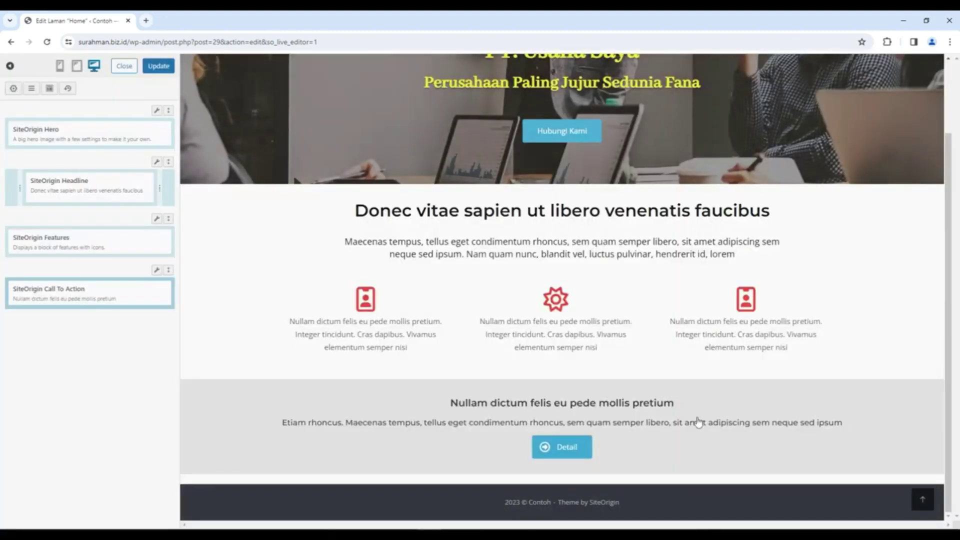
Set the Call To Action button's Button Theme to Atom in its design and layout settings, then apply
left_click(557, 456)
scroll(443, 392, "down", 2)
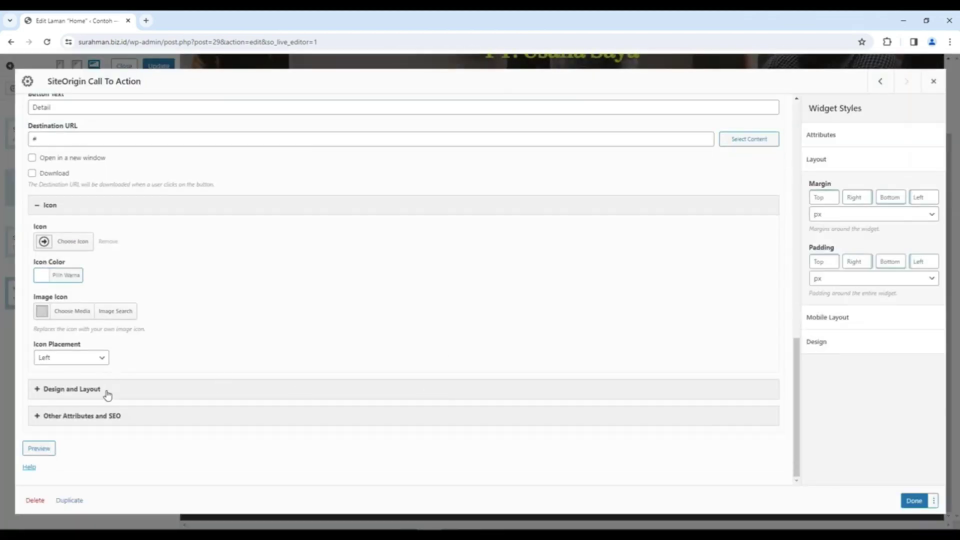
left_click(107, 395)
scroll(107, 395, "down", 2)
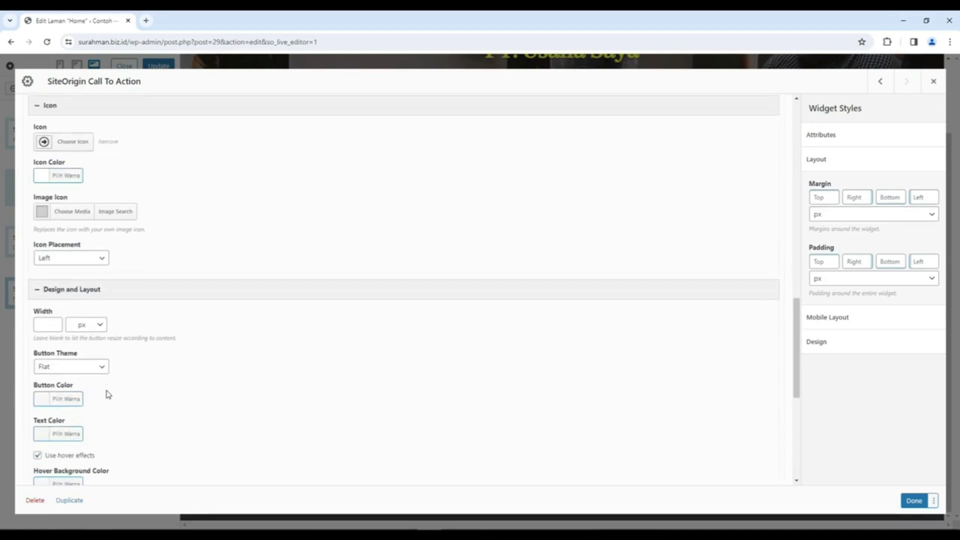
left_click(102, 367)
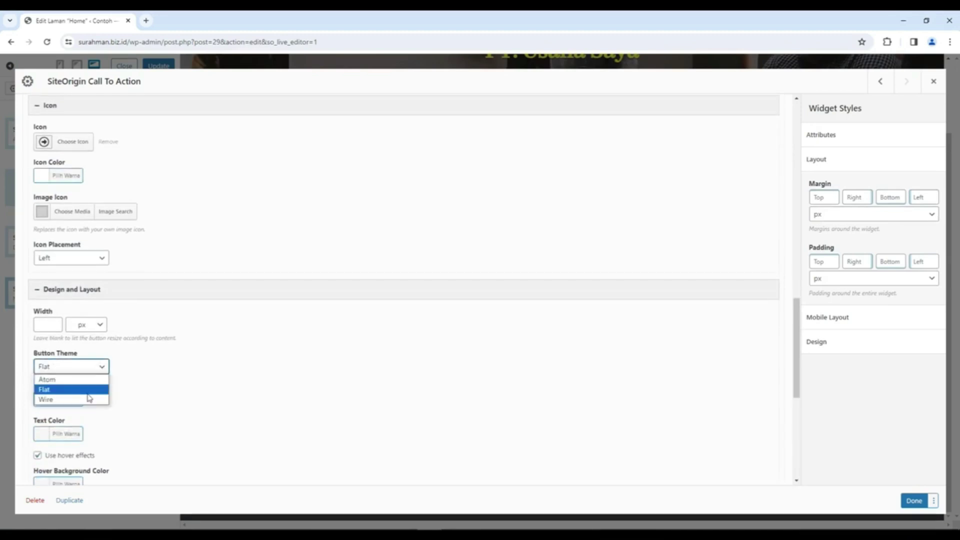
left_click(92, 383)
scroll(326, 361, "down", 4)
scroll(326, 361, "down", 2)
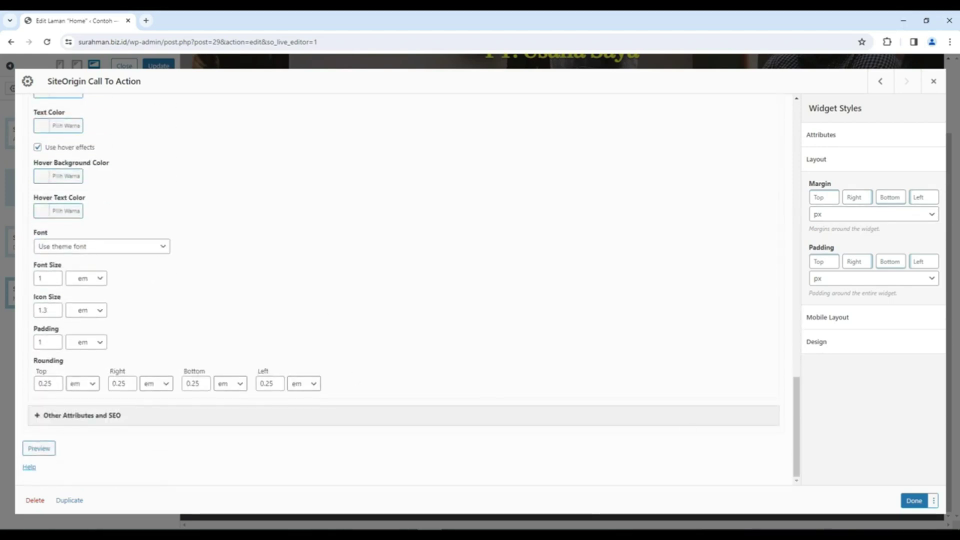
left_click(917, 501)
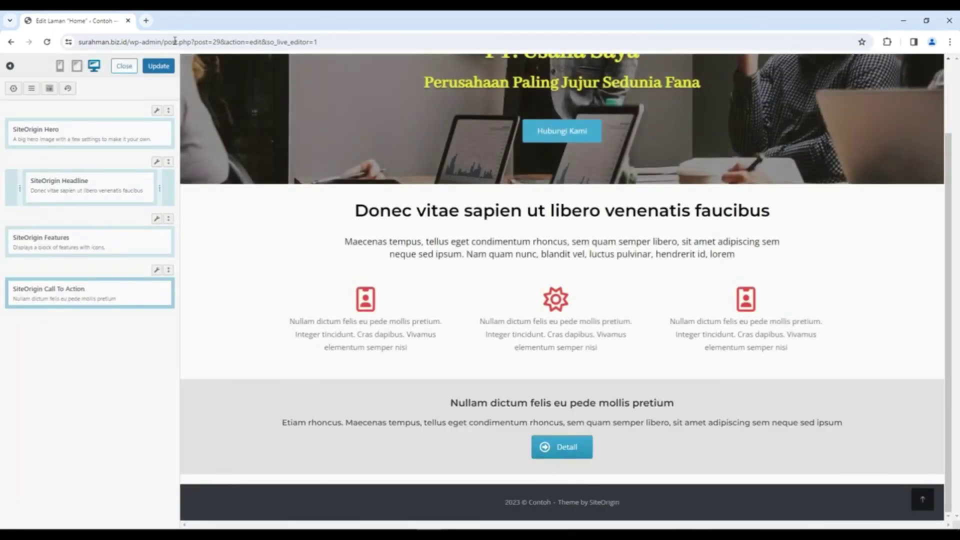
Update the Home page from the live editor and view the published page
left_click(157, 68)
left_click(155, 69)
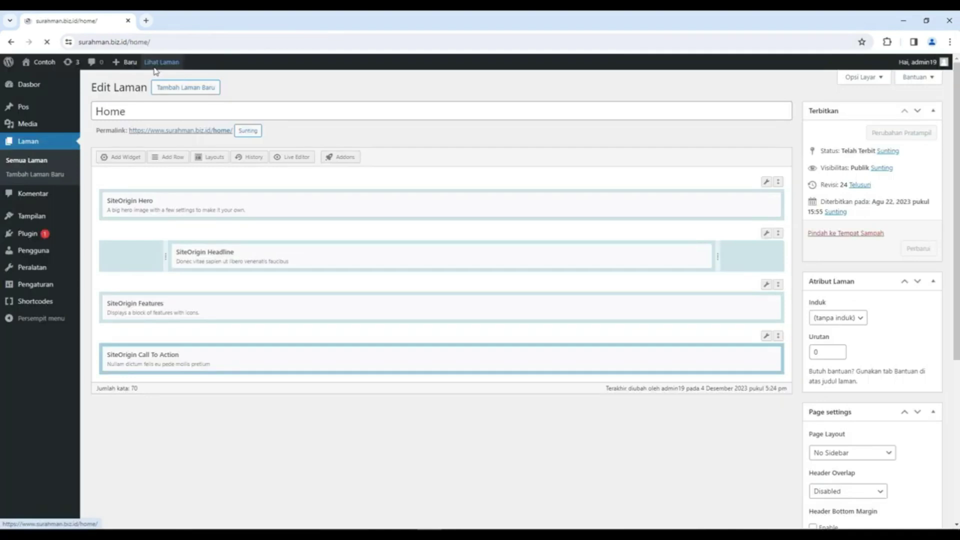
scroll(876, 253, "down", 2)
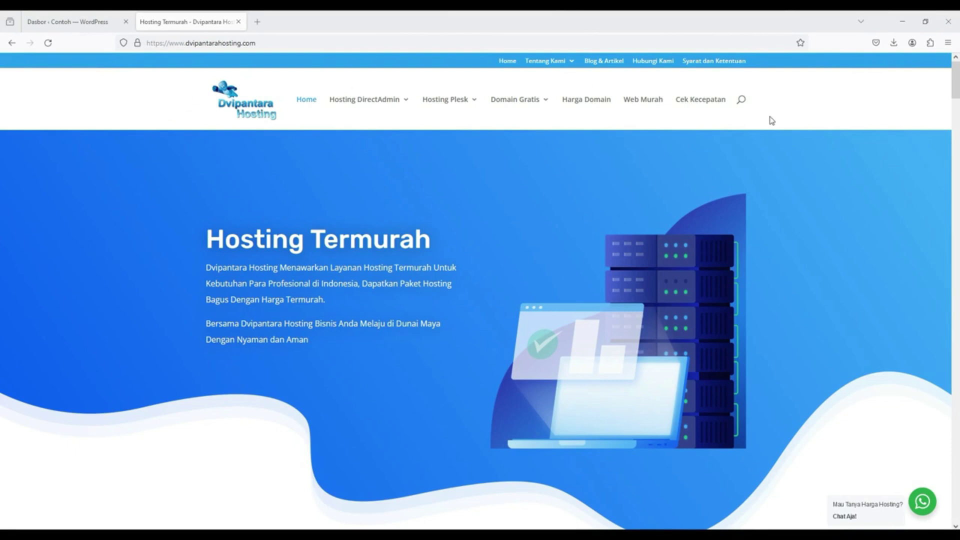
Examine the Dvipantara Hosting site's navigation submenus and its DirectAdmin Paket Hemat page as a menu example, then close the site
mouse_move(367, 109)
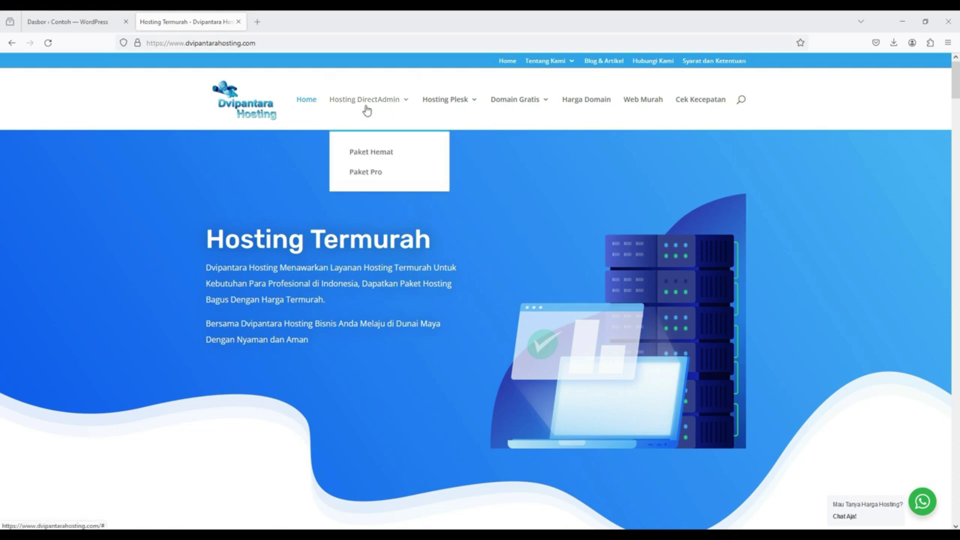
left_click(372, 156)
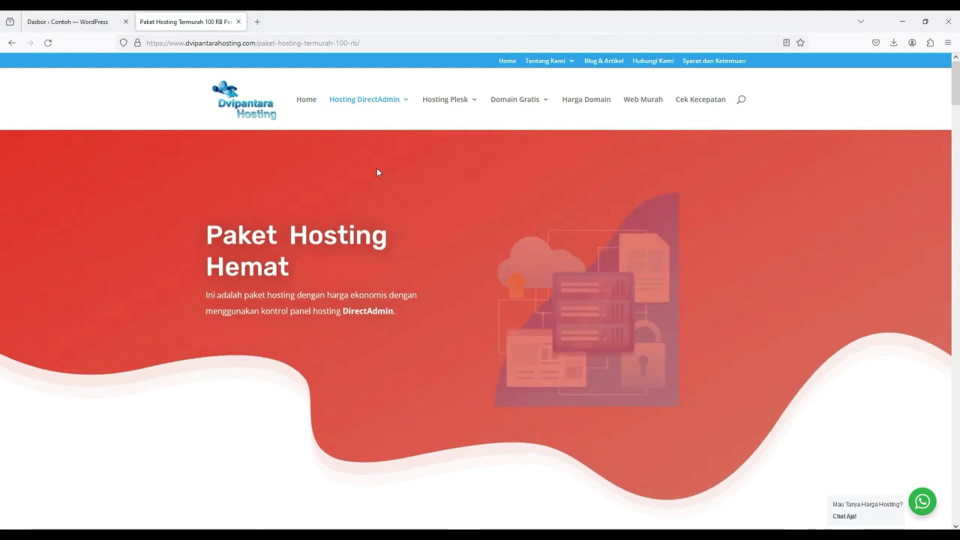
scroll(429, 236, "down", 8)
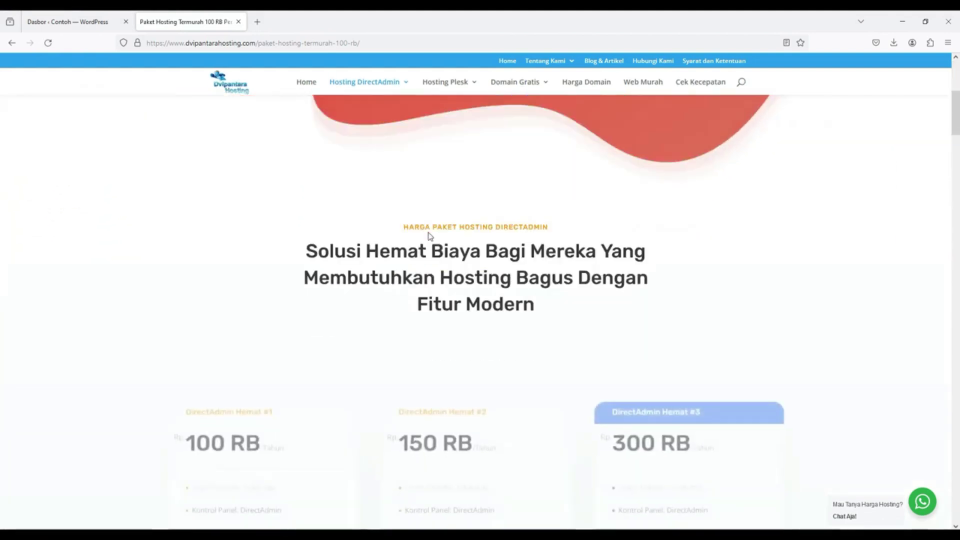
scroll(429, 237, "down", 2)
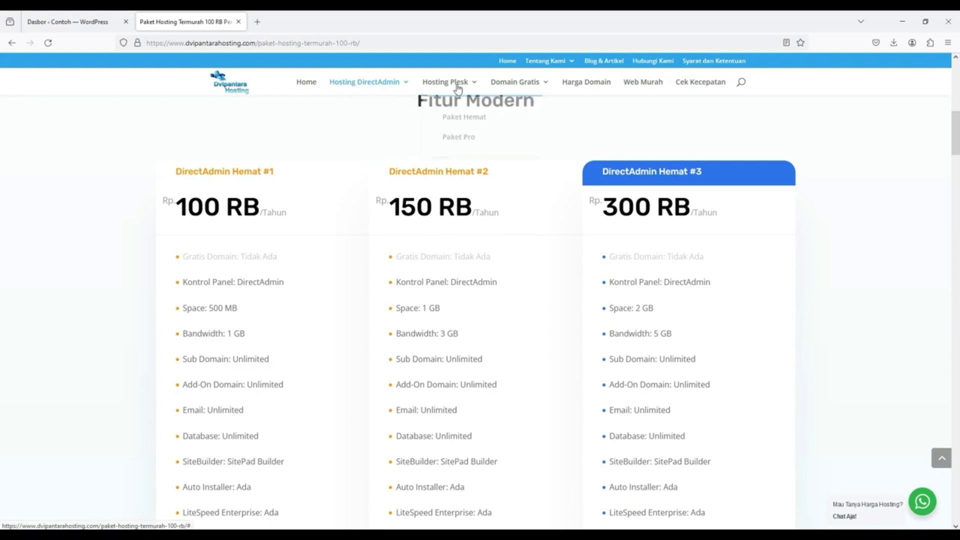
mouse_move(532, 86)
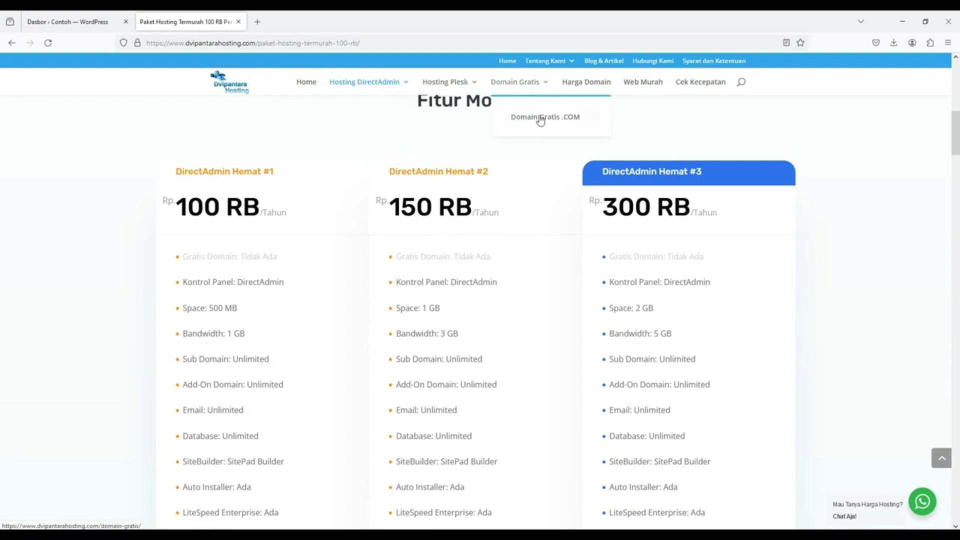
scroll(414, 221, "down", 3)
scroll(414, 225, "up", 2)
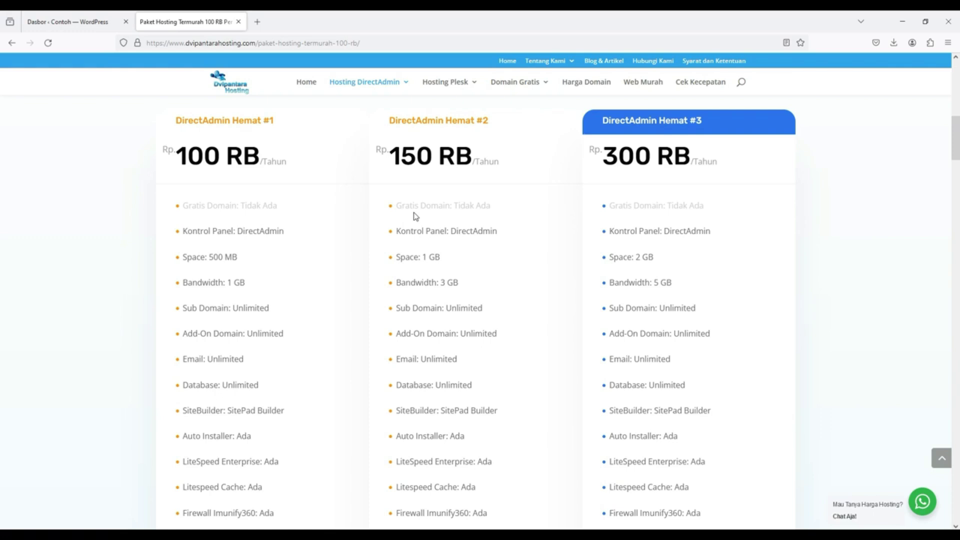
left_click(239, 22)
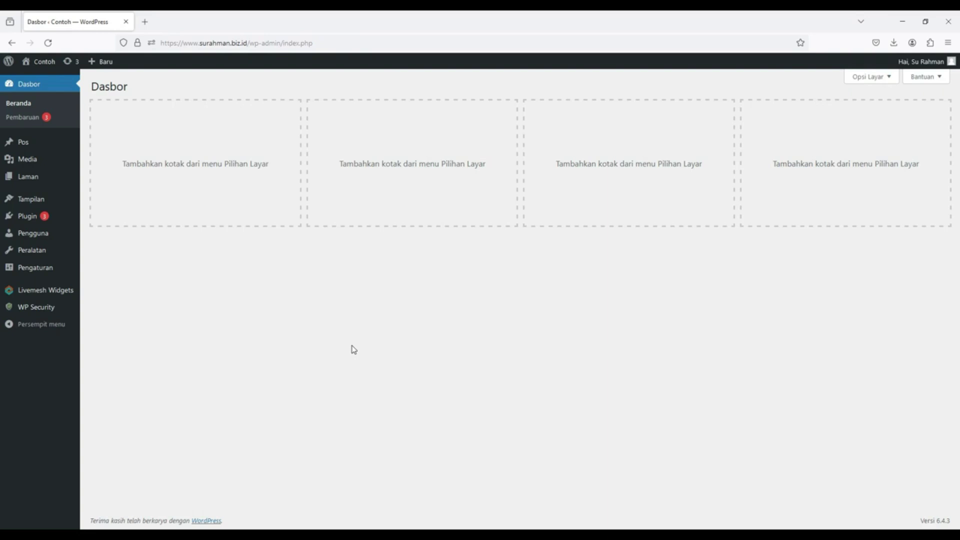
Open the list of all WordPress pages and review the pages available for the menu
mouse_move(52, 179)
left_click(95, 181)
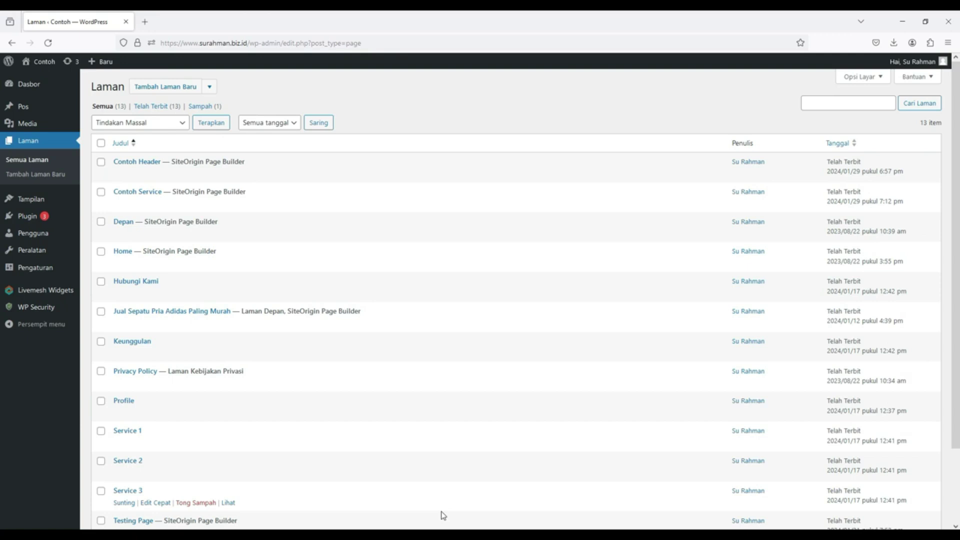
scroll(392, 433, "down", 2)
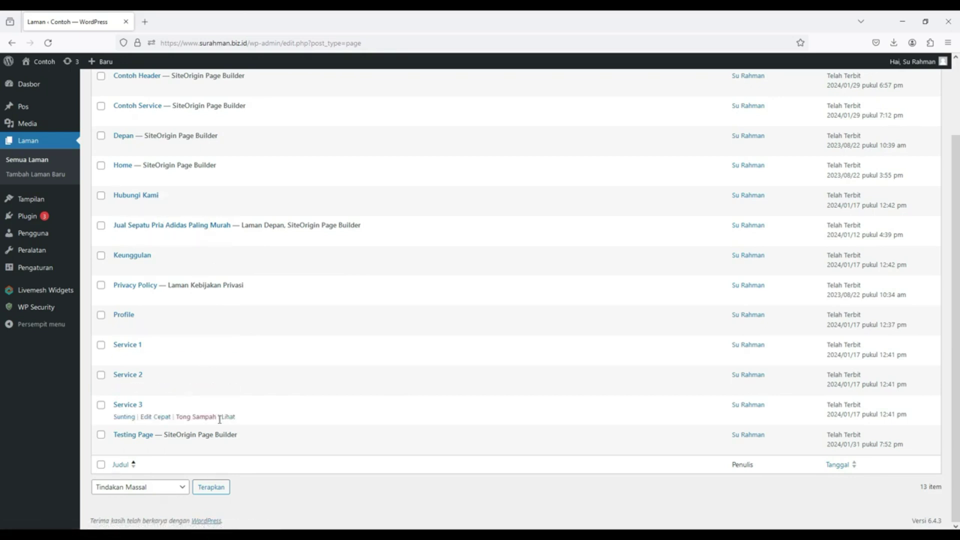
Create a navigation menu named Utama in the WordPress menu settings and save it
mouse_move(40, 202)
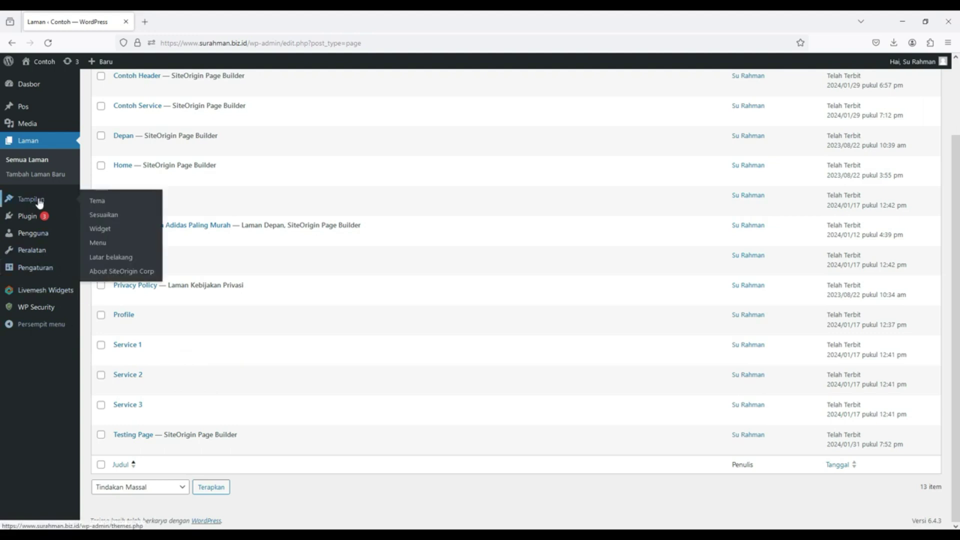
left_click(100, 245)
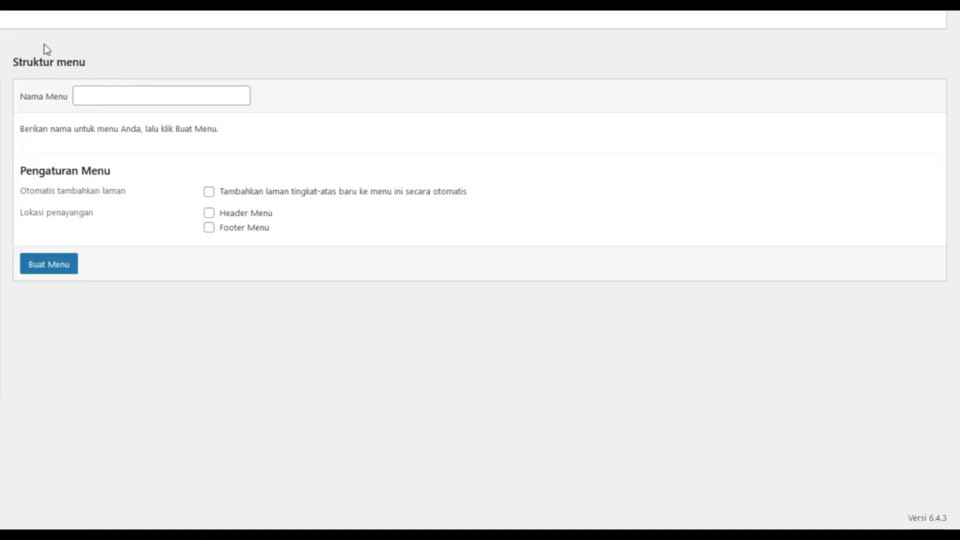
left_click(93, 98)
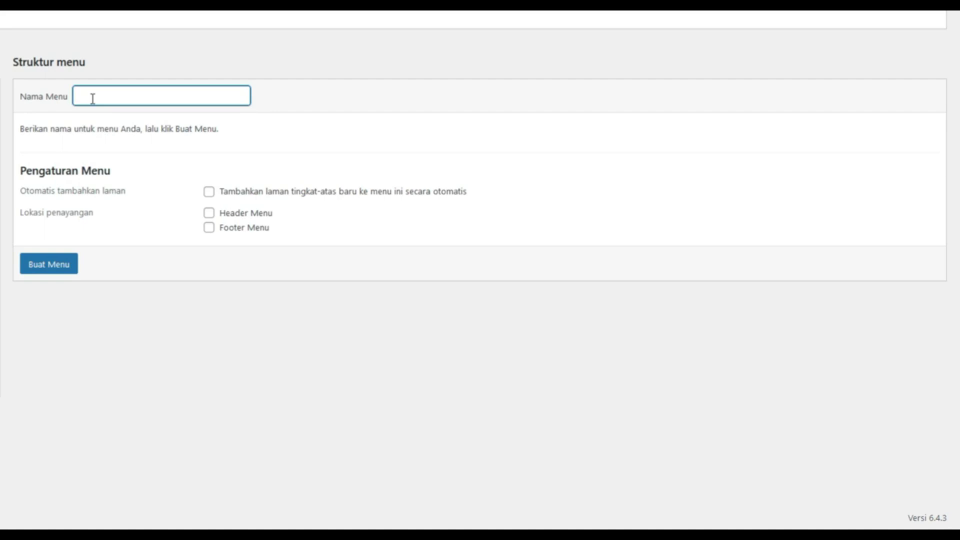
type("Utama")
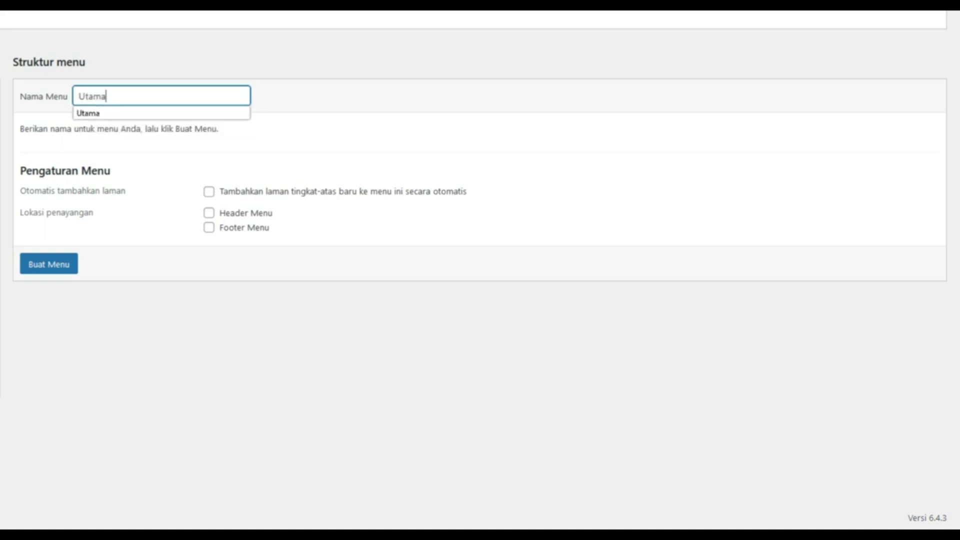
left_click(165, 389)
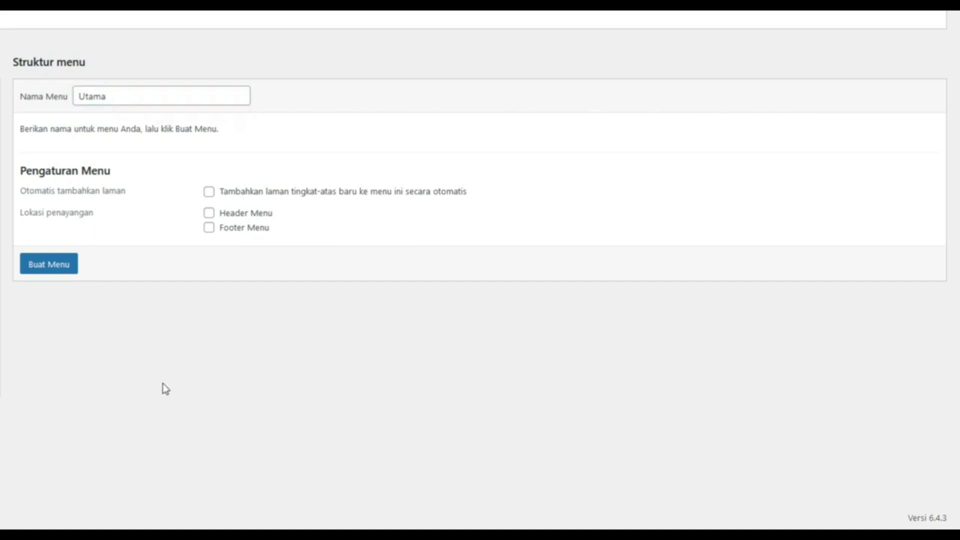
left_click(50, 265)
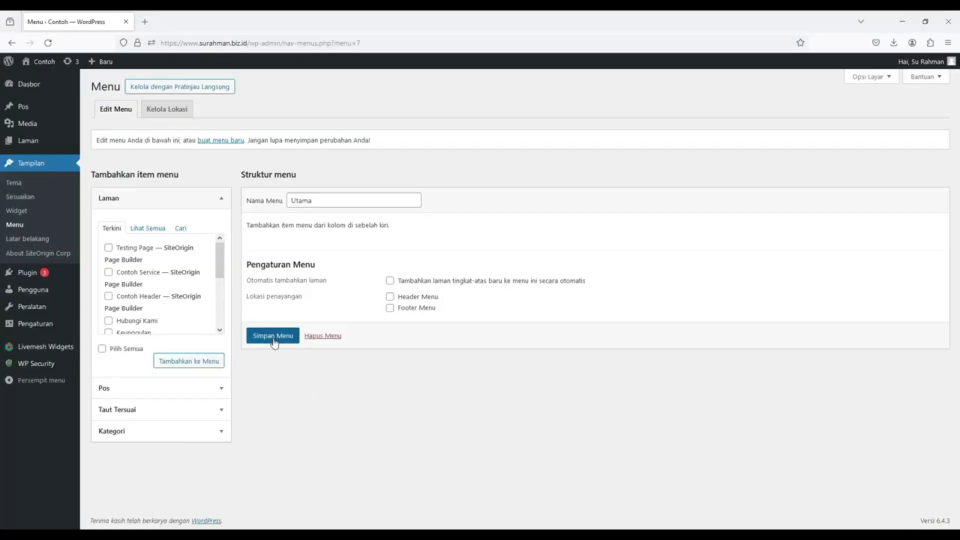
left_click(273, 339)
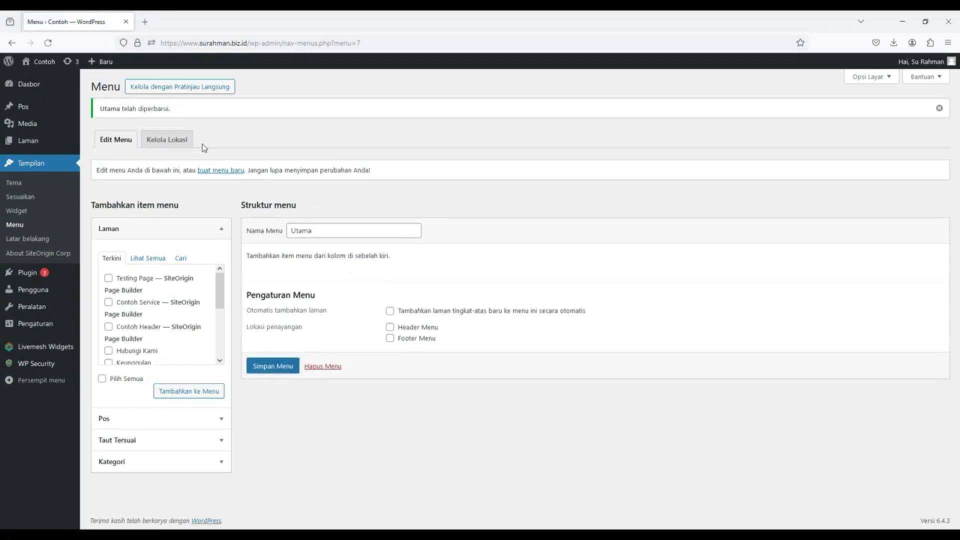
Copy the site's base URL, without the admin path, from the address of the menu page
left_click_drag(247, 43, 146, 38)
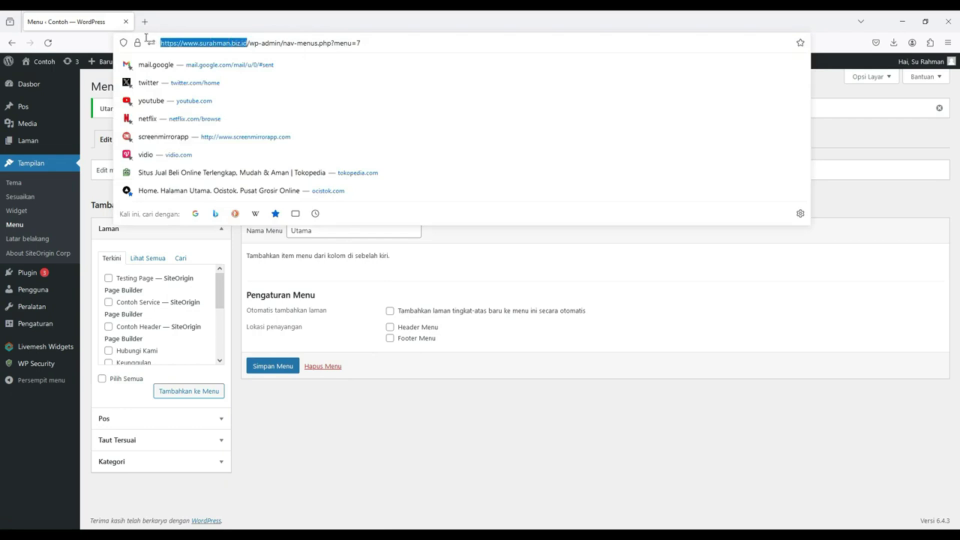
right_click(184, 39)
left_click(204, 86)
left_click(327, 91)
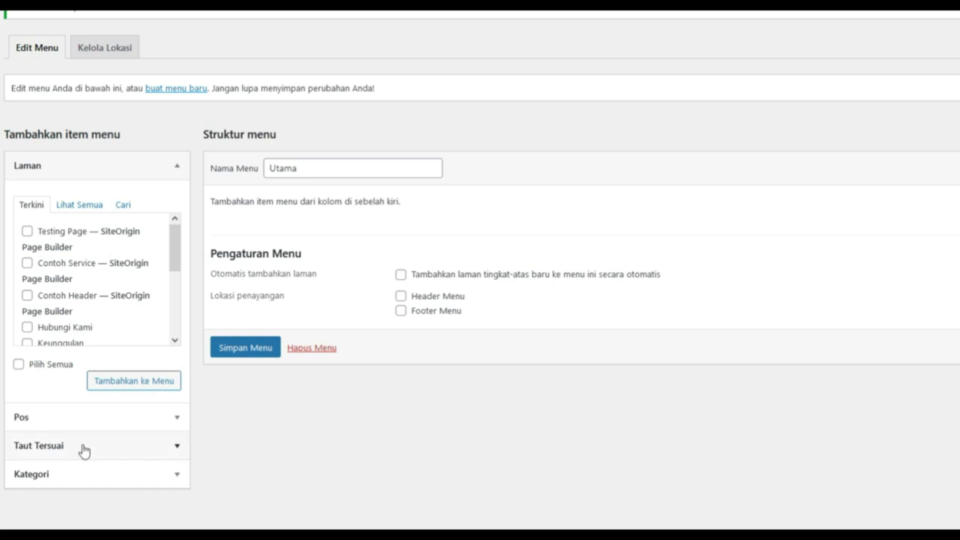
Add a custom link labelled Home with the copied site URL to the Utama menu and save the menu
left_click(153, 443)
left_click(100, 259)
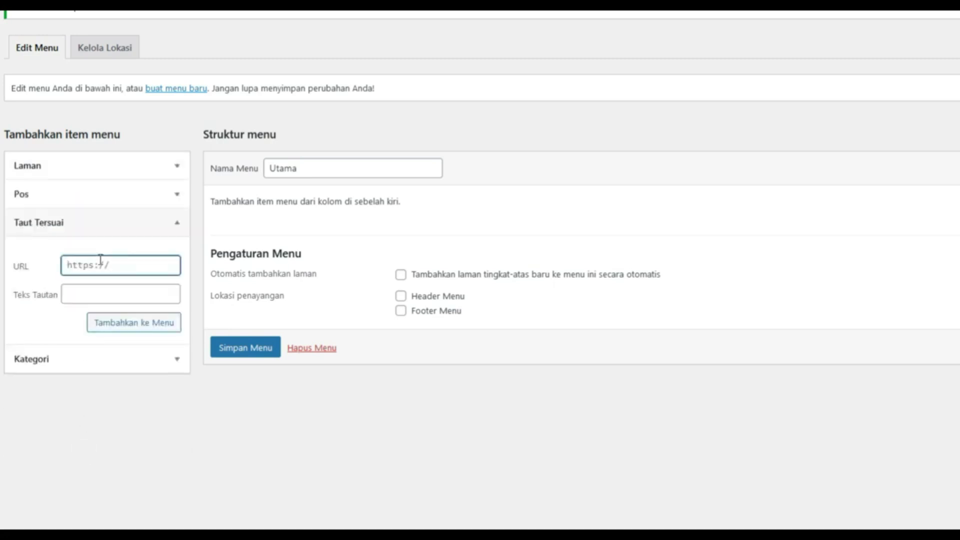
key("ctrl+v")
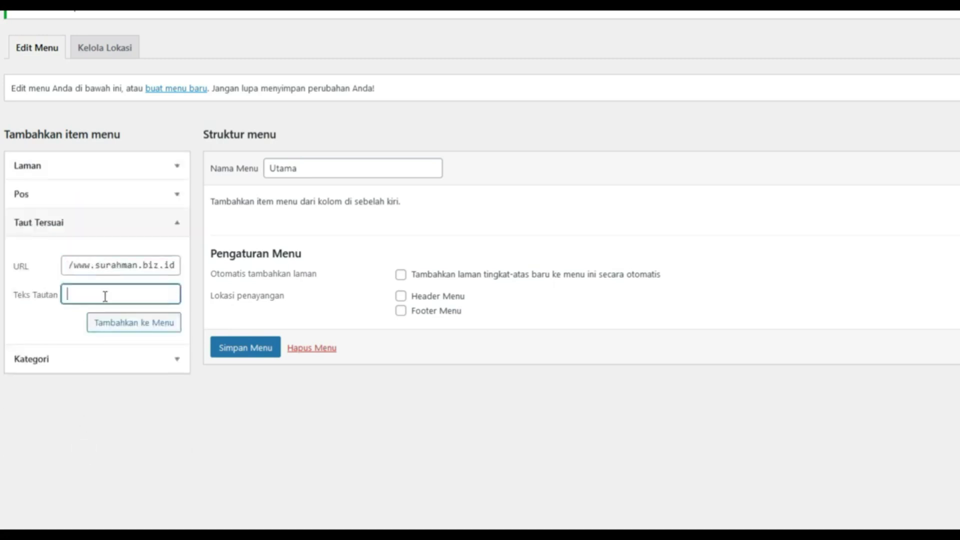
type("Home")
left_click(170, 325)
left_click(246, 446)
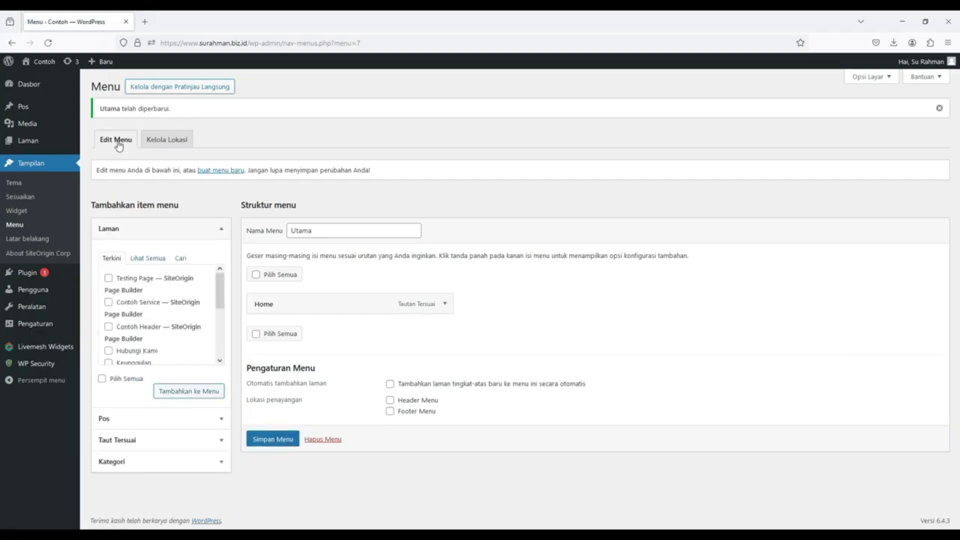
Open the live site and check its header navigation against the saved Utama menu structure
mouse_move(50, 63)
right_click(50, 84)
left_click(87, 92)
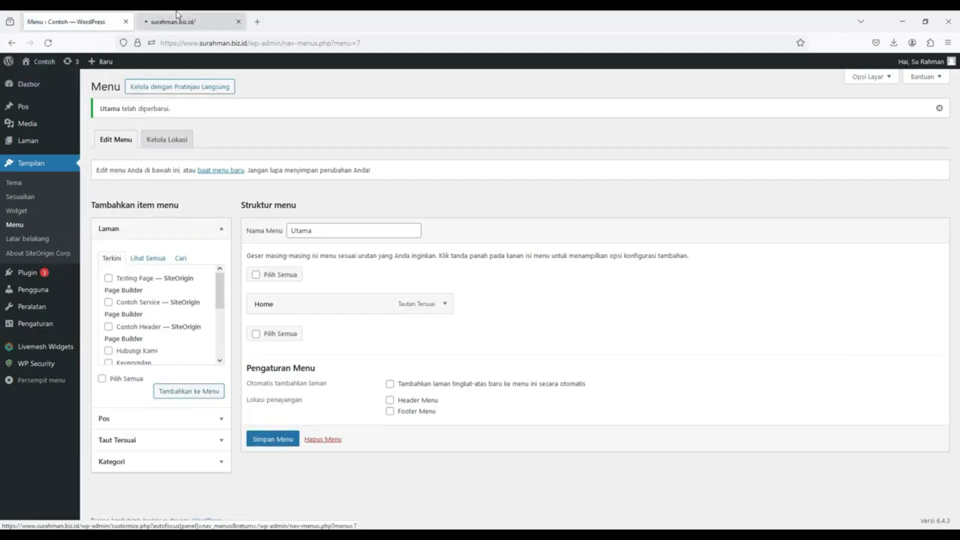
left_click(179, 21)
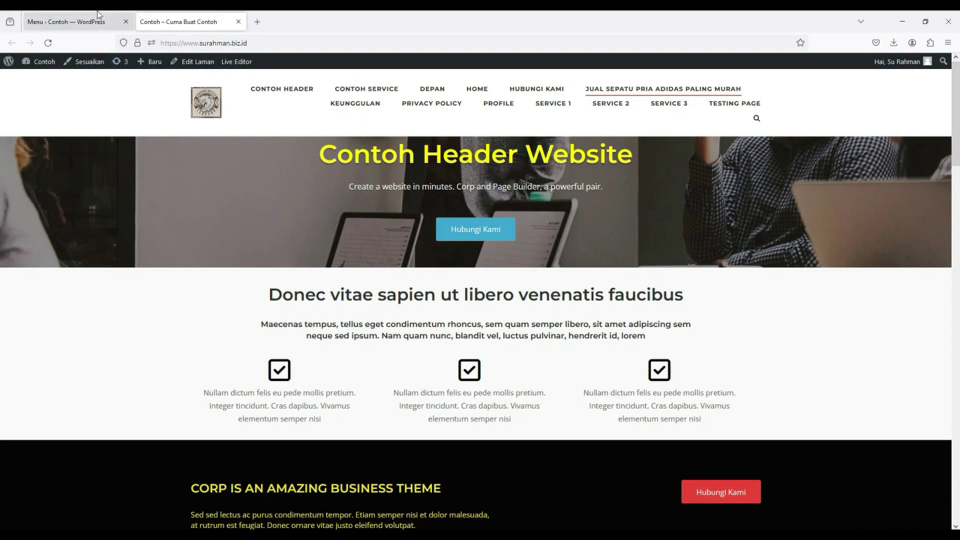
key("ctrl+Page_Up")
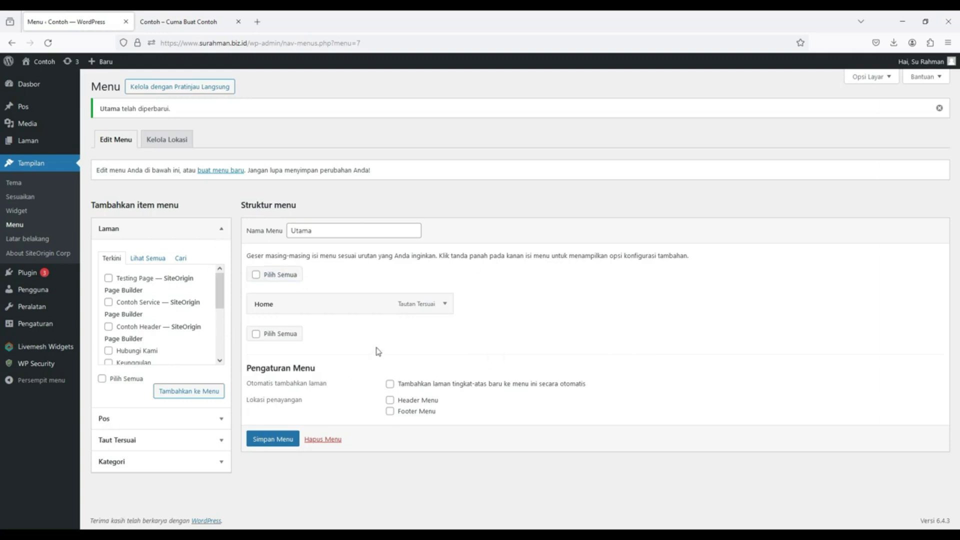
left_click(184, 20)
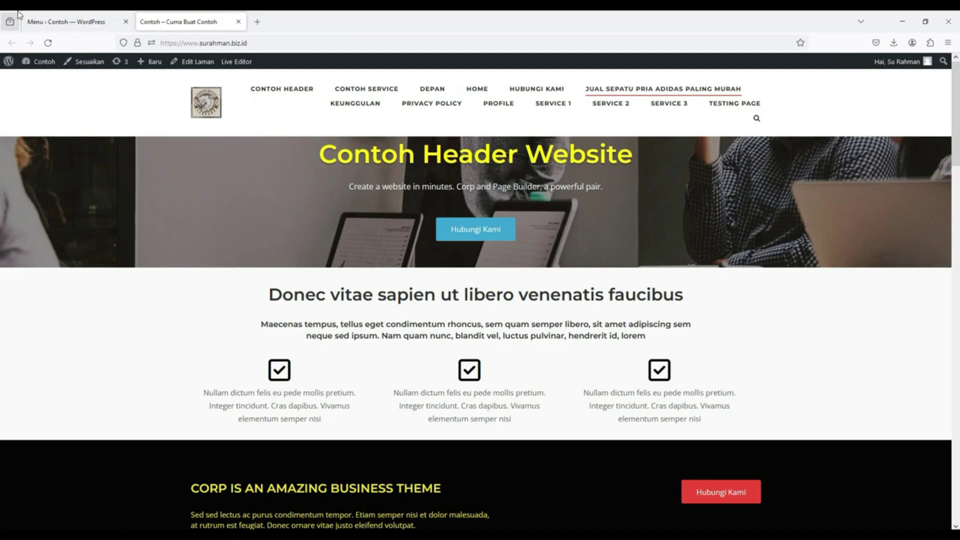
left_click(44, 17)
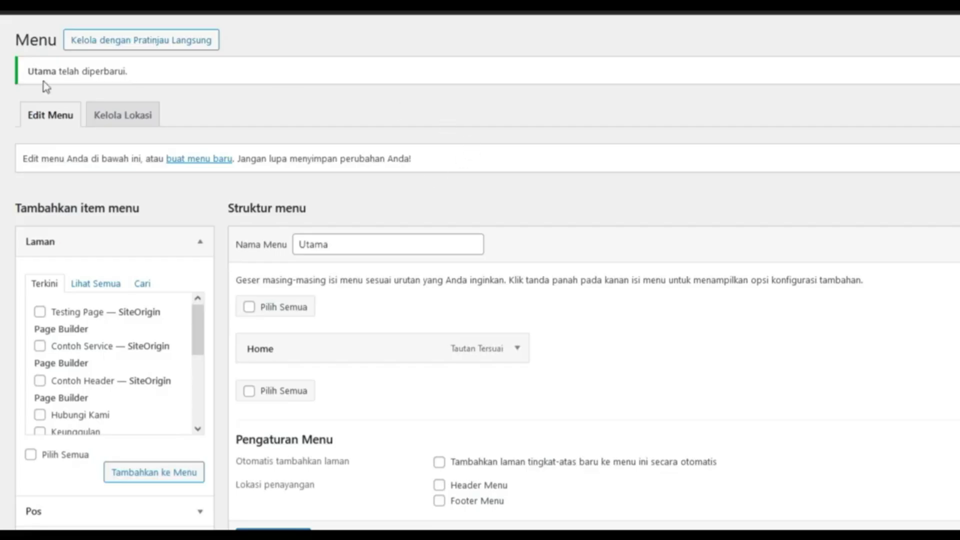
Assign the Utama menu to the theme's Header Menu location and save the changes
left_click(126, 118)
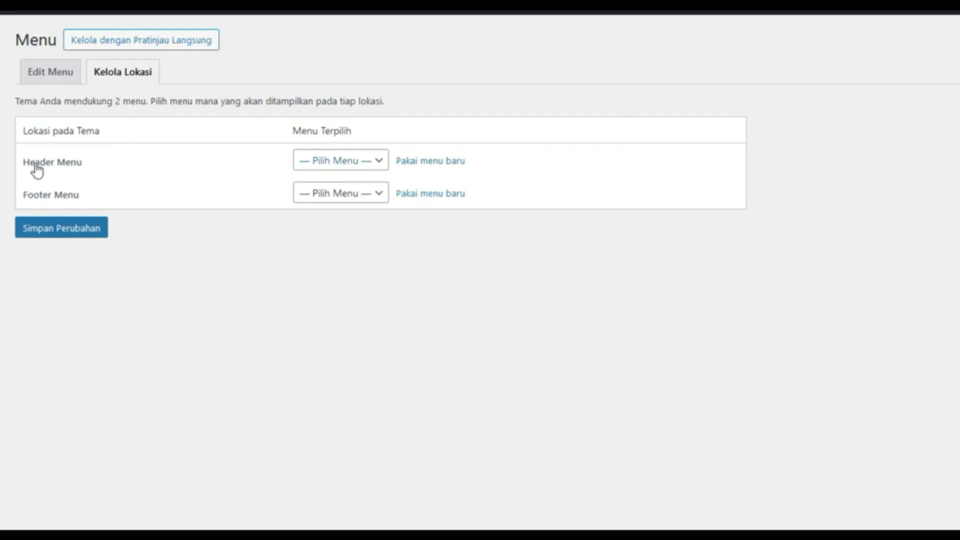
left_click(335, 164)
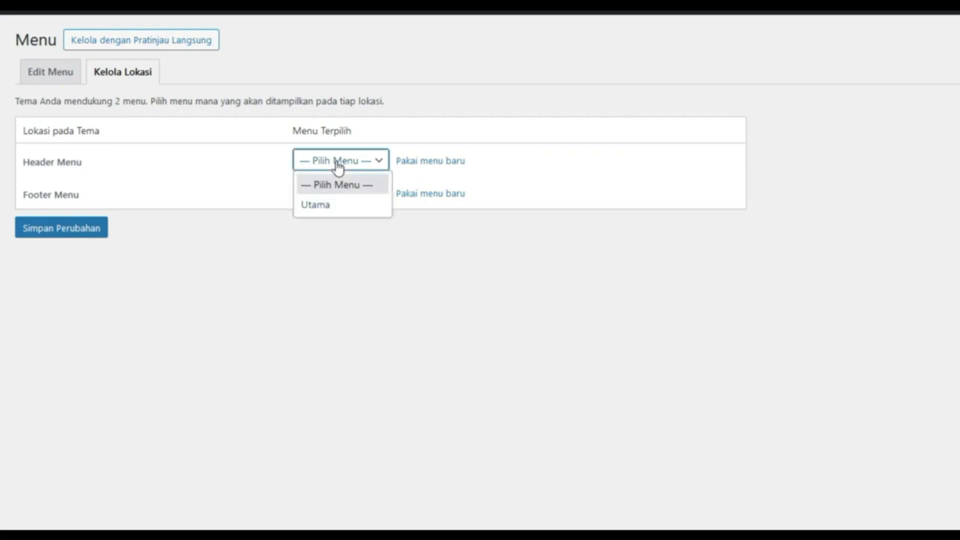
left_click(334, 209)
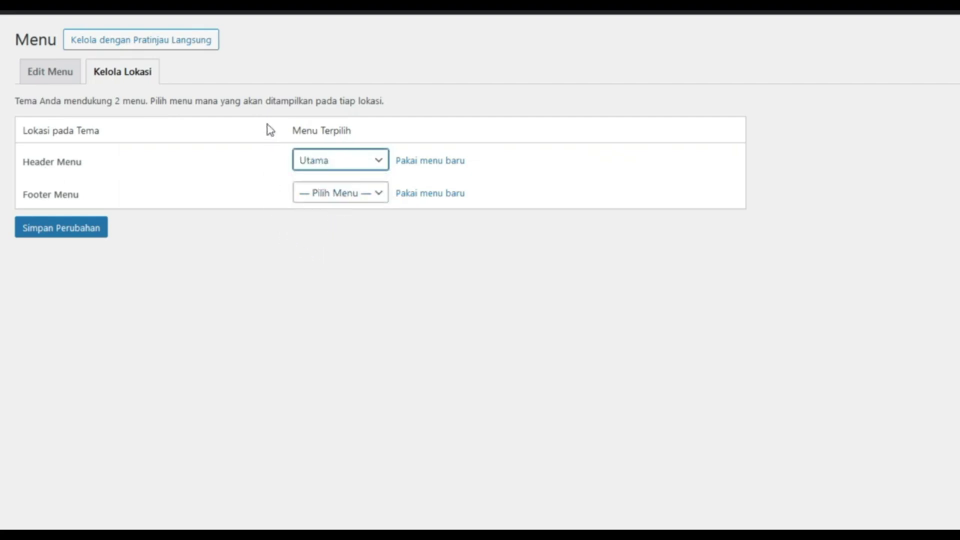
left_click(60, 233)
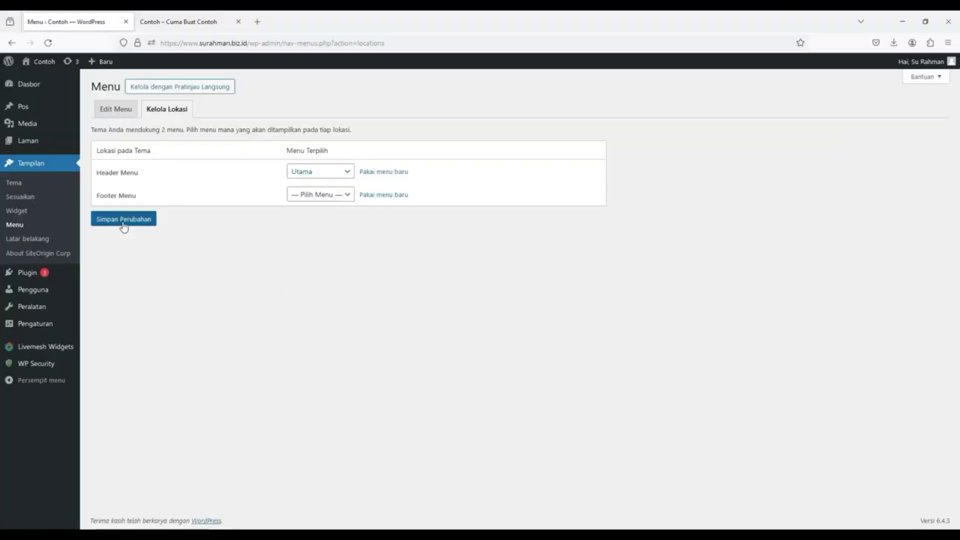
left_click(124, 220)
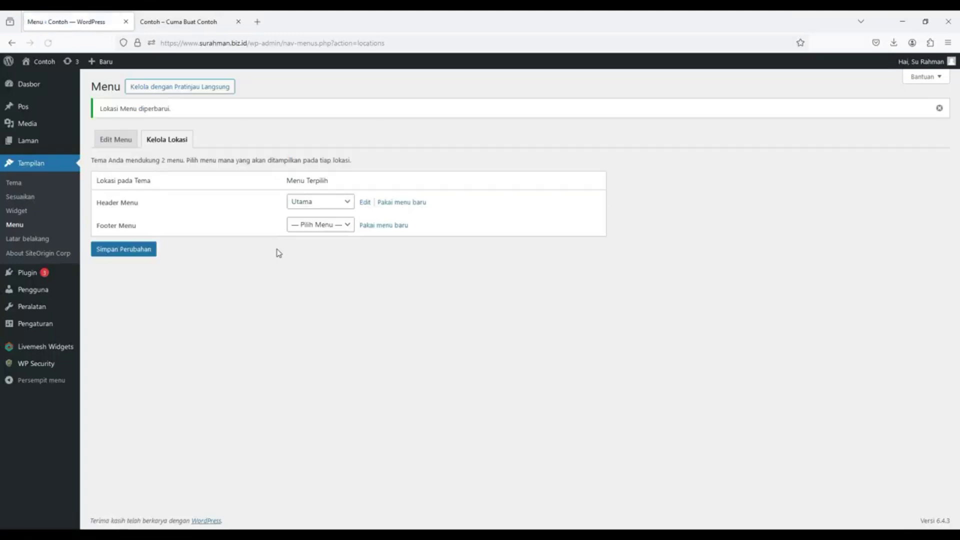
Open the live site again, compare its header navigation with the earlier view, and close both site views
mouse_move(43, 62)
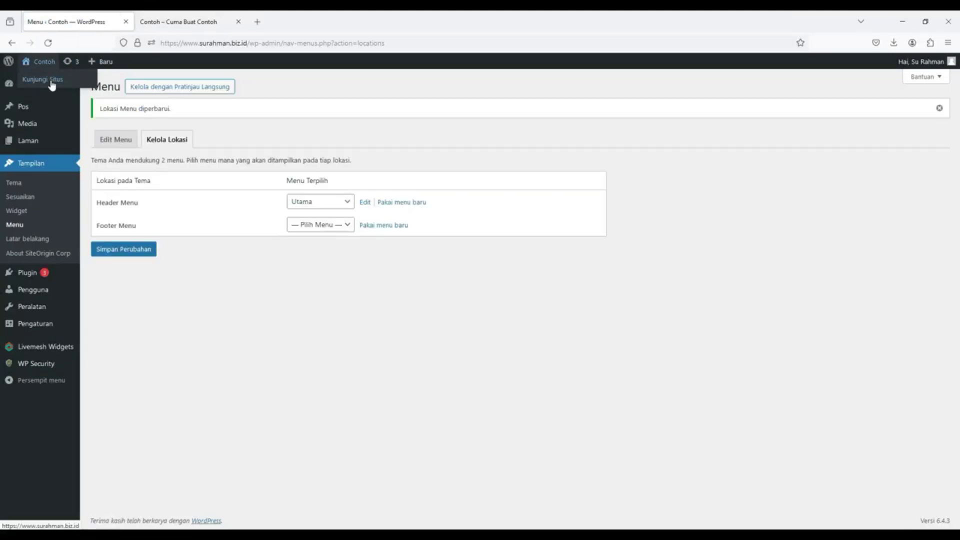
right_click(52, 83)
left_click(73, 92)
left_click(194, 22)
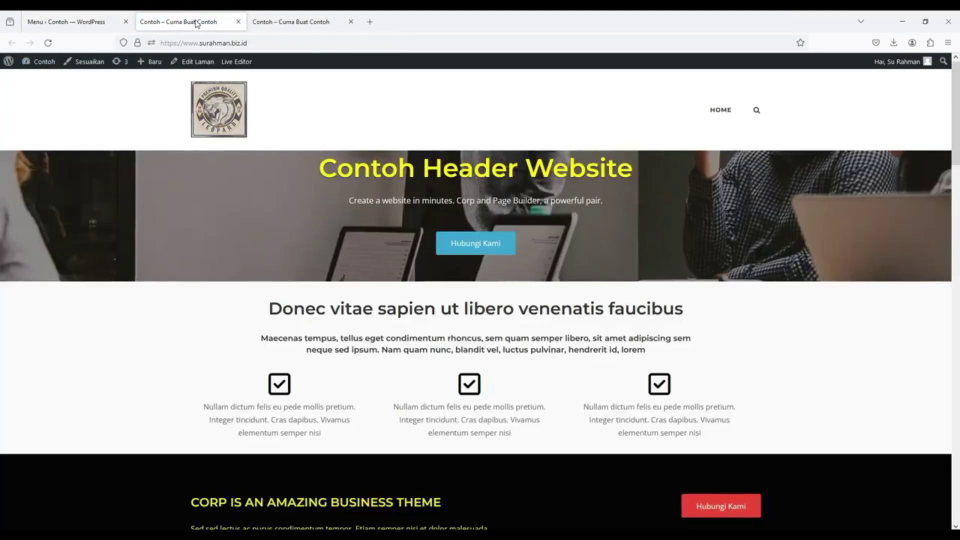
left_click(278, 22)
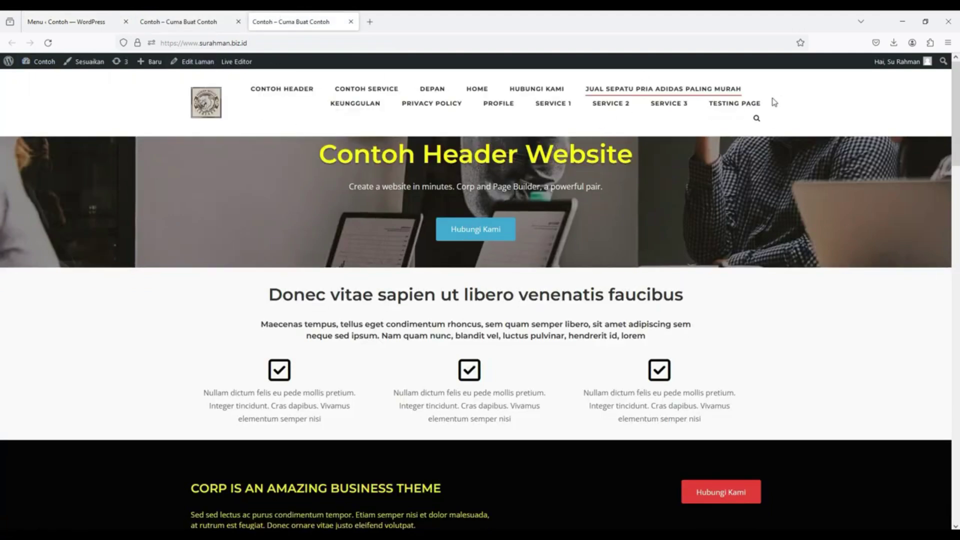
left_click(178, 18)
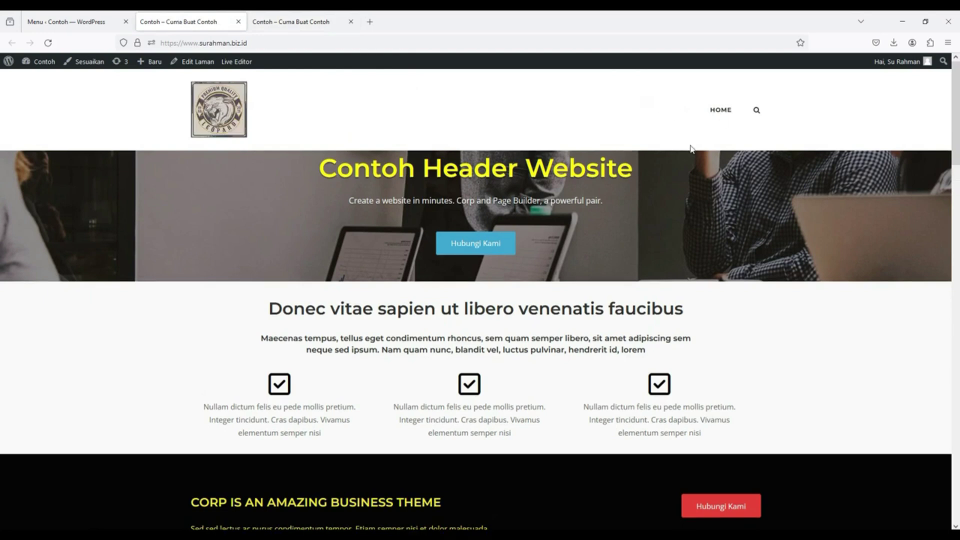
left_click(295, 22)
left_click(350, 21)
left_click(239, 22)
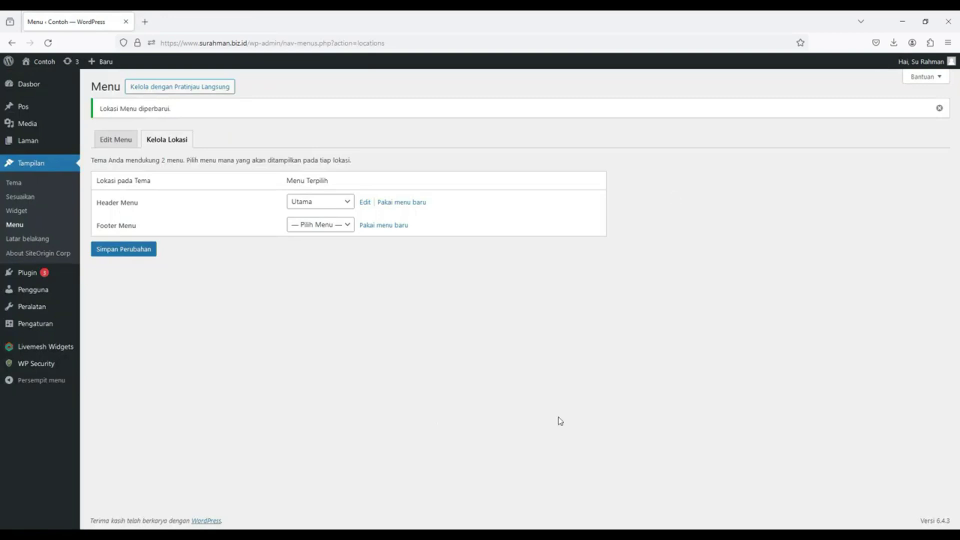
Add the Hubungi Kami, Keunggulan and Profile pages to the Utama menu and save it
left_click(100, 145)
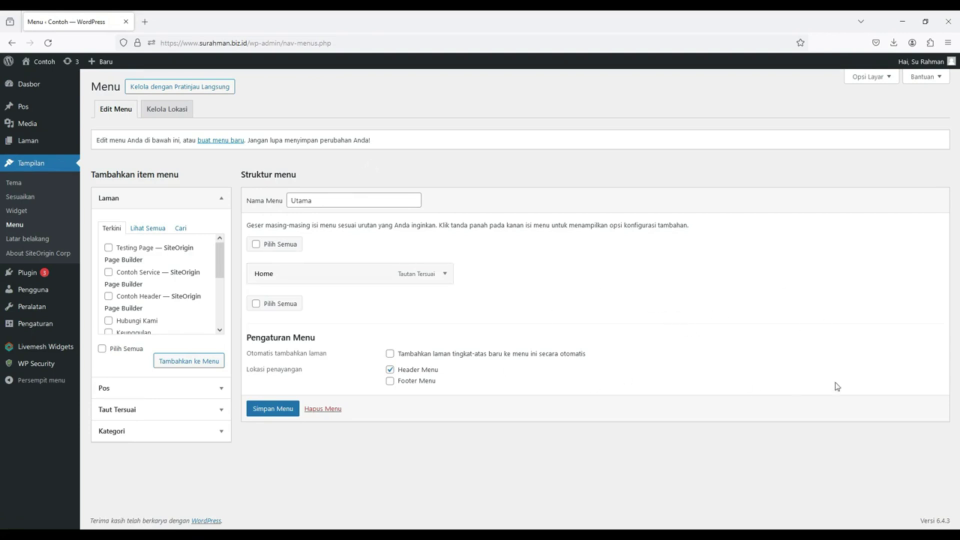
scroll(215, 280, "down", 2)
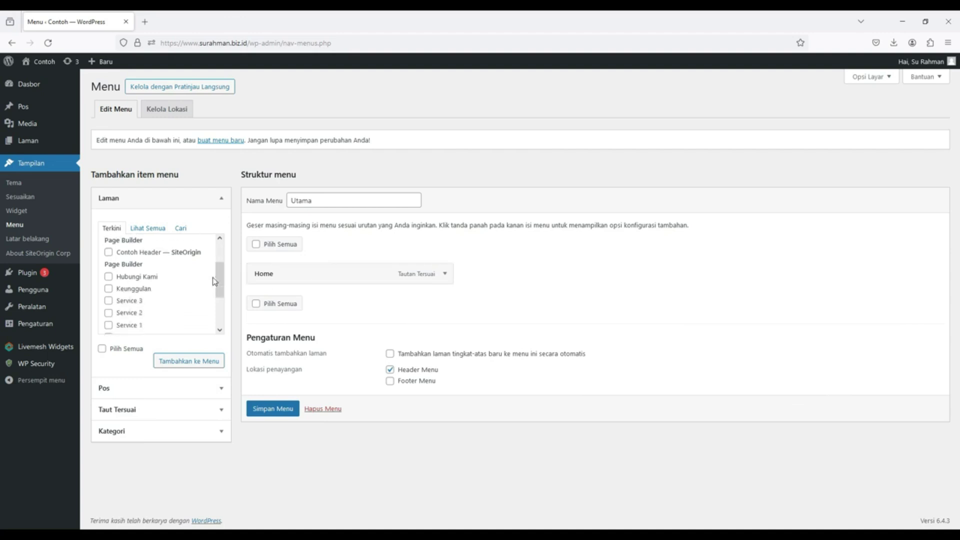
left_click(151, 273)
left_click(145, 283)
scroll(170, 298, "down", 2)
left_click(134, 282)
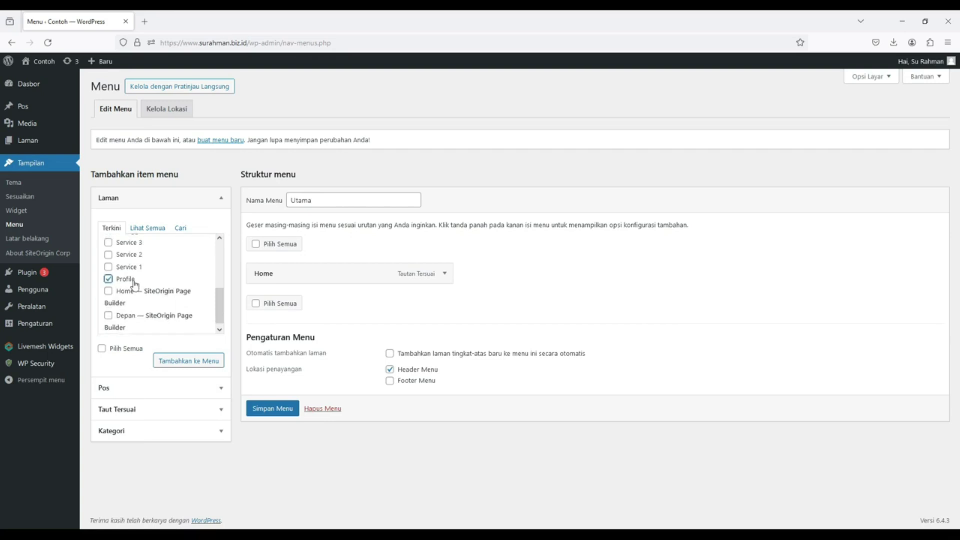
left_click(198, 366)
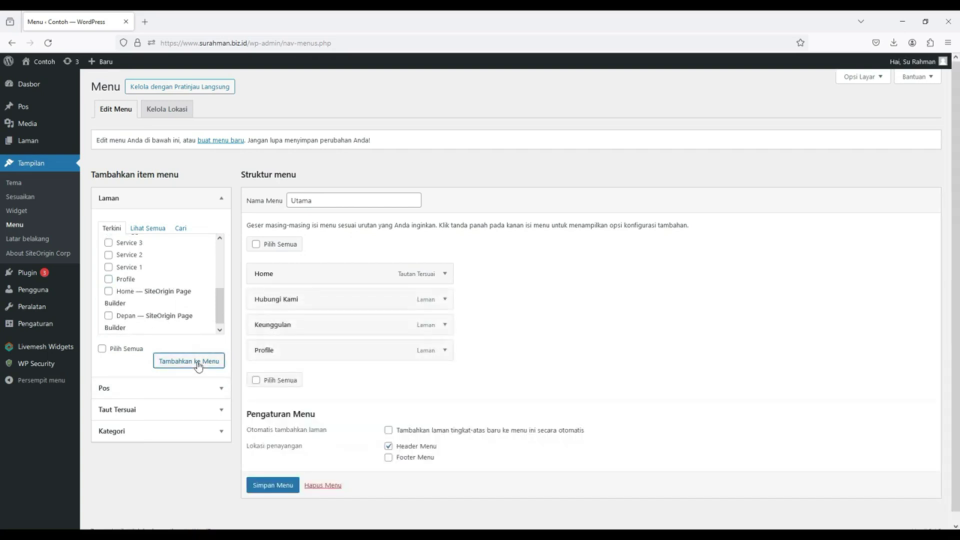
left_click(262, 486)
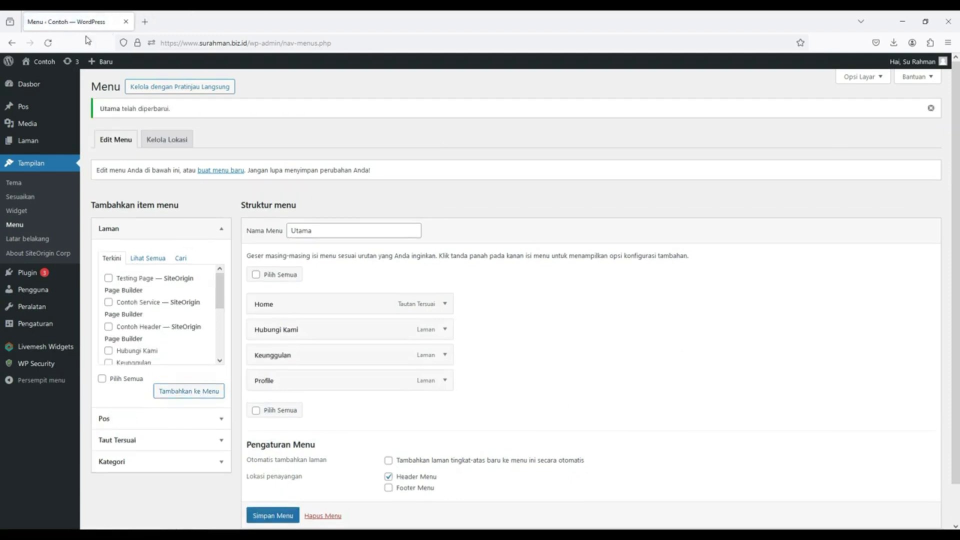
View the live site's header to check the order of the added page links against the menu structure
mouse_move(50, 66)
right_click(53, 83)
left_click(120, 88)
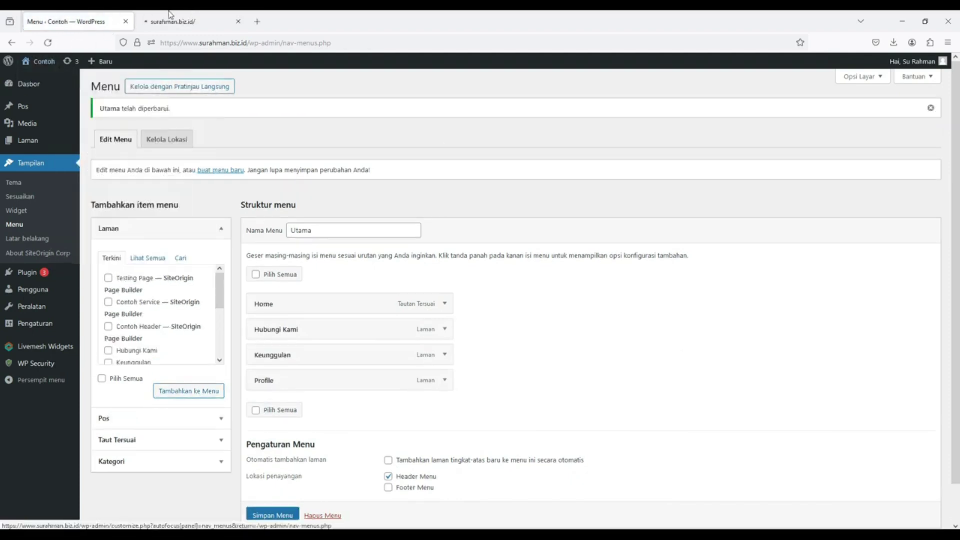
left_click(190, 21)
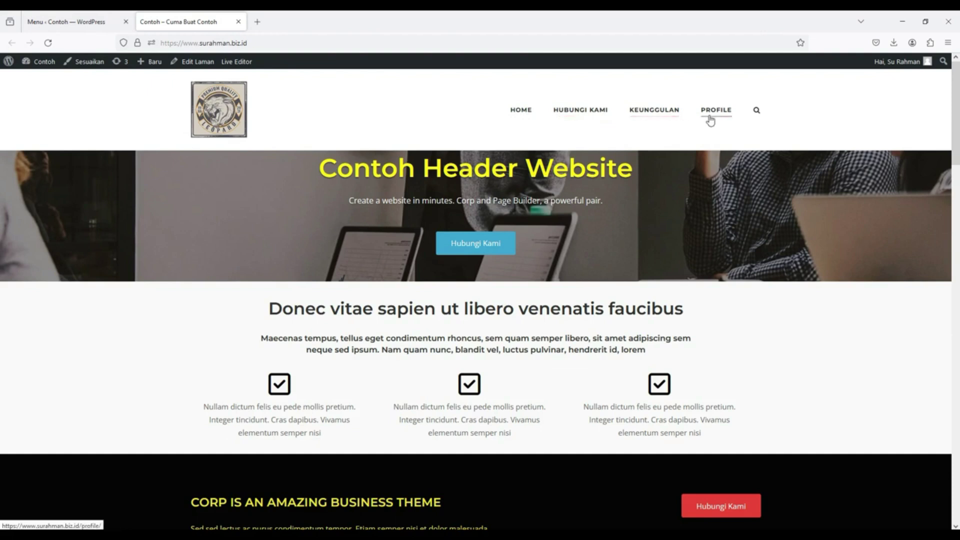
left_click(100, 22)
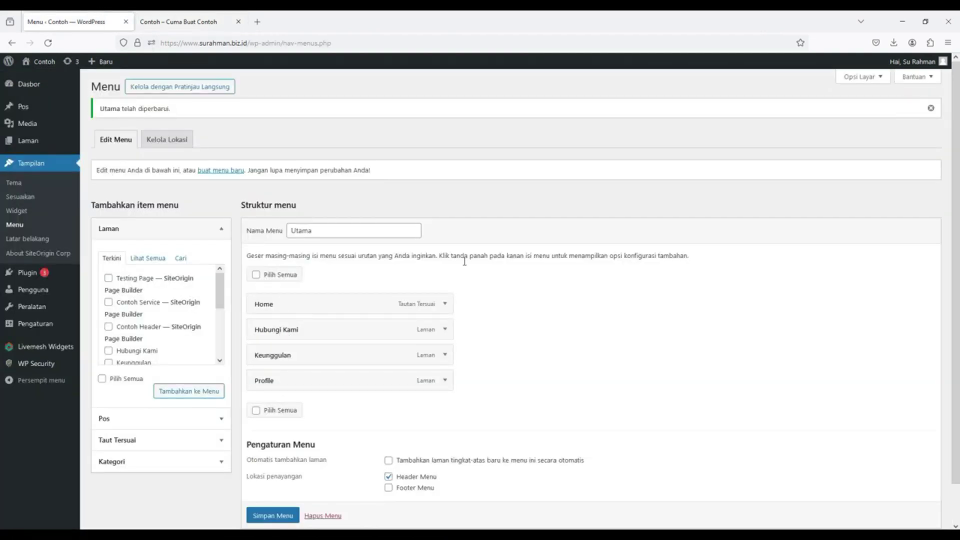
left_click(168, 15)
left_click(67, 21)
Reorder the Utama menu items as Home, Profile, Keunggulan, Hubungi Kami and save the menu
left_click_drag(332, 388, 292, 328)
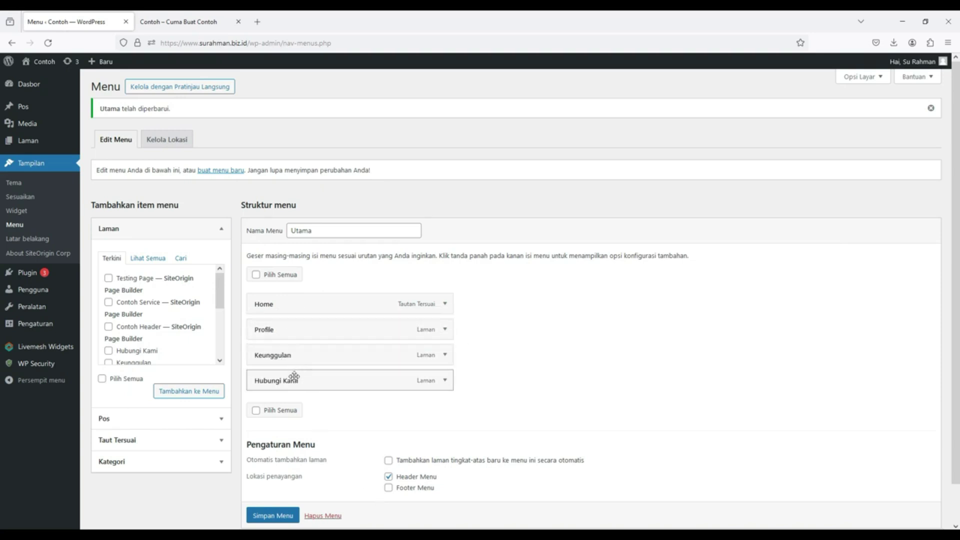
mouse_move(294, 378)
left_mouse_down()
mouse_move(293, 347)
mouse_move(293, 385)
mouse_move(310, 377)
left_mouse_up()
scroll(320, 376, "down", 1)
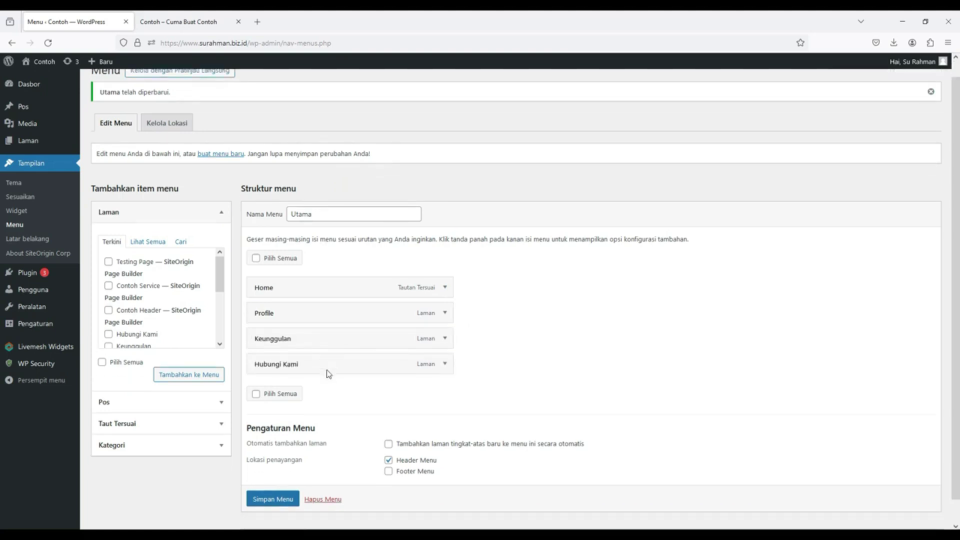
scroll(329, 374, "down", 1)
left_click(273, 474)
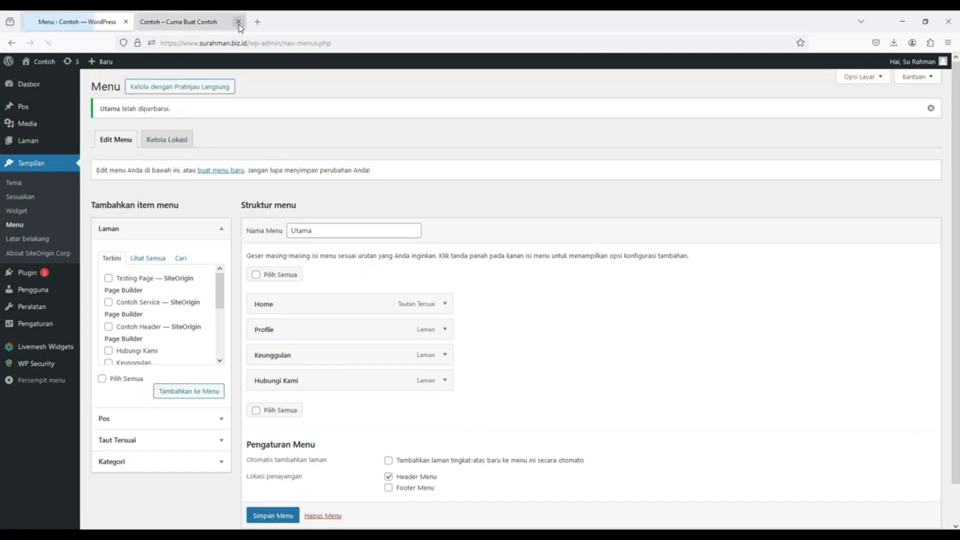
Close the old site view, reopen the live site to check the header menu order, and return to the menu settings
left_click(238, 22)
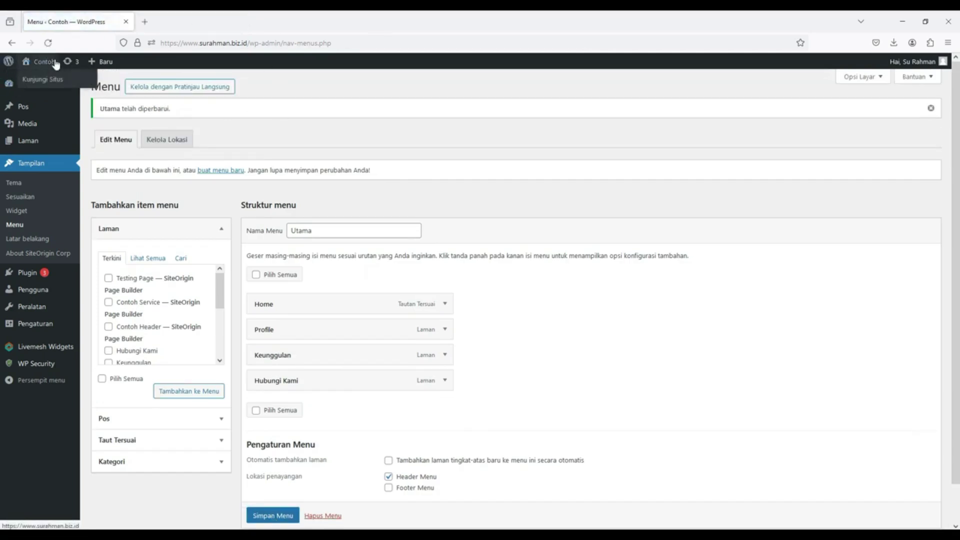
left_click(84, 96)
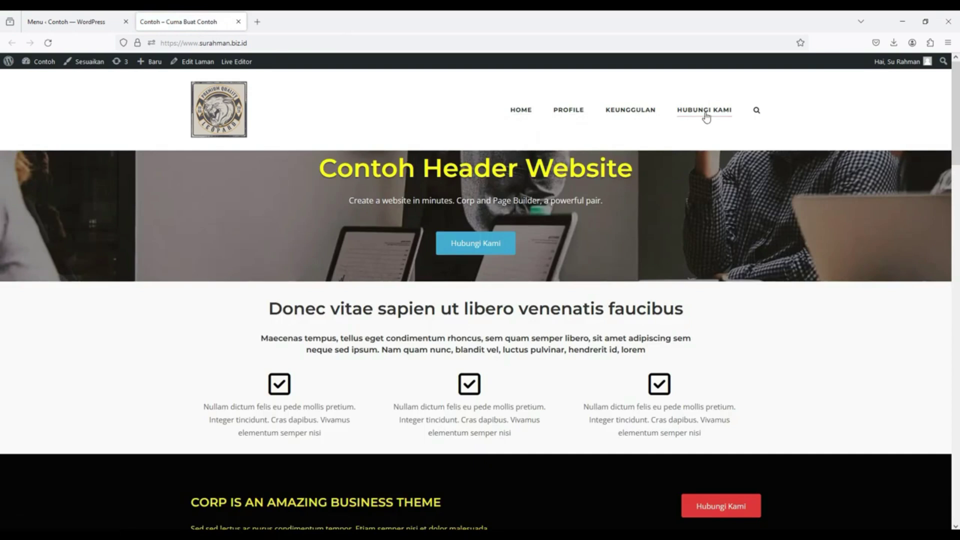
left_click(84, 22)
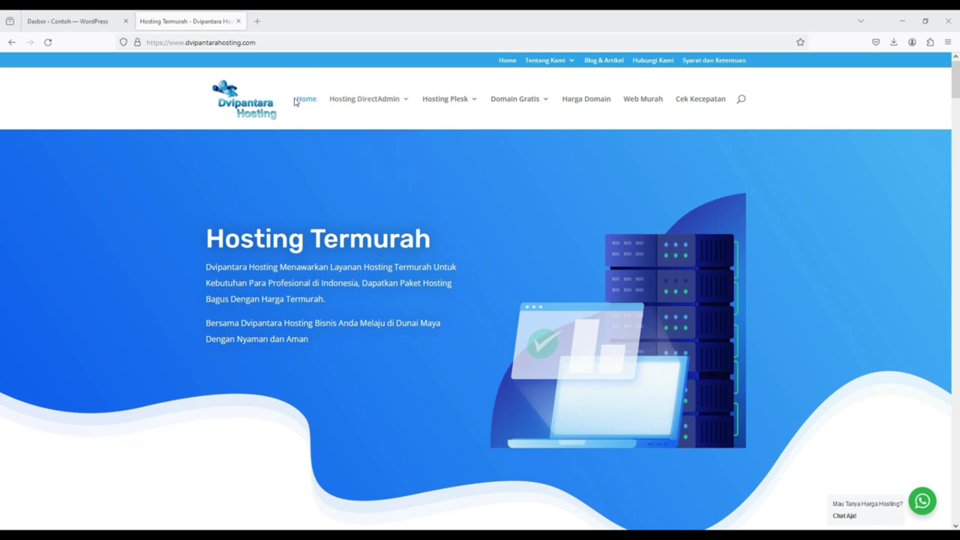
Open the Harga Domain page on the Dvipantara Hosting site and look through its domain prices and registration requirements
left_click(584, 104)
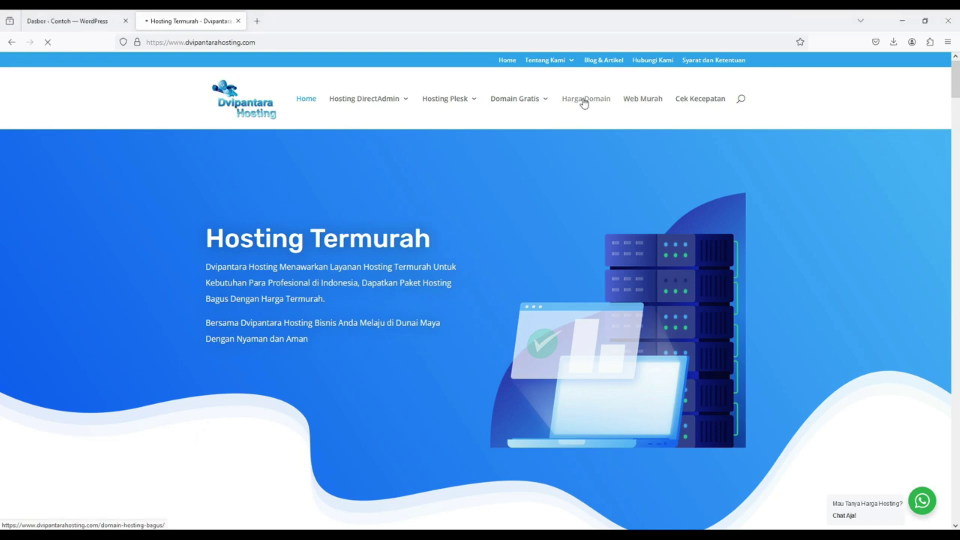
scroll(457, 358, "down", 10)
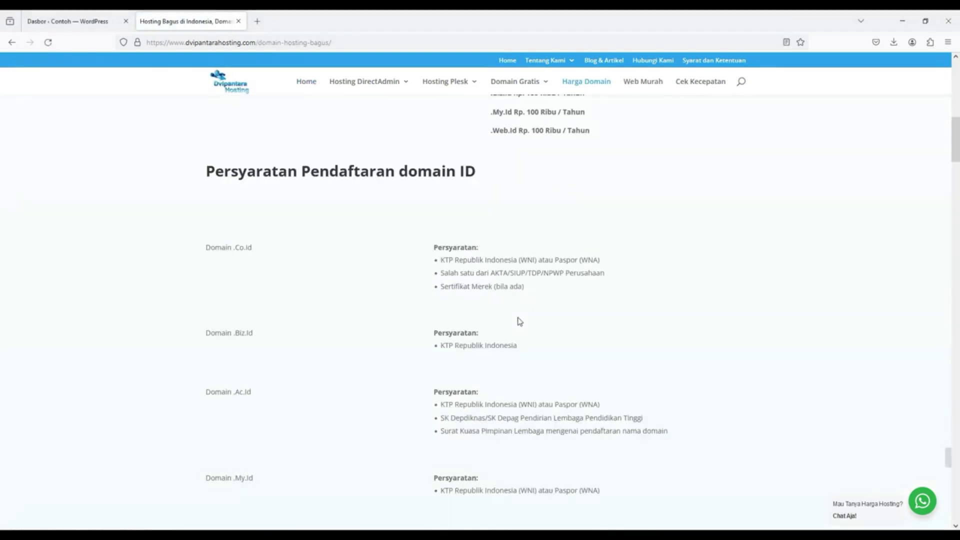
scroll(518, 320, "down", 5)
scroll(520, 330, "up", 20)
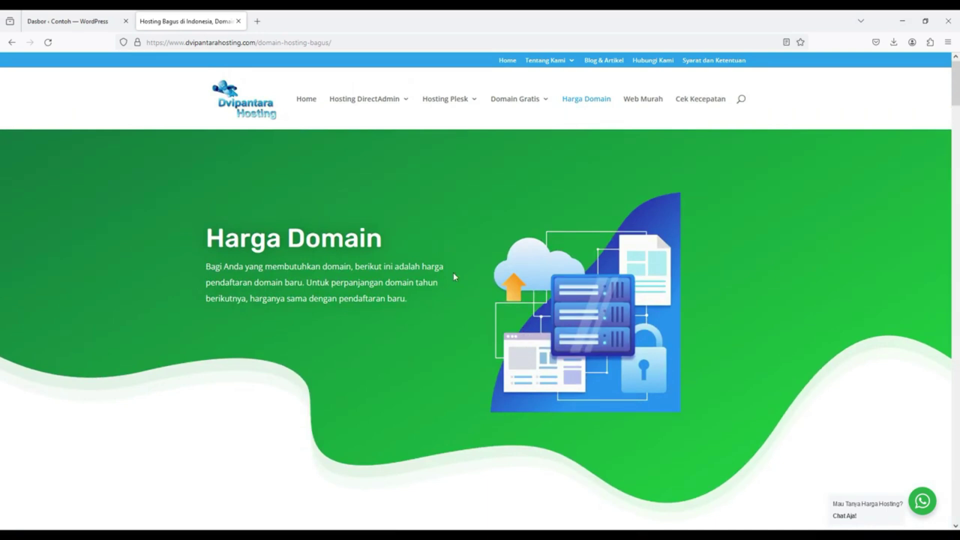
Open the Paket Hemat page under Hosting DirectAdmin and look through its package prices and features
mouse_move(339, 101)
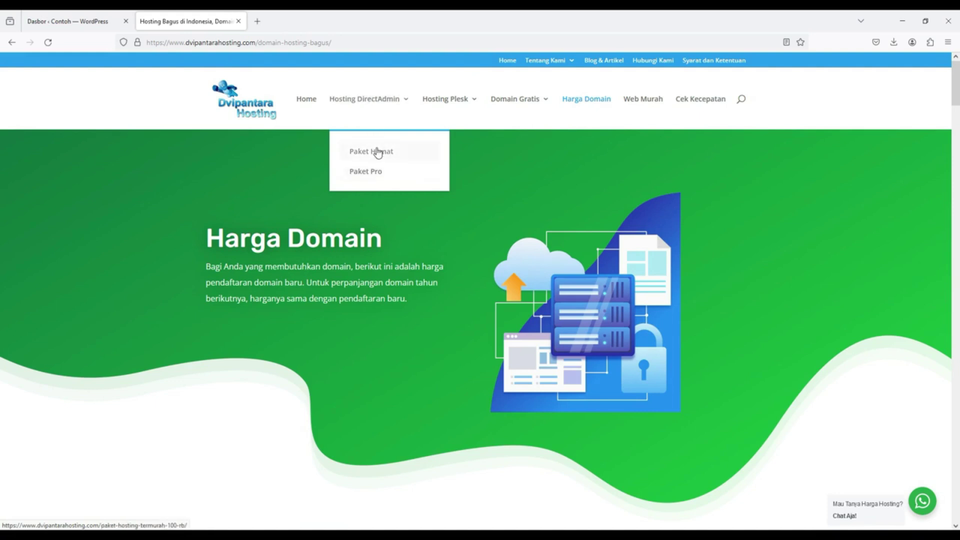
left_click(377, 152)
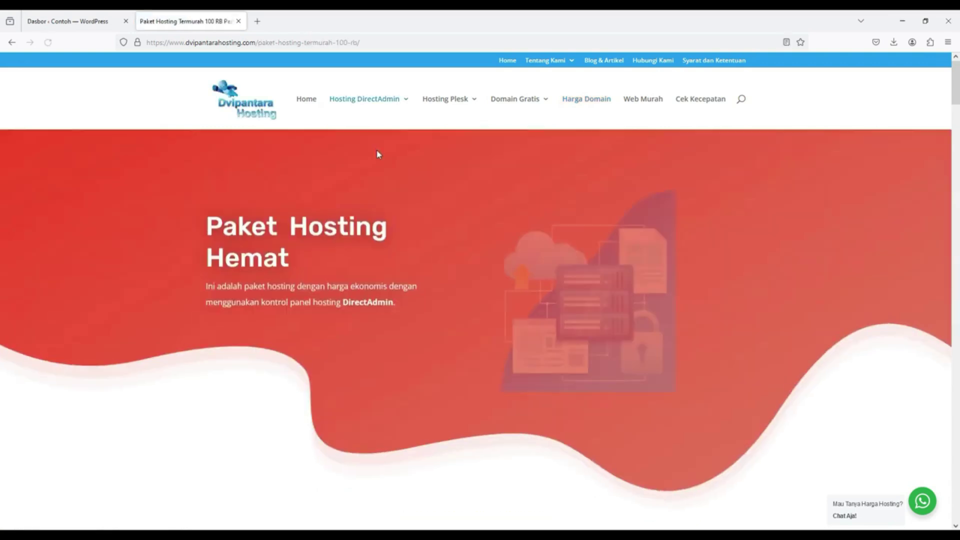
scroll(502, 287, "down", 5)
scroll(503, 289, "down", 8)
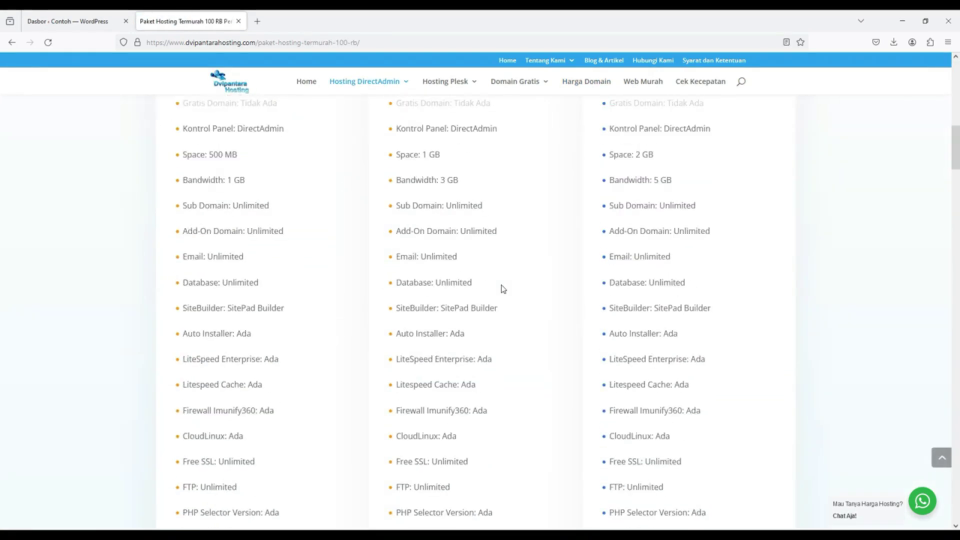
scroll(503, 289, "up", 3)
Open the Paket Pro page under Hosting DirectAdmin and look over its hosting packages
mouse_move(375, 86)
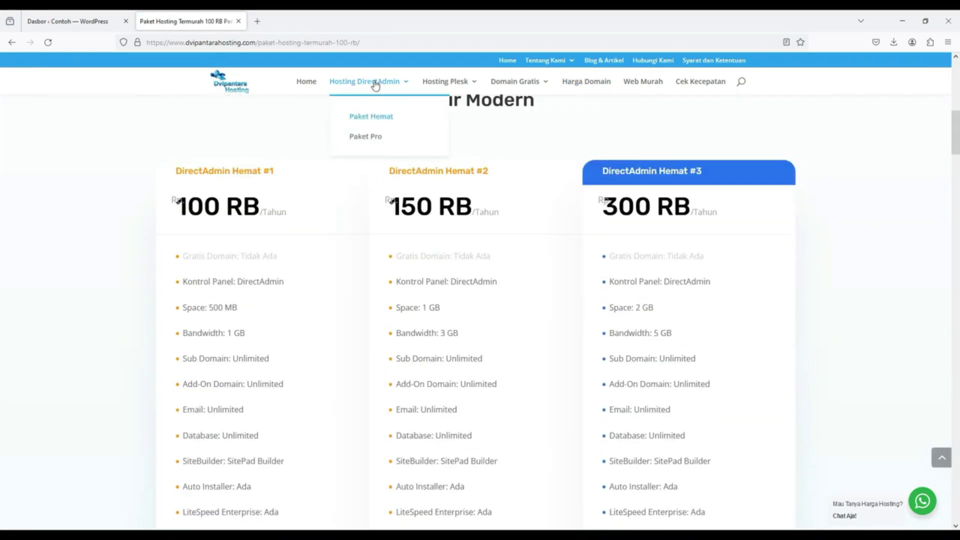
left_click(374, 144)
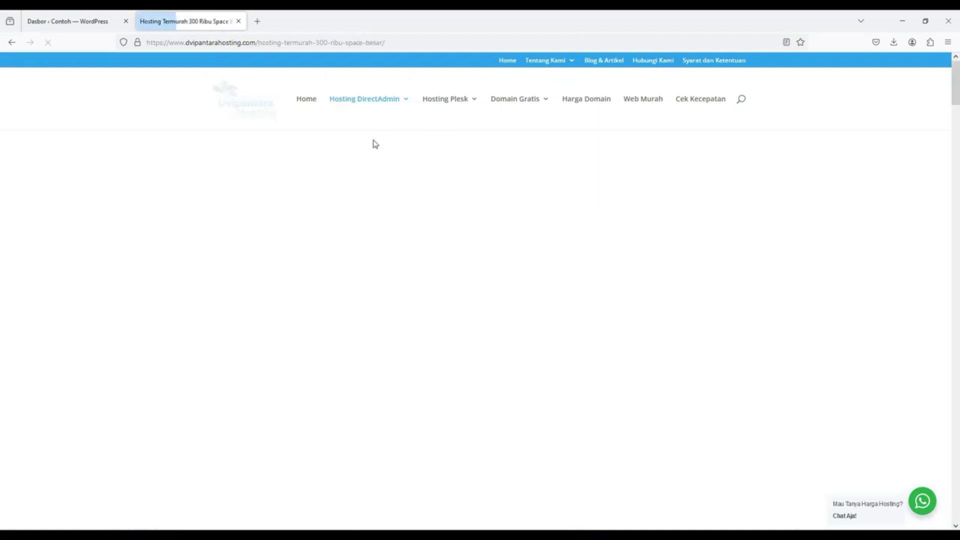
scroll(404, 258, "down", 3)
scroll(404, 258, "down", 5)
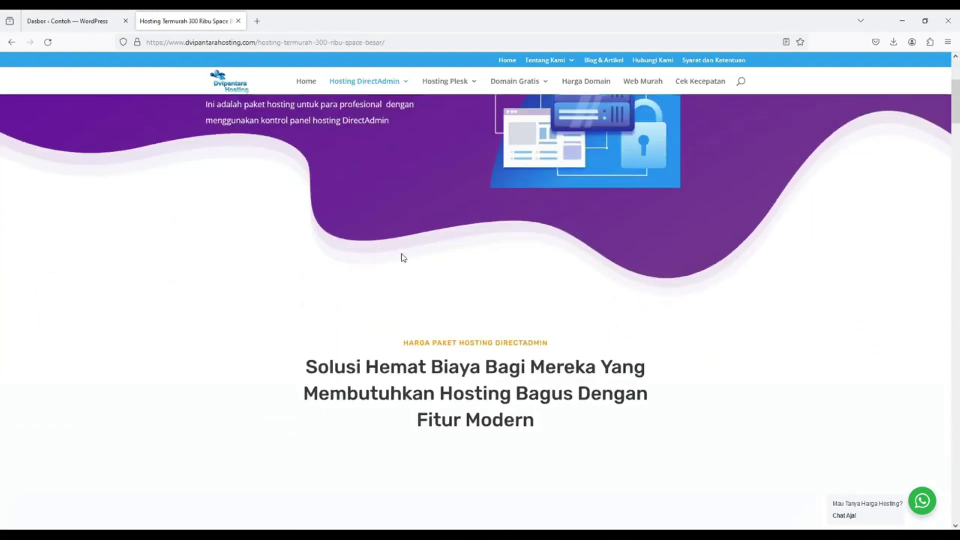
scroll(404, 258, "up", 8)
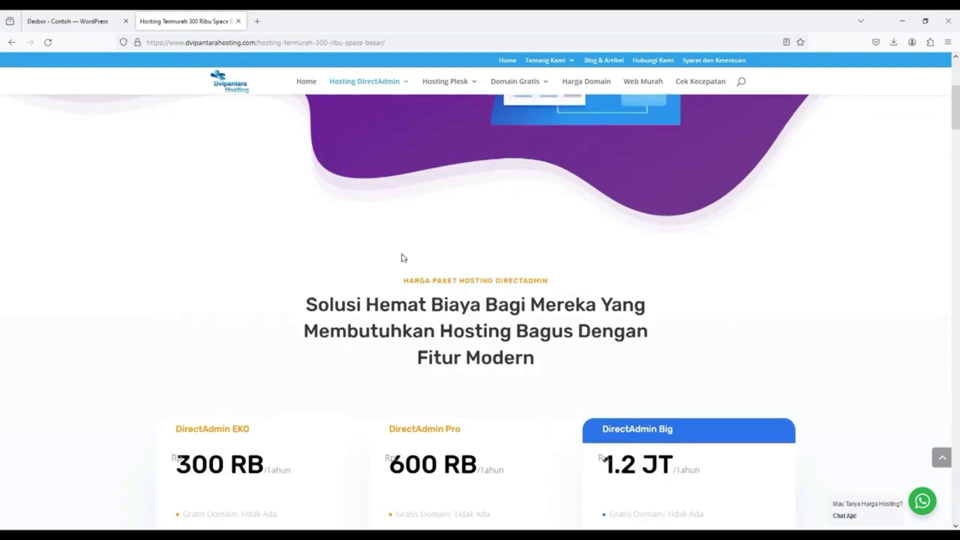
Examine the submenus of Hosting DirectAdmin, Hosting Plesk and Domain Gratis, and close the Dvipantara Hosting site
left_click(371, 100)
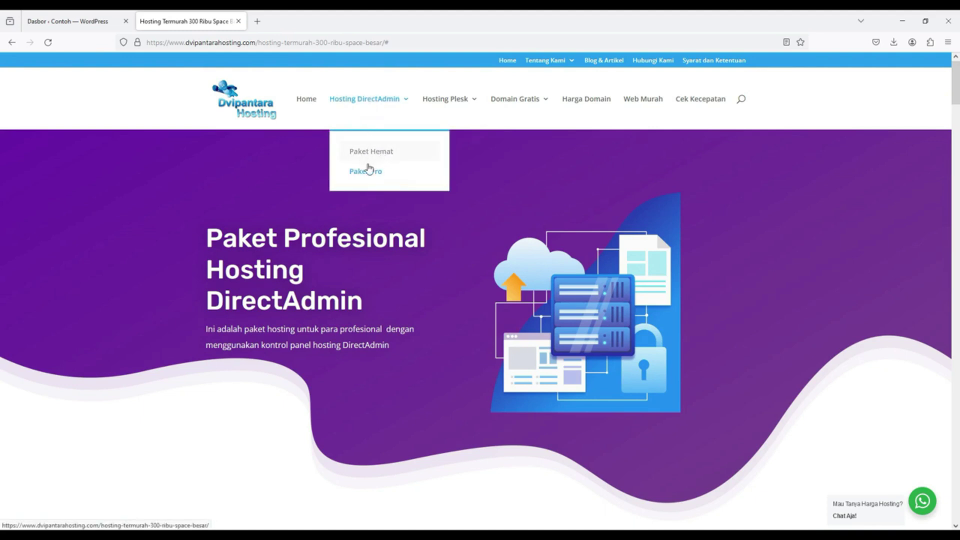
mouse_move(475, 101)
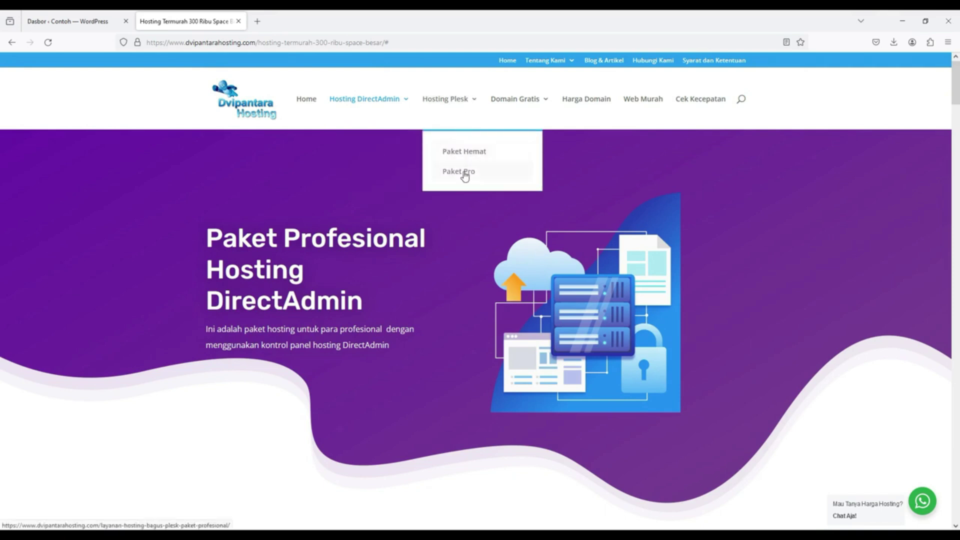
mouse_move(534, 103)
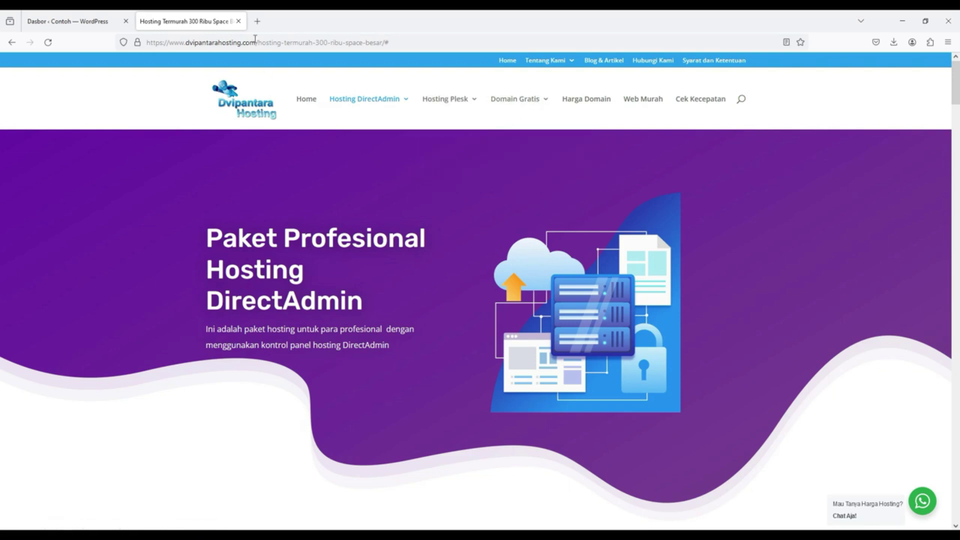
left_click(238, 21)
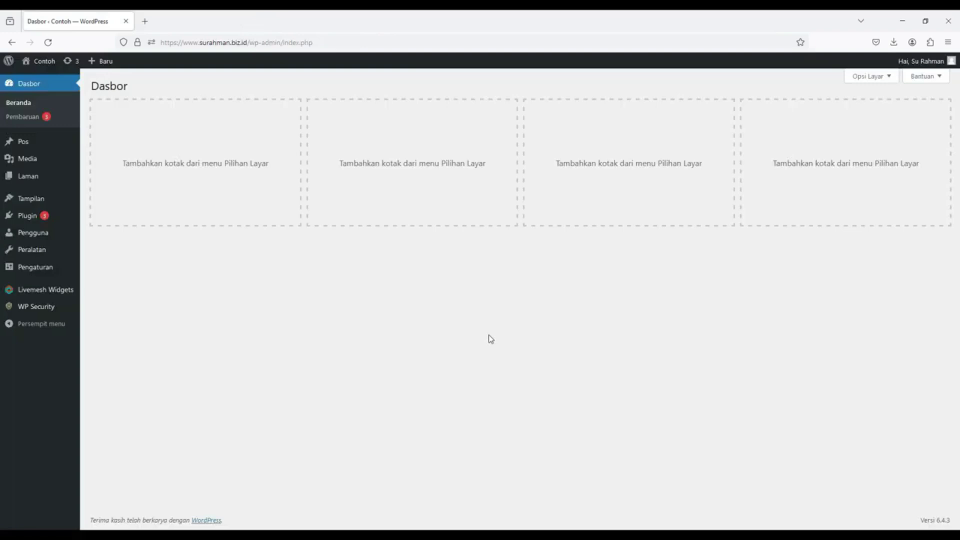
Open the list of all WordPress pages and look through the available pages
mouse_move(30, 176)
left_click(106, 178)
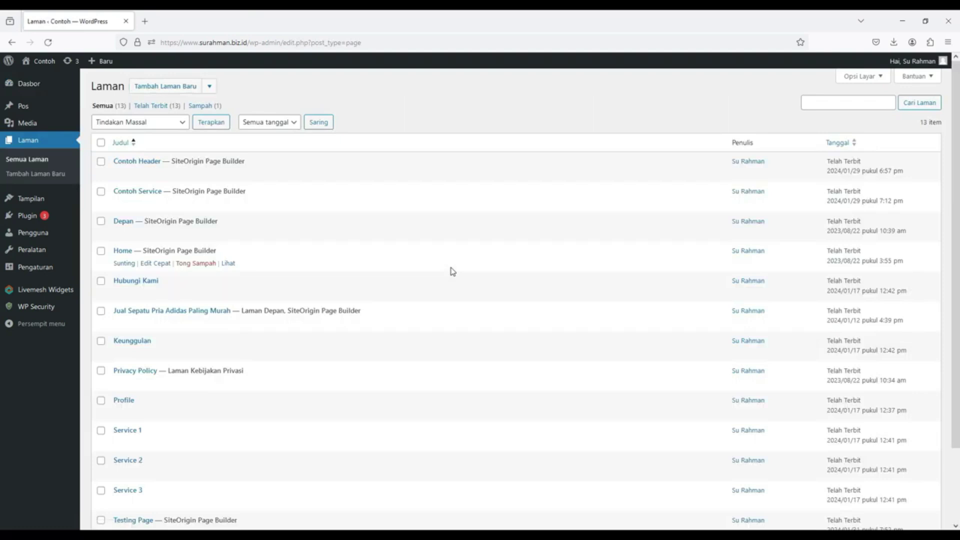
scroll(452, 271, "down", 3)
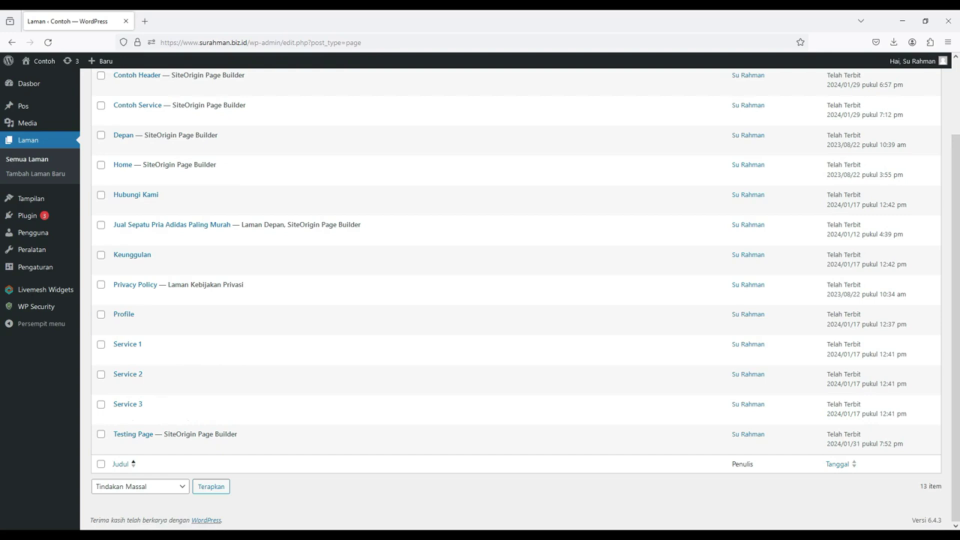
View the live site separately, test the header's Profile and Keunggulan links, and close the site view
mouse_move(45, 63)
right_click(52, 82)
left_click(63, 92)
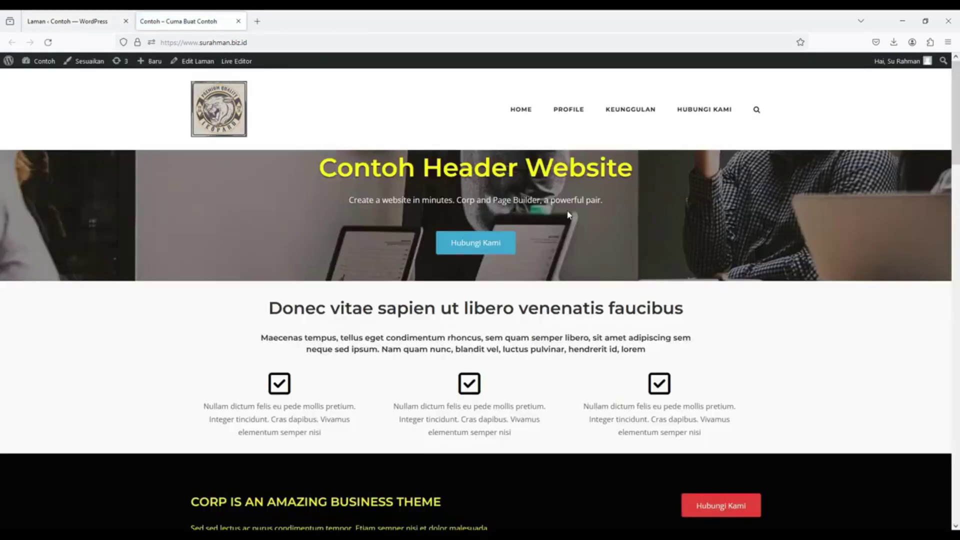
left_click(568, 110)
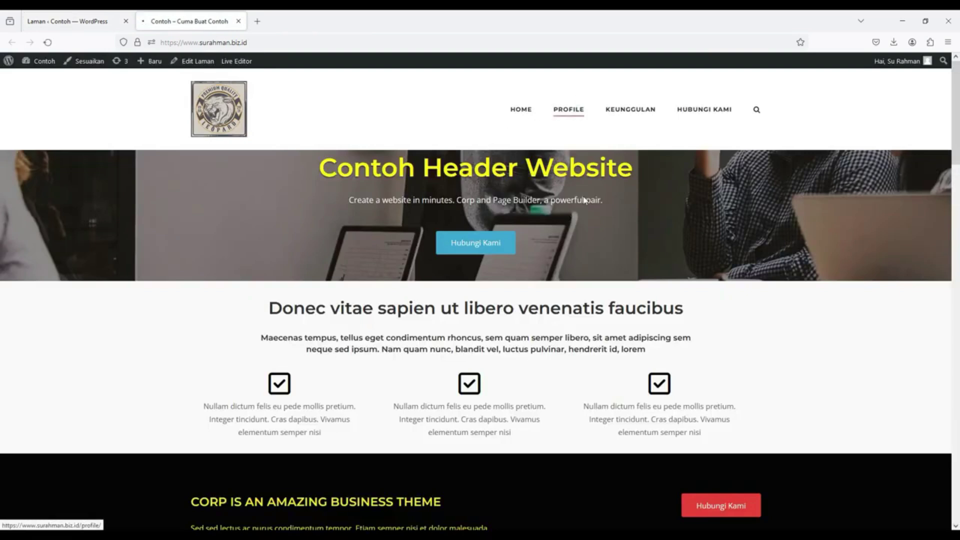
left_click(630, 110)
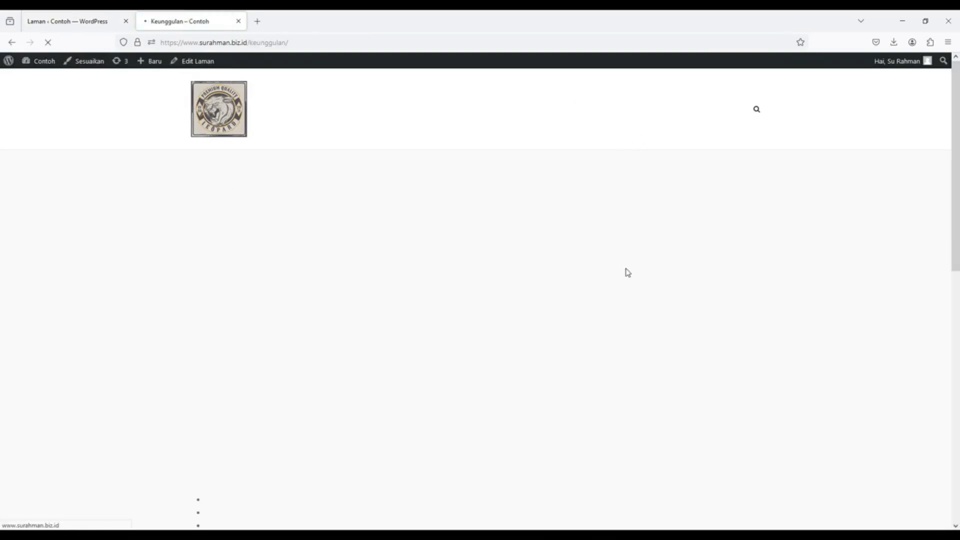
left_click(238, 21)
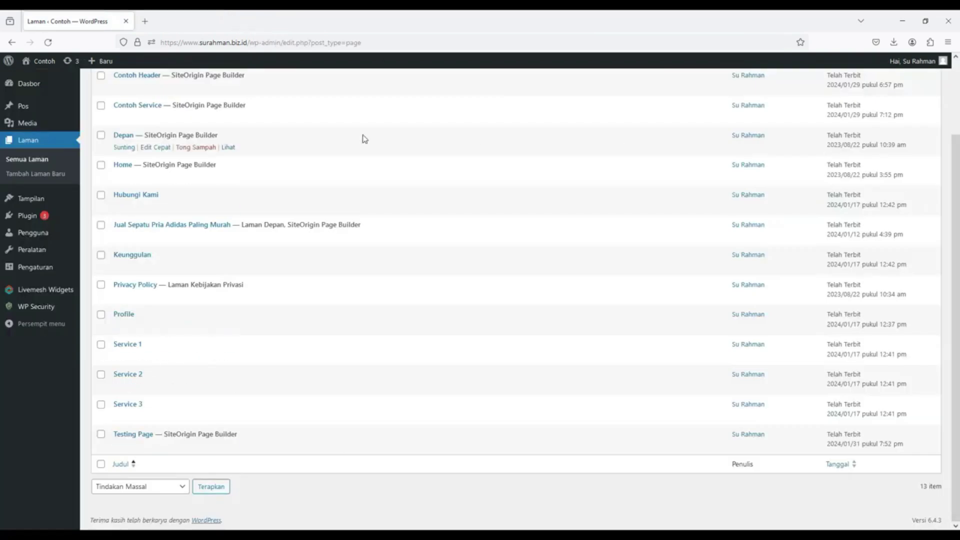
Add a custom link with URL # and link text Layanan Kami to the Utama menu
mouse_move(45, 200)
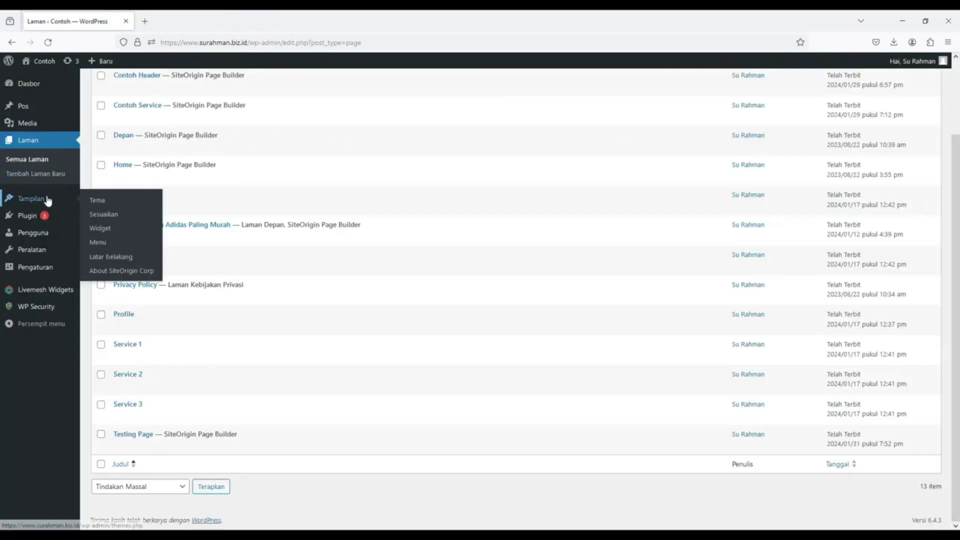
left_click(98, 243)
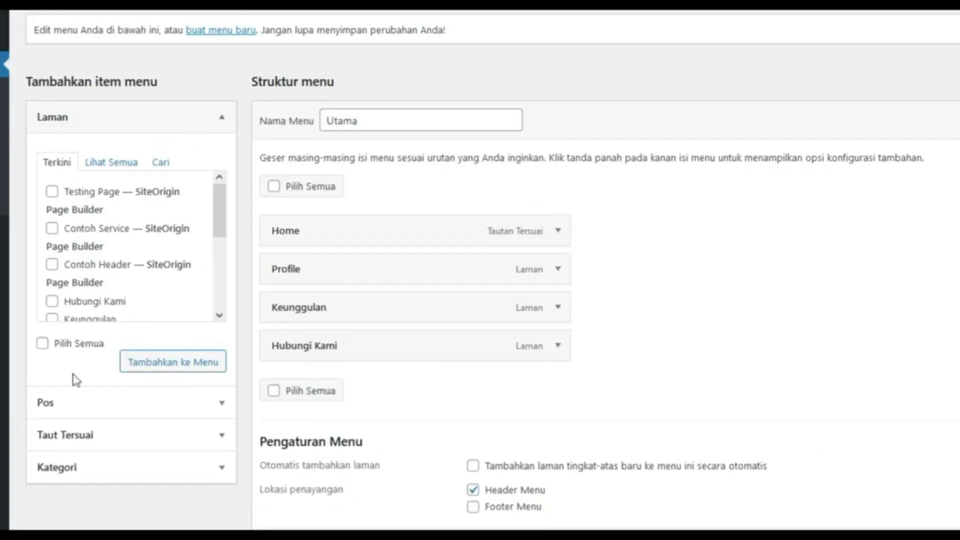
left_click(87, 449)
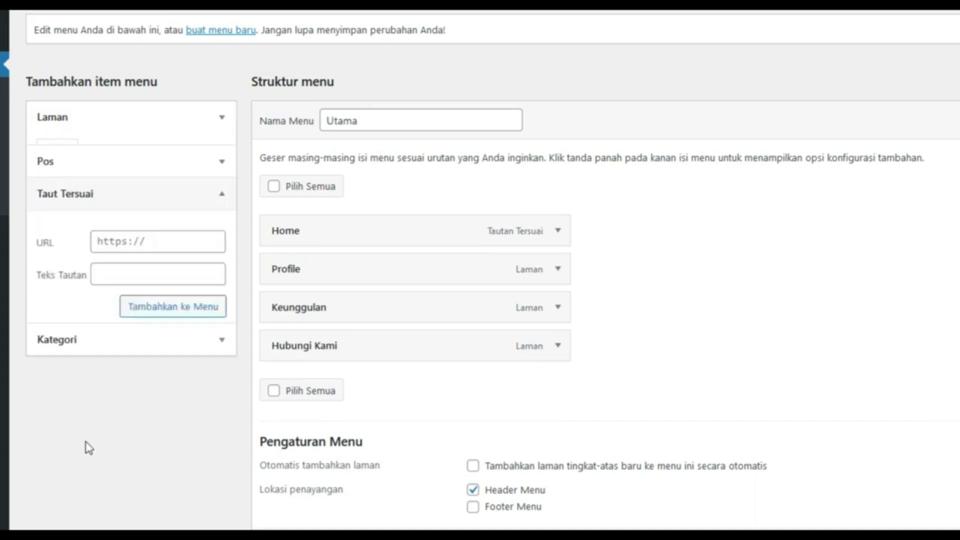
left_click(137, 229)
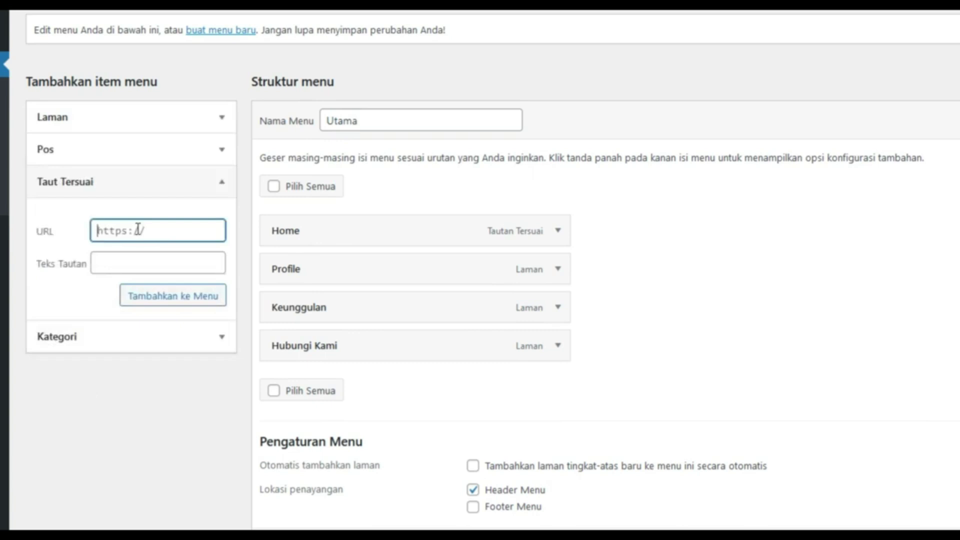
type("#")
left_click(88, 449)
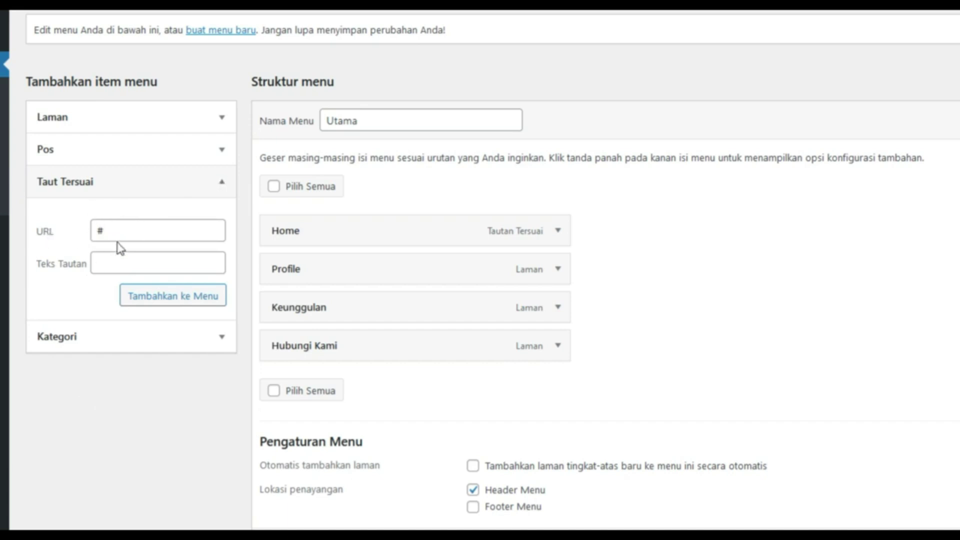
left_click(114, 263)
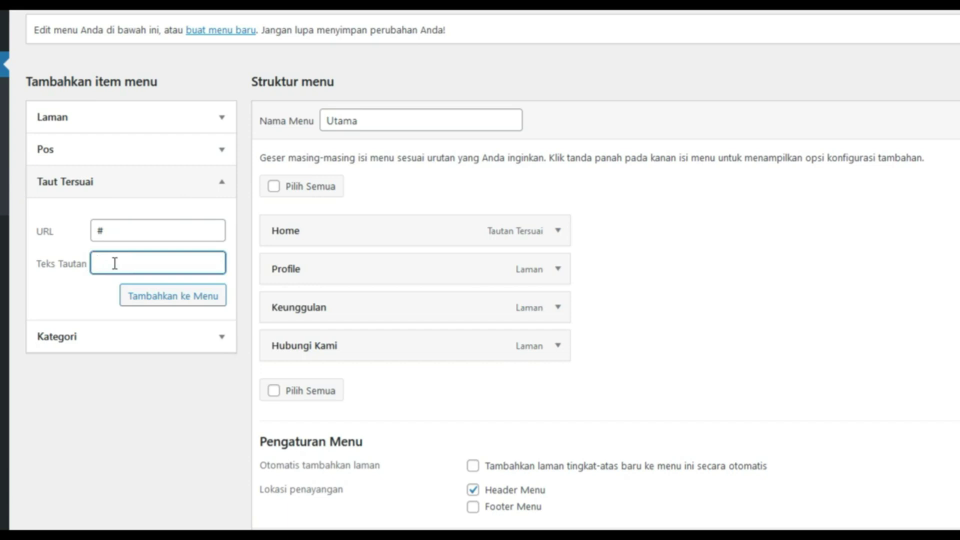
type("KLa")
type("yana")
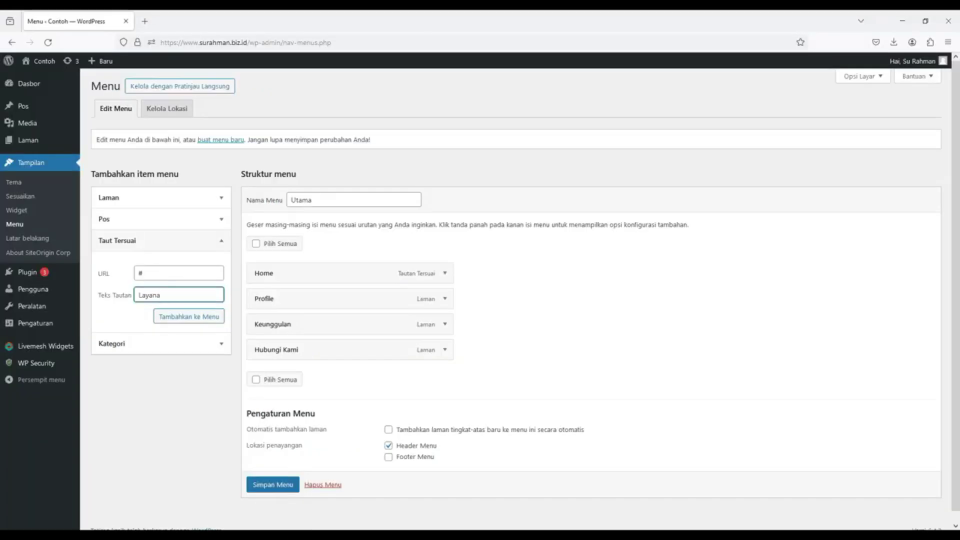
type("n Kami")
left_click(196, 318)
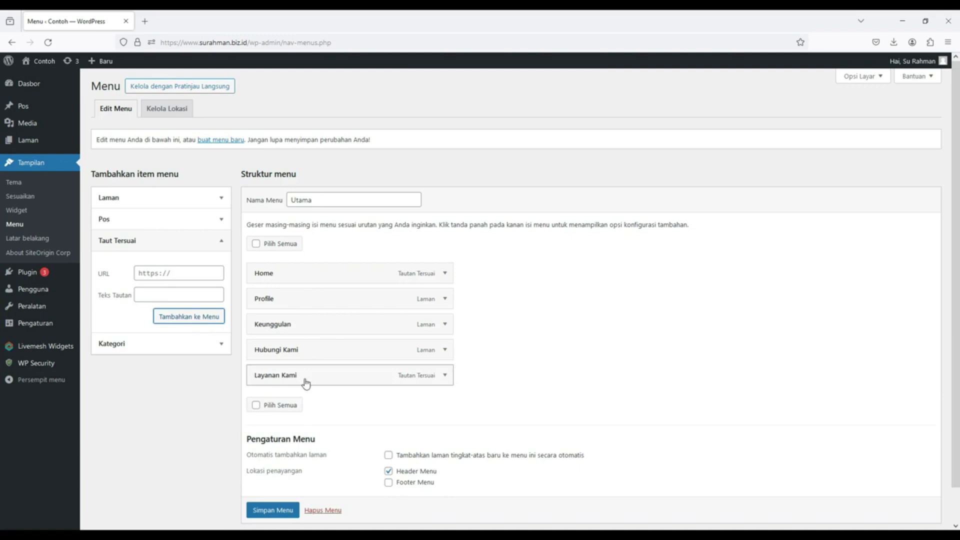
Move Layanan Kami between Profile and Keunggulan in the menu structure and save the menu
left_click_drag(306, 383, 305, 328)
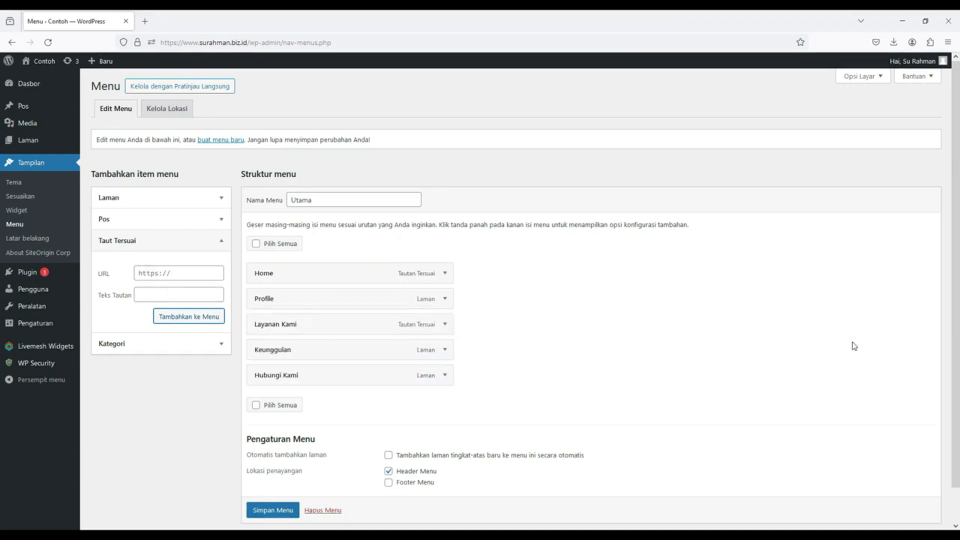
scroll(289, 510, "down", 1)
left_click(276, 488)
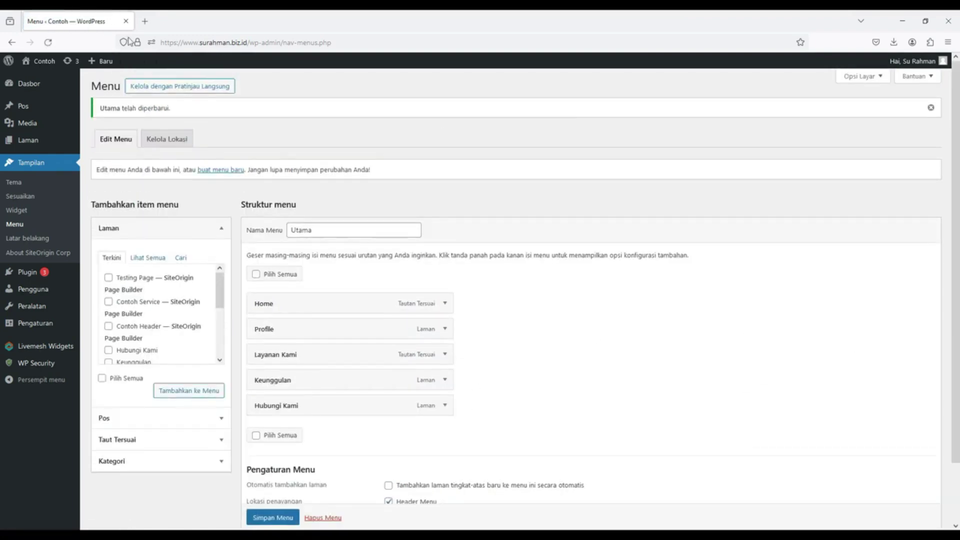
View the live site to check the Layanan Kami link in the header, and close the site view
right_click(54, 81)
left_click(75, 92)
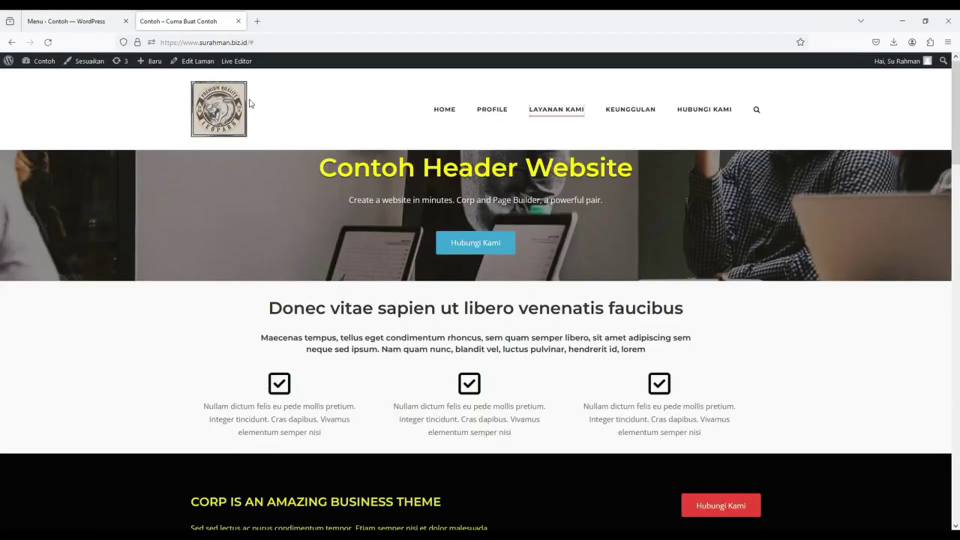
left_click(239, 21)
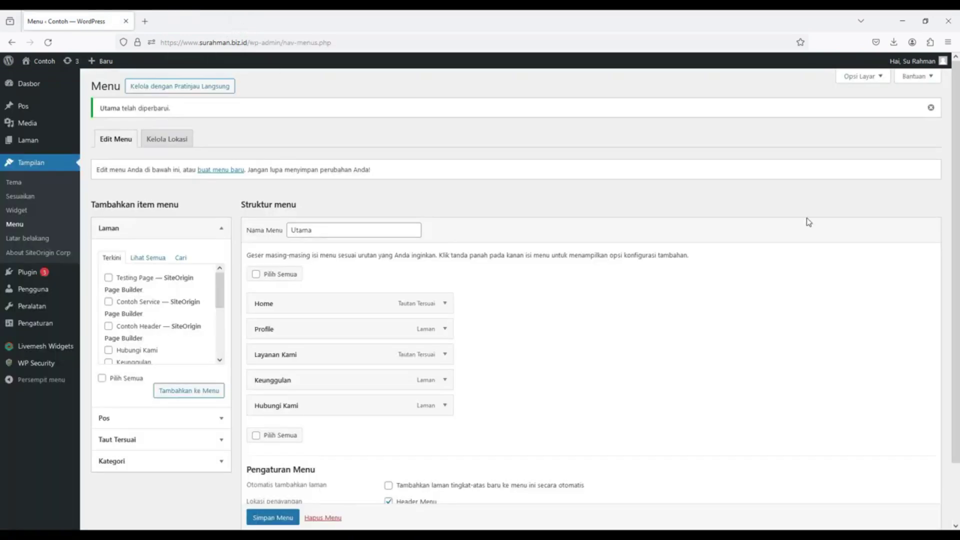
Add the pages Service 1, Service 2 and Service 3 to the Utama menu
scroll(812, 363, "down", 1)
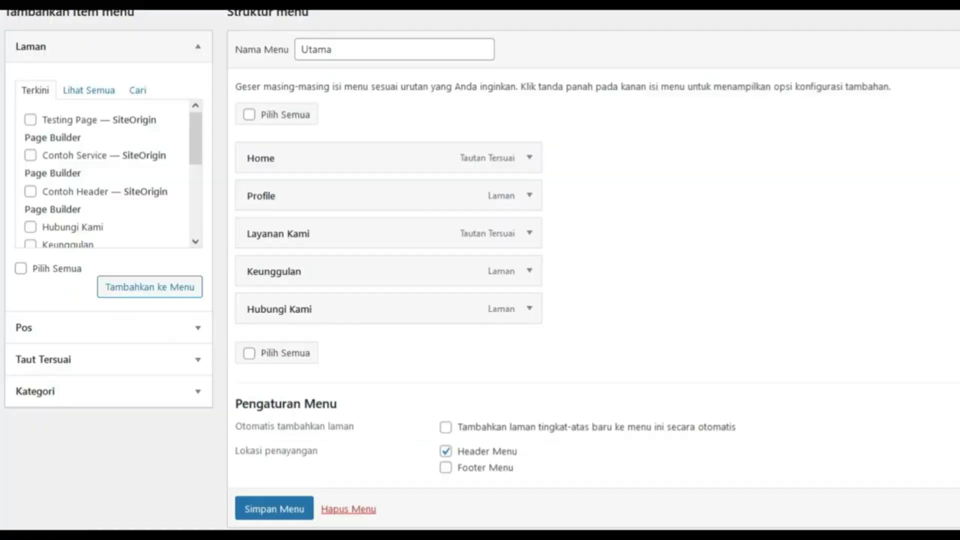
scroll(480, 270, "up", 1)
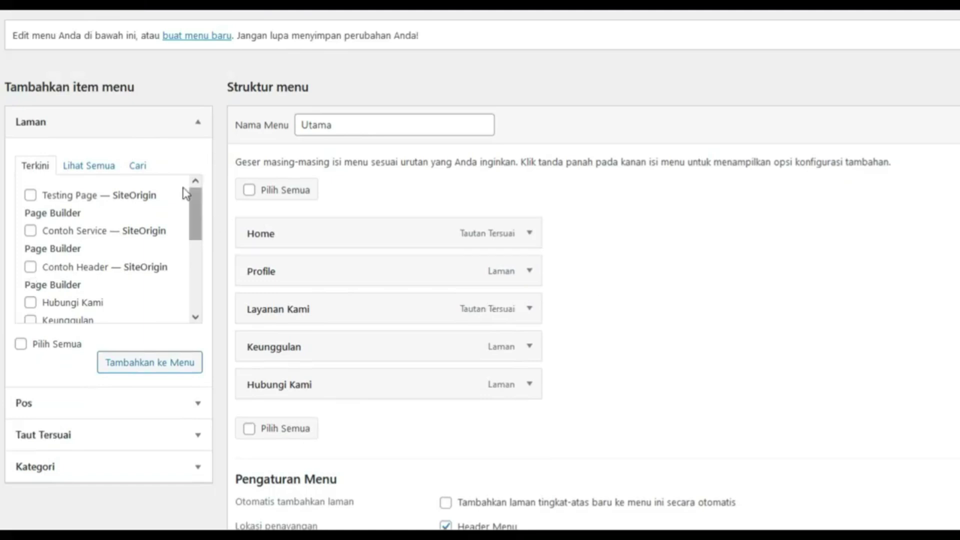
left_click_drag(195, 225, 193, 290)
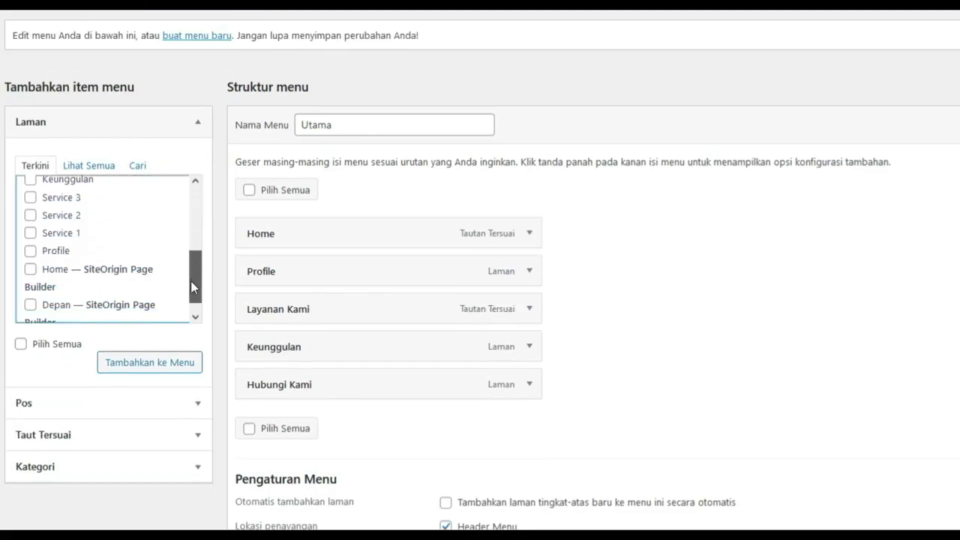
left_click(68, 238)
left_click(70, 217)
left_click(77, 200)
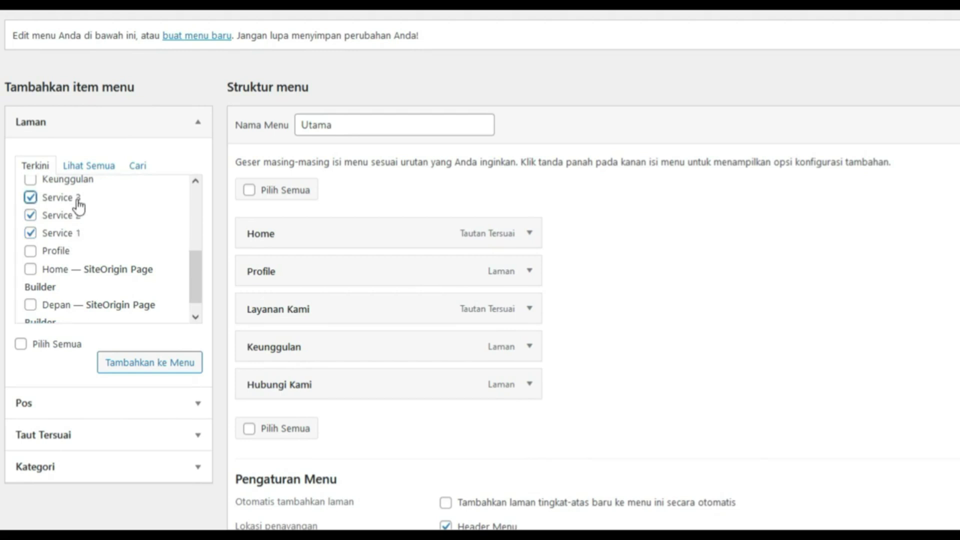
left_click(145, 368)
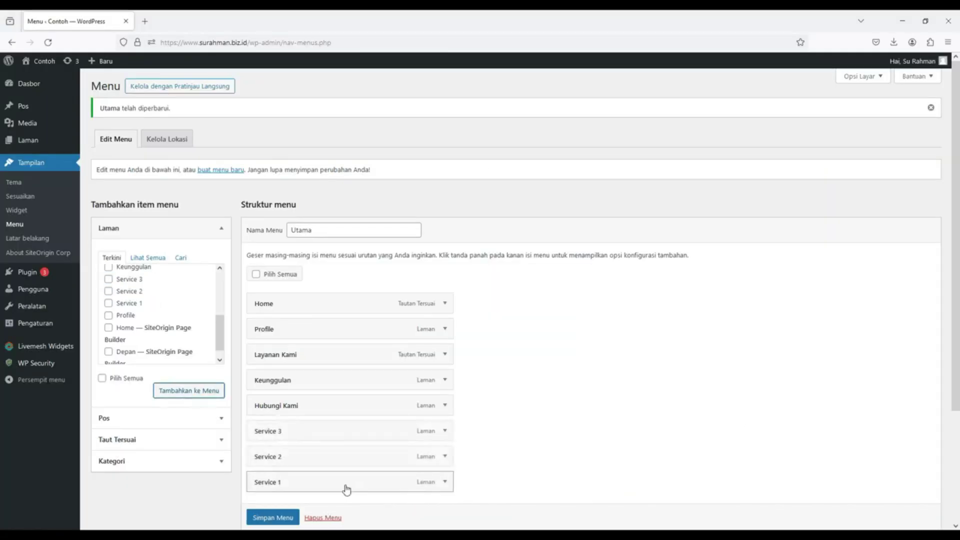
Nest Service 1 as a sub item directly under Layanan Kami and save the Utama menu
left_click_drag(346, 489, 366, 385)
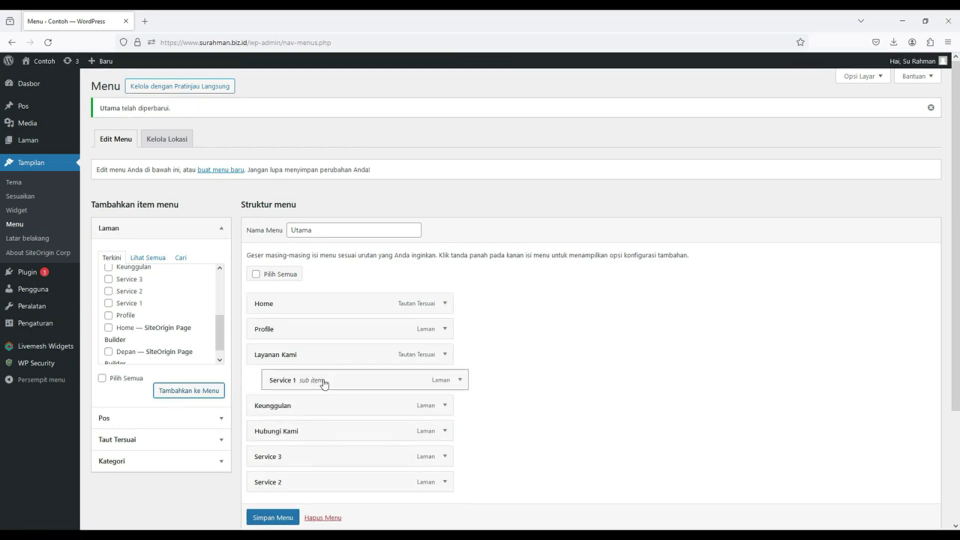
left_click(272, 518)
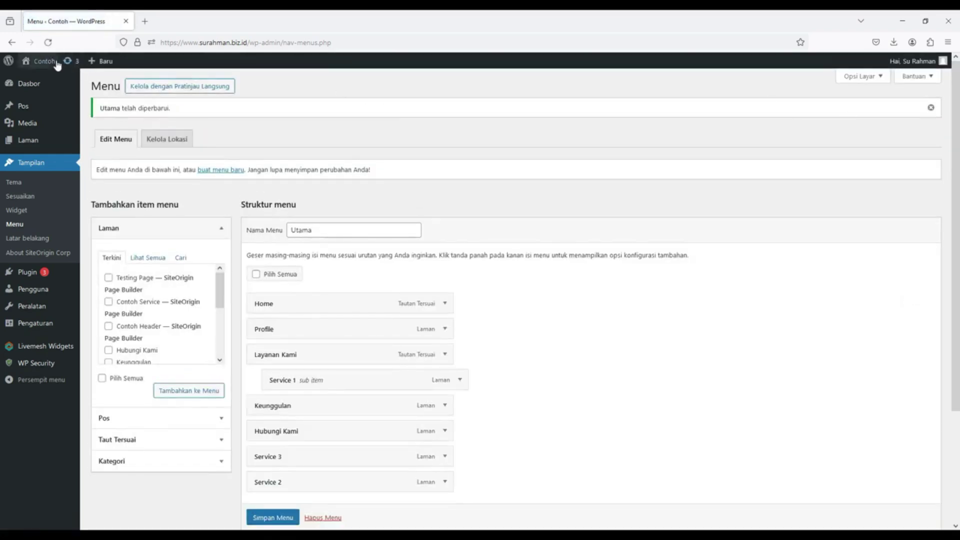
View the live site to check the Layanan Kami dropdown for Service 1, and close the site view
mouse_move(56, 63)
right_click(56, 85)
left_click(75, 90)
left_click(185, 21)
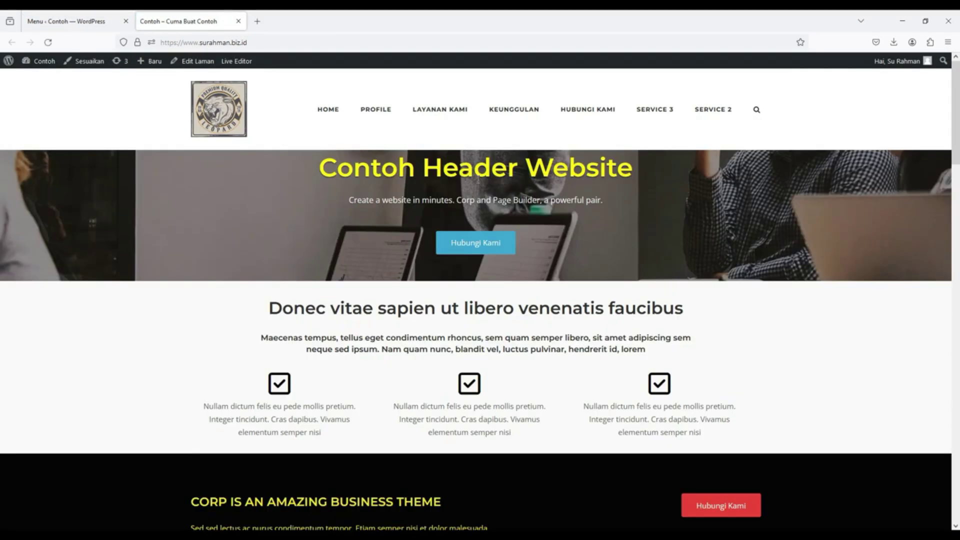
mouse_move(454, 118)
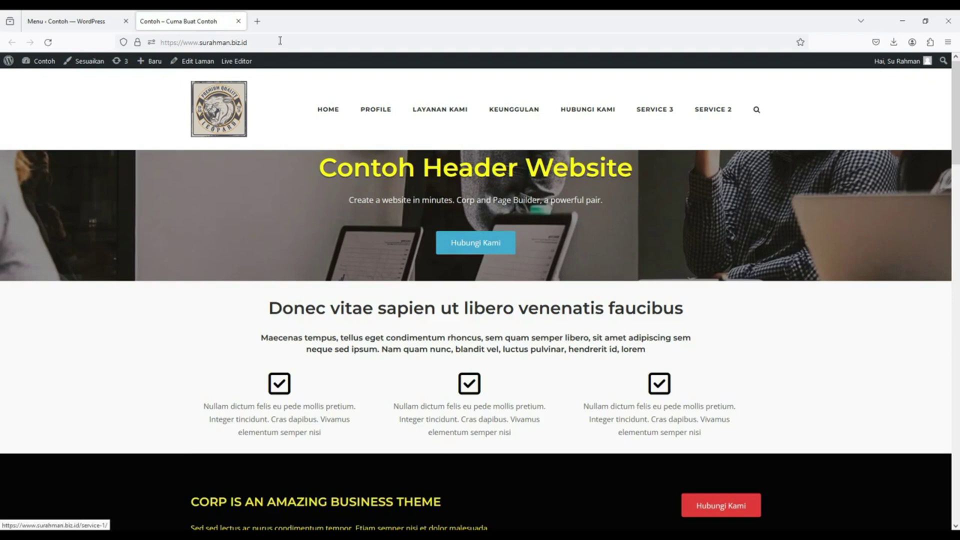
left_click(238, 21)
Move Service 2 below Service 1, nest it one level deeper as a sub item of Service 1, and save the menu
scroll(650, 415, "down", 1)
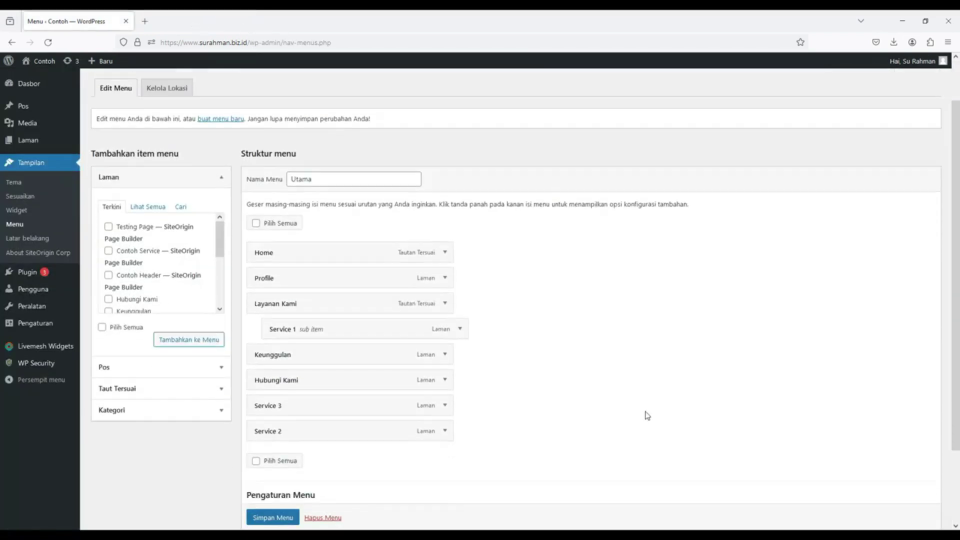
left_click_drag(278, 439, 298, 360)
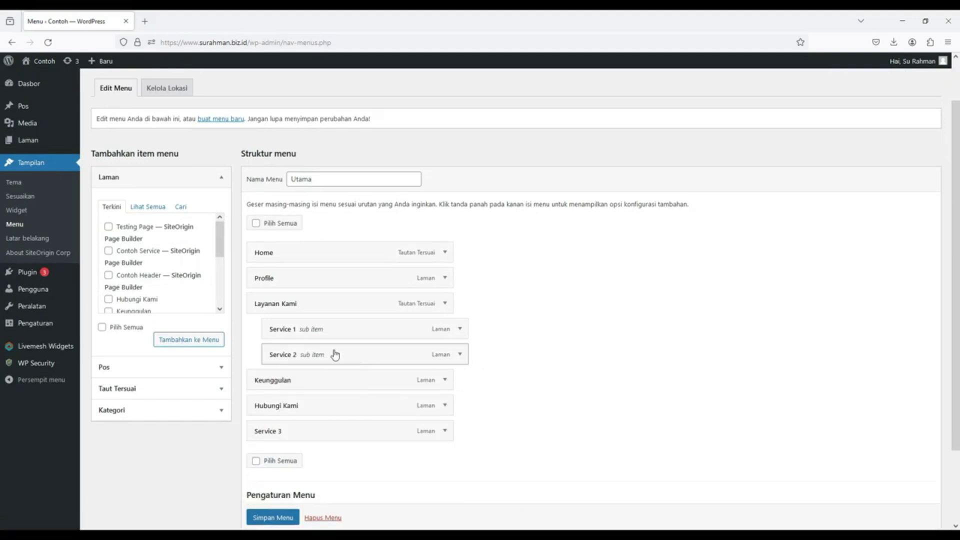
left_click_drag(335, 355, 370, 354)
left_click(274, 517)
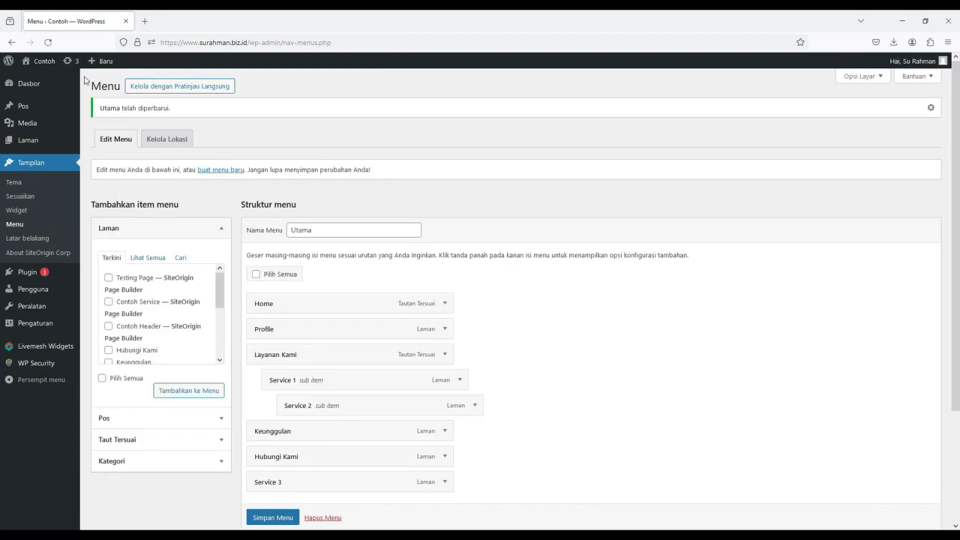
View the live site to check how Service 2 opens from Service 1 in the Layanan Kami dropdown, and close it
mouse_move(44, 61)
right_click(59, 80)
left_click(75, 92)
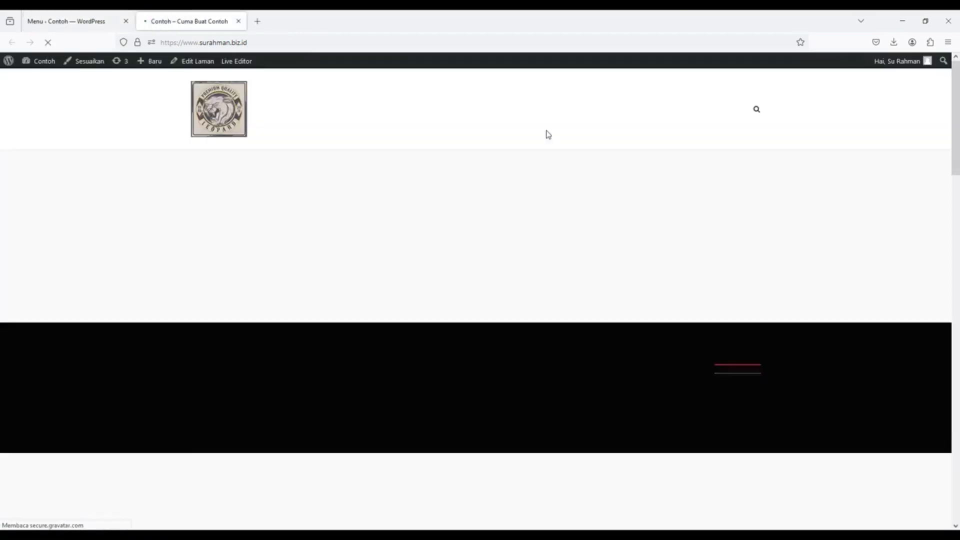
mouse_move(495, 111)
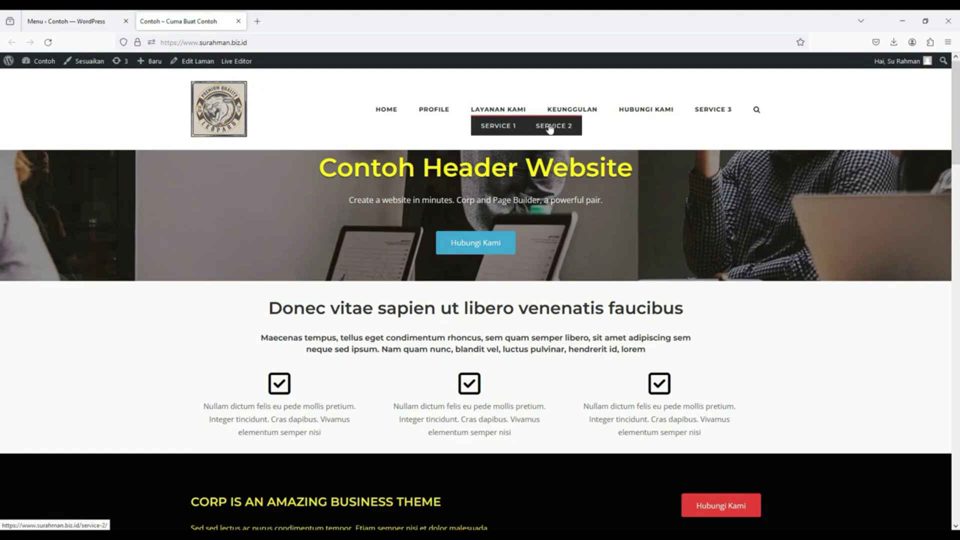
left_click(238, 21)
Try a deeper nesting with Service 2 as a sub item of Service 1 and Service 3 as a sub item of Service 2
left_click_drag(379, 400, 358, 411)
scroll(531, 399, "down", 2)
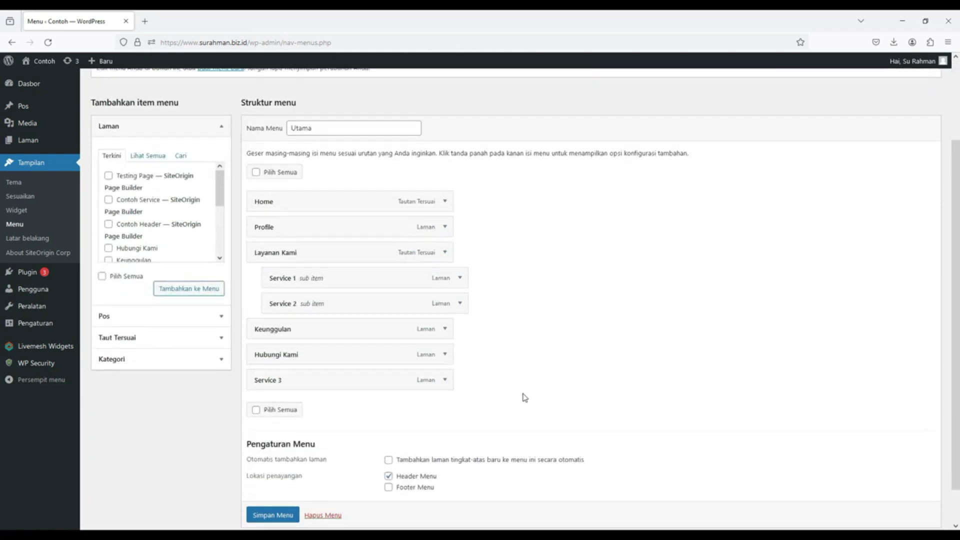
left_click_drag(306, 305, 326, 311)
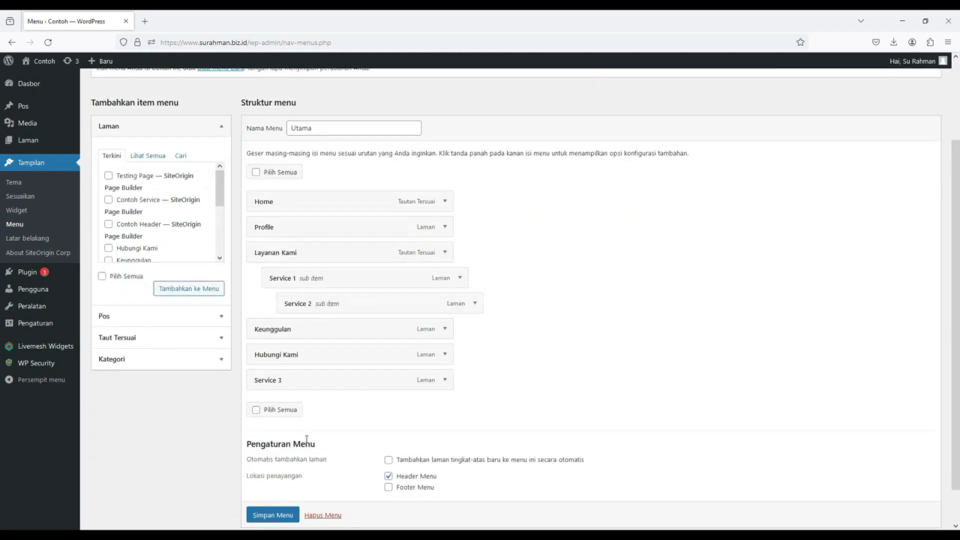
left_click_drag(302, 381, 358, 323)
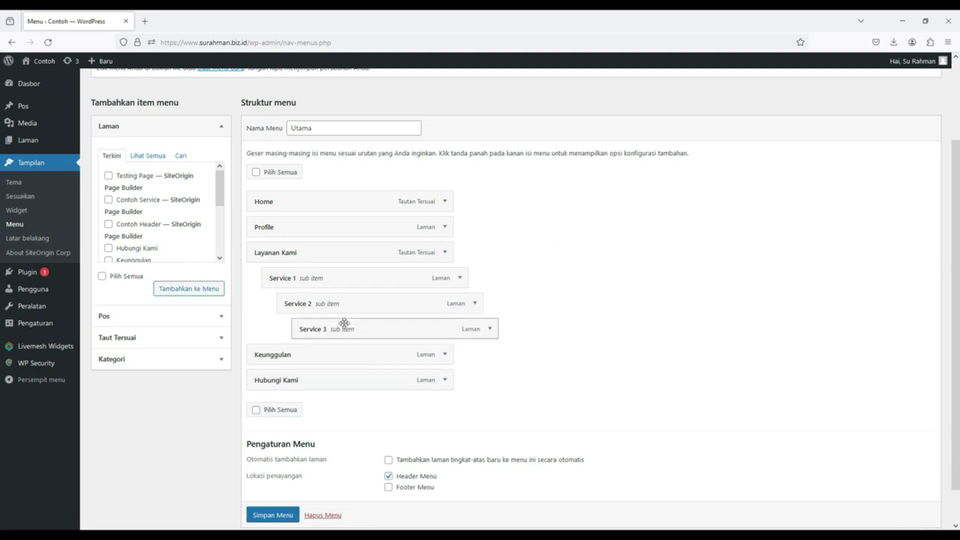
Place Service 2 and Service 3 on the same level as Service 1 under Layanan Kami and save the menu
left_click_drag(336, 306, 295, 325)
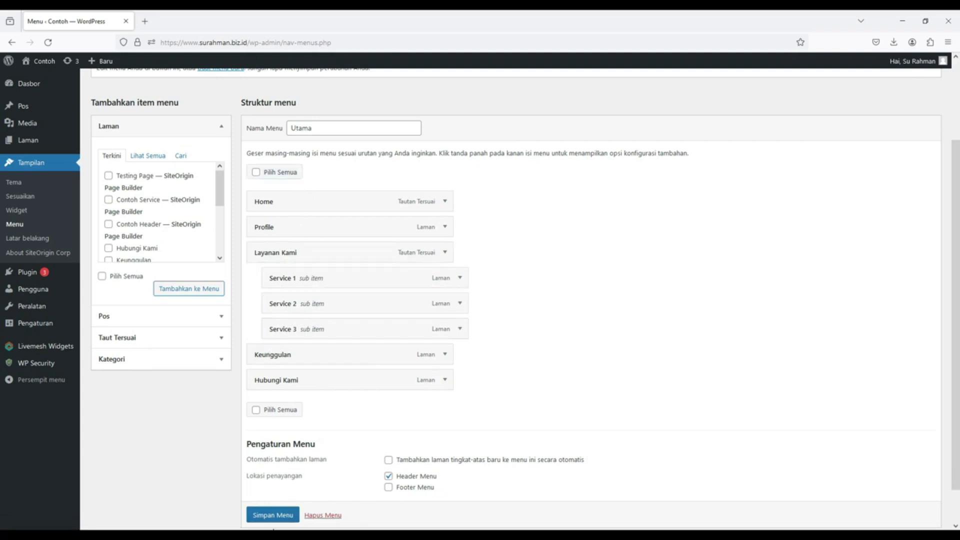
left_click(272, 515)
scroll(273, 515, "down", 1)
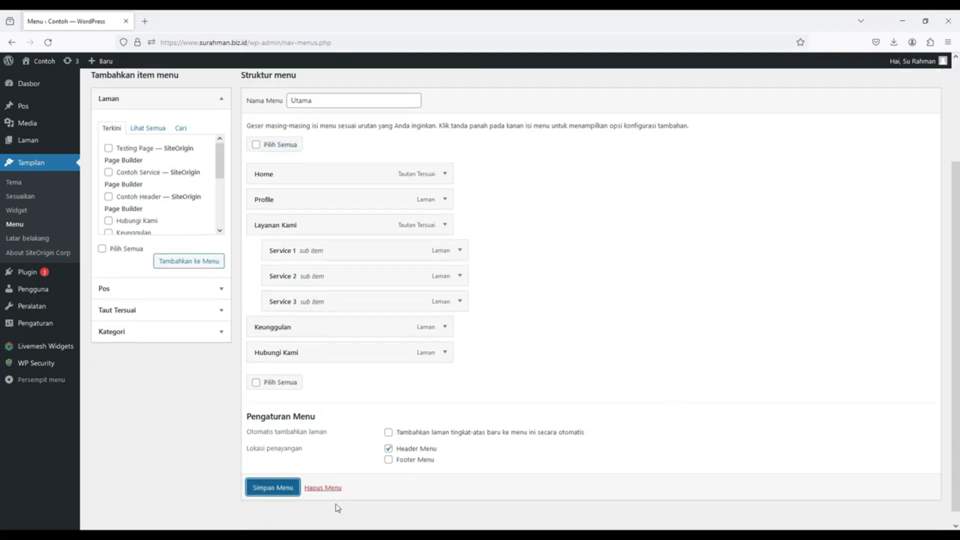
left_click(275, 488)
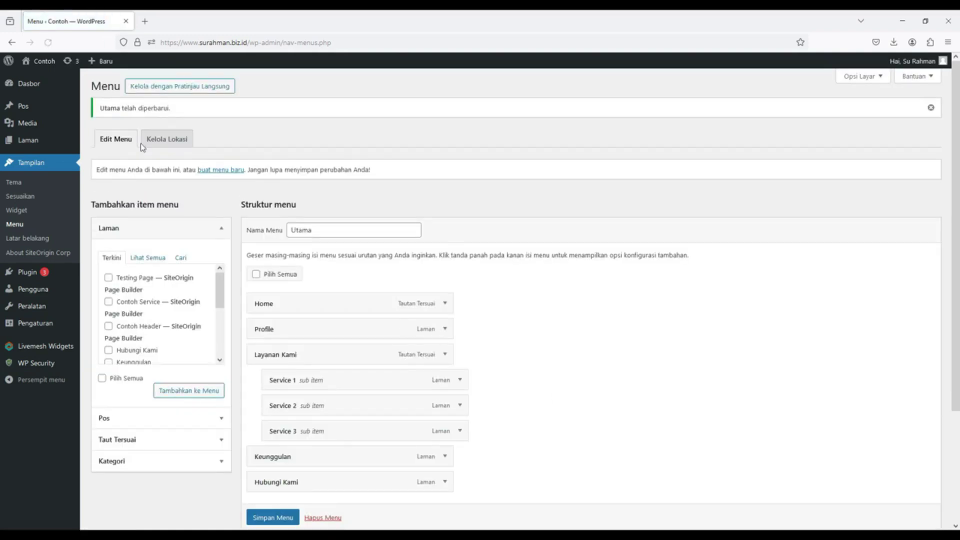
View the live site to check all three Service pages in the Layanan Kami dropdown, and close the site view
mouse_move(44, 61)
right_click(59, 82)
left_click(77, 91)
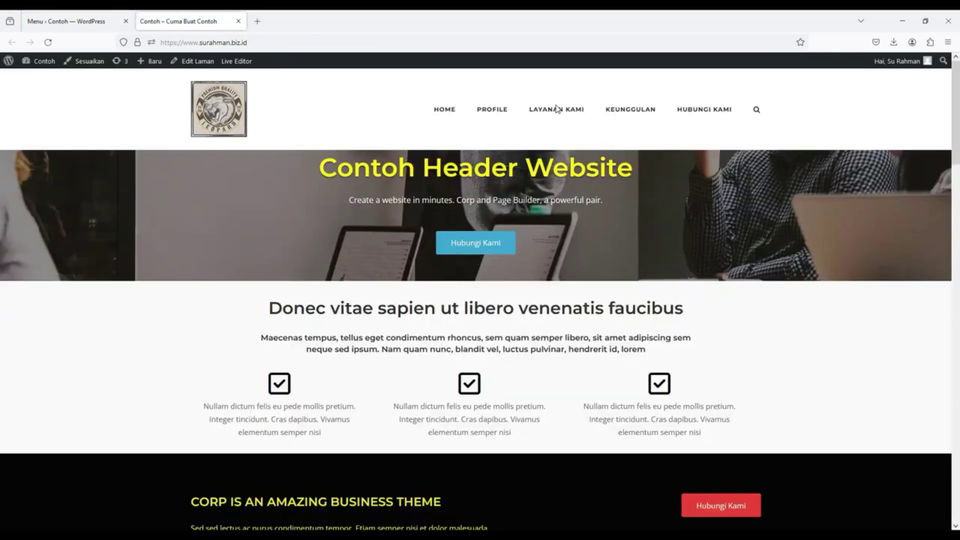
mouse_move(556, 110)
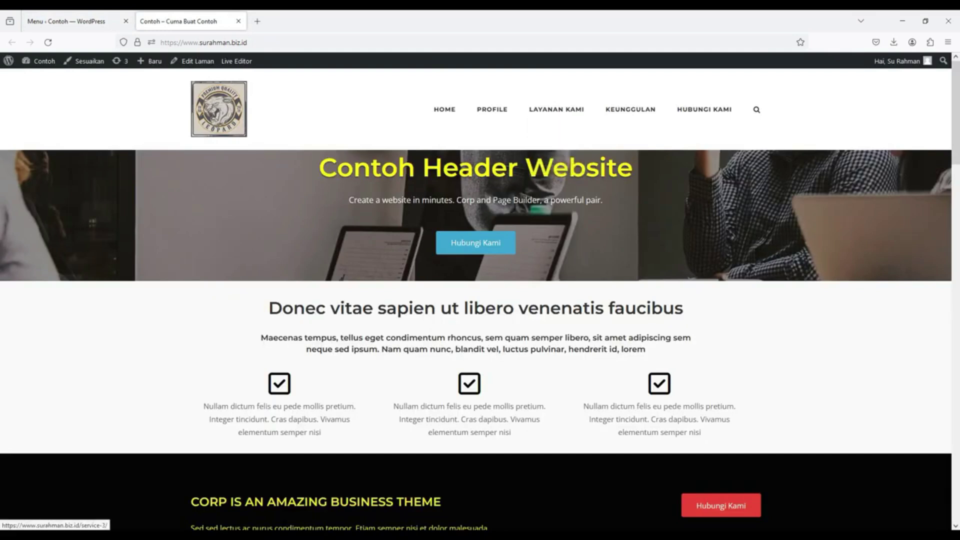
left_click(238, 21)
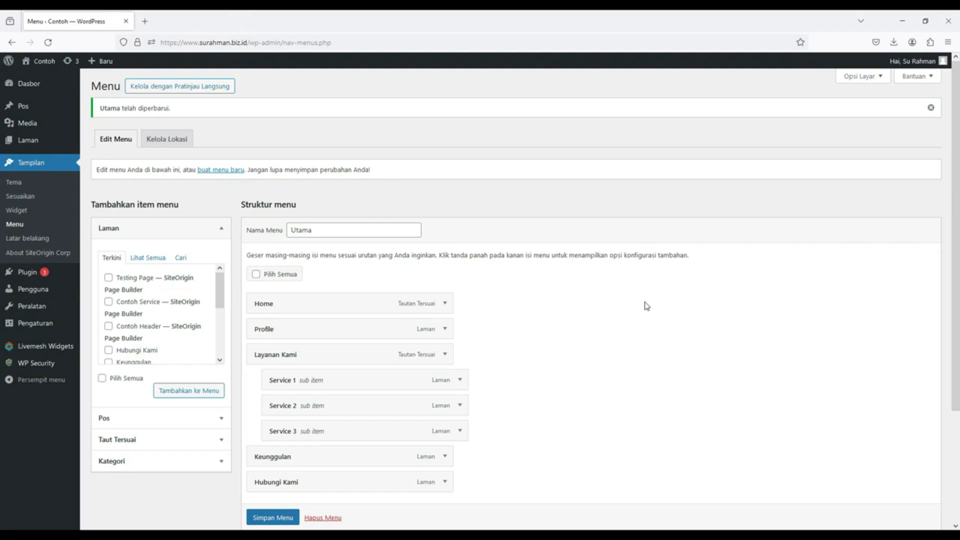
Open the live site again in a separate tab and review the Layanan Kami link in the finished header menu
mouse_move(42, 61)
right_click(53, 81)
left_click(100, 88)
left_click(168, 20)
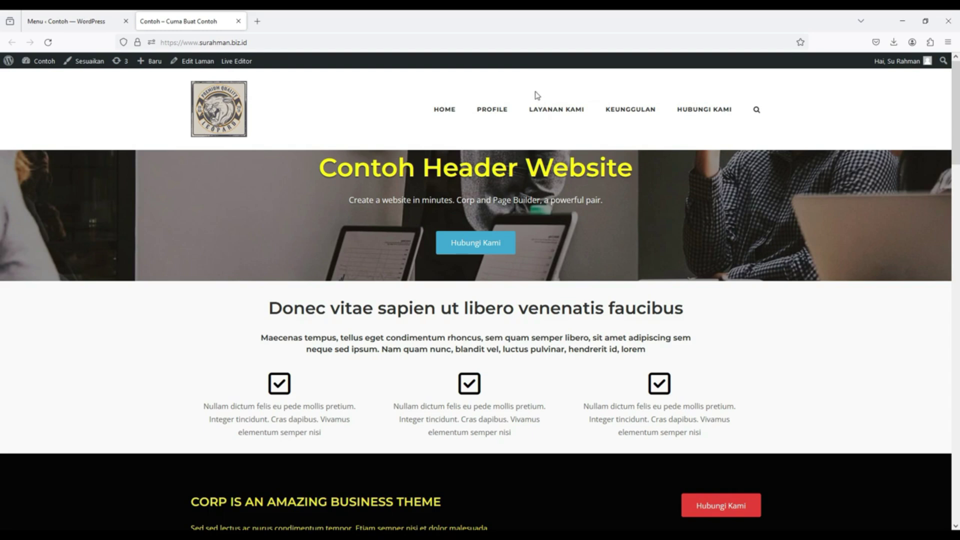
mouse_move(541, 119)
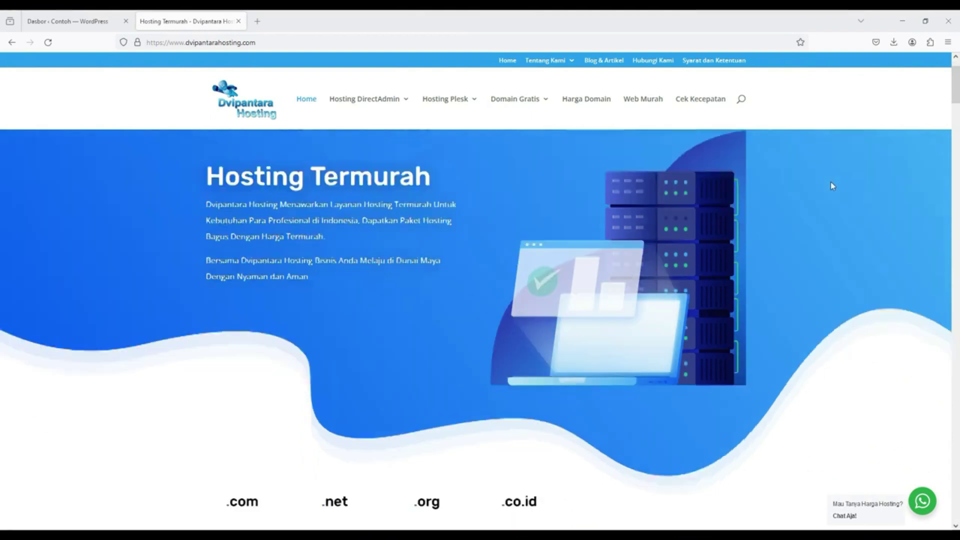
Look through the Dvipantara Hosting home page from the features to the DirectAdmin hosting packages, and close the page
scroll(830, 182, "down", 10)
scroll(833, 186, "down", 6)
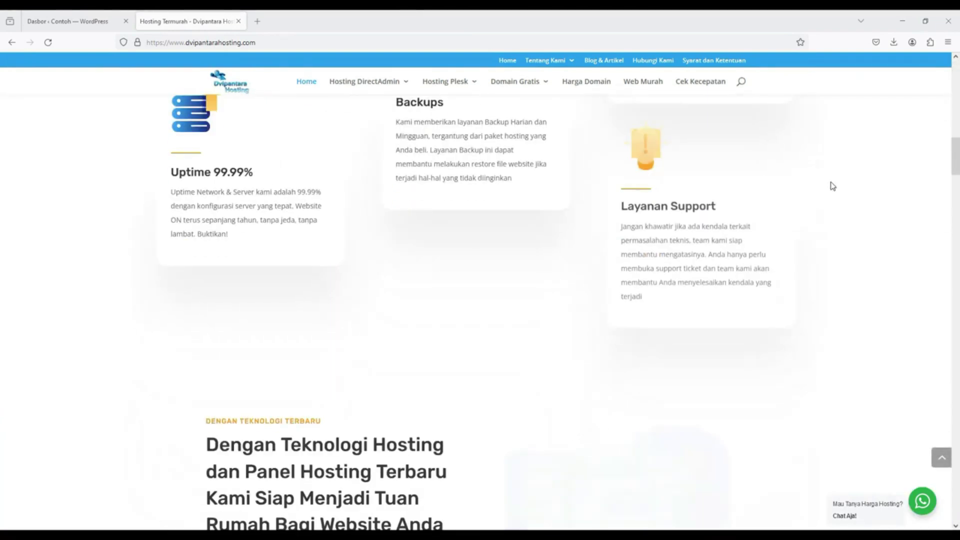
scroll(832, 186, "down", 3)
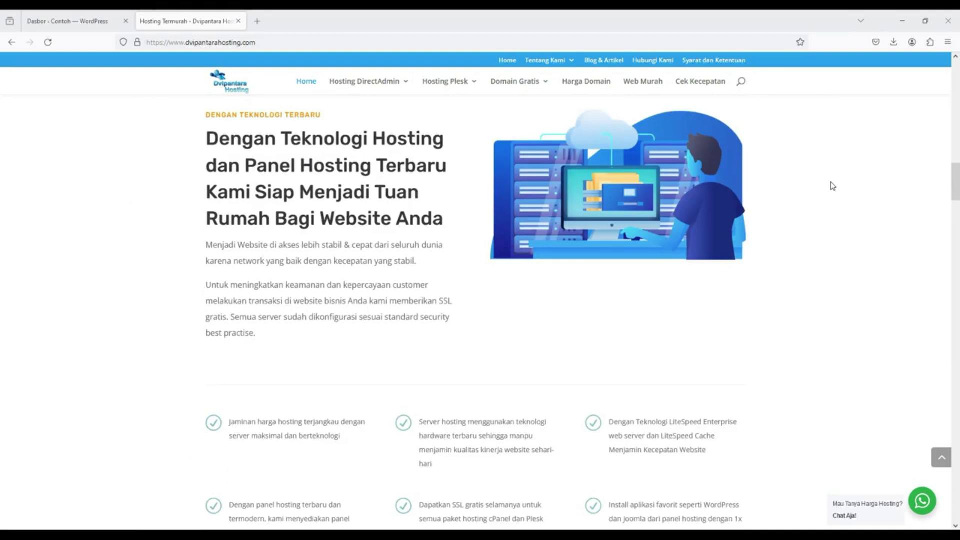
scroll(832, 186, "down", 3)
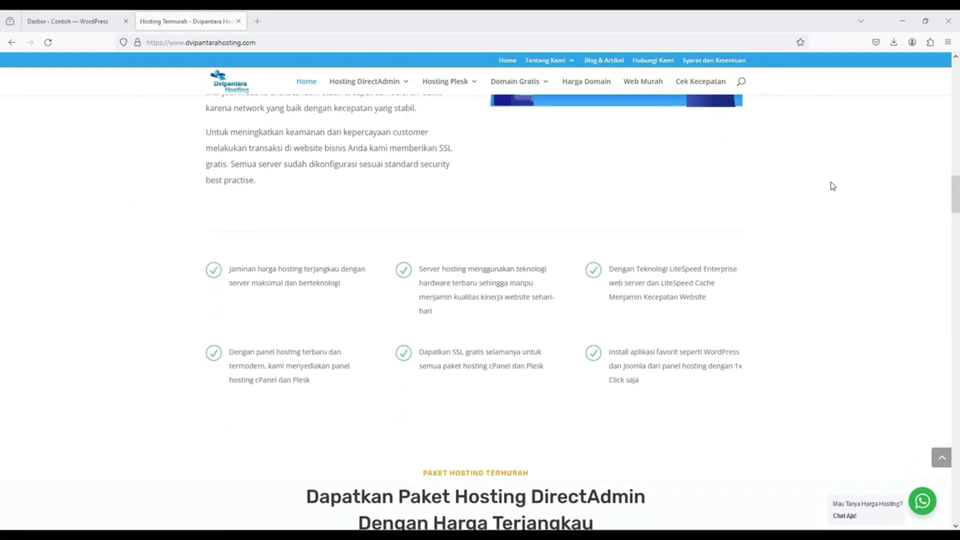
scroll(832, 186, "down", 5)
scroll(832, 186, "down", 1)
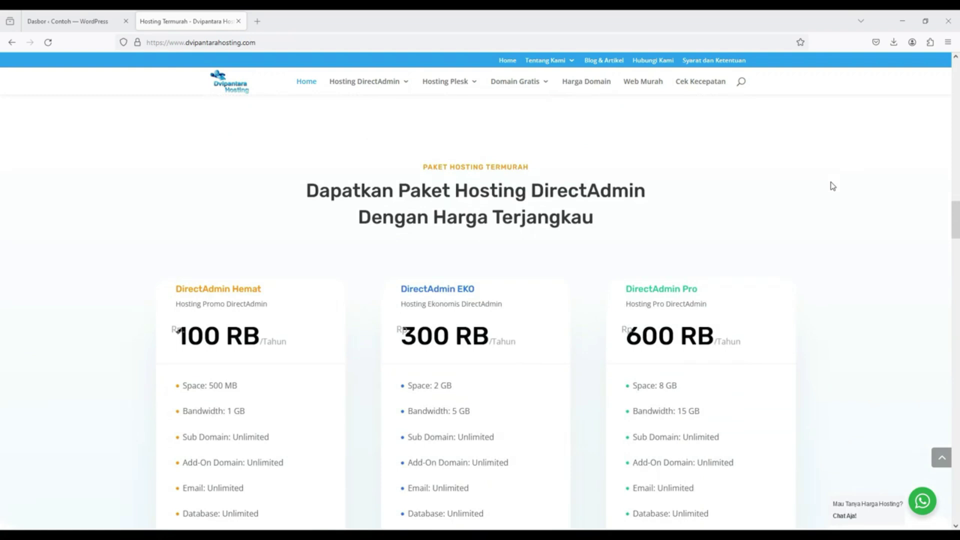
scroll(833, 186, "down", 1)
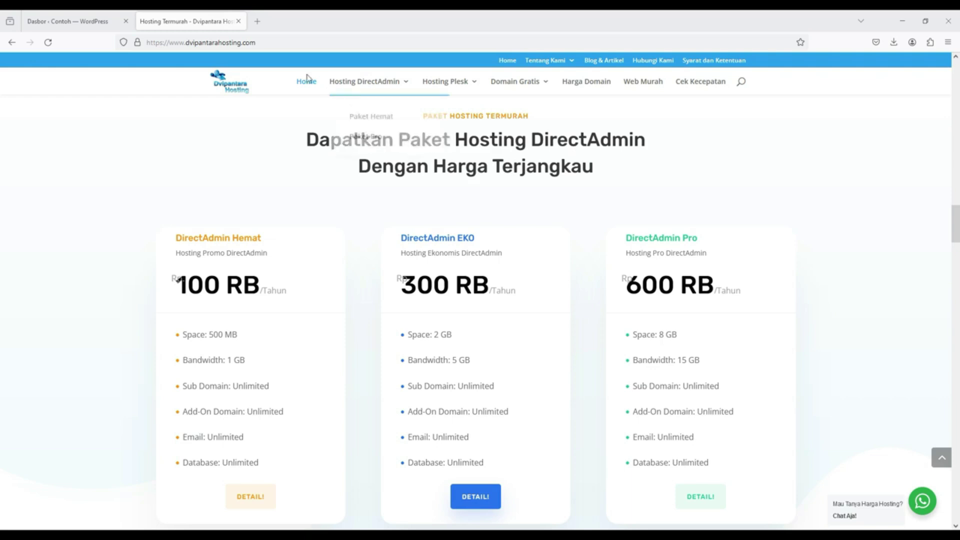
left_click(239, 21)
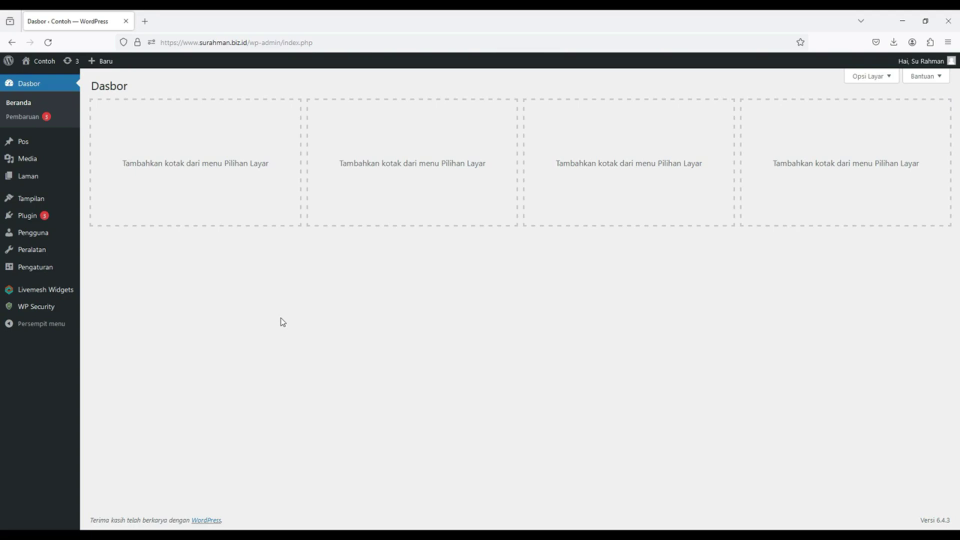
Add a new post category named Info Produk with no parent category
mouse_move(6, 148)
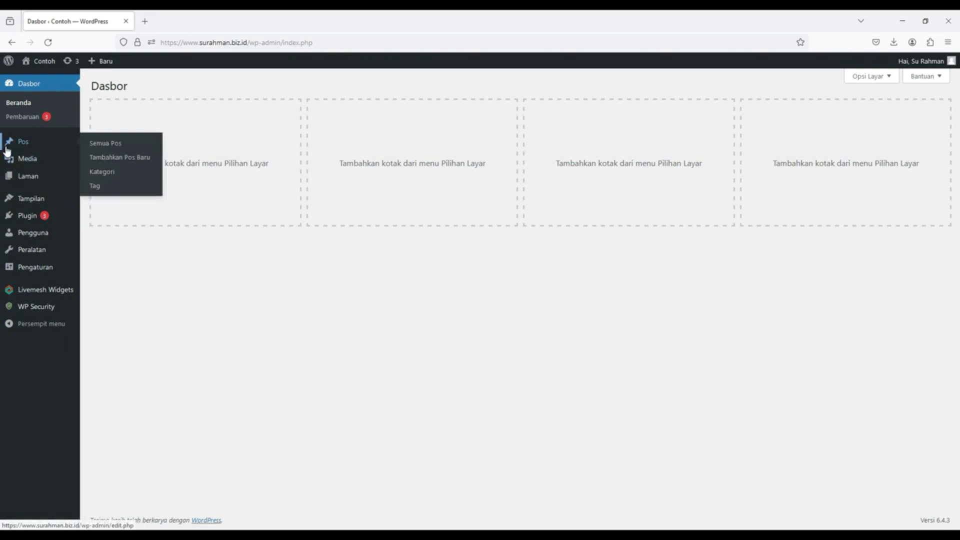
left_click(103, 172)
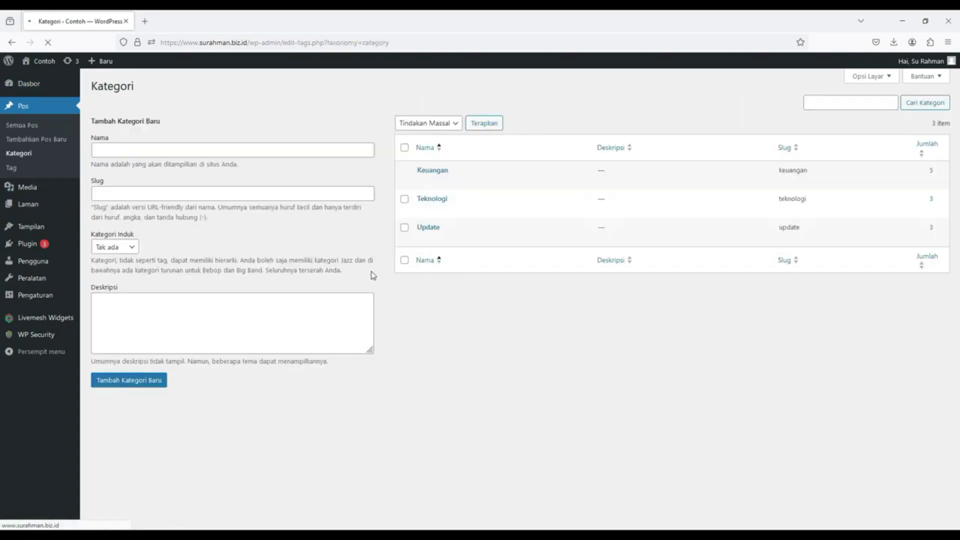
left_click(267, 149)
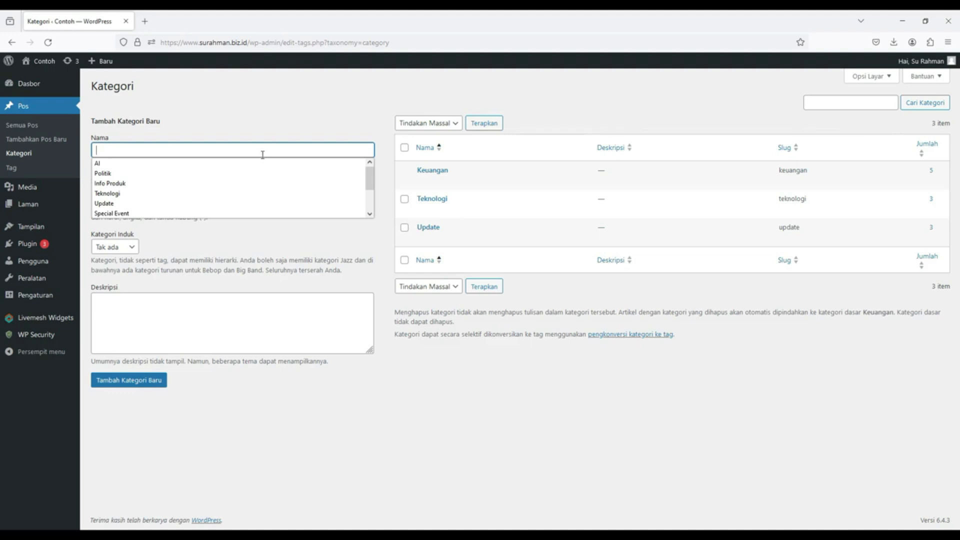
type("Info Produk")
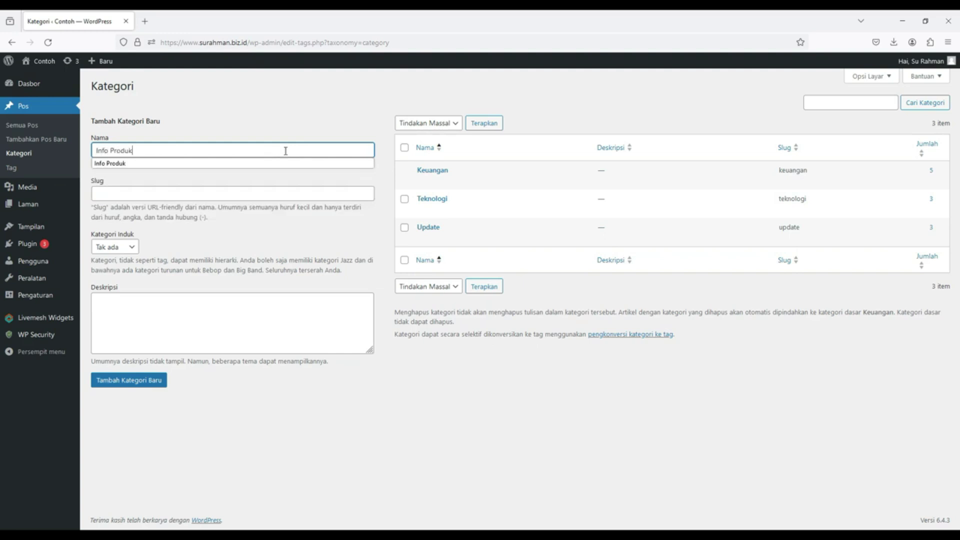
left_click(311, 124)
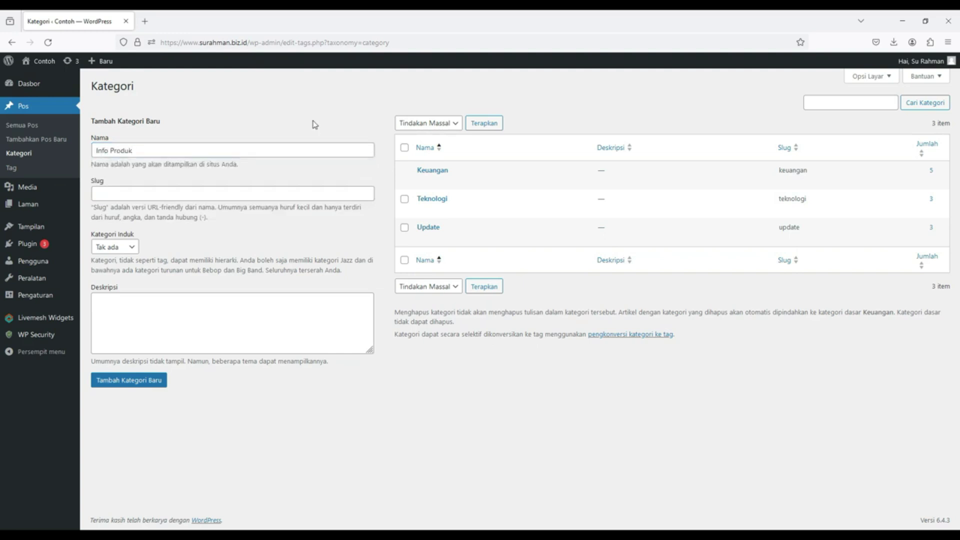
left_click(145, 382)
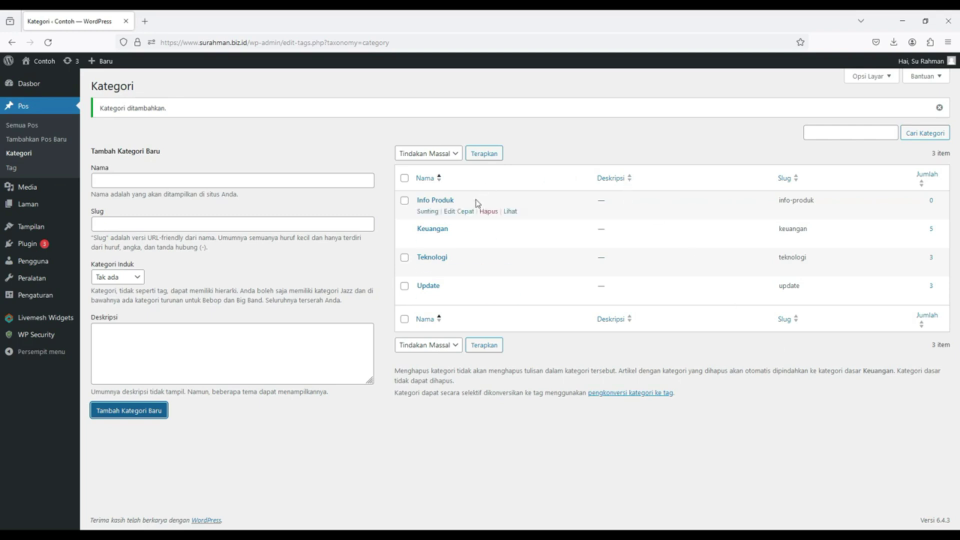
Delete the Info Produk category permanently
left_click(489, 211)
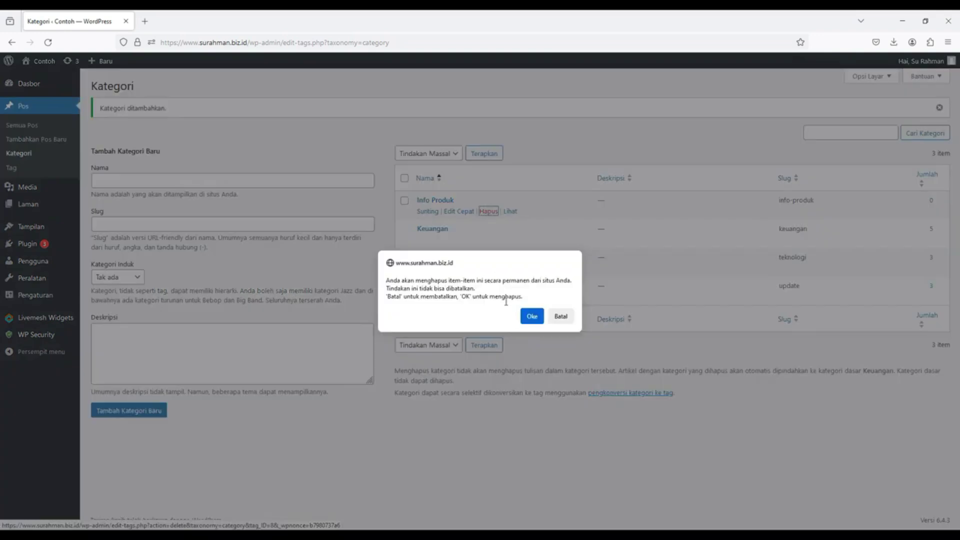
left_click(532, 316)
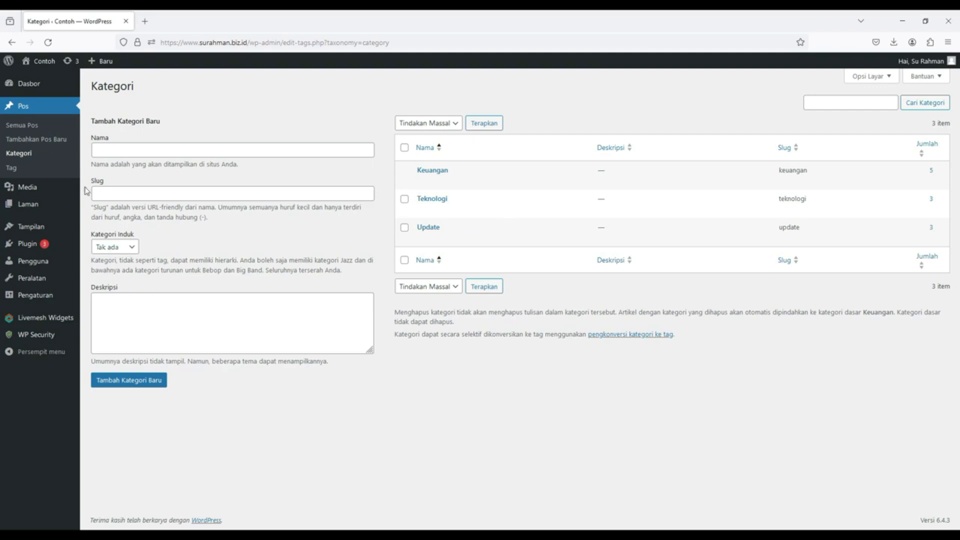
Start a new post and title it Contoh Postingan
left_click(23, 145)
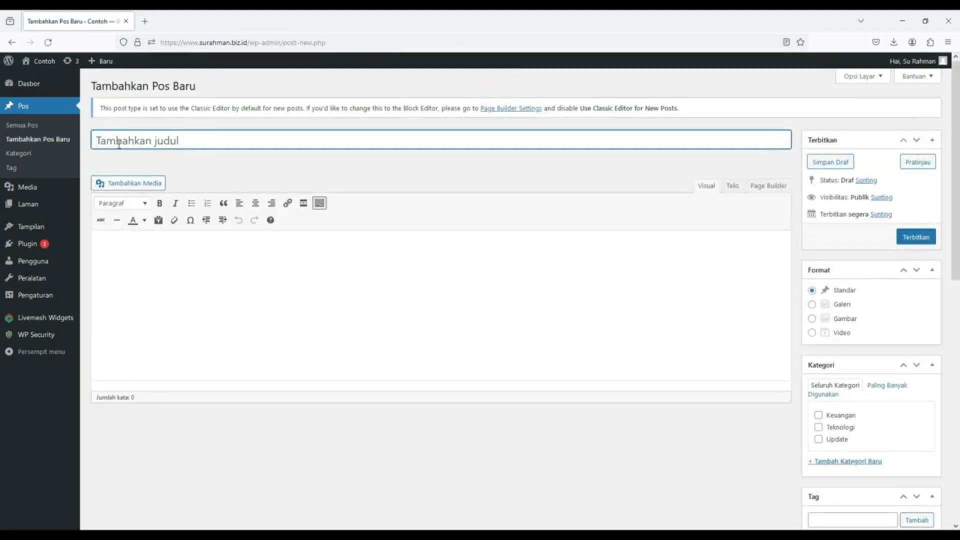
type("Contoh P")
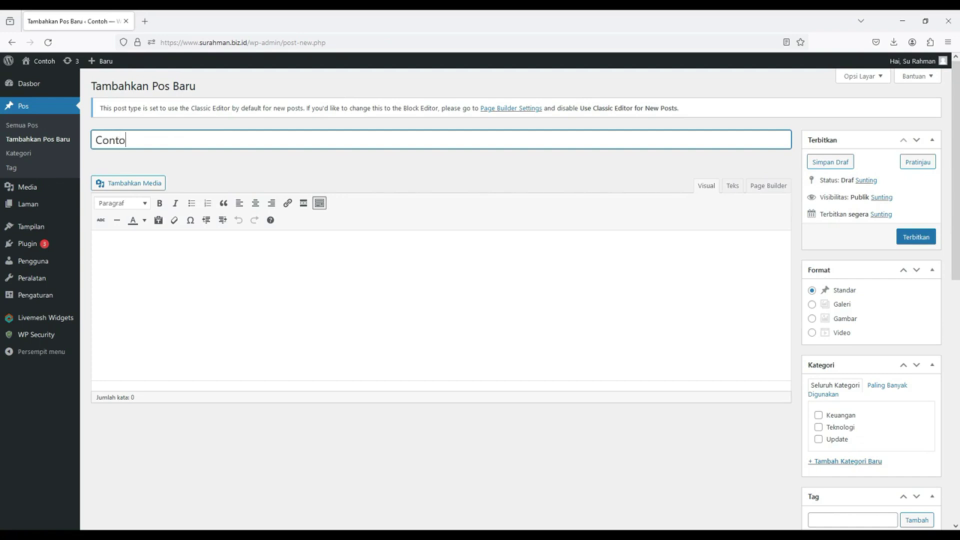
type("ostingan")
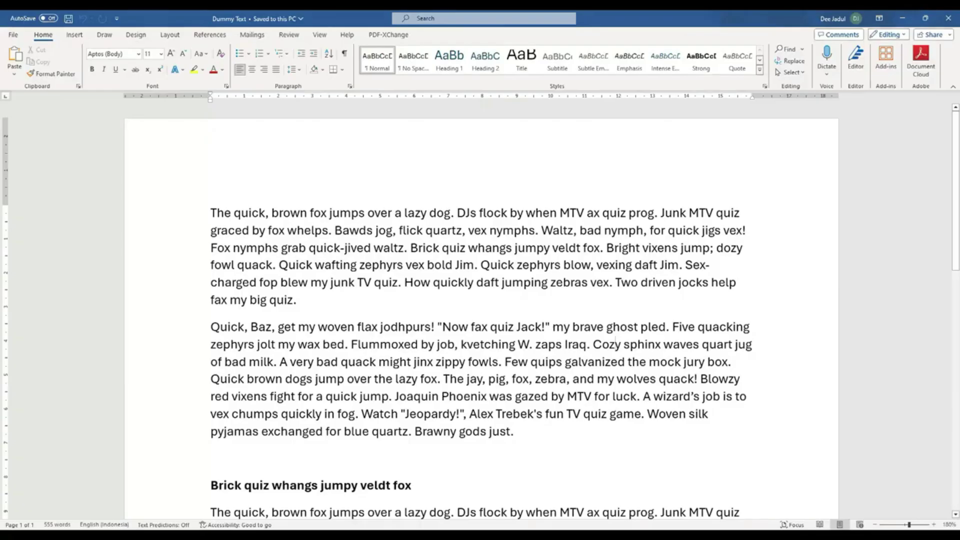
Copy the entire text of the Dummy Text document in Word and paste it into the post's body in WordPress
left_click_drag(211, 213, 746, 348)
scroll(551, 286, "down", 7)
scroll(551, 286, "down", 3)
right_click(505, 250)
left_click(522, 298)
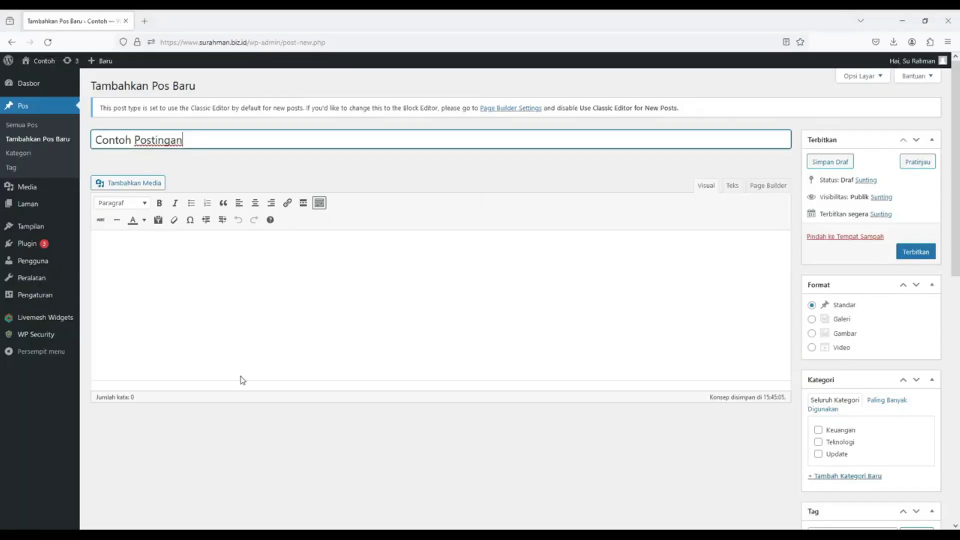
left_click(340, 280)
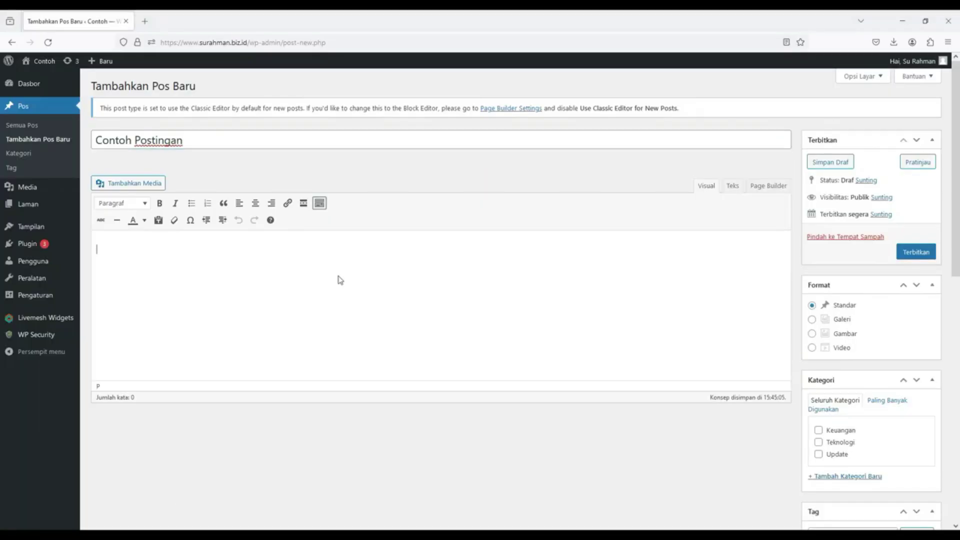
key("ctrl+v")
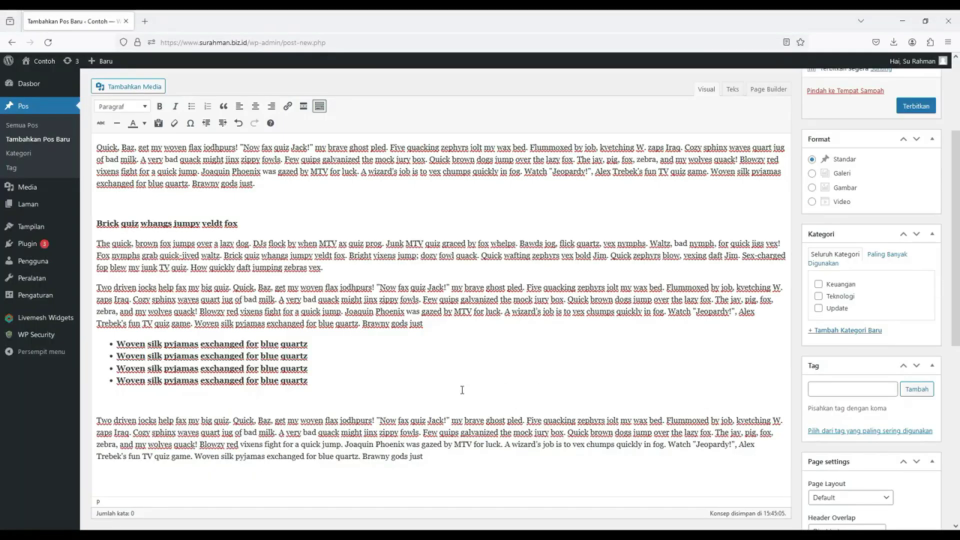
scroll(462, 389, "up", 2)
scroll(462, 389, "down", 5)
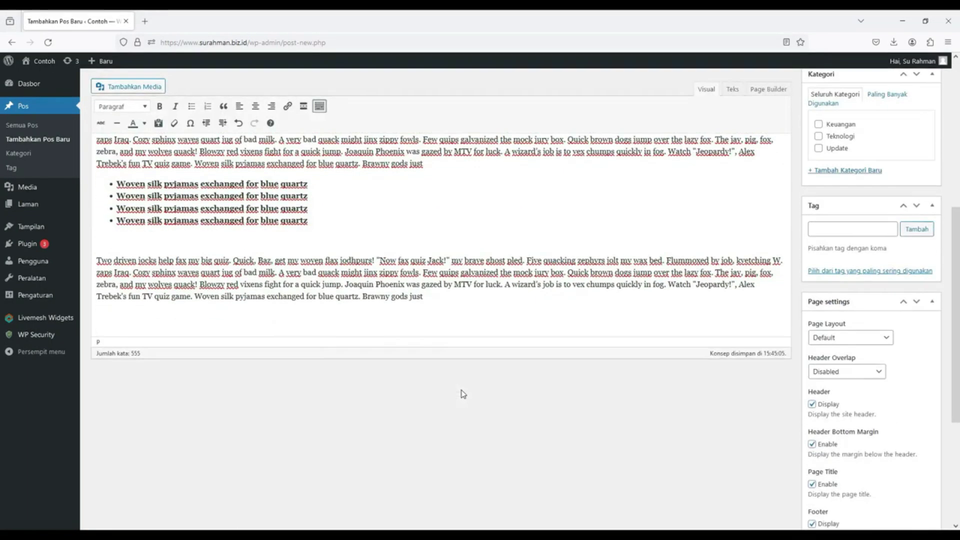
scroll(461, 392, "up", 5)
Turn off the full-height editor and distraction-free functionality in the post editor's screen options
left_click(847, 76)
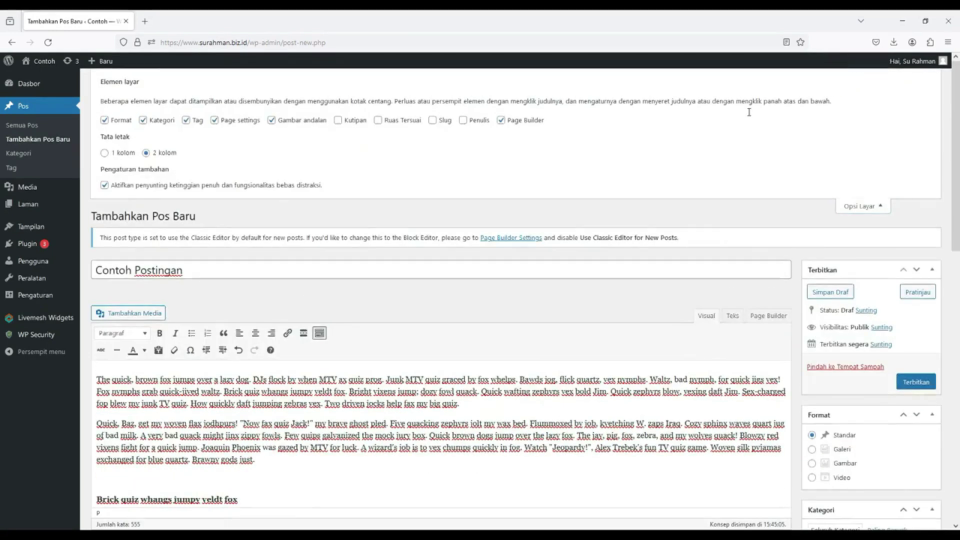
left_click(130, 189)
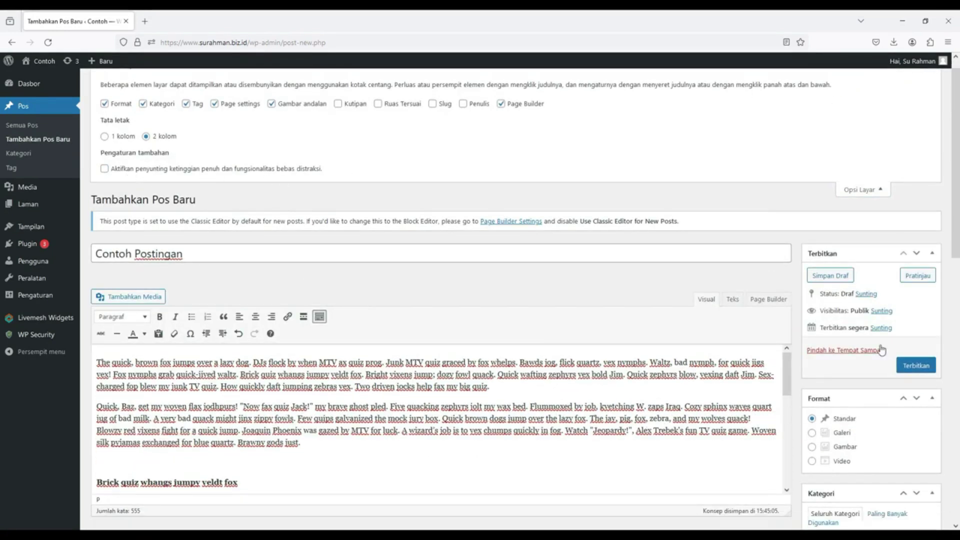
scroll(772, 251, "down", 3)
left_click_drag(787, 257, 803, 218)
scroll(815, 190, "up", 3)
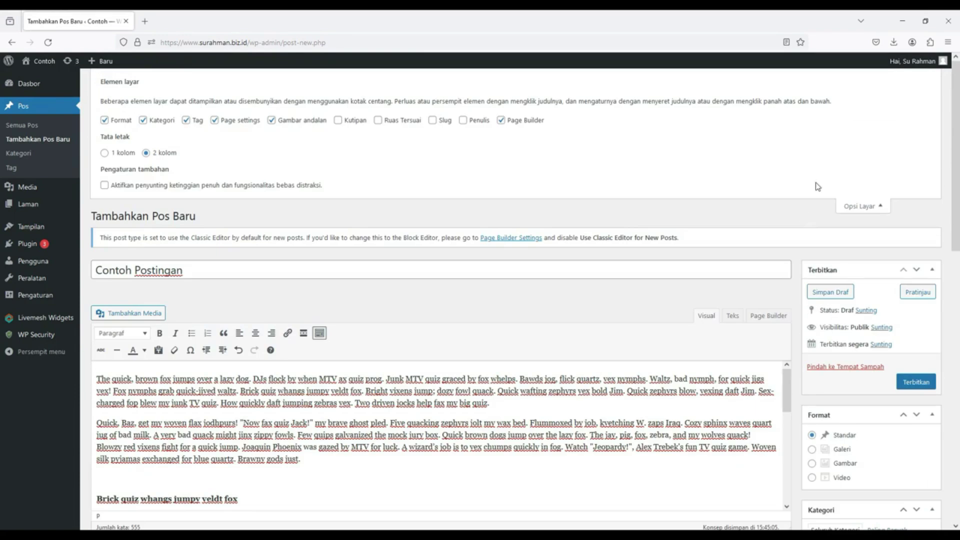
Turn the full-height editor back on to compare the page length, and turn it off again
left_click(186, 193)
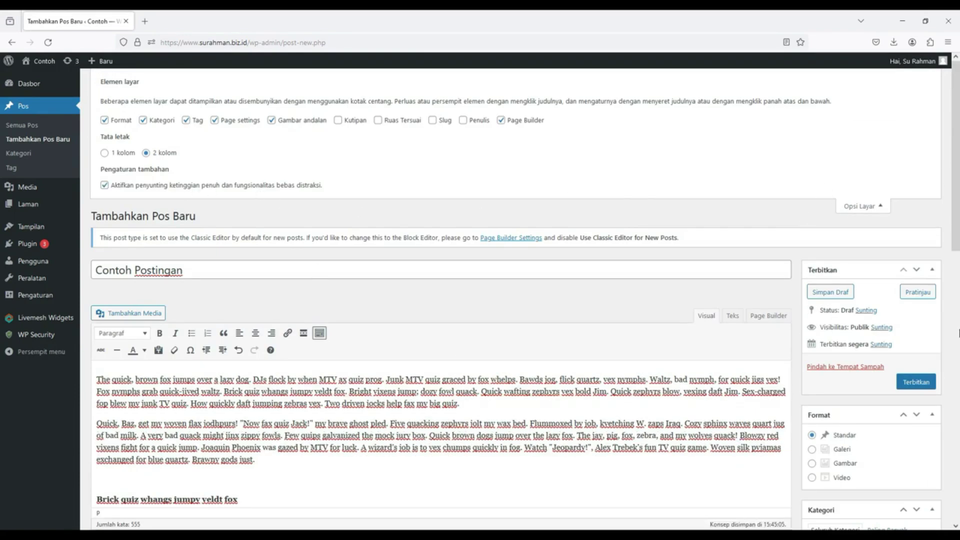
scroll(671, 275, "down", 10)
scroll(673, 282, "up", 12)
left_click(135, 188)
scroll(563, 349, "down", 4)
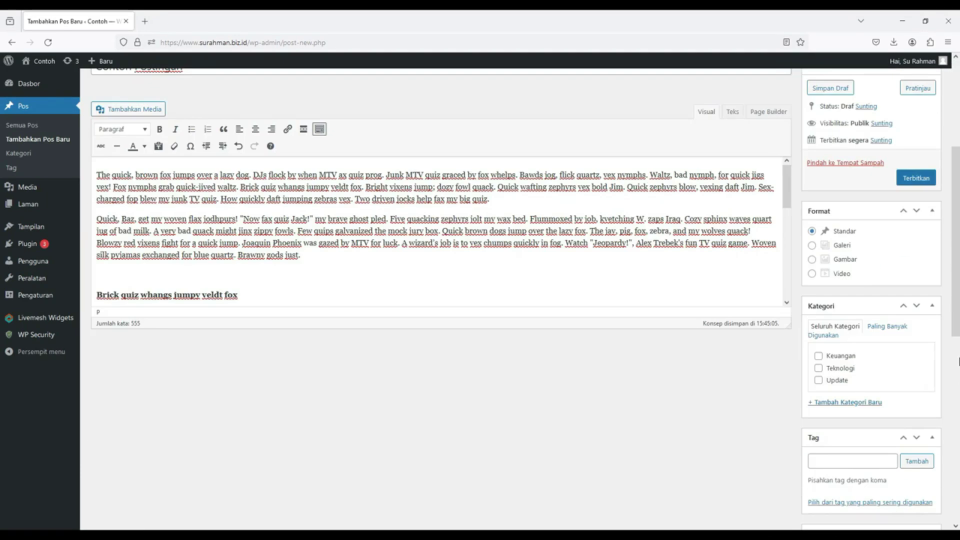
scroll(563, 349, "up", 2)
scroll(563, 353, "up", 2)
scroll(555, 360, "down", 3)
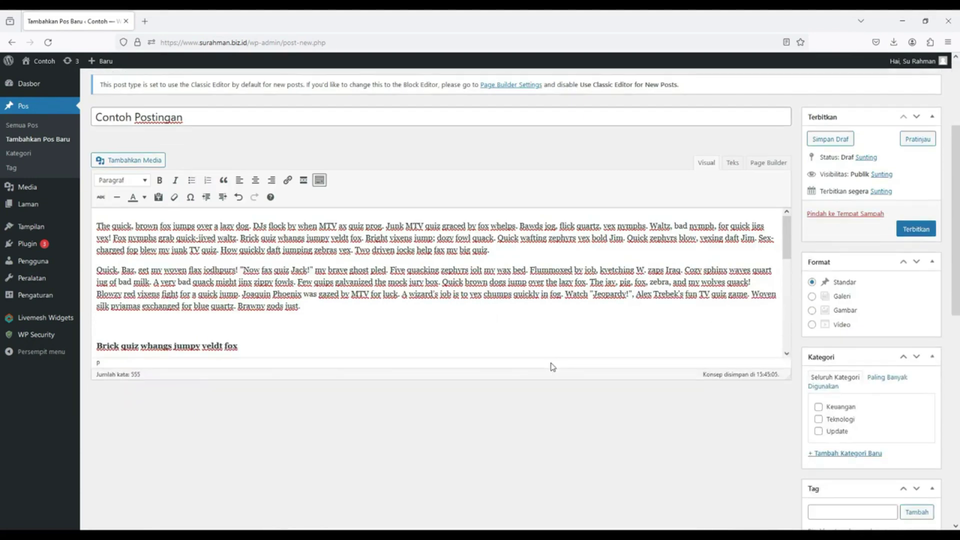
Format the line "Brick quiz whangs jumpy veldt fox" as a Penajukan 2 heading
left_click_drag(238, 346, 84, 345)
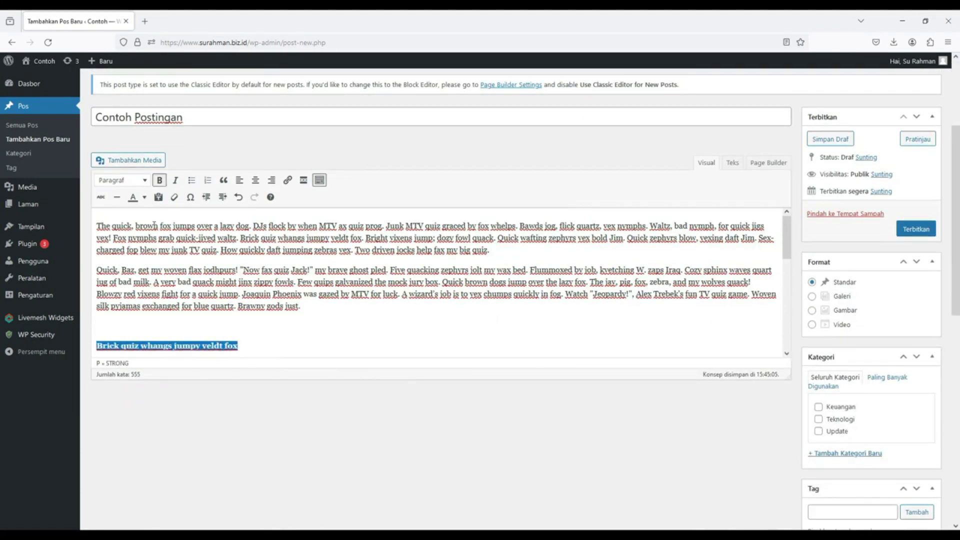
left_click(133, 181)
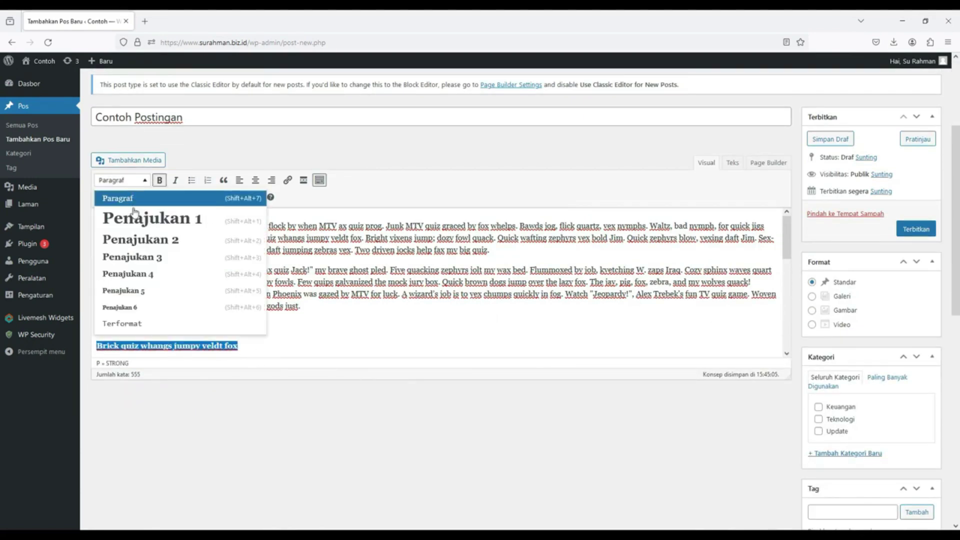
left_click(134, 240)
Make the phrase "Now fax quiz Jack!" in the post's last paragraph bold and red
scroll(399, 298, "down", 5)
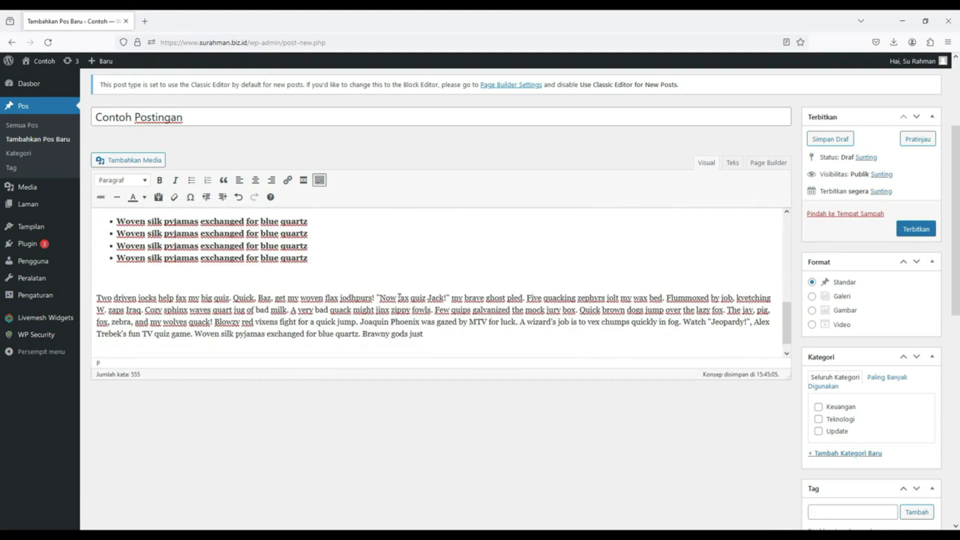
scroll(399, 298, "down", 1)
left_click_drag(379, 284, 447, 284)
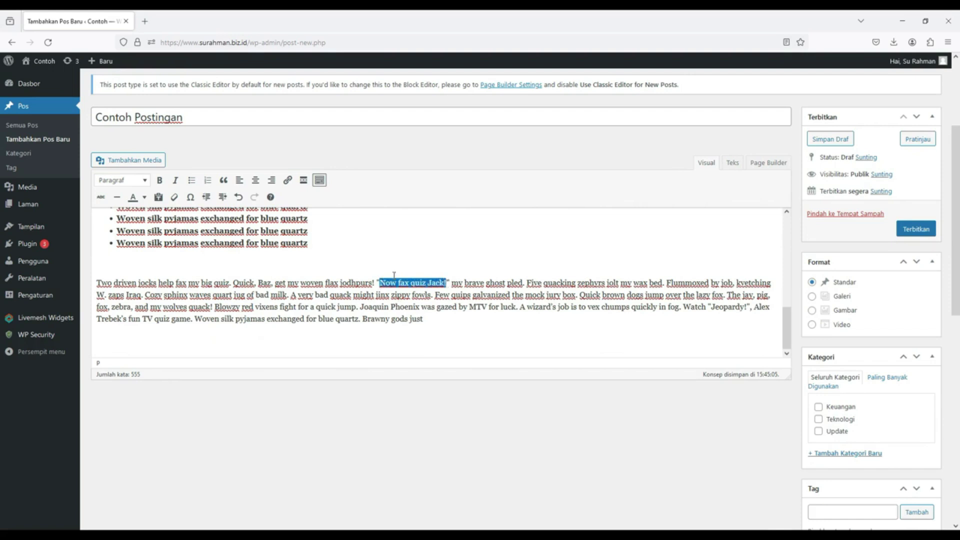
left_click(159, 180)
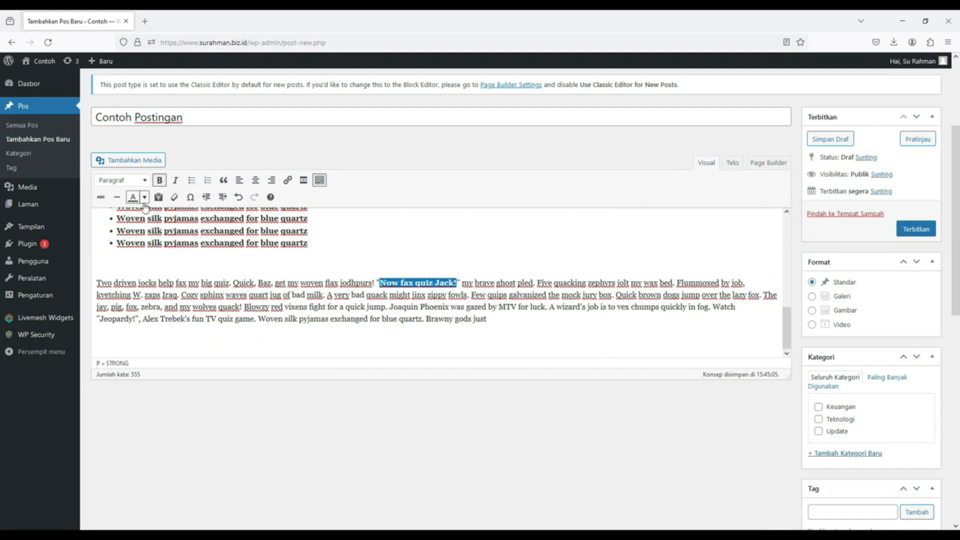
left_click(144, 200)
left_click(113, 235)
left_click(391, 254)
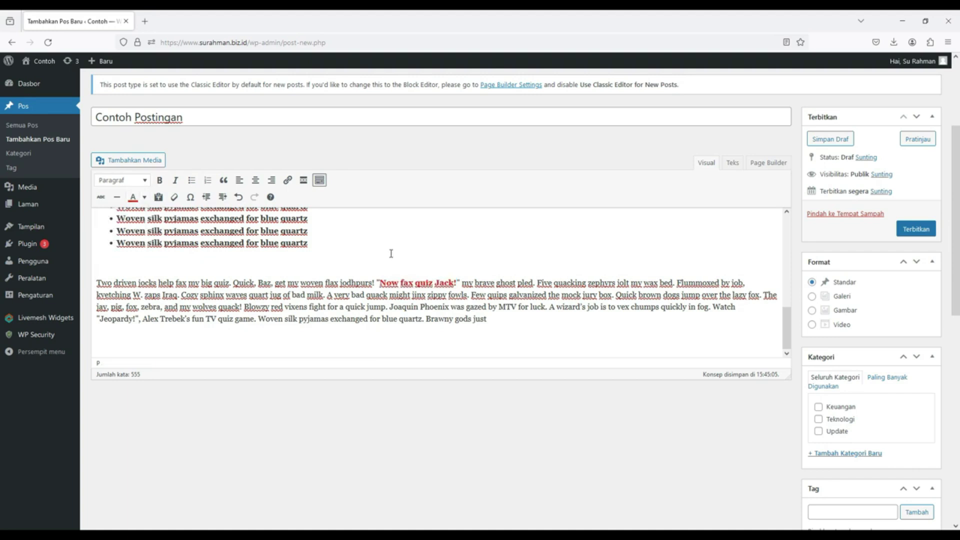
Assign the post to the Keuangan category
scroll(957, 328, "down", 2)
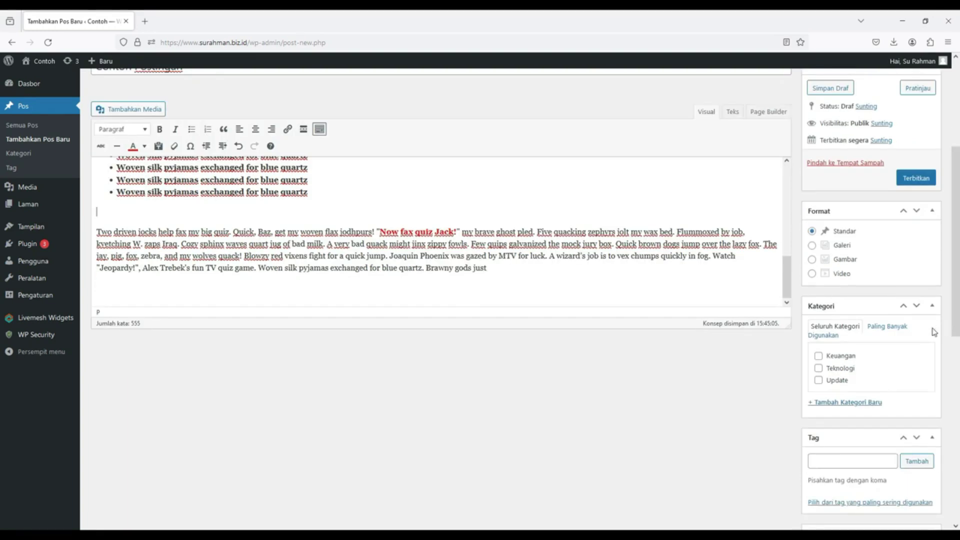
left_click(818, 355)
scroll(936, 343, "down", 2)
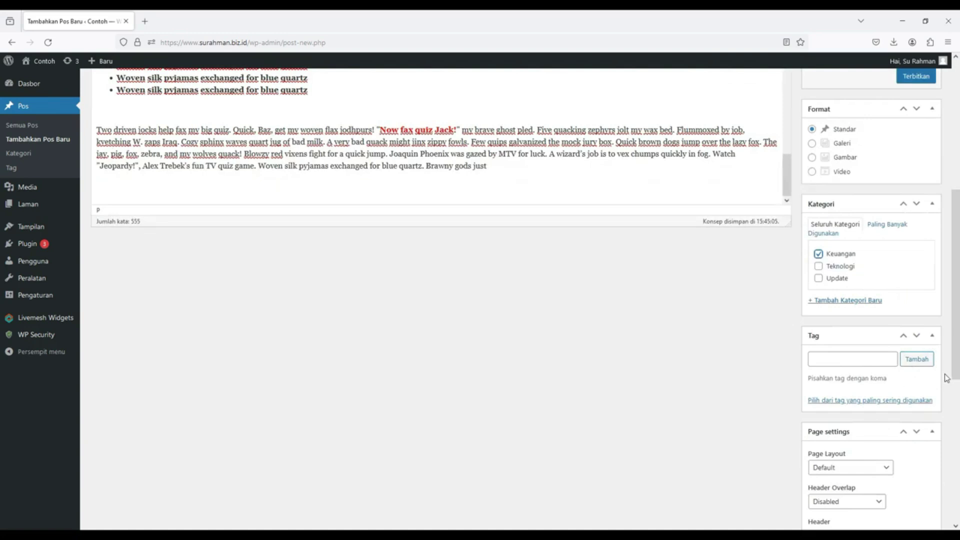
Upload the image "Konten YouTube Yang Sudah Tidak Bisa di Monetisasi" from Downloads and set it as the post's featured image
scroll(947, 378, "down", 3)
scroll(946, 378, "down", 4)
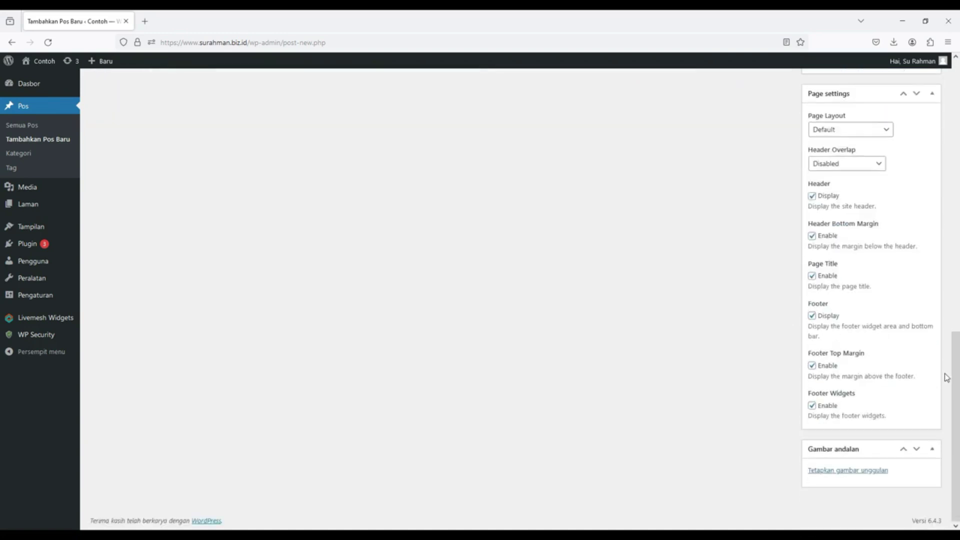
left_click(853, 475)
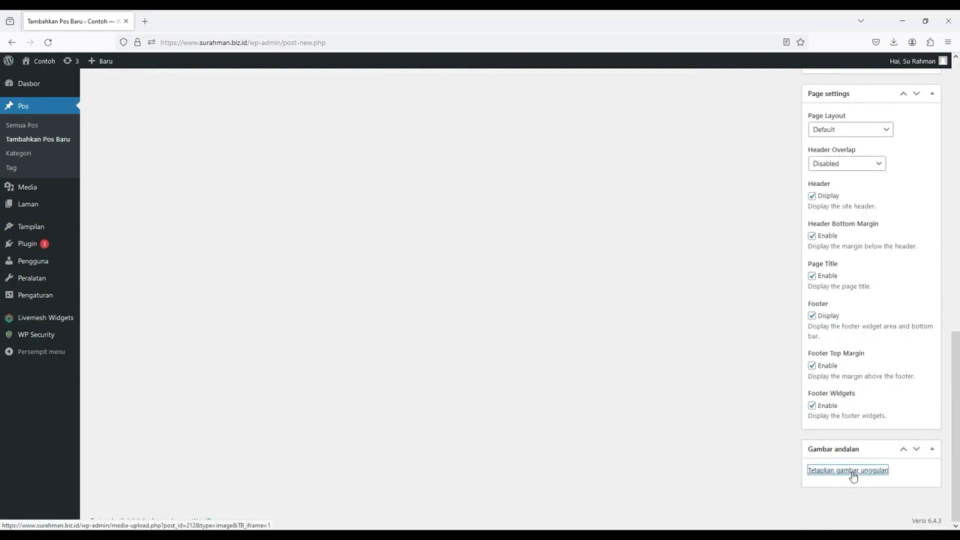
left_click(40, 105)
left_click(467, 280)
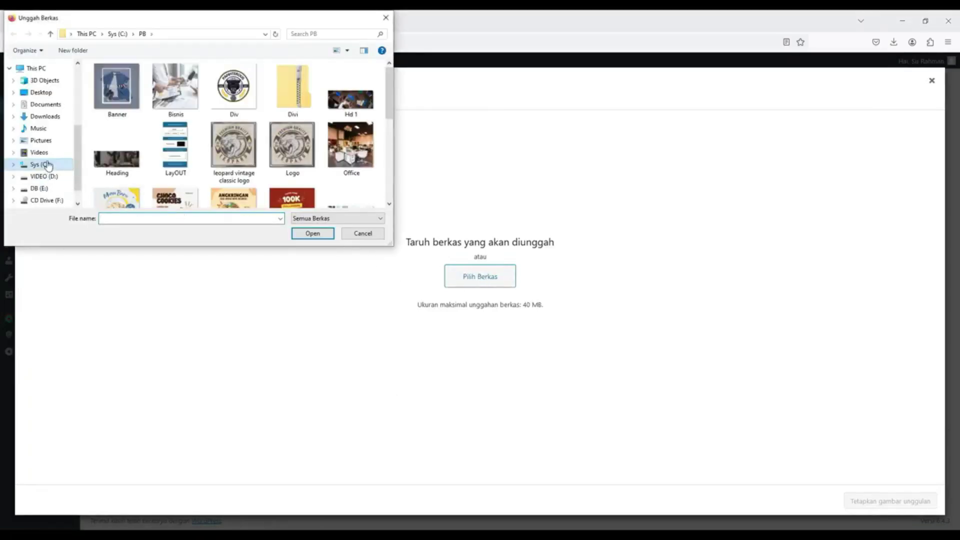
left_click(45, 116)
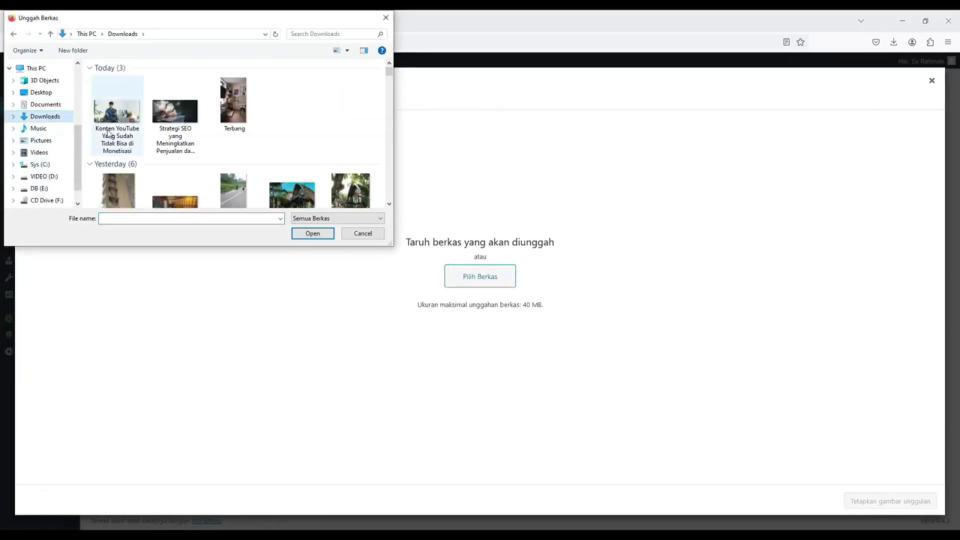
double_click(108, 133)
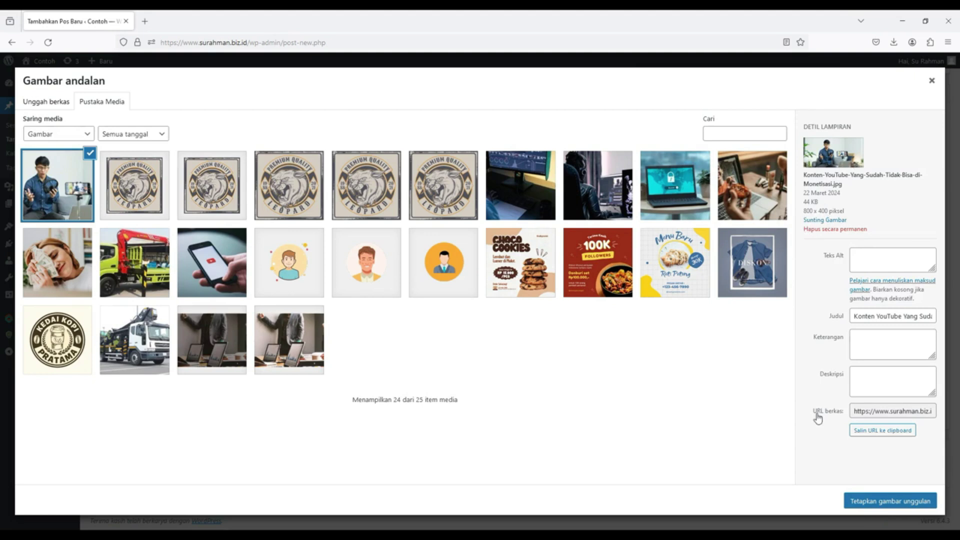
left_click(846, 502)
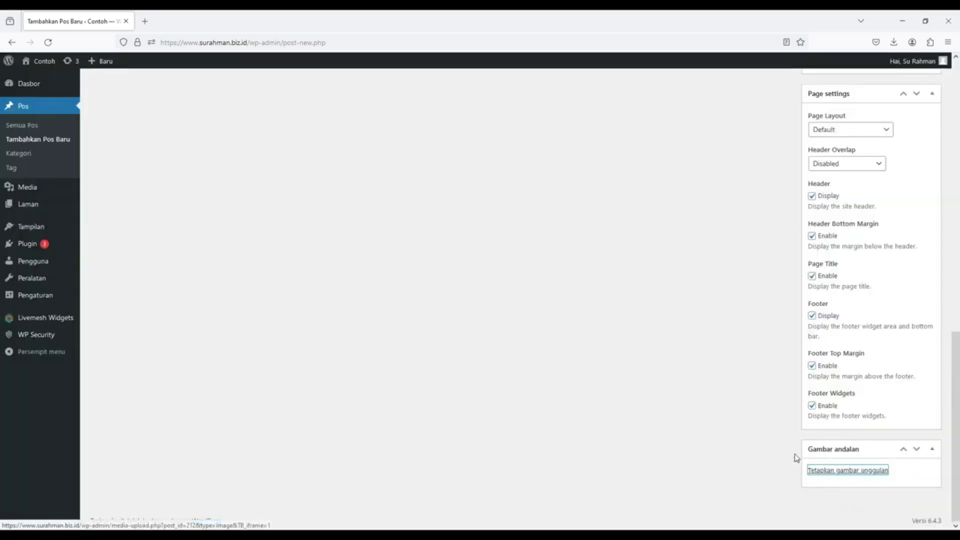
scroll(743, 454, "down", 3)
Review the post's body text around the Brick quiz heading to find a place for an image
scroll(745, 453, "up", 15)
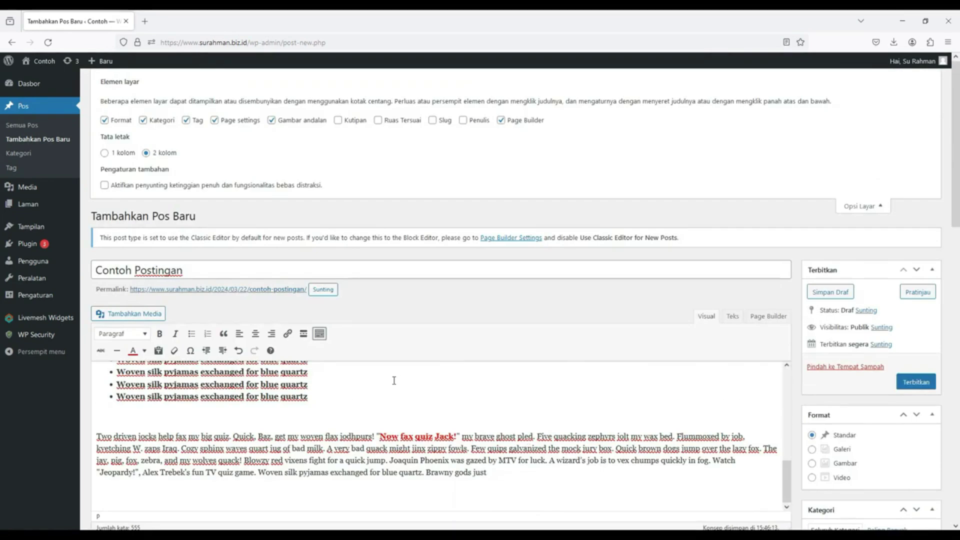
scroll(393, 380, "up", 10)
scroll(431, 386, "down", 3)
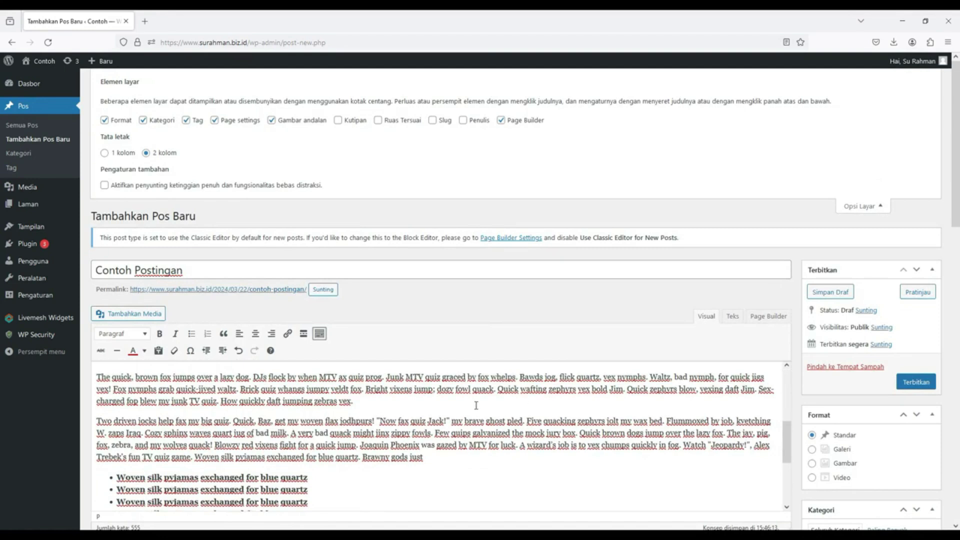
scroll(431, 386, "up", 3)
scroll(958, 336, "down", 1)
scroll(959, 336, "down", 3)
scroll(307, 359, "down", 3)
scroll(307, 359, "up", 2)
scroll(182, 383, "down", 2)
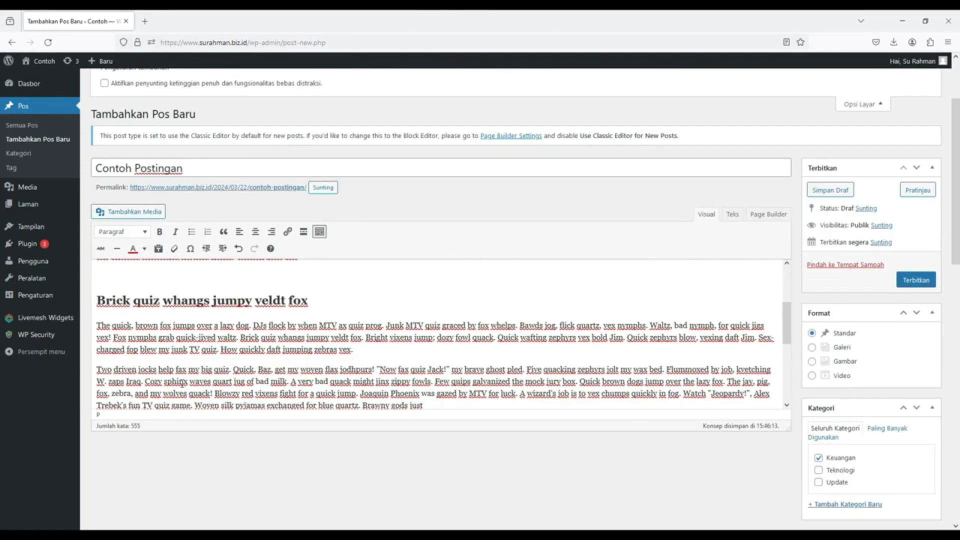
scroll(240, 381, "up", 2)
scroll(240, 381, "down", 2)
Choose the Choco Cookies image P2 from the media library for the post, with size Ukuran Penuh – 400 × 400
left_click(116, 212)
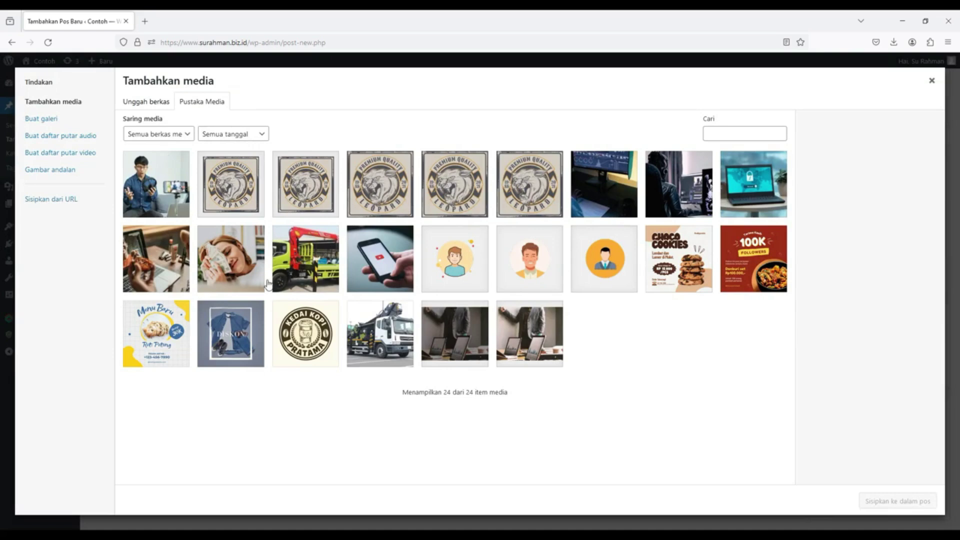
left_click(386, 268)
left_click(658, 285)
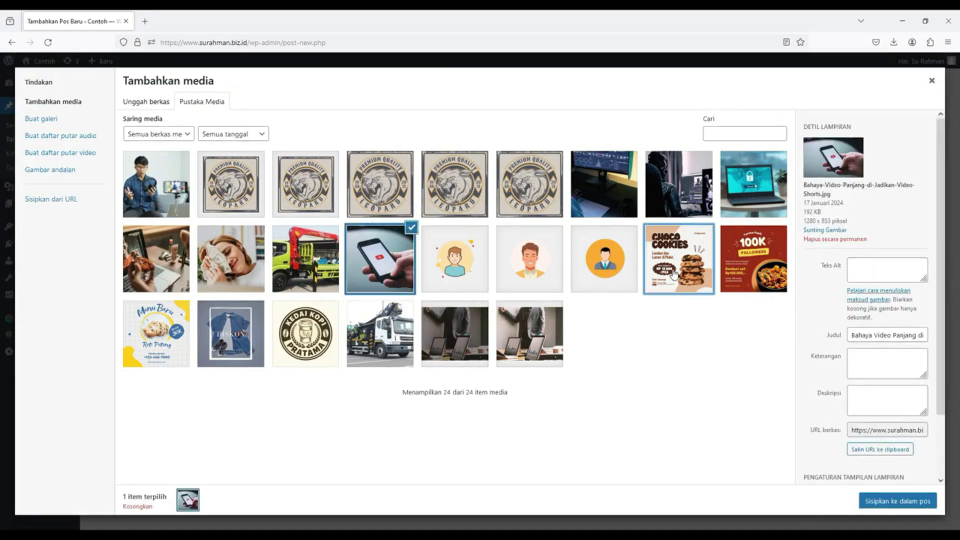
scroll(846, 352, "down", 2)
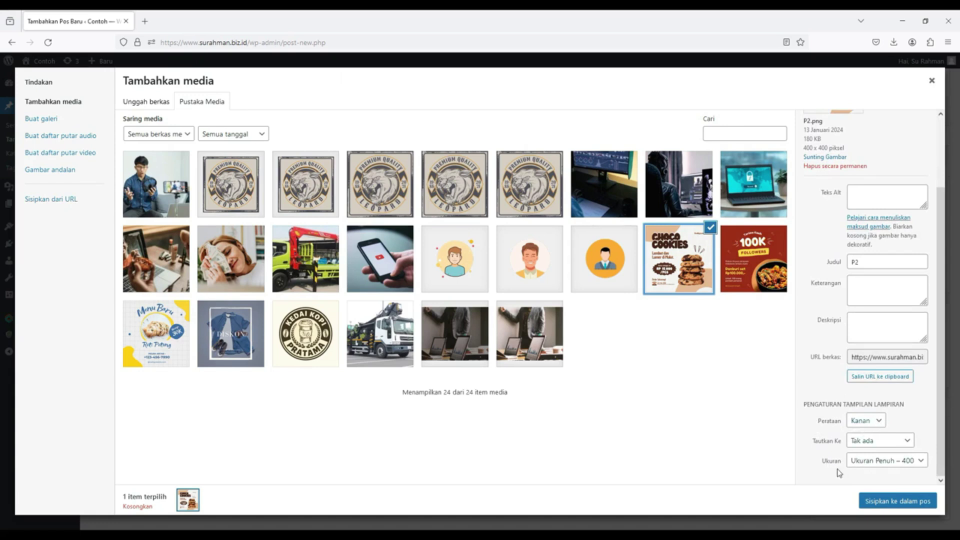
left_click(865, 465)
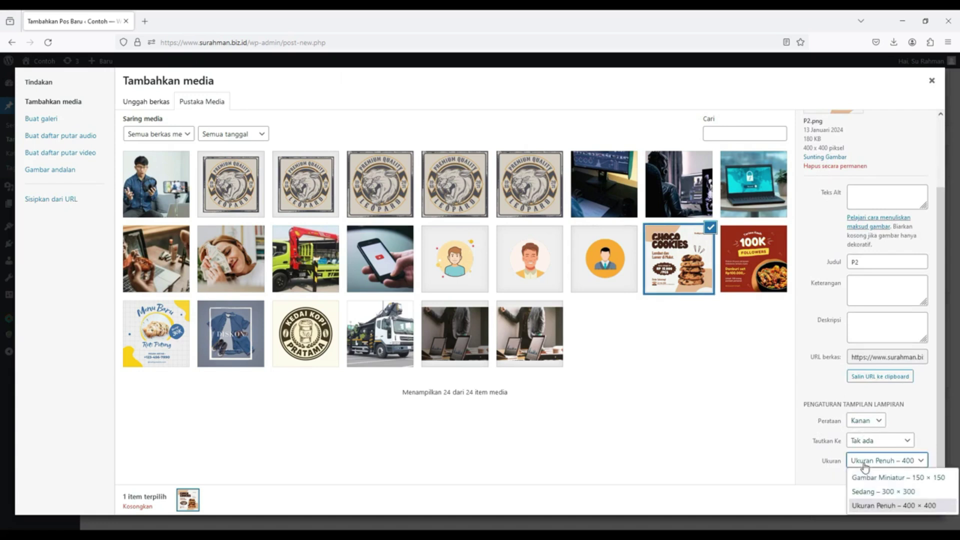
left_click(858, 507)
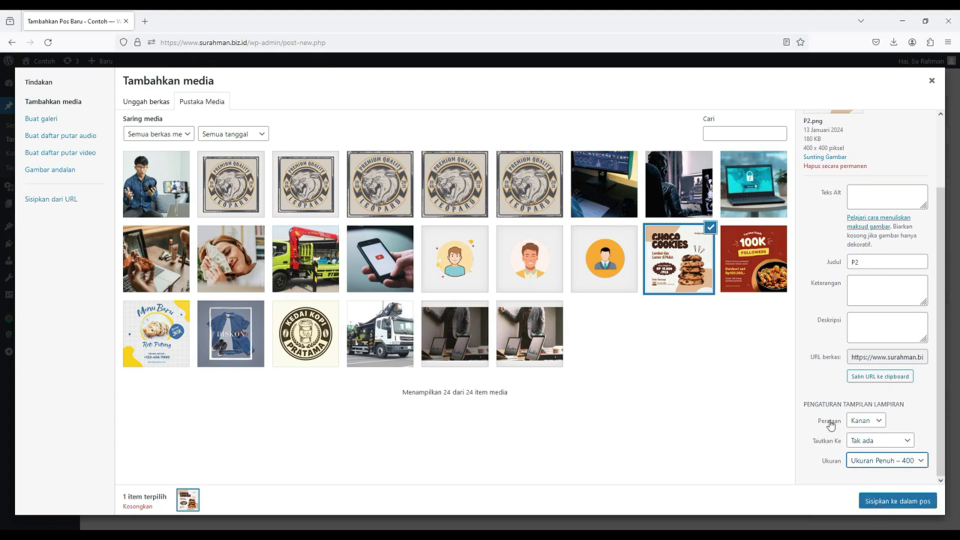
Set the image's alignment to Kanan and insert it into the post beside the Brick quiz section
left_click(860, 423)
left_click(857, 438)
left_click(861, 423)
left_click(861, 467)
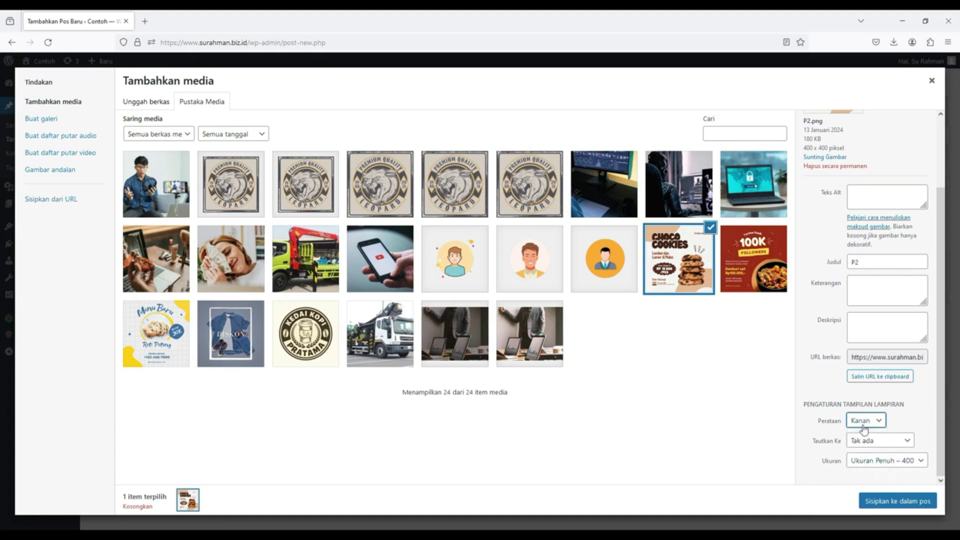
left_click(868, 421)
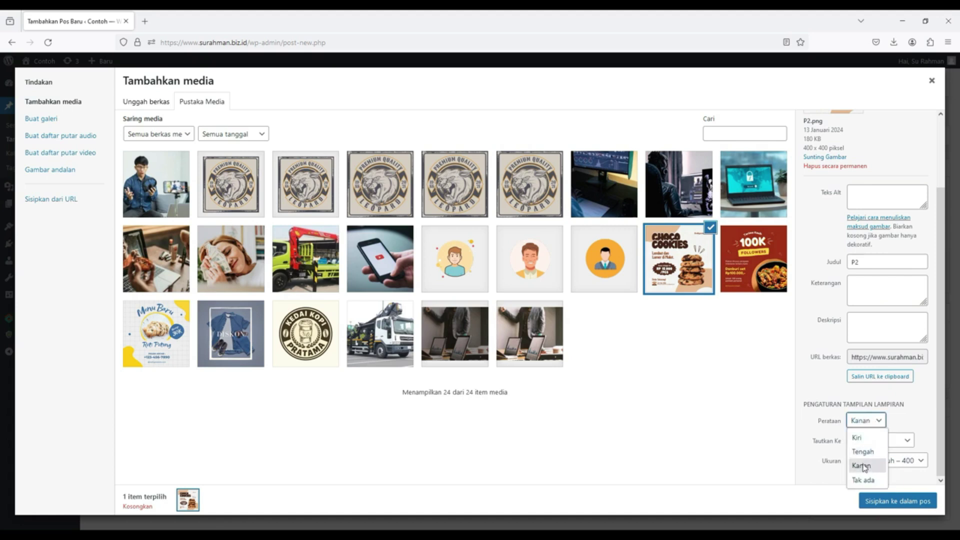
left_click(864, 468)
left_click(892, 500)
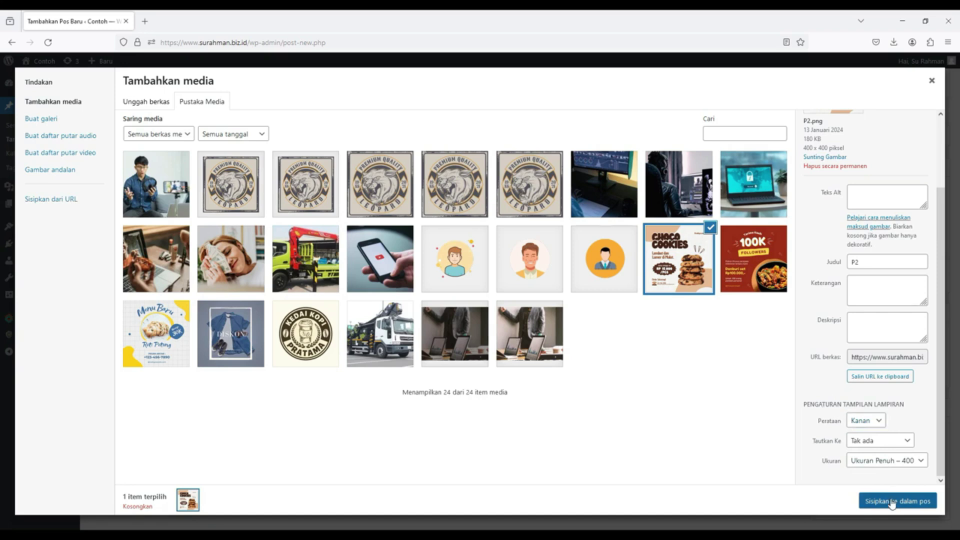
Enlarge the inserted Choco Cookies image slightly so its lower edge reaches the start of the post's last paragraph
scroll(520, 248, "down", 2)
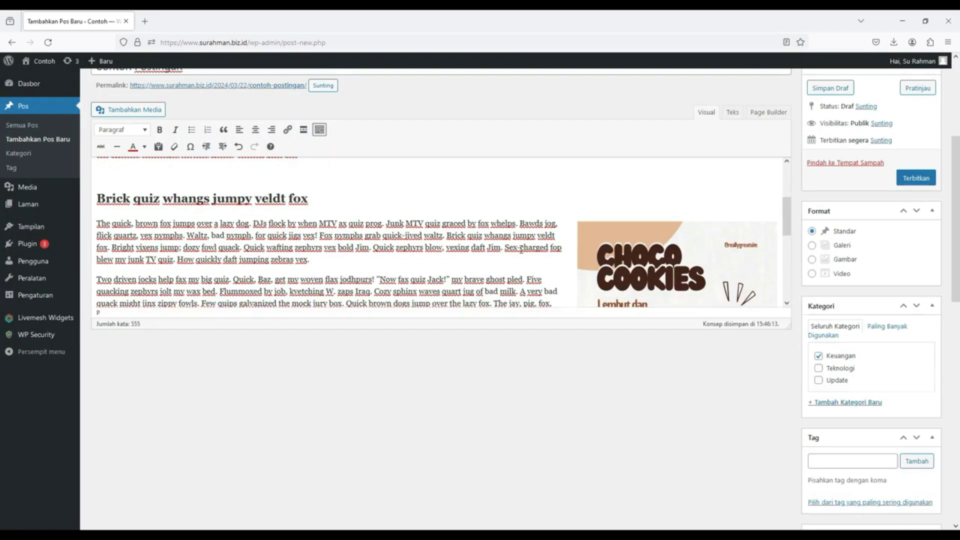
scroll(617, 249, "down", 5)
scroll(616, 249, "up", 3)
left_click(617, 248)
scroll(611, 283, "down", 1)
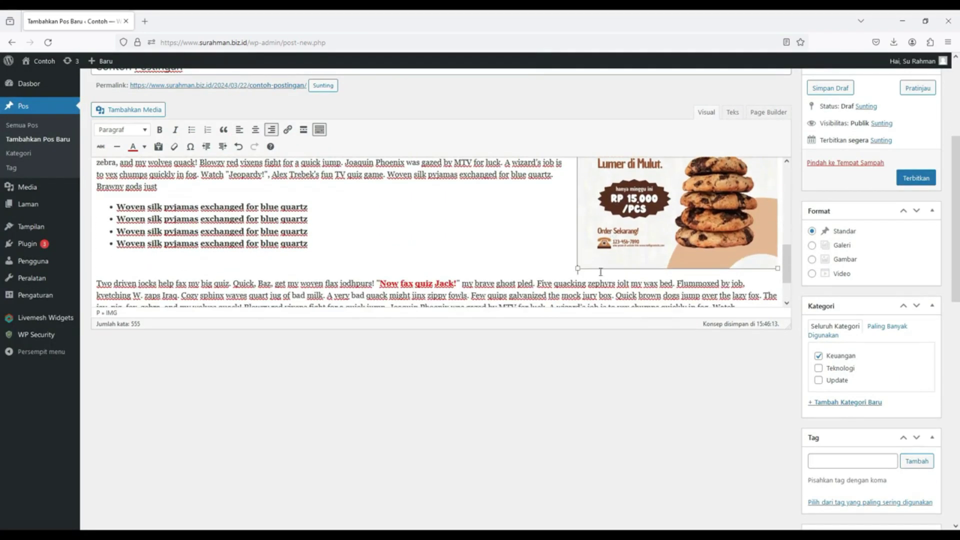
left_click_drag(578, 268, 544, 293)
scroll(500, 250, "down", 3)
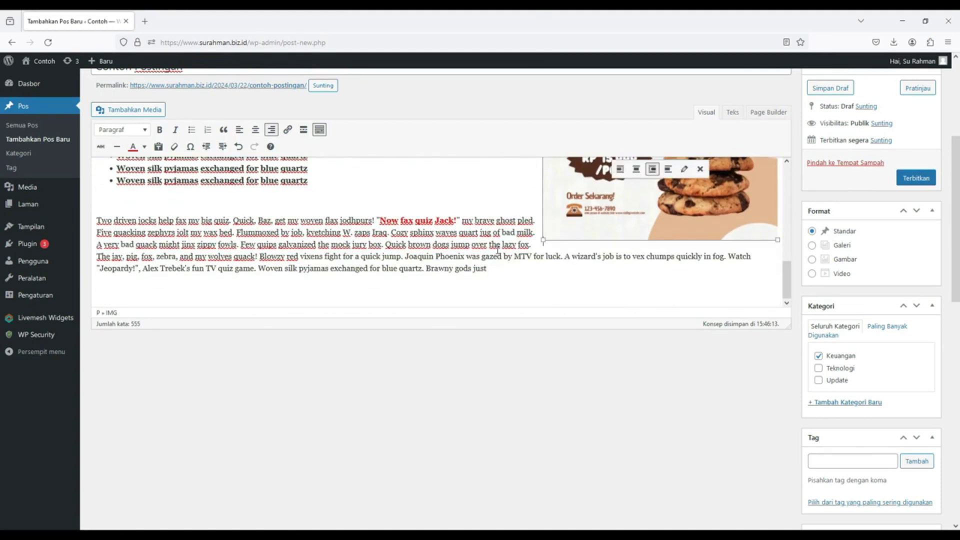
scroll(562, 283, "up", 2)
left_click_drag(543, 291, 562, 272)
Publish the post Contoh Postingan
scroll(498, 313, "up", 4)
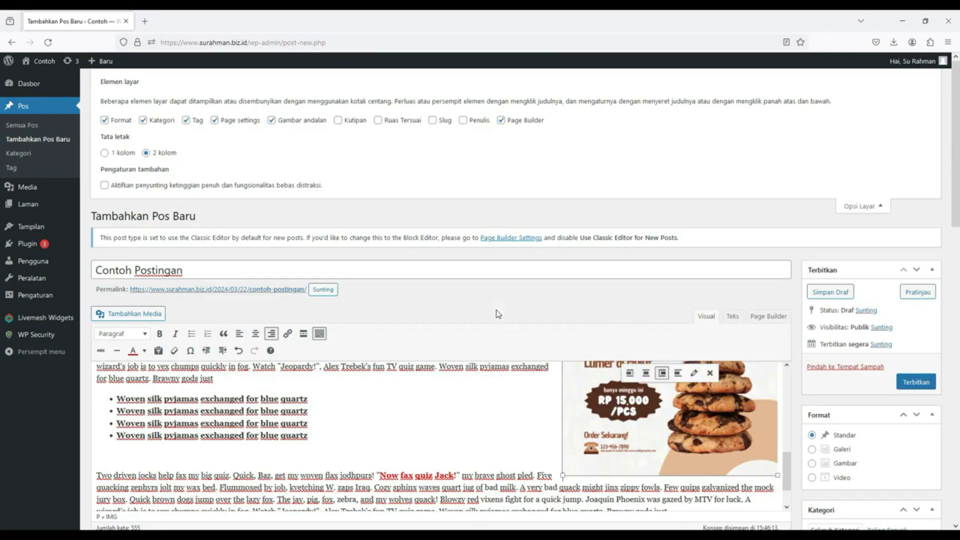
scroll(299, 442, "down", 4)
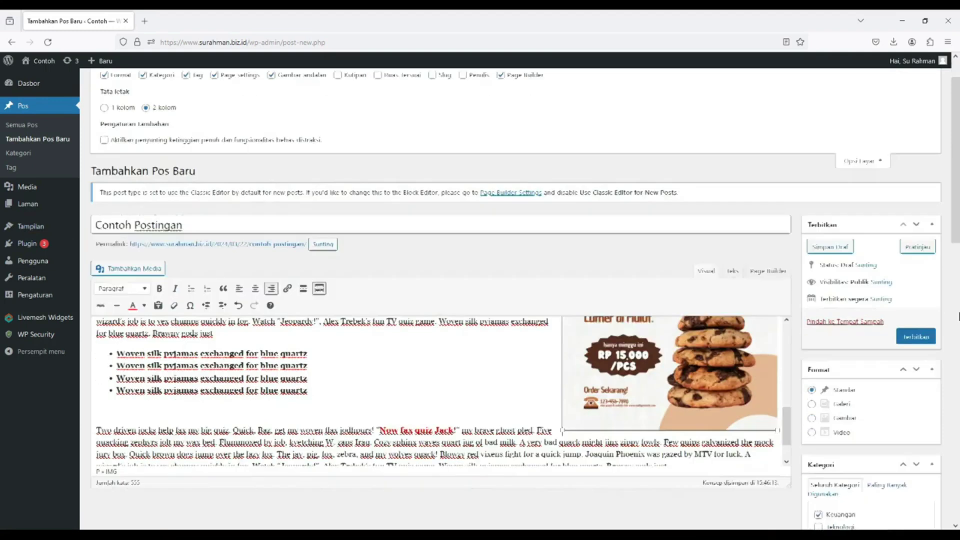
scroll(929, 402, "down", 11)
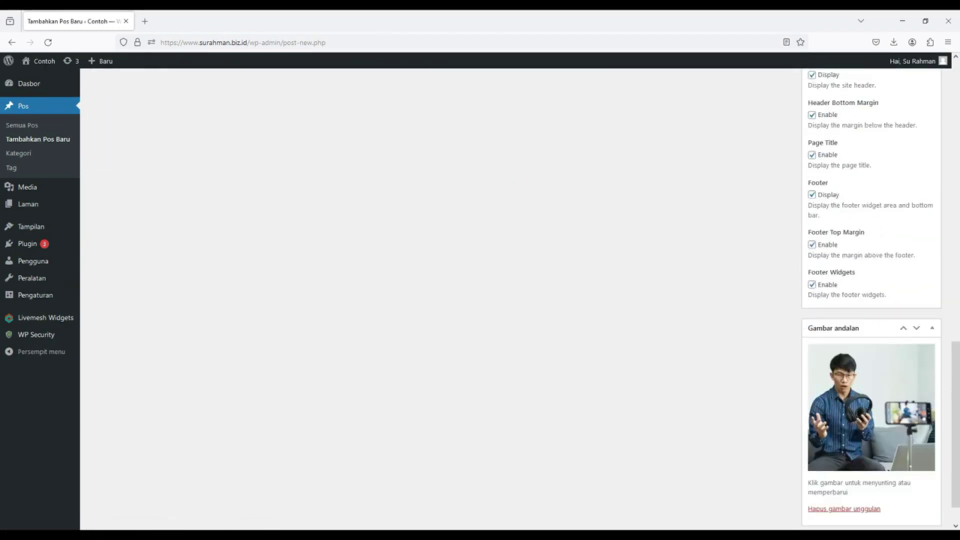
scroll(625, 334, "up", 15)
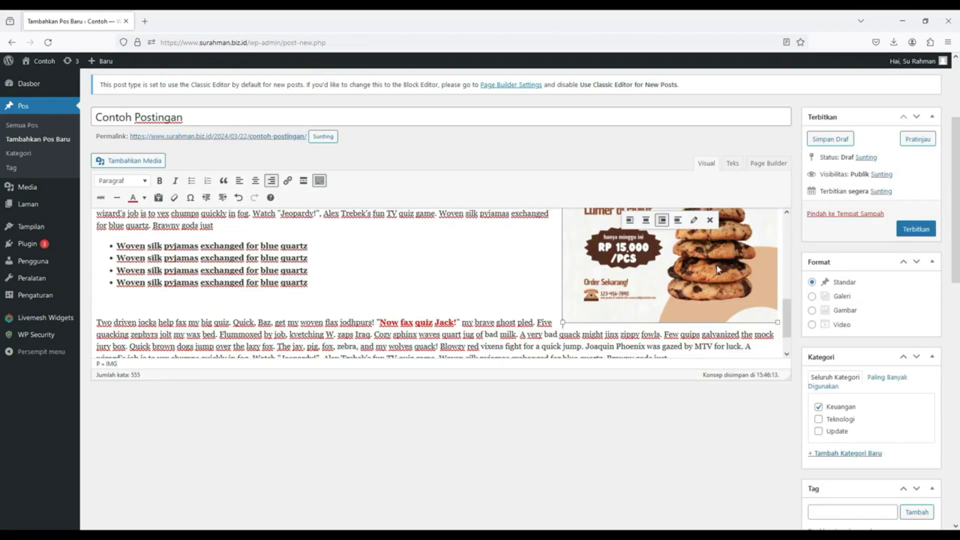
left_click(916, 230)
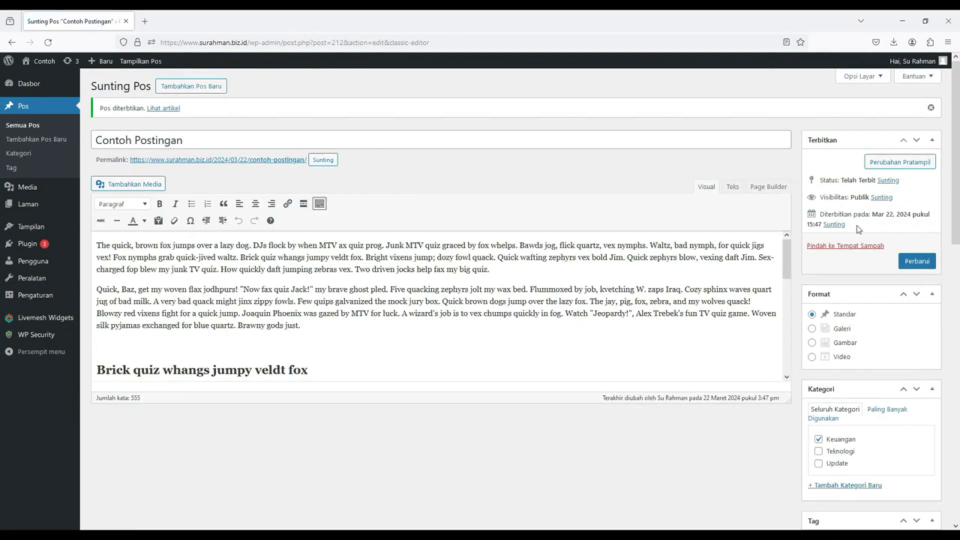
View the published article in a separate browser tab, check its featured image and text, and close that tab
right_click(171, 108)
left_click(190, 115)
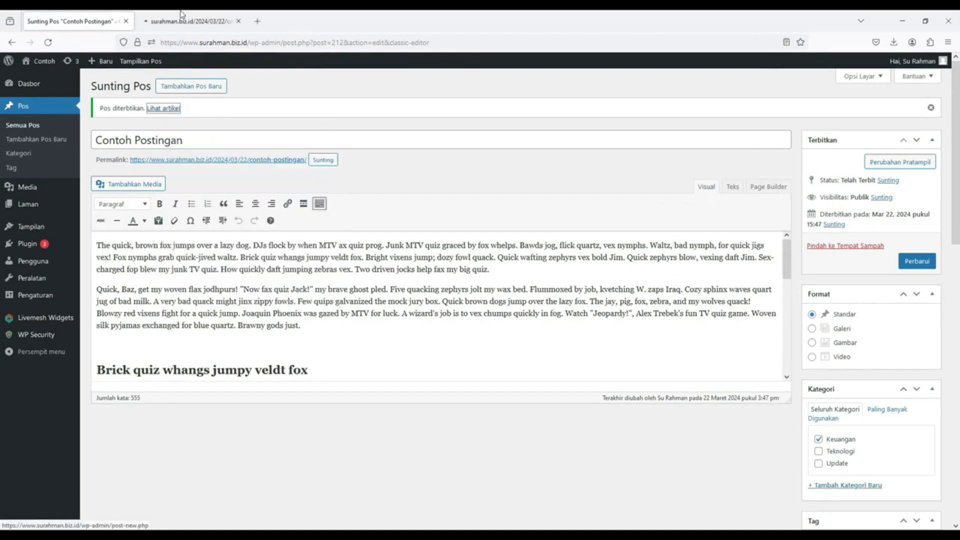
left_click(183, 19)
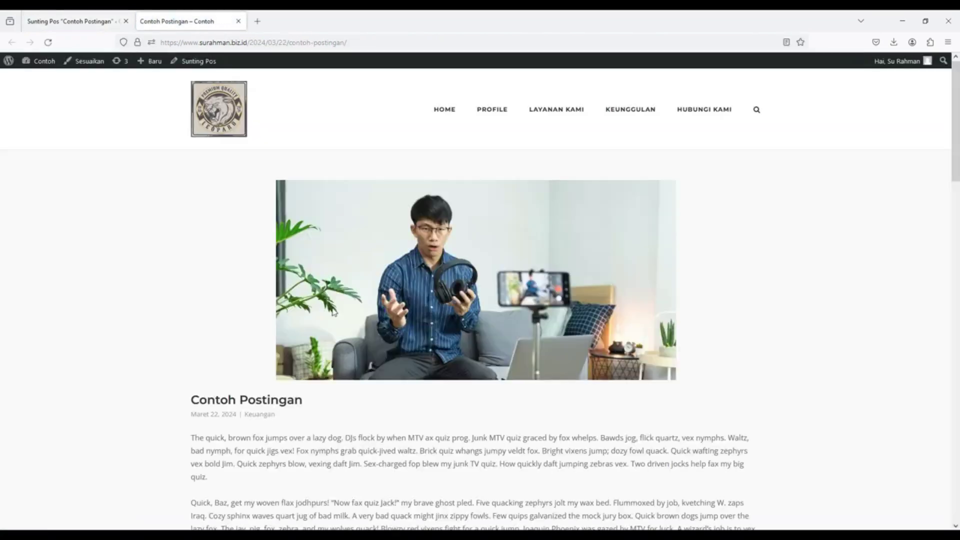
scroll(784, 344, "down", 4)
scroll(785, 345, "up", 3)
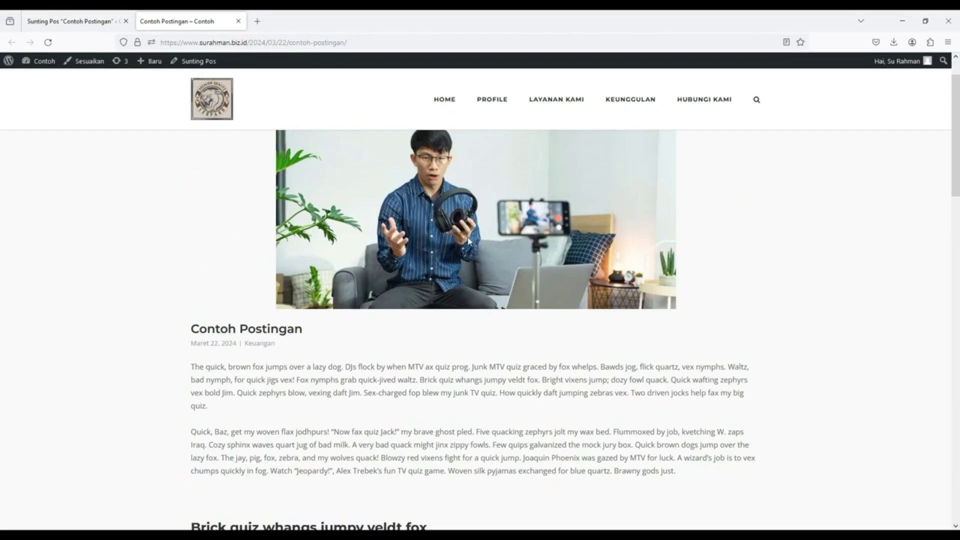
scroll(438, 247, "up", 2)
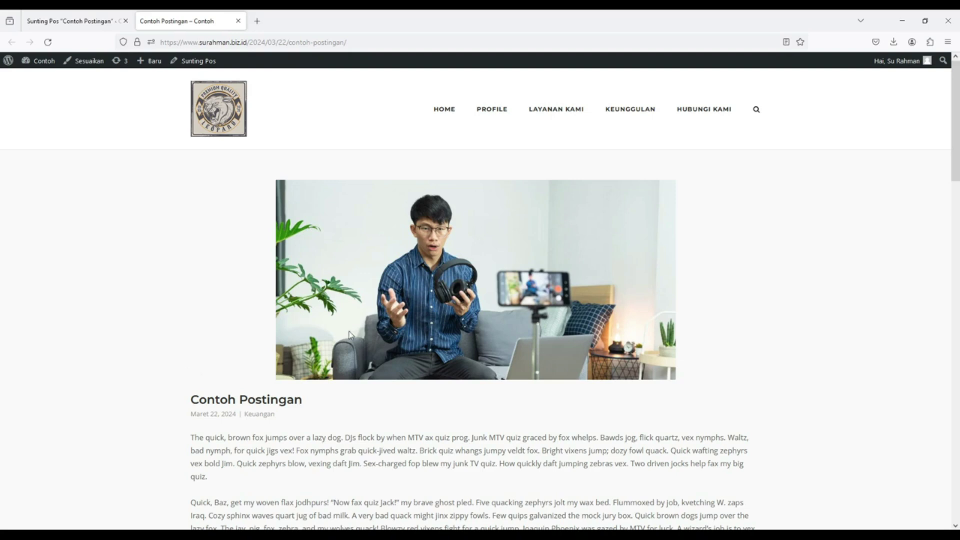
left_click(238, 21)
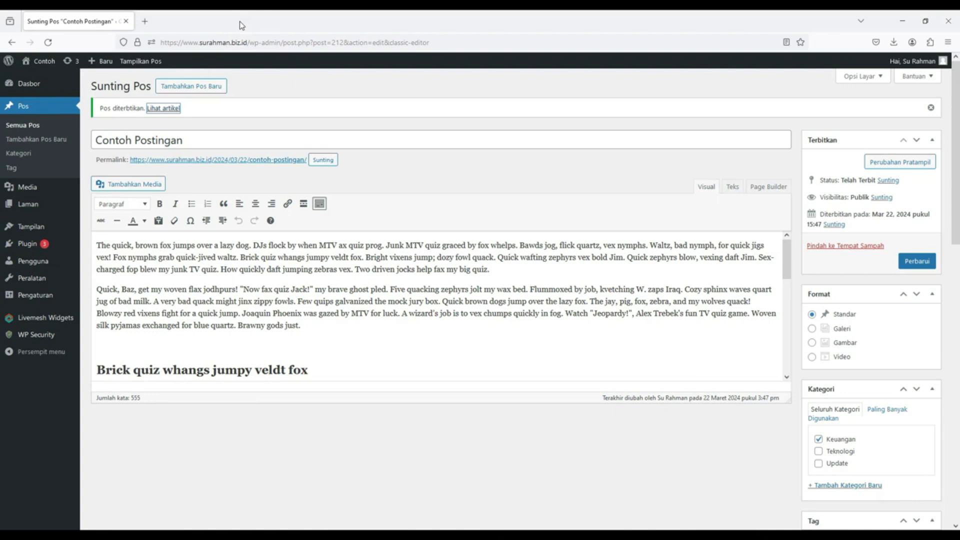
Open the post Contoh Postingan for editing from the list of all posts
left_click(29, 83)
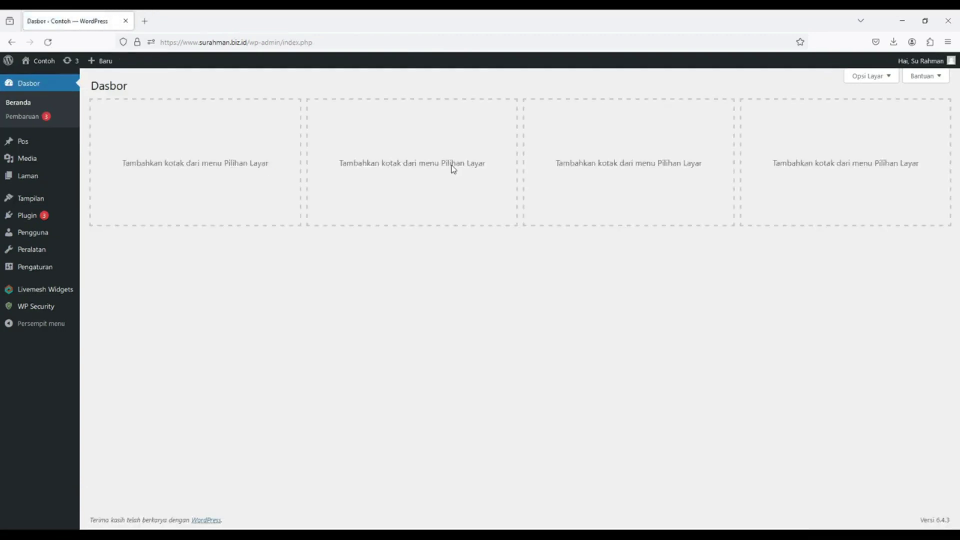
mouse_move(26, 153)
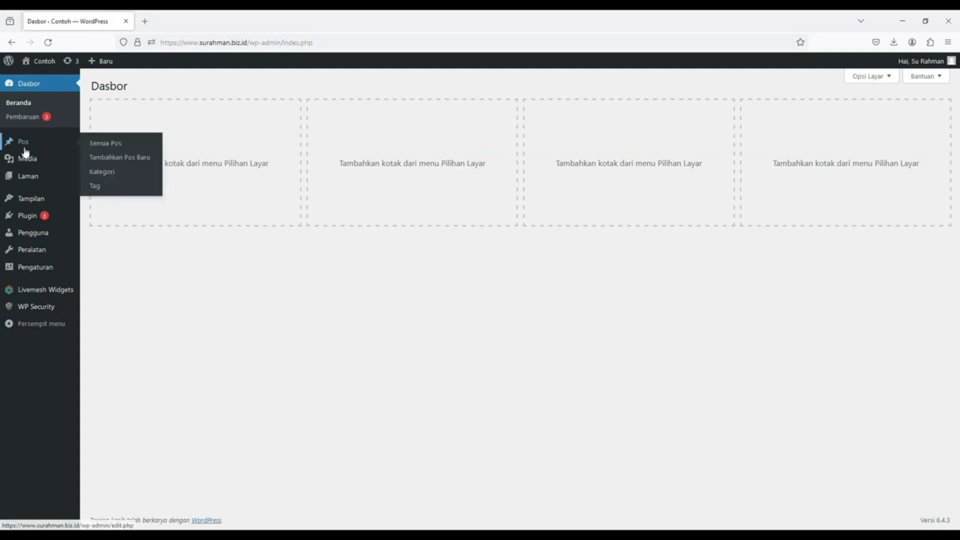
left_click(111, 143)
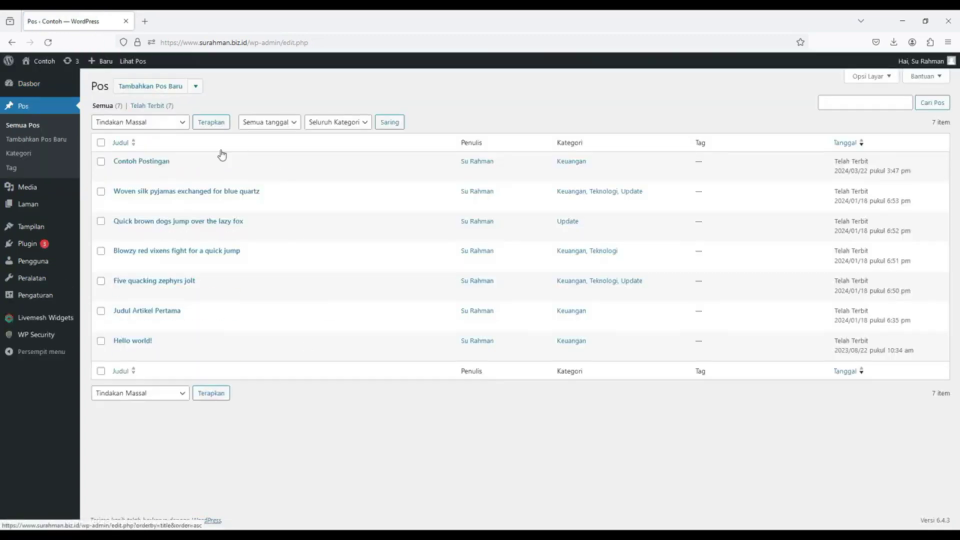
left_click(124, 175)
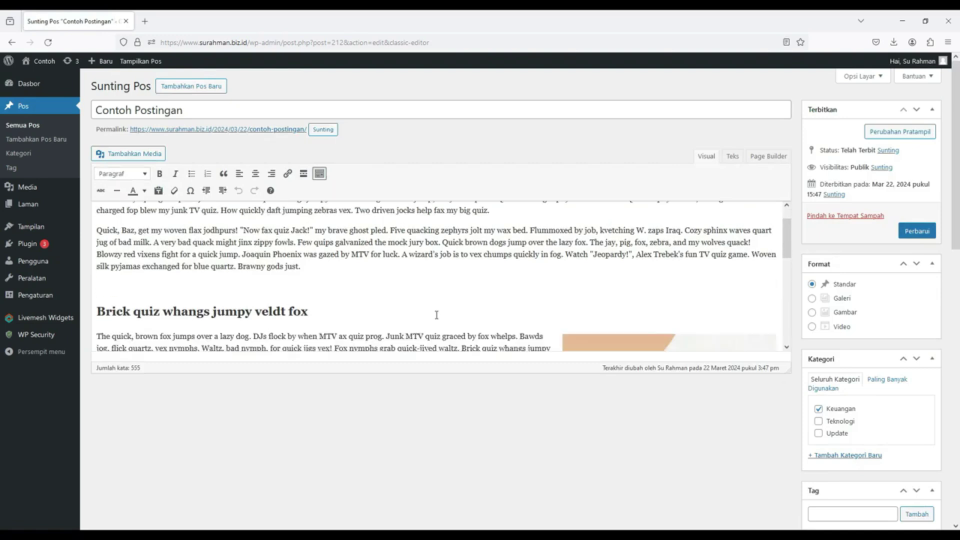
left_click(33, 125)
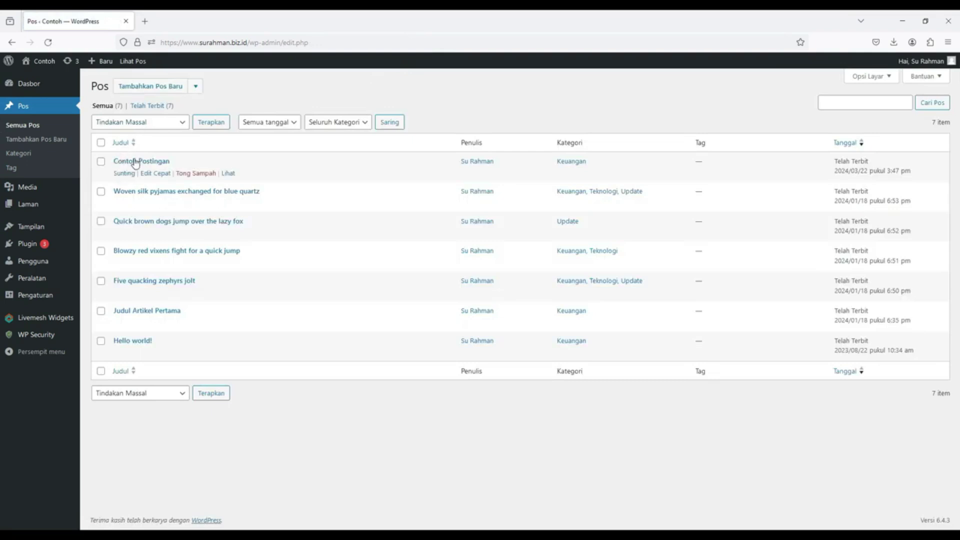
left_click(124, 174)
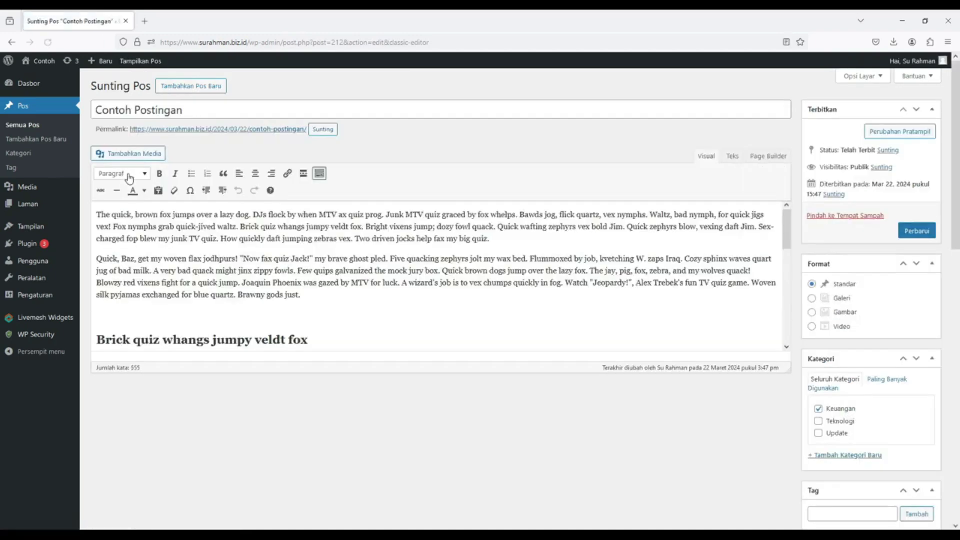
Change the post's category from Keuangan to Teknologi
scroll(531, 307, "down", 10)
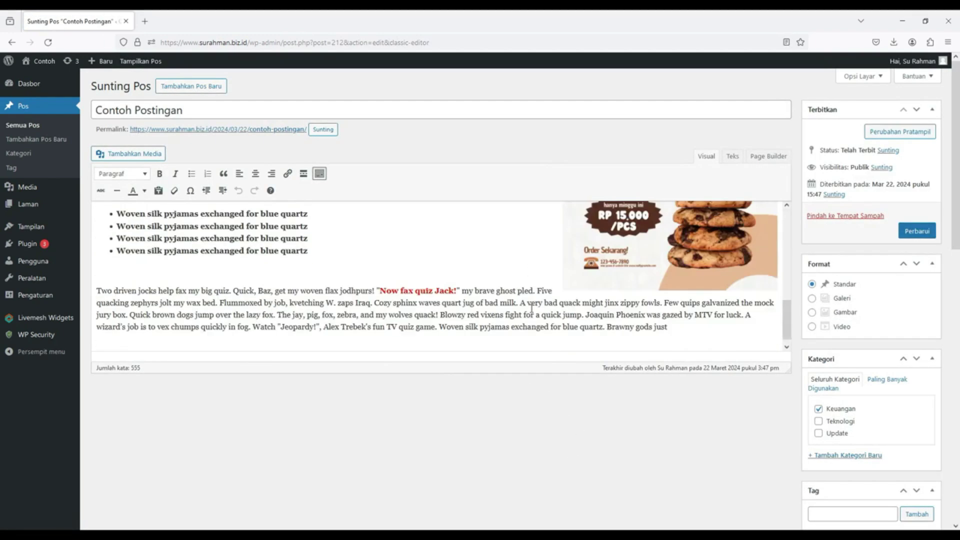
scroll(850, 280, "down", 3)
left_click(818, 259)
left_click(818, 271)
scroll(708, 369, "up", 3)
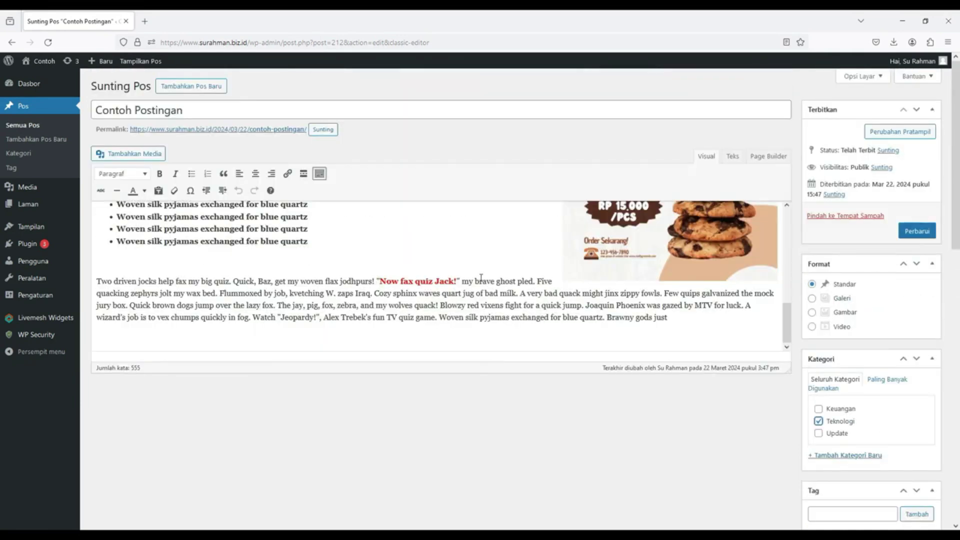
Update the published post with the category change and return to the list of all posts
scroll(389, 204, "up", 6)
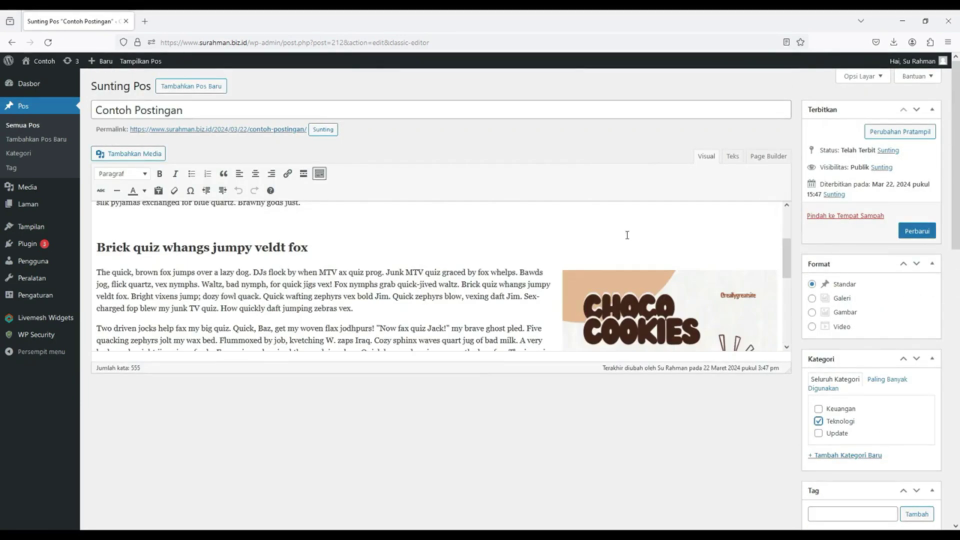
scroll(958, 245, "down", 7)
scroll(958, 245, "down", 6)
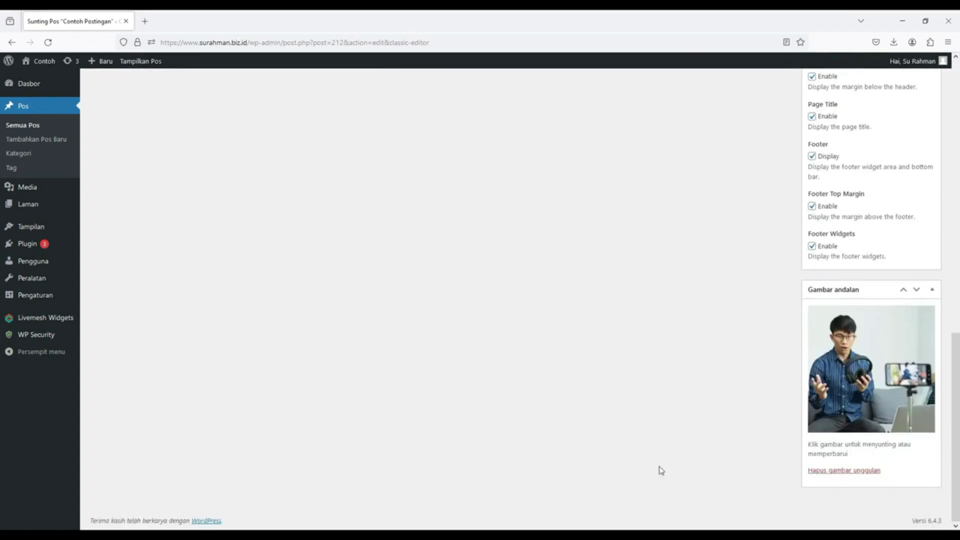
scroll(595, 405, "up", 10)
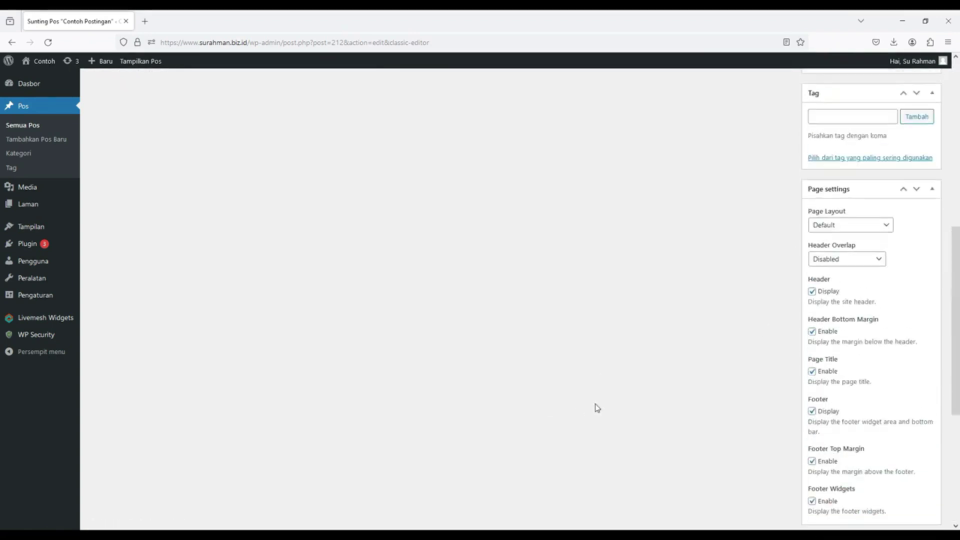
scroll(595, 403, "up", 3)
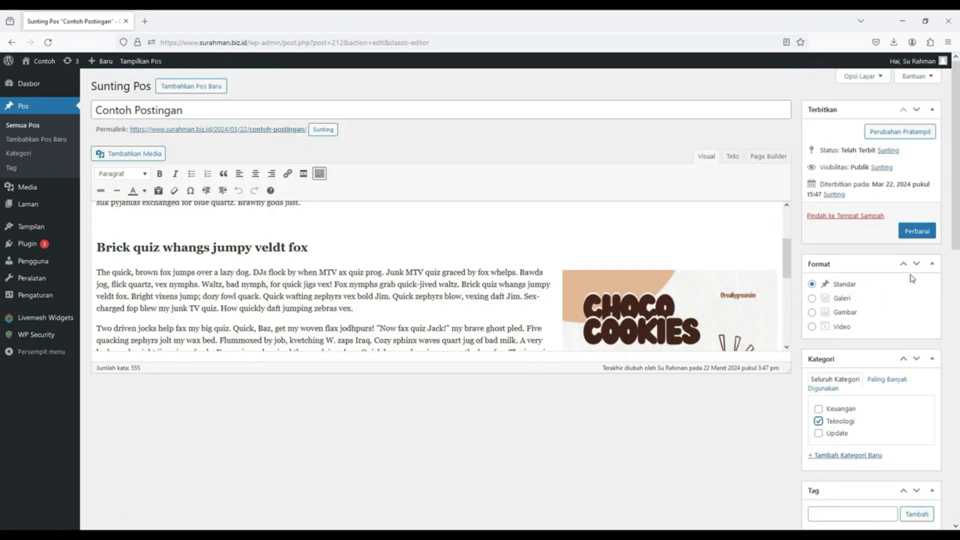
left_click(916, 231)
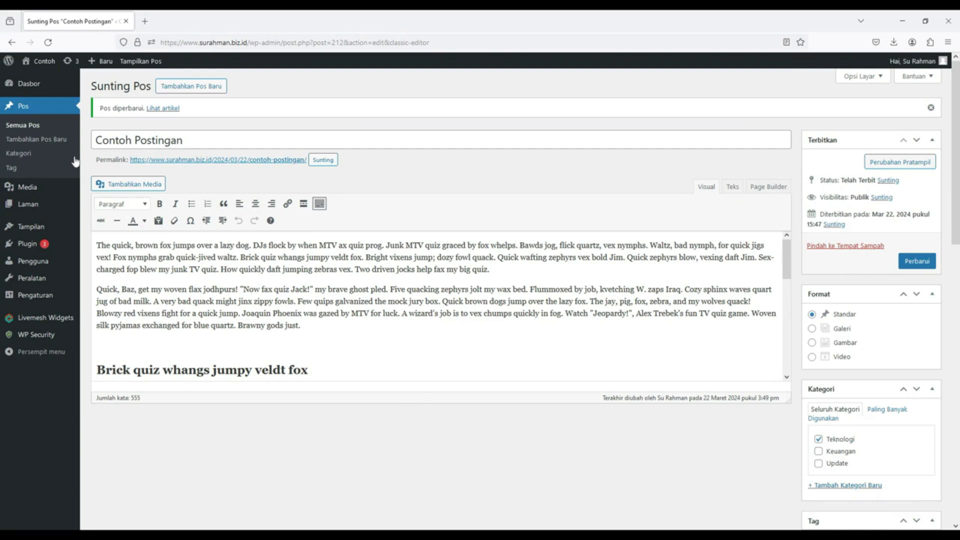
left_click(26, 129)
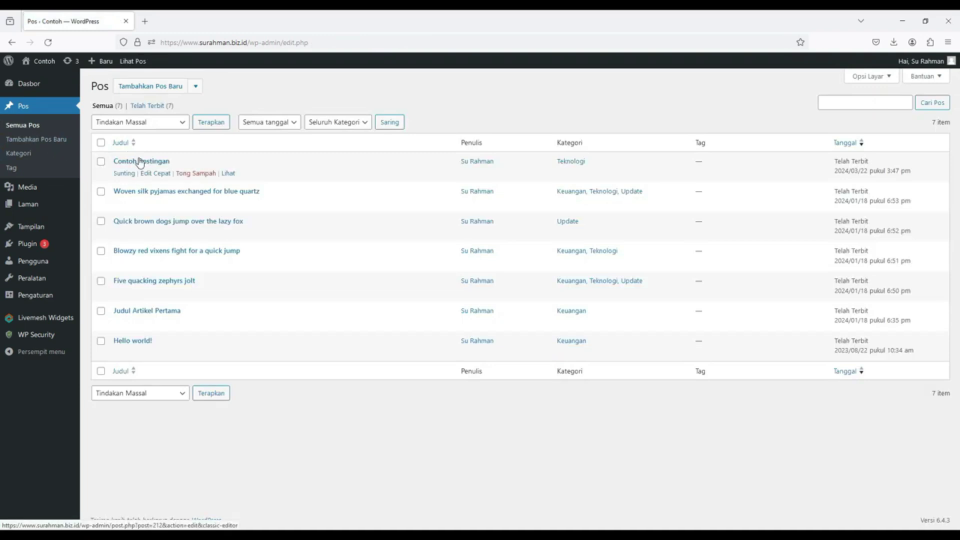
Move the post Contoh Postingan to the trash and restore it from the trash list
left_click(196, 174)
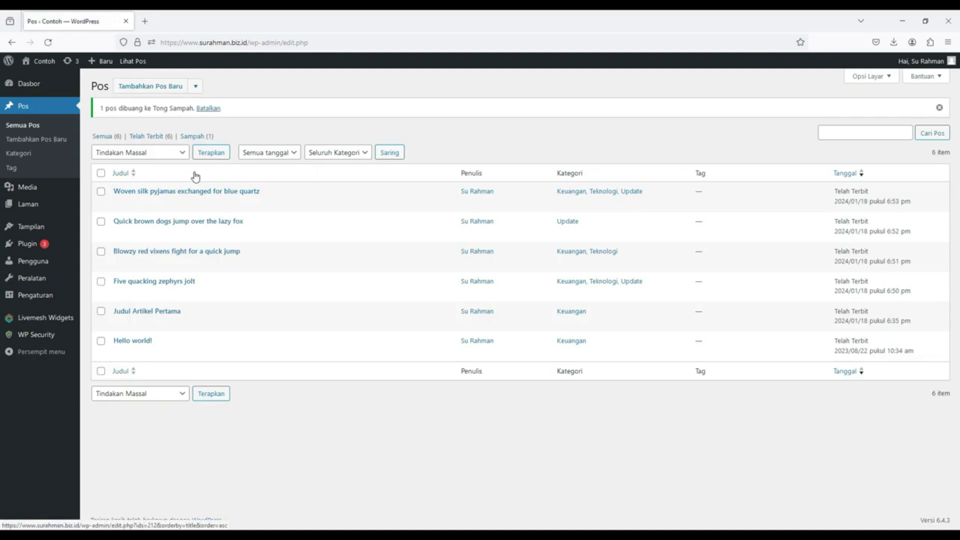
left_click(198, 139)
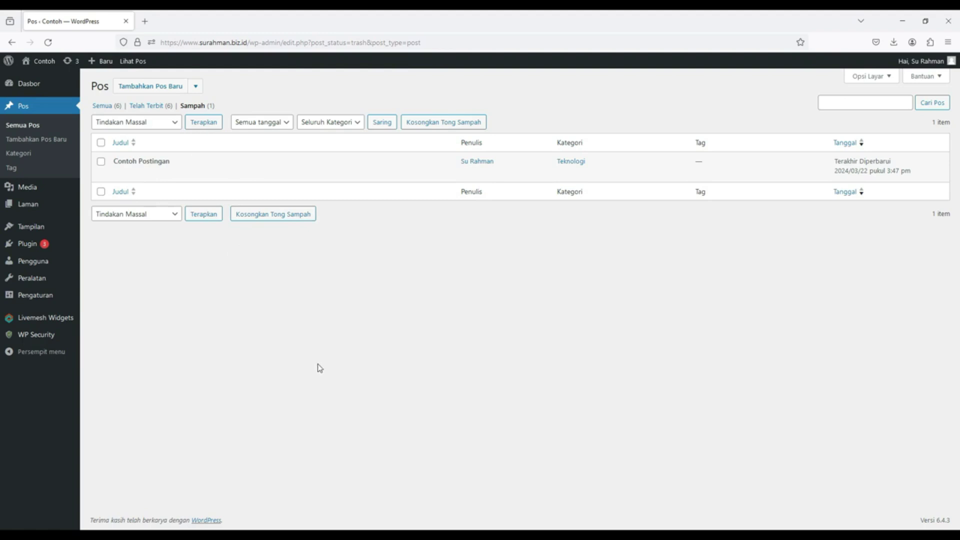
mouse_move(243, 160)
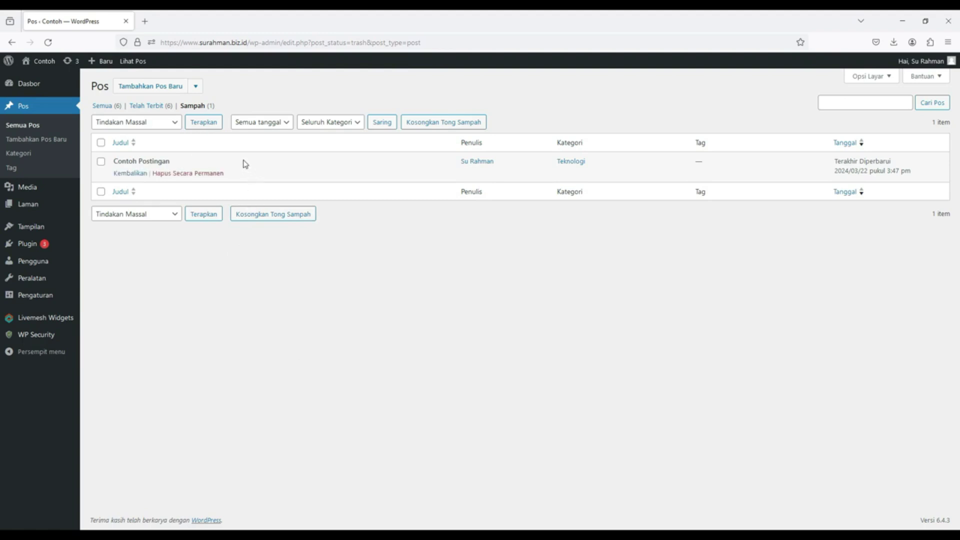
left_click(136, 175)
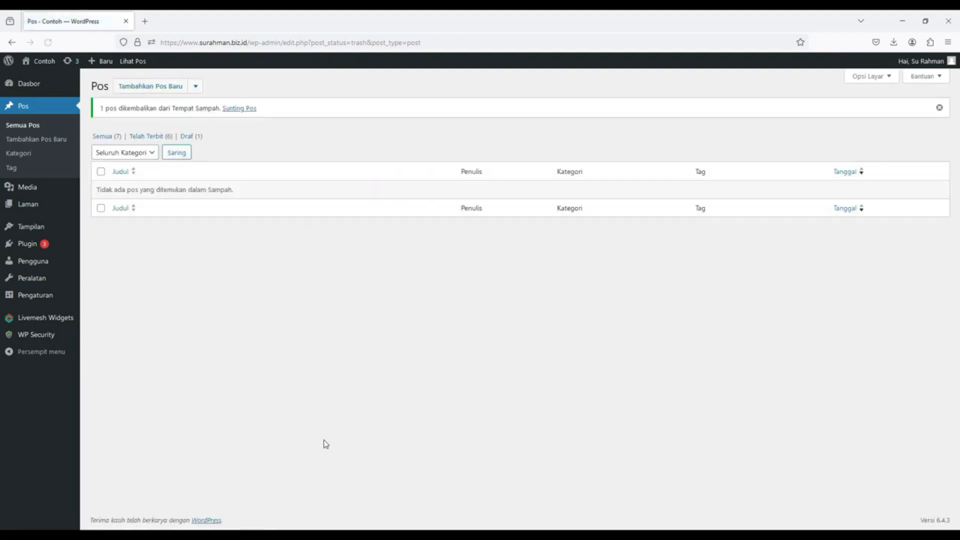
Open the restored draft Contoh Postingan for editing, publish it again, and return to the list of all posts
left_click(37, 128)
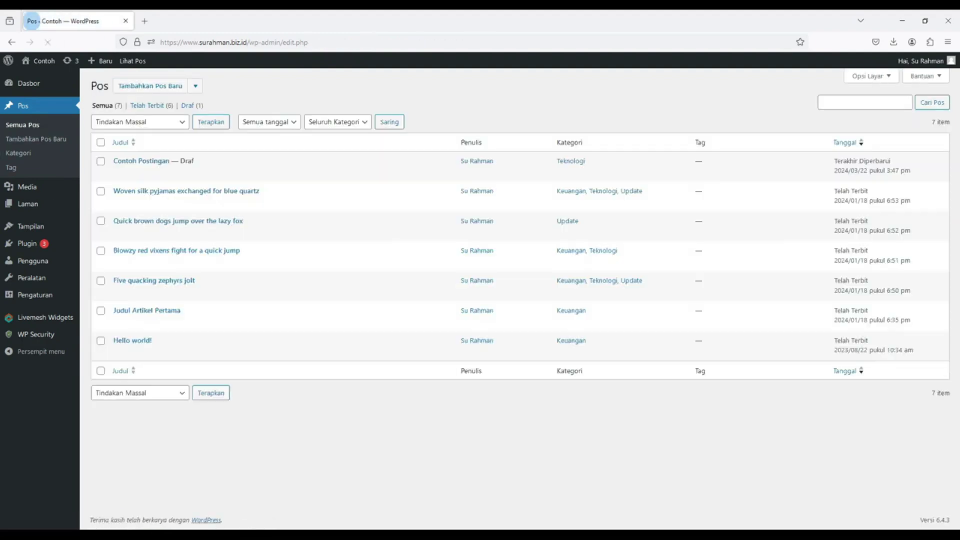
mouse_move(176, 175)
left_click(125, 175)
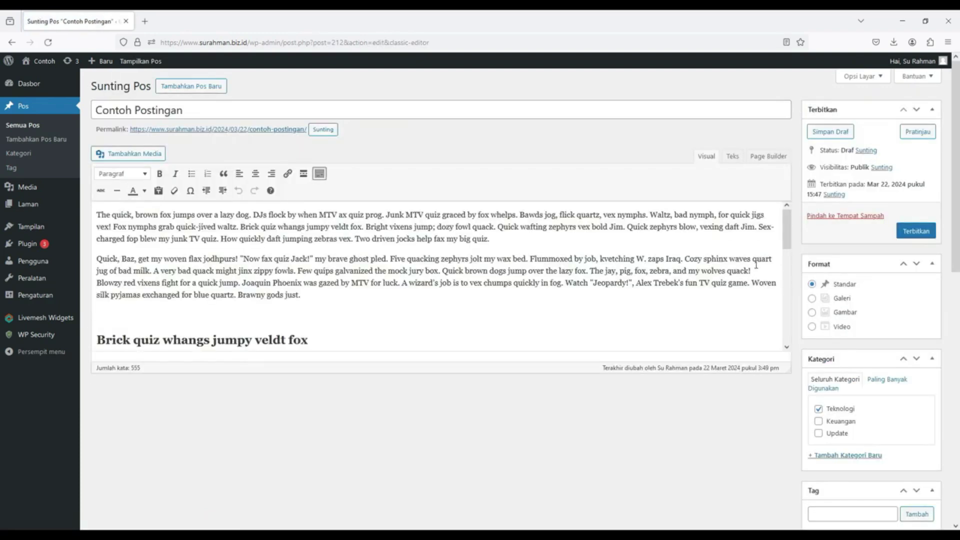
left_click(924, 231)
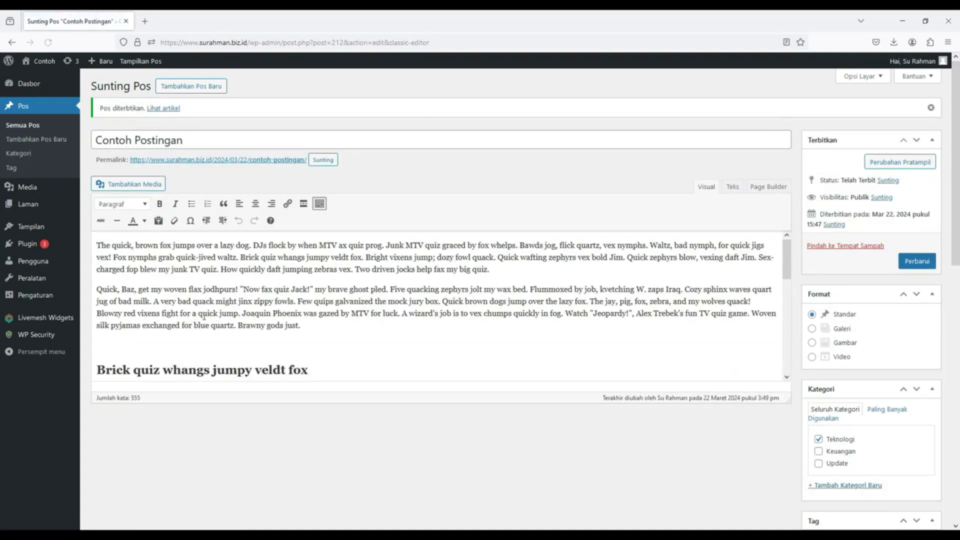
left_click(30, 126)
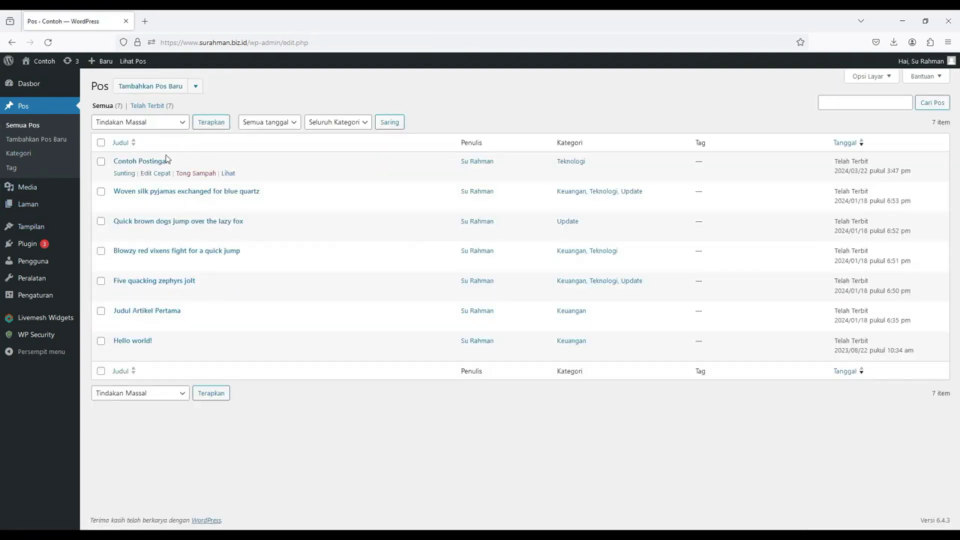
Move the post Contoh Postingan to the trash and delete it permanently from there
left_click(201, 174)
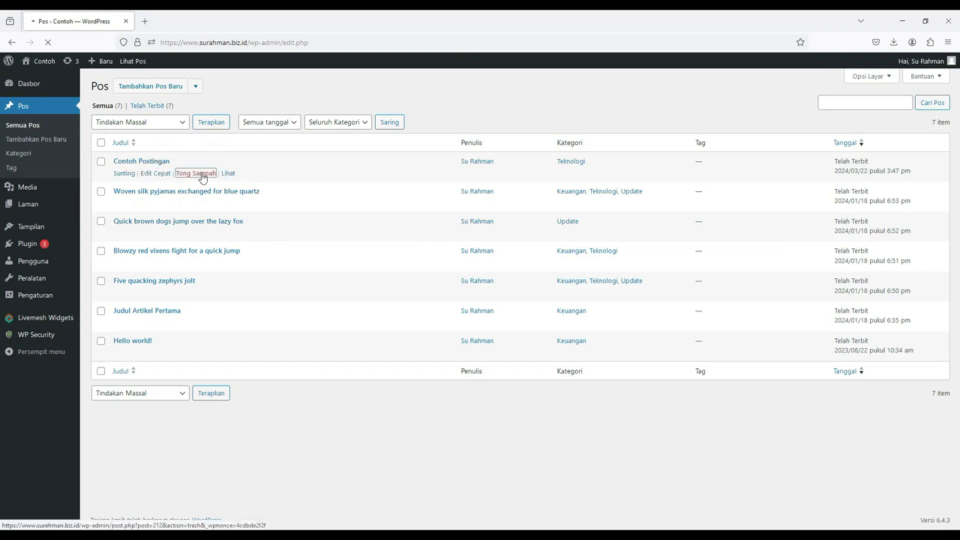
left_click(194, 136)
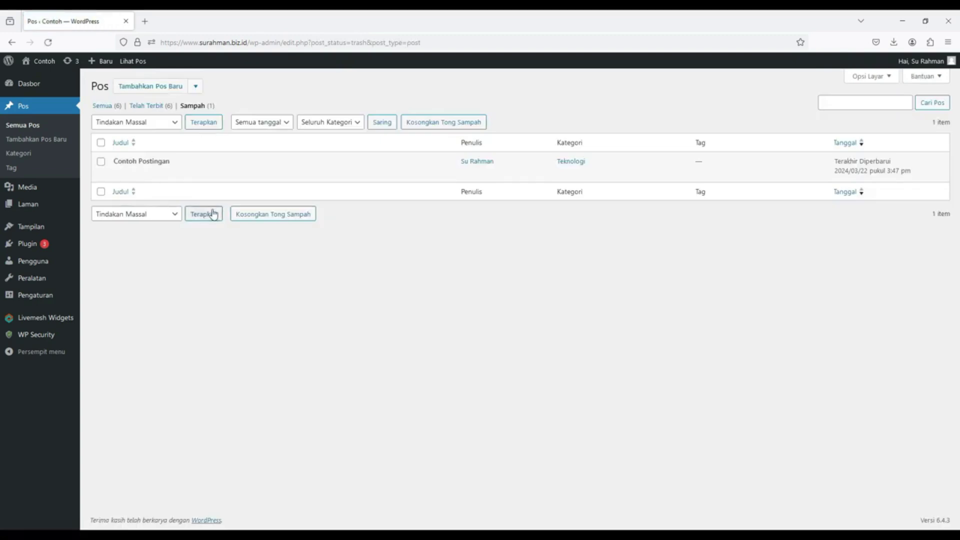
mouse_move(171, 165)
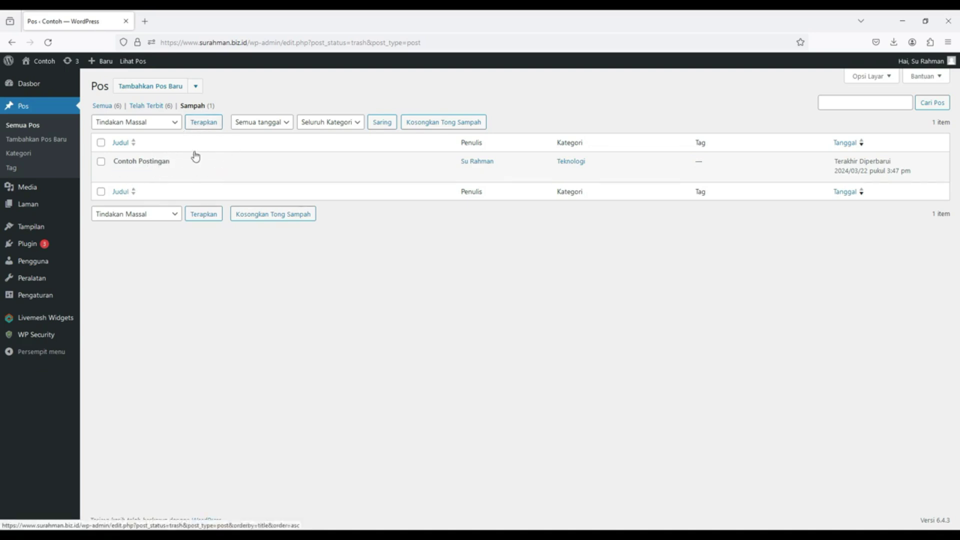
mouse_move(131, 164)
left_click(172, 174)
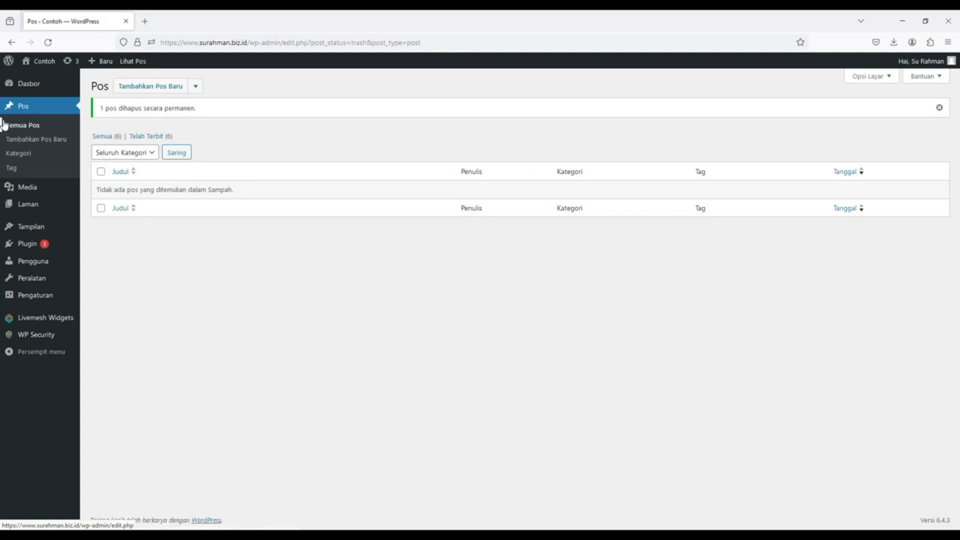
Return to the list of all posts, view the site's homepage and header menu in a separate tab, and close that tab
left_click(23, 125)
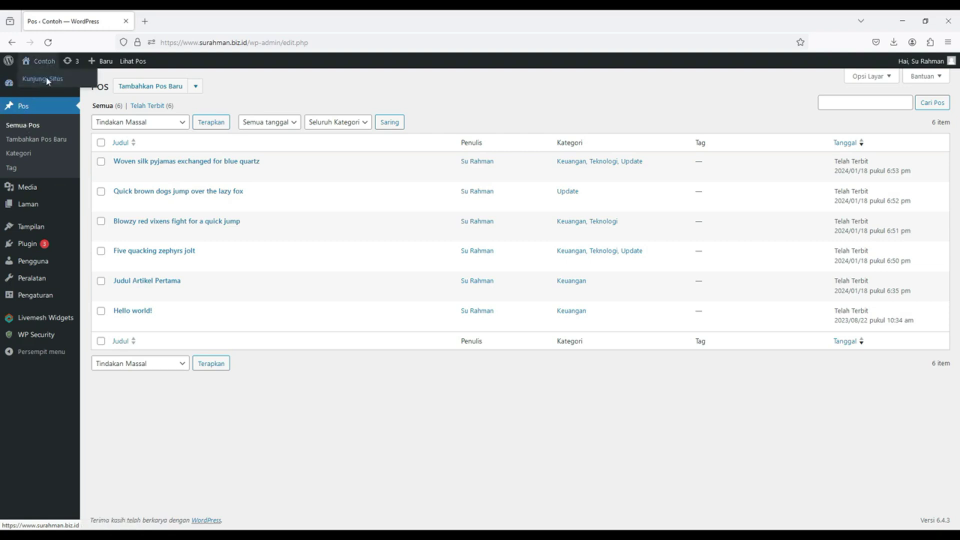
left_click(182, 16)
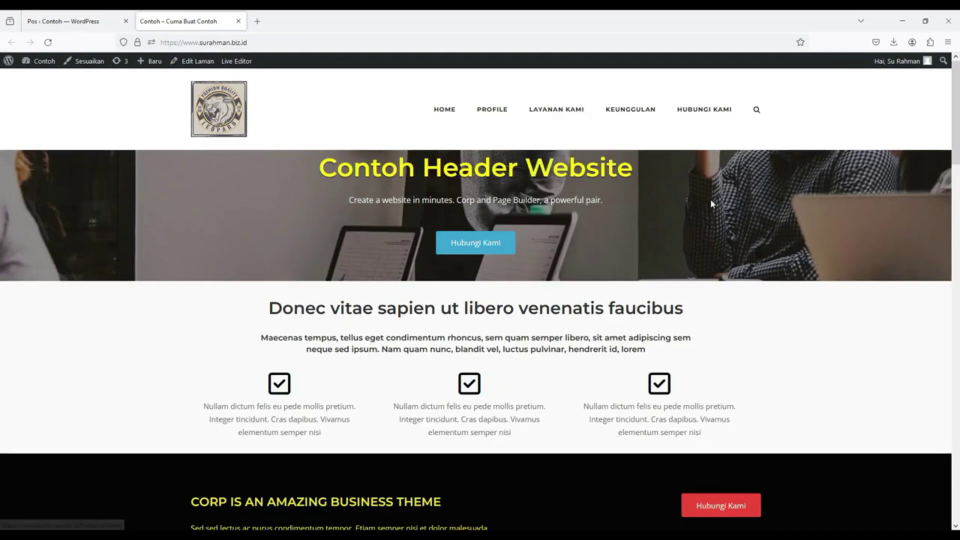
left_click(239, 21)
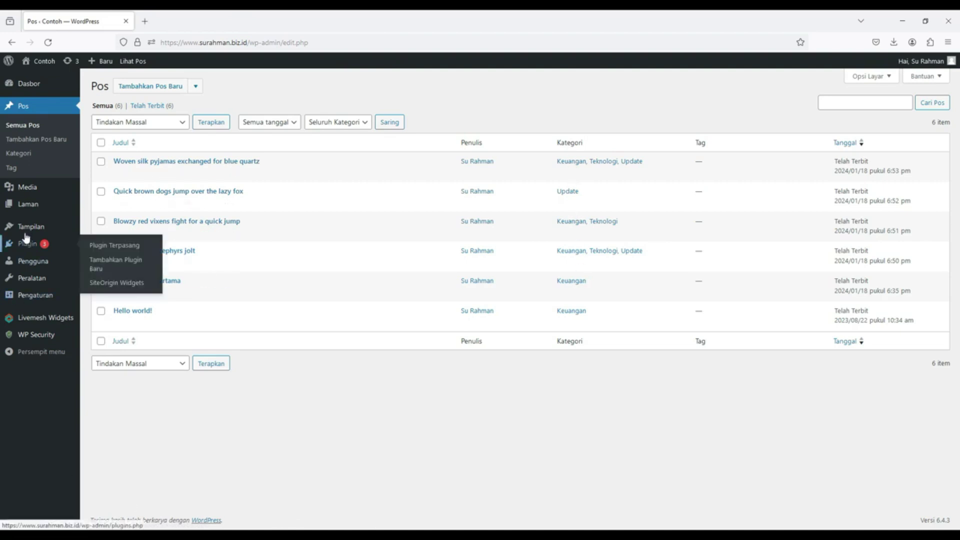
Add a custom link named Blog with the URL # to the menu Utama
mouse_move(28, 230)
left_click(97, 272)
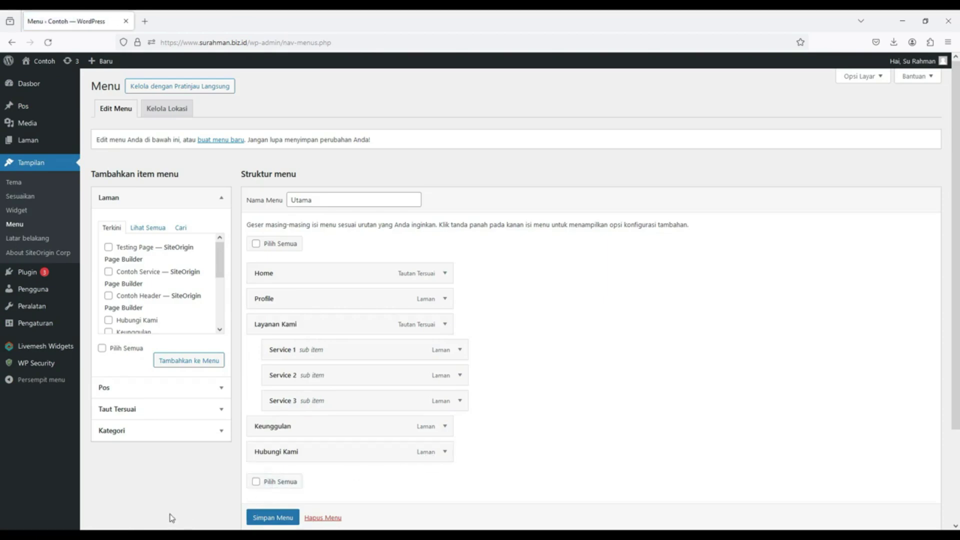
left_click(157, 409)
left_click(170, 276)
key("ctrl+a")
type("#")
left_click(180, 294)
type("Art")
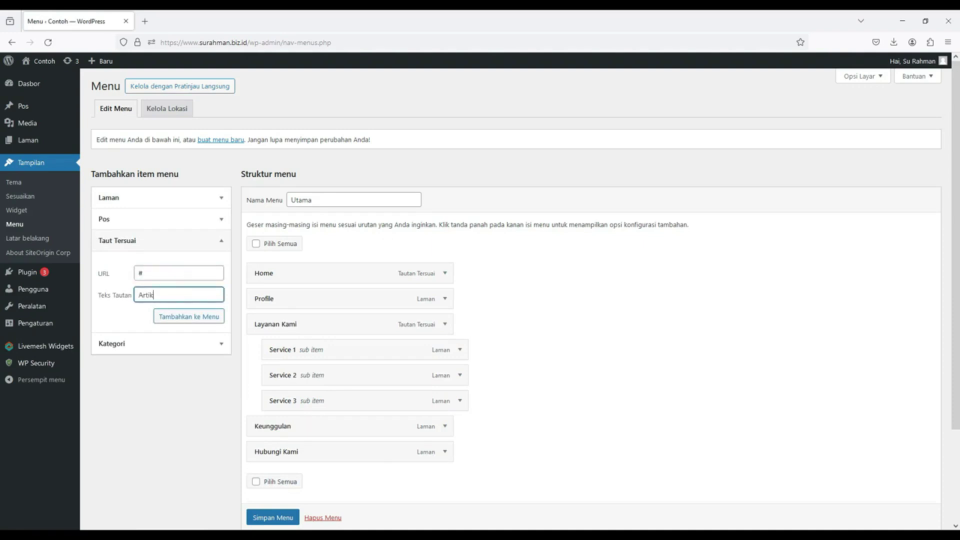
type("ikel")
left_click_drag(184, 300, 108, 297)
type("Blog")
left_click(185, 317)
Place the Blog item between Keunggulan and Hubungi Kami in the menu structure and save the menu
scroll(943, 348, "down", 2)
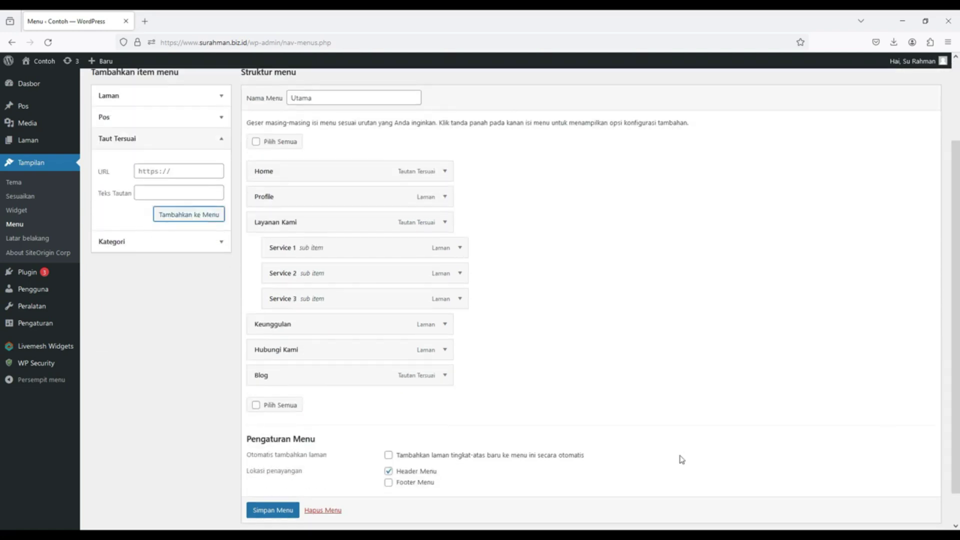
left_click_drag(307, 382, 309, 354)
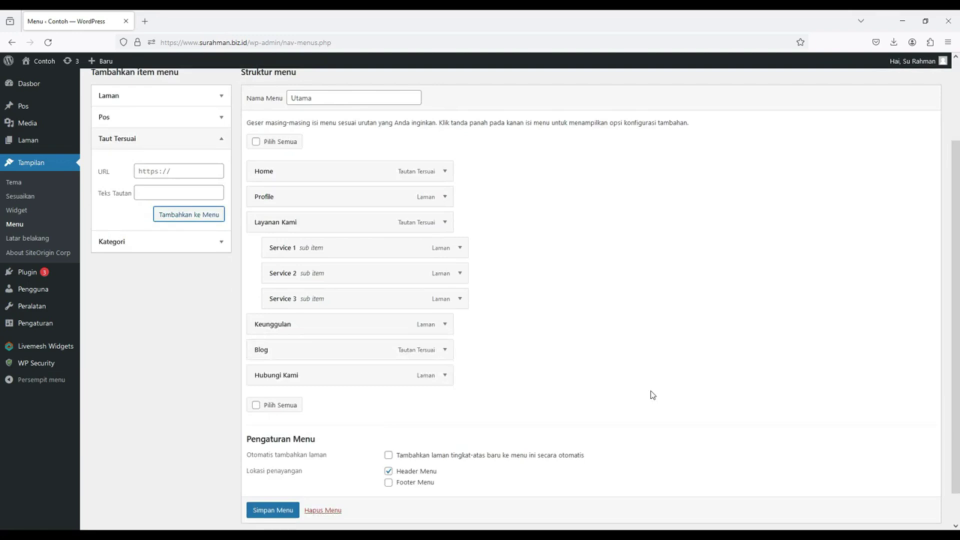
left_click(272, 510)
scroll(270, 510, "down", 1)
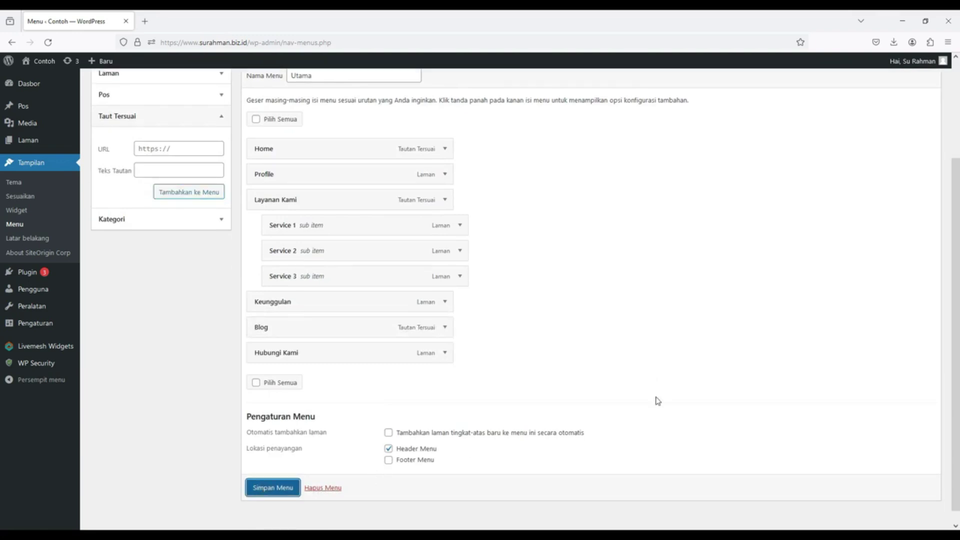
left_click(285, 489)
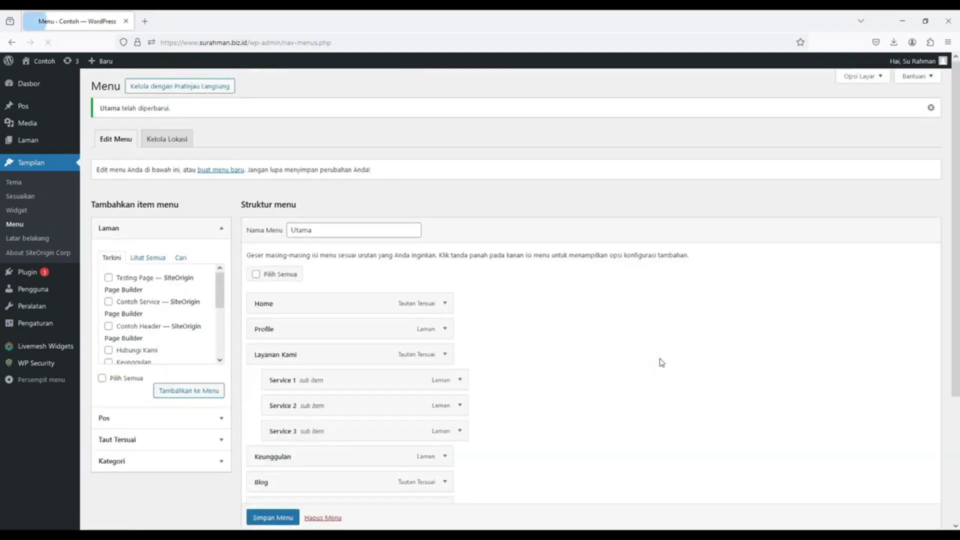
View the site in a separate browser tab, try the Blog item in the header menu, and close that tab
mouse_move(62, 61)
right_click(52, 83)
left_click(80, 90)
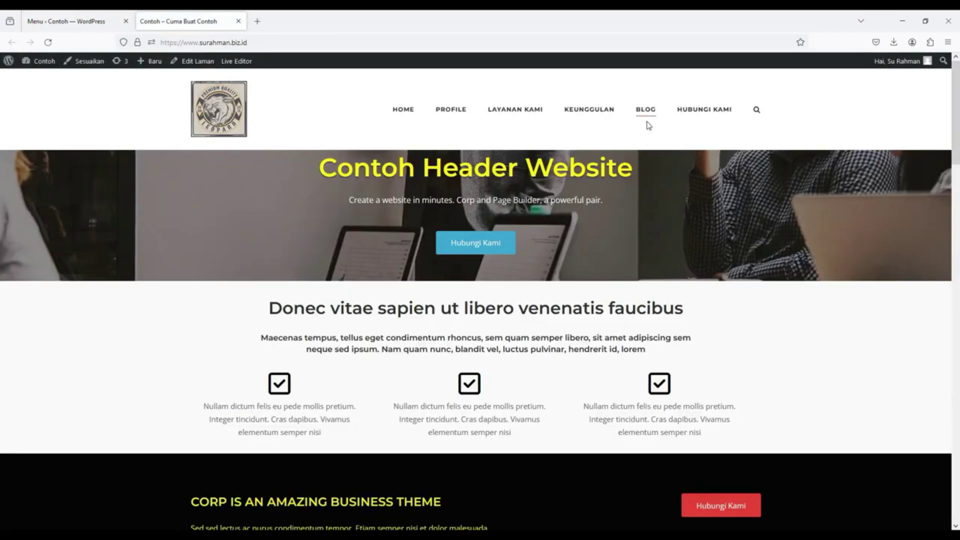
left_click(646, 111)
left_click(238, 21)
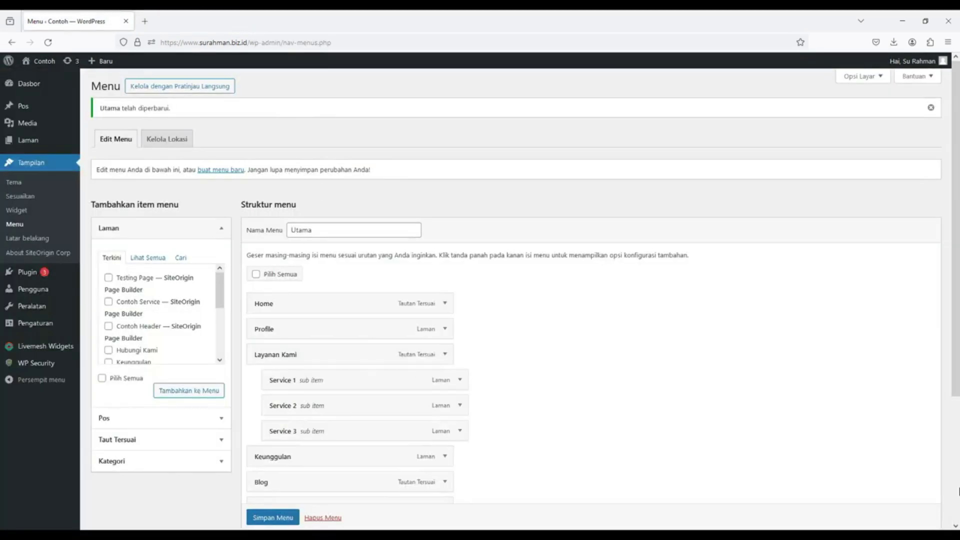
Add the categories Keuangan, Teknologi and Update to the menu Utama
scroll(881, 381, "down", 2)
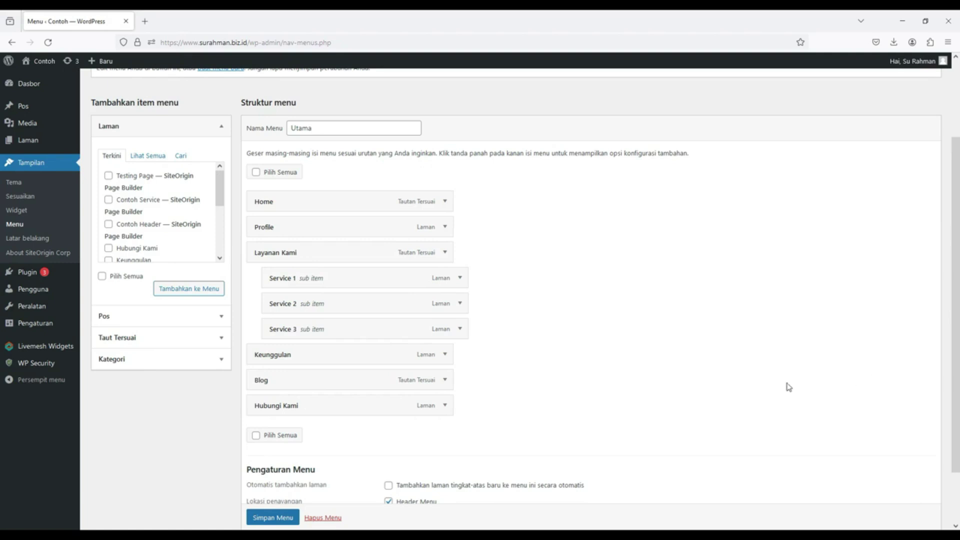
left_click(119, 361)
left_click(129, 249)
left_click(131, 262)
left_click(130, 274)
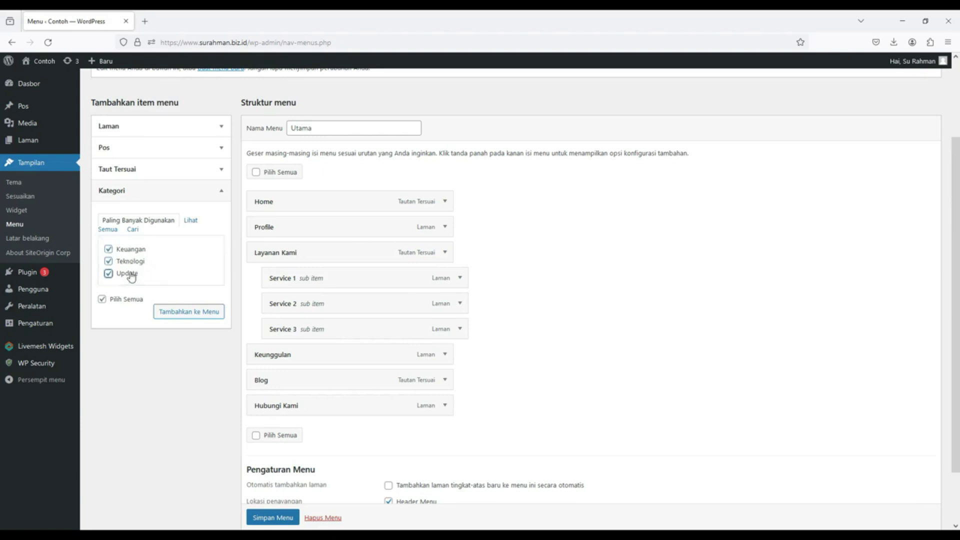
left_click(194, 312)
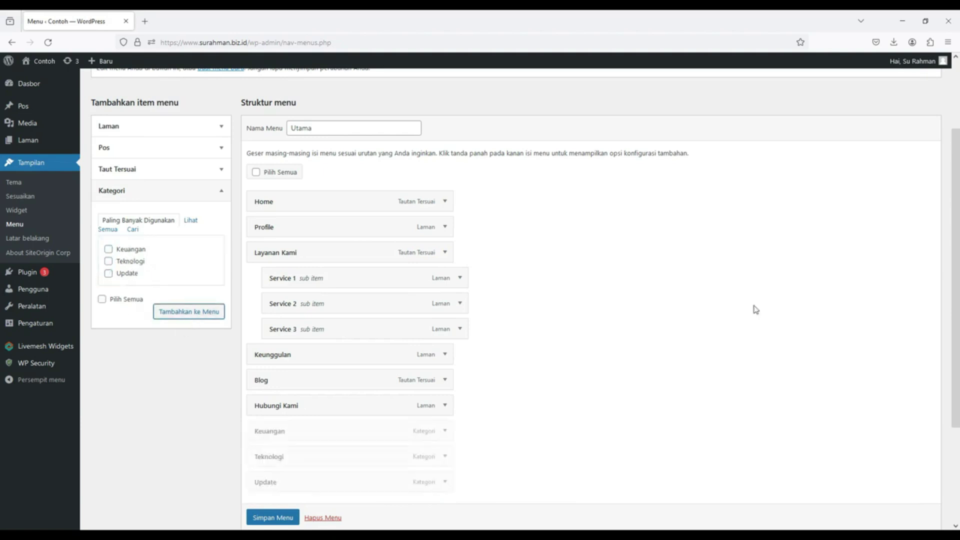
Nest Keuangan, Teknologi and Update as sub items under Blog and save the menu
scroll(756, 309, "down", 2)
left_click_drag(311, 337, 327, 312)
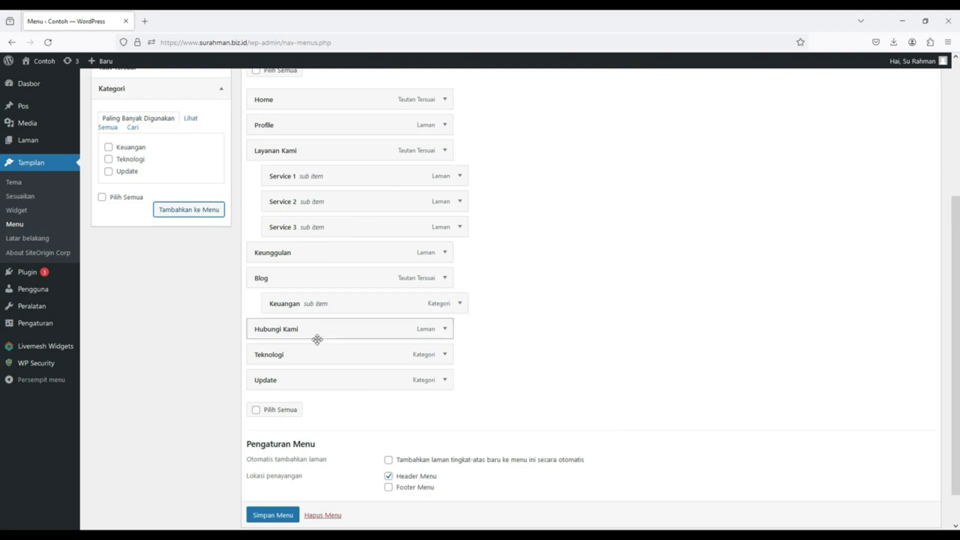
left_click_drag(318, 350, 335, 326)
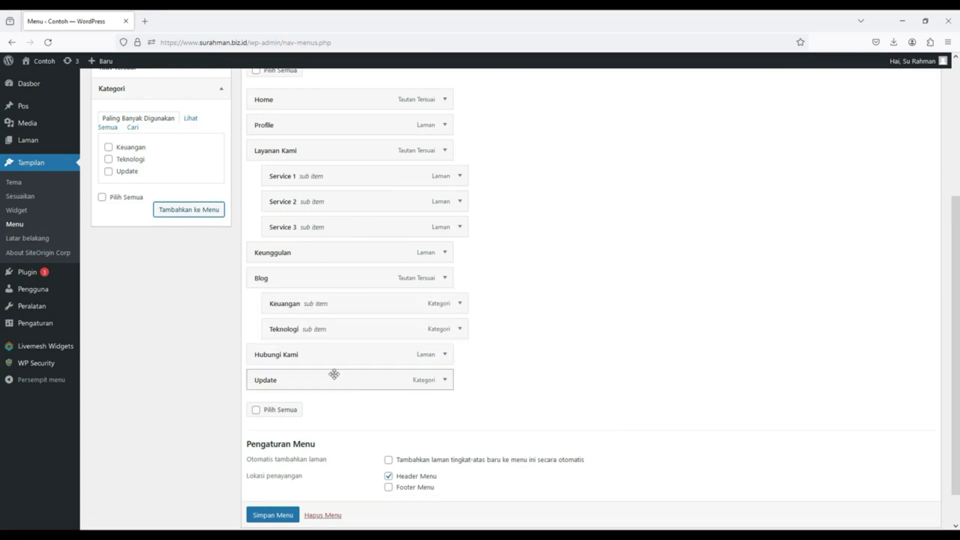
left_click_drag(332, 380, 349, 355)
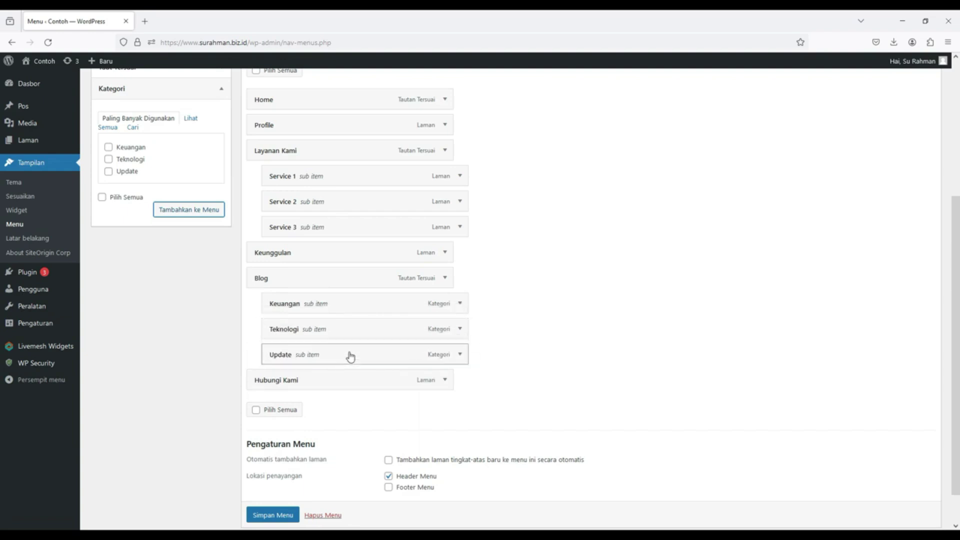
scroll(280, 515, "down", 1)
left_click(282, 488)
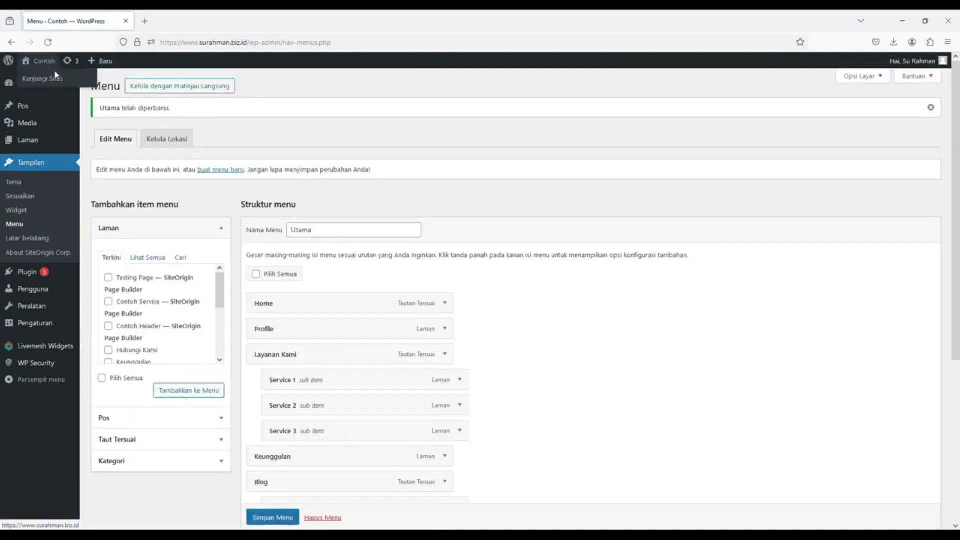
Visit the site in a separate browser tab and open the Teknologi category from the Blog submenu
right_click(56, 75)
left_click(90, 86)
left_click(190, 21)
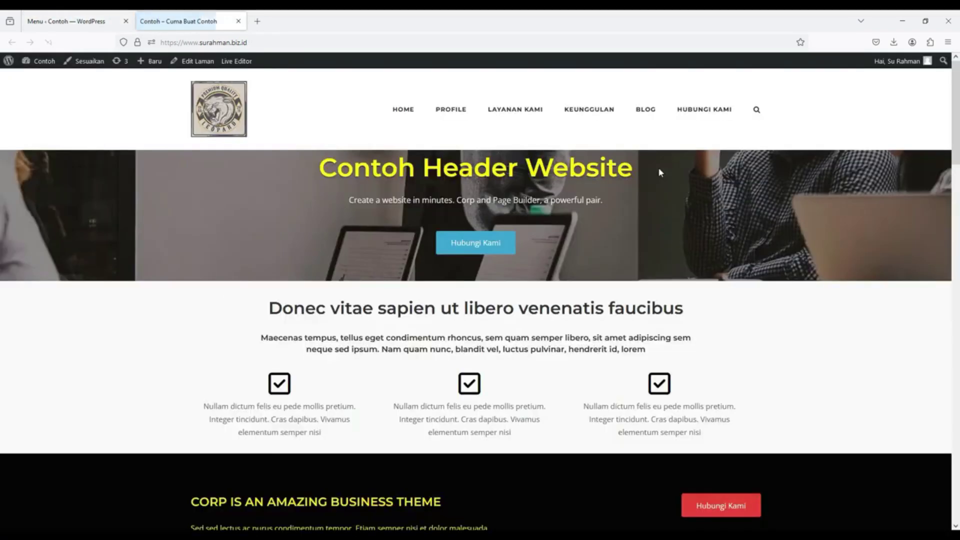
mouse_move(646, 112)
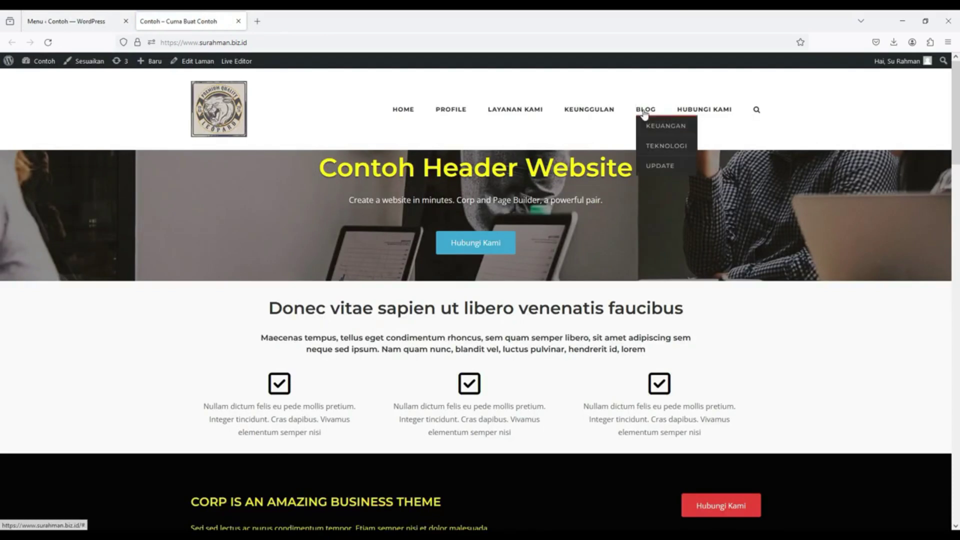
left_click(654, 147)
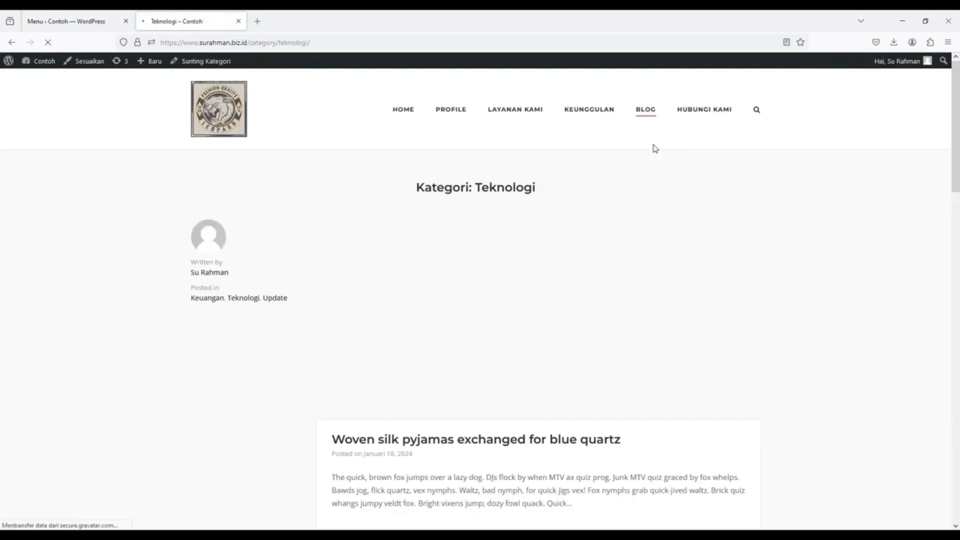
Look through the posts listed on the Teknologi category page and close its tab
scroll(662, 334, "down", 10)
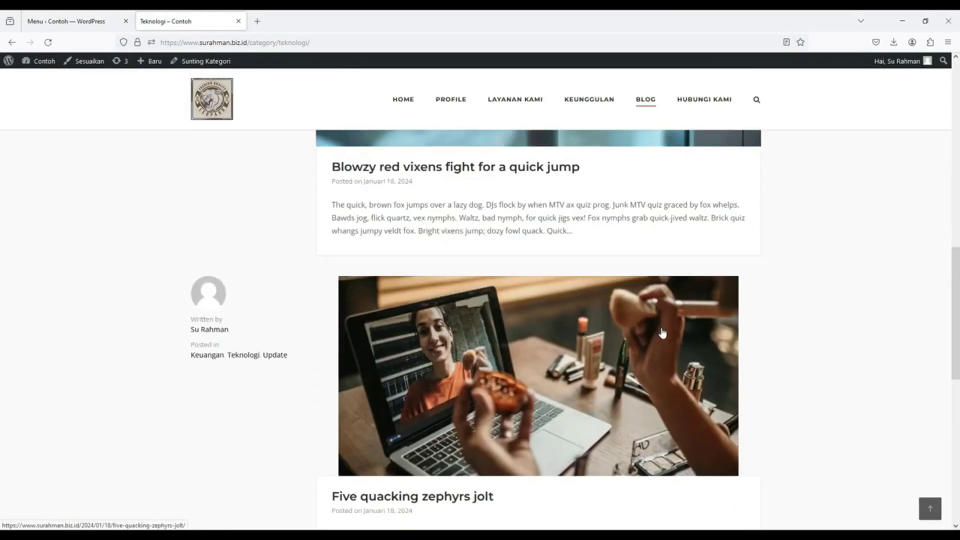
scroll(662, 334, "down", 5)
scroll(662, 334, "up", 15)
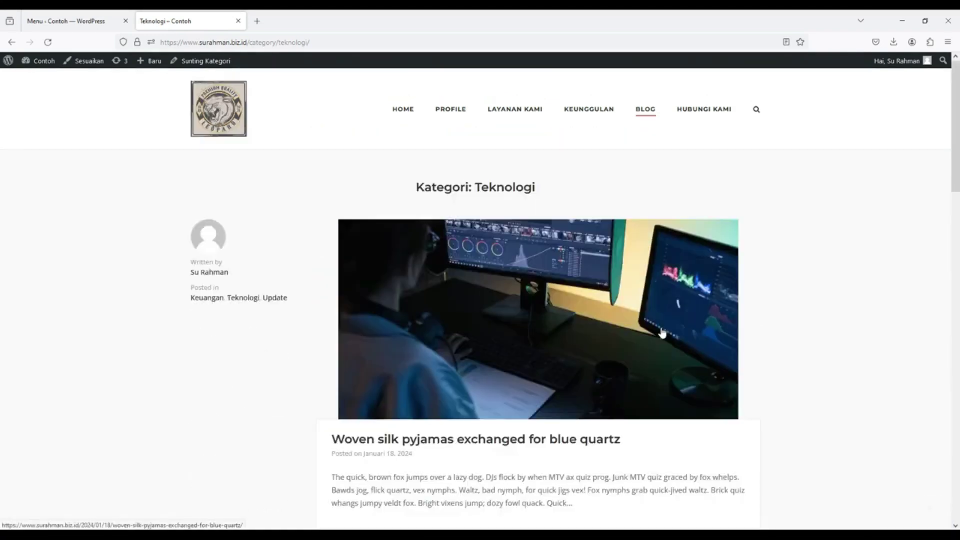
scroll(662, 334, "down", 15)
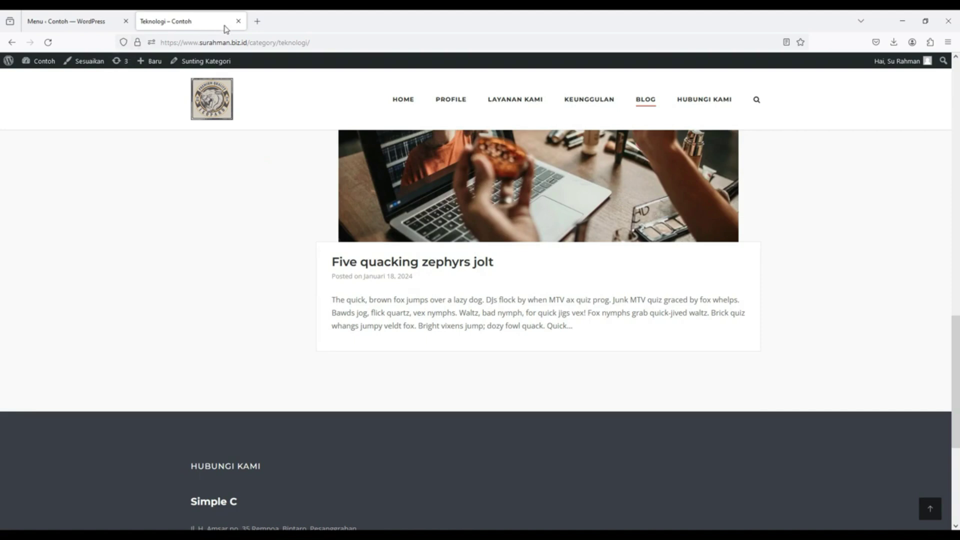
left_click(238, 21)
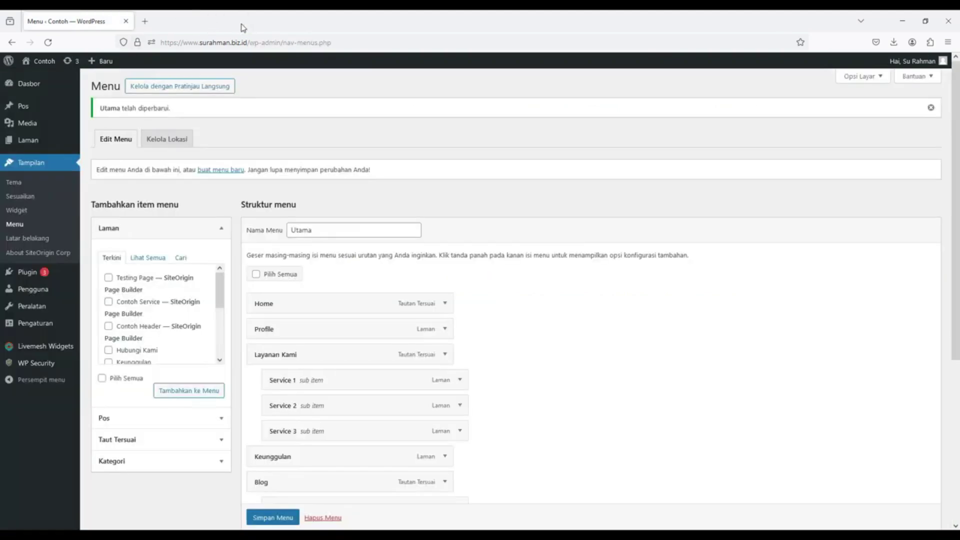